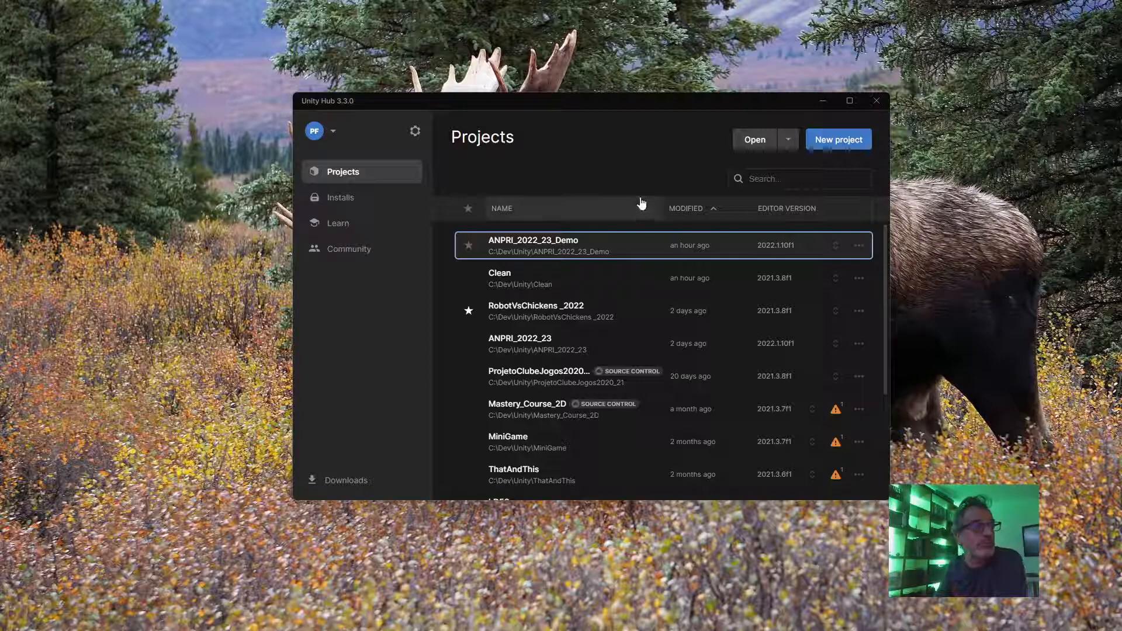
# Open the ANPRI_2022_23 project and make the Game view taller relative to the Scene view
pyautogui.click(533, 341)
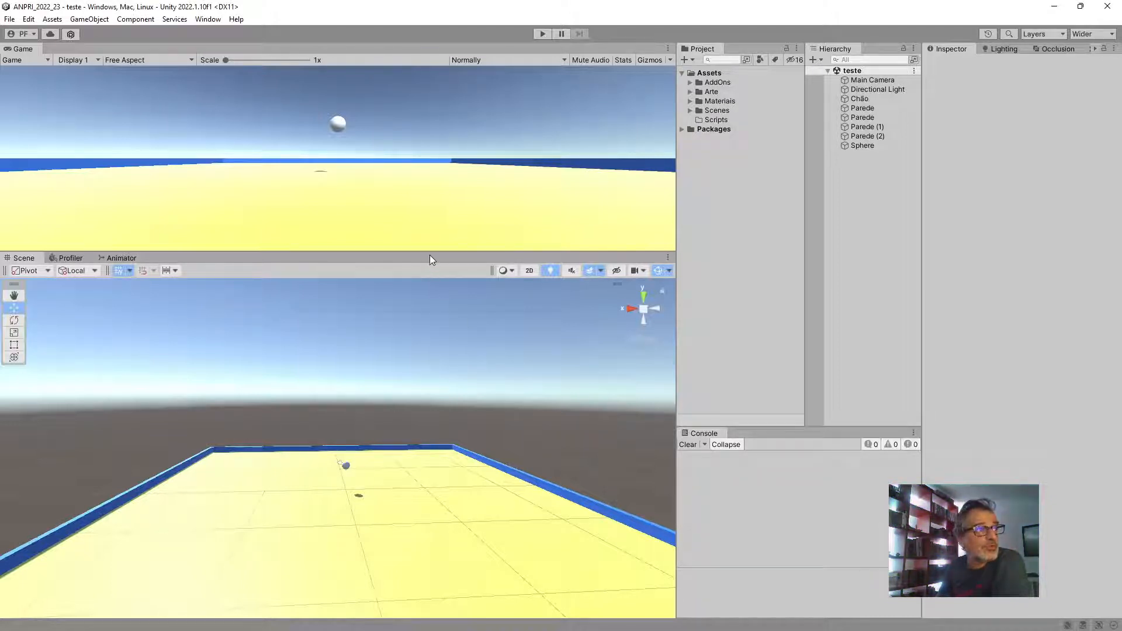
pyautogui.moveTo(431, 252); pyautogui.dragTo(431, 290)
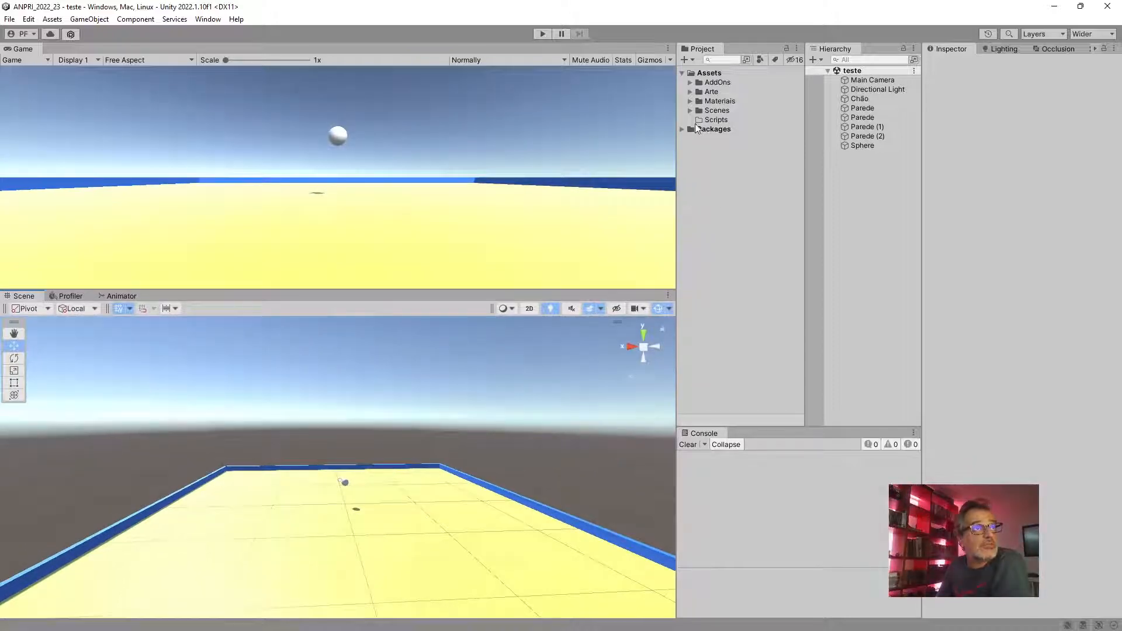
# Move the Mg3D_Food folder from AddOns into the Modelos3D folder under Arte
pyautogui.click(690, 92)
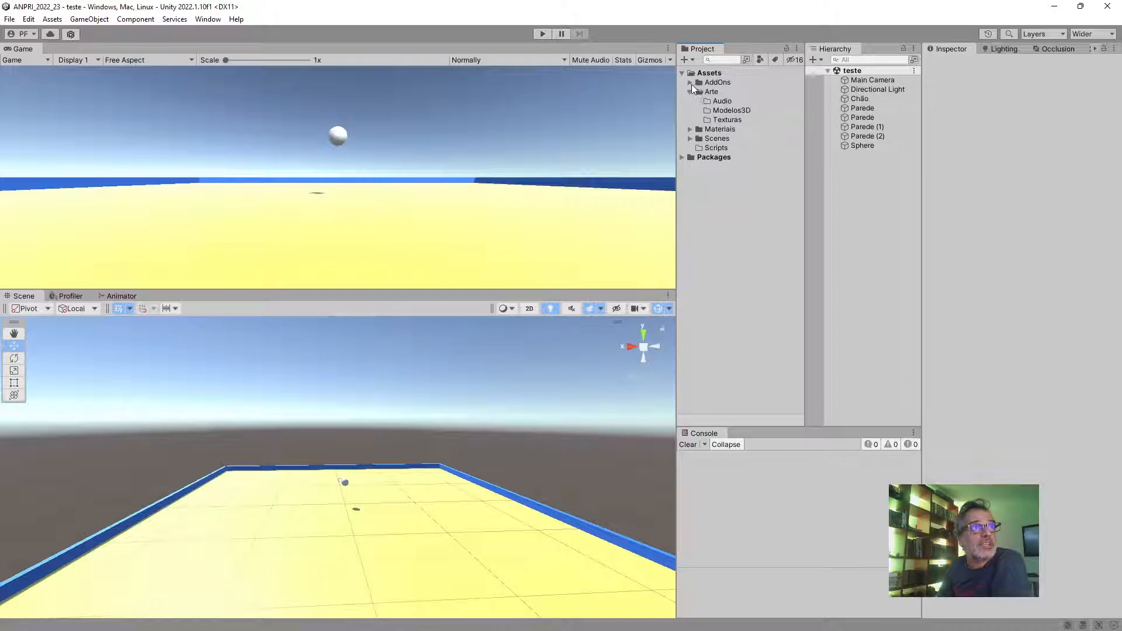
pyautogui.click(690, 82)
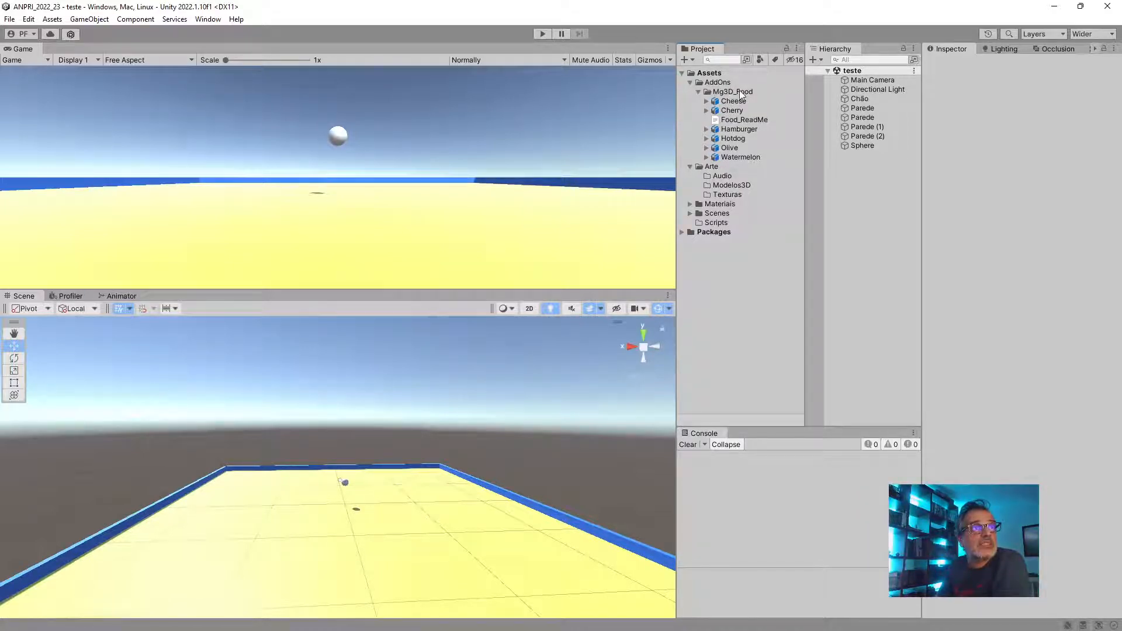
pyautogui.moveTo(738, 93); pyautogui.dragTo(745, 185)
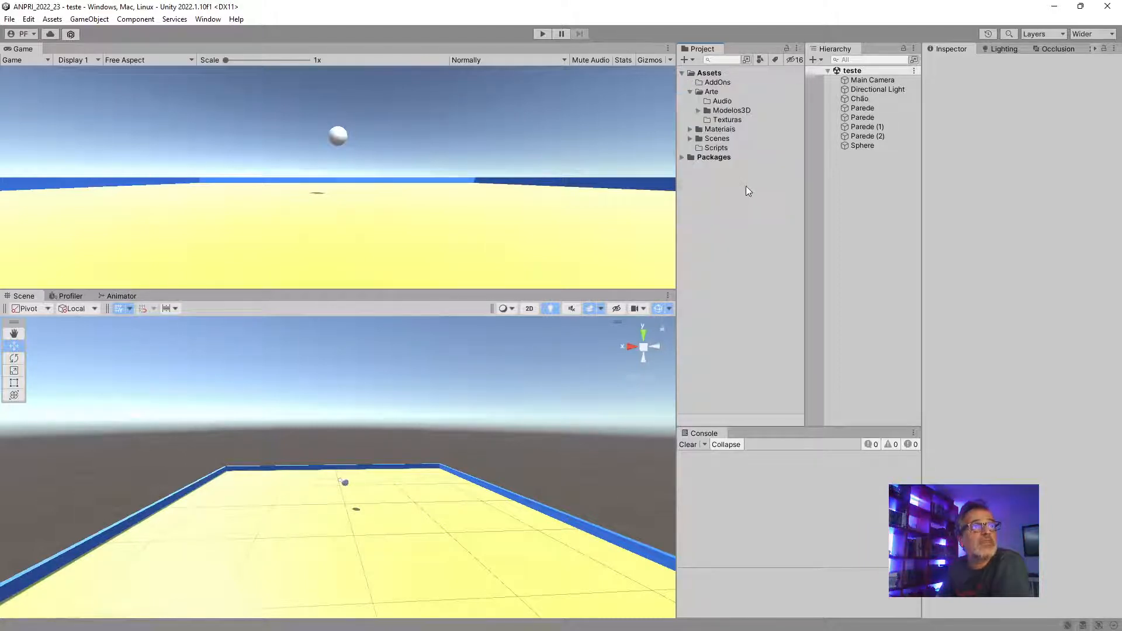
# Delete the AddOns folder from the project's Assets
pyautogui.click(717, 85)
pyautogui.rightClick(717, 86)
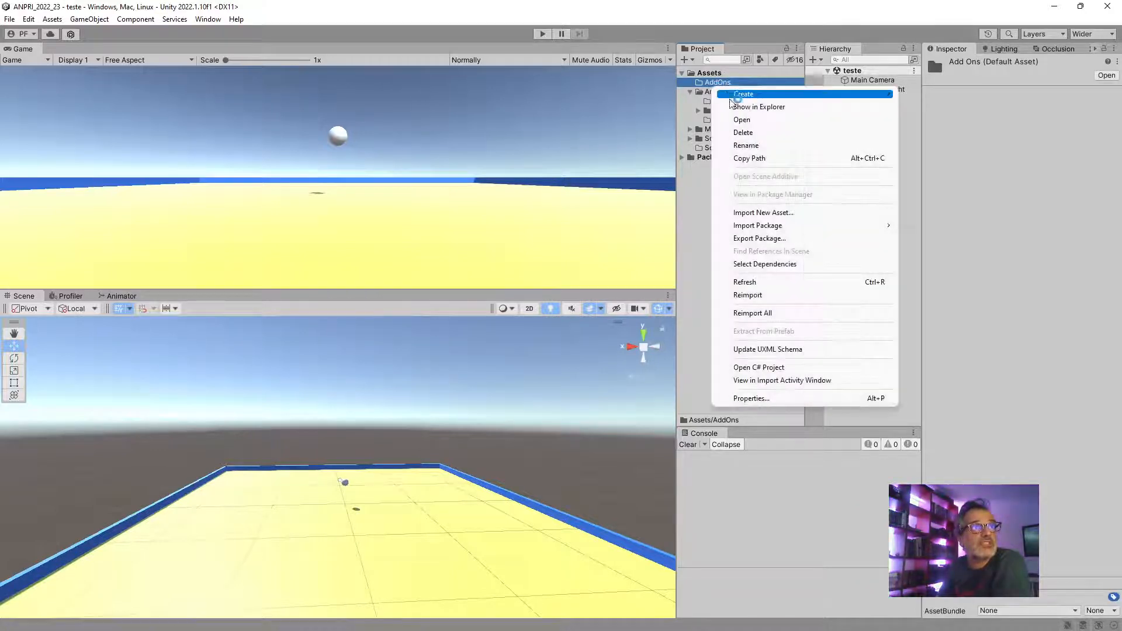
pyautogui.click(743, 132)
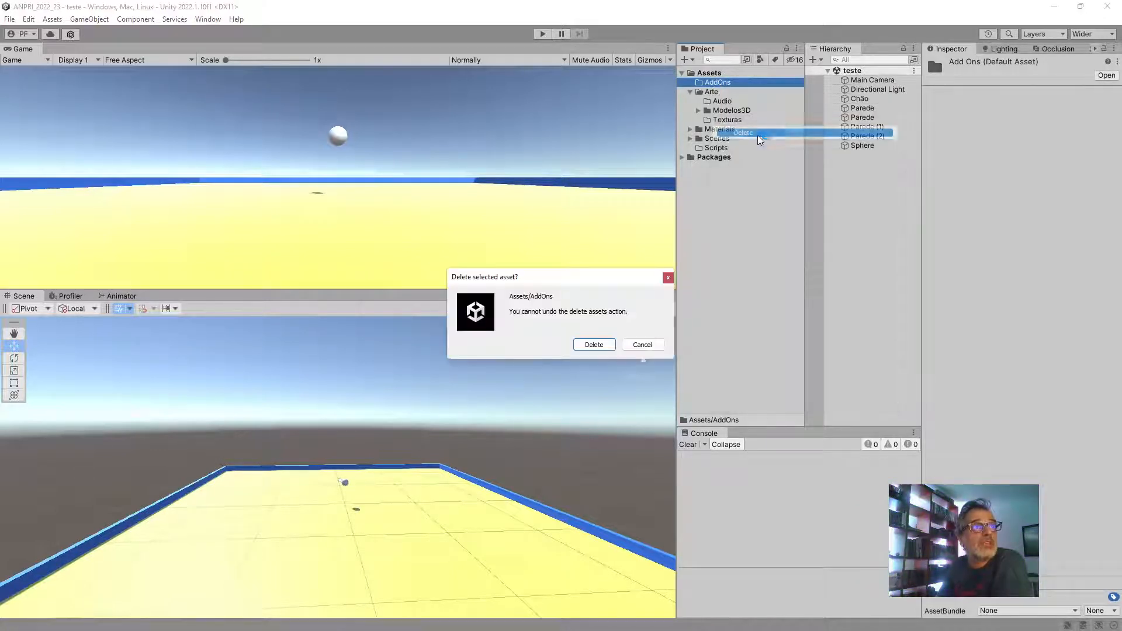
pyautogui.click(594, 344)
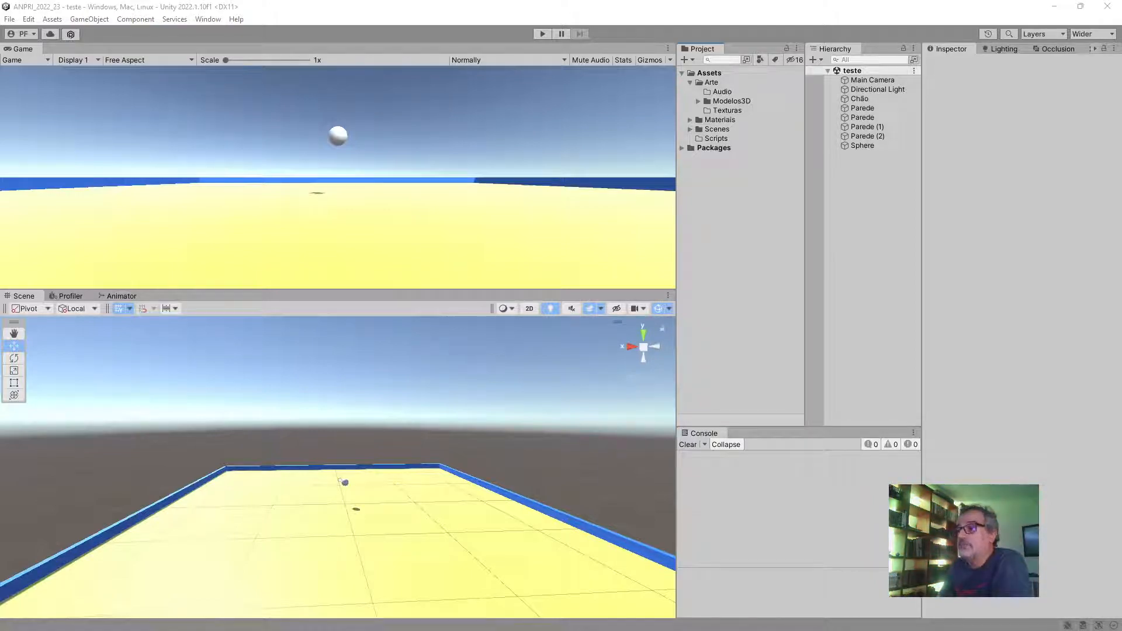
# Switch to the Vivaldi browser, search the web for "unity asset store", open the store's site and dismiss its sale banner
pyautogui.moveTo(1121, 138); pyautogui.dragTo(731, 0)
pyautogui.click(644, 27)
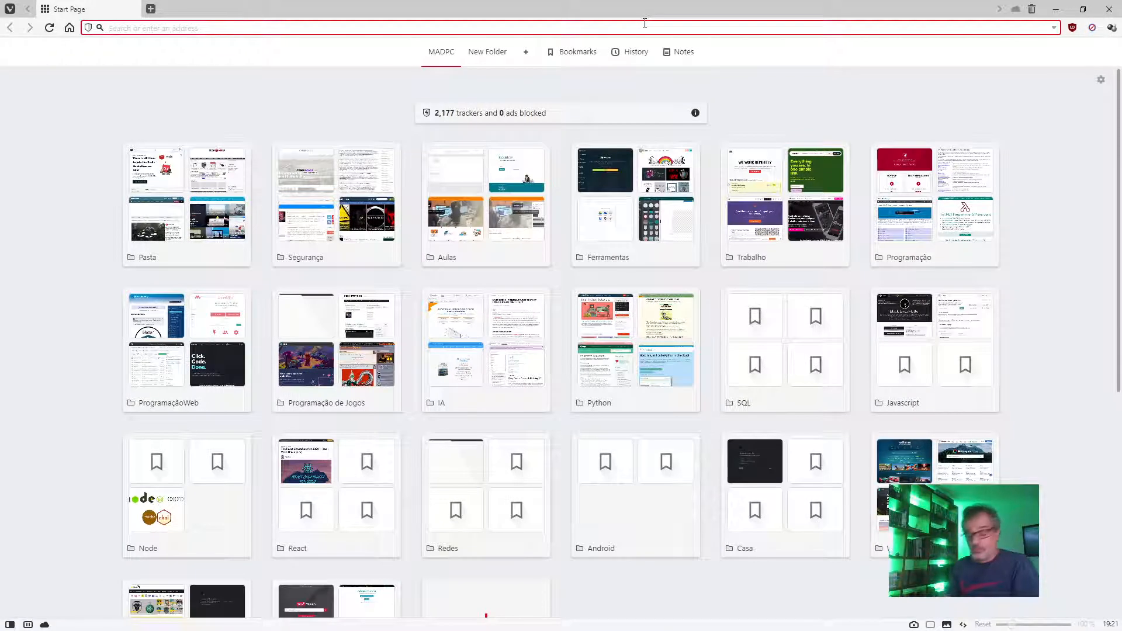
pyautogui.write('unity asset store')
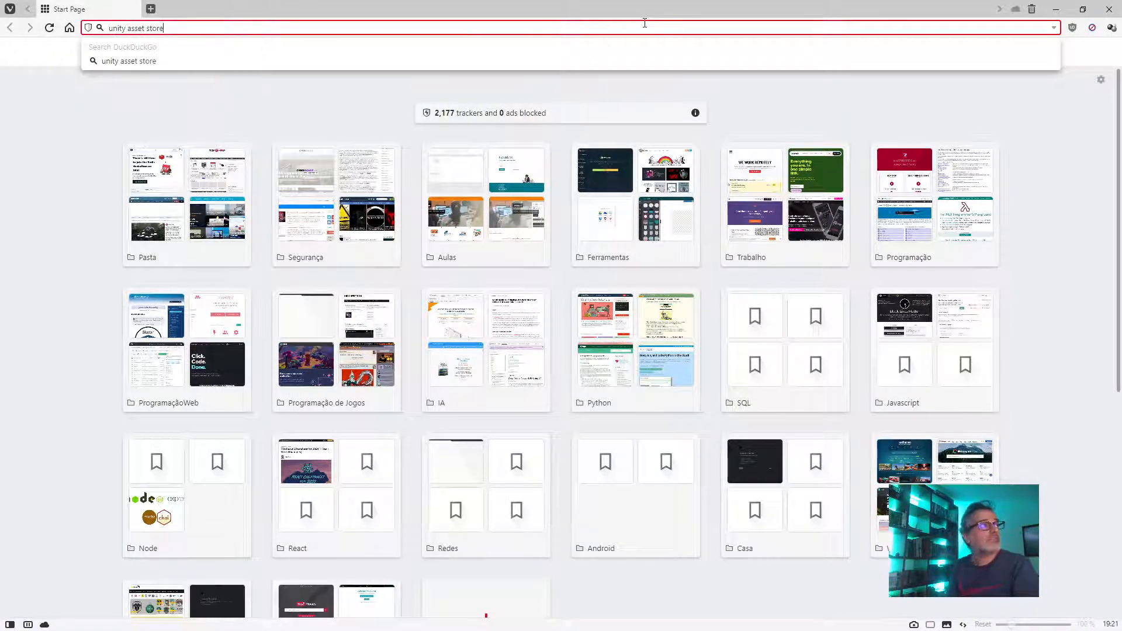
pyautogui.press('Return')
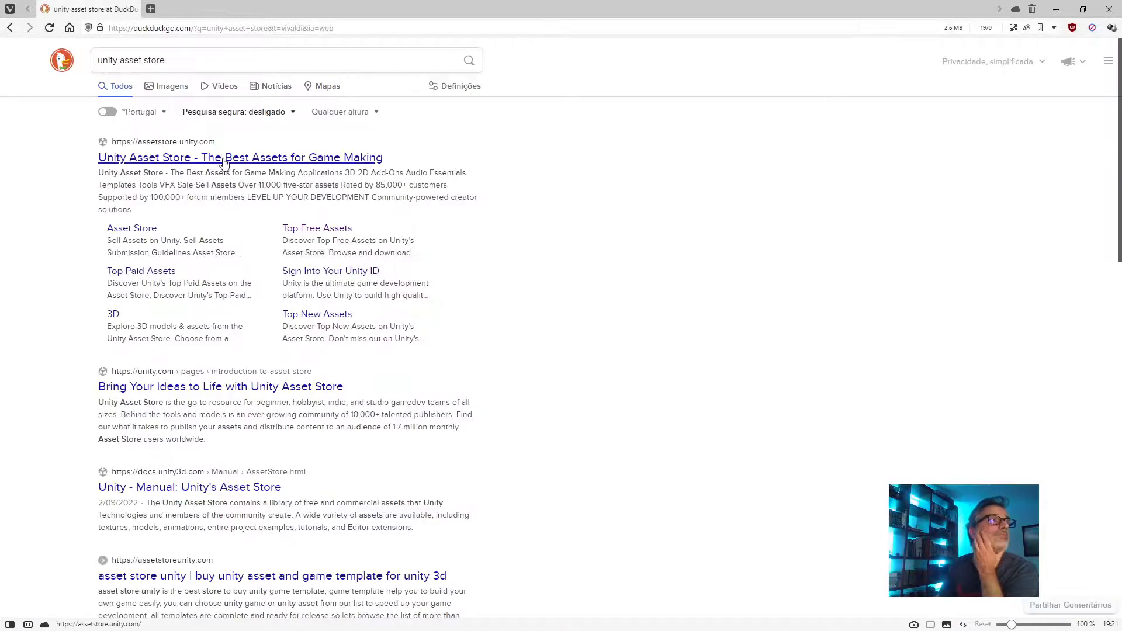
pyautogui.click(224, 158)
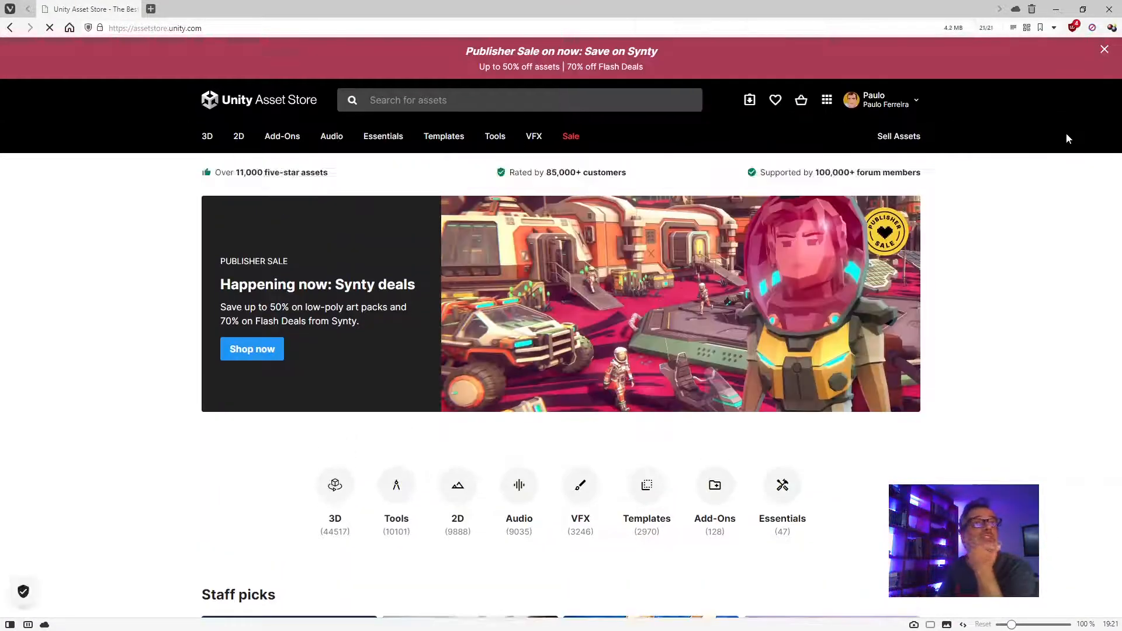
pyautogui.click(1101, 54)
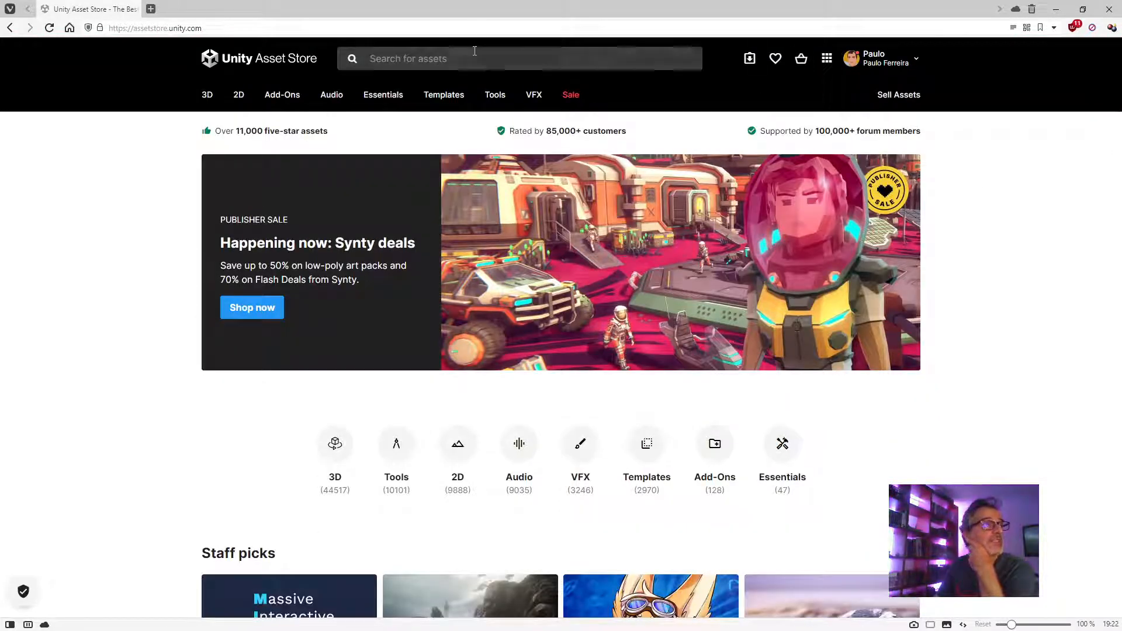
# Search the asset store for "standard" and open the Standard Assets (for Unity 2018.4) page
pyautogui.click(473, 59)
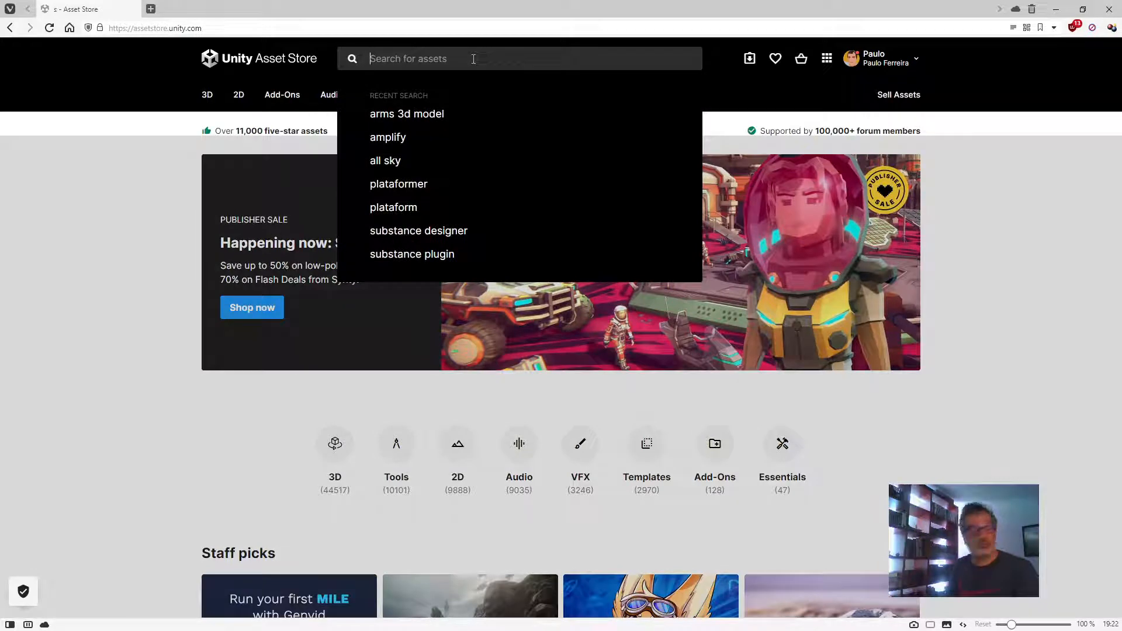
pyautogui.write('standard')
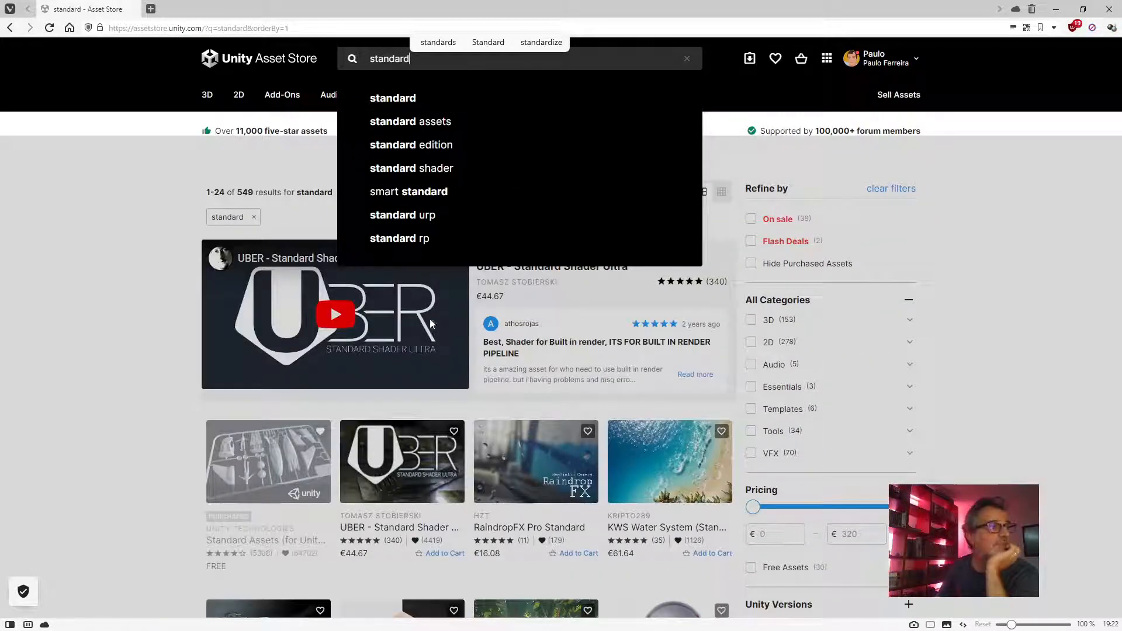
pyautogui.click(265, 471)
pyautogui.click(279, 473)
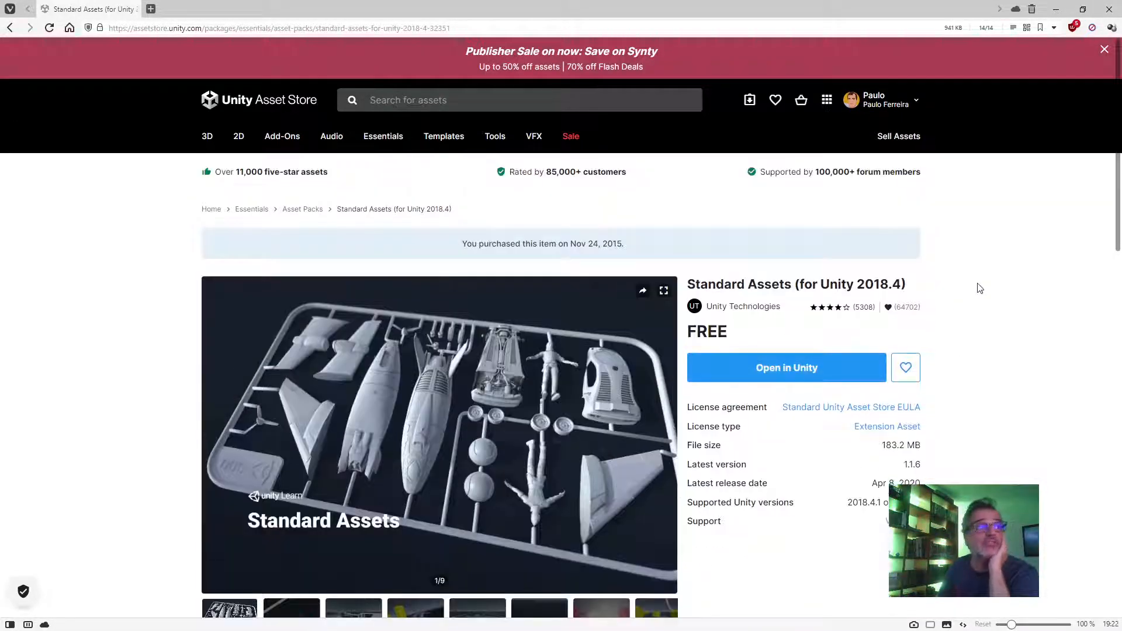
# Request opening the Standard Assets package in Unity from its store page and look over the page
pyautogui.scroll(-1, 980, 283)
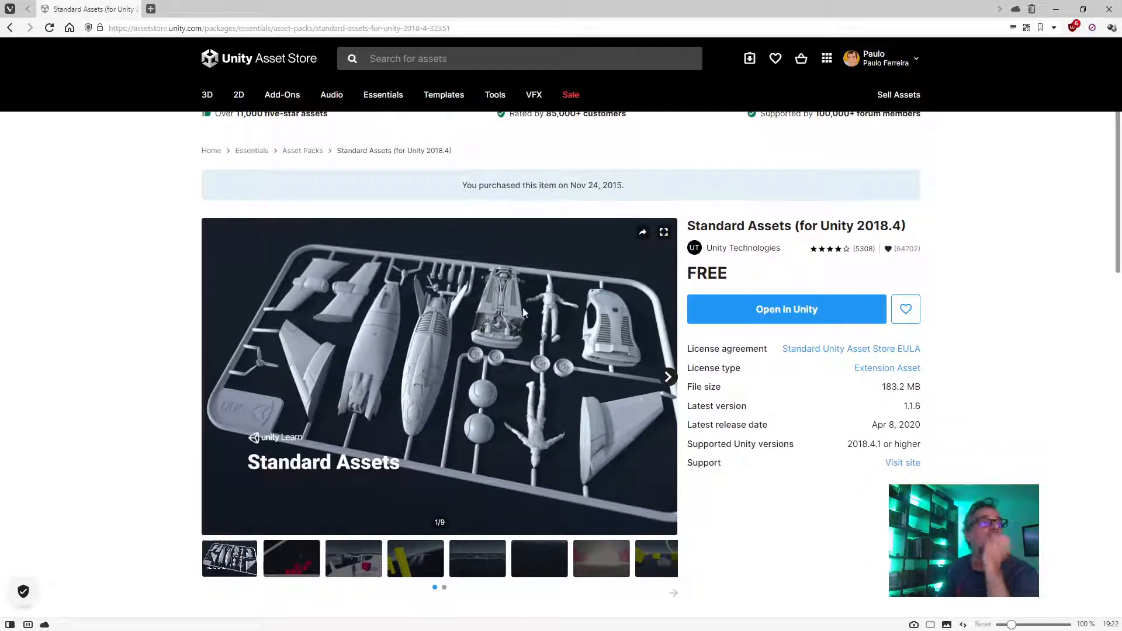
pyautogui.click(774, 309)
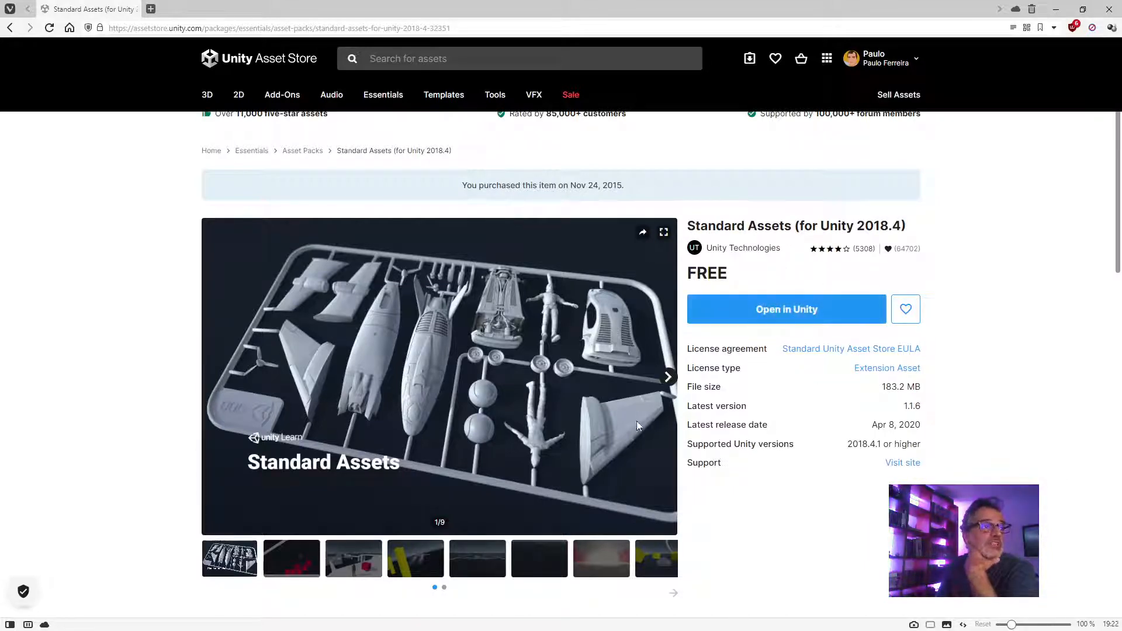
pyautogui.scroll(-4, 637, 426)
pyautogui.scroll(5, 640, 419)
pyautogui.scroll(-2, 640, 419)
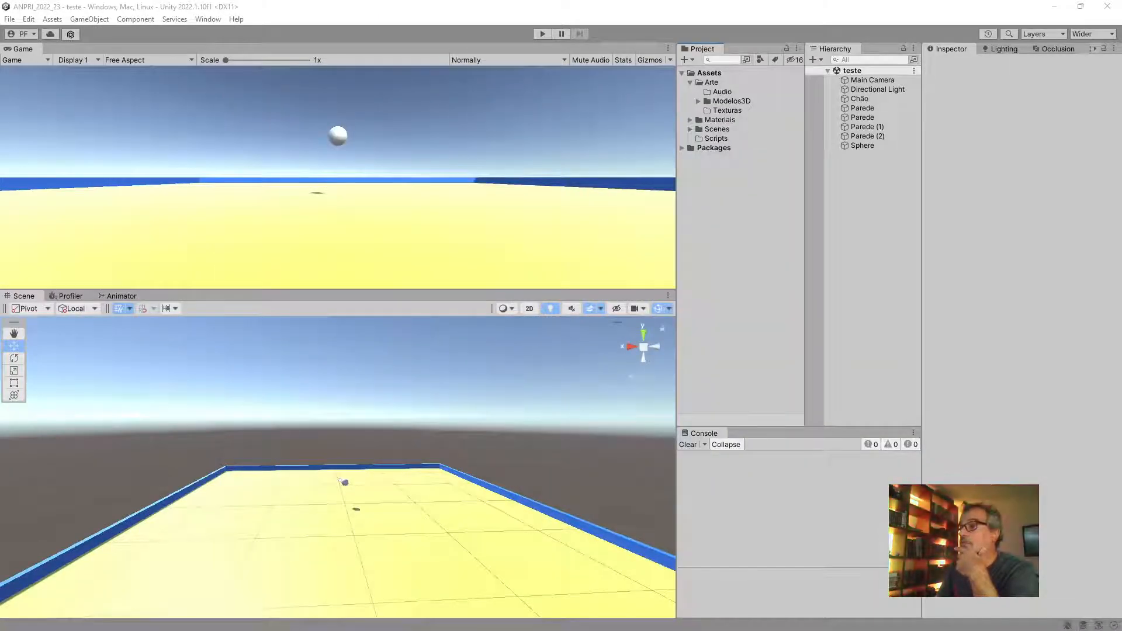
# Back in Unity, open the Package Manager, search My Assets for "standar" and download Standard Assets (for Unity 2018.4)
pyautogui.click(199, 24)
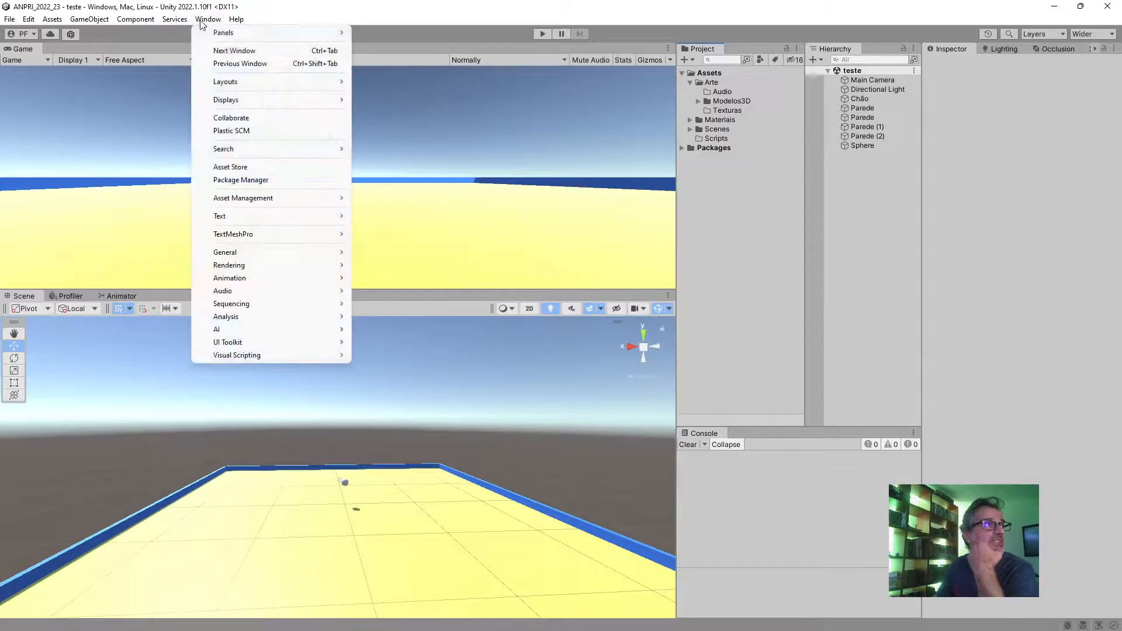
pyautogui.click(277, 179)
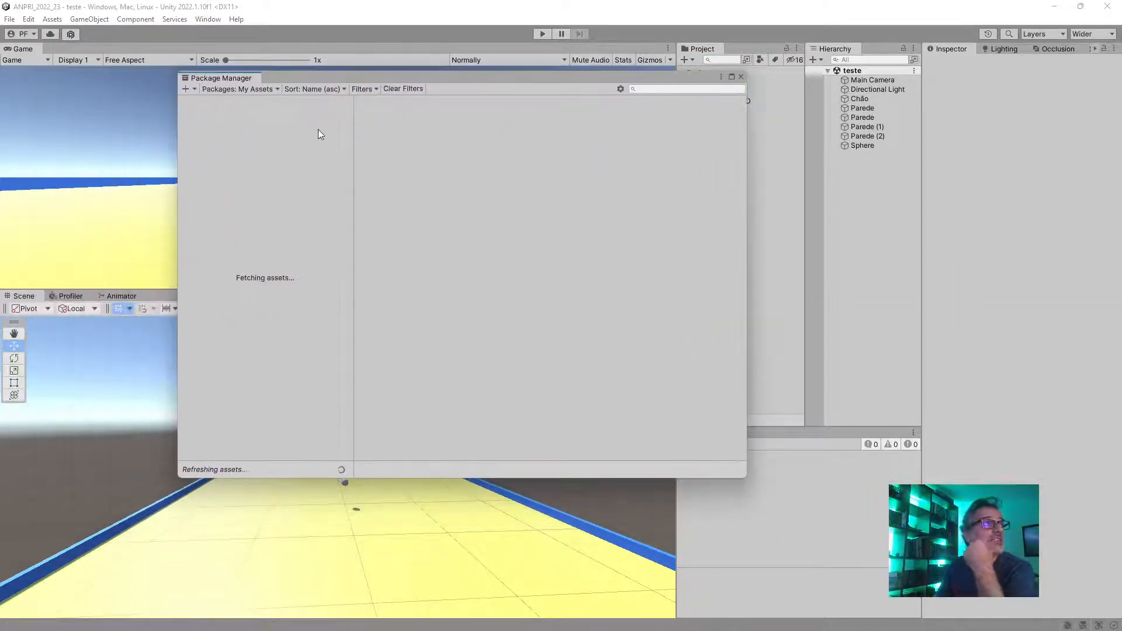
pyautogui.click(678, 87)
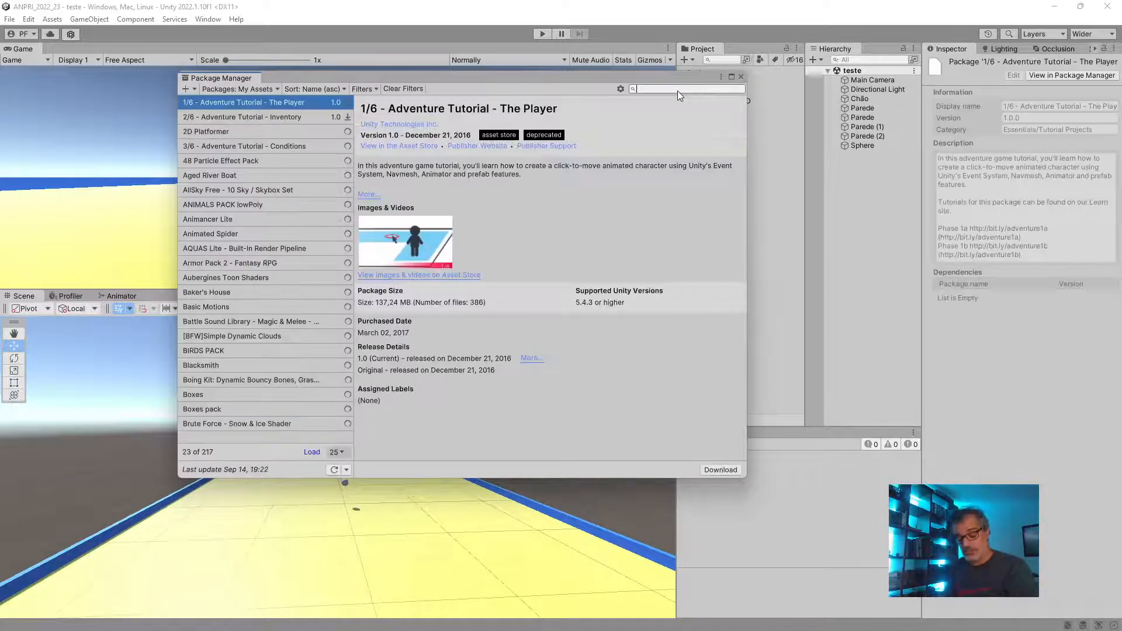
pyautogui.write('standar')
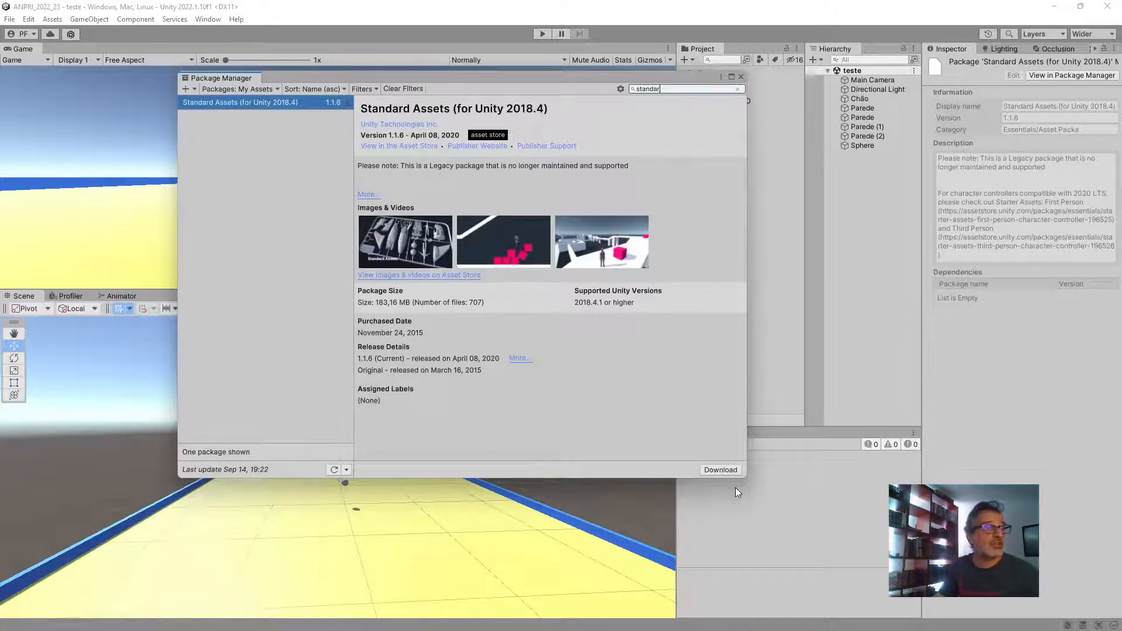
pyautogui.click(716, 469)
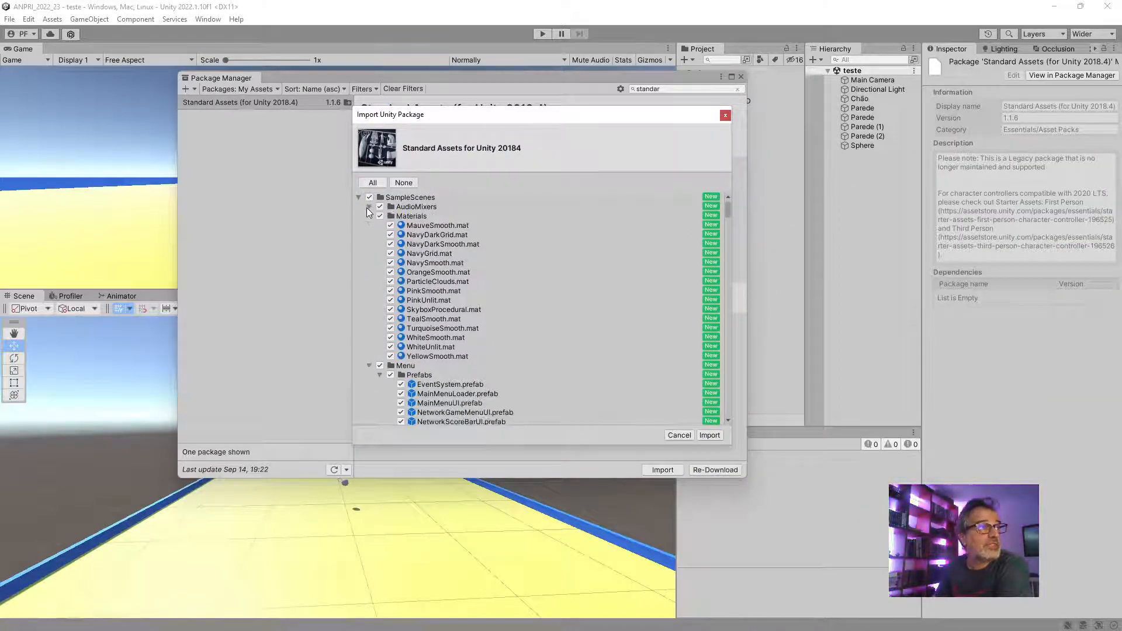
# Review the package's import contents by collapsing the subfolders of SampleScenes and the first ones of Standard Assets
pyautogui.click(367, 206)
pyautogui.click(366, 215)
pyautogui.click(368, 217)
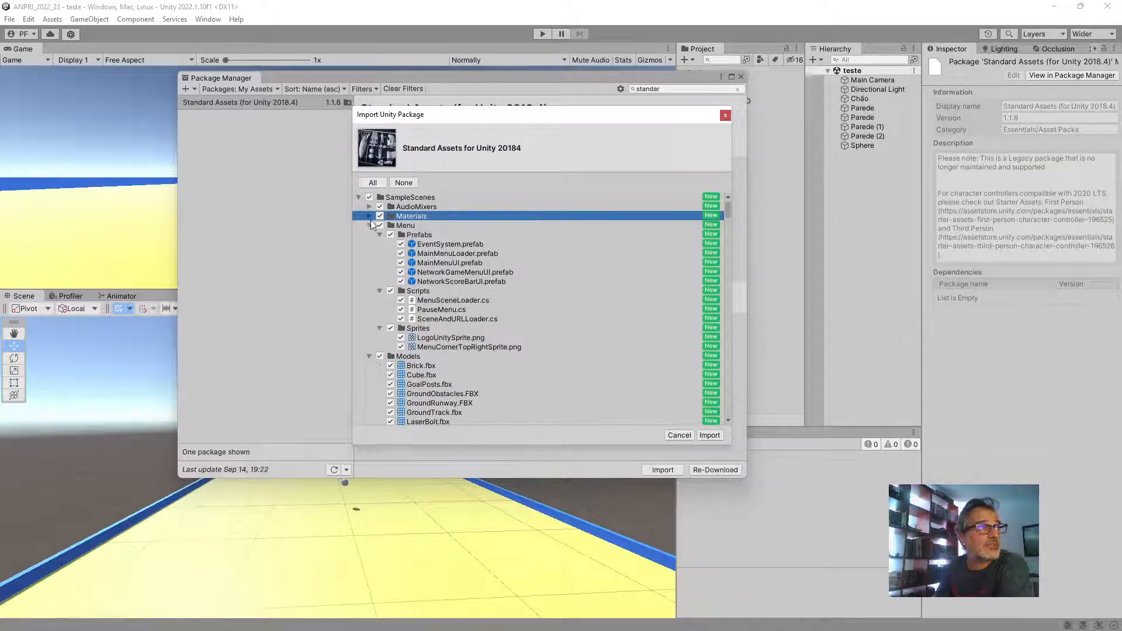
pyautogui.click(368, 225)
pyautogui.click(373, 232)
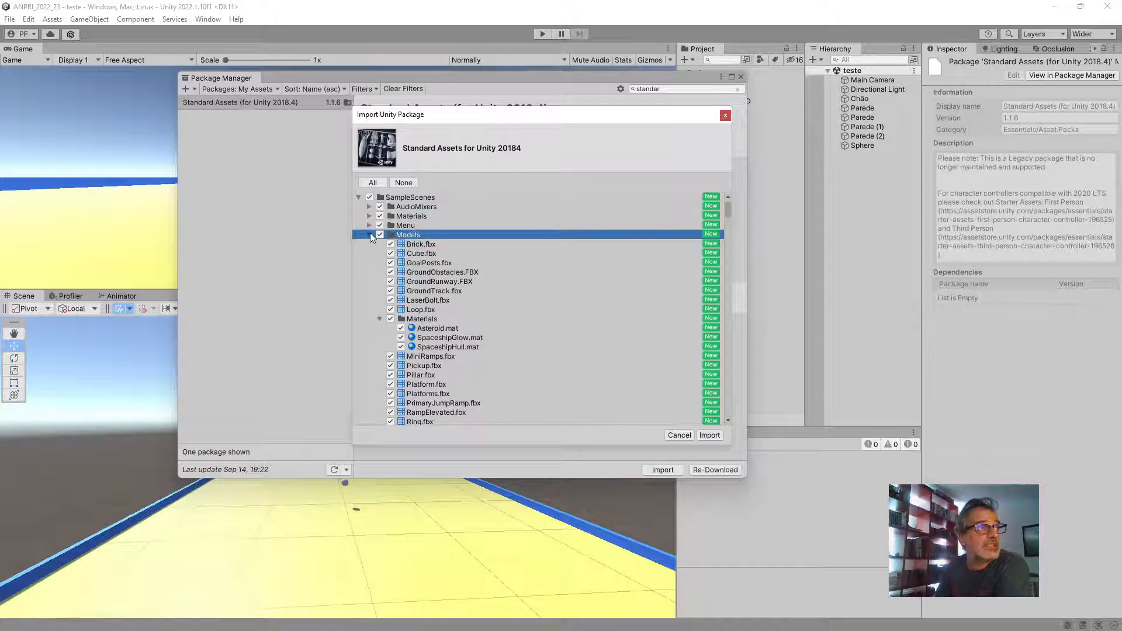
pyautogui.click(368, 234)
pyautogui.click(369, 244)
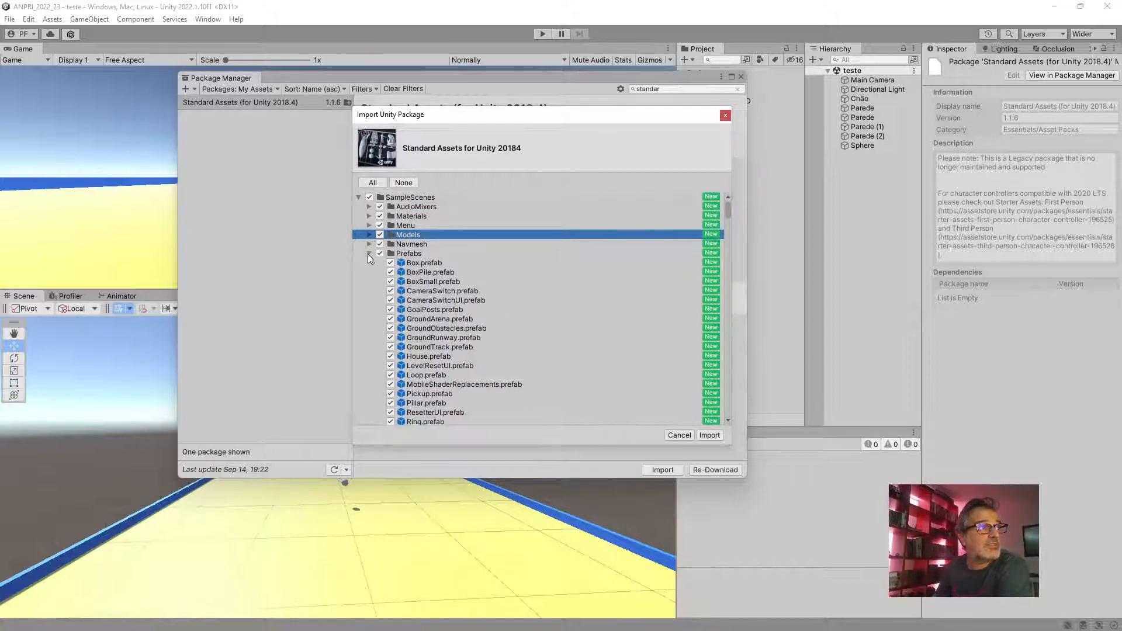
pyautogui.click(367, 253)
pyautogui.click(367, 262)
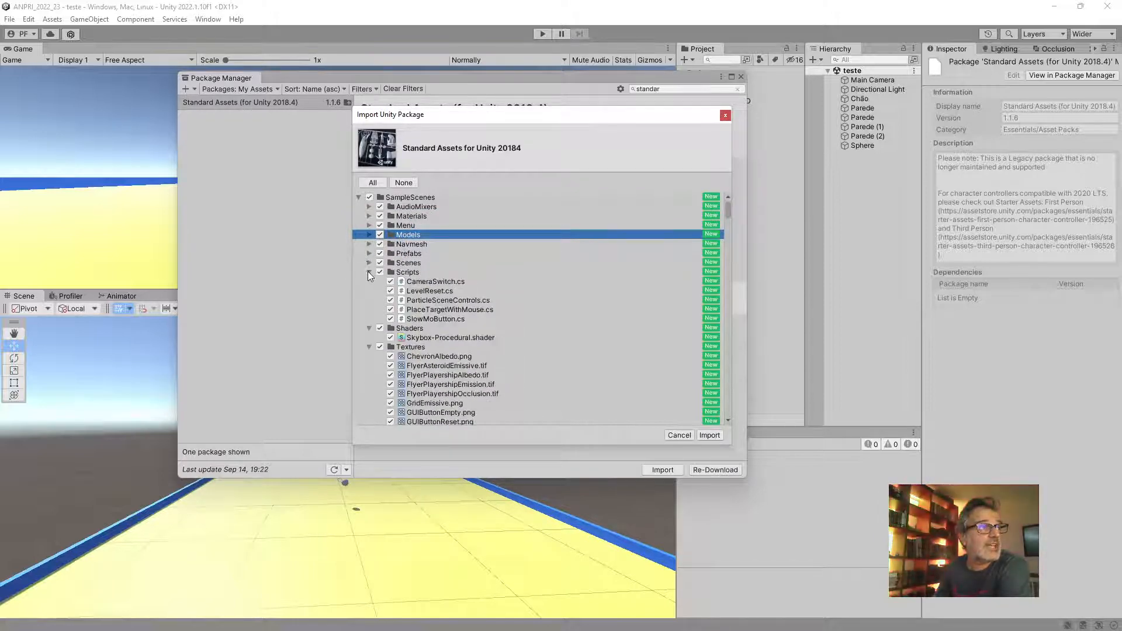
pyautogui.click(367, 272)
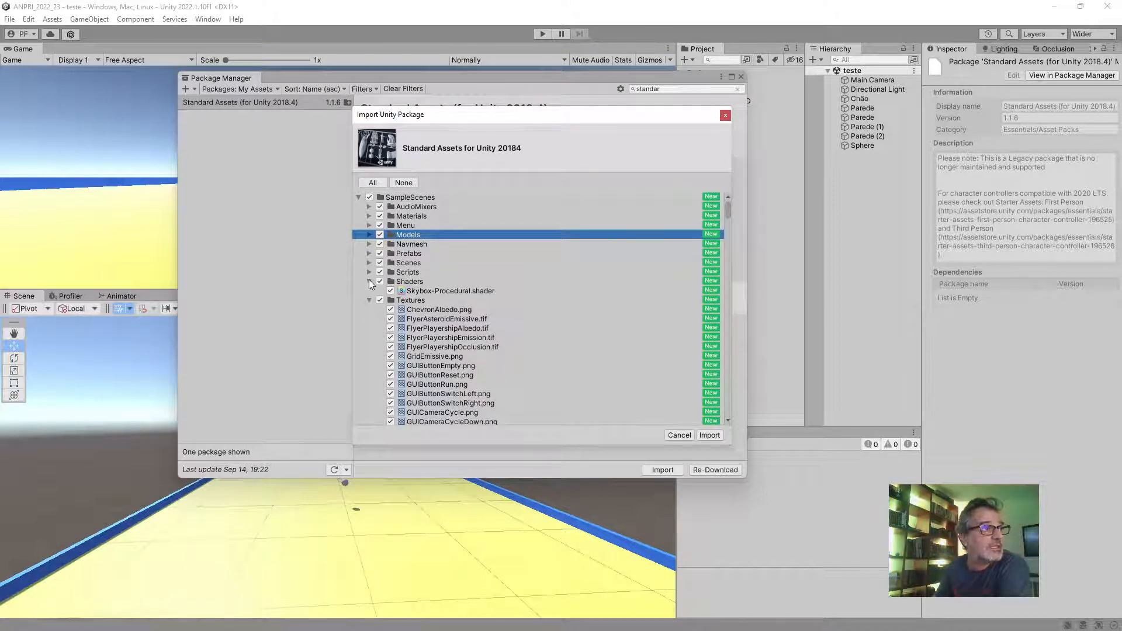
pyautogui.click(370, 281)
pyautogui.click(369, 291)
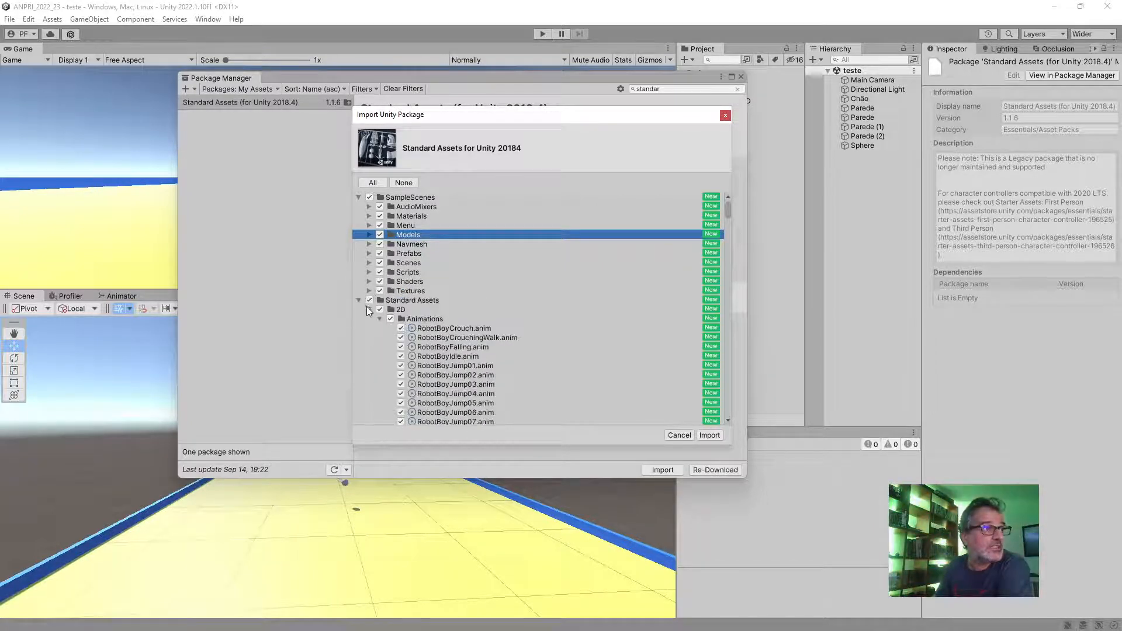
pyautogui.click(368, 310)
pyautogui.click(369, 319)
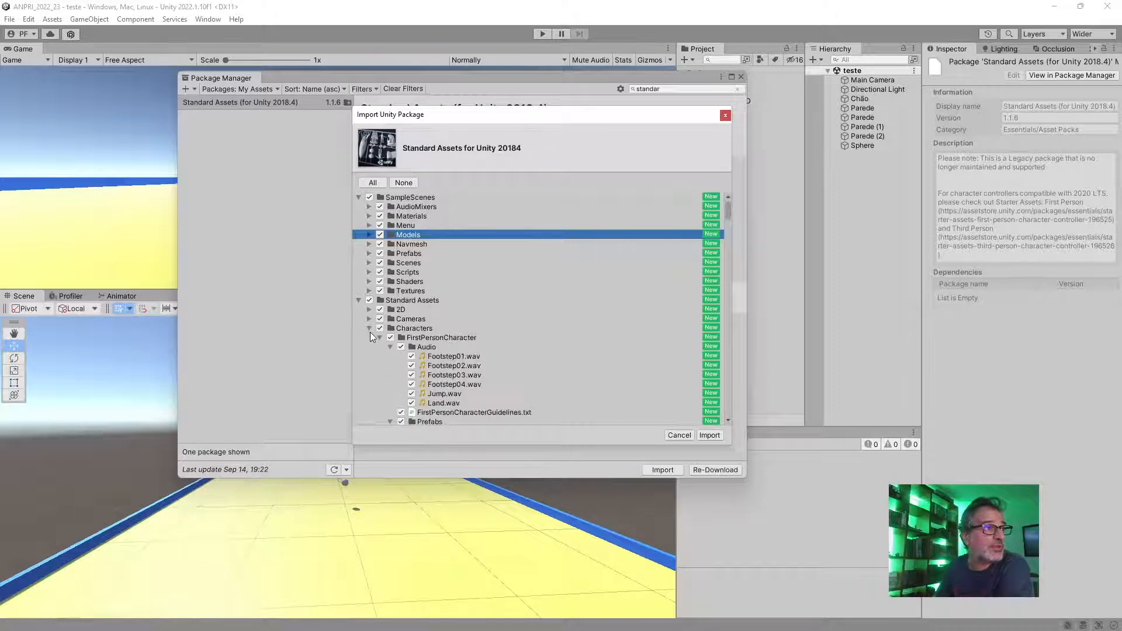
pyautogui.click(369, 329)
pyautogui.click(369, 337)
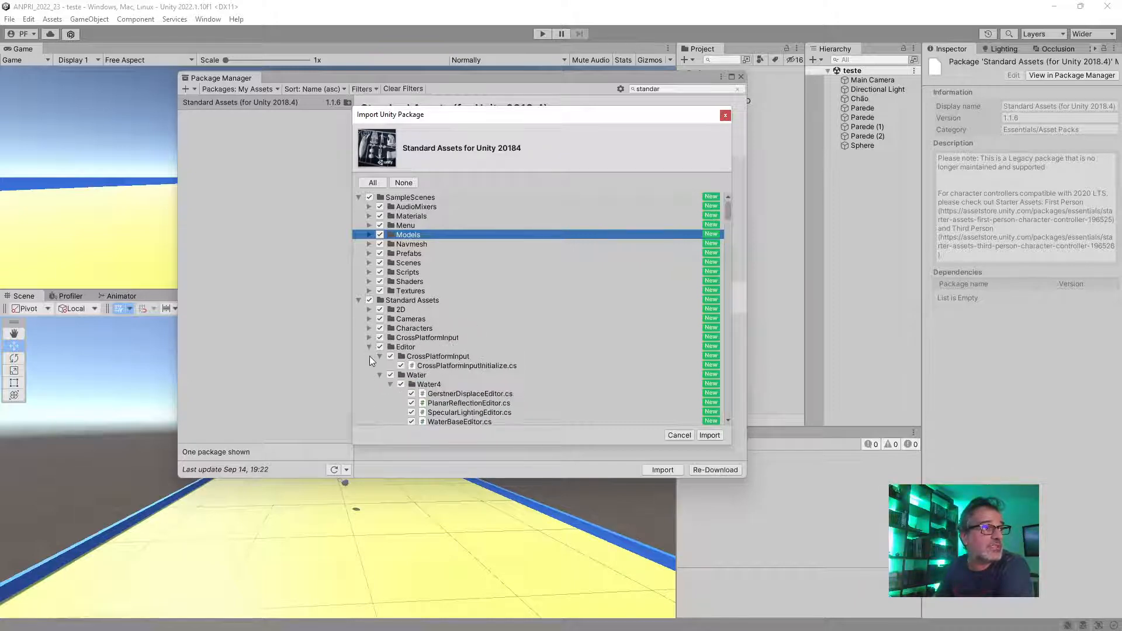
# Import all contents of the Standard Assets package into the project and close the Package Manager
pyautogui.scroll(-10, 637, 327)
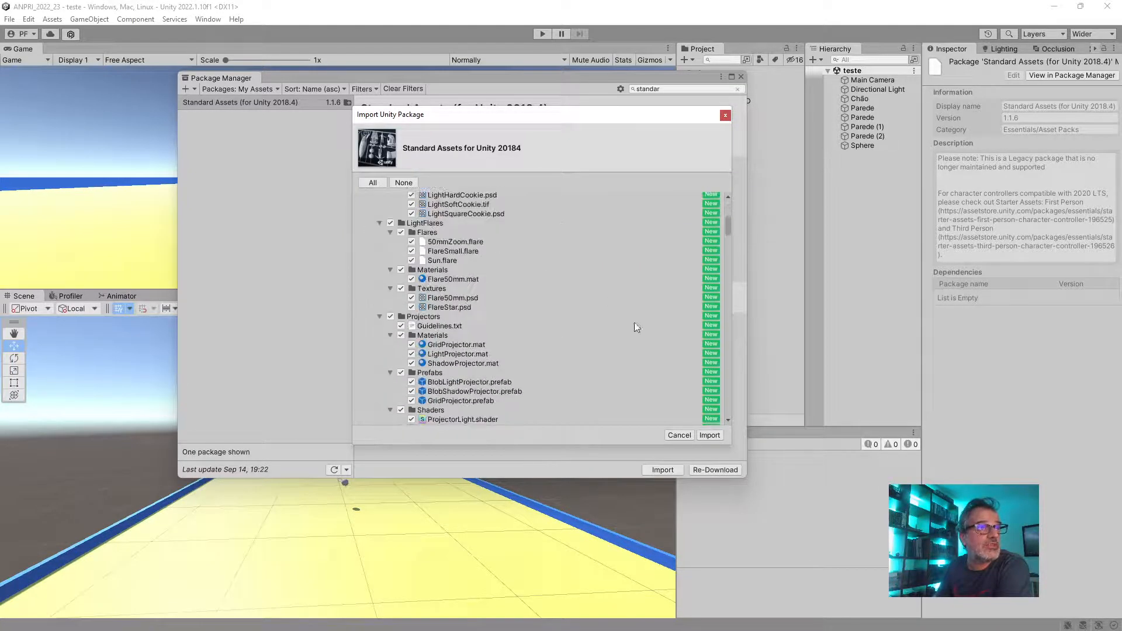
pyautogui.click(708, 436)
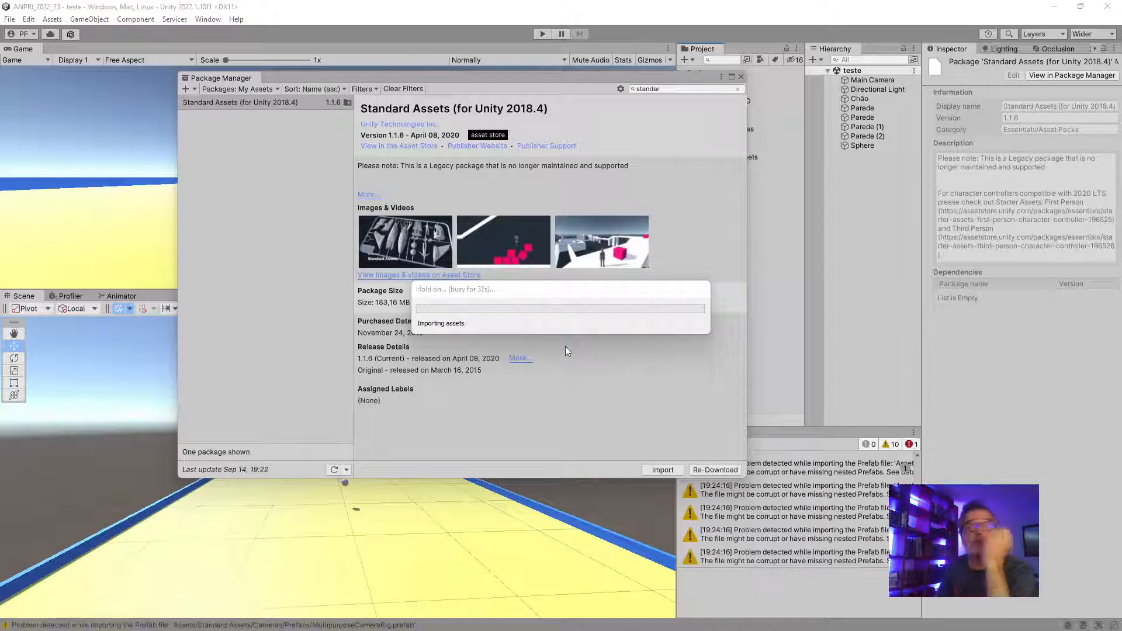
pyautogui.click(741, 77)
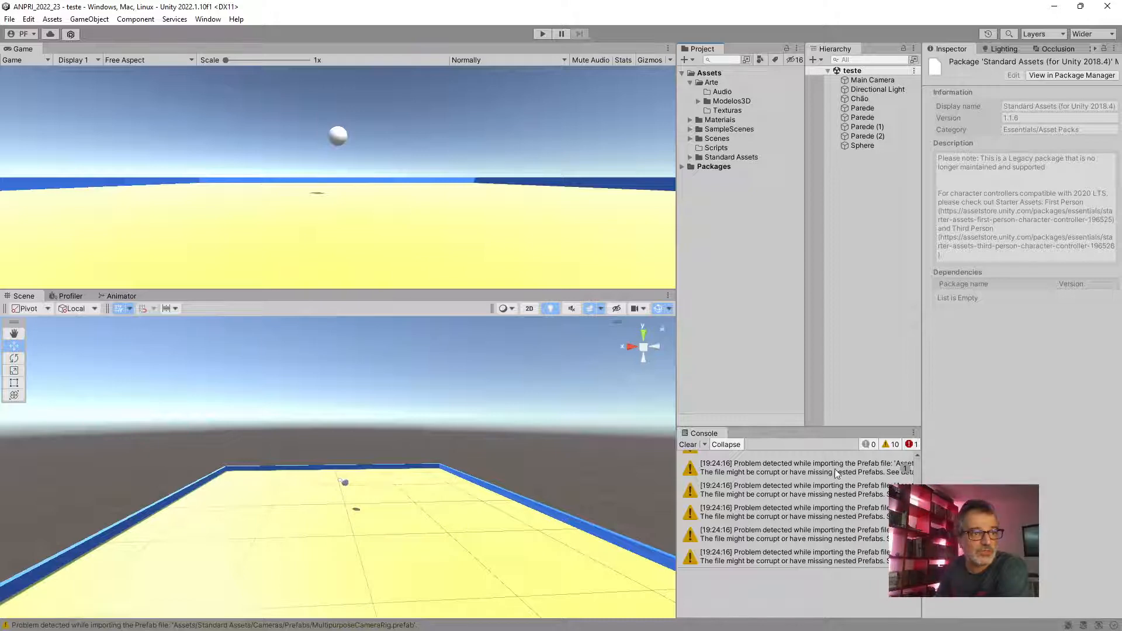
# Clear the Console warnings and widen its area to read the remaining error and the script path it names
pyautogui.click(687, 444)
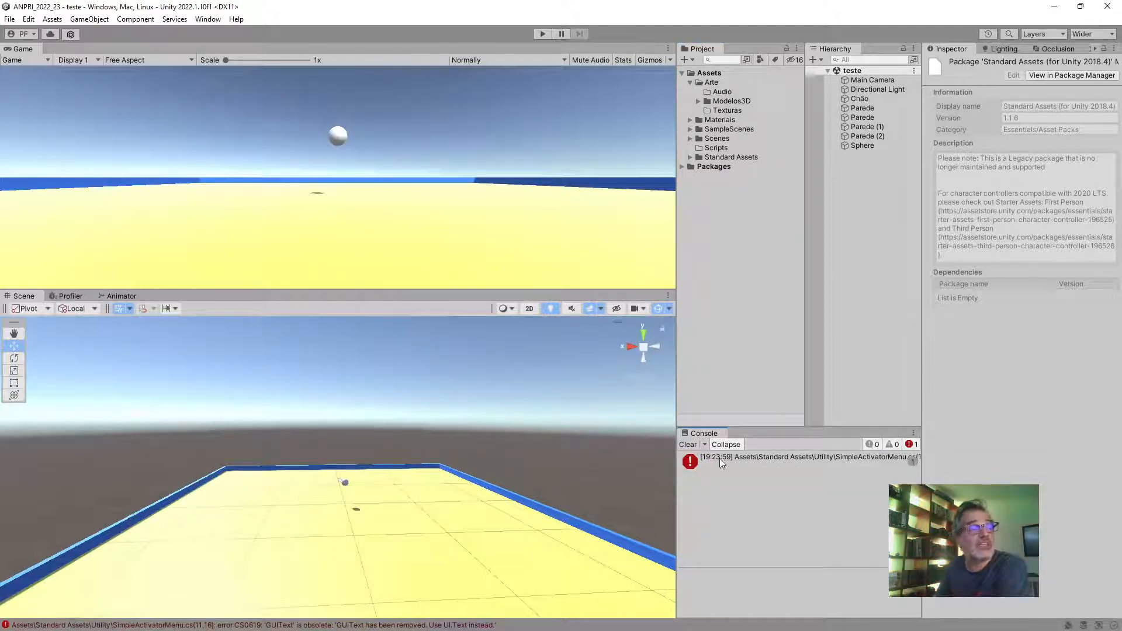
pyautogui.moveTo(678, 478); pyautogui.dragTo(610, 478)
pyautogui.click(643, 467)
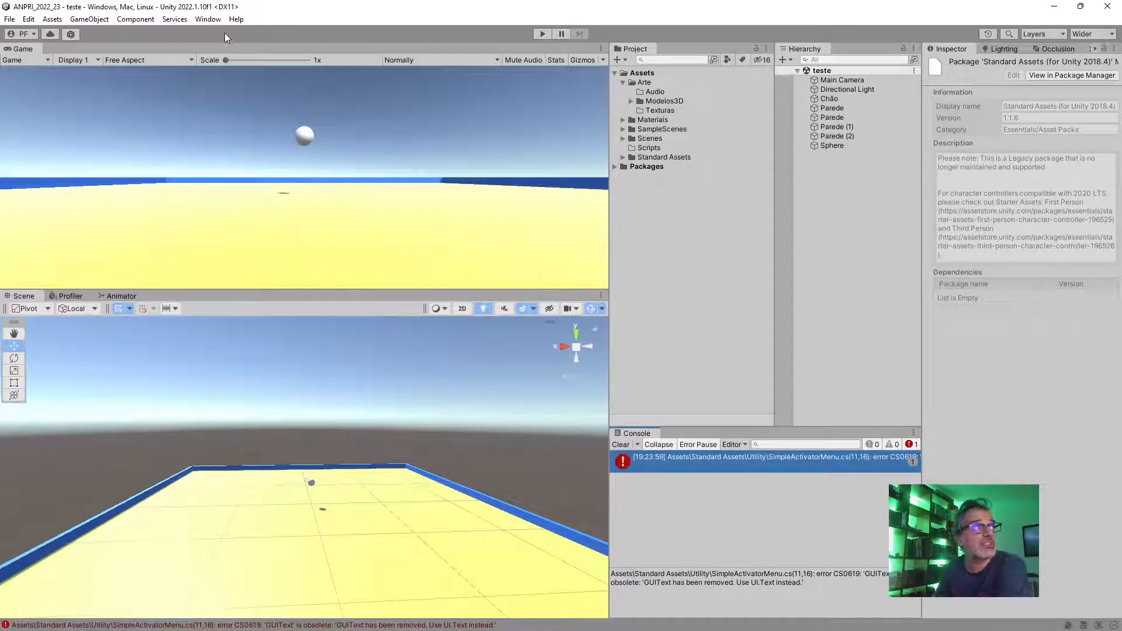
pyautogui.click(203, 21)
pyautogui.moveTo(268, 253)
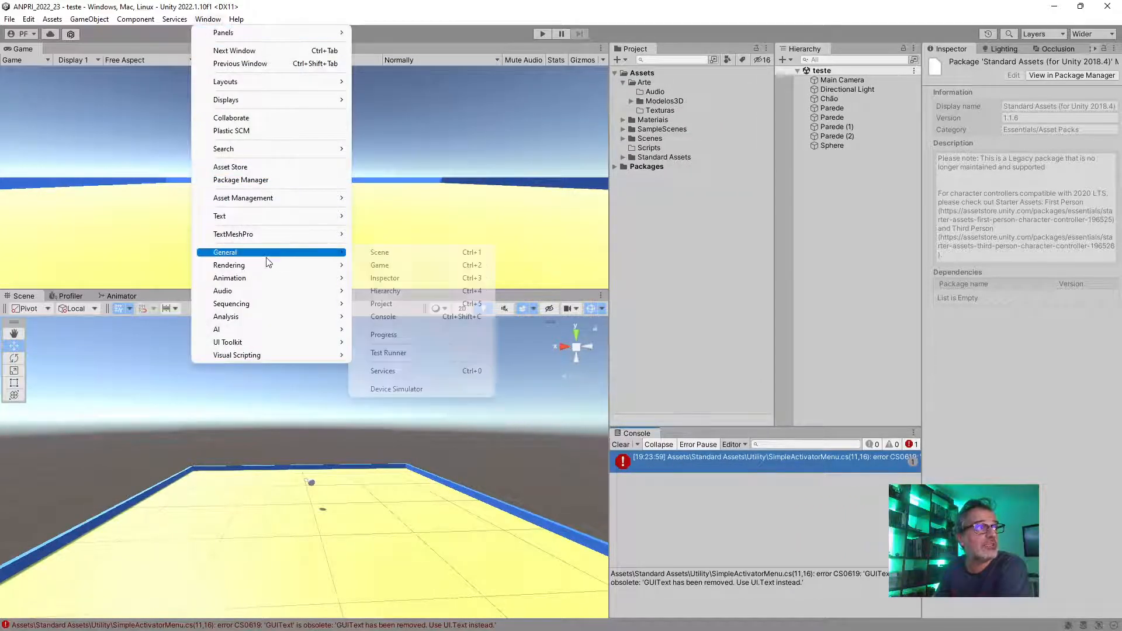
pyautogui.click(423, 320)
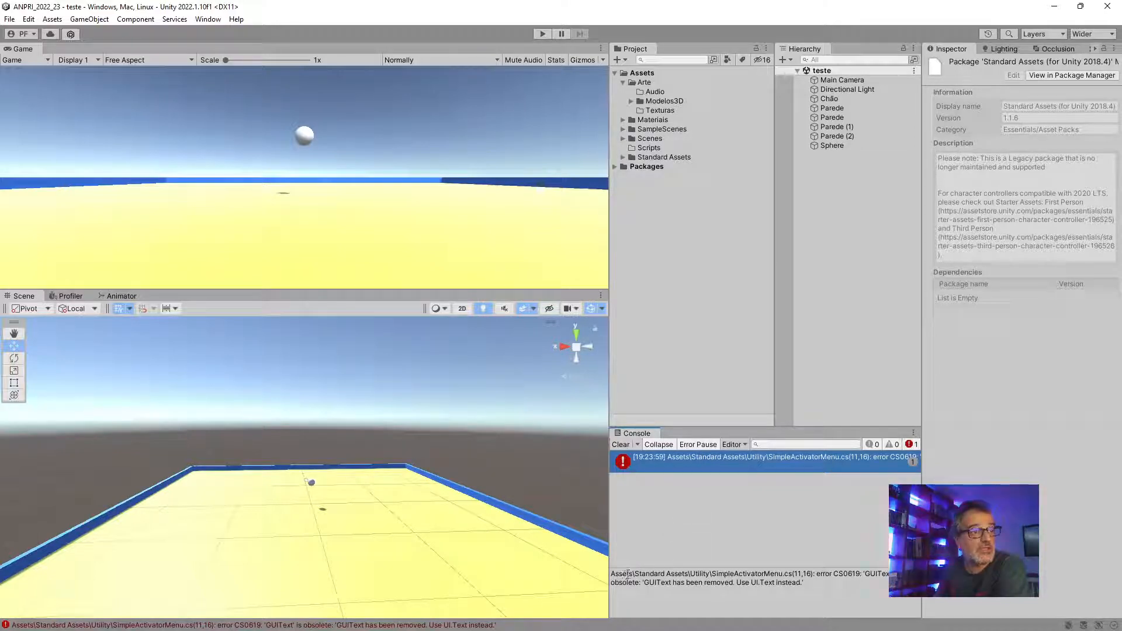
pyautogui.moveTo(611, 574); pyautogui.dragTo(791, 579)
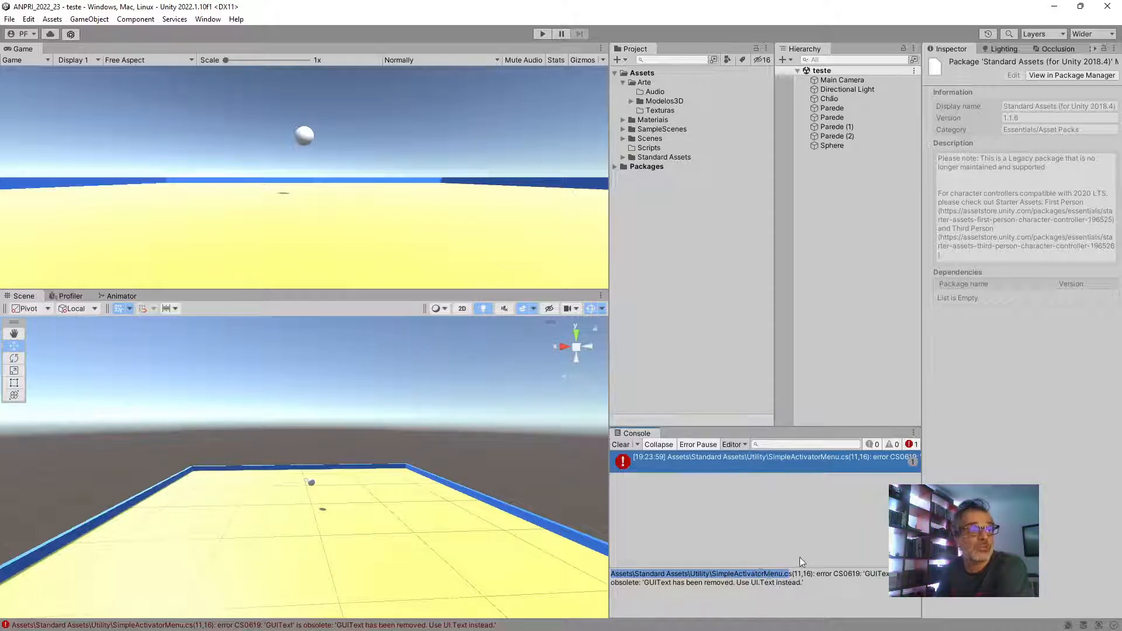
# Delete the SimpleActivatorMenu script from the Utility folder of Standard Assets
pyautogui.click(622, 158)
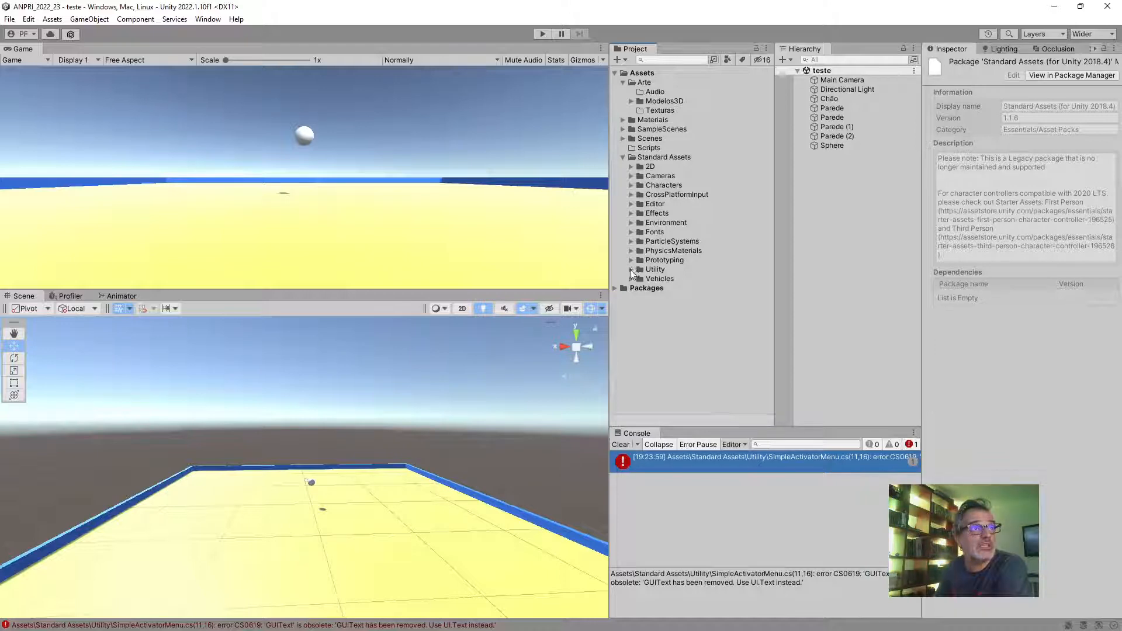
pyautogui.click(631, 269)
pyautogui.scroll(-4, 719, 367)
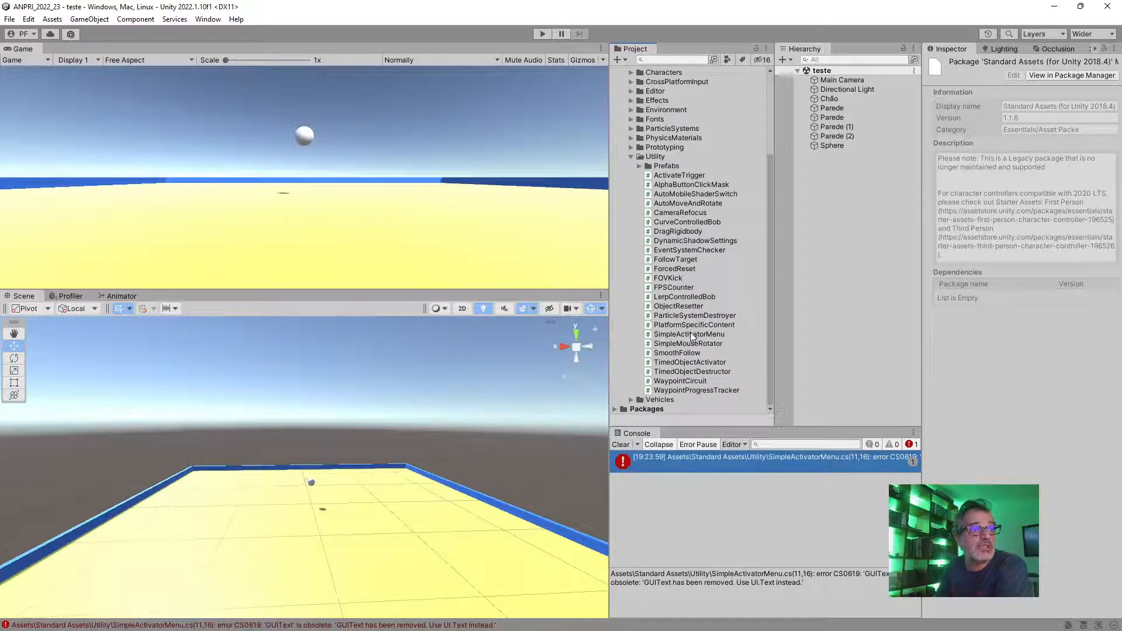
pyautogui.click(691, 336)
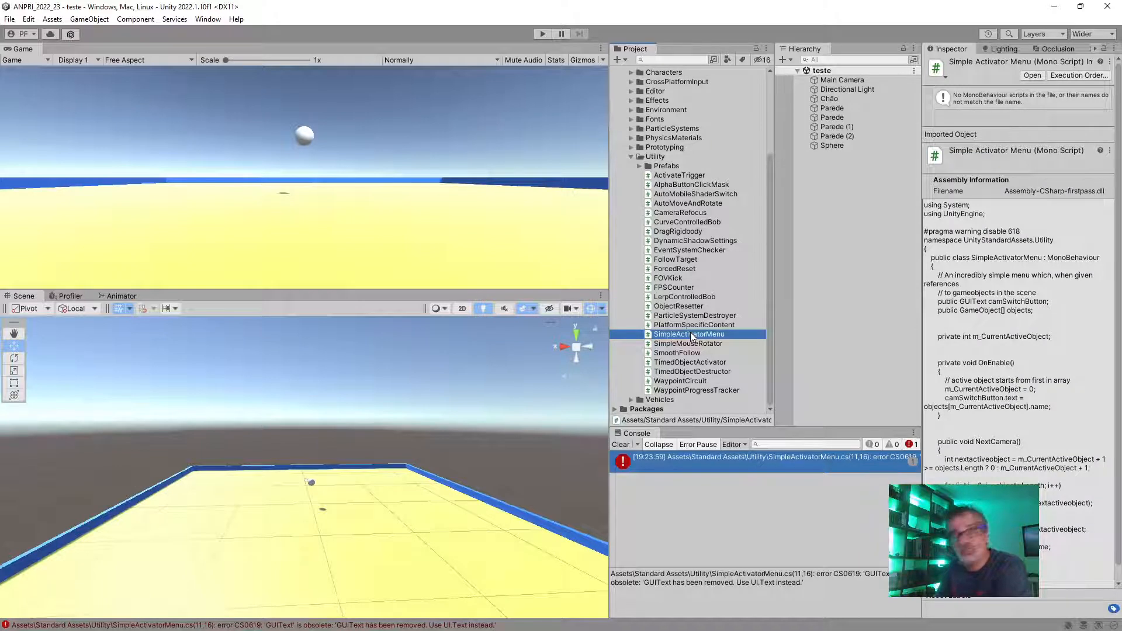
pyautogui.press('Delete')
pyautogui.click(595, 344)
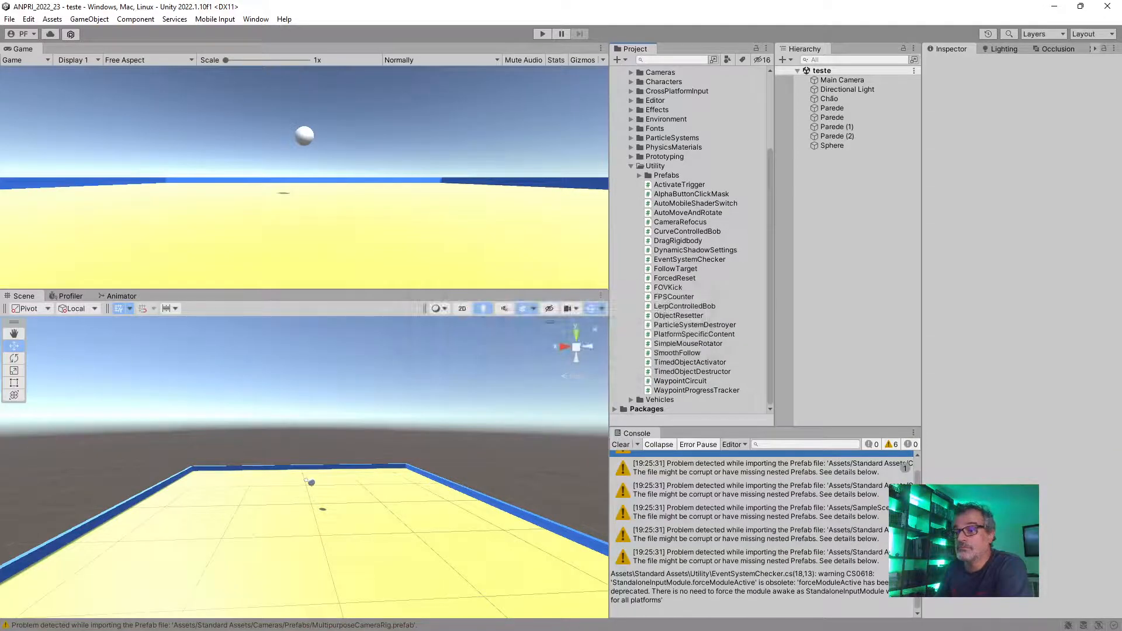
# Review the prefab import warnings in the Console, inspect the CctvCamera prefab's components, and clear the Console
pyautogui.scroll(1, 728, 495)
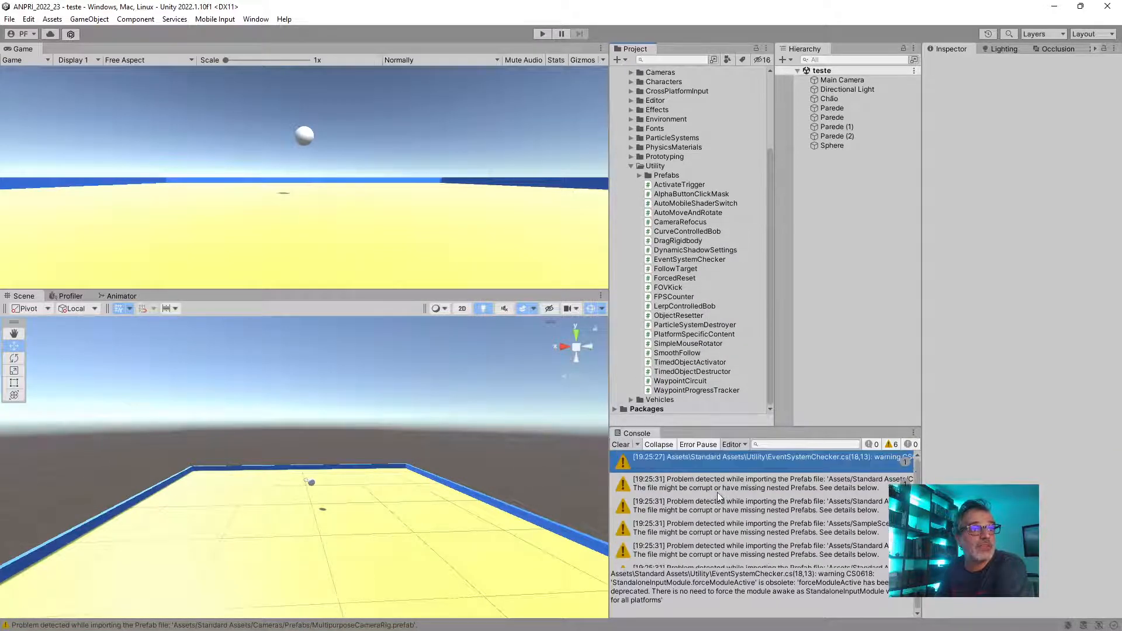
pyautogui.click(753, 484)
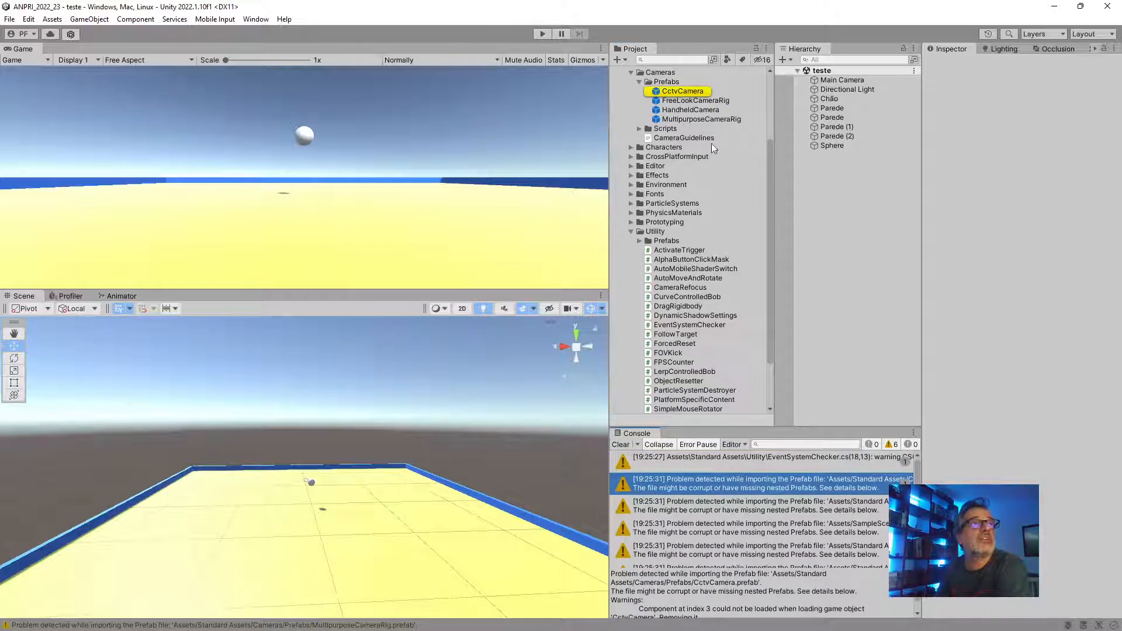
pyautogui.click(692, 83)
pyautogui.click(694, 92)
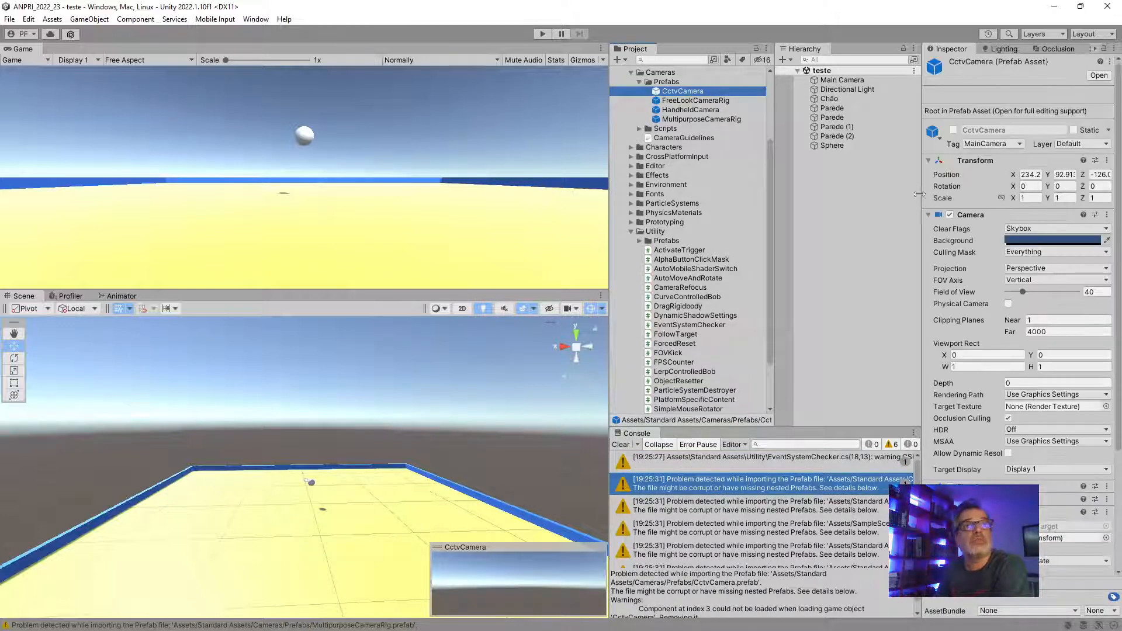
pyautogui.scroll(-5, 998, 459)
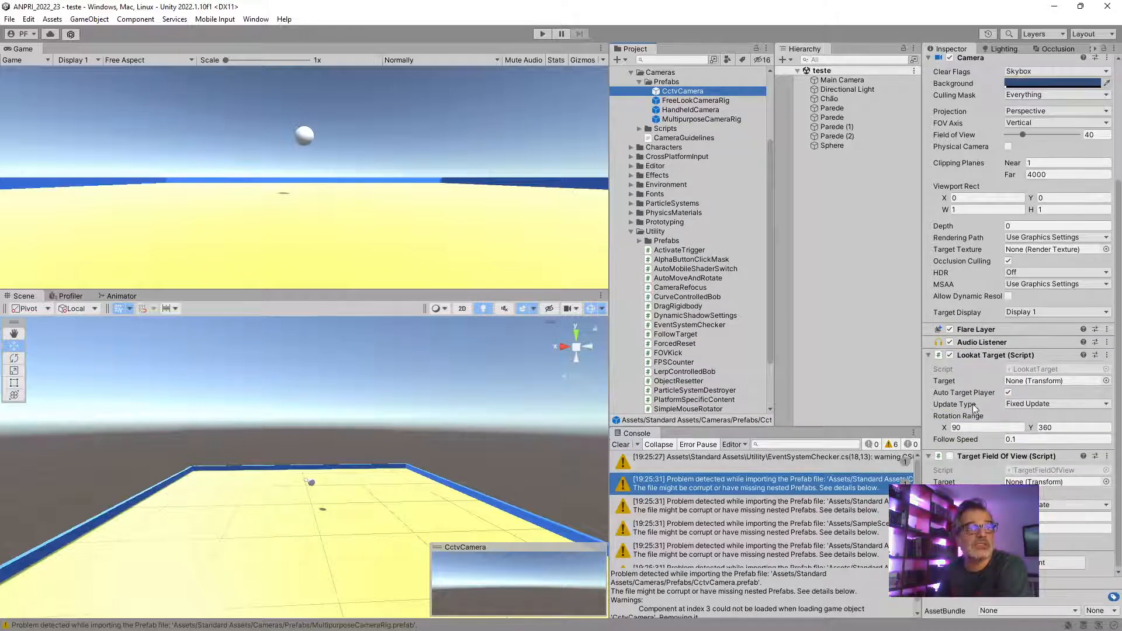
pyautogui.click(701, 512)
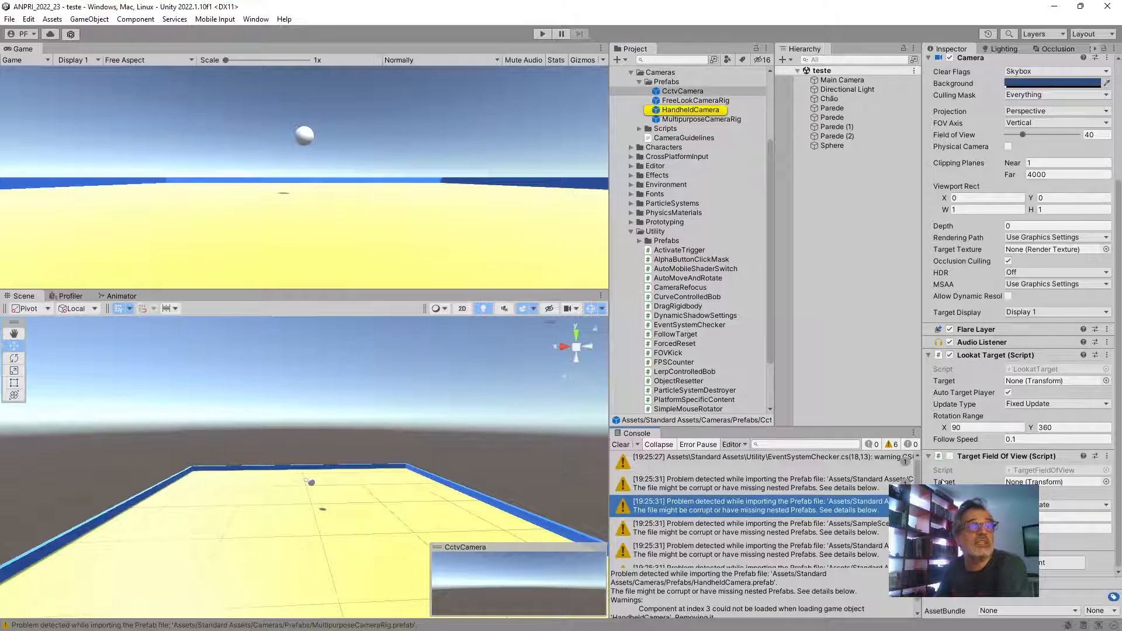
pyautogui.click(750, 527)
pyautogui.click(752, 550)
pyautogui.scroll(-1, 752, 541)
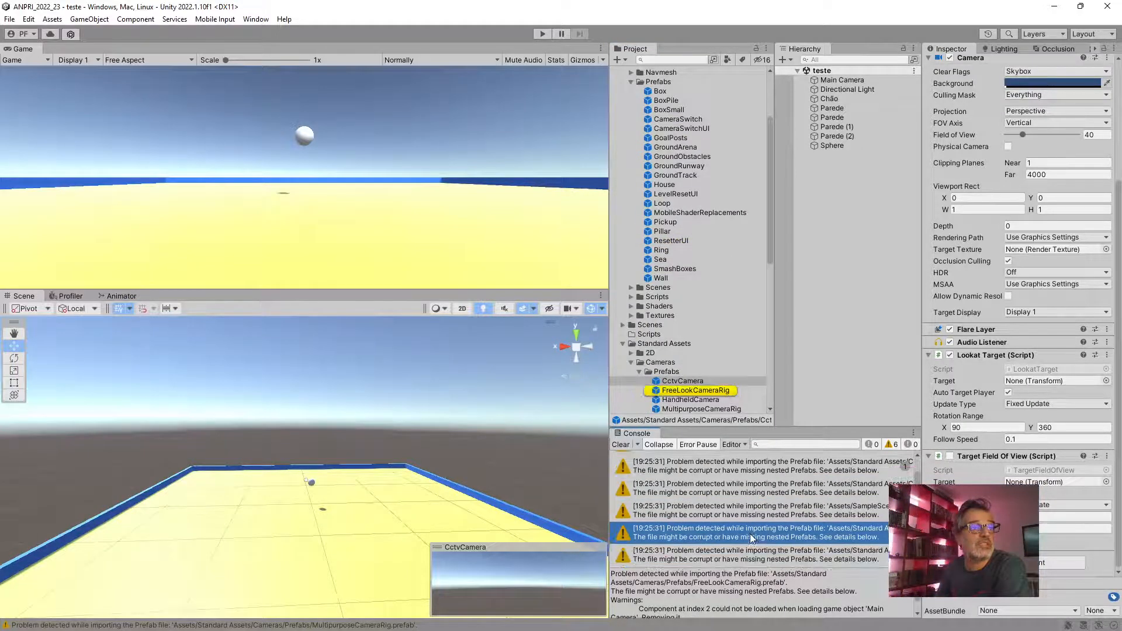
pyautogui.click(621, 444)
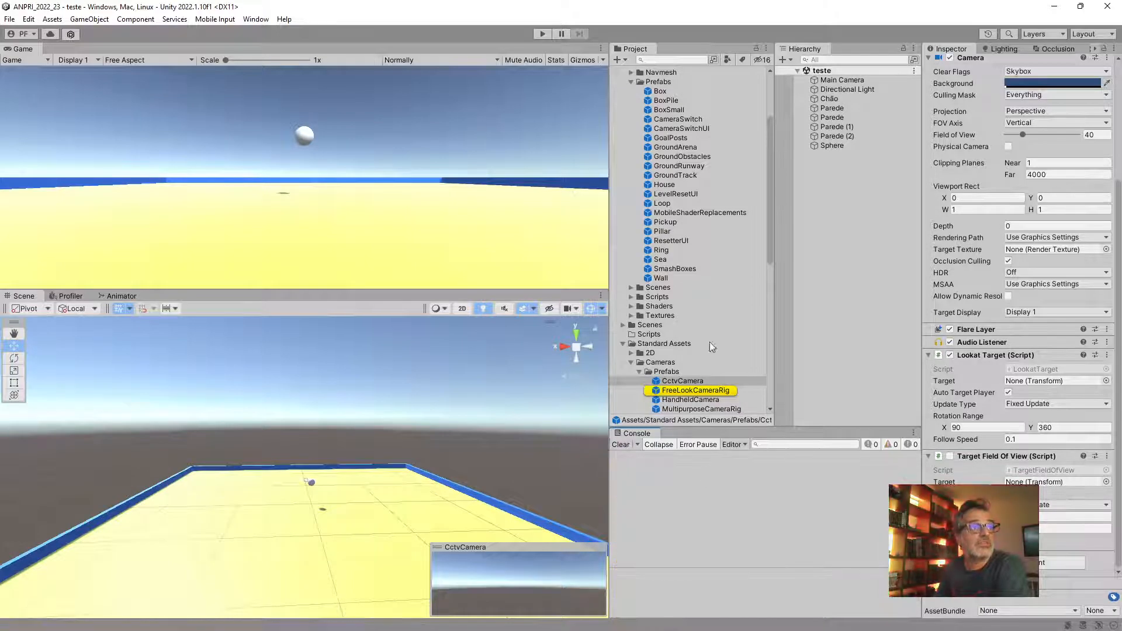
# Collapse the SampleScenes and Arte folders, and the Cameras and Utility subfolders of Standard Assets
pyautogui.scroll(4, 672, 259)
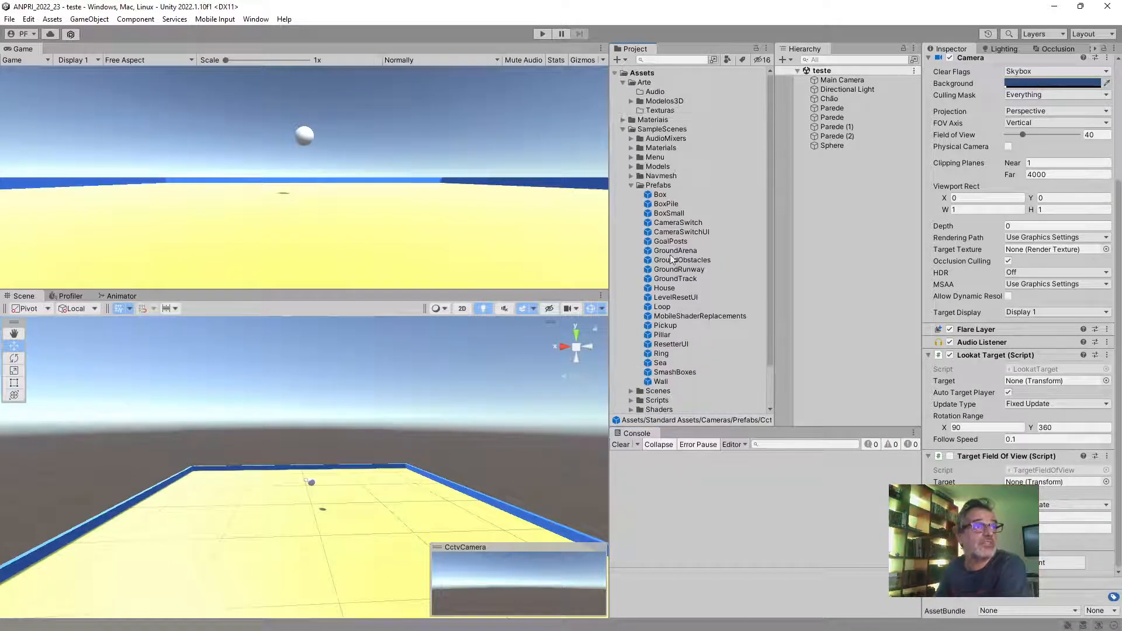
pyautogui.click(623, 129)
pyautogui.click(623, 82)
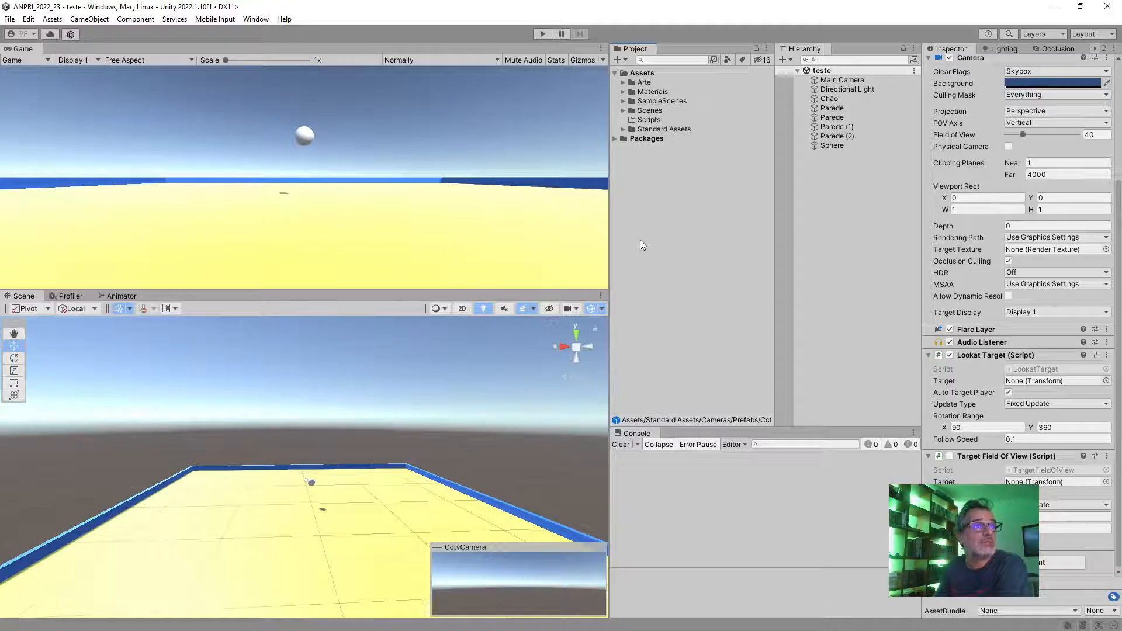
pyautogui.click(623, 129)
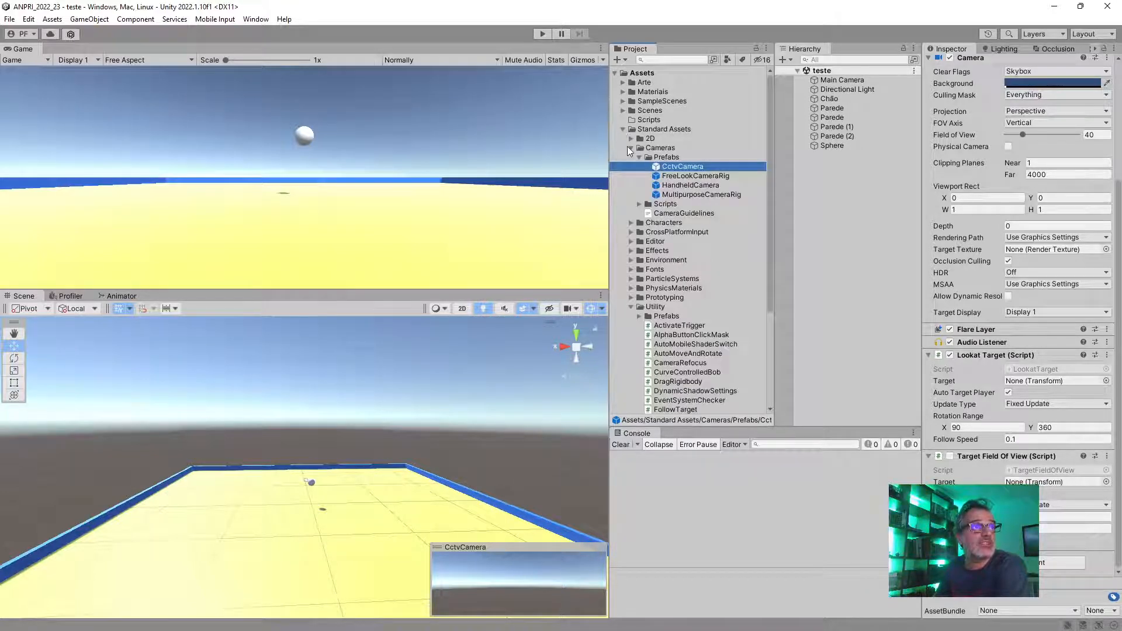
pyautogui.click(631, 147)
pyautogui.click(631, 241)
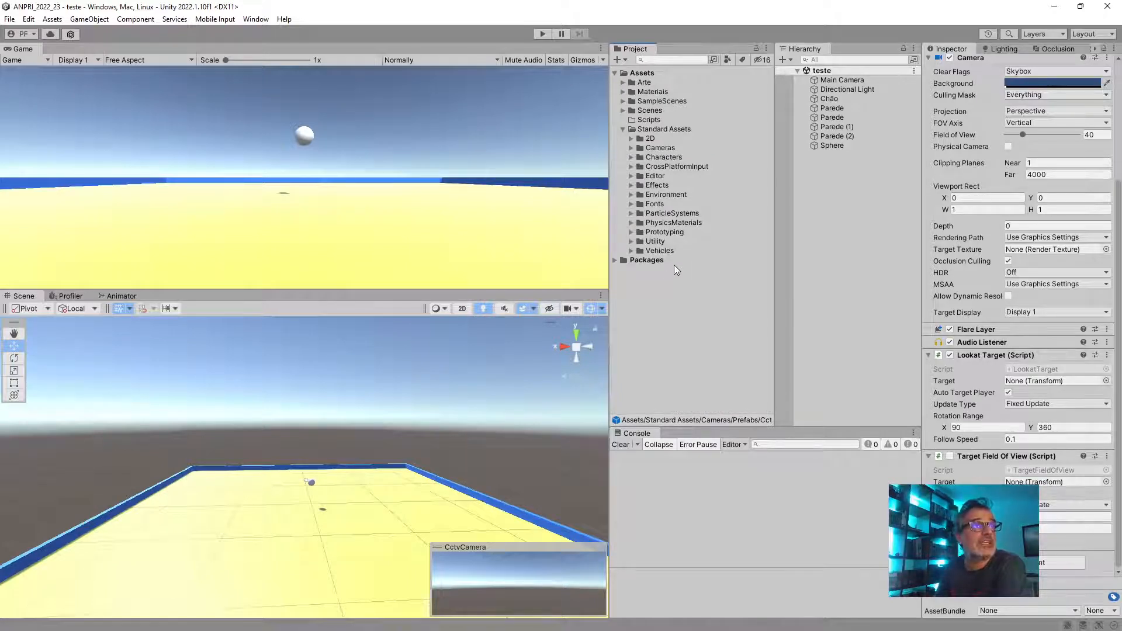
# Place the FPSController prefab from Characters/FirstPersonCharacter/Prefabs in the scene near the sphere and raise it above the floor
pyautogui.click(630, 157)
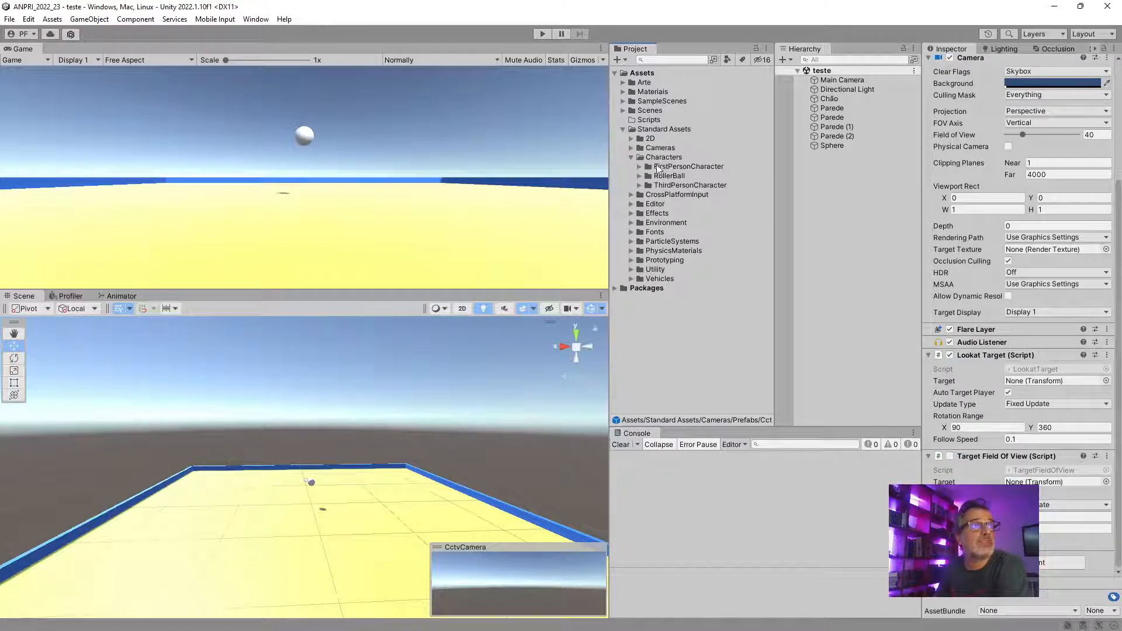
pyautogui.click(640, 167)
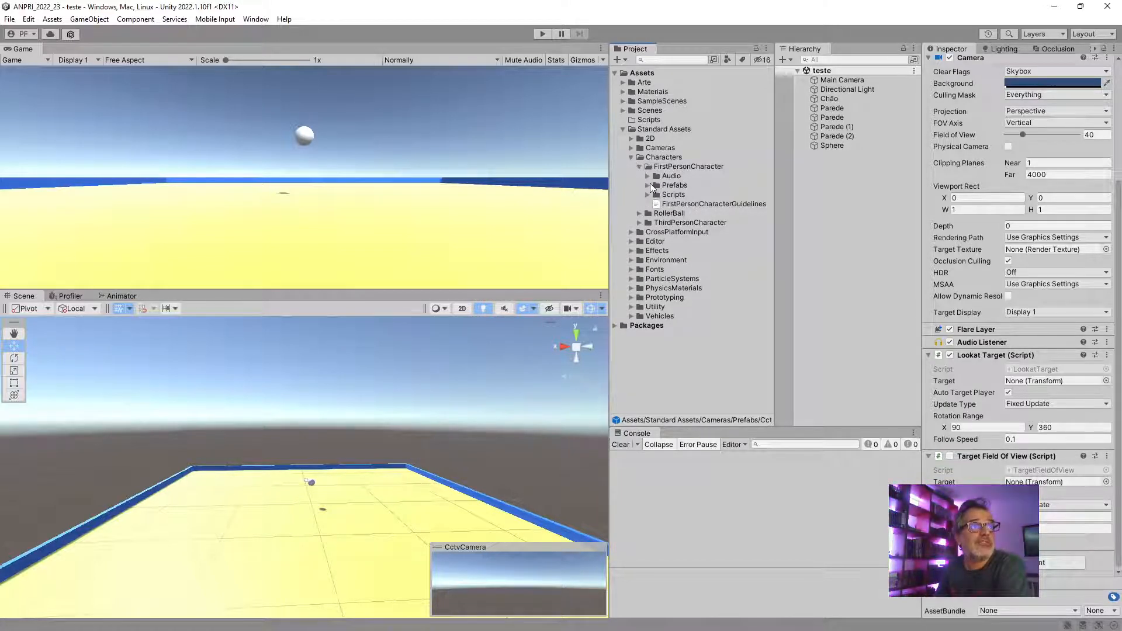
pyautogui.click(648, 185)
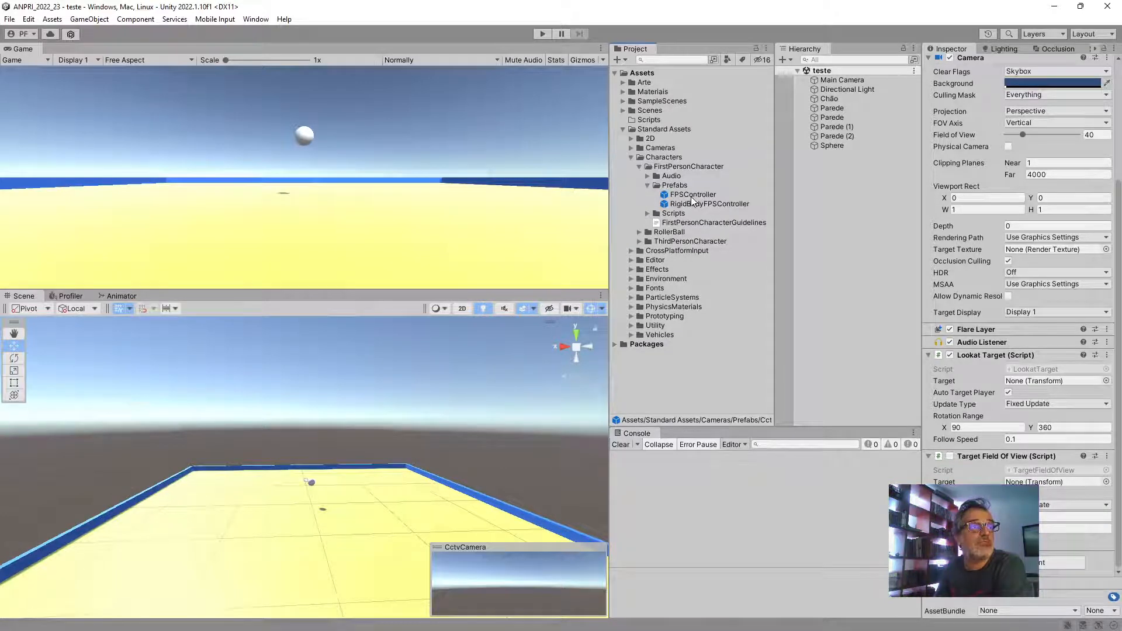
pyautogui.moveTo(693, 200); pyautogui.dragTo(343, 517)
pyautogui.moveTo(343, 472); pyautogui.dragTo(345, 456)
pyautogui.scroll(8, 309, 470)
pyautogui.moveTo(220, 492); pyautogui.dragTo(308, 518, button='right')
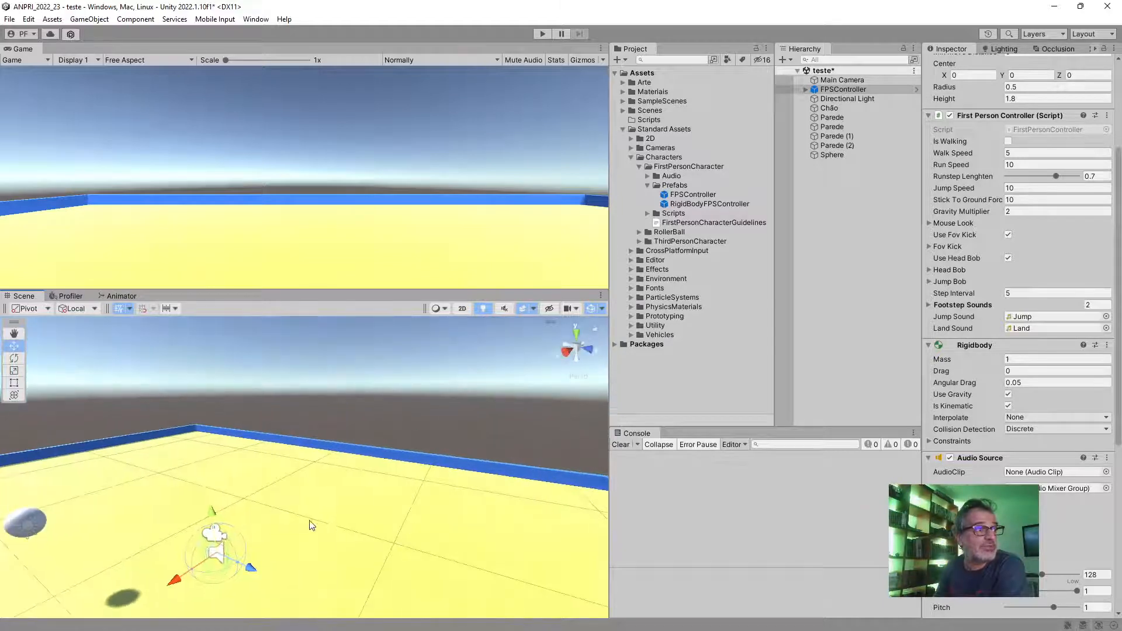
pyautogui.moveTo(308, 519); pyautogui.dragTo(322, 511, button='middle')
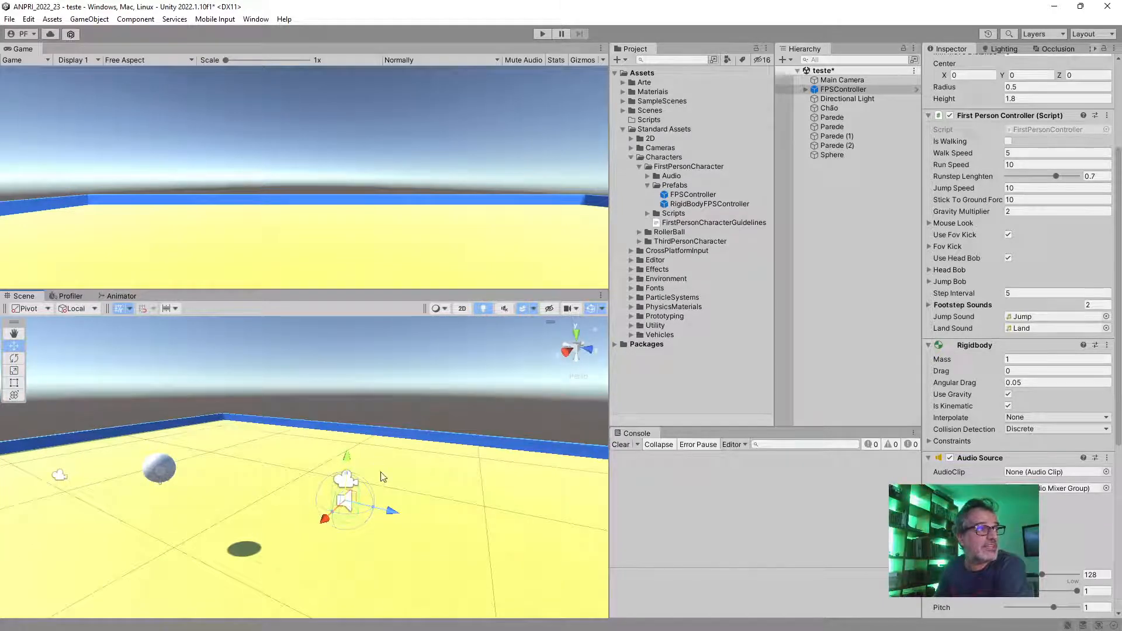
pyautogui.moveTo(455, 289); pyautogui.dragTo(469, 241)
pyautogui.moveTo(392, 451)
pyautogui.mouseDown(button='middle')
pyautogui.moveTo(391, 421)
pyautogui.moveTo(392, 440)
pyautogui.mouseUp(button='middle')
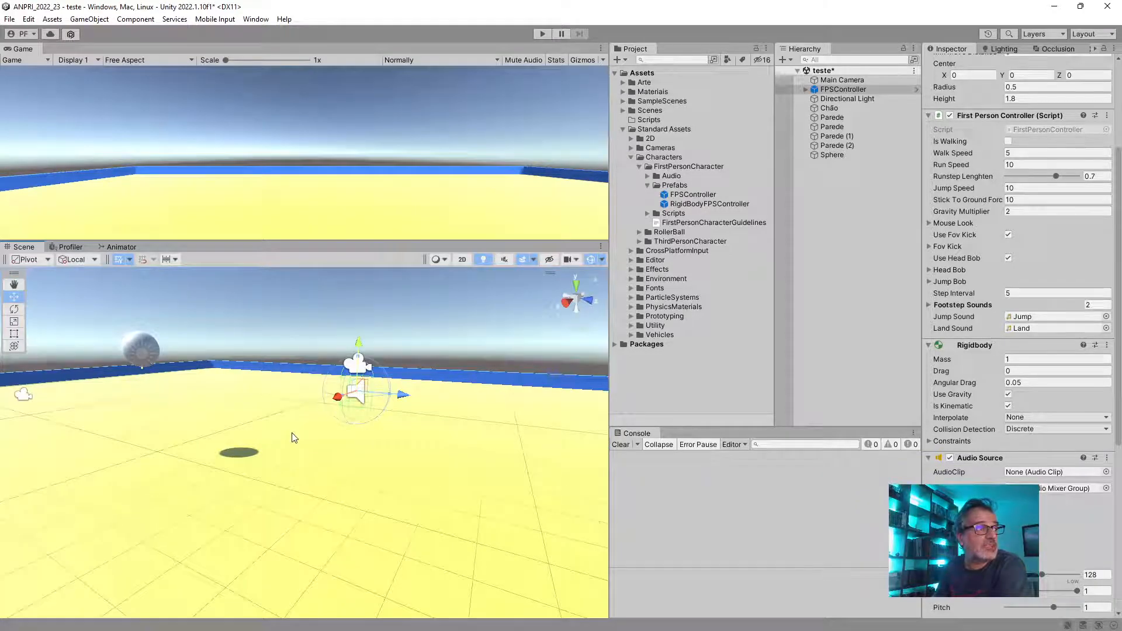
pyautogui.moveTo(337, 410); pyautogui.dragTo(361, 419, button='right')
pyautogui.moveTo(348, 405); pyautogui.dragTo(355, 434, button='middle')
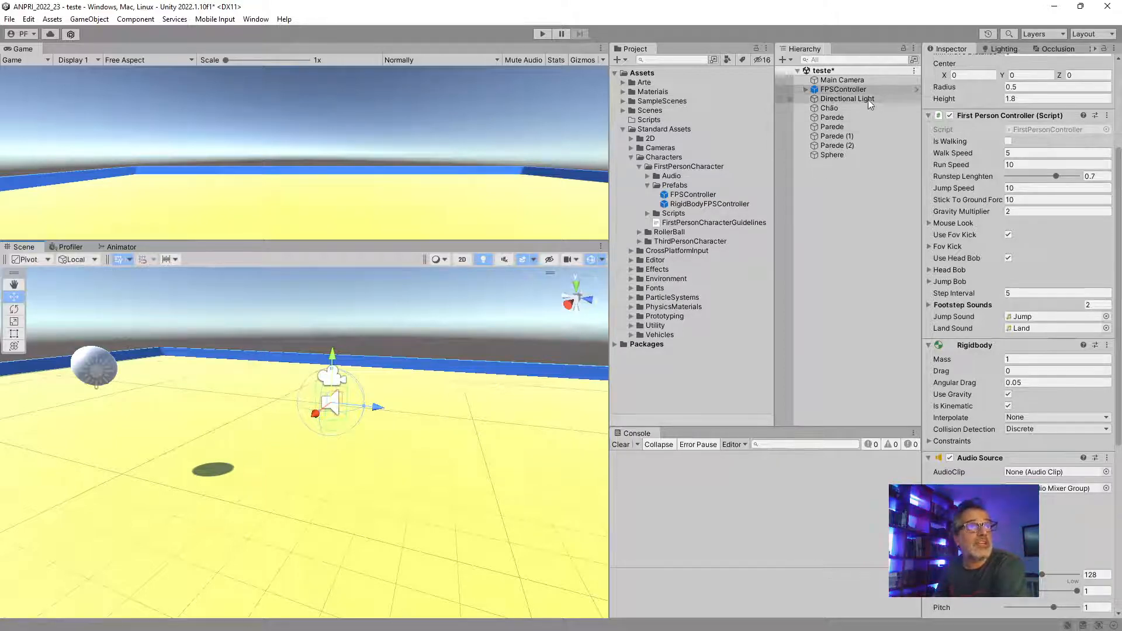
# Deactivate the Main Camera object and start the game in Play mode
pyautogui.click(853, 81)
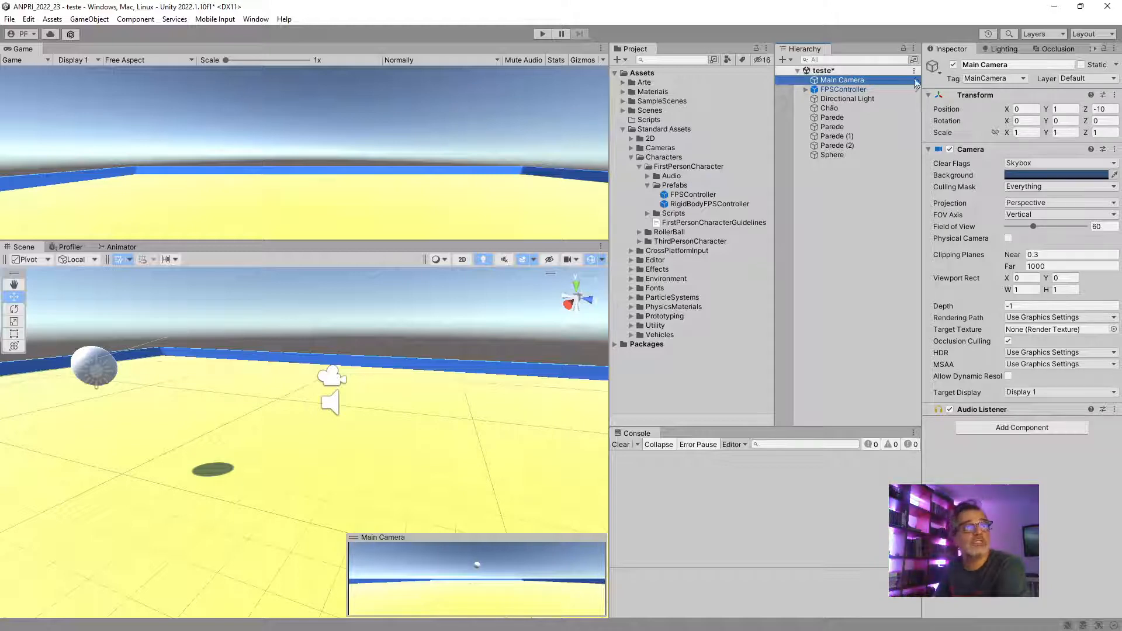
pyautogui.click(954, 65)
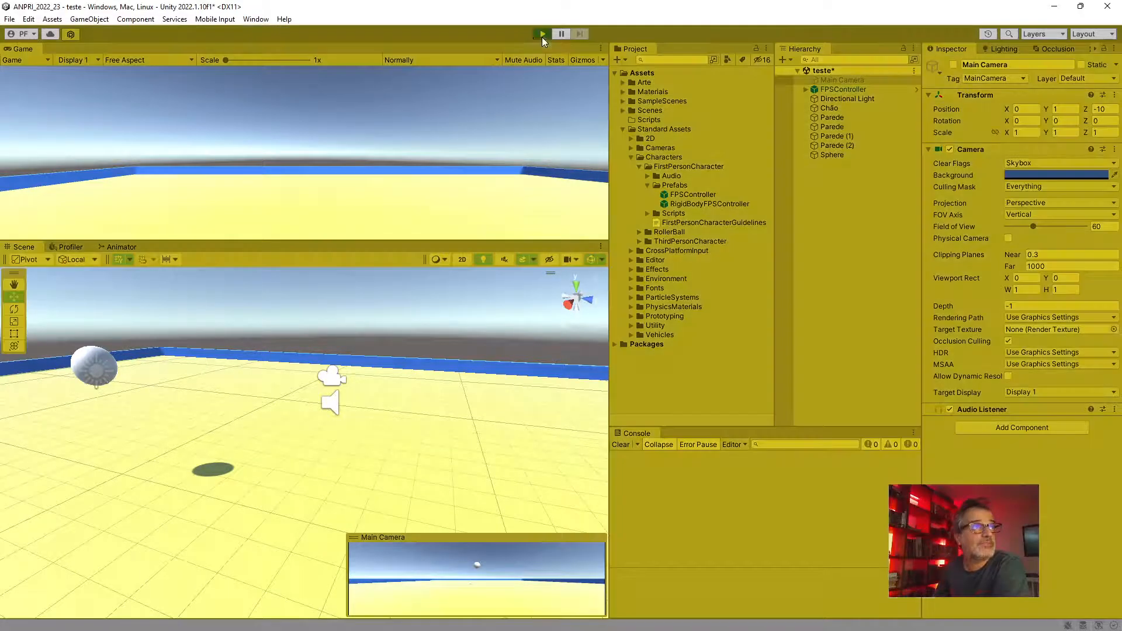
pyautogui.click(542, 34)
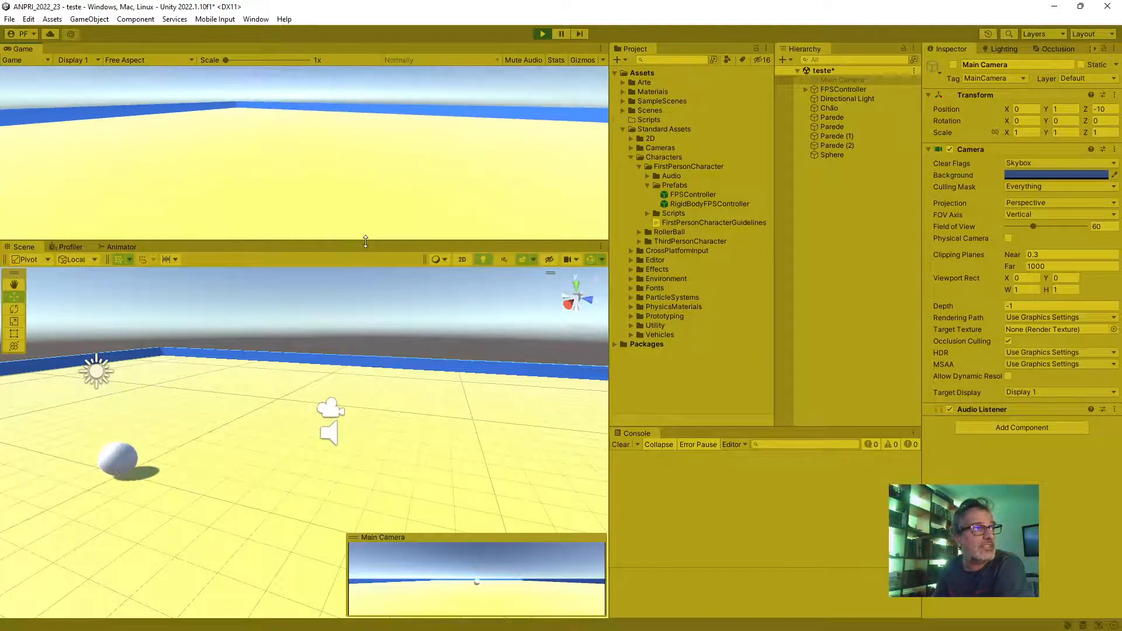
# Enlarge the Game view and test the first-person controller by walking around the arena and up to the sphere
pyautogui.moveTo(365, 239); pyautogui.dragTo(363, 399)
pyautogui.click(275, 205)
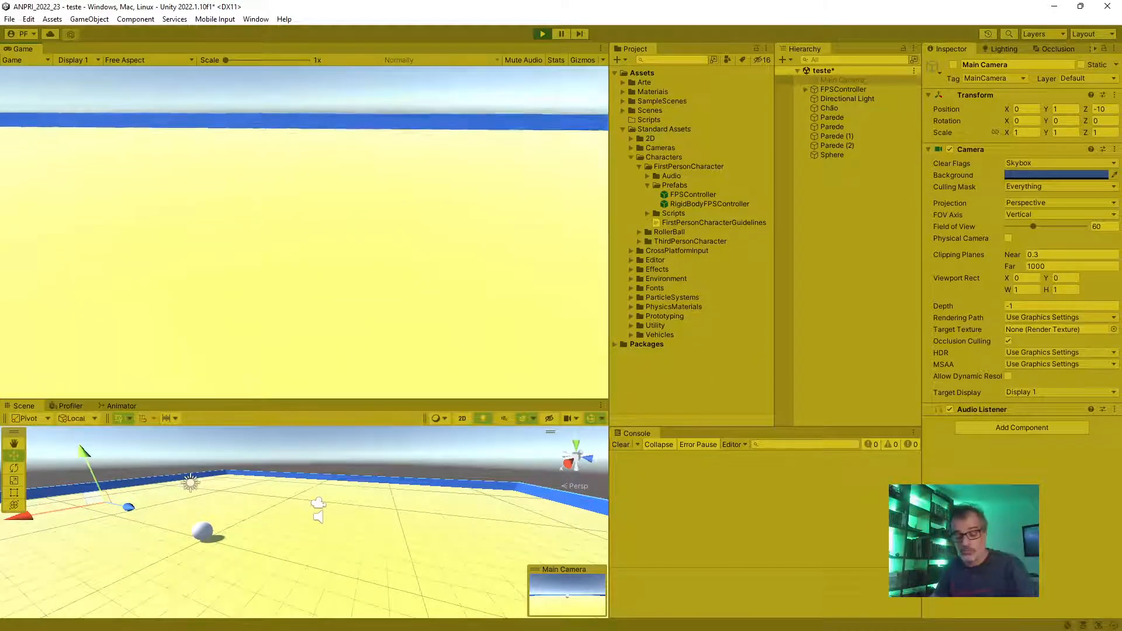
pyautogui.press('w')
pyautogui.press('w')
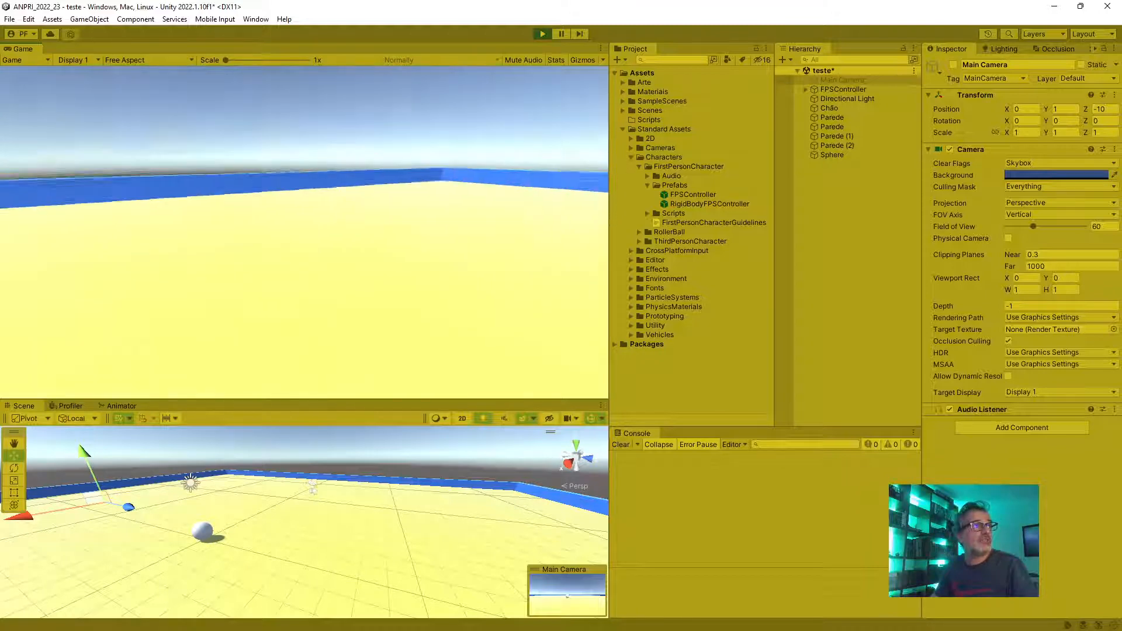
pyautogui.press('w')
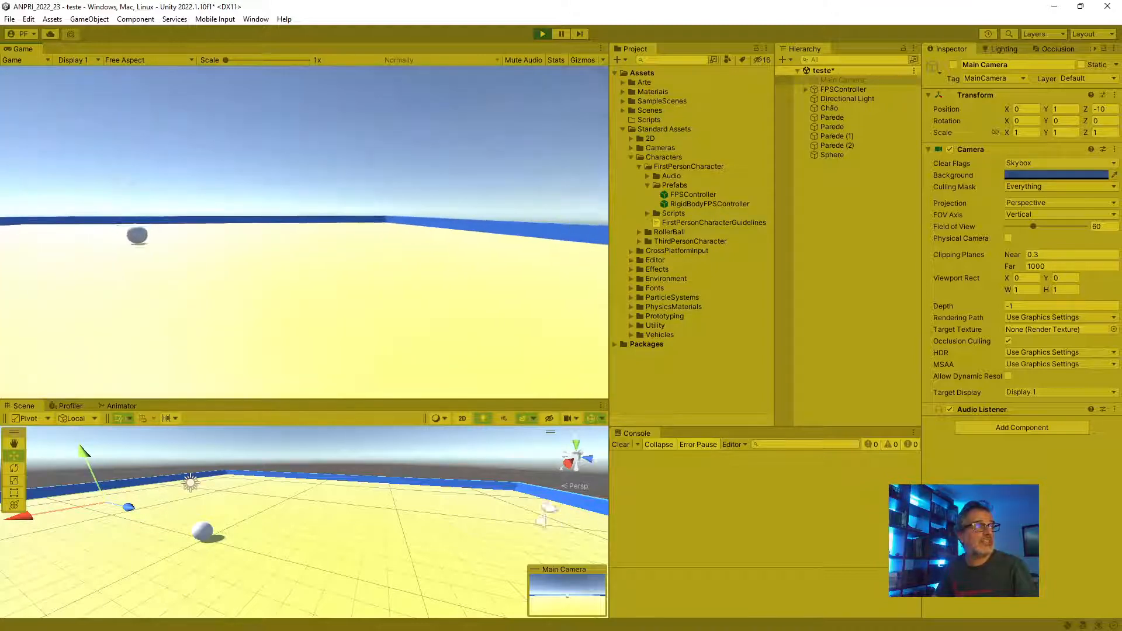
pyautogui.press('w')
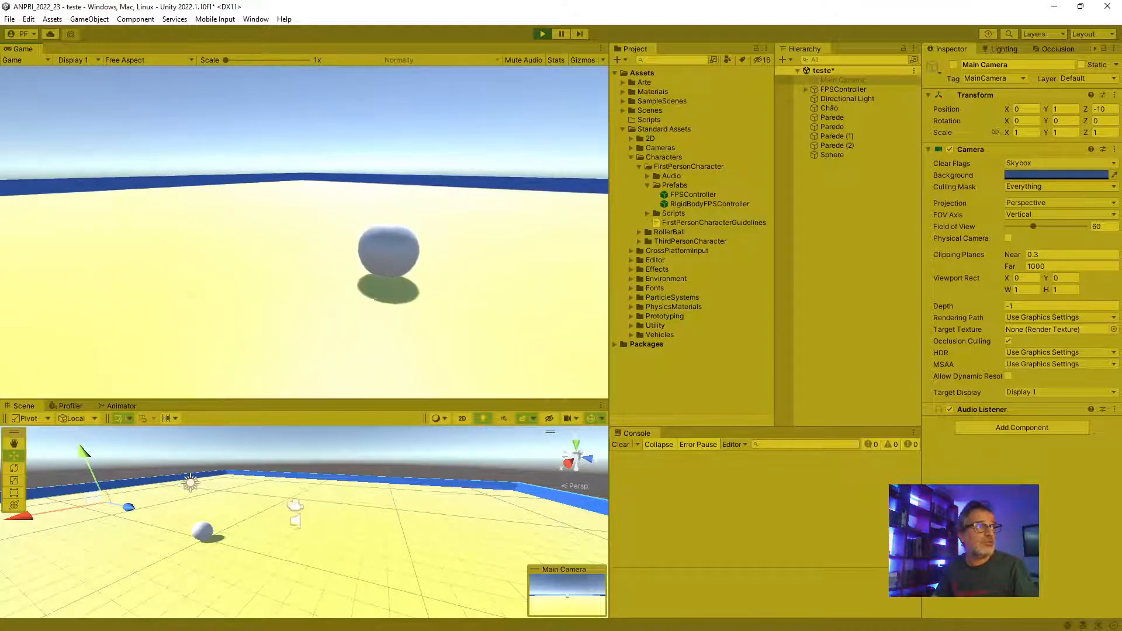
pyautogui.press('w')
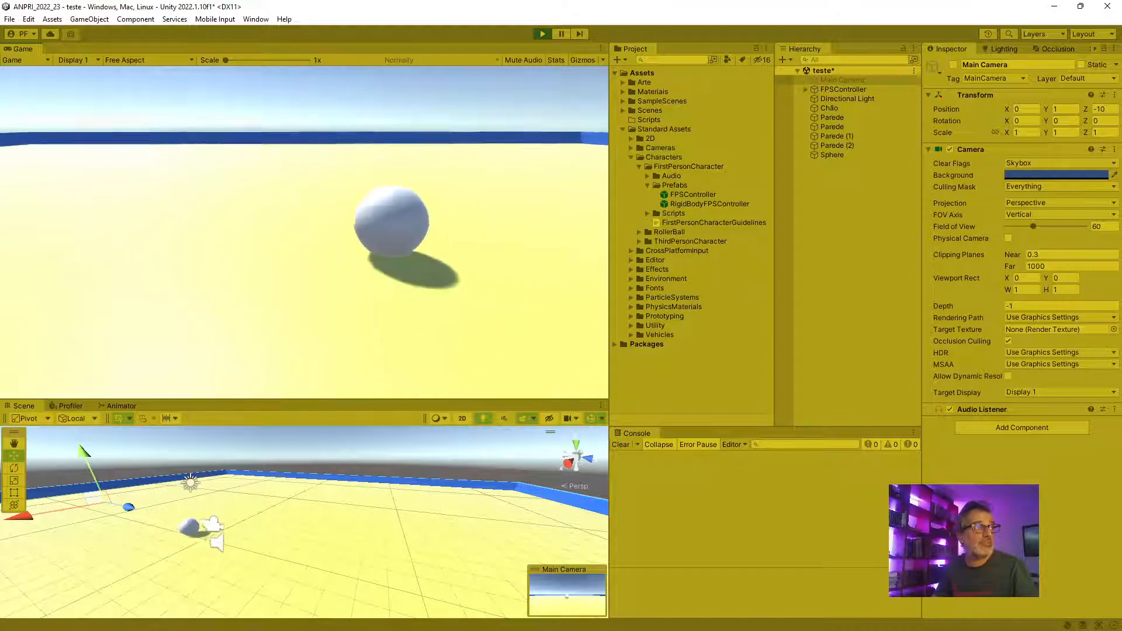
# Push the sphere across the arena with the first-person controller, then stop Play mode
pyautogui.press('w')
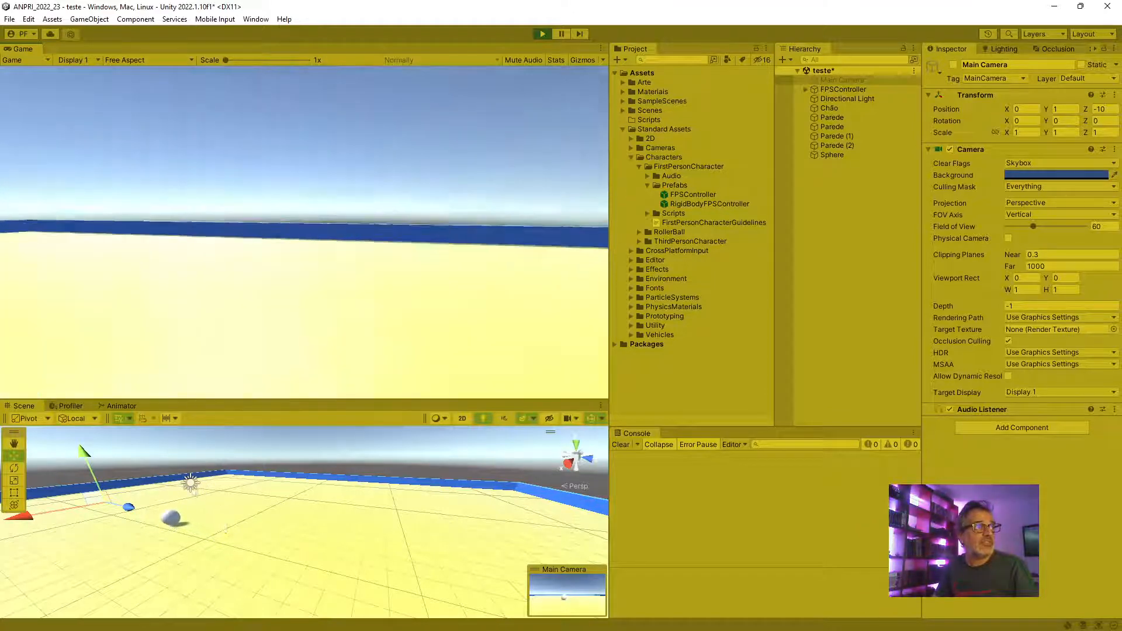
pyautogui.press('w')
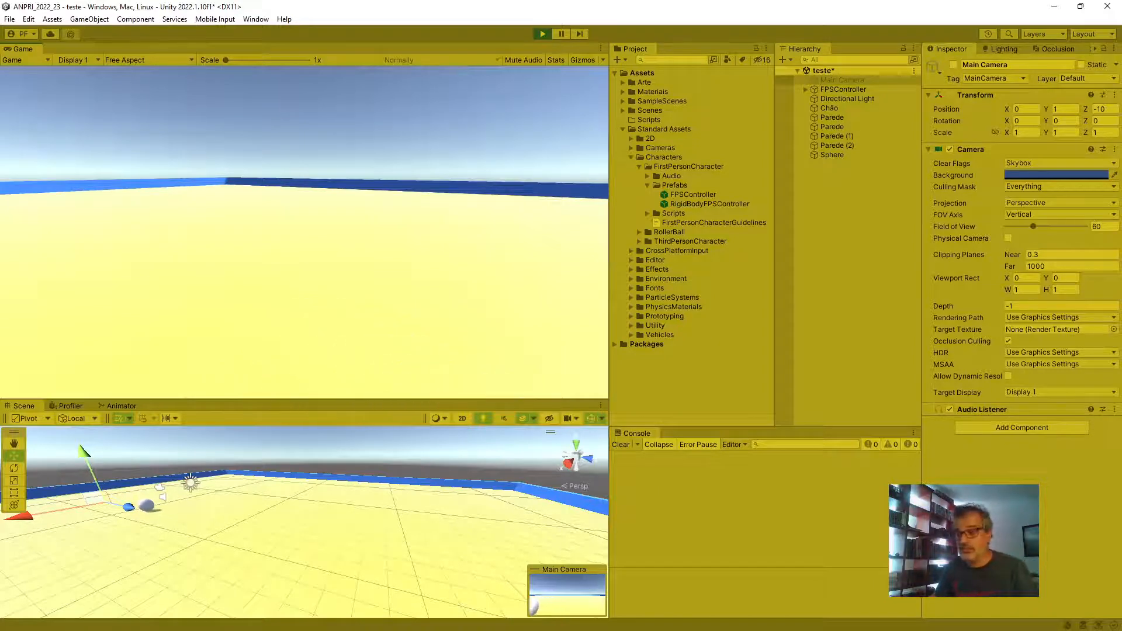
pyautogui.press('Escape')
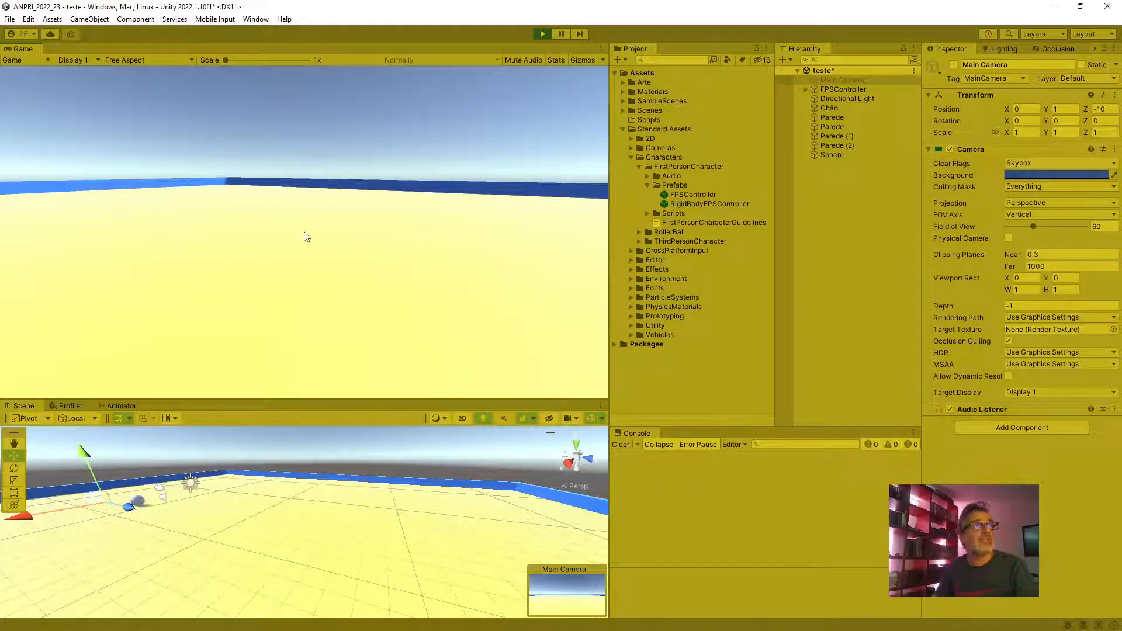
pyautogui.click(542, 34)
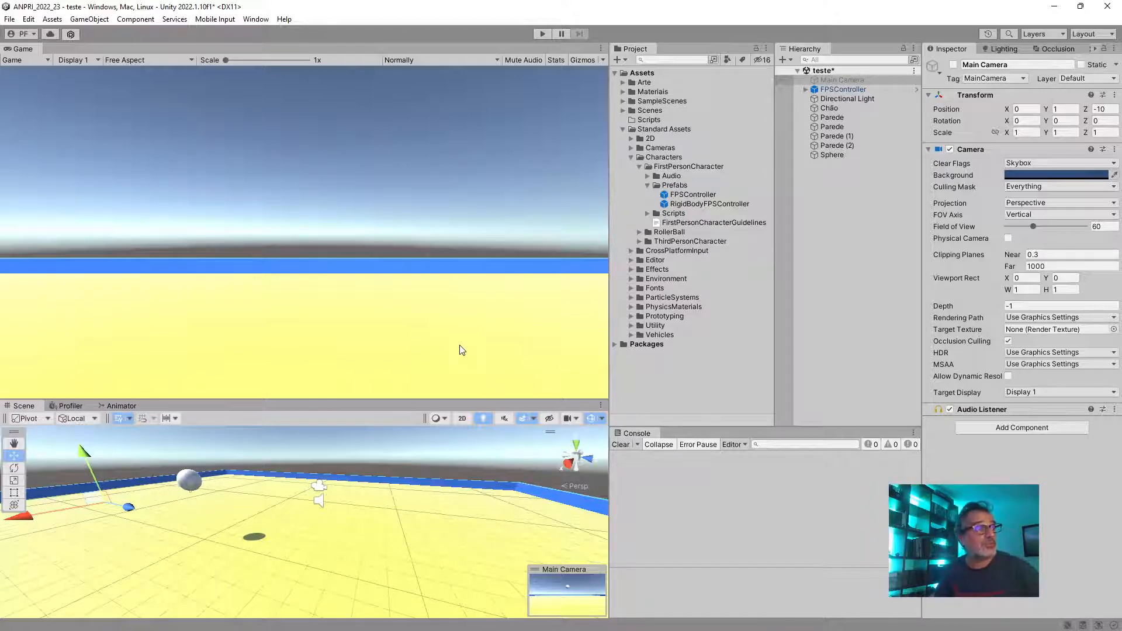
# Reduce the Game view's height to give the Scene view more room and collapse the Standard Assets folder
pyautogui.moveTo(421, 397); pyautogui.dragTo(422, 355)
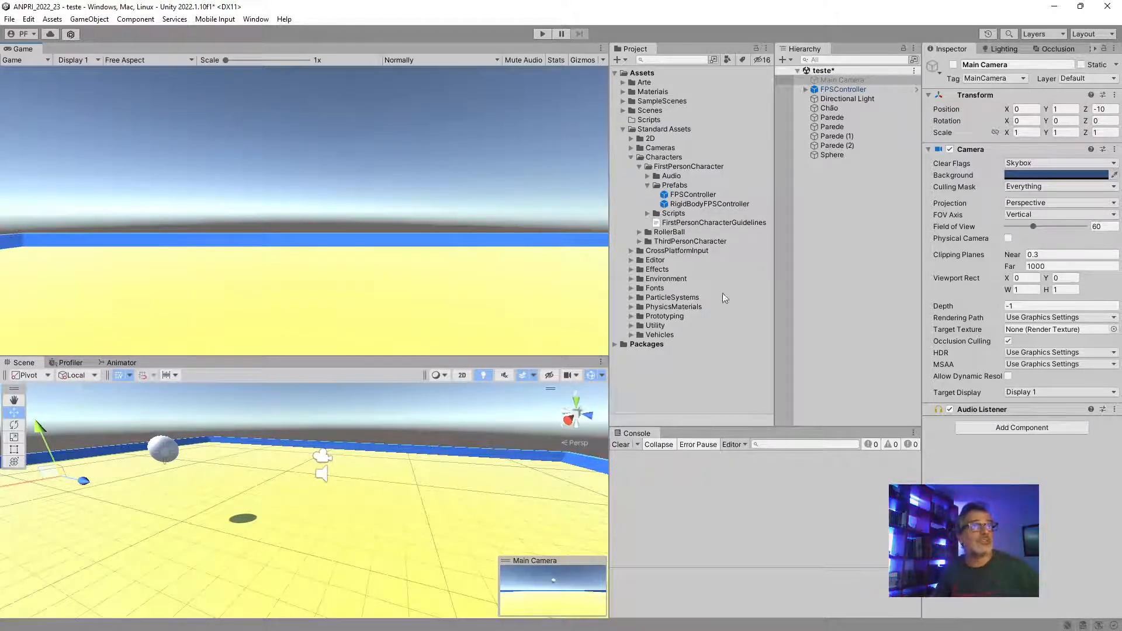
pyautogui.click(623, 130)
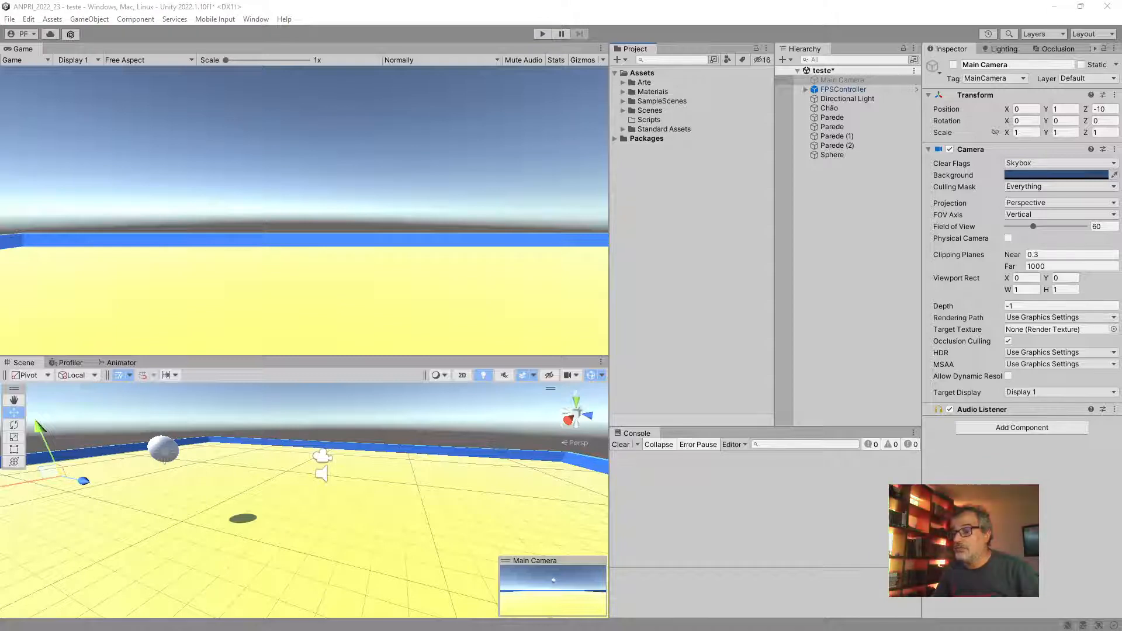
# Switch to the Quaternius site in the browser, browse its free model packs and open the Ultimate Nature Pack page
pyautogui.moveTo(1121, 98); pyautogui.dragTo(854, 29)
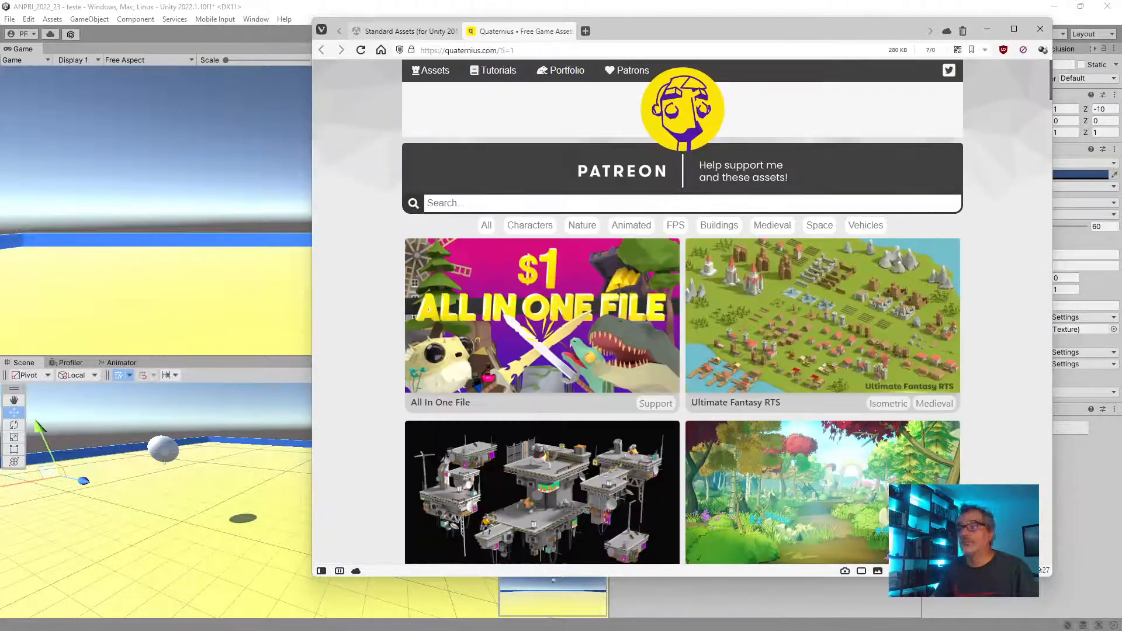
pyautogui.click(454, 31)
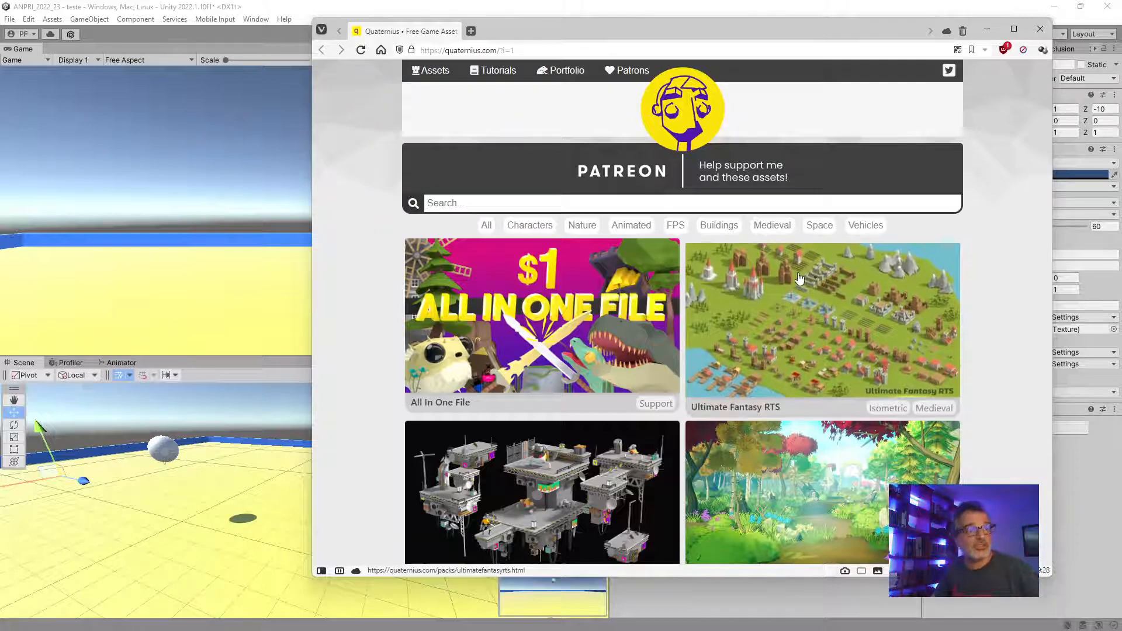
pyautogui.scroll(-10, 799, 277)
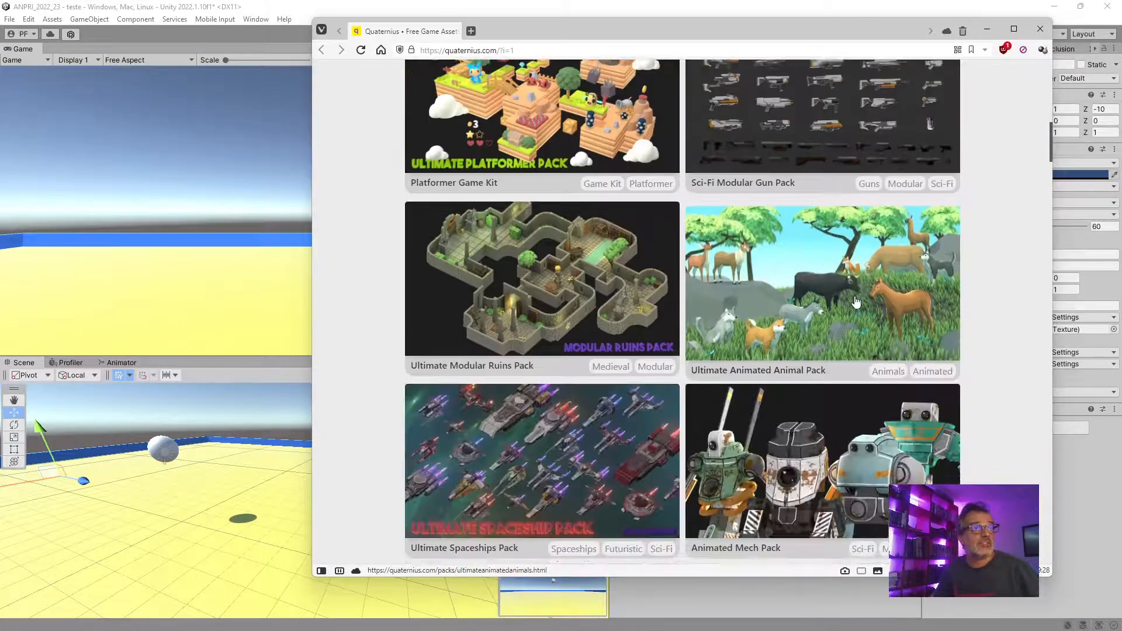
pyautogui.scroll(12, 842, 315)
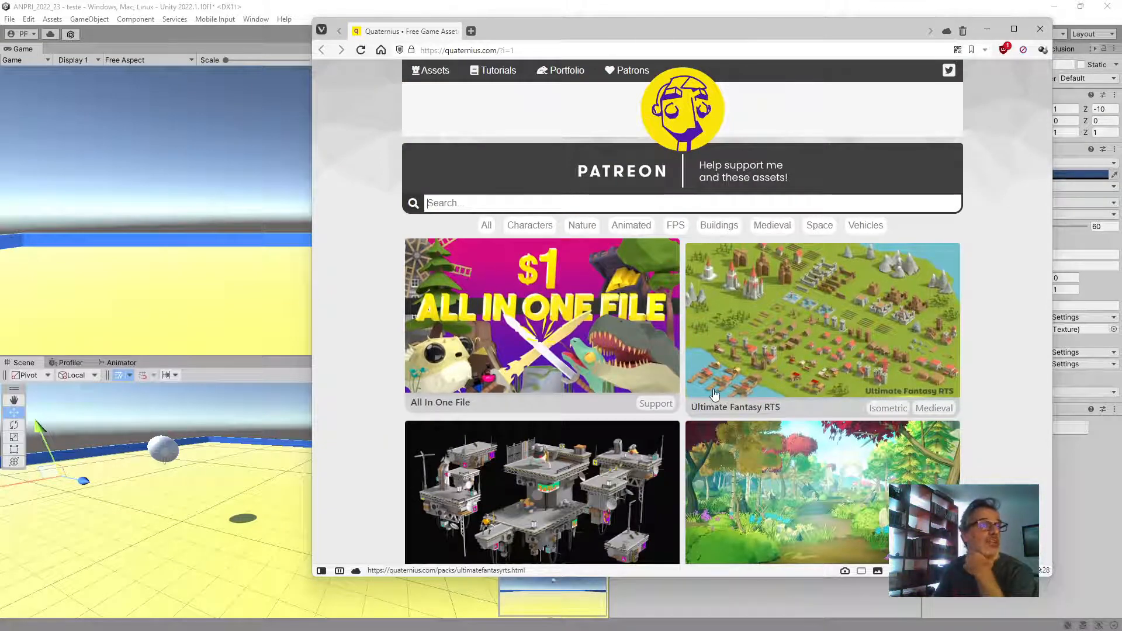
pyautogui.scroll(-10, 847, 376)
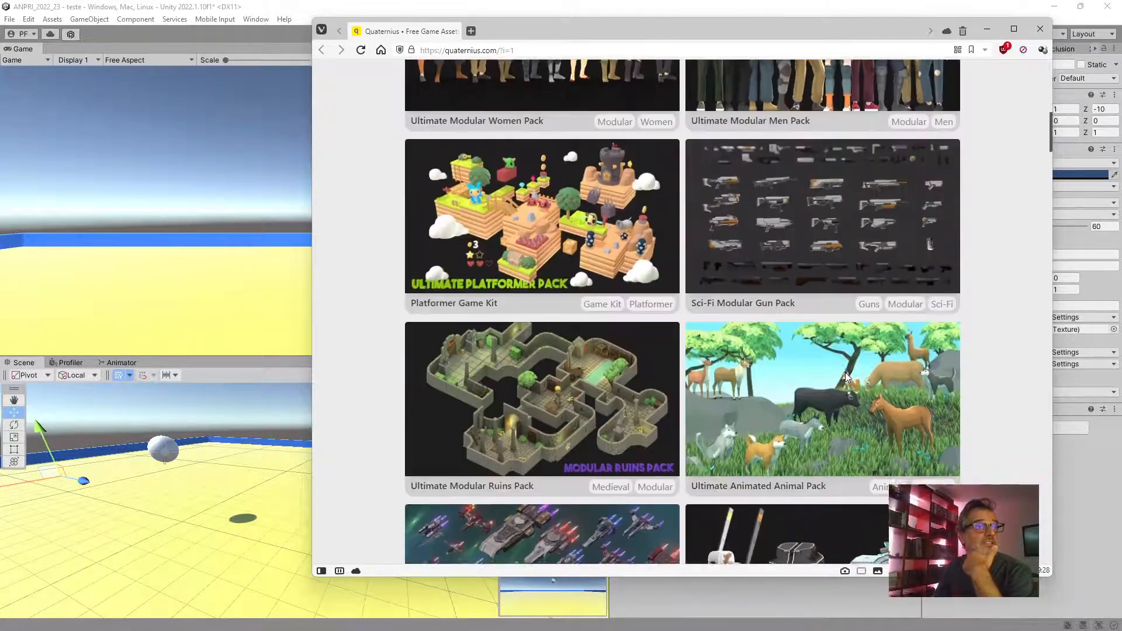
pyautogui.scroll(-15, 845, 373)
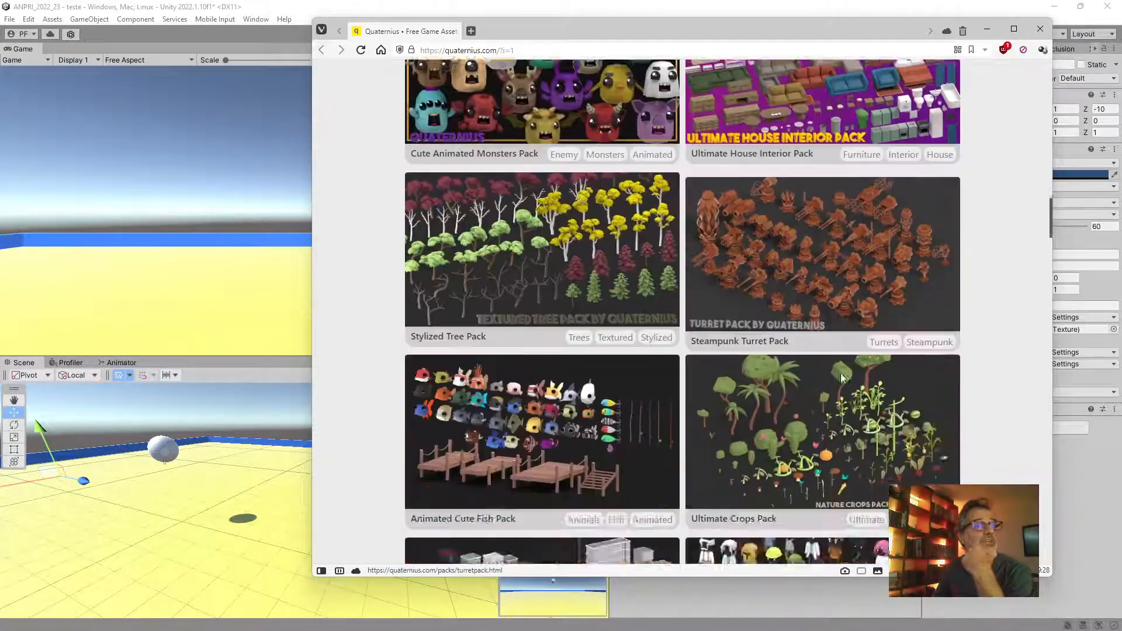
pyautogui.scroll(-12, 842, 377)
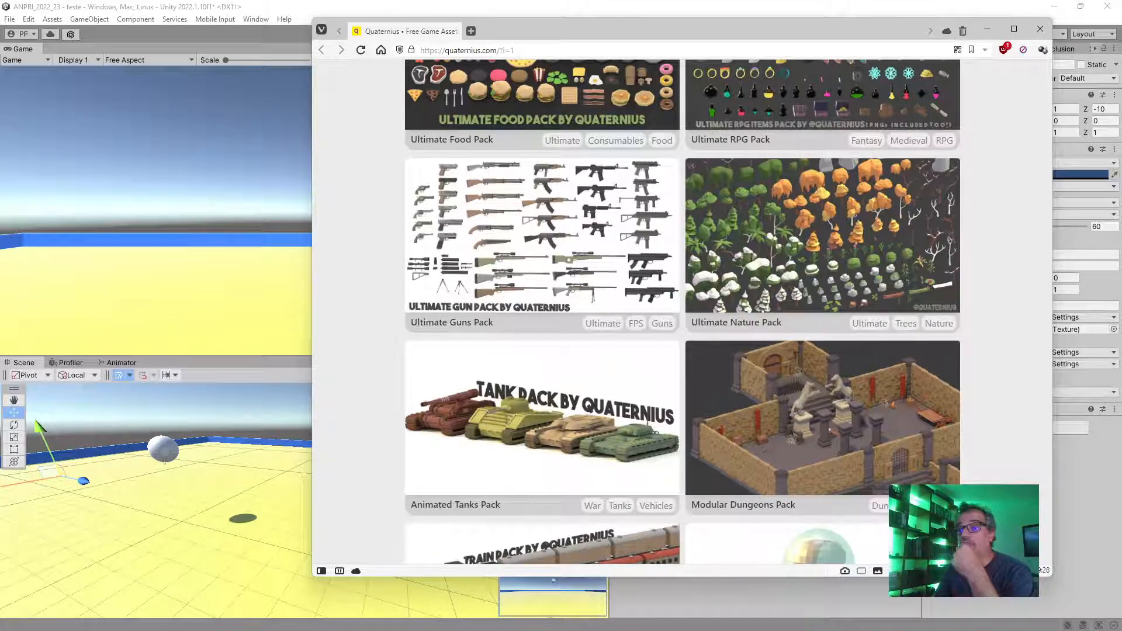
pyautogui.click(849, 266)
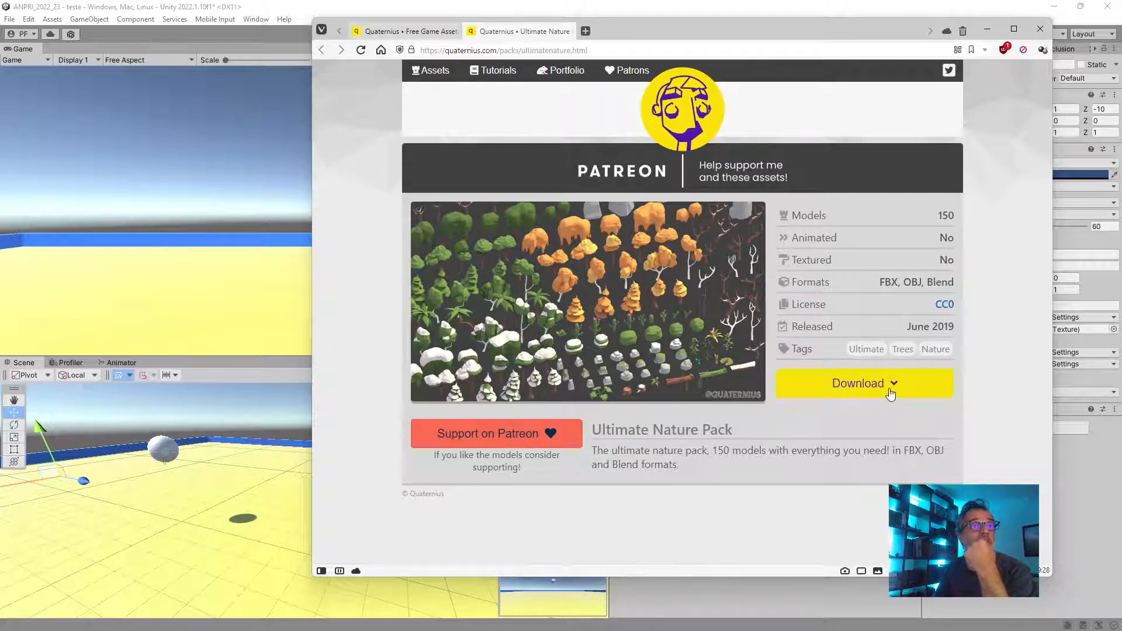
# Examine the file formats offered for the Ultimate Nature Pack
pyautogui.moveTo(878, 284); pyautogui.dragTo(925, 284)
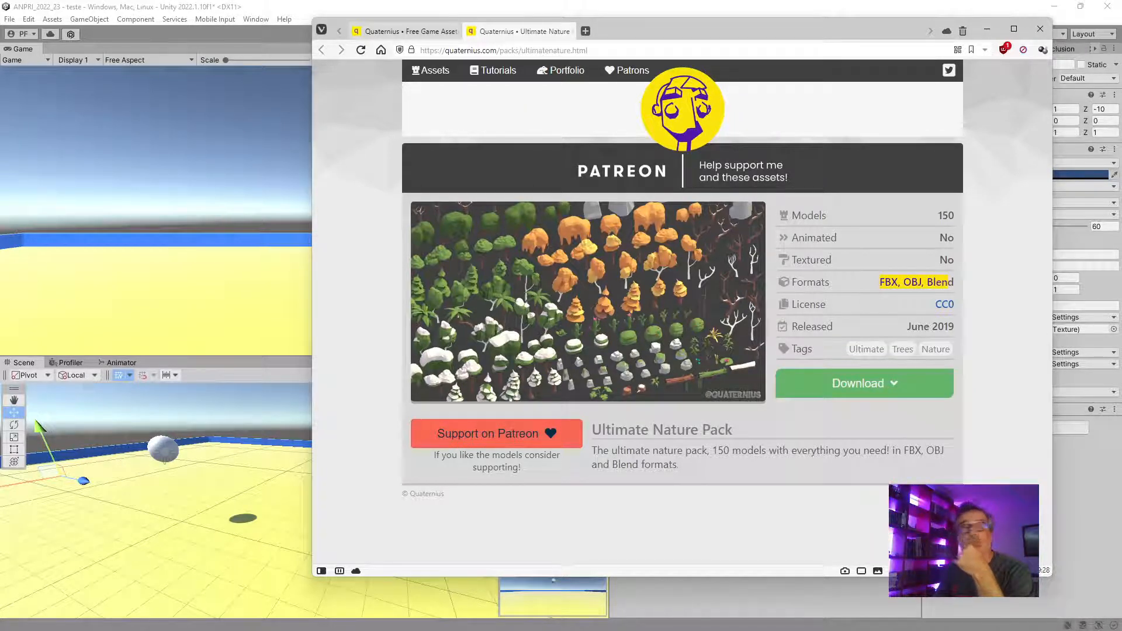
pyautogui.doubleClick(942, 282)
pyautogui.click(953, 280)
pyautogui.click(954, 283)
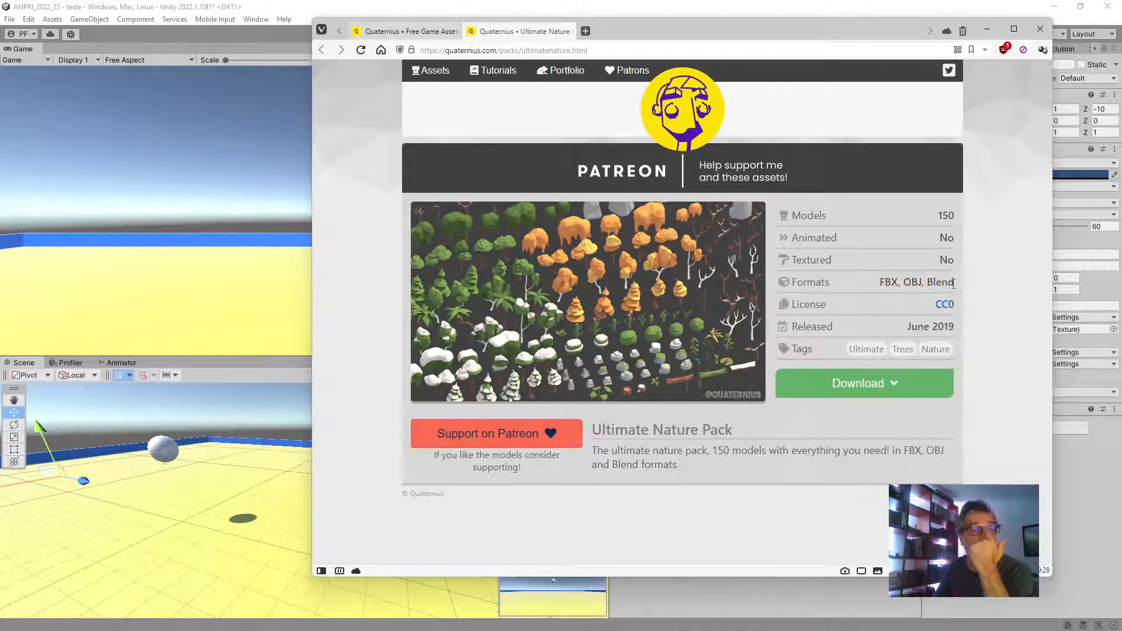
pyautogui.moveTo(957, 283); pyautogui.dragTo(942, 285)
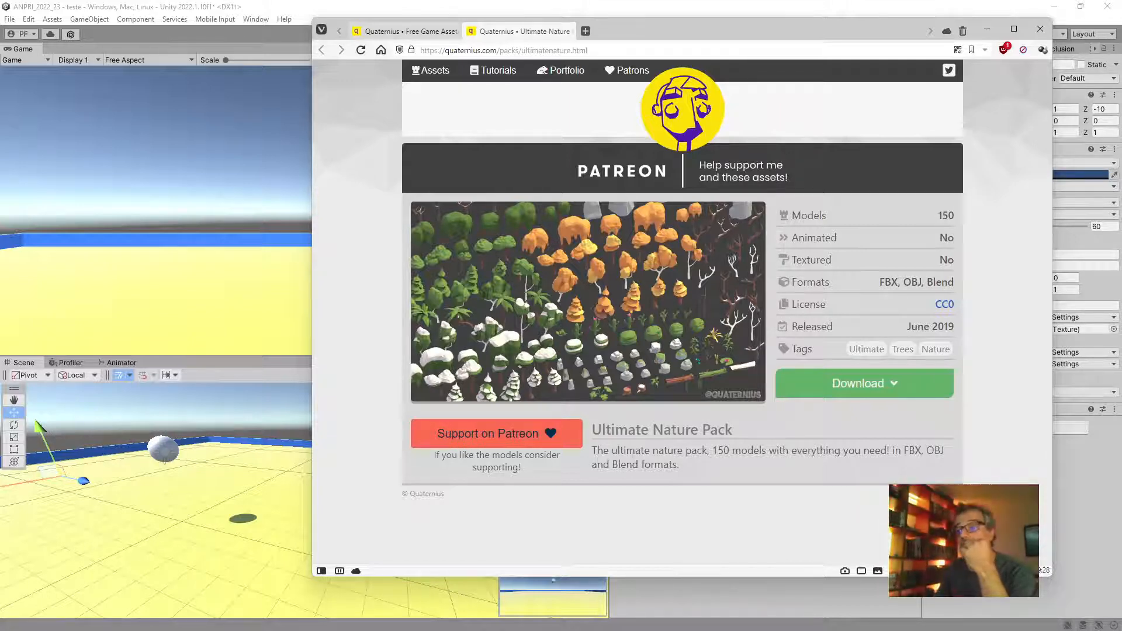
# Download the FBX folder of the Ultimate Nature Pack from Google Drive and close the pack's pages
pyautogui.click(884, 383)
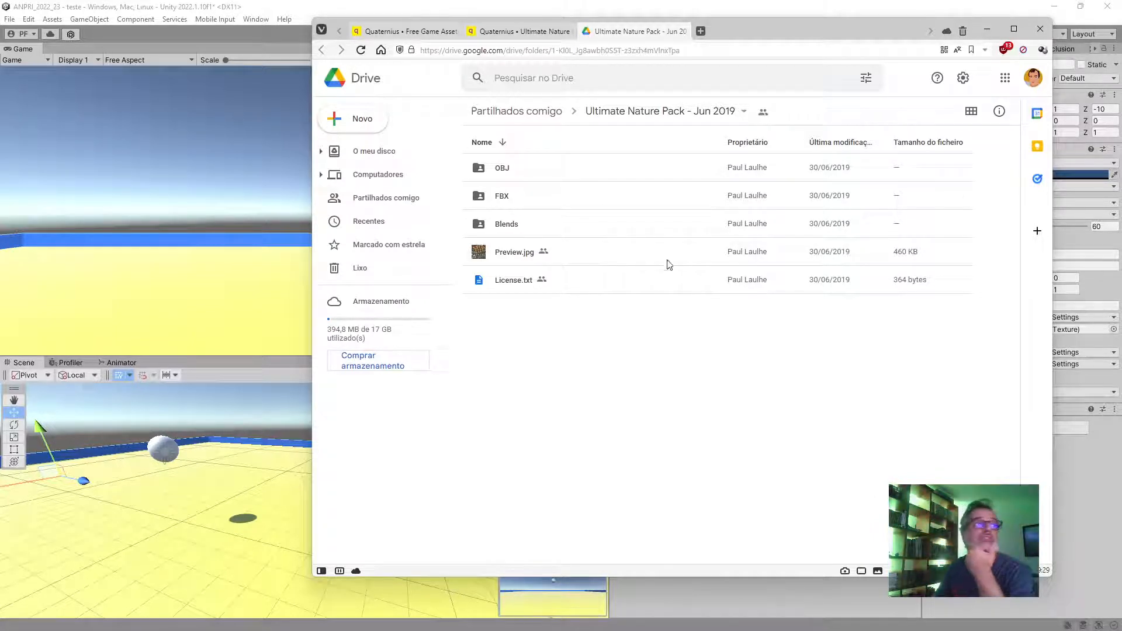
pyautogui.click(534, 201)
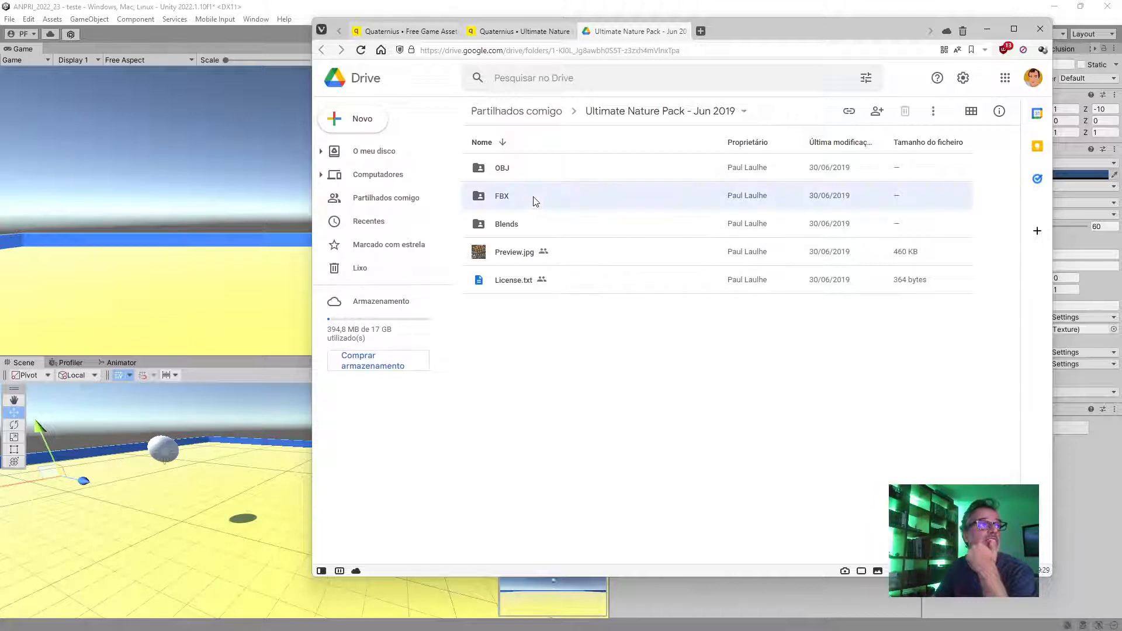
pyautogui.rightClick(617, 193)
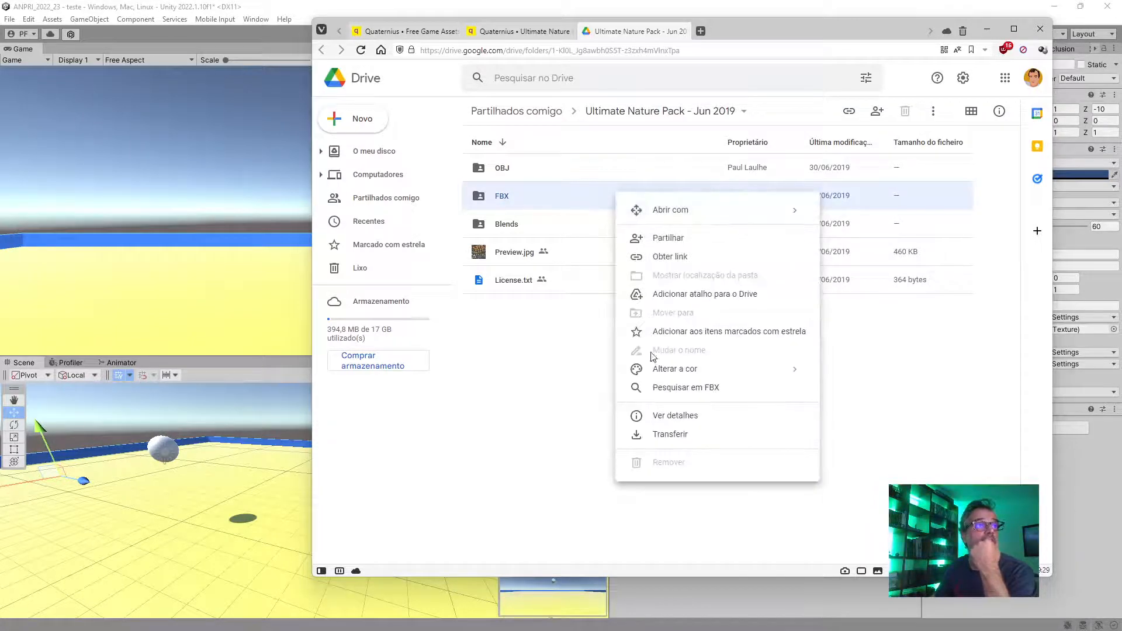
pyautogui.click(671, 435)
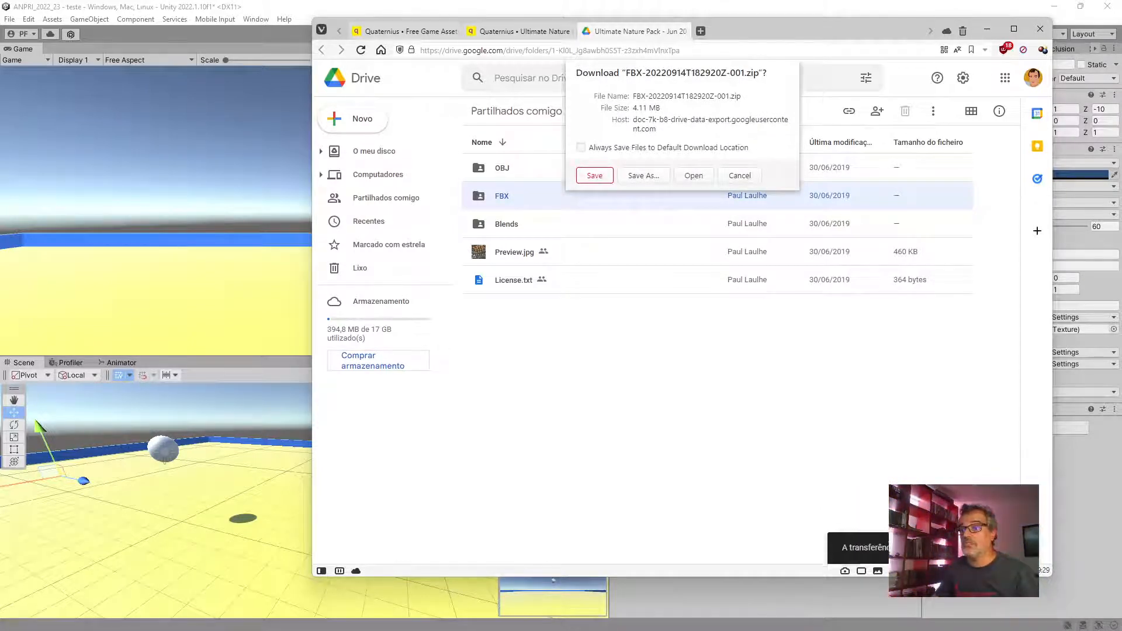
pyautogui.click(594, 175)
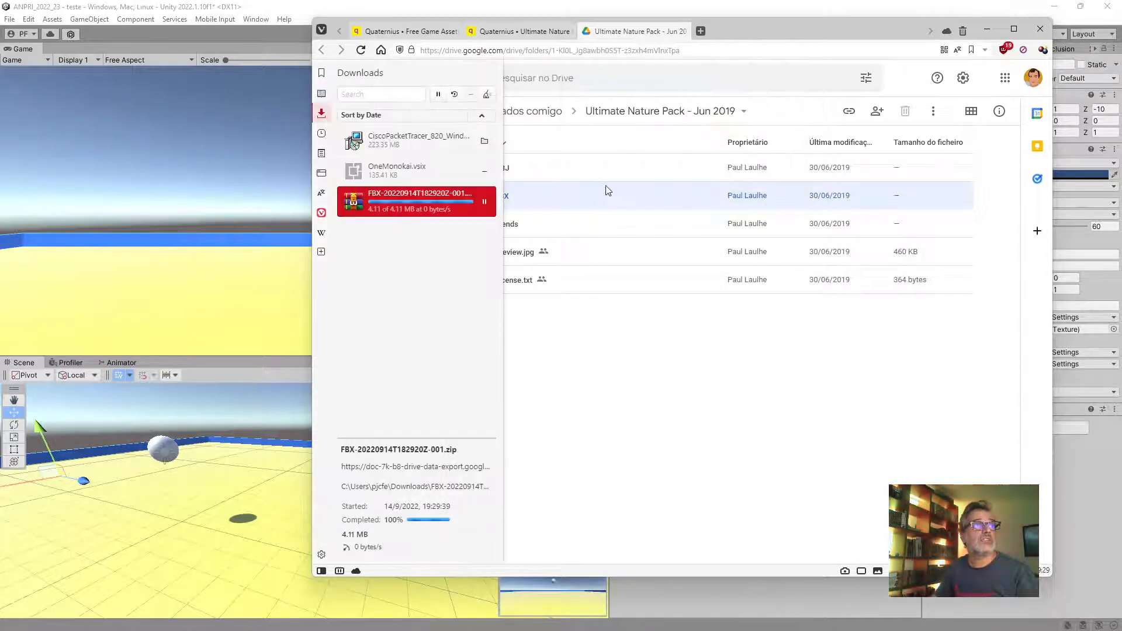
pyautogui.middleClick(654, 28)
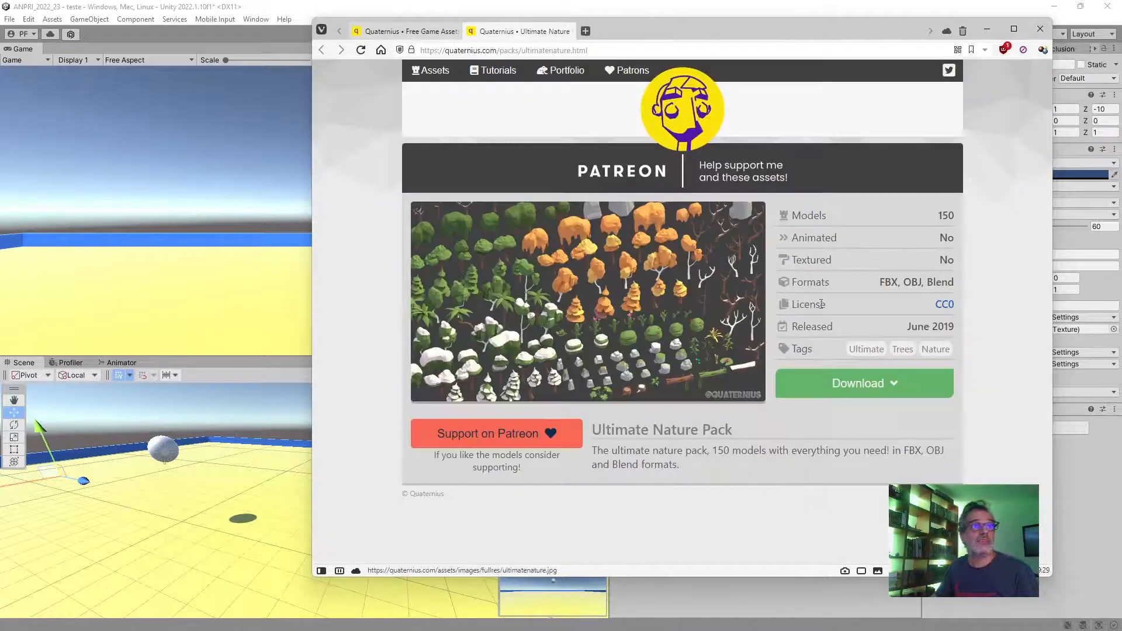
pyautogui.middleClick(561, 31)
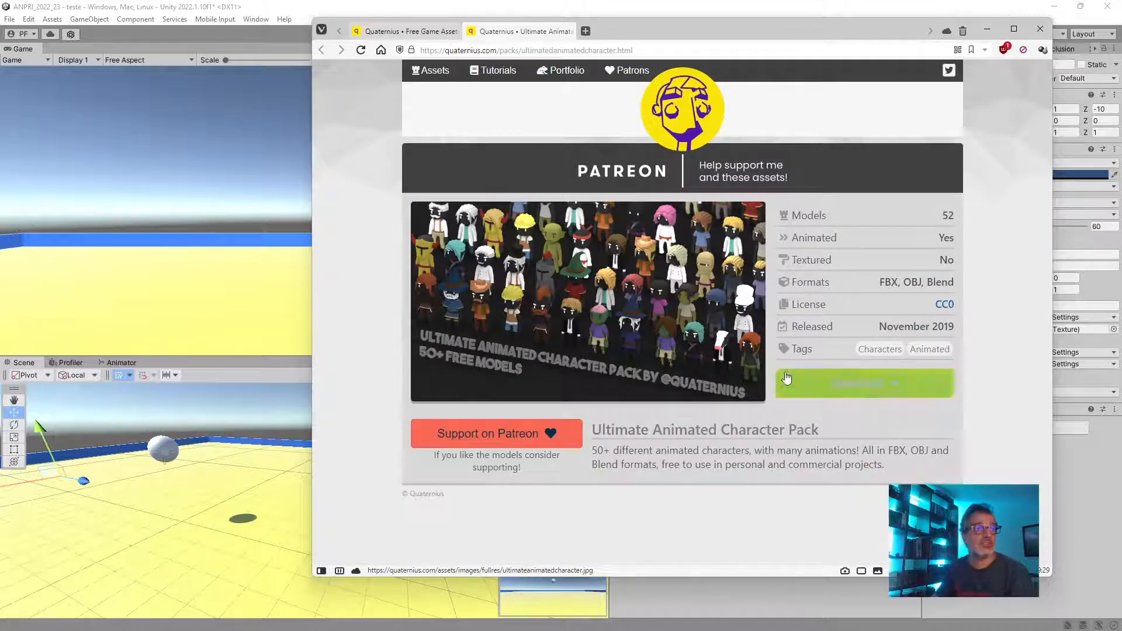
# Download the FBX folder of the Ultimate Animated Character Pack from its Google Drive share as a zip file
pyautogui.click(886, 385)
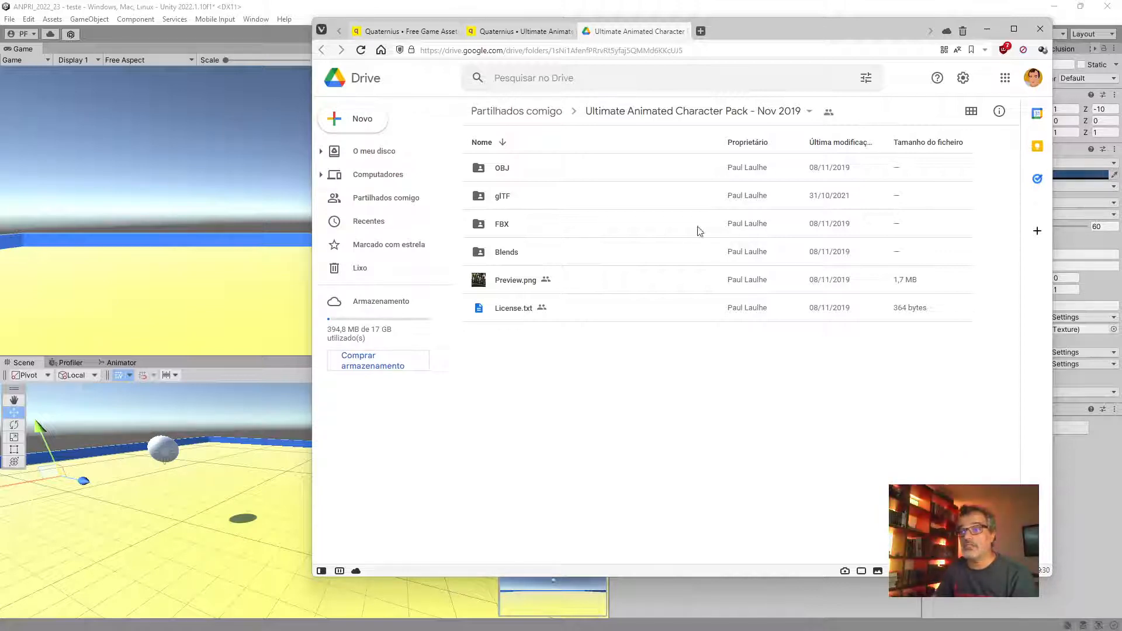
pyautogui.rightClick(498, 225)
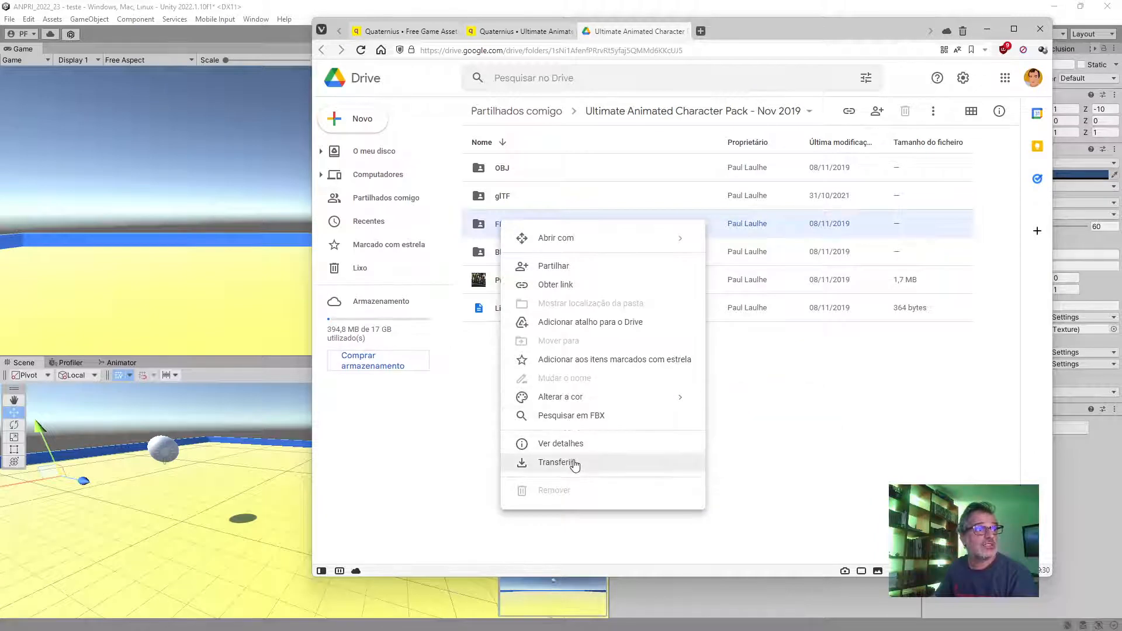
pyautogui.click(573, 462)
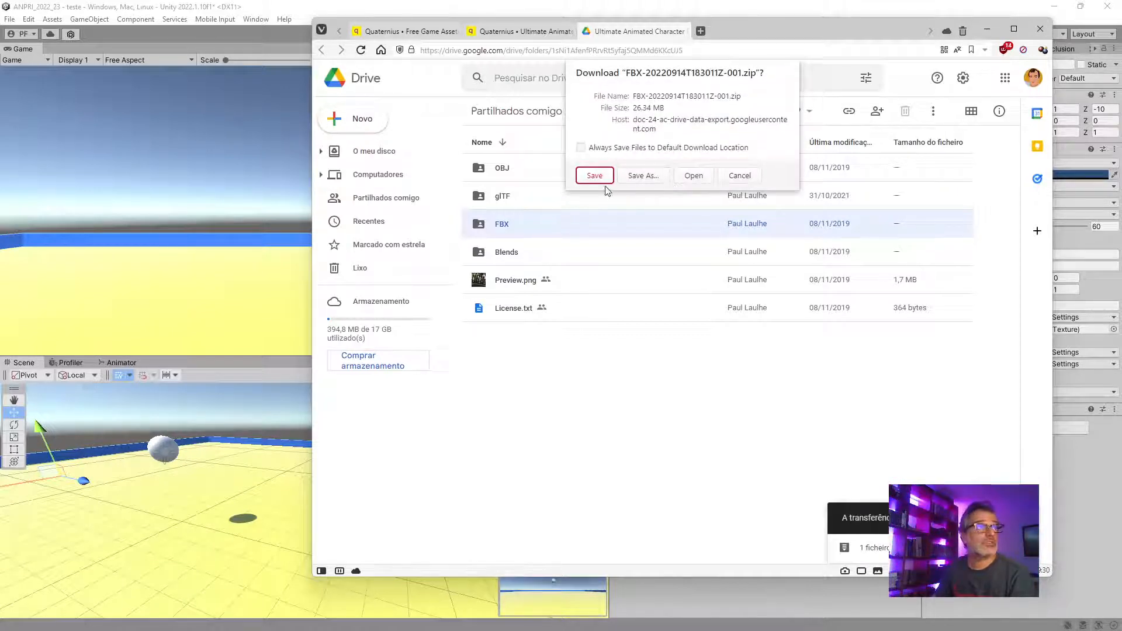
pyautogui.click(601, 178)
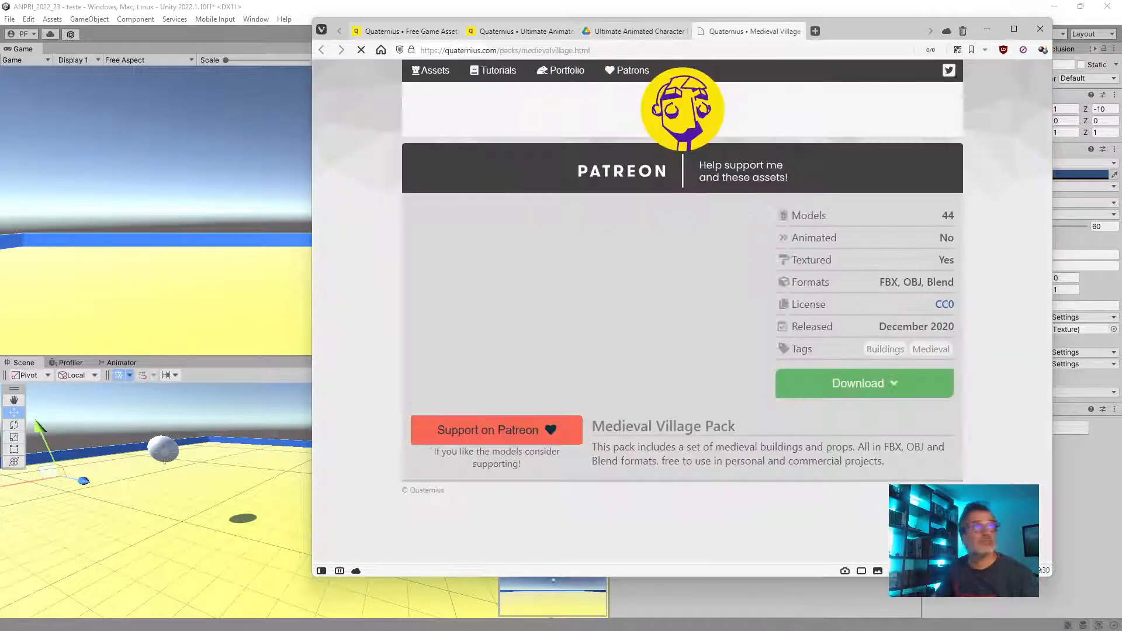
# Close the Ultimate Animated Character Pack page and look through more packs in the Quaternius catalogue
pyautogui.middleClick(527, 30)
pyautogui.click(450, 31)
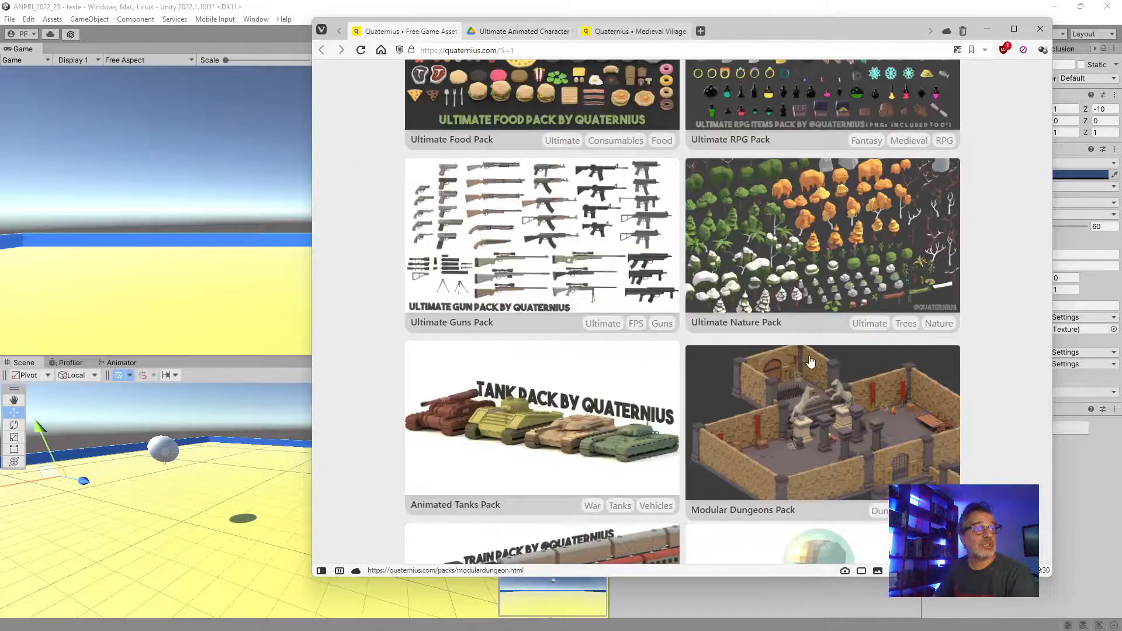
pyautogui.scroll(-8, 719, 381)
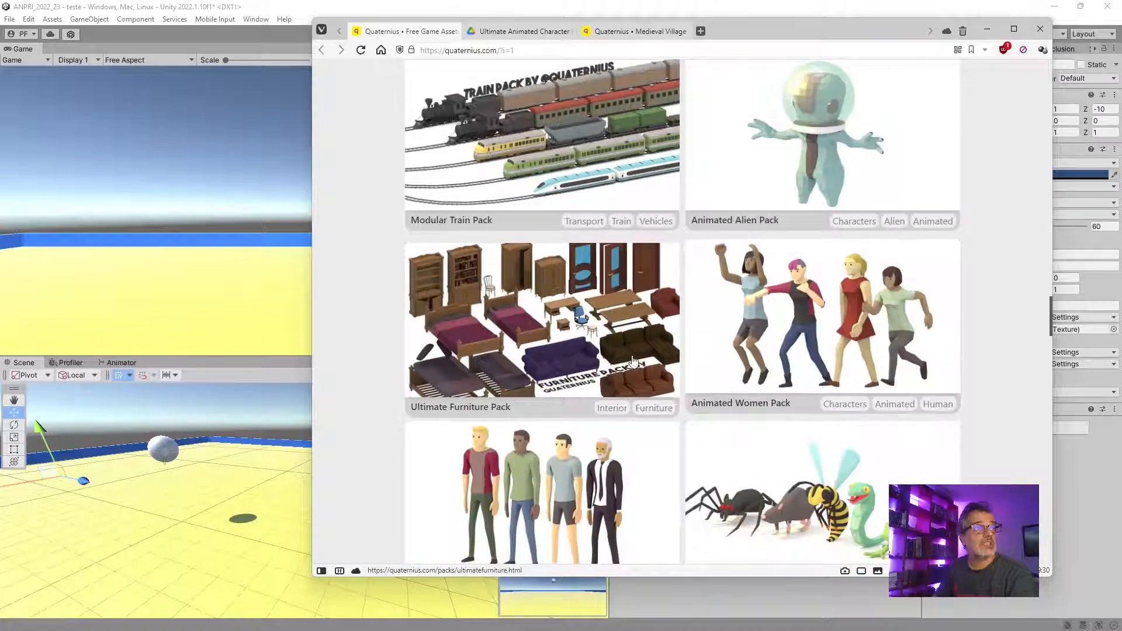
pyautogui.scroll(-4, 692, 365)
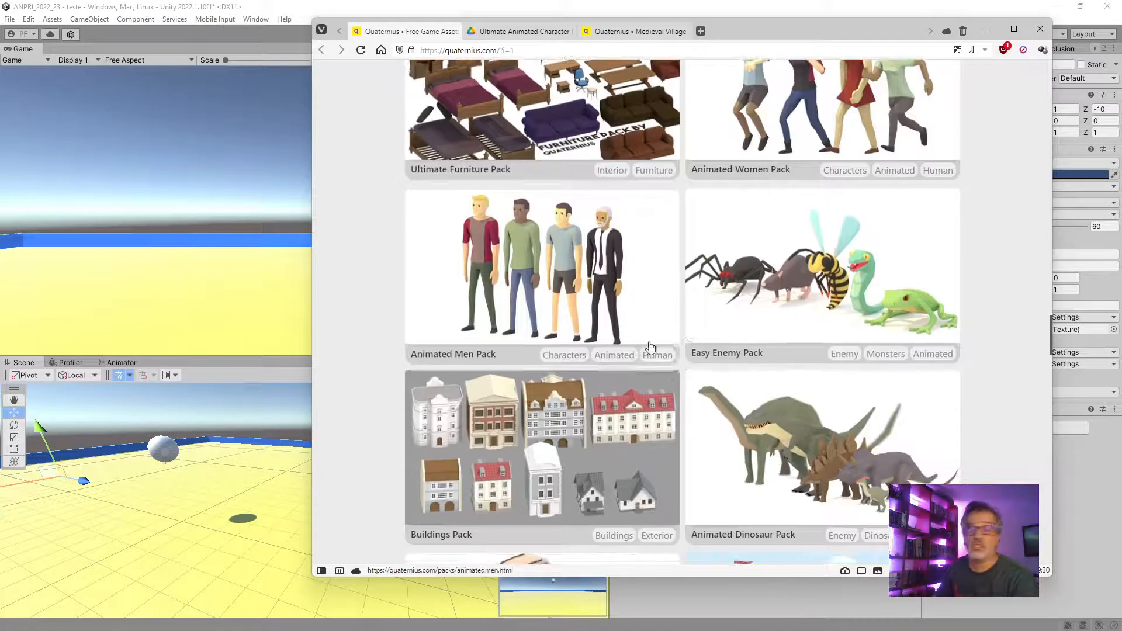
pyautogui.scroll(-5, 716, 359)
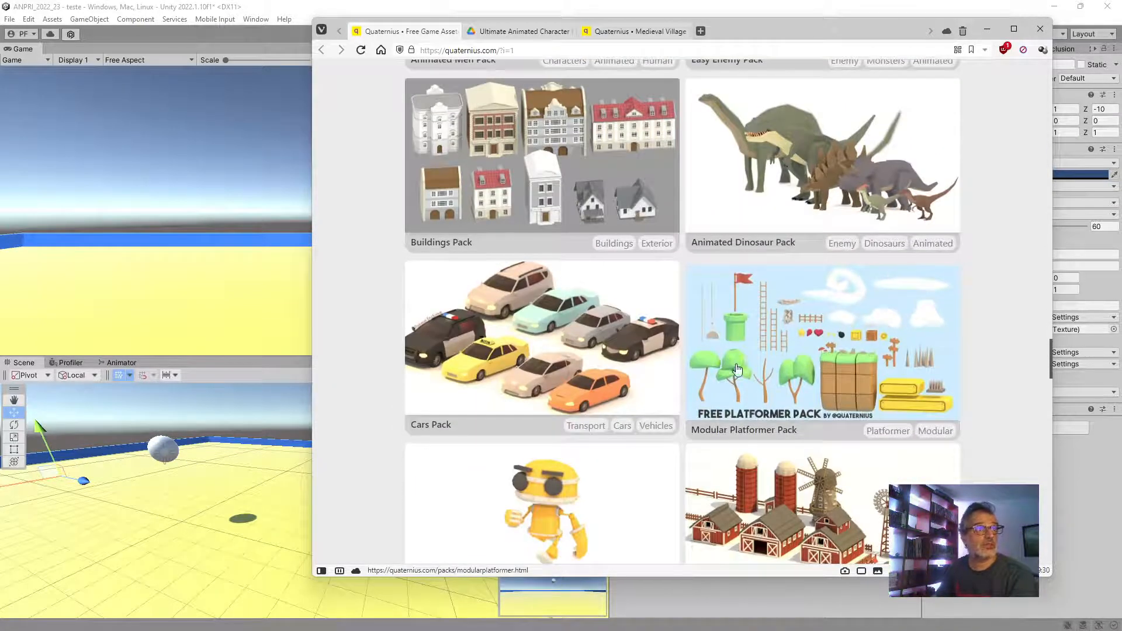
pyautogui.scroll(-6, 716, 359)
pyautogui.scroll(20, 623, 100)
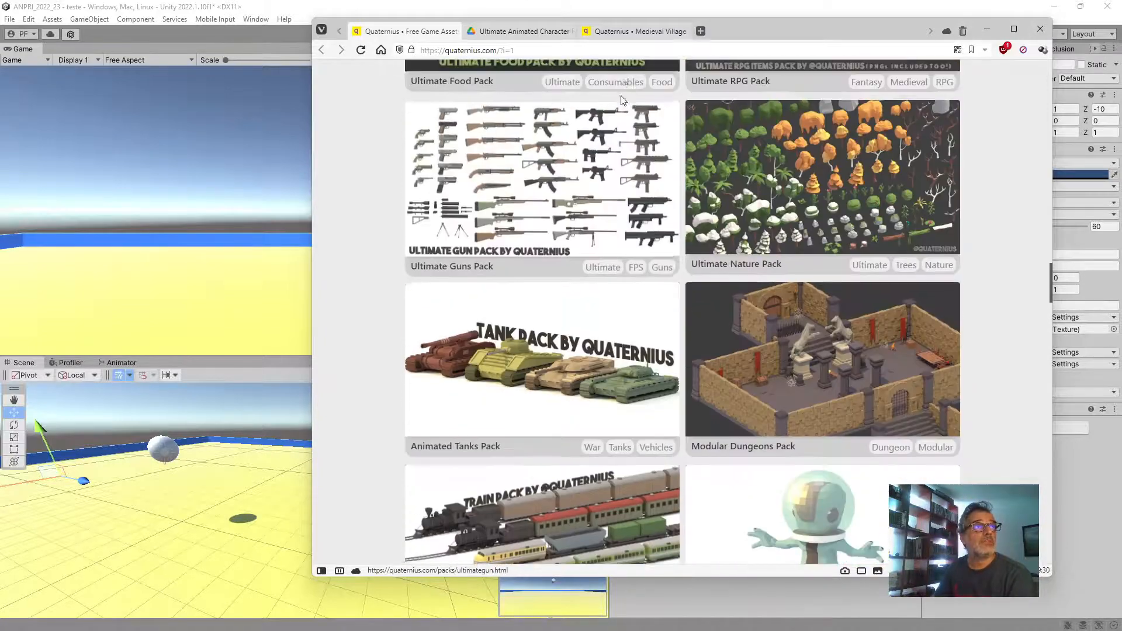
# Close the Ultimate Animated Character Pack's Drive page and download the Medieval Village Pack's Buildings FBX folder from Google Drive
pyautogui.click(637, 24)
pyautogui.middleClick(552, 36)
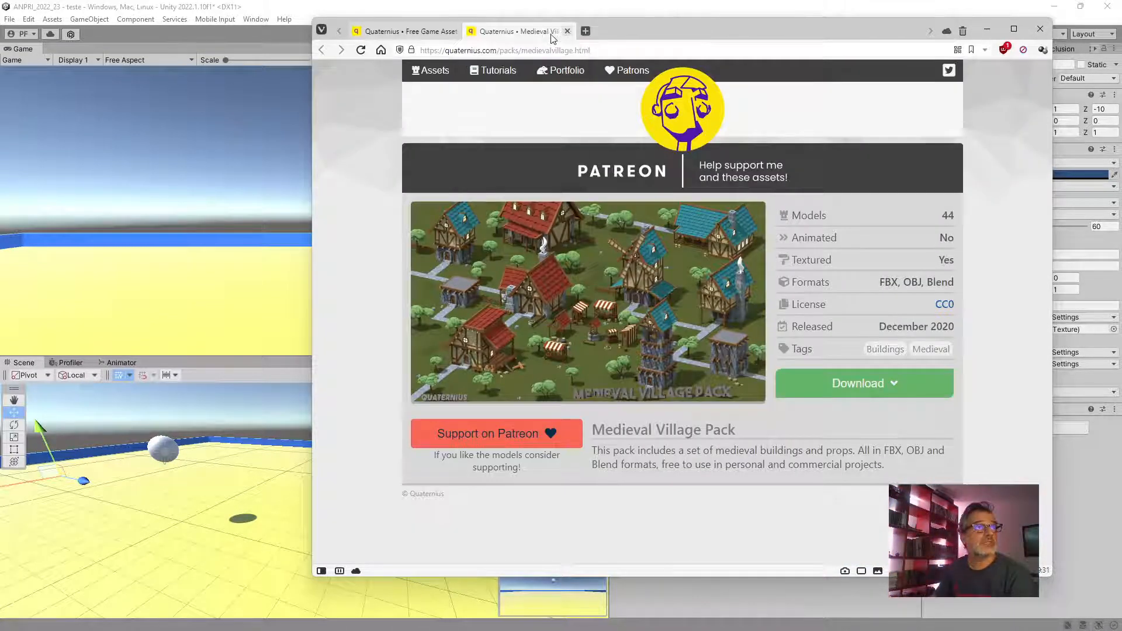
pyautogui.click(888, 386)
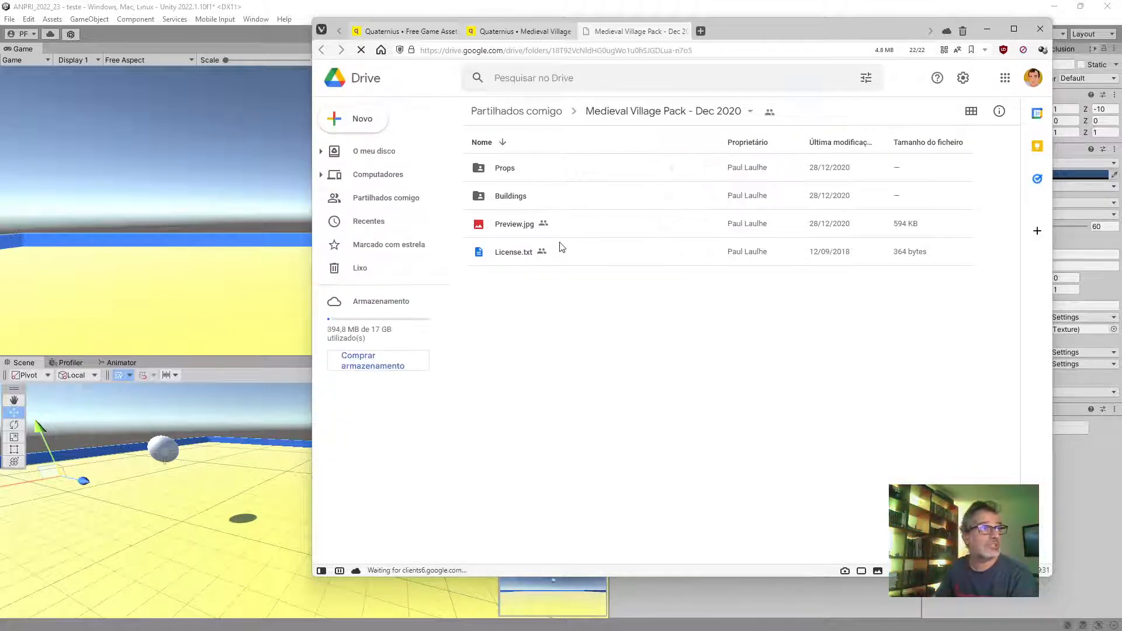
pyautogui.doubleClick(517, 196)
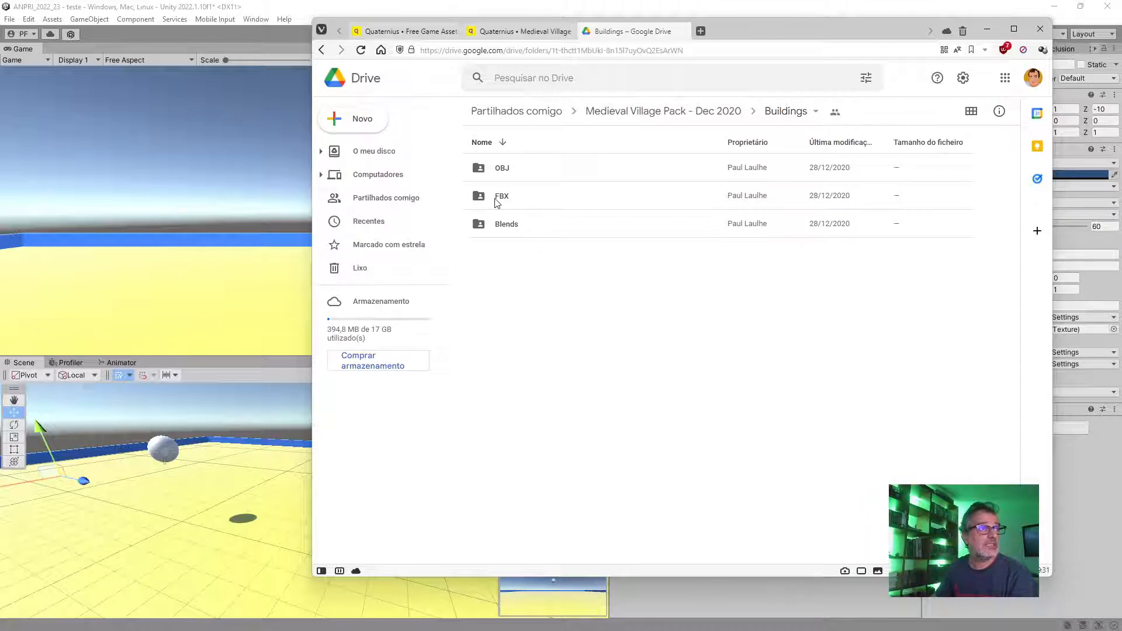
pyautogui.rightClick(490, 205)
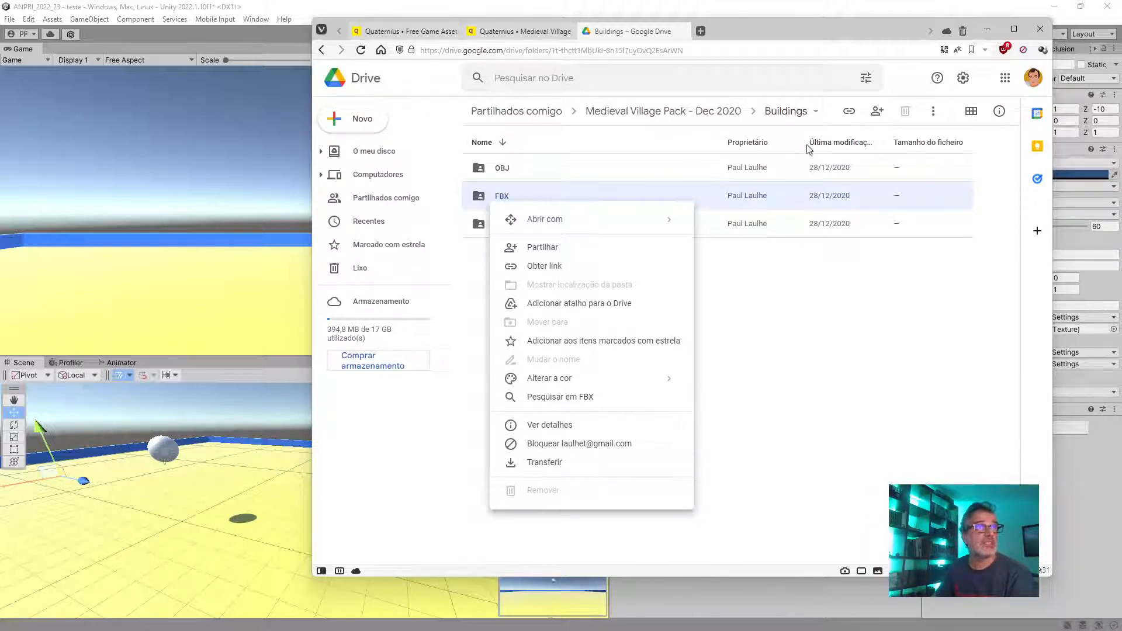
pyautogui.click(544, 462)
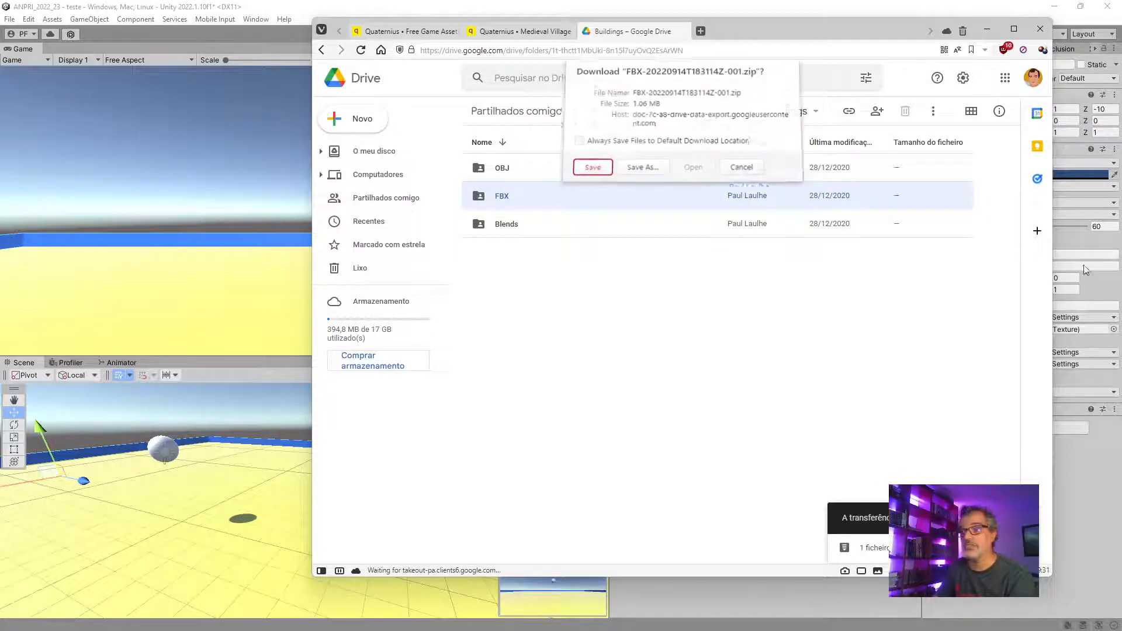
pyautogui.click(607, 179)
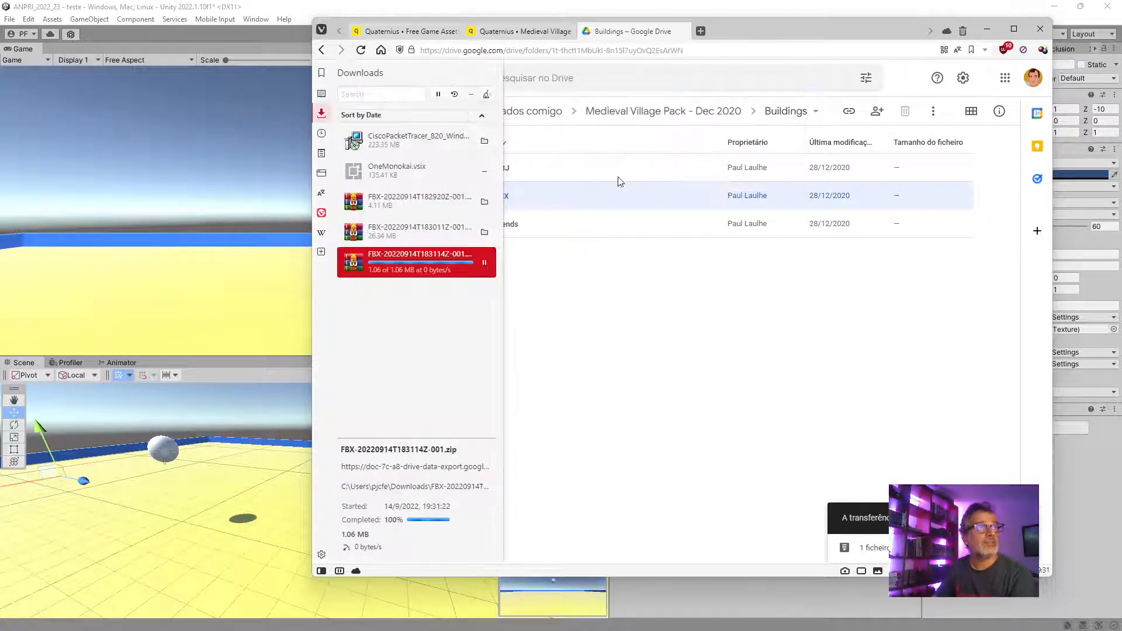
# Download the FBX folder inside the Medieval Village Pack's Props folder and close its Google Drive page
pyautogui.click(704, 113)
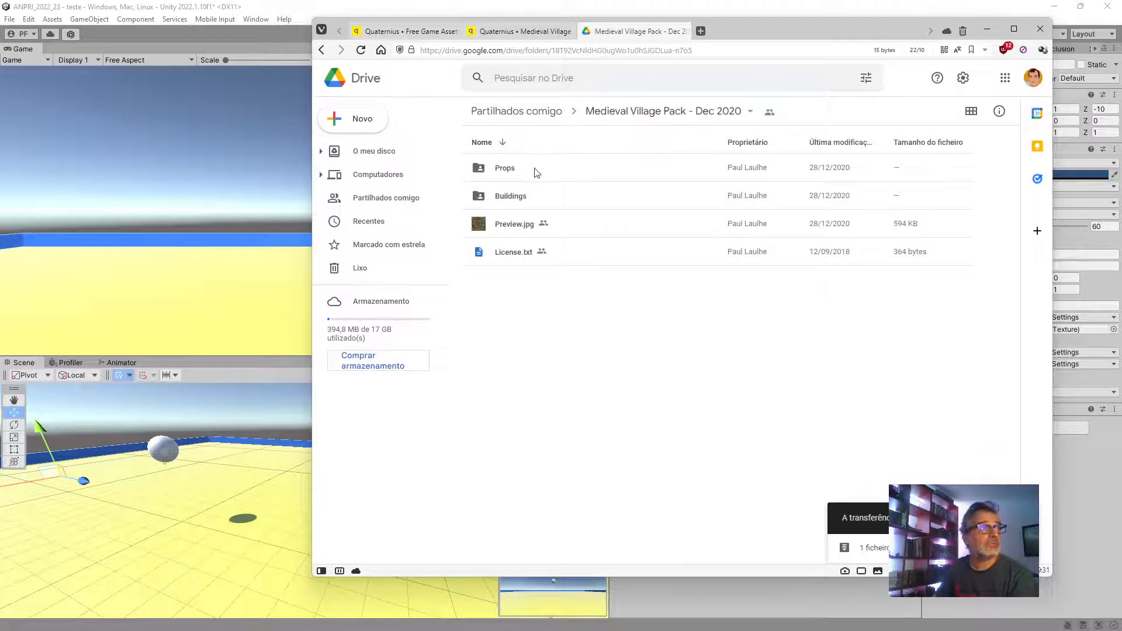
pyautogui.doubleClick(510, 173)
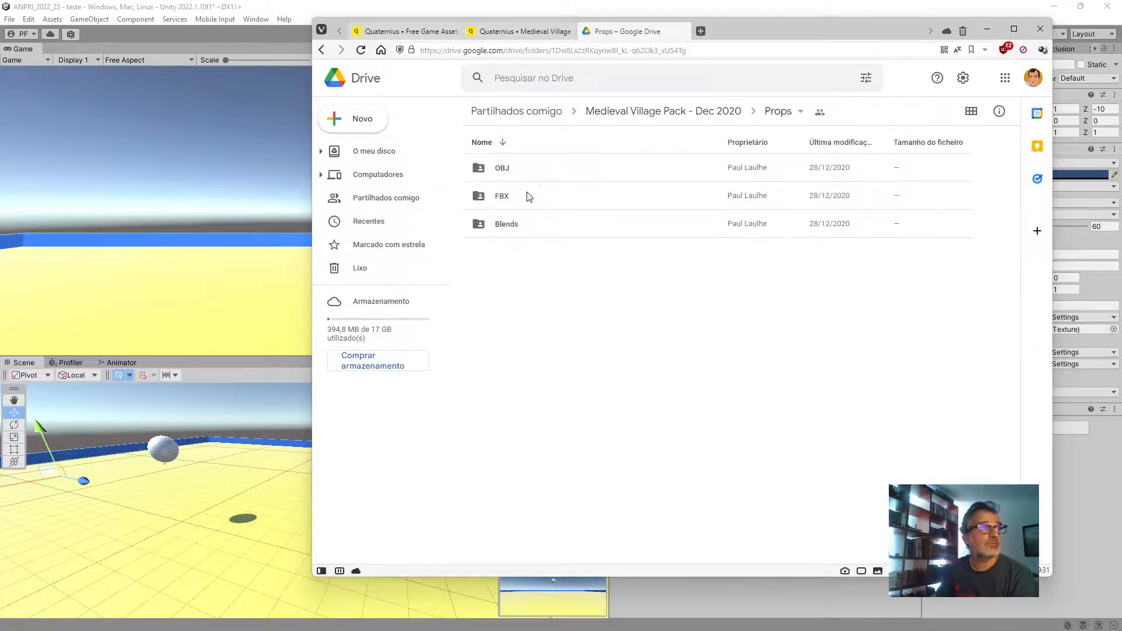
pyautogui.click(500, 200)
pyautogui.rightClick(500, 200)
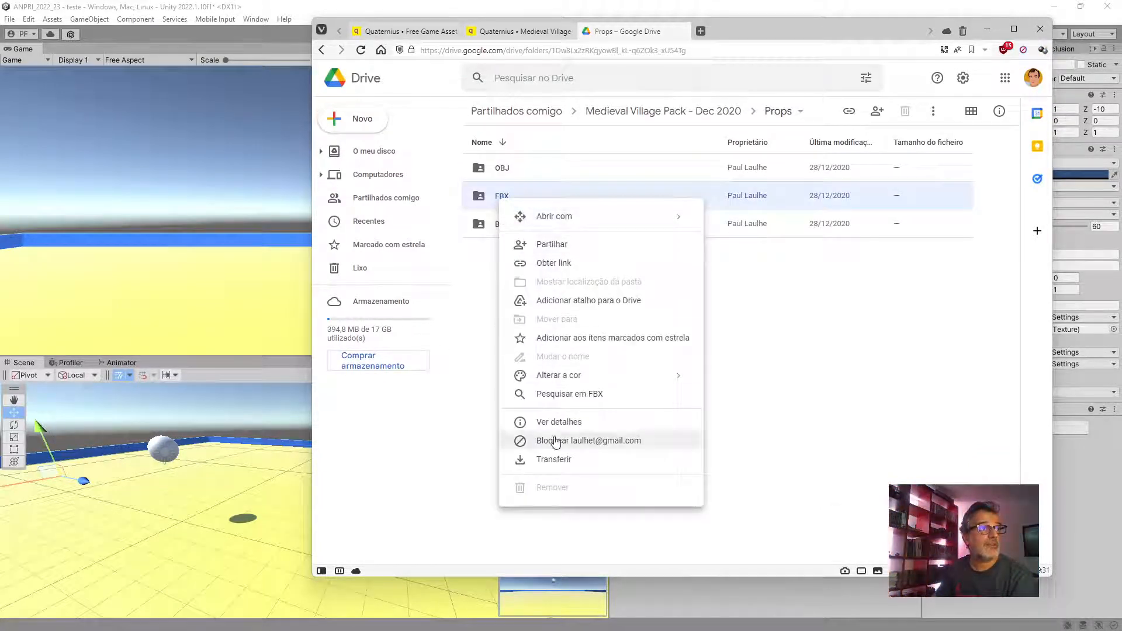
pyautogui.click(554, 460)
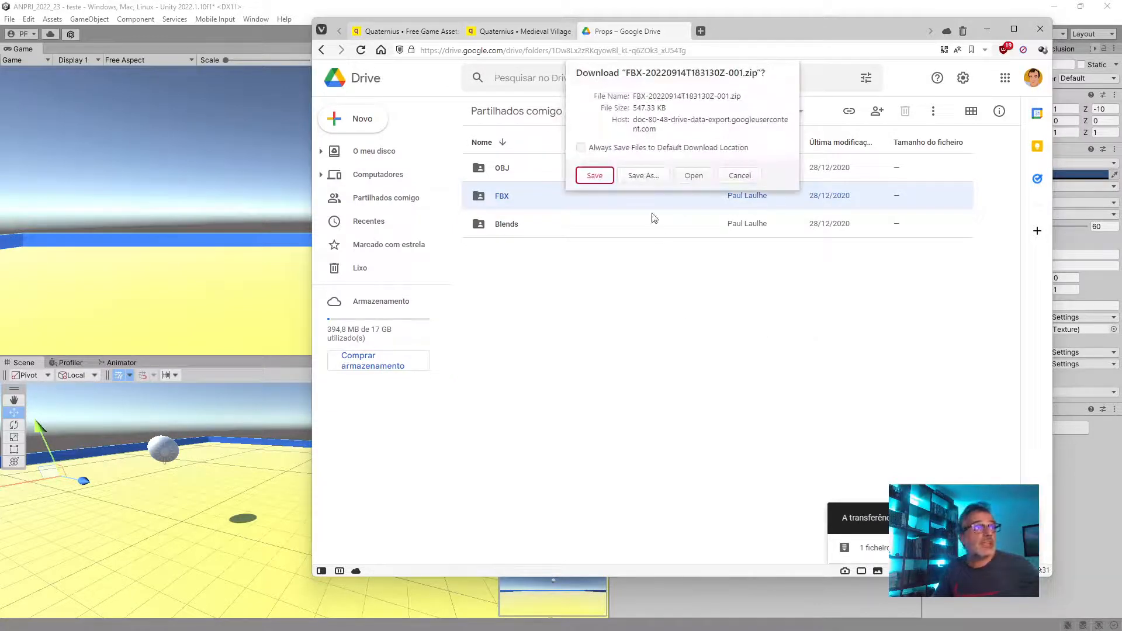
pyautogui.click(597, 176)
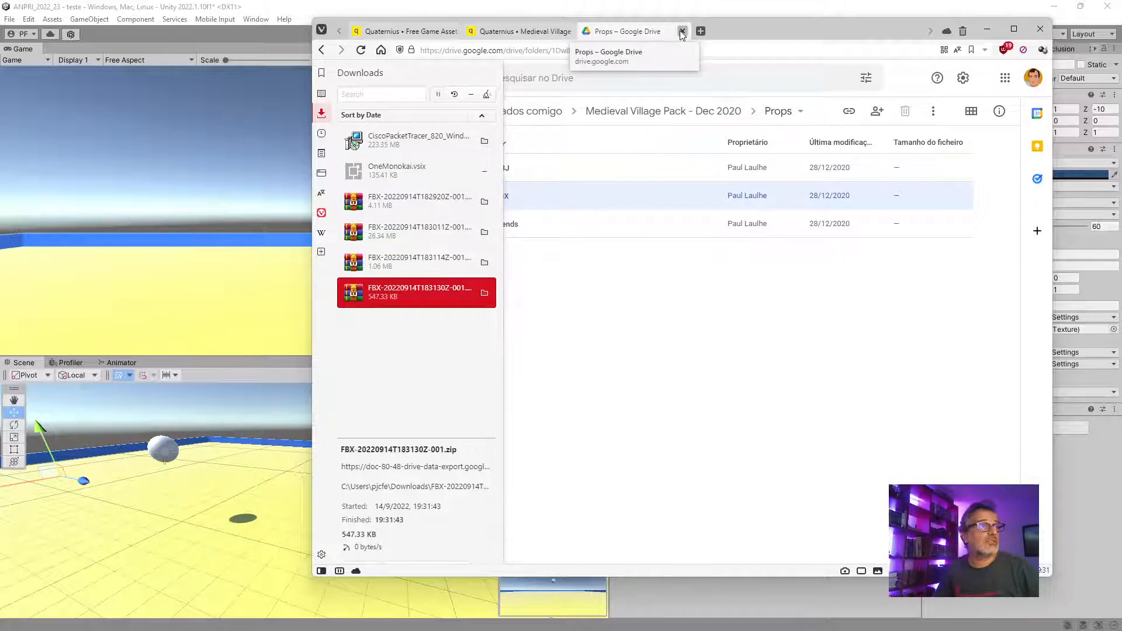
pyautogui.click(683, 31)
# Switch to File Explorer and place the extracted FBX-20220914T183130Z-001 folder window beside Unity's project assets
pyautogui.hotkey('alt', 'Tab')
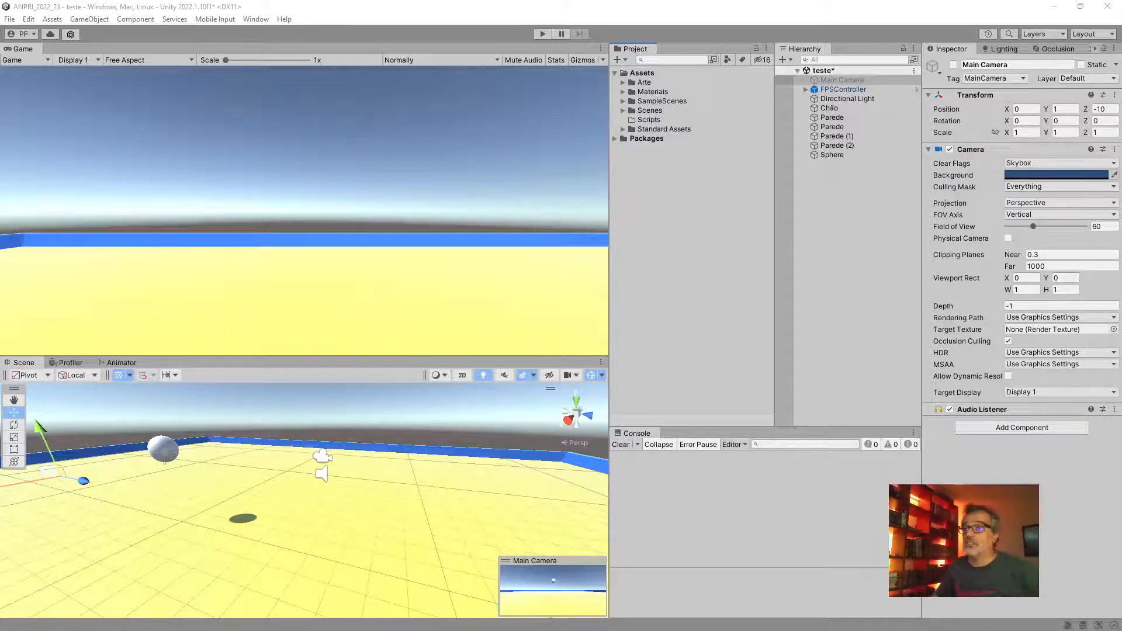
pyautogui.moveTo(1121, 88); pyautogui.dragTo(593, 106)
pyautogui.moveTo(1029, 380); pyautogui.dragTo(584, 378)
pyautogui.click(371, 216)
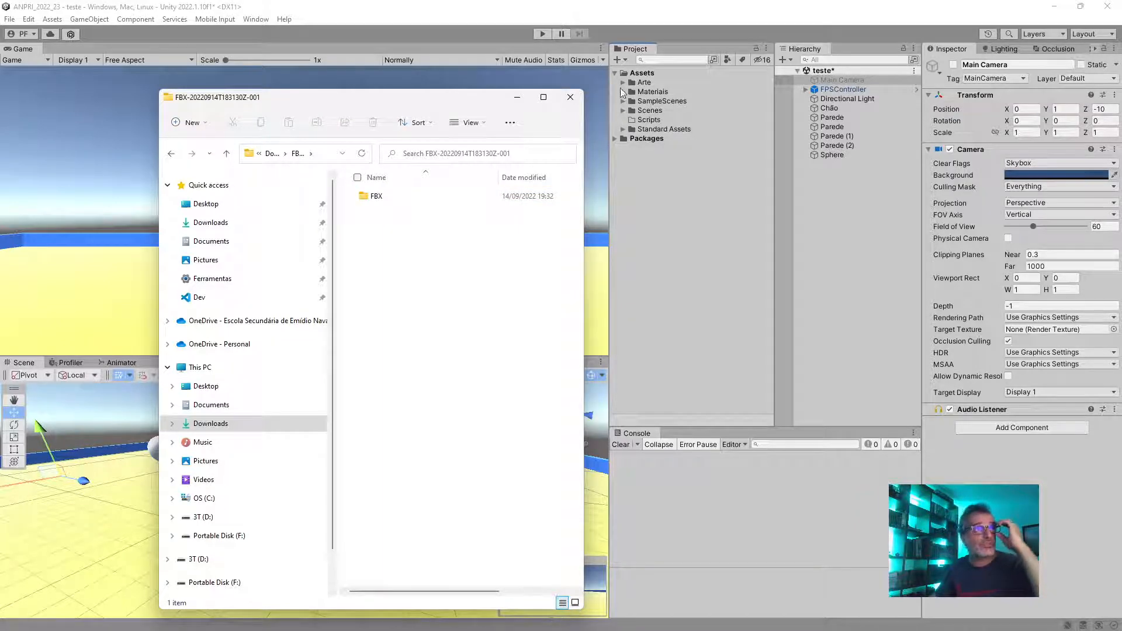
# Import the extracted props FBX folder into Assets/Arte/Modelos3D of the Unity project and minimize the File Explorer window
pyautogui.click(623, 82)
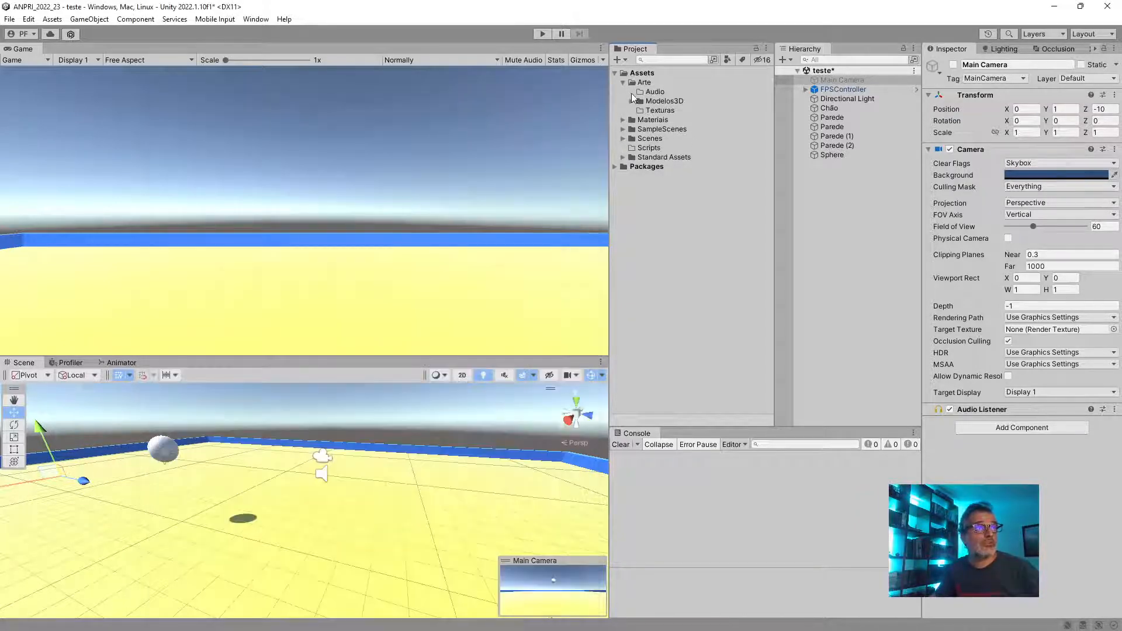
pyautogui.doubleClick(633, 99)
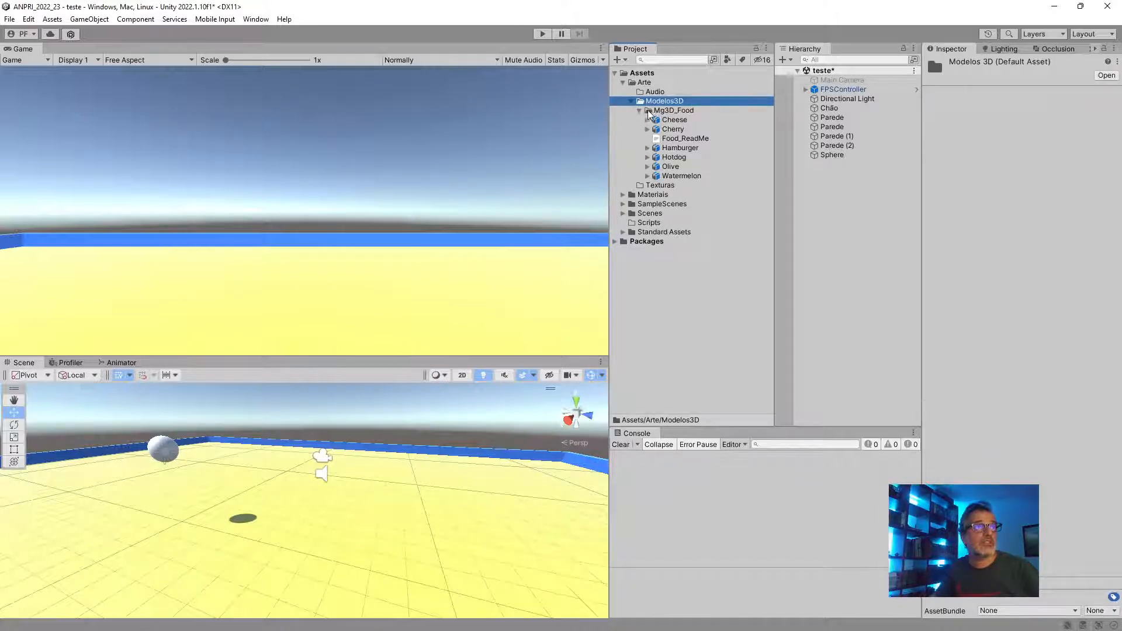
pyautogui.click(648, 111)
pyautogui.click(639, 111)
pyautogui.click(649, 103)
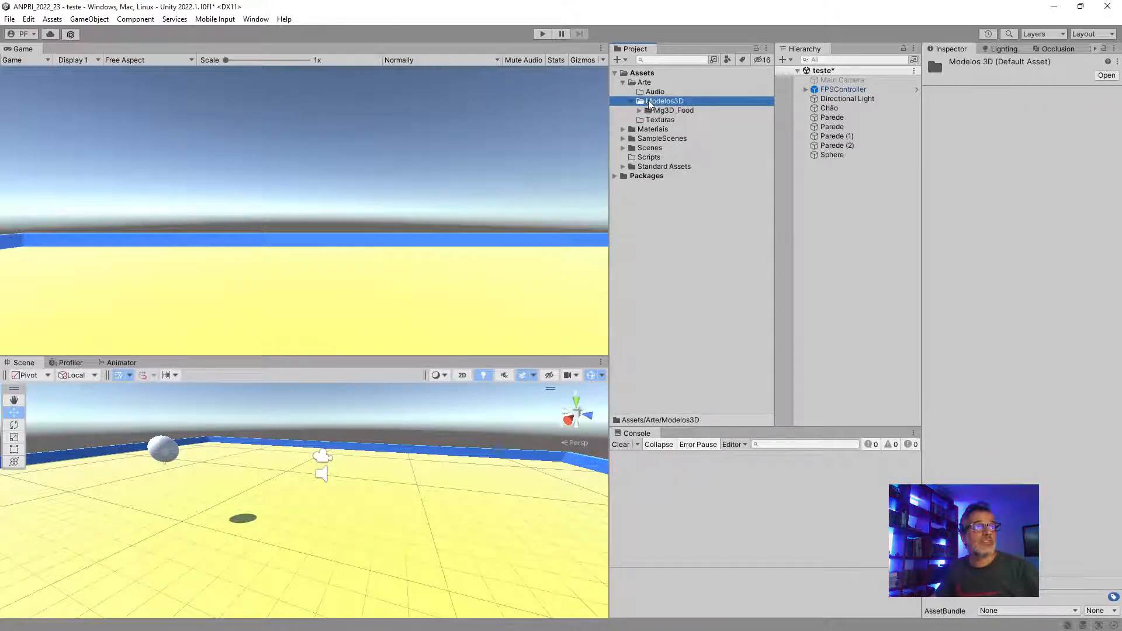
pyautogui.hotkey('alt', 'Tab')
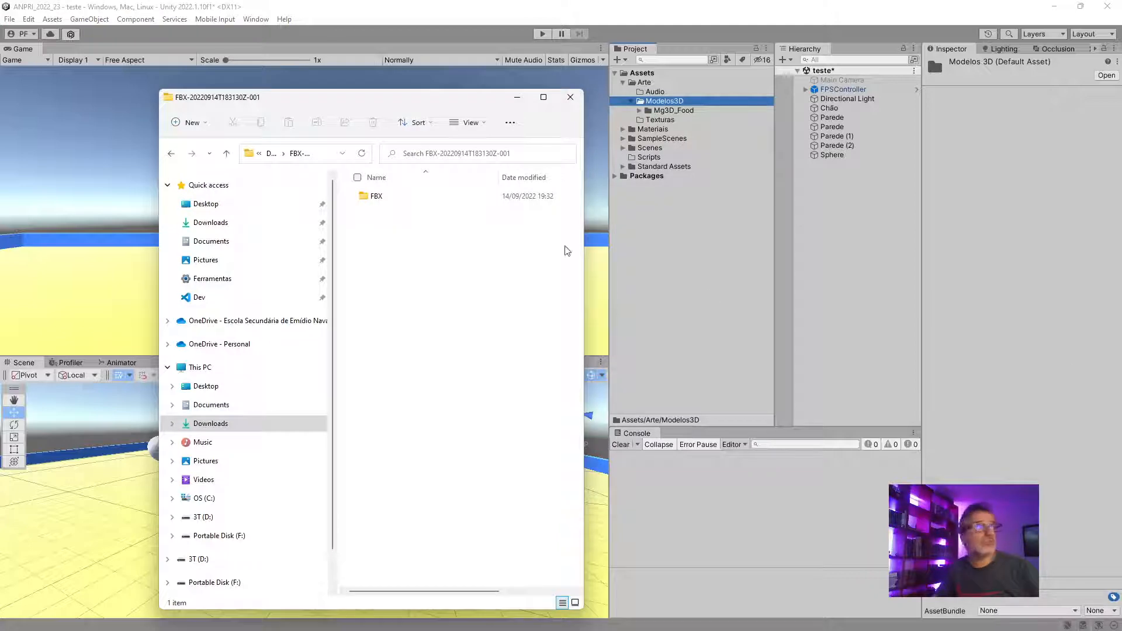
pyautogui.moveTo(385, 198); pyautogui.dragTo(668, 101)
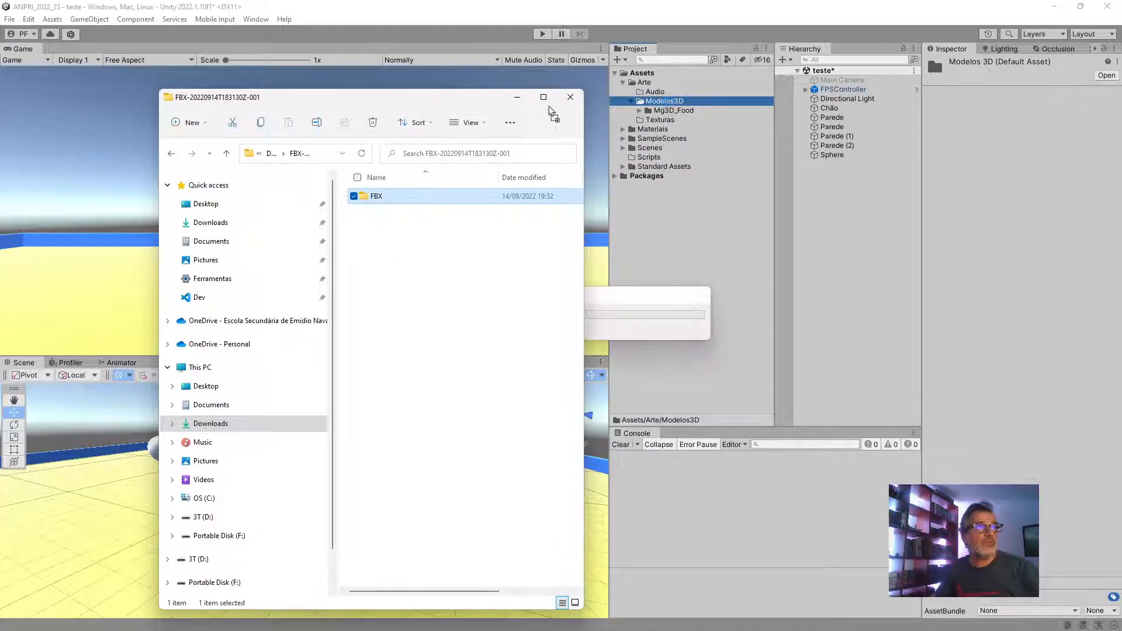
pyautogui.click(516, 97)
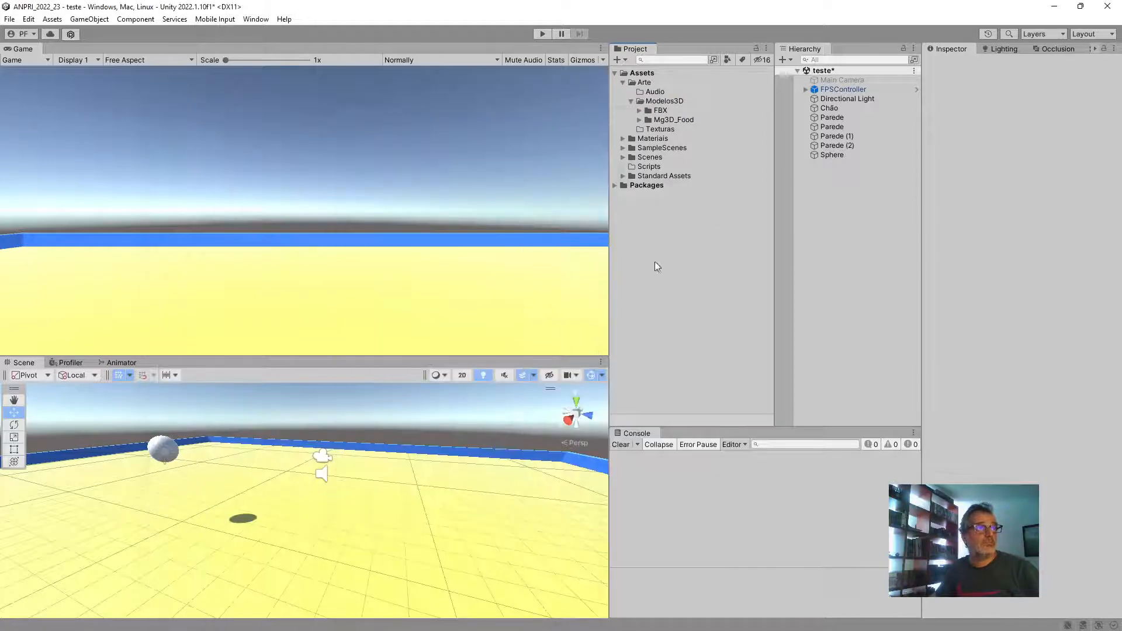
# Examine the imported prop models in the FBX folder, including Bag_Open, Cauldron, Hay, Rock_1 and Well, with their model import settings and previews
pyautogui.click(640, 110)
pyautogui.click(665, 129)
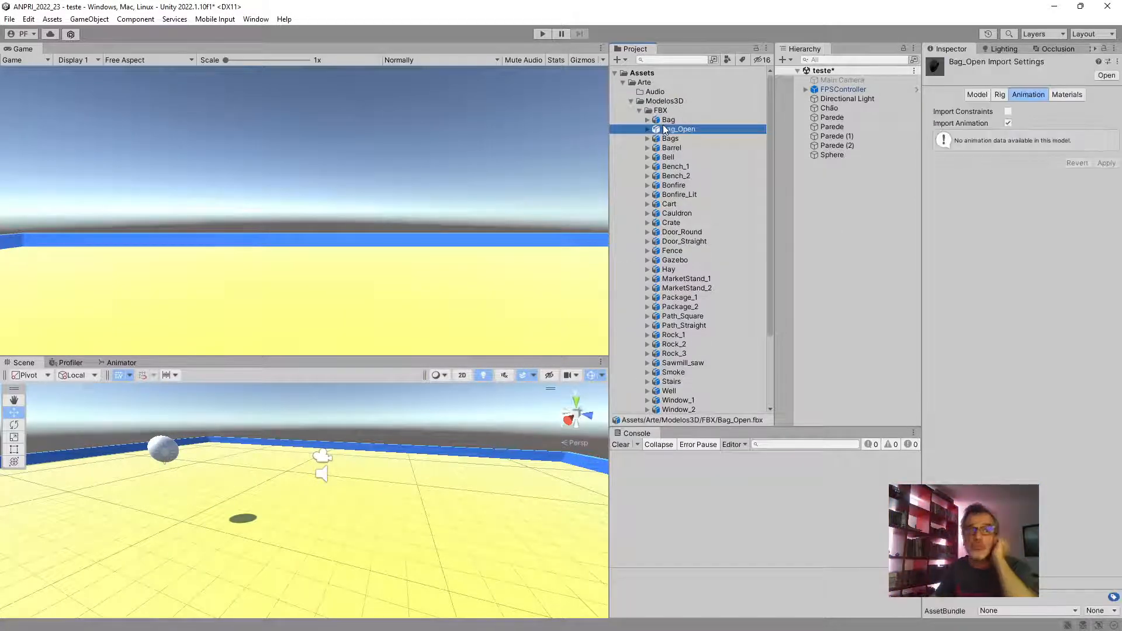
pyautogui.click(977, 95)
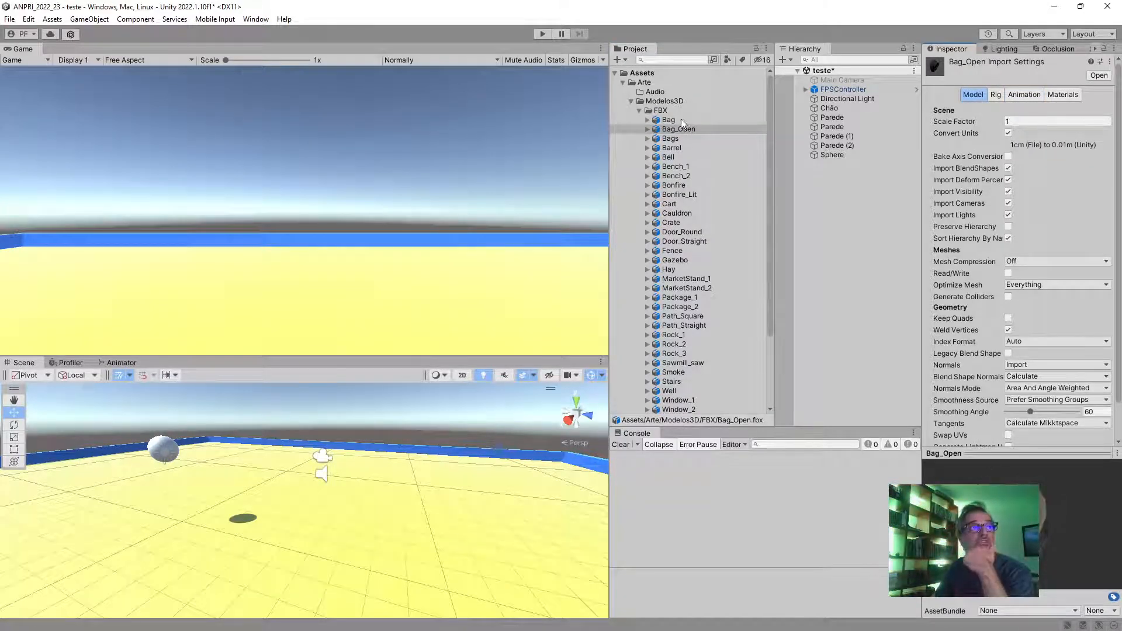
pyautogui.click(679, 213)
pyautogui.click(668, 269)
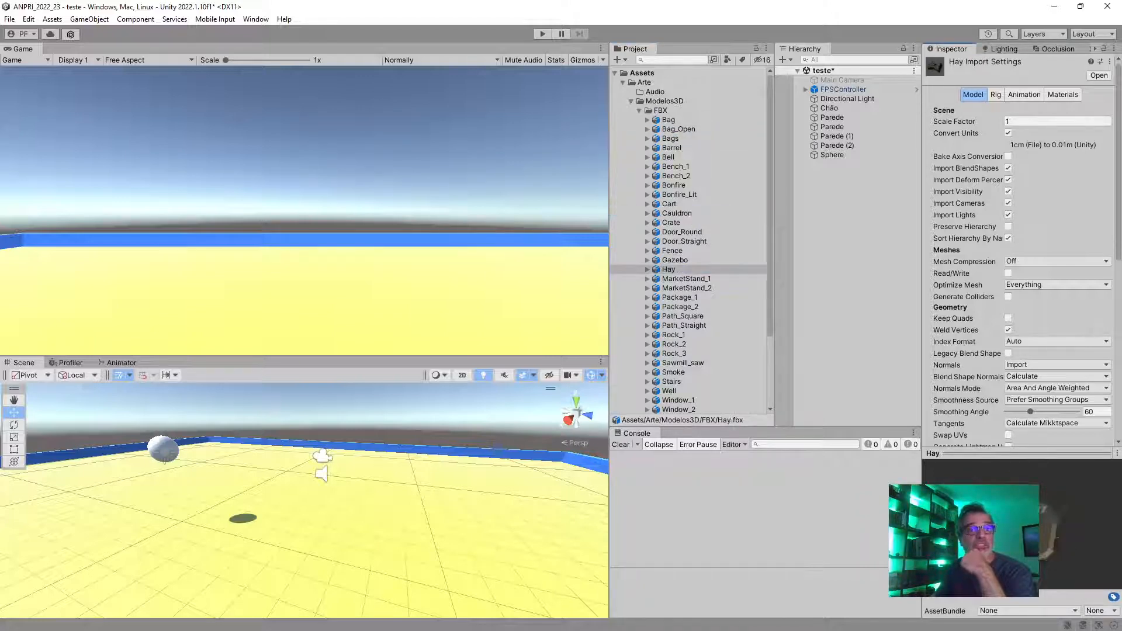
pyautogui.click(673, 335)
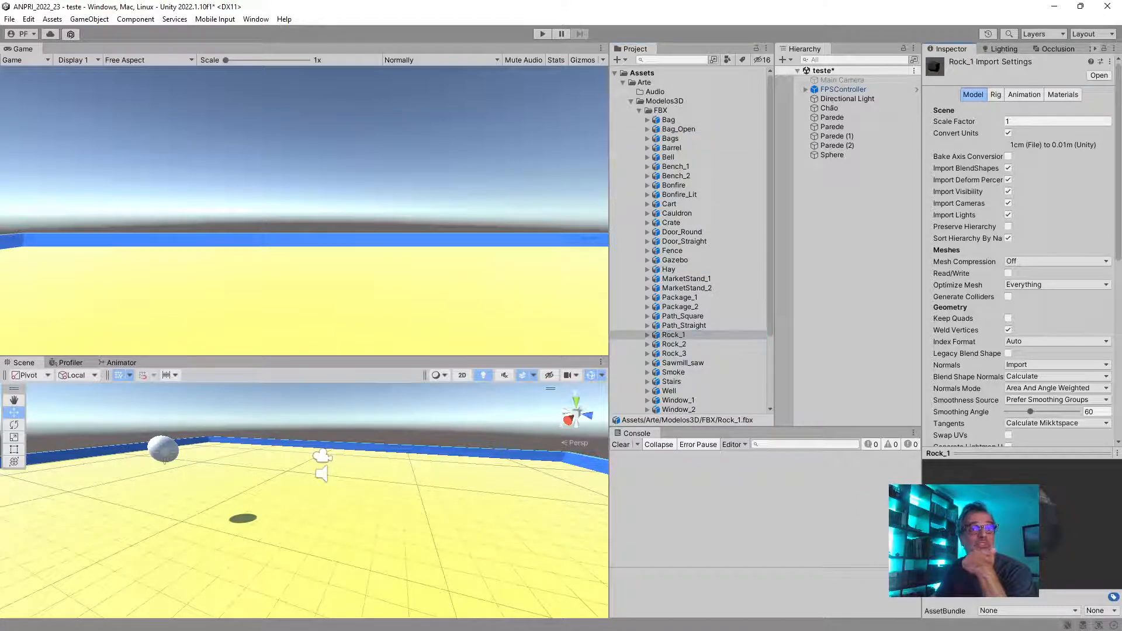
pyautogui.click(669, 391)
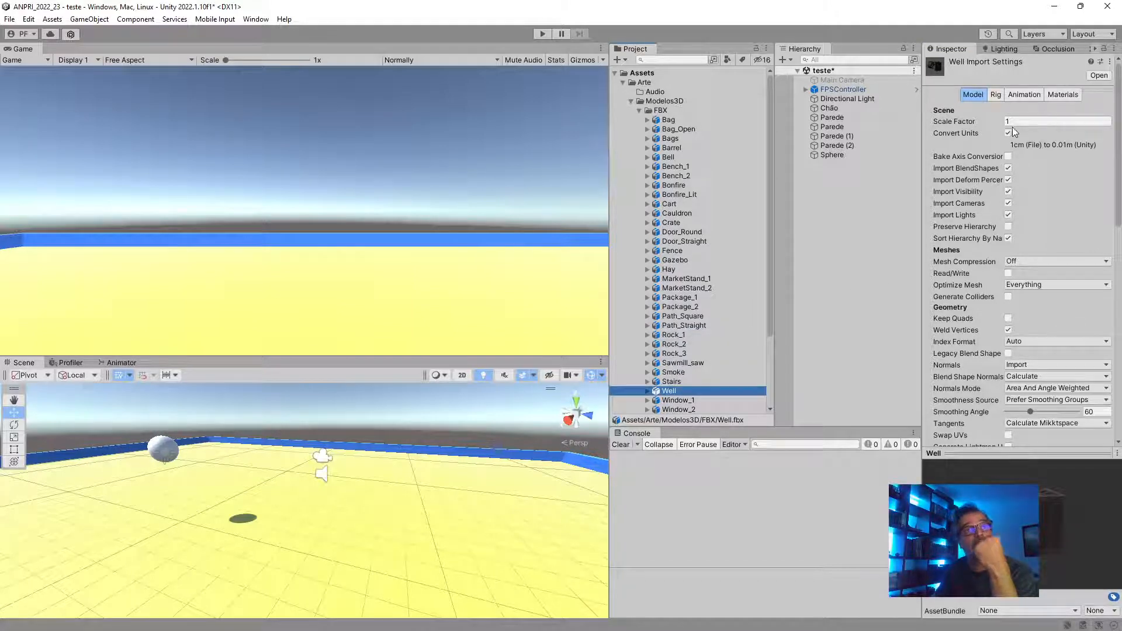
pyautogui.moveTo(1069, 503); pyautogui.dragTo(1003, 464)
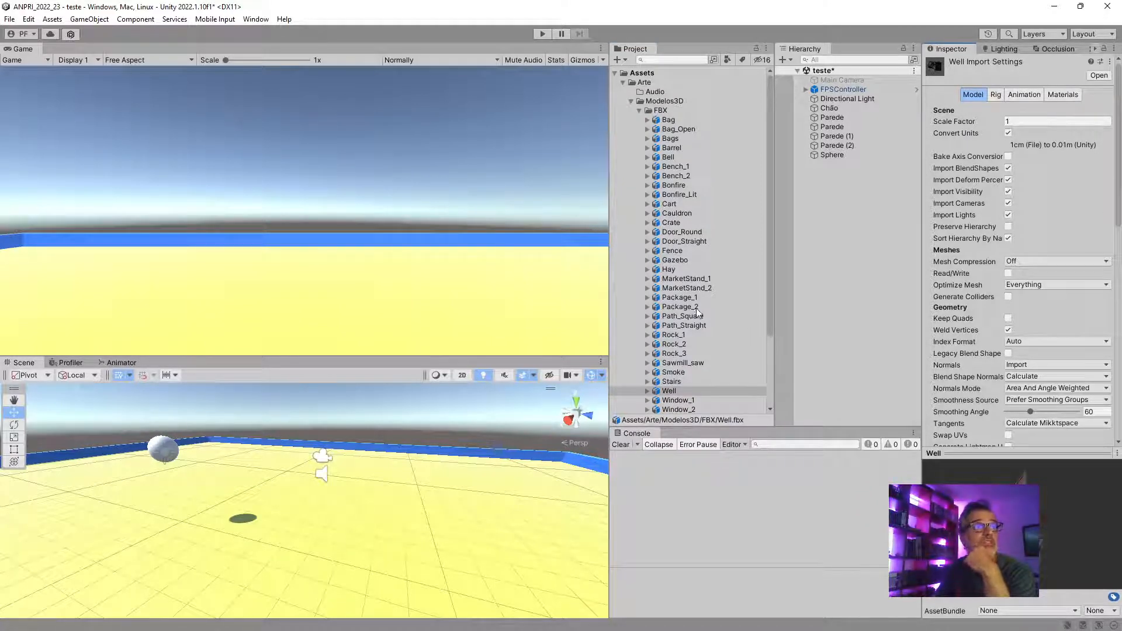
pyautogui.scroll(-3, 699, 201)
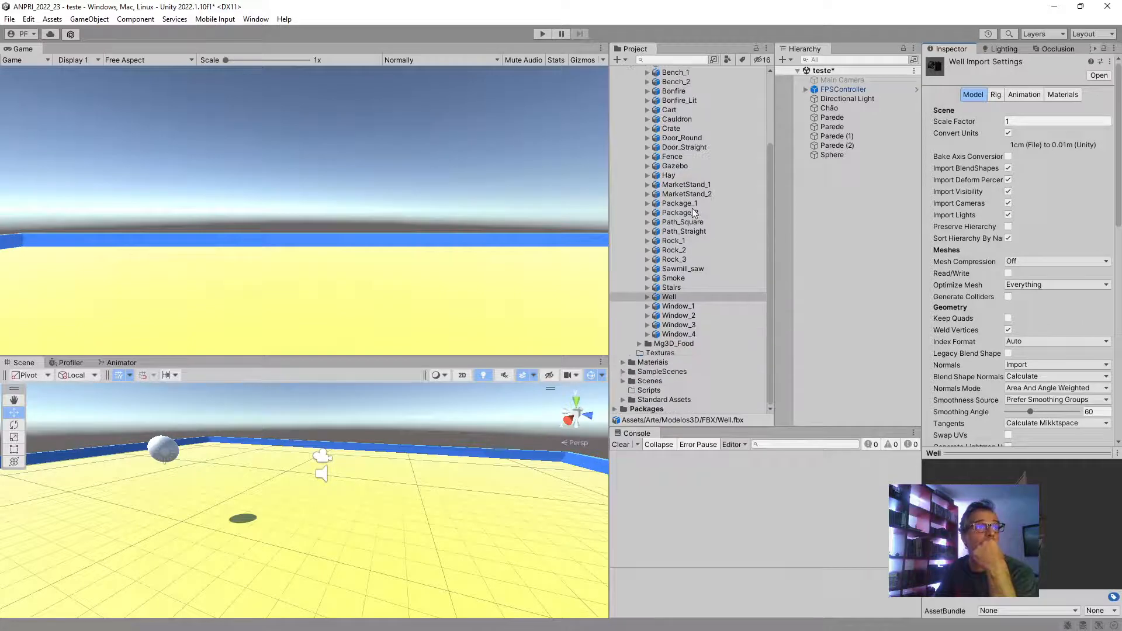
pyautogui.scroll(3, 638, 162)
# Collapse the imported FBX folder in Modelos3D and rename it to Props
pyautogui.click(639, 110)
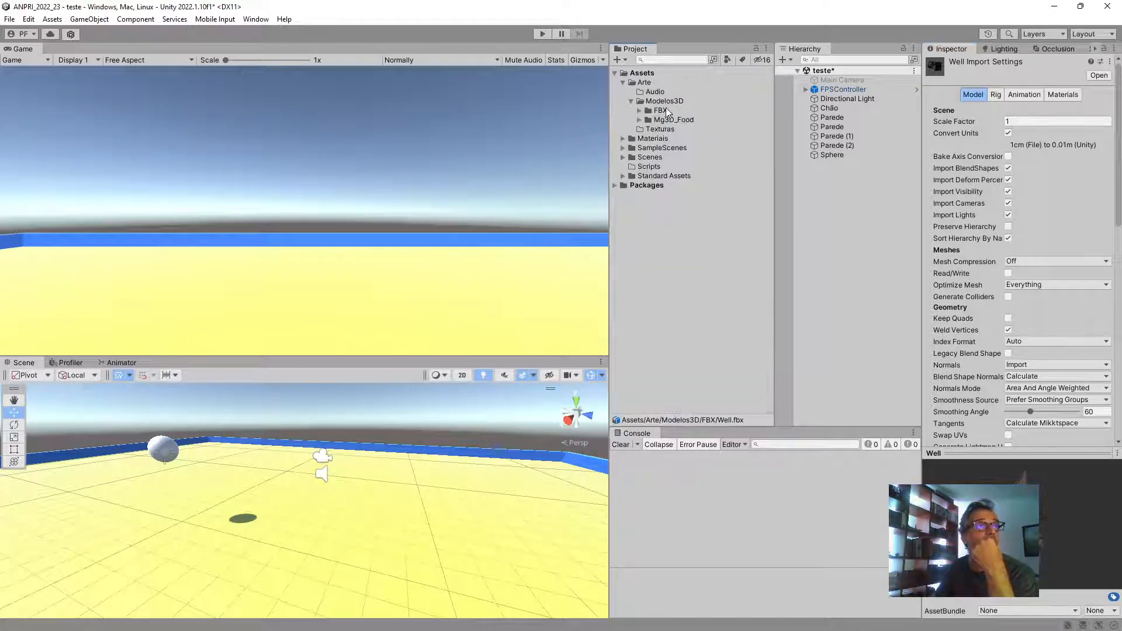
pyautogui.click(671, 111)
pyautogui.press('F2')
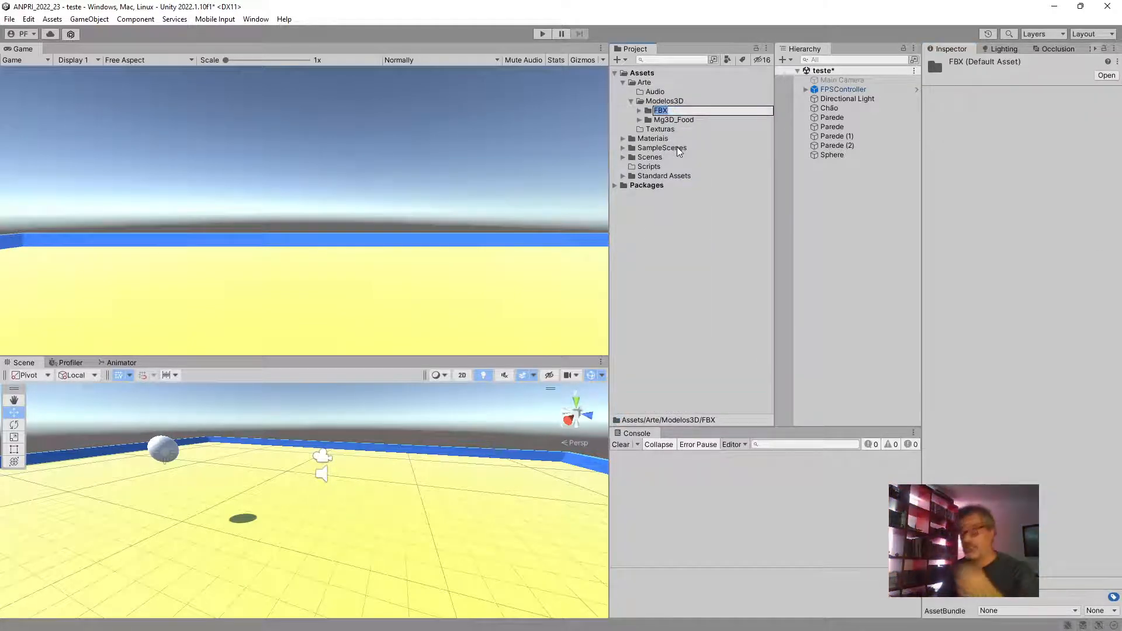
pyautogui.write('Props')
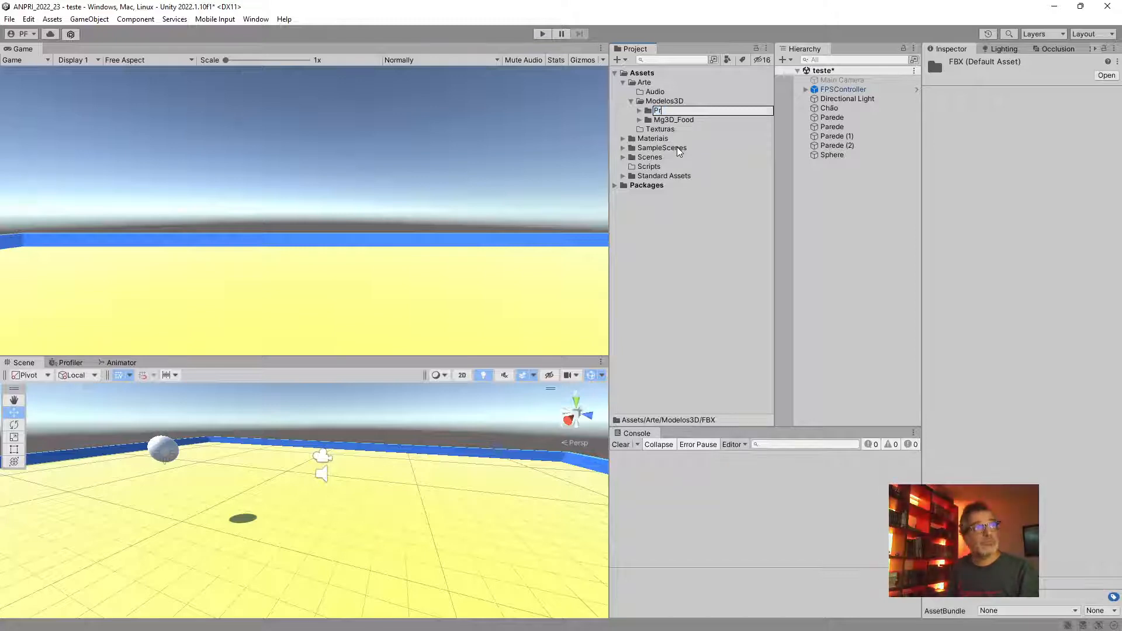
pyautogui.press('Return')
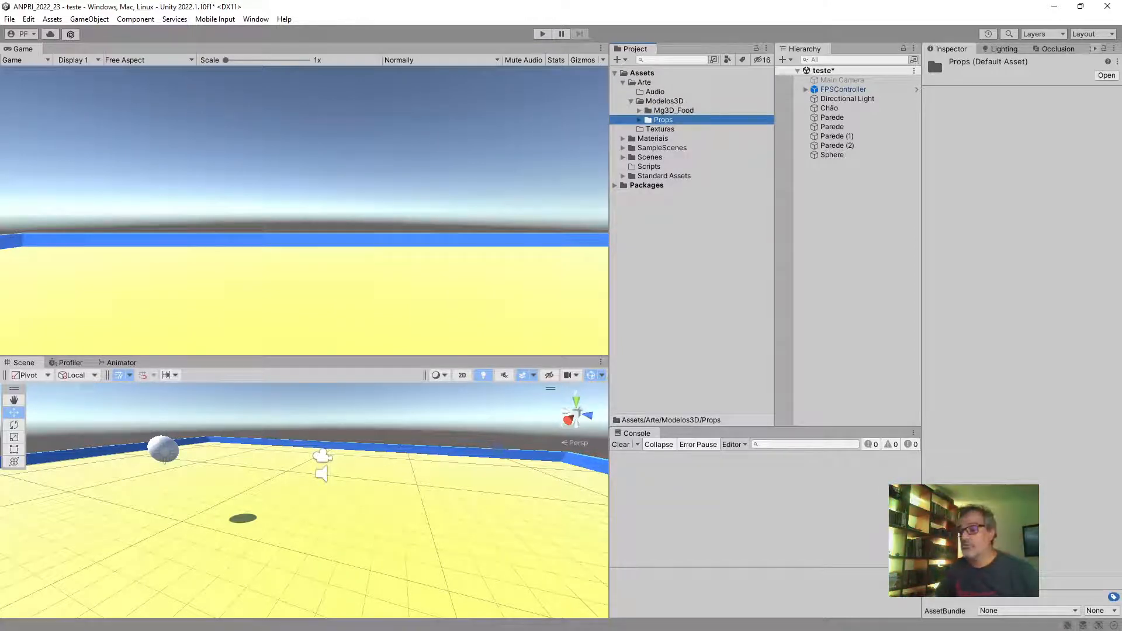
# Import the extracted buildings FBX folder from File Explorer into Modelos3D, then expand it and select the Bell_Tower model
pyautogui.hotkey('alt', 'Tab')
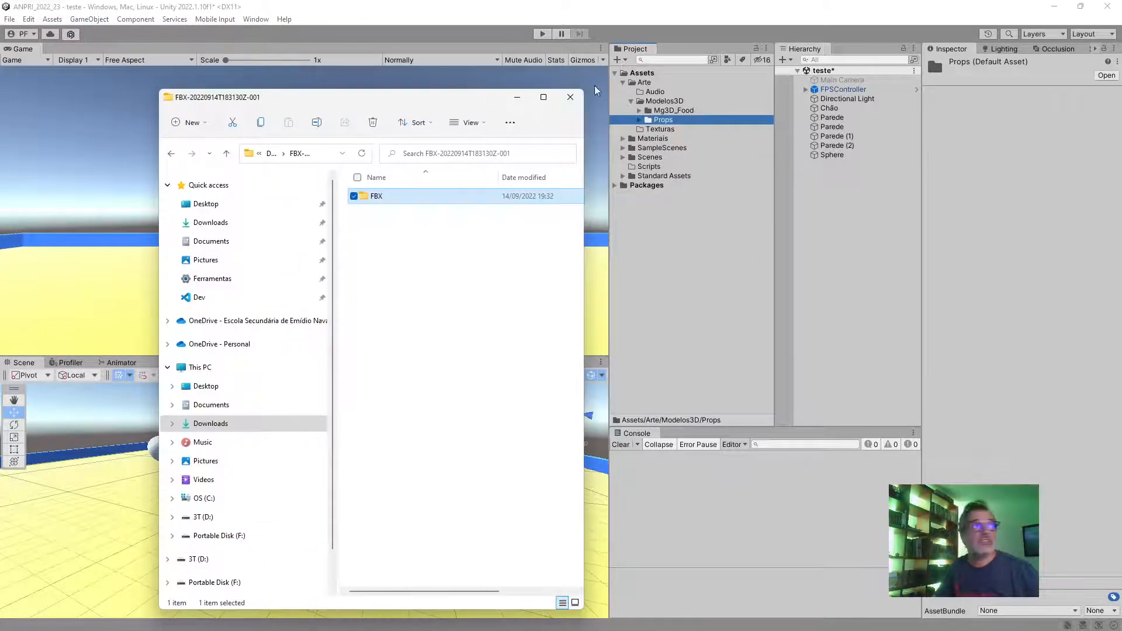
pyautogui.moveTo(369, 99); pyautogui.dragTo(1121, 92)
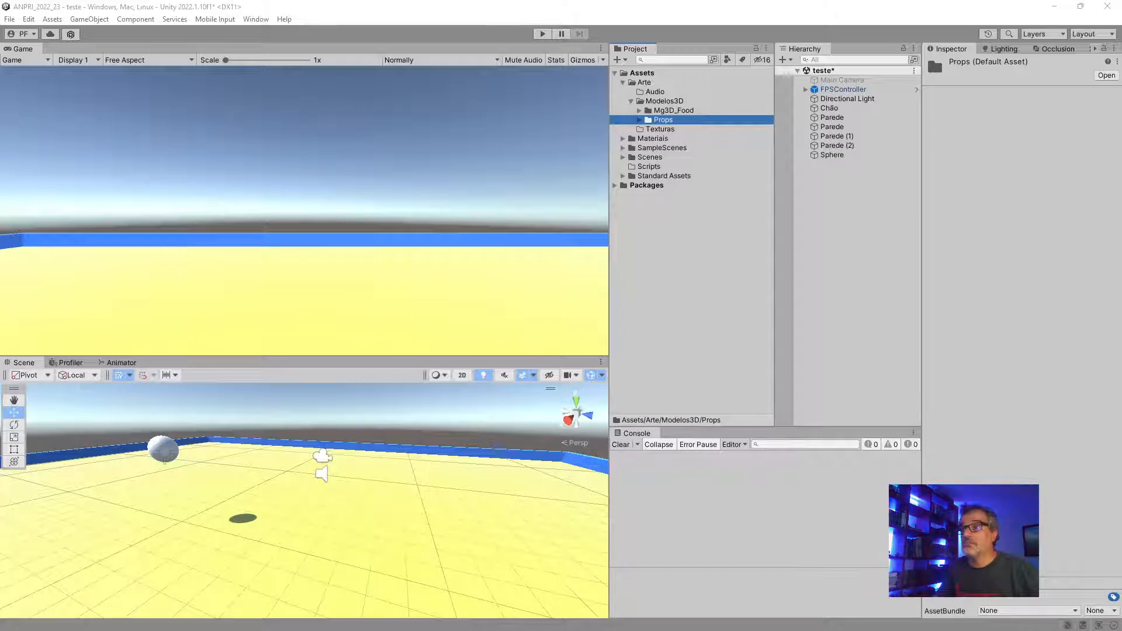
pyautogui.moveTo(1030, 182); pyautogui.dragTo(750, 137)
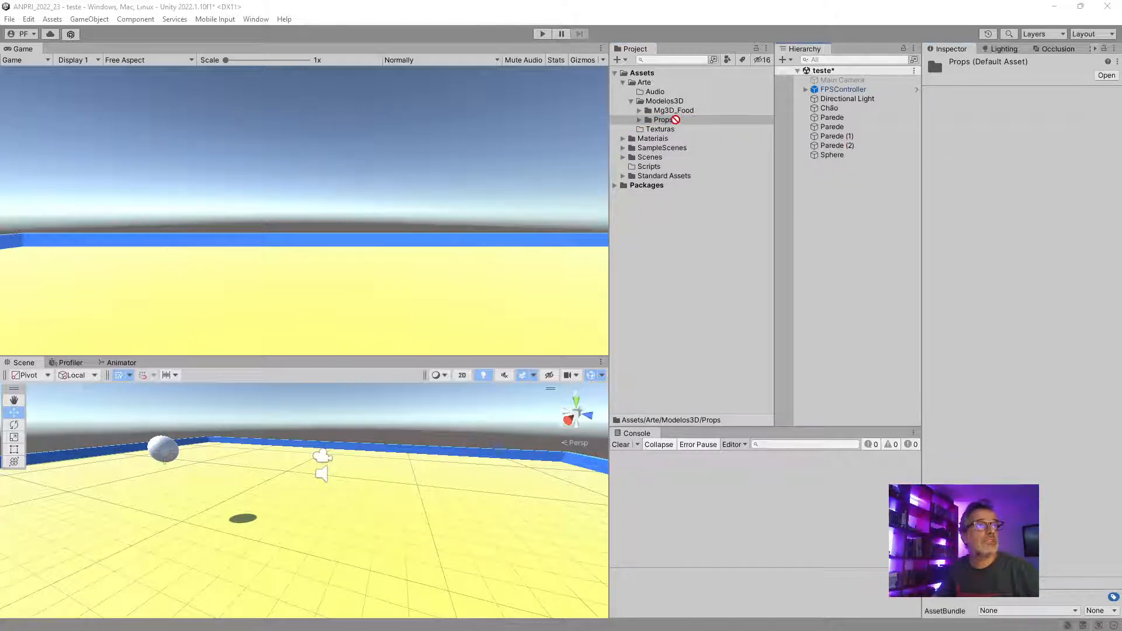
pyautogui.moveTo(675, 120); pyautogui.dragTo(670, 117)
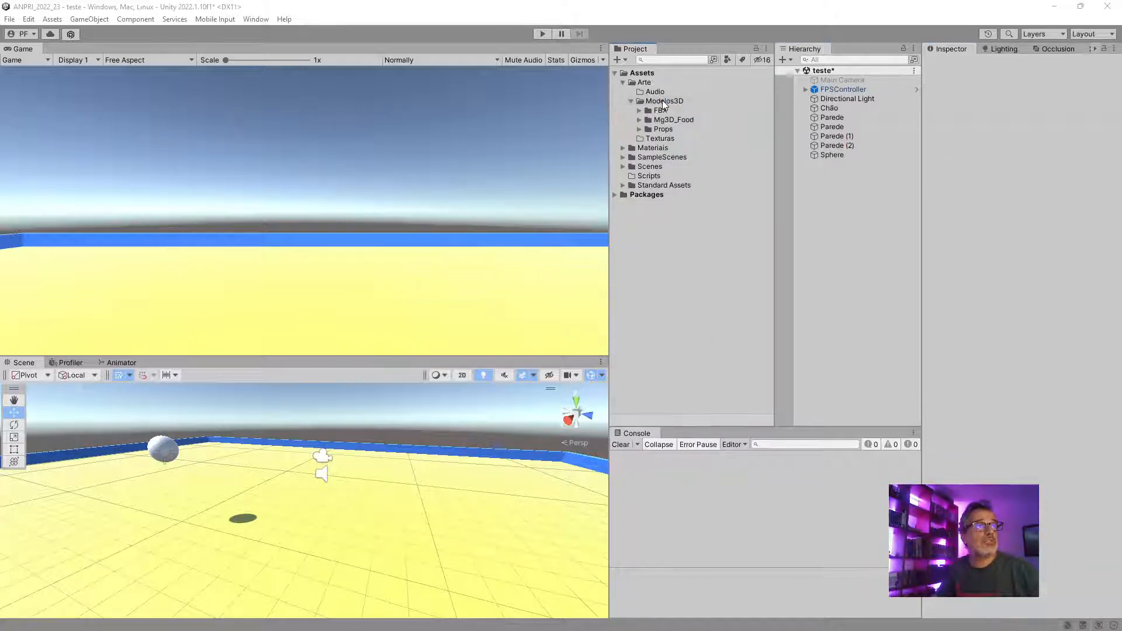
pyautogui.click(638, 111)
pyautogui.click(664, 120)
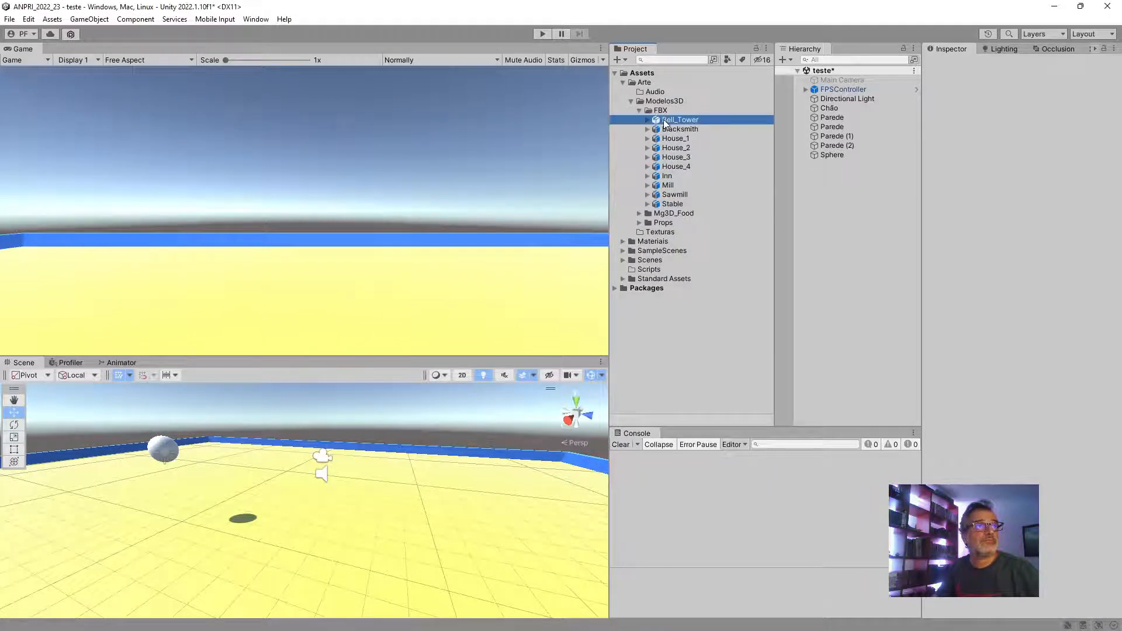
# Check the Bell_Tower, Blacksmith and House_1 models, then rename their FBX folder to Buildings and collapse it
pyautogui.moveTo(1072, 542); pyautogui.dragTo(1014, 447)
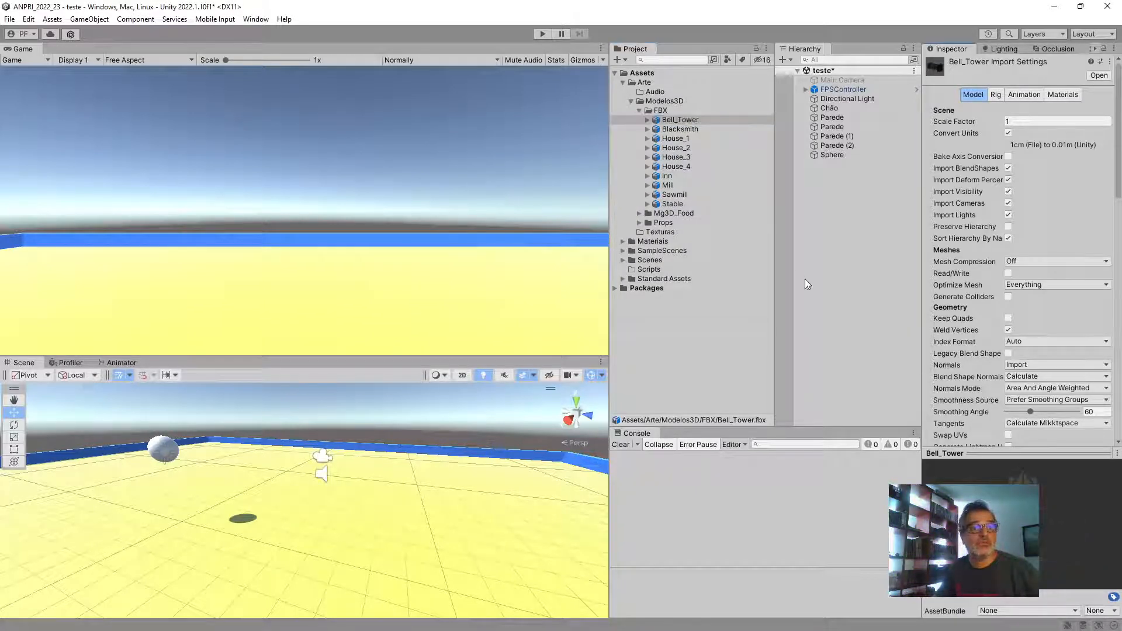
pyautogui.click(679, 129)
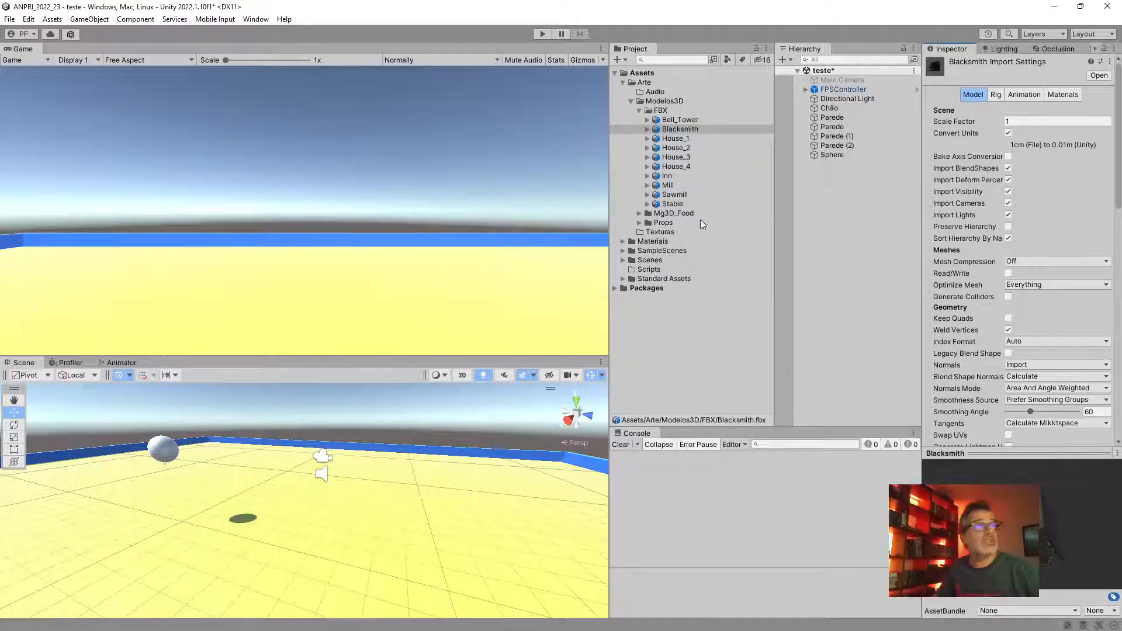
pyautogui.click(685, 138)
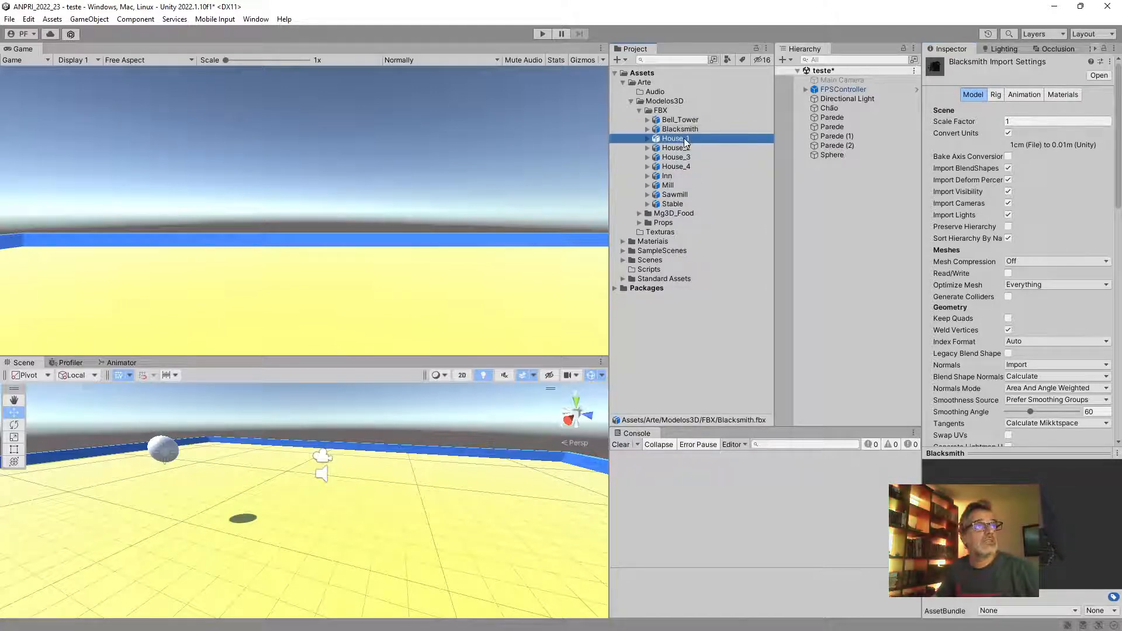
pyautogui.click(660, 111)
pyautogui.click(667, 113)
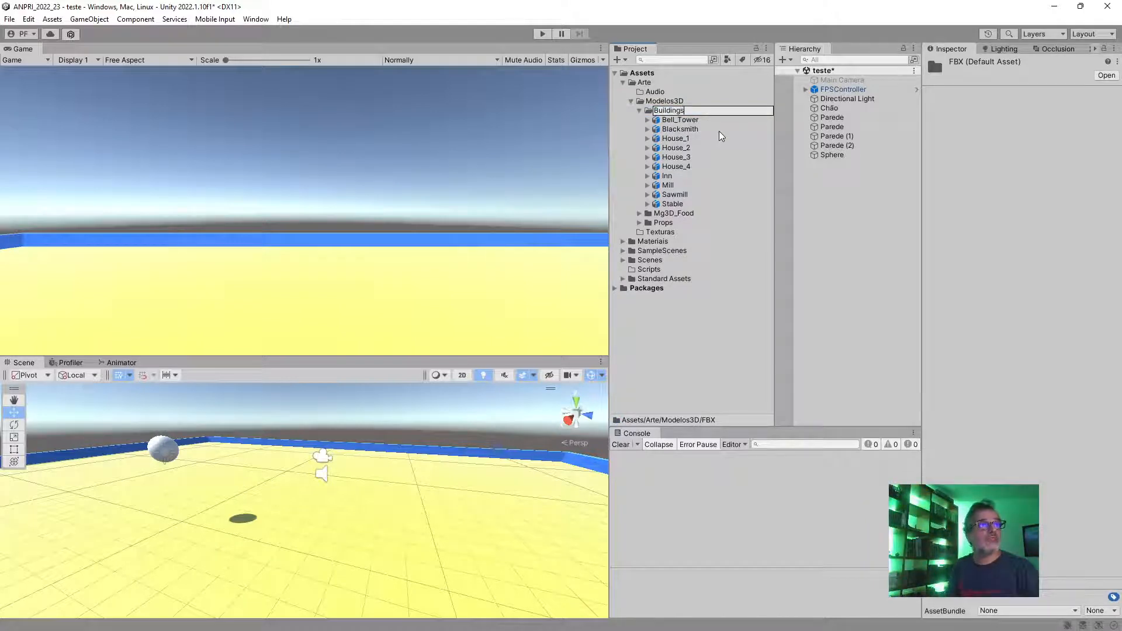
pyautogui.press('Return')
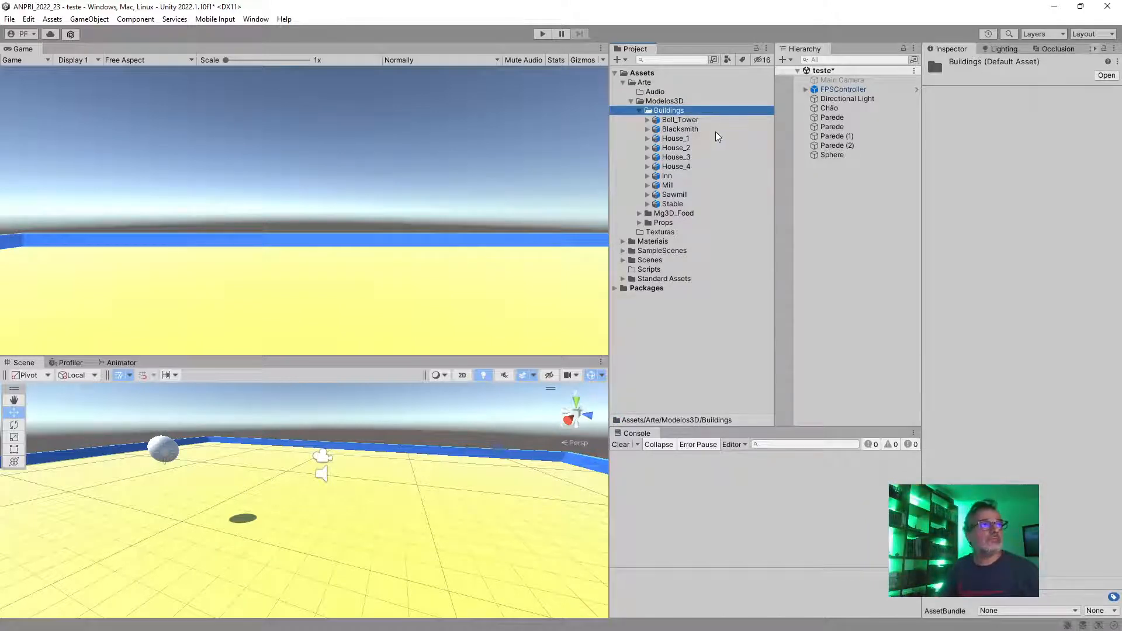
pyautogui.click(640, 111)
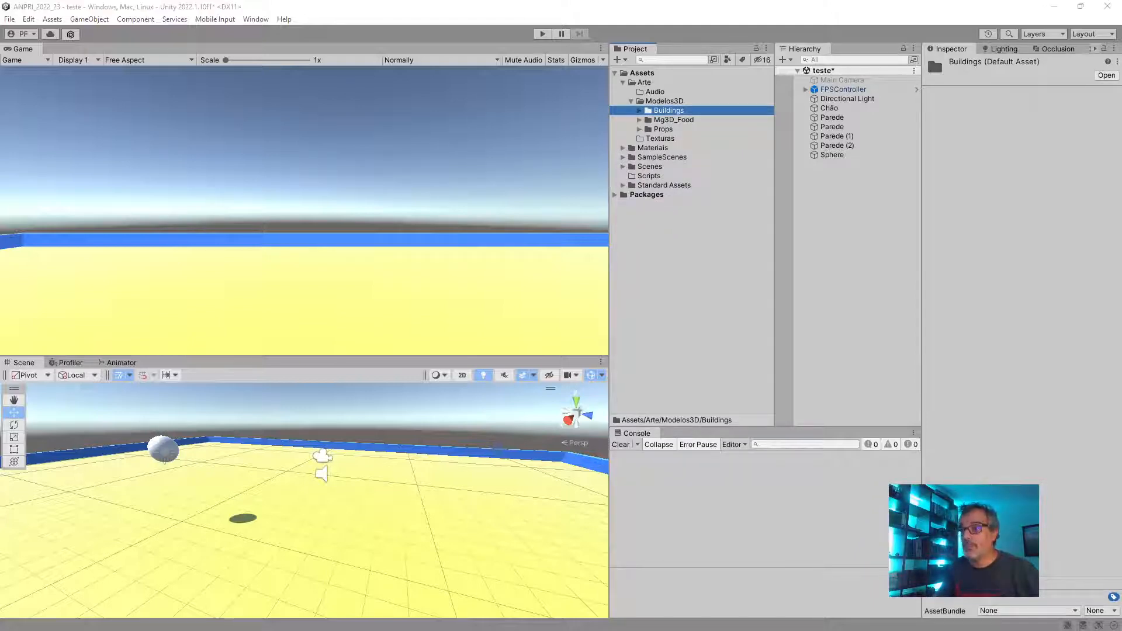
# Import the extracted characters FBX folder from File Explorer into Modelos3D and rename it to Characters
pyautogui.moveTo(1121, 153); pyautogui.dragTo(894, 153)
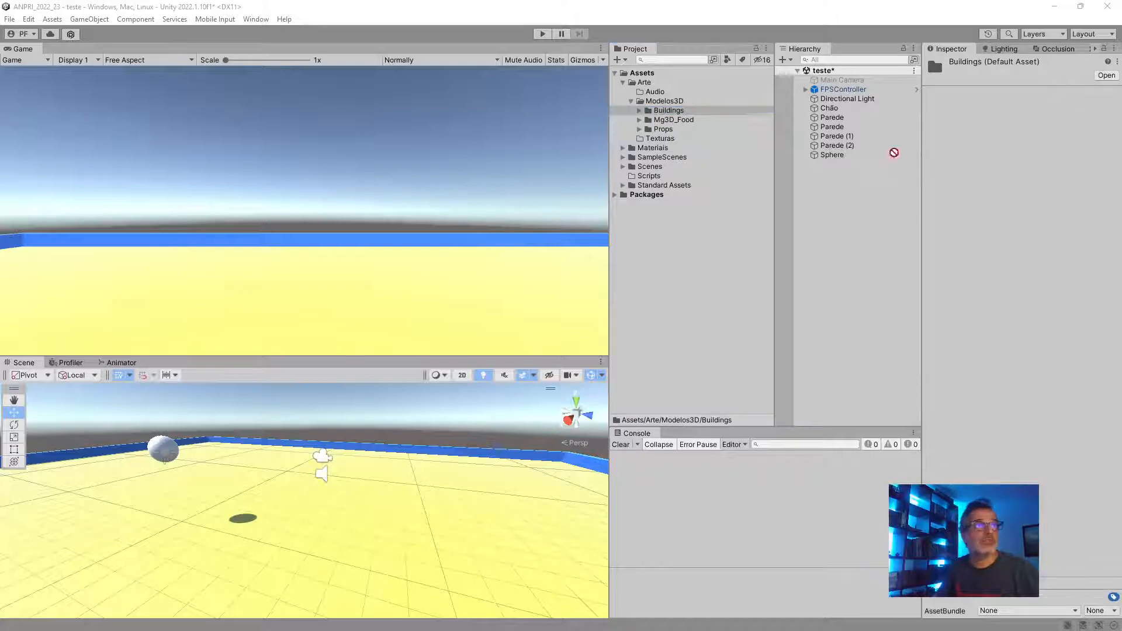
pyautogui.moveTo(680, 108); pyautogui.dragTo(667, 101)
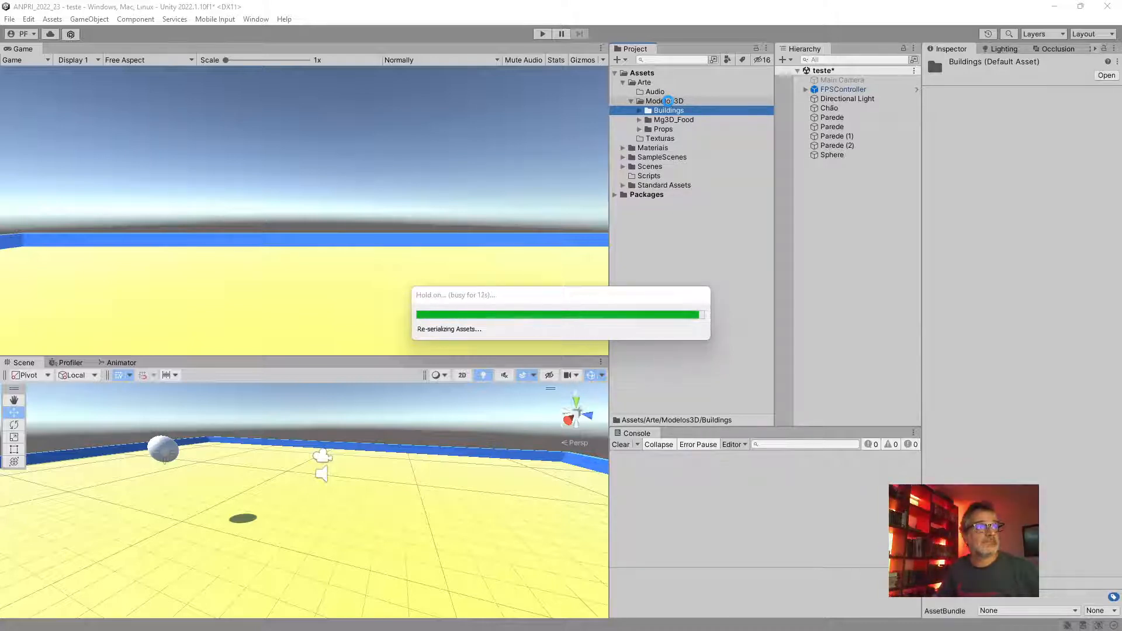
pyautogui.click(660, 120)
pyautogui.click(660, 122)
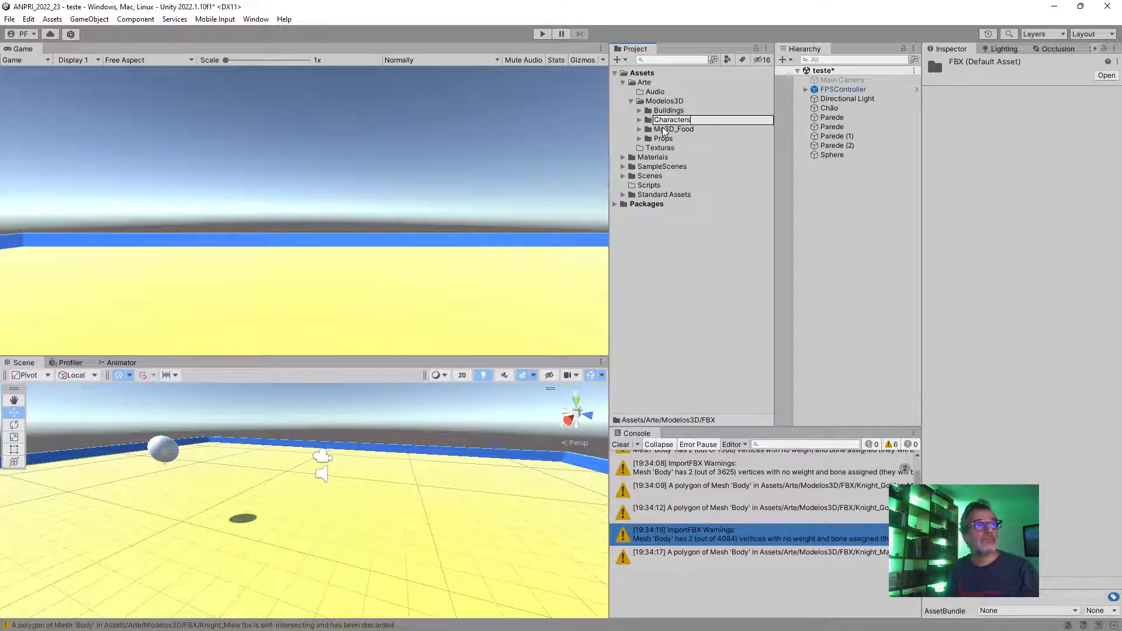
pyautogui.press('Return')
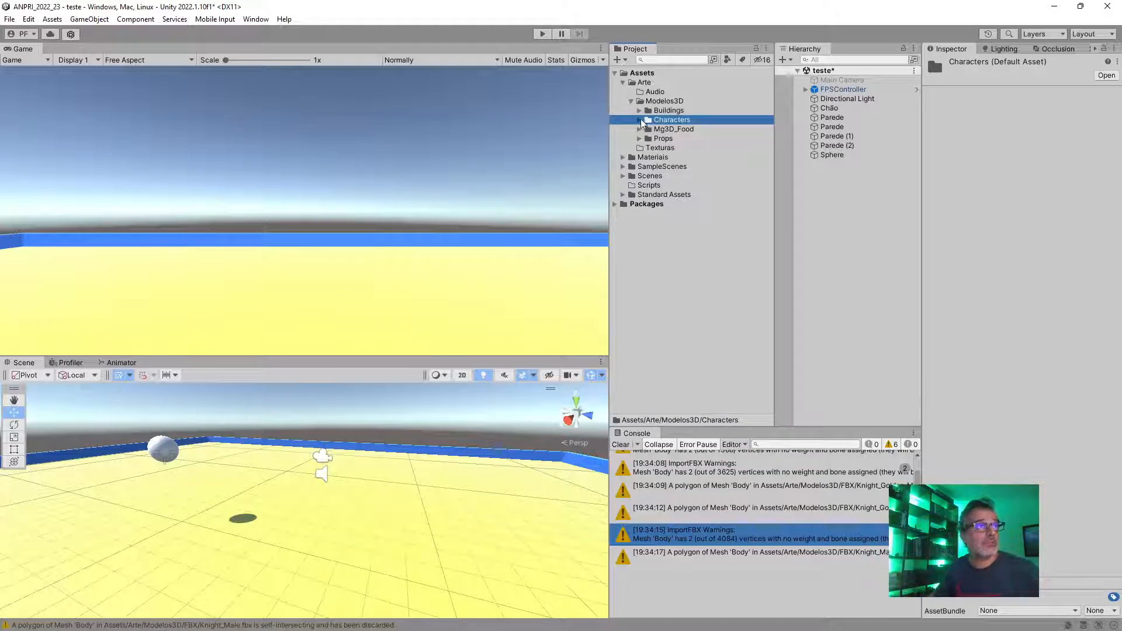
# Clear the console and examine the Characters models BlueSoldier_Female and Casual3_Female, previewing the latter's one-handed shoot and SwordSlash animations
pyautogui.click(640, 120)
pyautogui.click(620, 444)
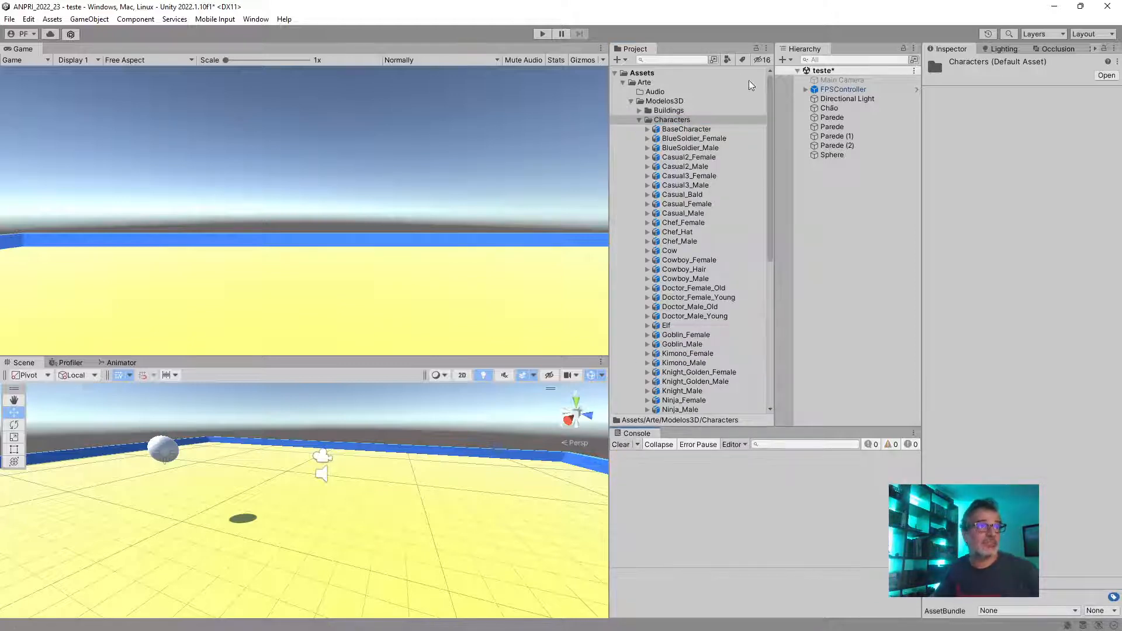
pyautogui.click(694, 138)
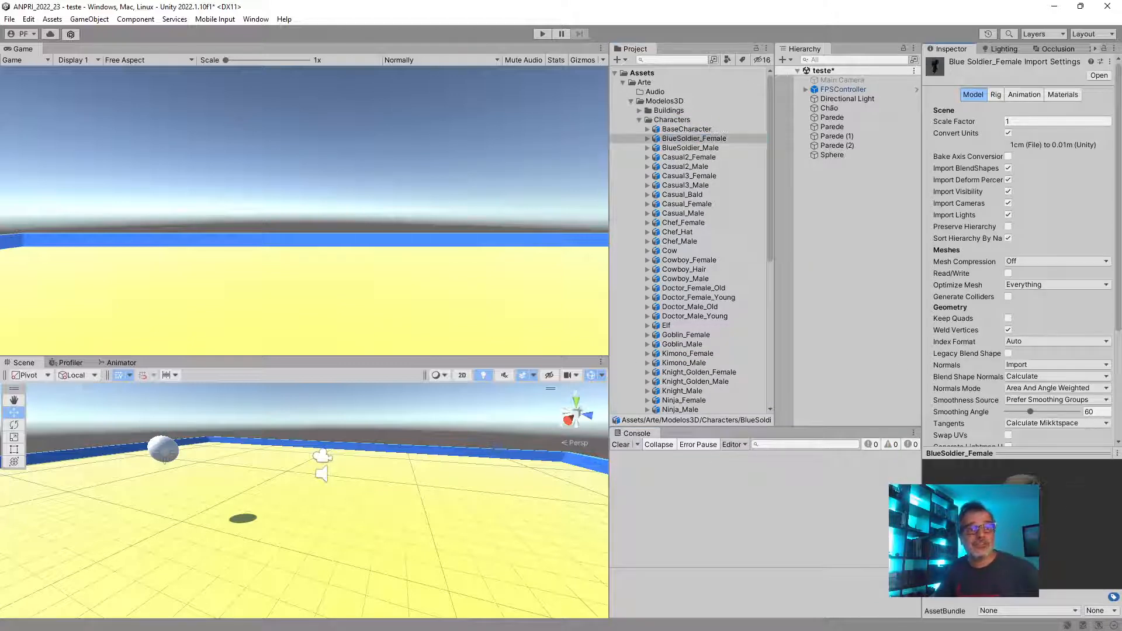
pyautogui.click(684, 175)
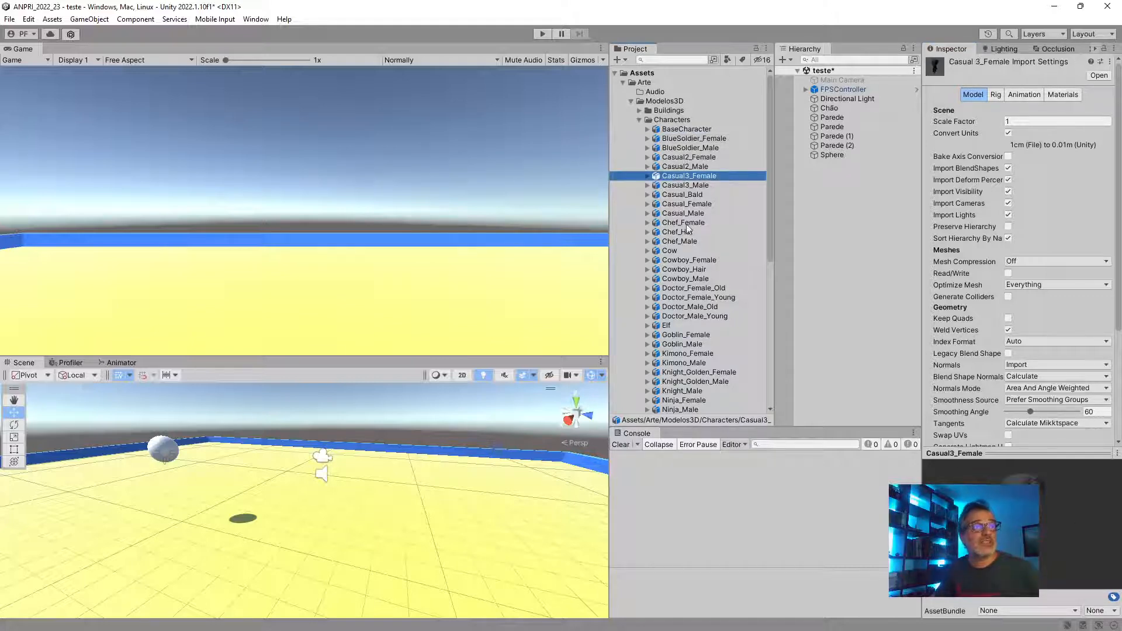
pyautogui.click(648, 176)
pyautogui.click(687, 270)
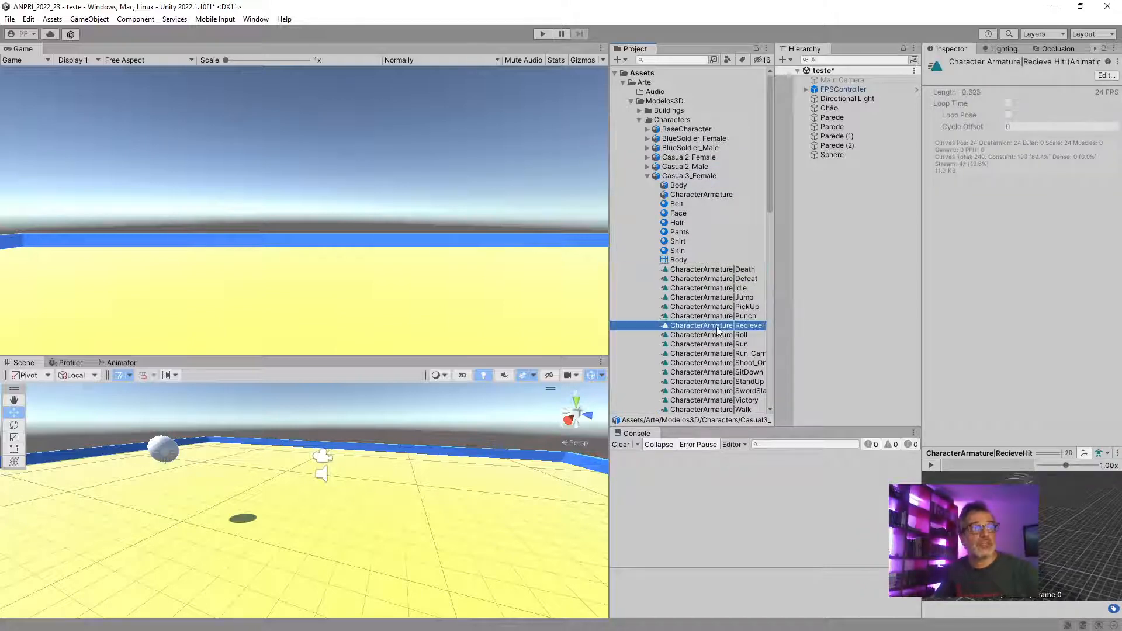
pyautogui.click(714, 363)
pyautogui.click(931, 465)
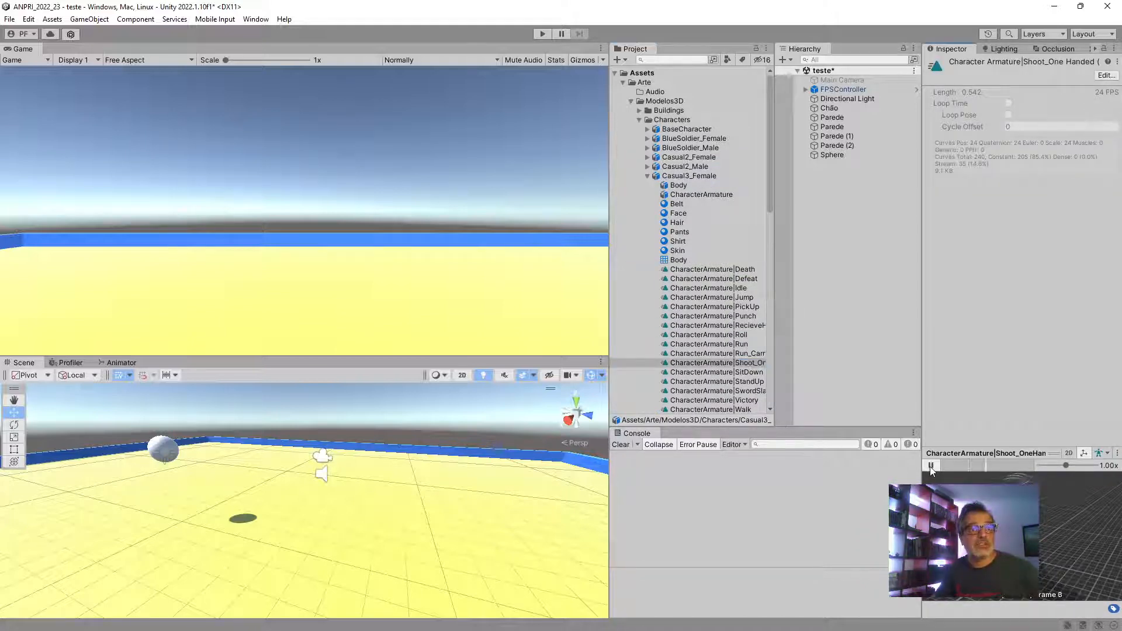
pyautogui.click(718, 391)
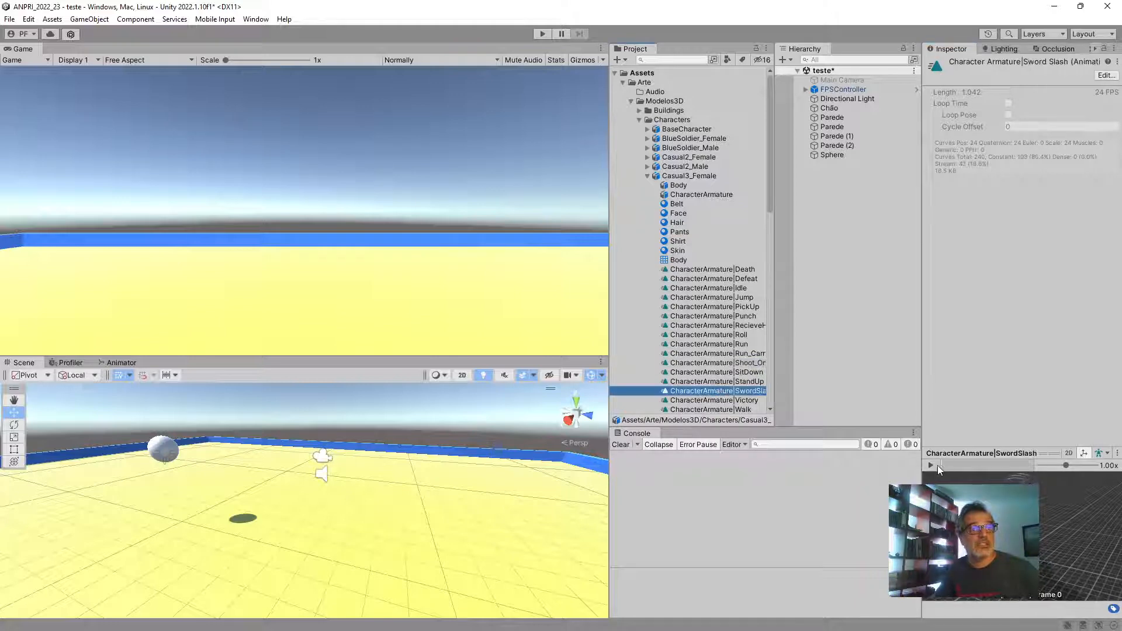
pyautogui.click(930, 465)
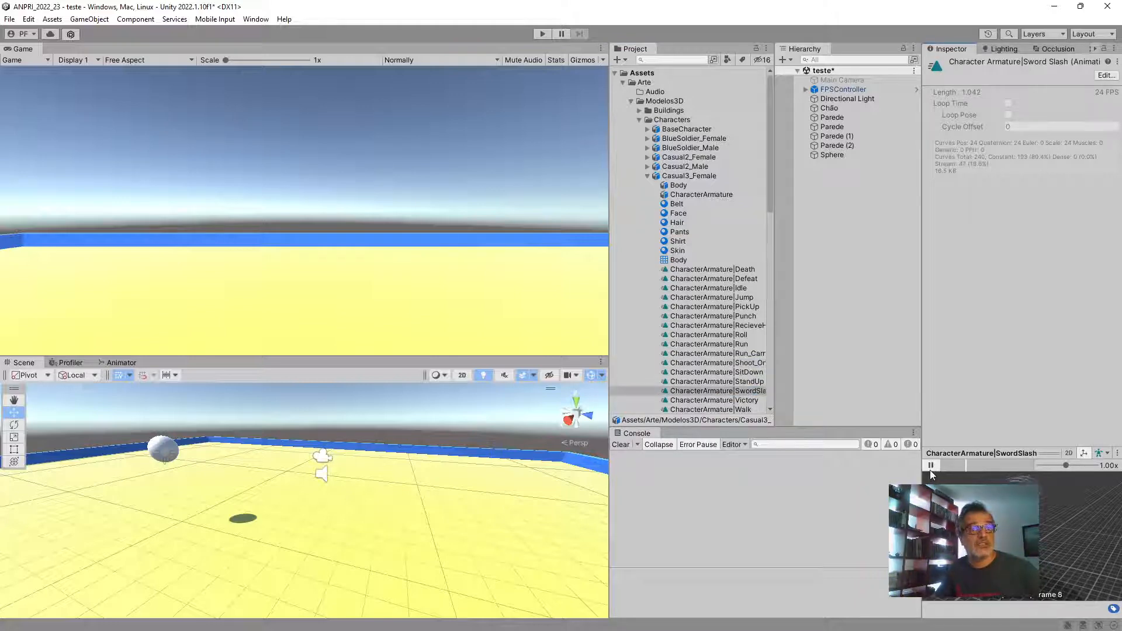
pyautogui.click(646, 175)
pyautogui.click(639, 119)
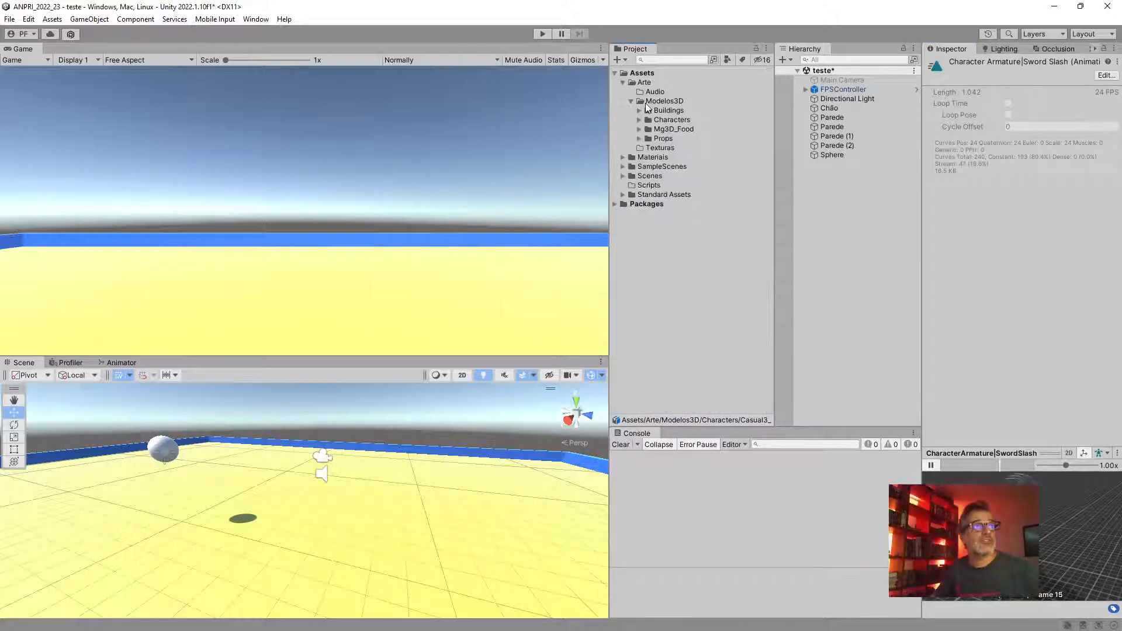
pyautogui.click(930, 465)
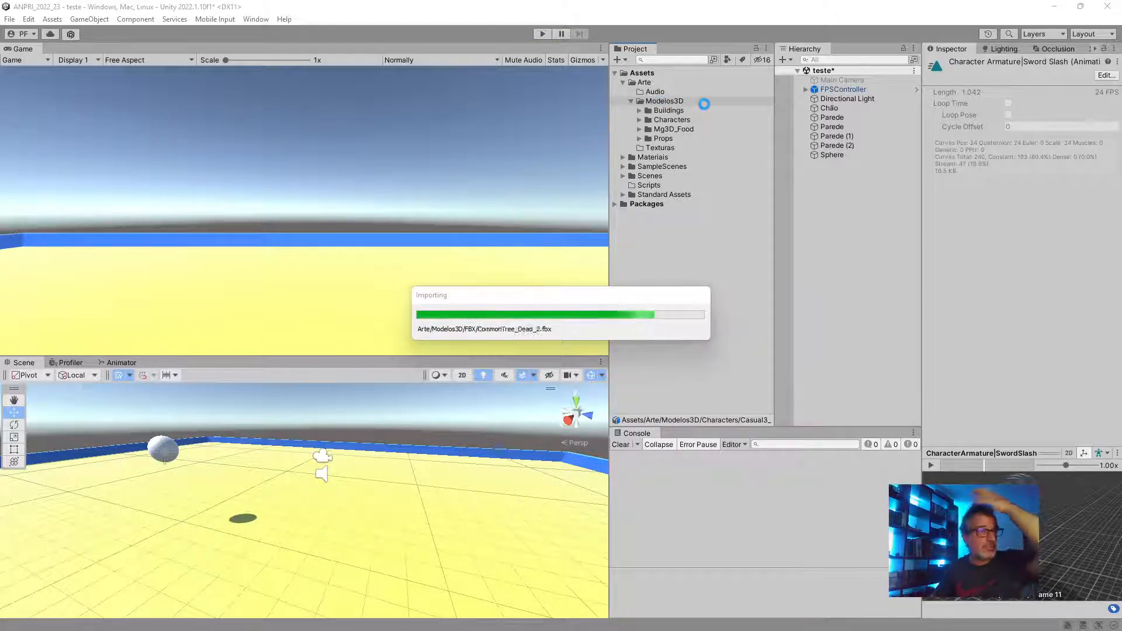
# Rename the imported nature FBX folder in Modelos3D to Natureza
pyautogui.click(661, 129)
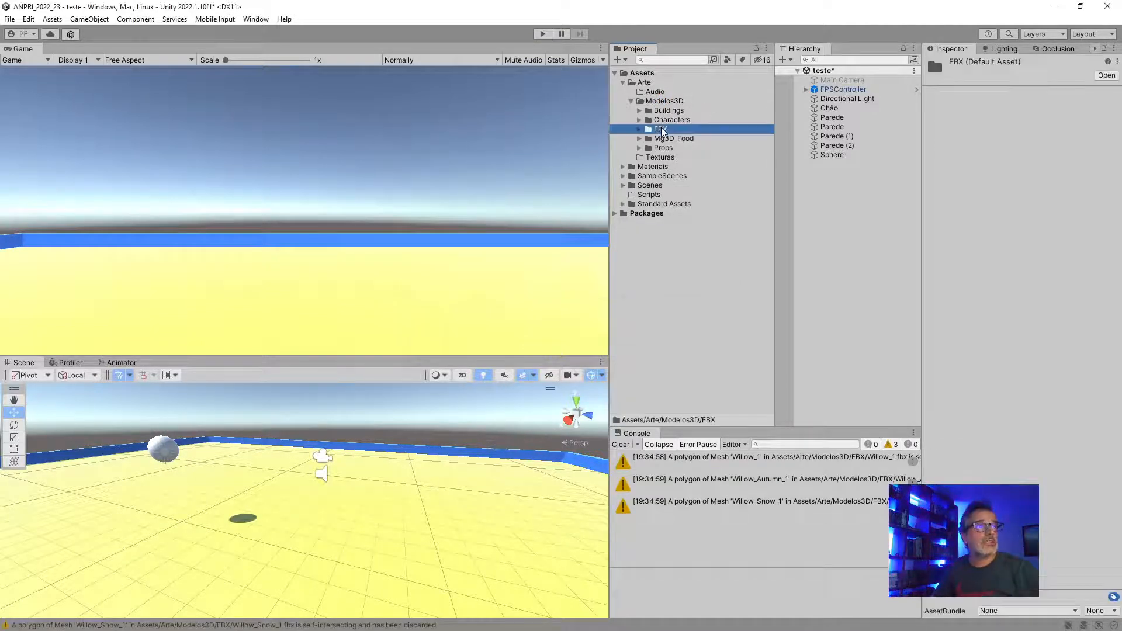
pyautogui.click(660, 130)
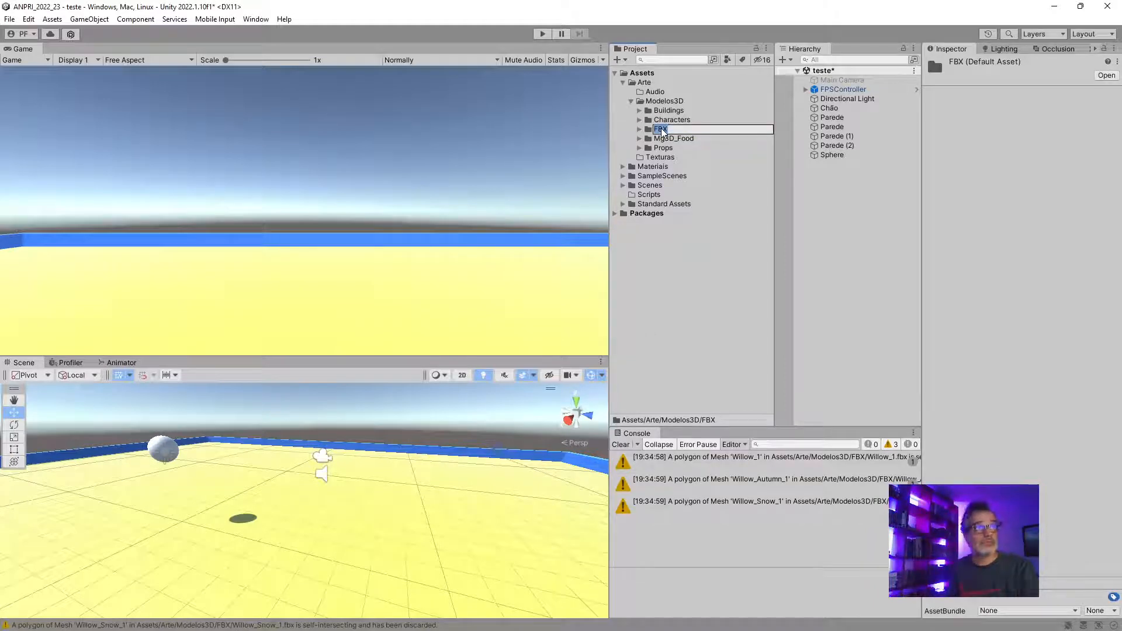
pyautogui.write('Natu')
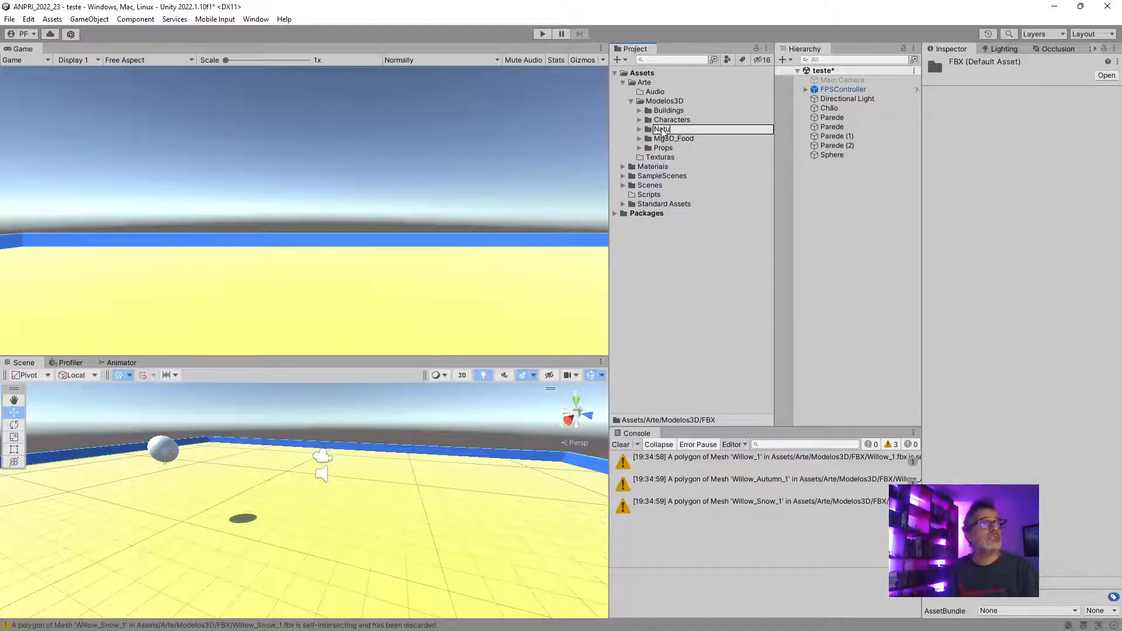
pyautogui.write('reza')
pyautogui.press('Return')
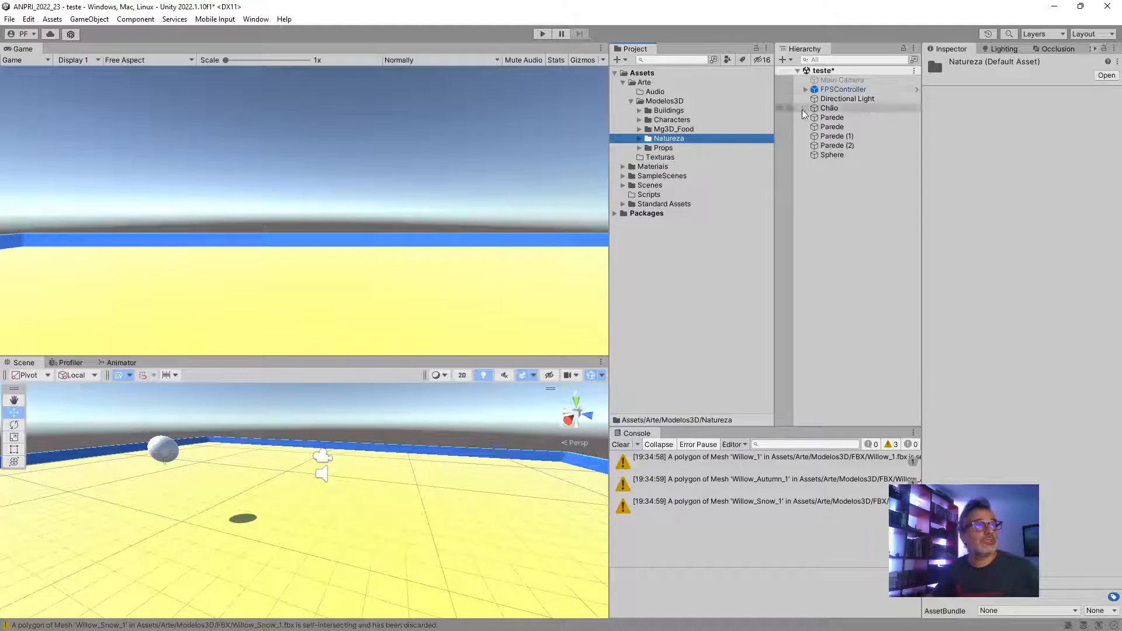
# Clear the console and examine the Natureza models, including BirchTree_Autumn_3, Bush_2, BushBerries_1, CactusFlowers_4, CommonTree_Dead_4, PineTree_Autumn_2 and Plant_2, then collapse the folder
pyautogui.click(639, 139)
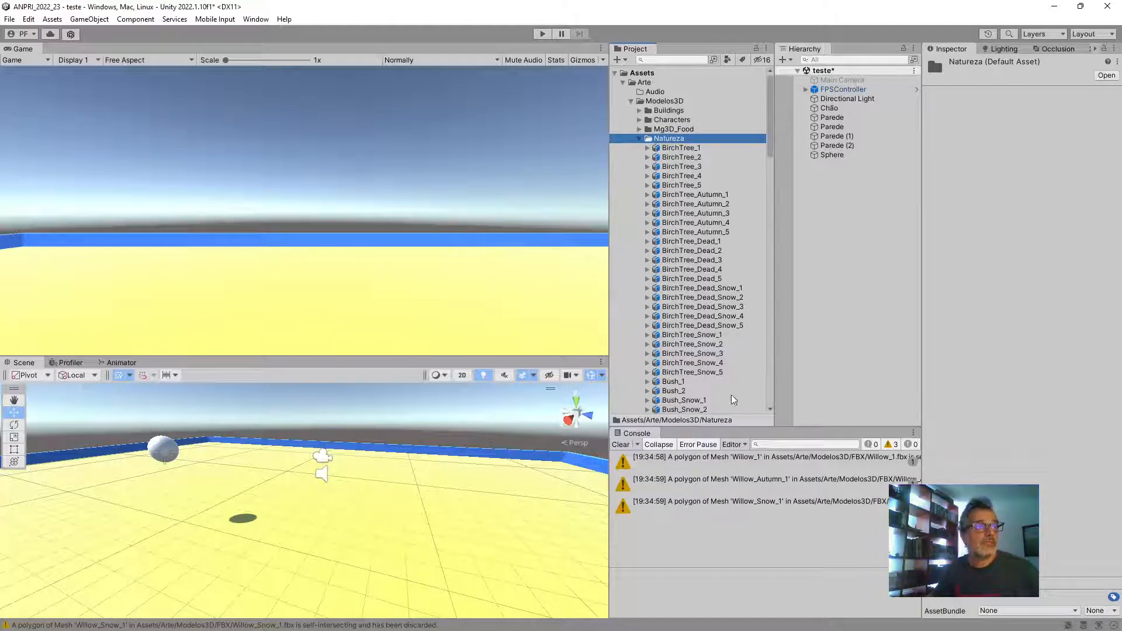
pyautogui.click(621, 444)
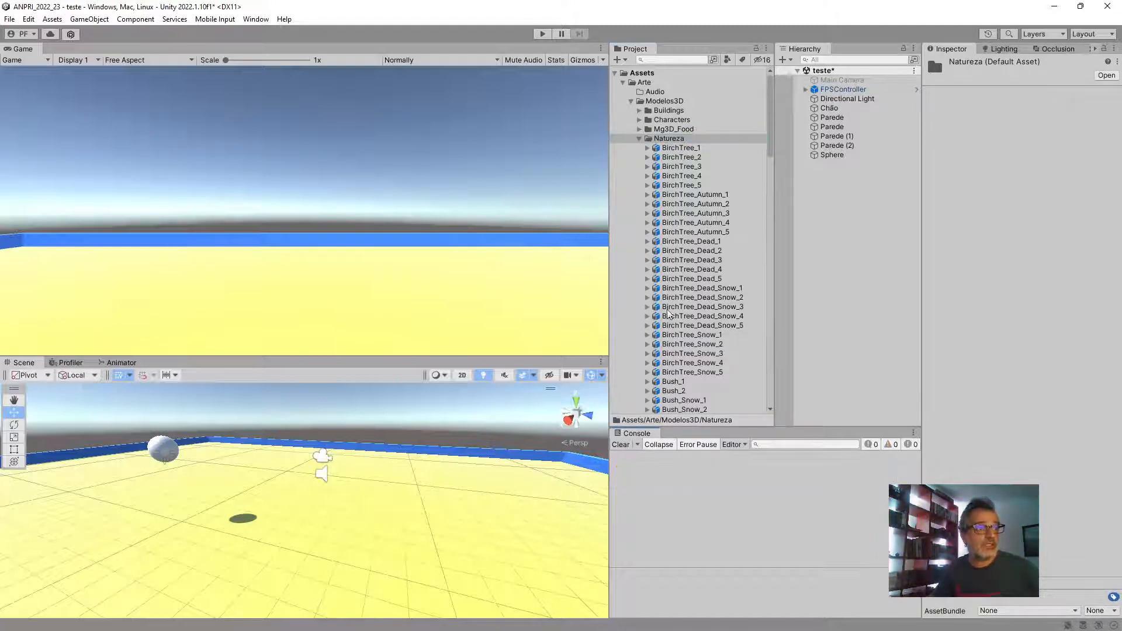
pyautogui.click(681, 148)
pyautogui.click(687, 213)
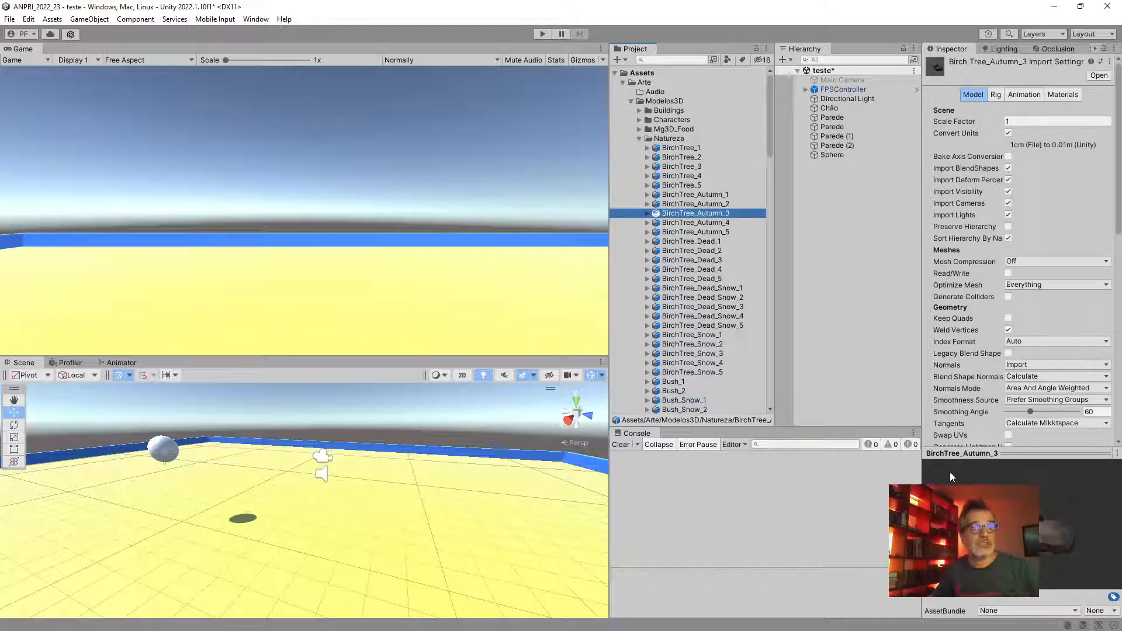
pyautogui.click(690, 325)
pyautogui.click(674, 391)
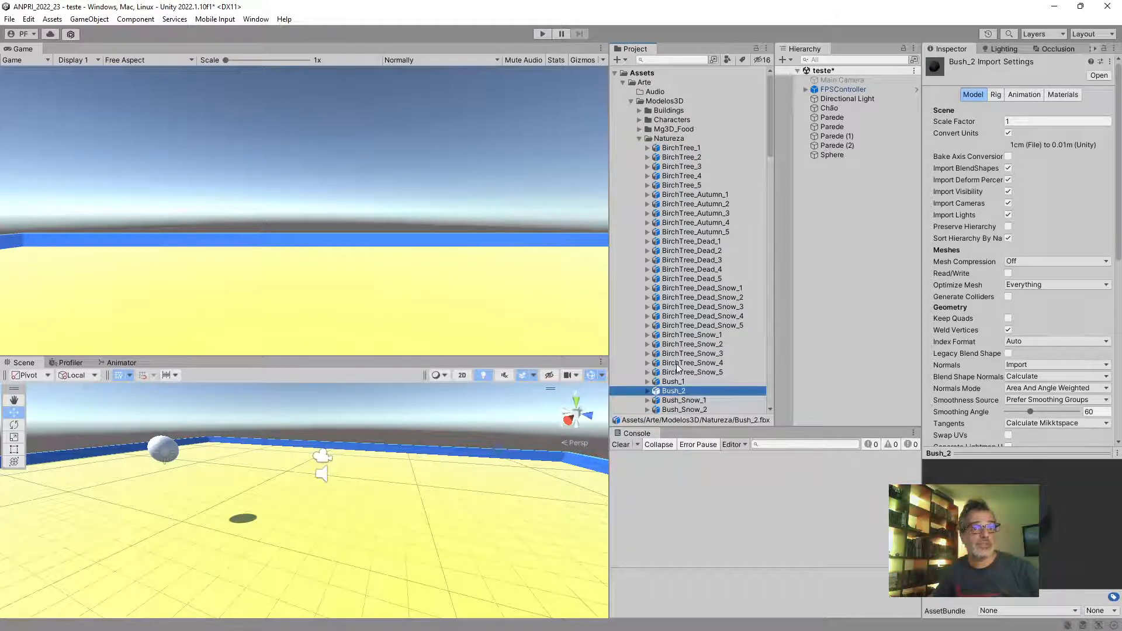
pyautogui.scroll(-3, 679, 369)
pyautogui.click(681, 314)
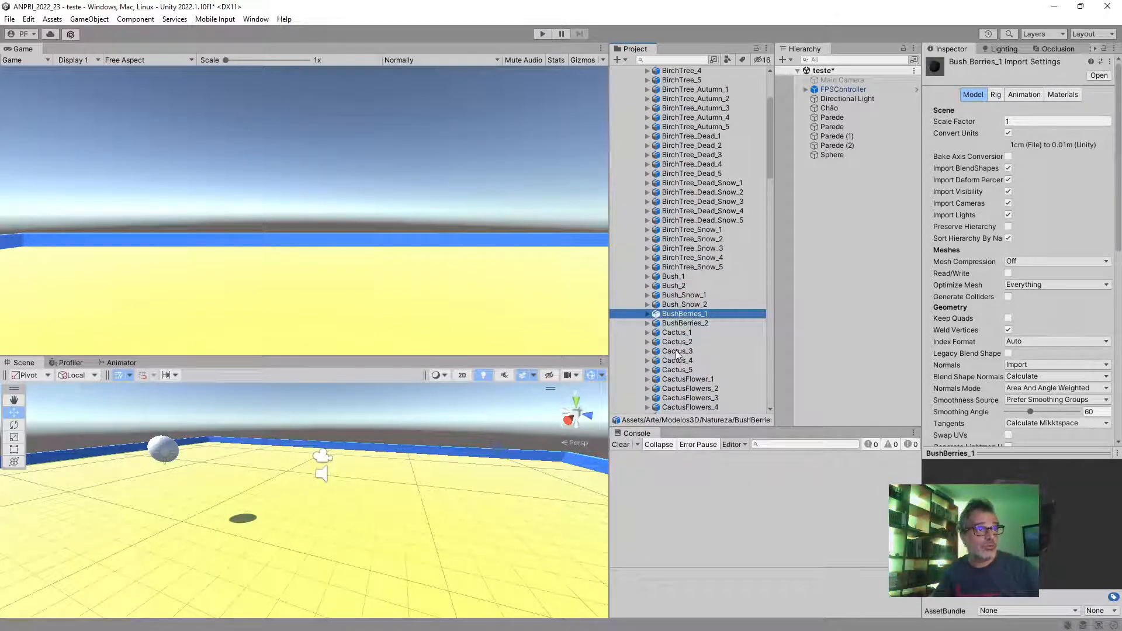
pyautogui.click(677, 351)
pyautogui.scroll(-2, 678, 353)
pyautogui.click(681, 338)
pyautogui.scroll(-1, 682, 359)
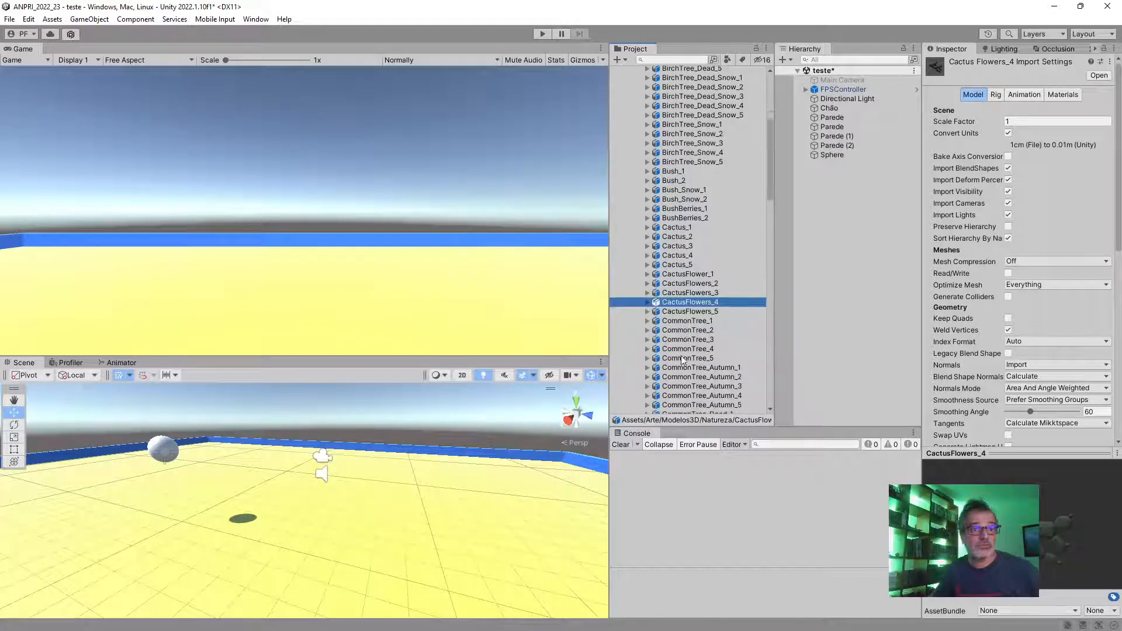
pyautogui.click(683, 331)
pyautogui.scroll(-3, 679, 379)
pyautogui.click(684, 338)
pyautogui.scroll(-5, 684, 339)
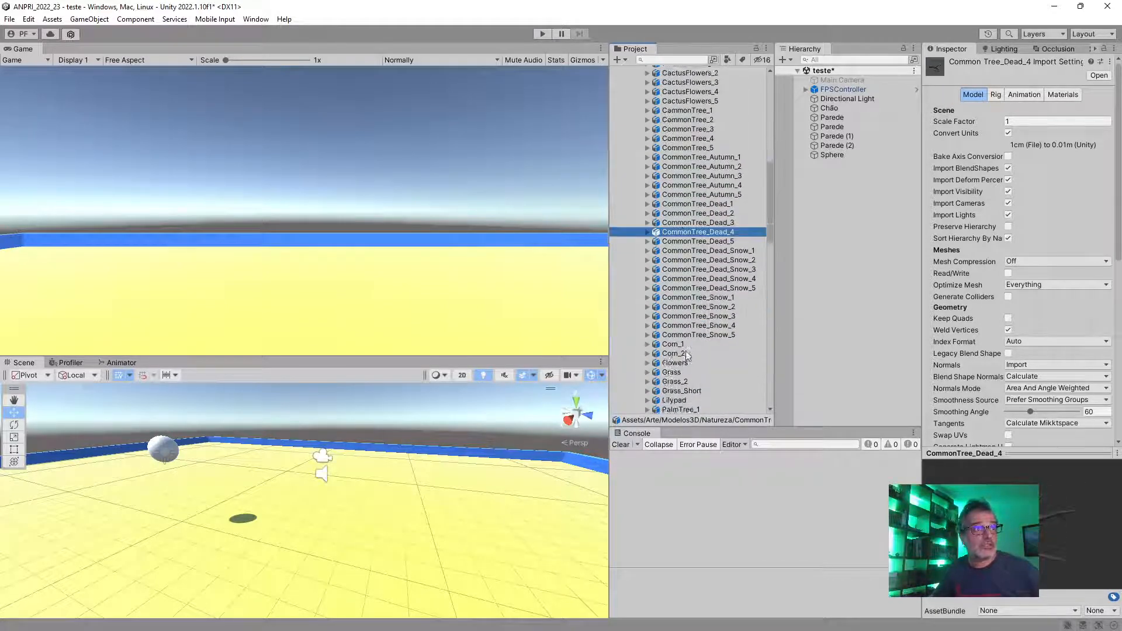
pyautogui.click(681, 338)
pyautogui.scroll(-2, 672, 367)
pyautogui.click(672, 363)
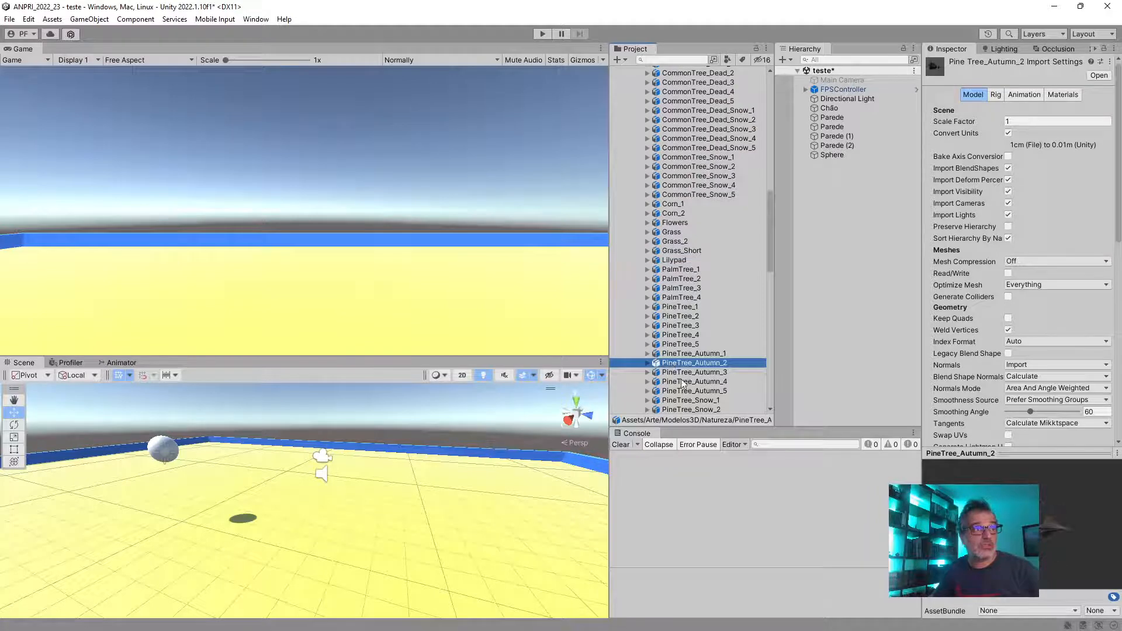
pyautogui.scroll(-3, 683, 382)
pyautogui.click(676, 351)
pyautogui.scroll(20, 688, 334)
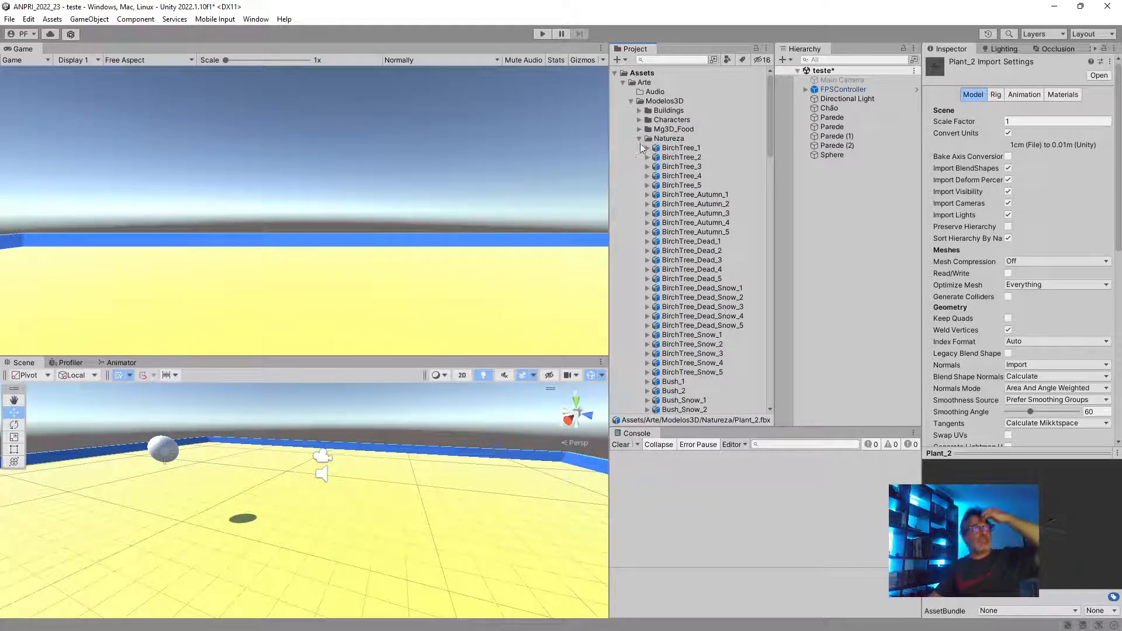
pyautogui.click(640, 138)
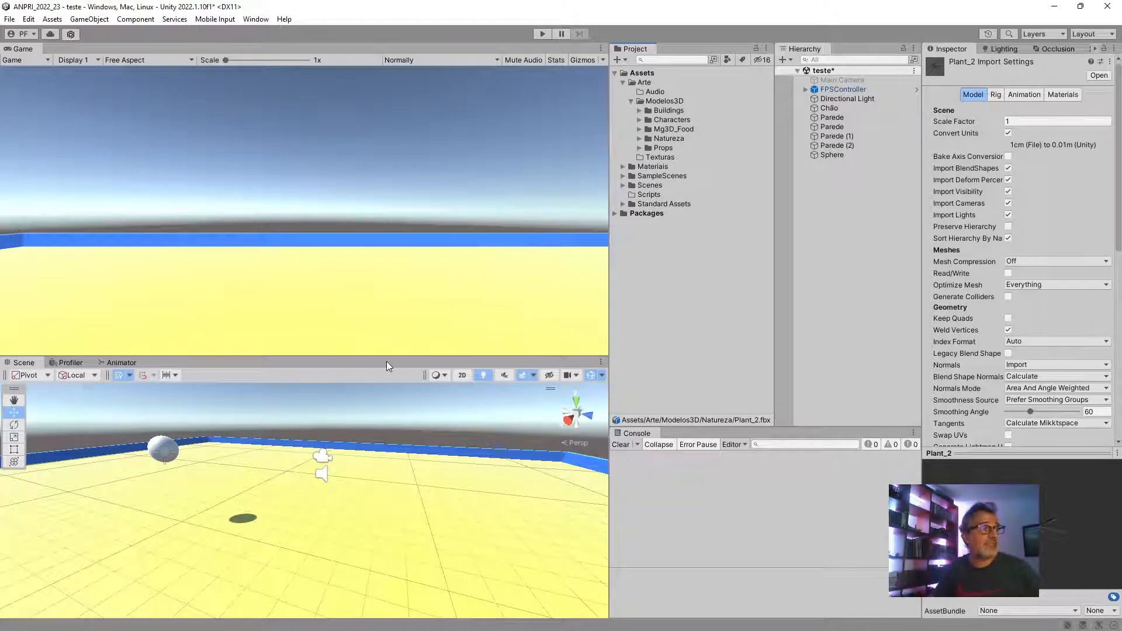
# Enlarge the Scene view and frame the whole walled floor from above
pyautogui.moveTo(388, 353); pyautogui.dragTo(388, 279)
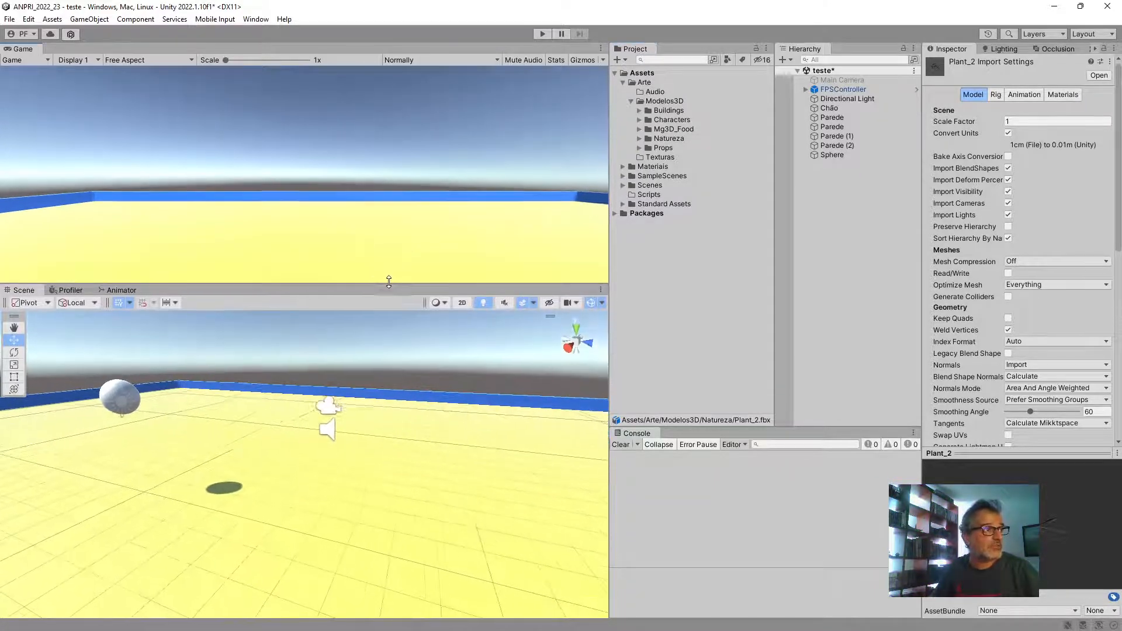
pyautogui.moveTo(391, 409); pyautogui.dragTo(291, 423, button='right')
pyautogui.scroll(-6, 292, 424)
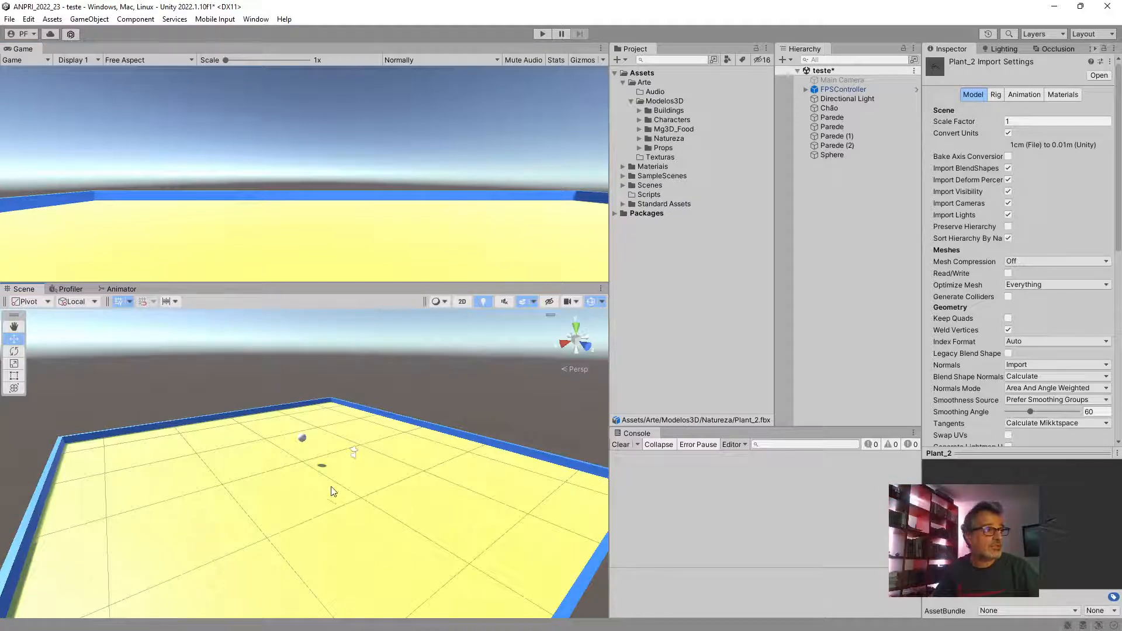
# Place the Bell_Tower model from the Buildings folder on the floor near the blue wall
pyautogui.moveTo(401, 503); pyautogui.dragTo(339, 481, button='right')
pyautogui.moveTo(342, 491); pyautogui.dragTo(340, 467, button='middle')
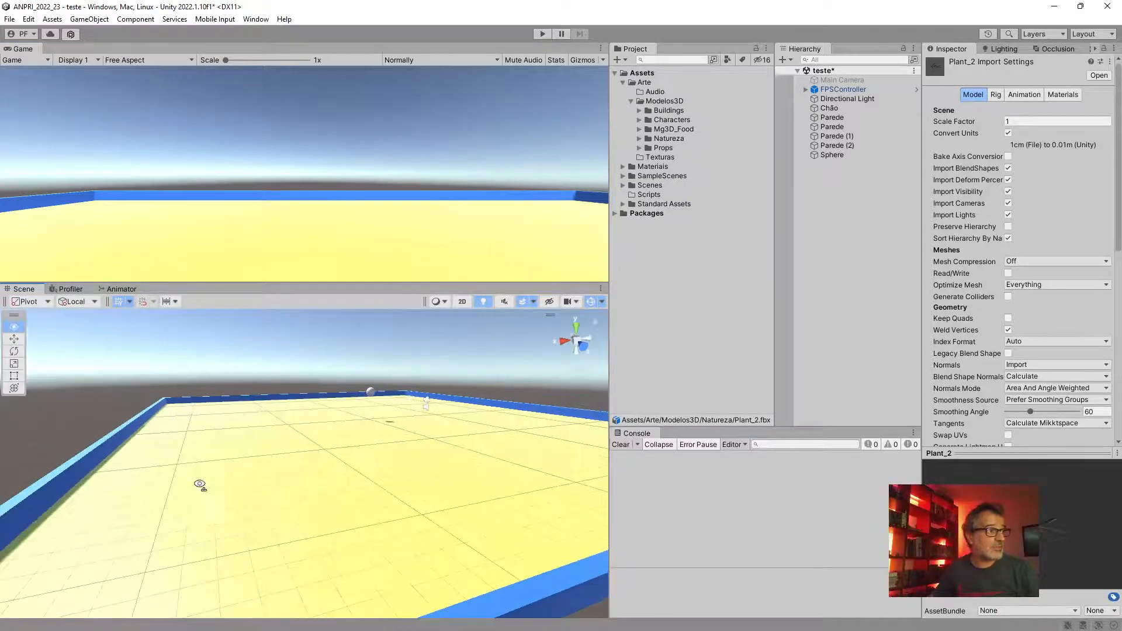
pyautogui.moveTo(202, 485); pyautogui.dragTo(292, 470, button='right')
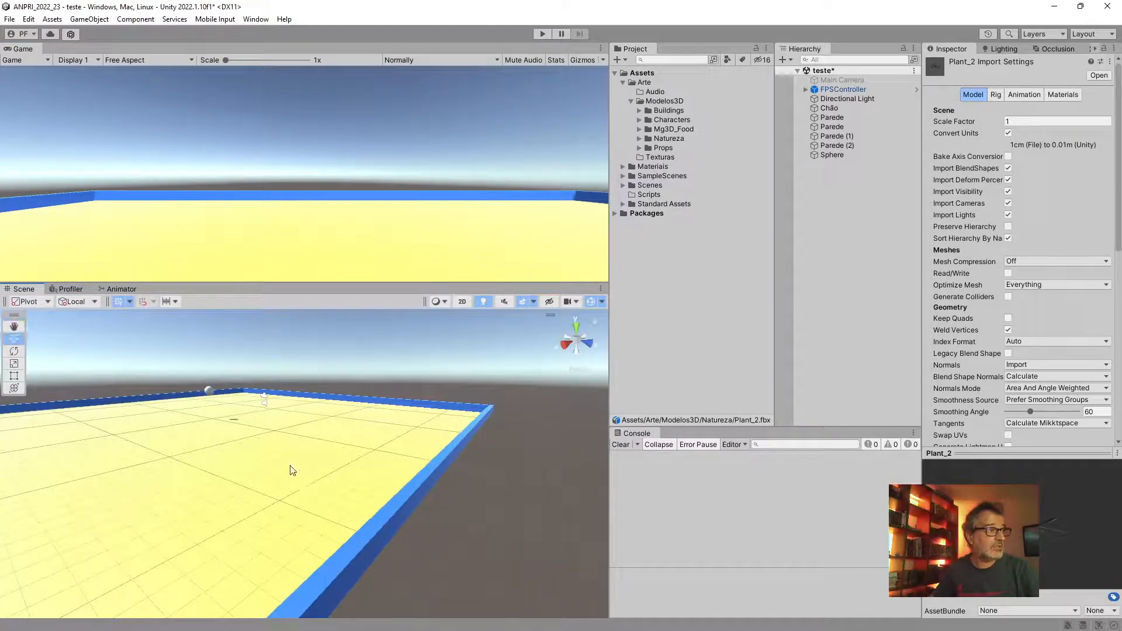
pyautogui.click(638, 110)
pyautogui.moveTo(683, 121); pyautogui.dragTo(278, 499)
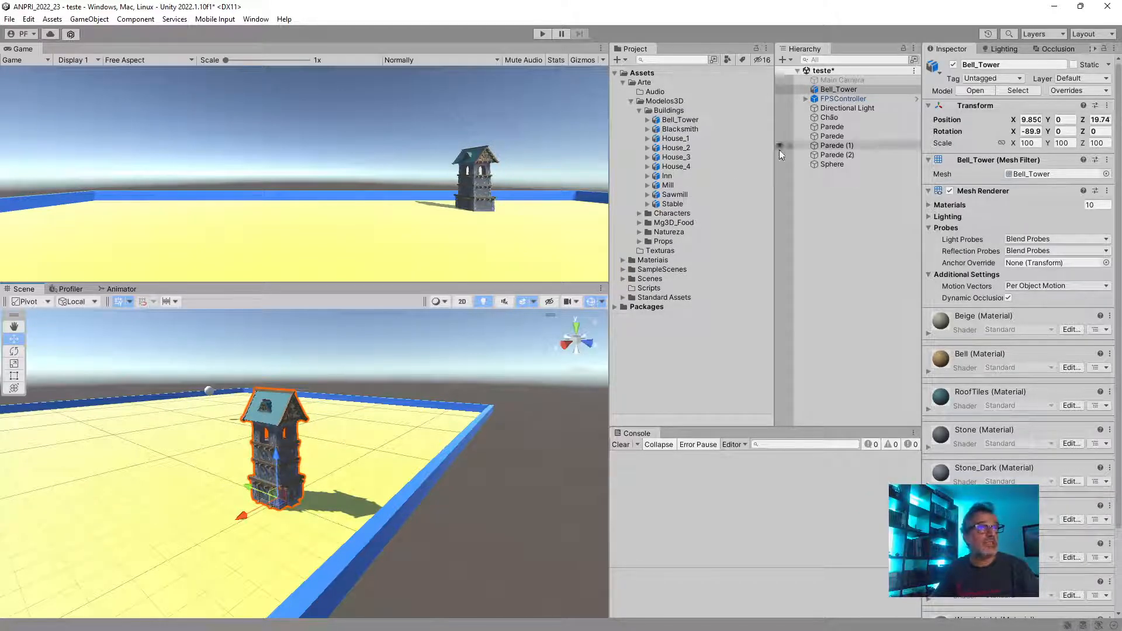
# Add a 3D cube to the scene as a size reference
pyautogui.click(840, 99)
pyautogui.moveTo(216, 408); pyautogui.dragTo(249, 434, button='right')
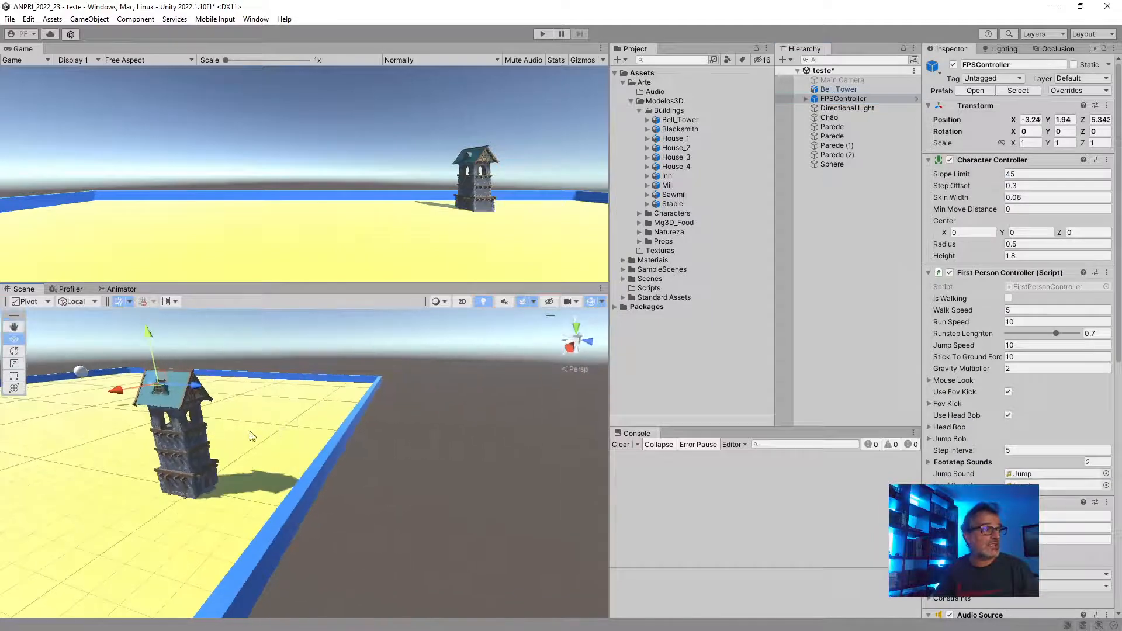
pyautogui.moveTo(248, 434); pyautogui.dragTo(290, 455, button='middle')
pyautogui.scroll(-3, 296, 464)
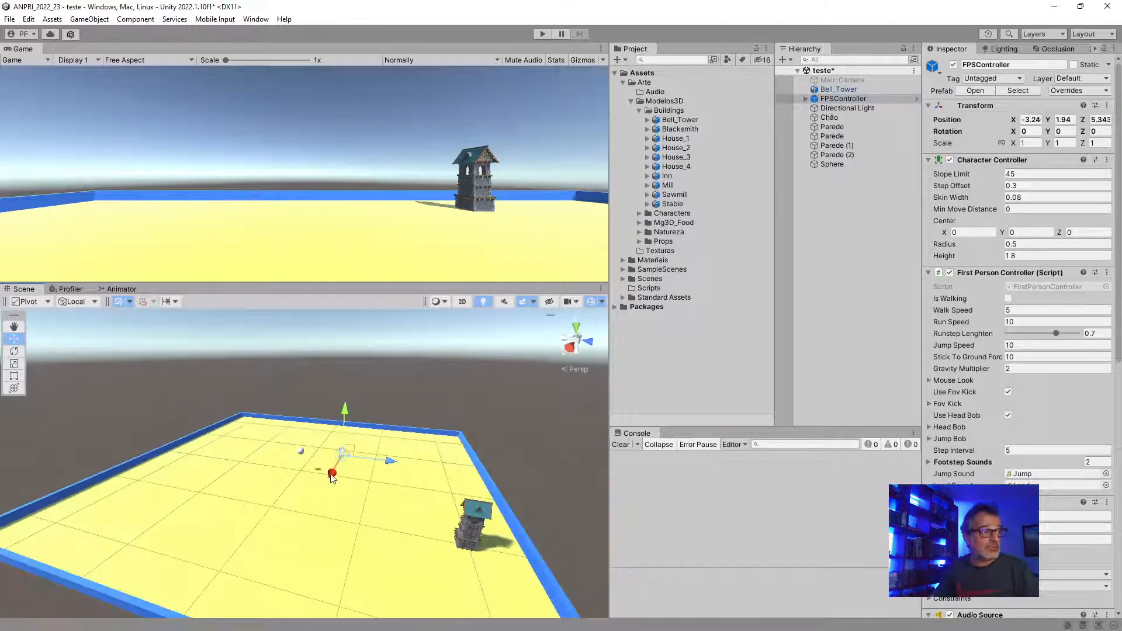
pyautogui.click(844, 203)
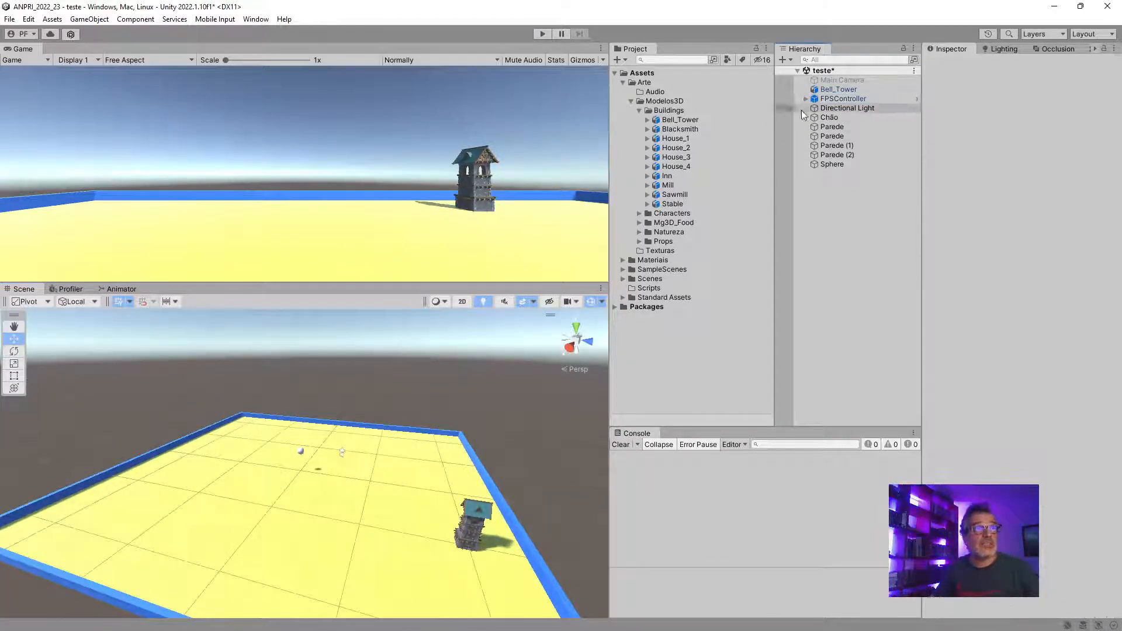
pyautogui.click(783, 60)
pyautogui.moveTo(813, 100)
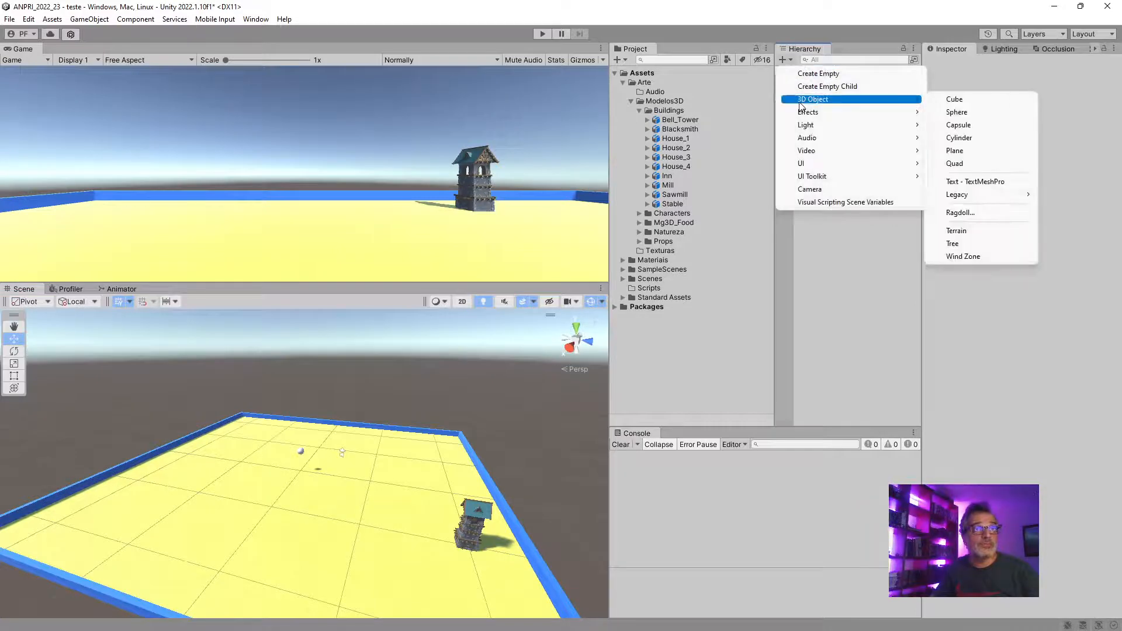
pyautogui.click(952, 99)
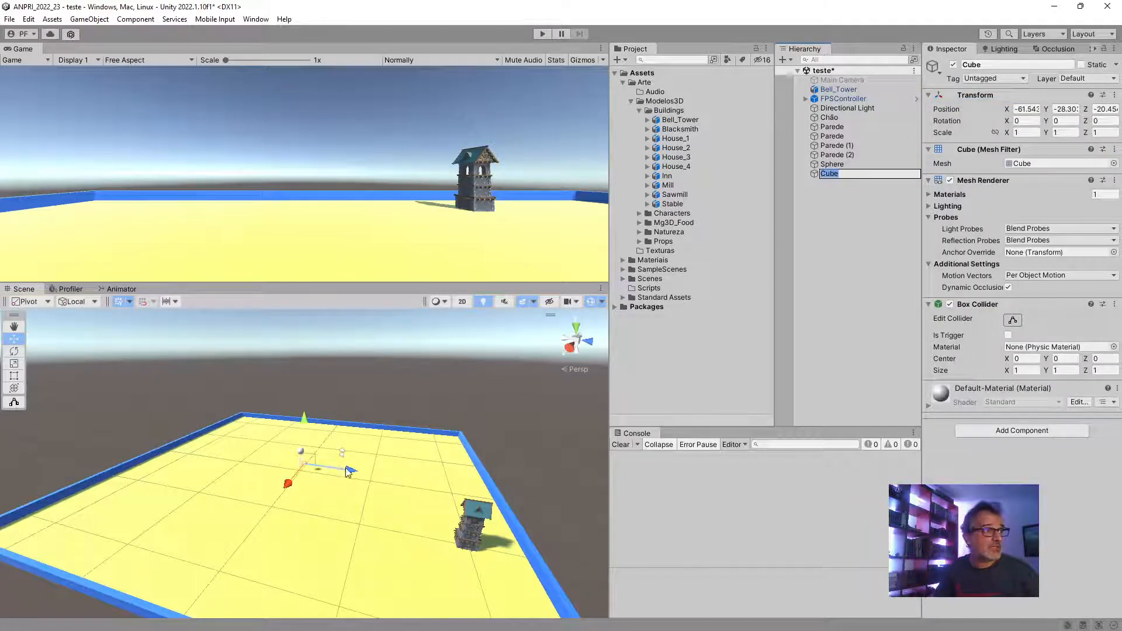
# Reset the cube's transform and move it beside the Bell_Tower, to about X 8.83, Z 17.19
pyautogui.moveTo(350, 469); pyautogui.dragTo(381, 571)
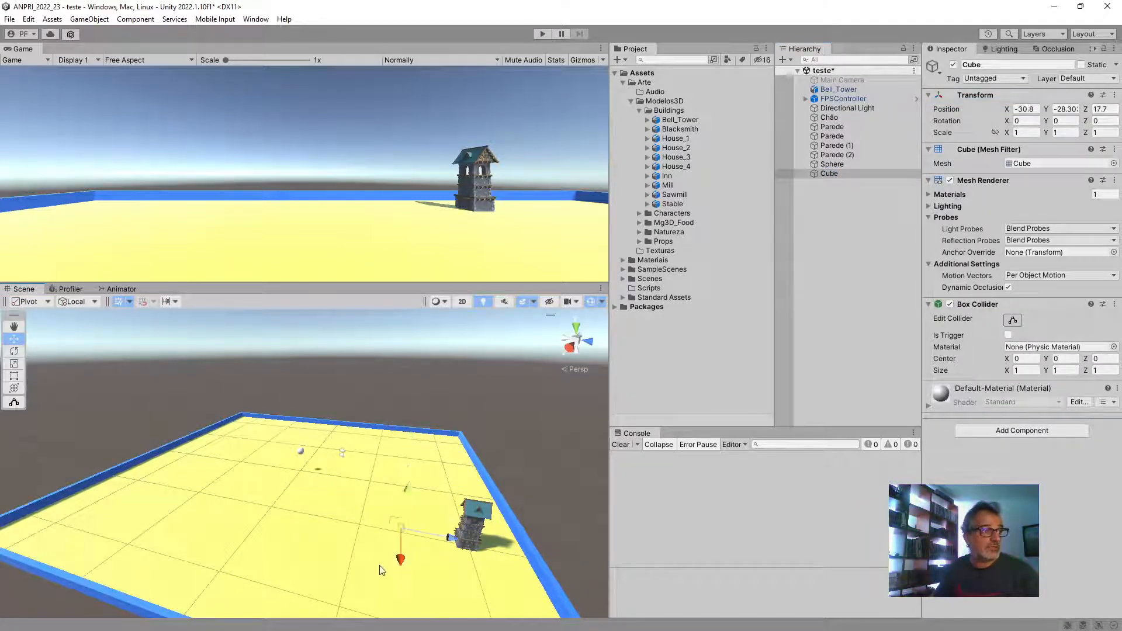
pyautogui.moveTo(453, 544); pyautogui.dragTo(474, 414)
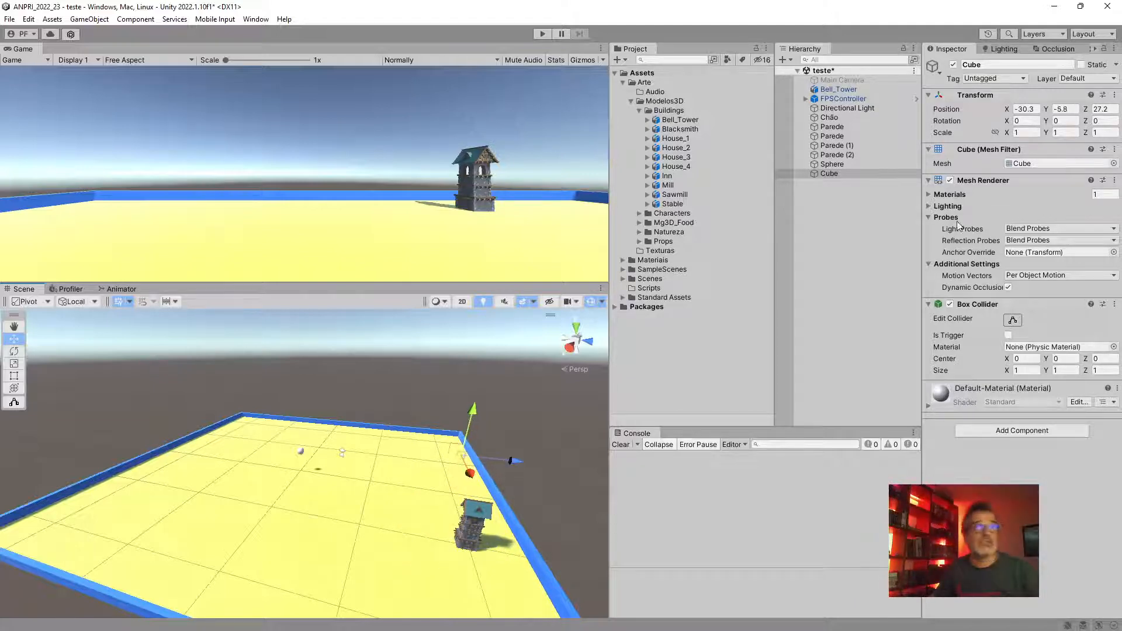
pyautogui.click(1114, 94)
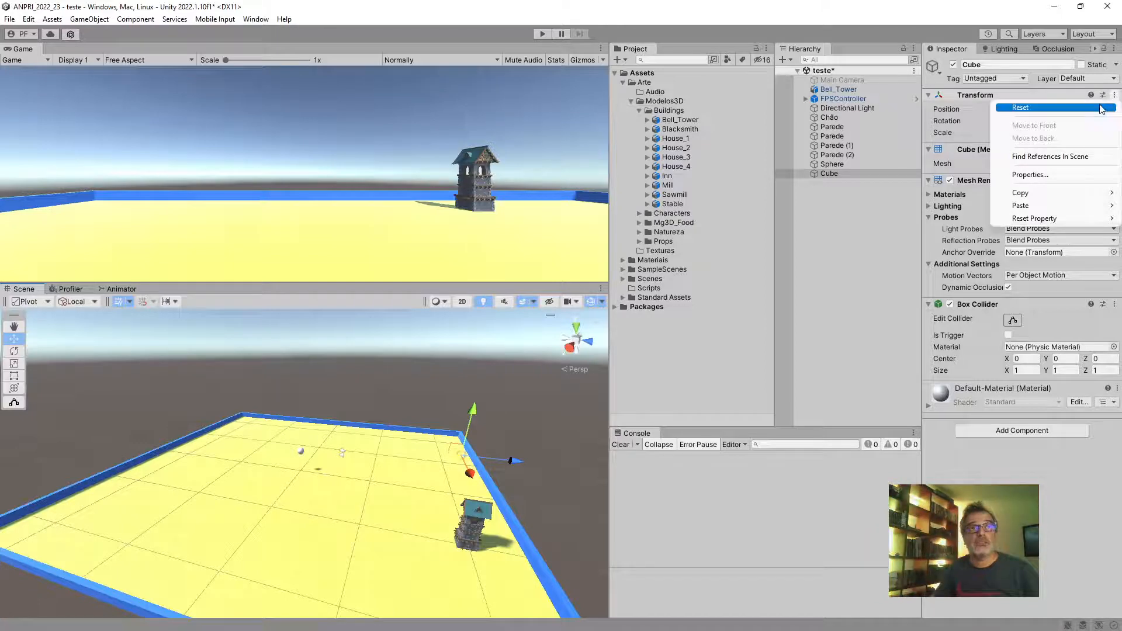
pyautogui.click(1046, 105)
pyautogui.moveTo(283, 493); pyautogui.dragTo(254, 533)
pyautogui.moveTo(319, 510); pyautogui.dragTo(447, 485)
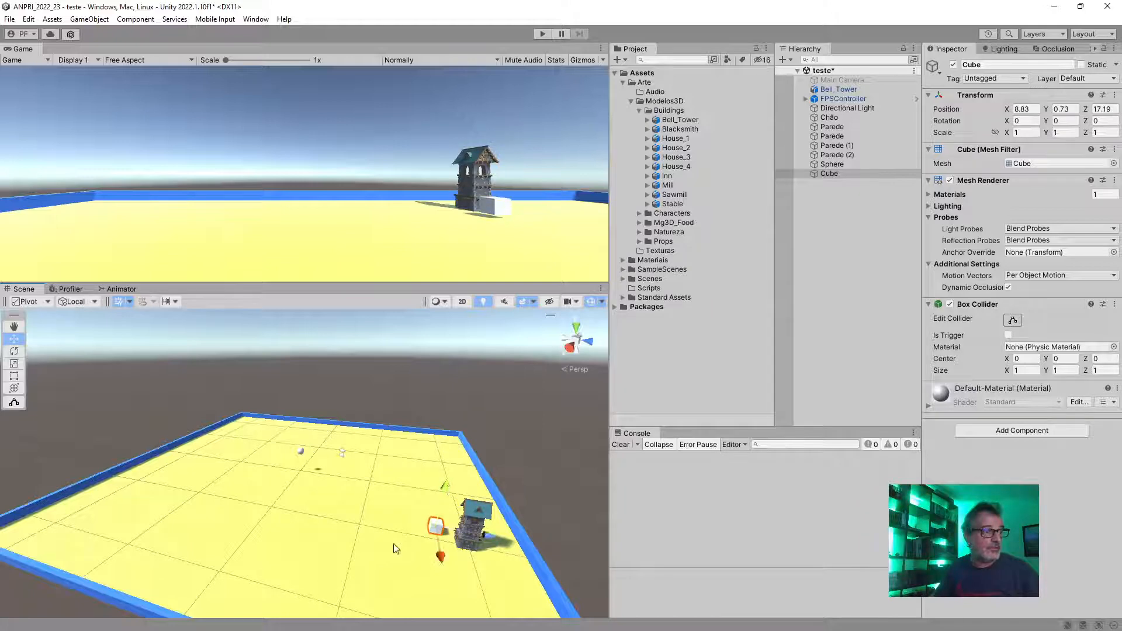
# Set the cube's Y scale to 2 and rest it on the floor at about Y 1.05
pyautogui.scroll(8, 395, 545)
pyautogui.moveTo(396, 545); pyautogui.dragTo(298, 559, button='middle')
pyautogui.keyDown('alt'); pyautogui.moveTo(298, 559); pyautogui.dragTo(456, 554); pyautogui.keyUp('alt')
pyautogui.moveTo(456, 553); pyautogui.dragTo(419, 542, button='middle')
pyautogui.scroll(5, 439, 558)
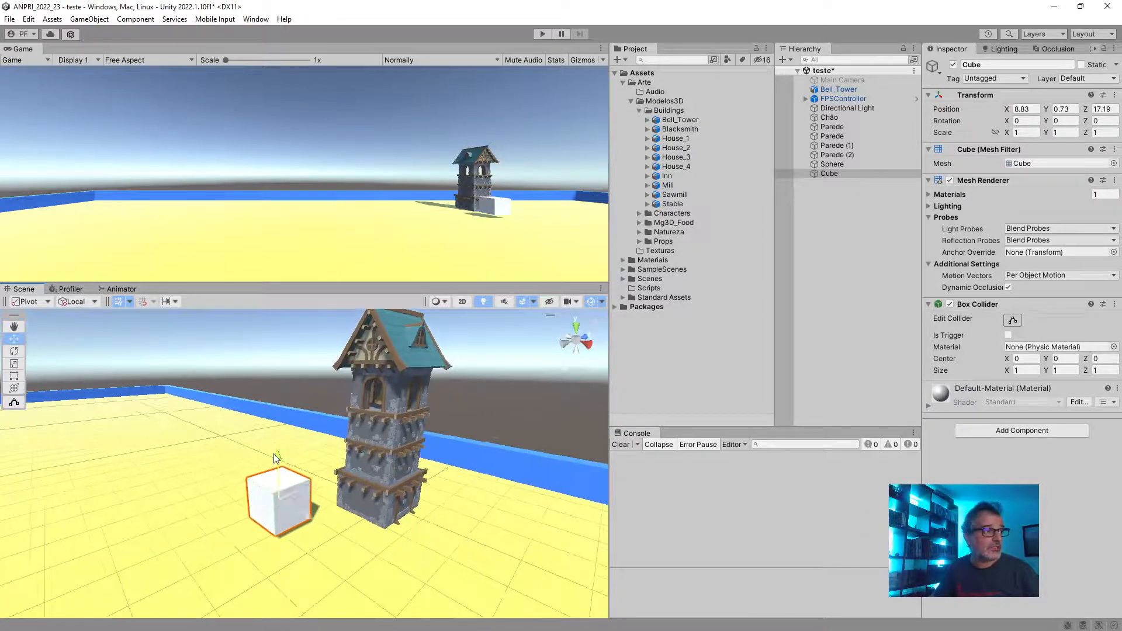
pyautogui.moveTo(274, 454); pyautogui.dragTo(276, 464)
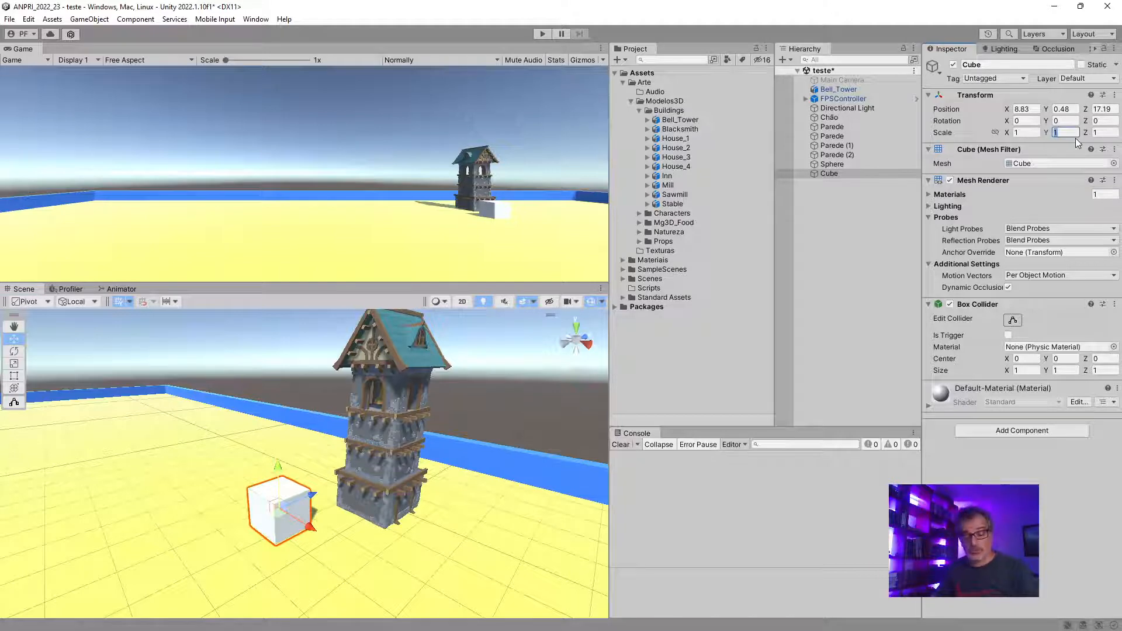
pyautogui.write('2')
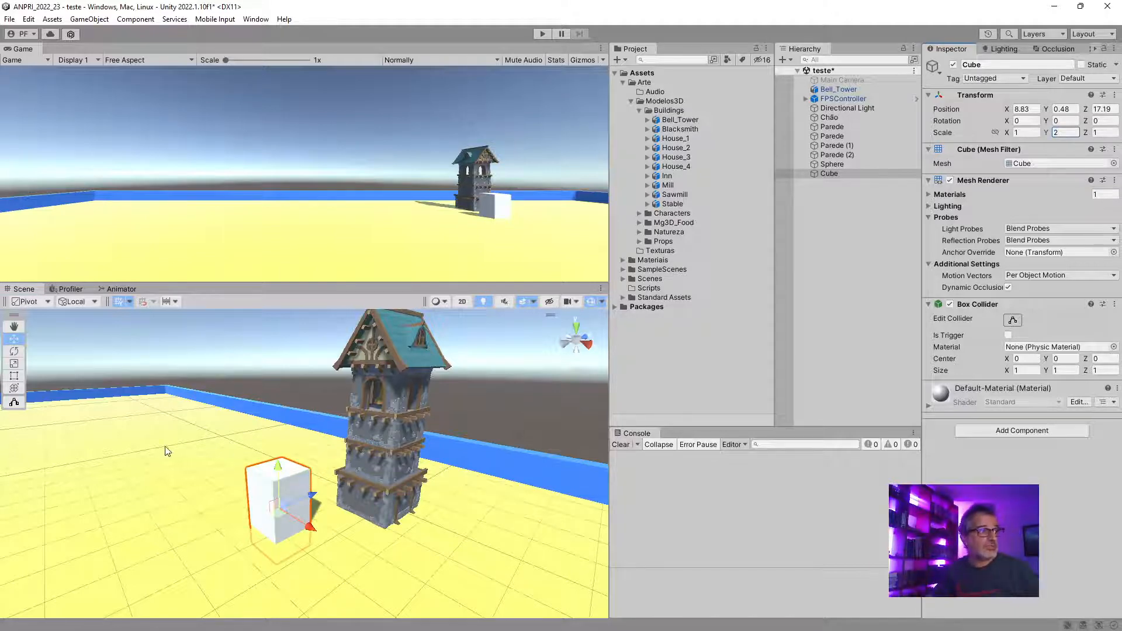
pyautogui.moveTo(278, 466); pyautogui.dragTo(280, 443)
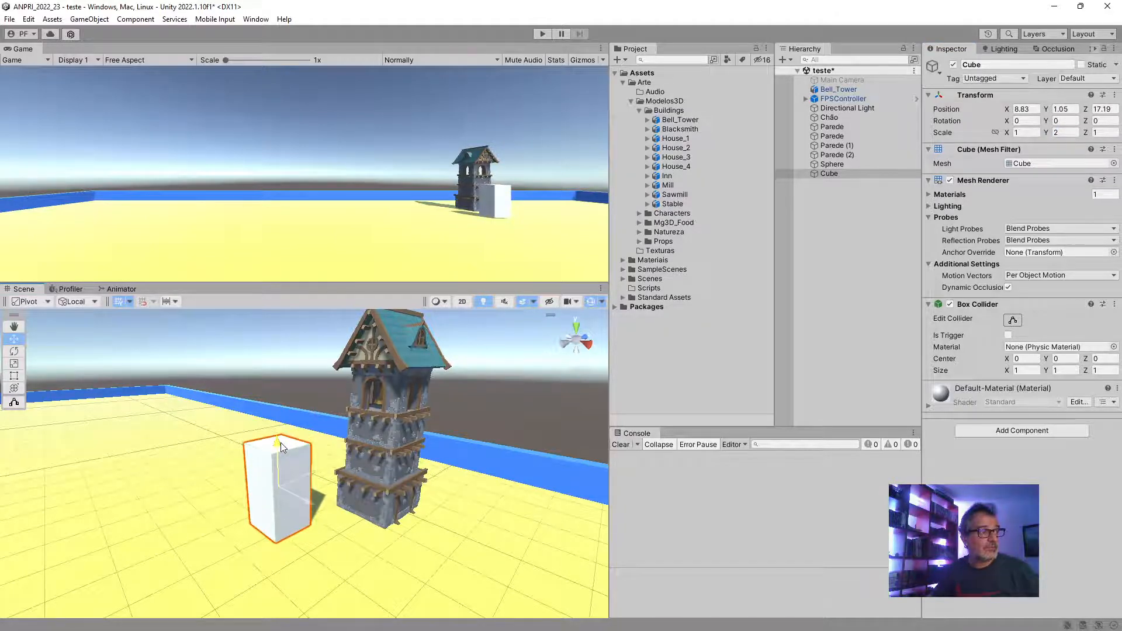
# Compare the Bell_Tower with the cube and examine the transform scales of Bell_Tower, Parede, Parede (2) and Sphere
pyautogui.press('d')
pyautogui.moveTo(453, 472); pyautogui.dragTo(374, 459, button='right')
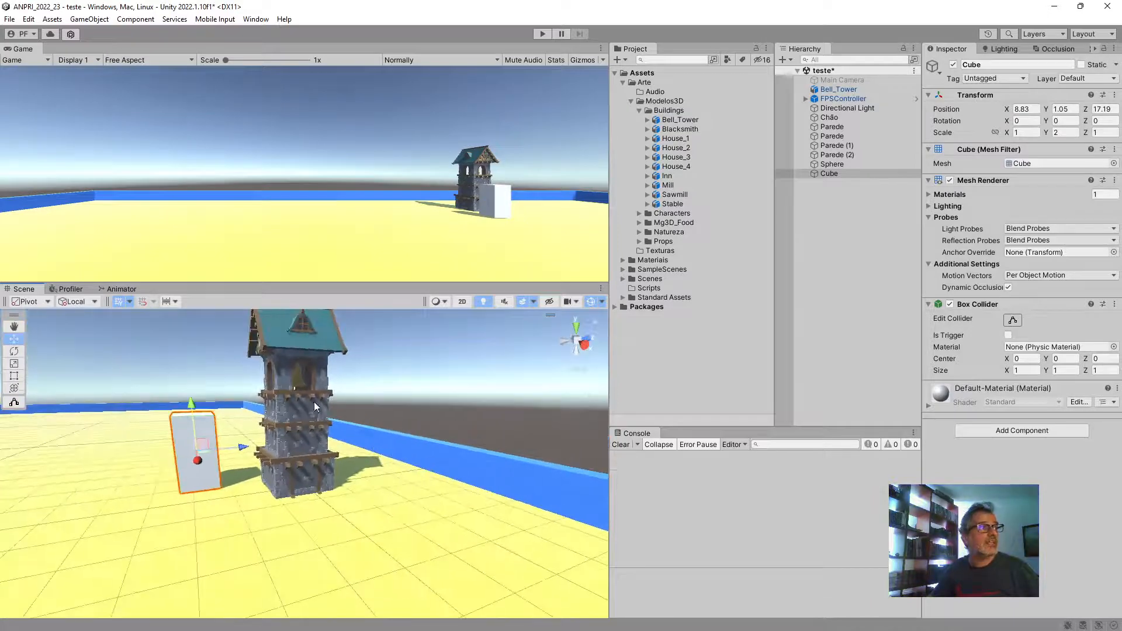
pyautogui.moveTo(335, 388); pyautogui.dragTo(342, 436, button='middle')
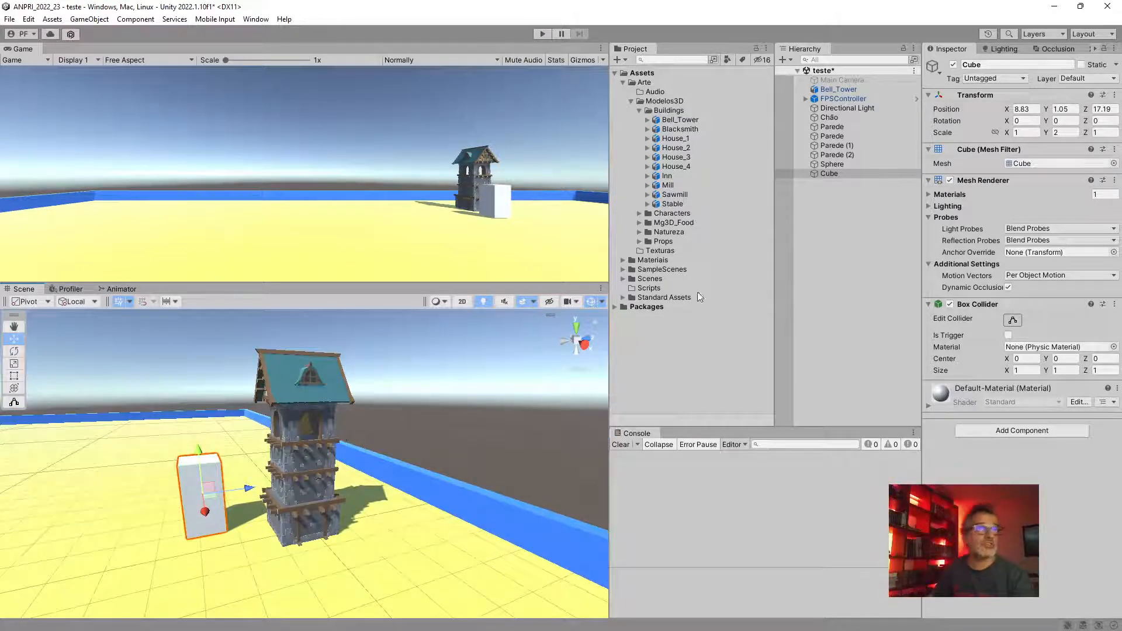
pyautogui.click(843, 91)
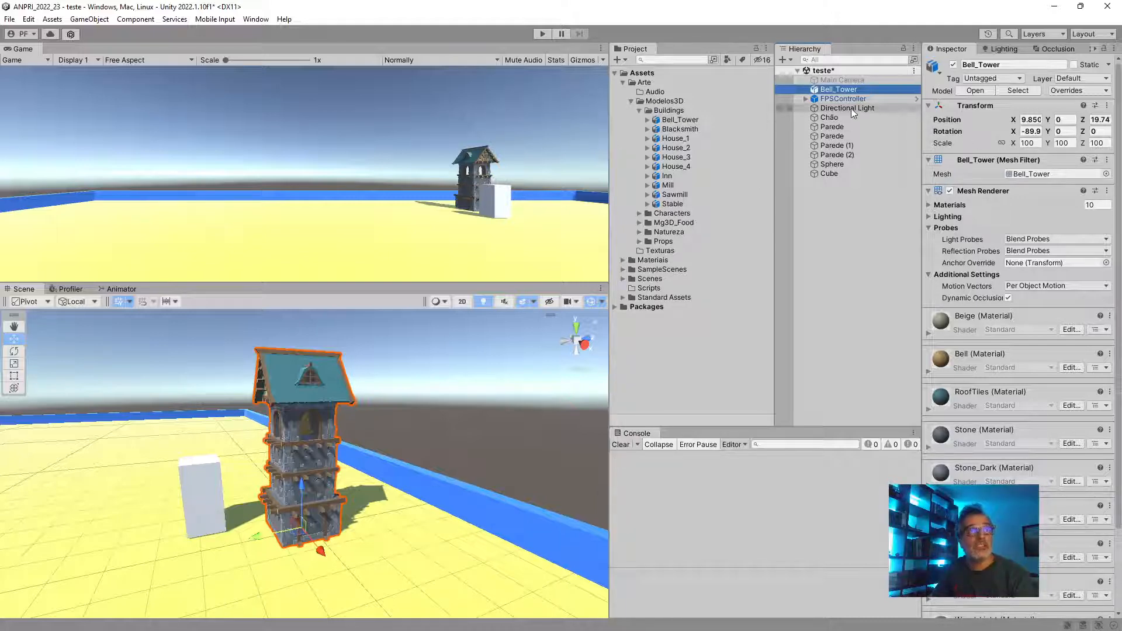
pyautogui.click(832, 136)
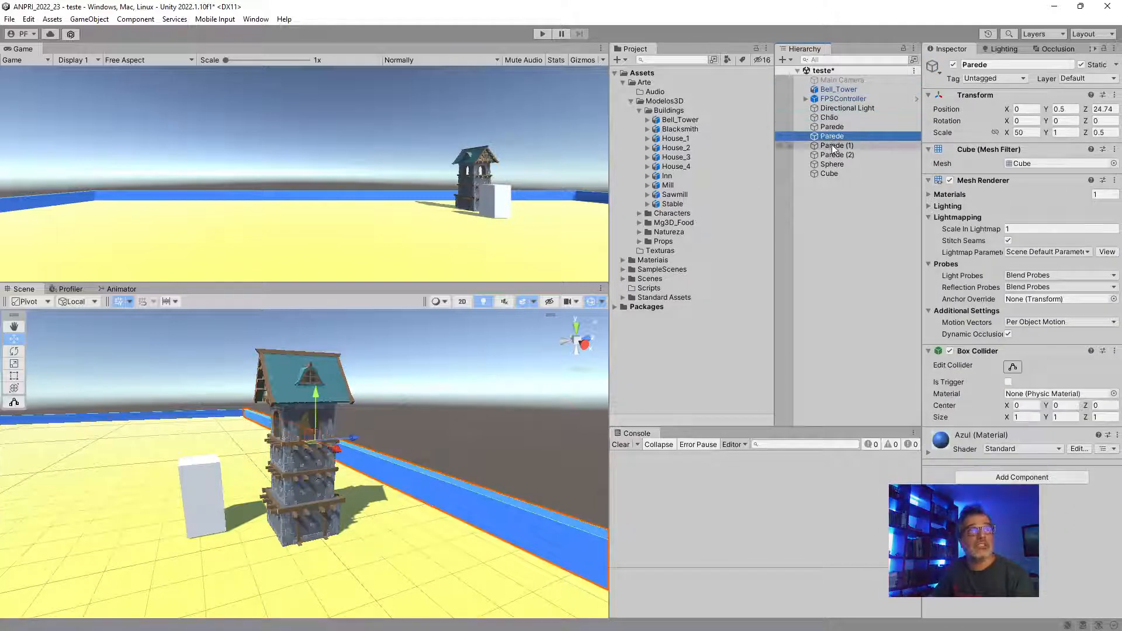
pyautogui.click(834, 154)
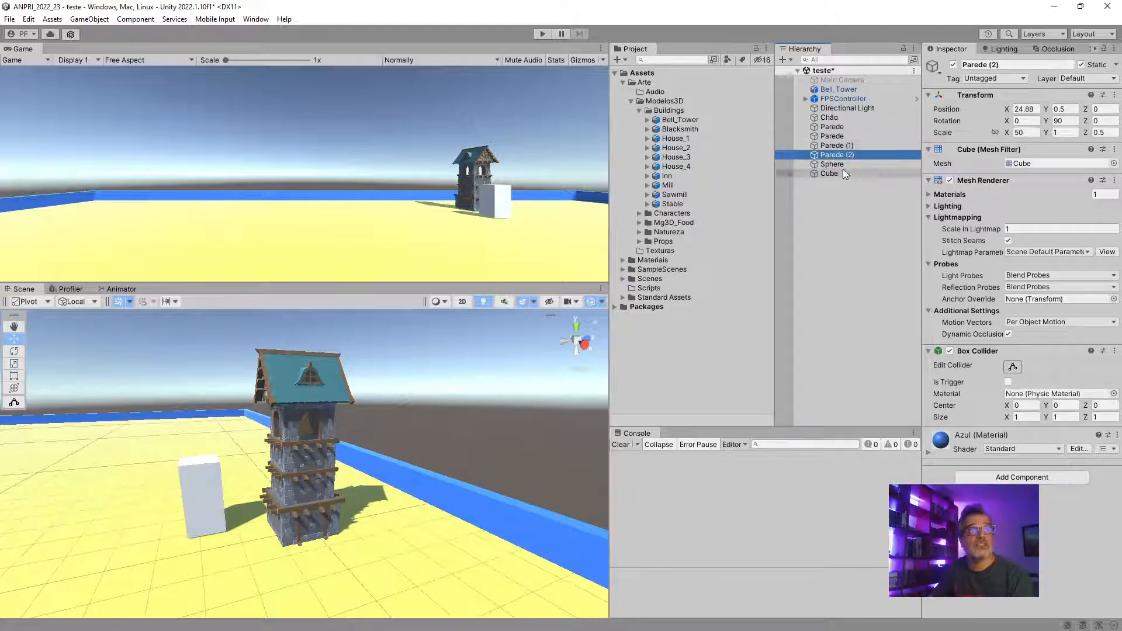
pyautogui.click(827, 166)
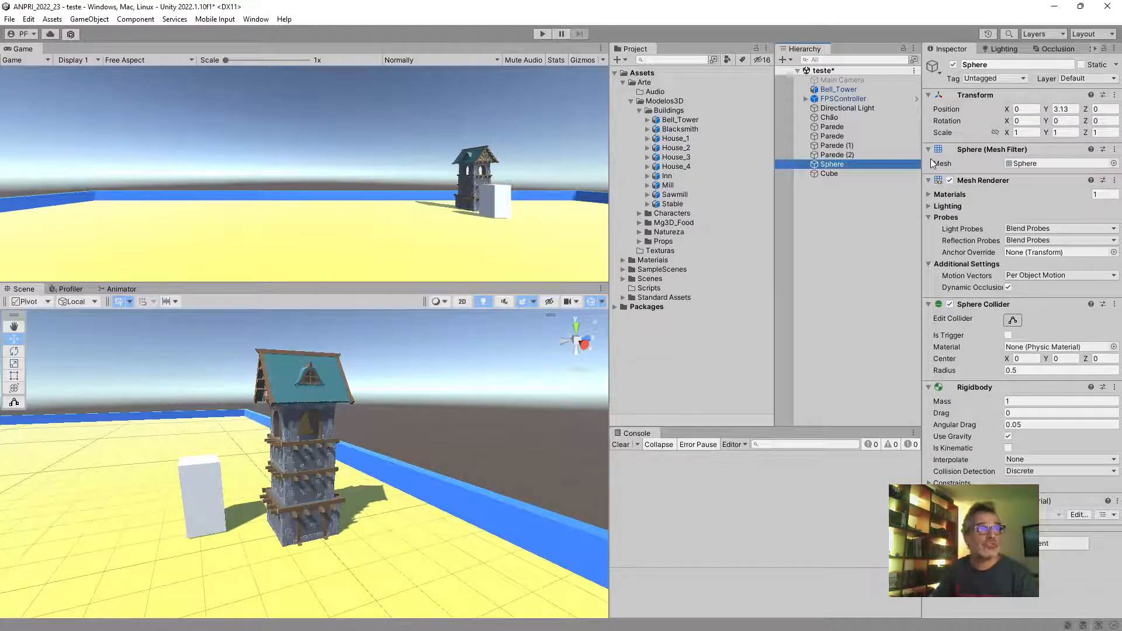
# Disable Convert Units, Import Lights and Import Cameras in the Bell_Tower model's import settings and apply the changes
pyautogui.click(684, 120)
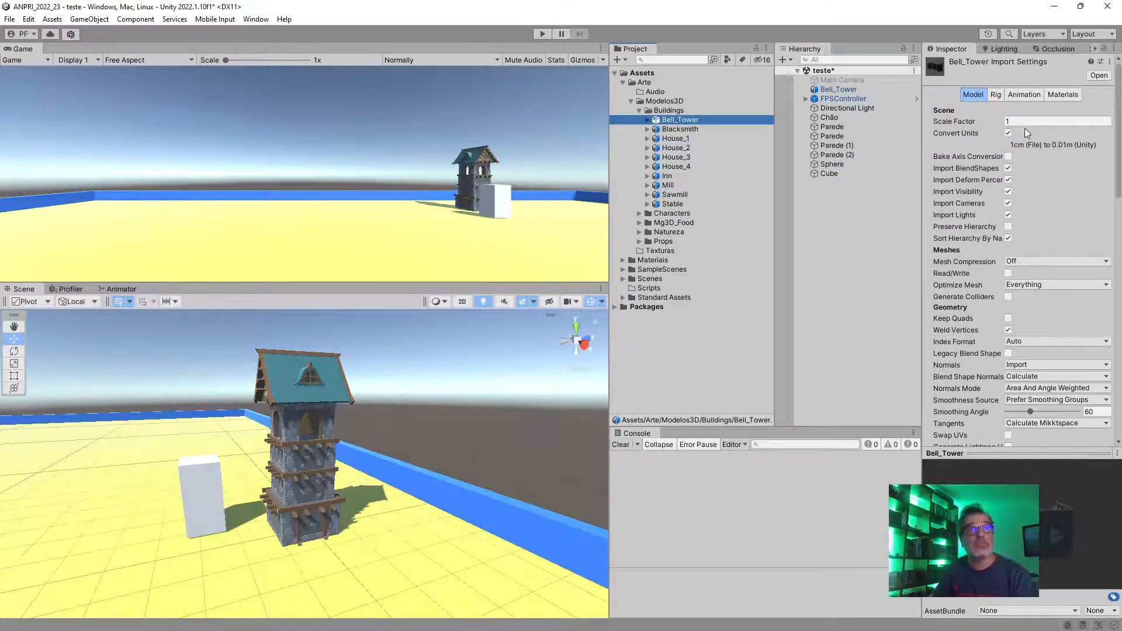
pyautogui.click(1008, 133)
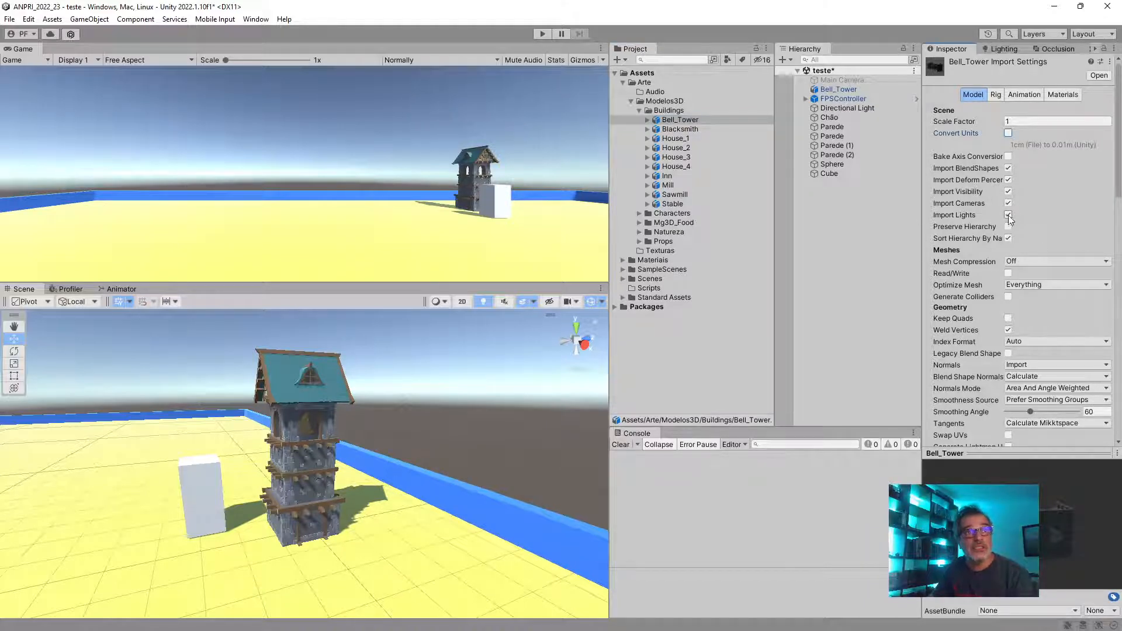
pyautogui.click(1008, 215)
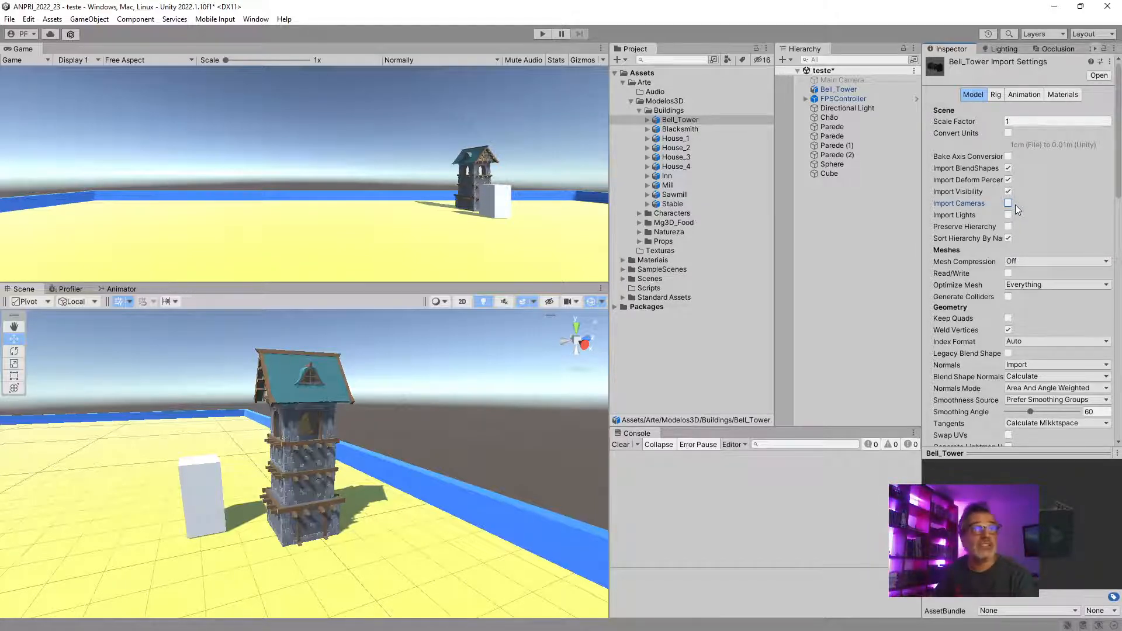
pyautogui.scroll(-3, 1027, 208)
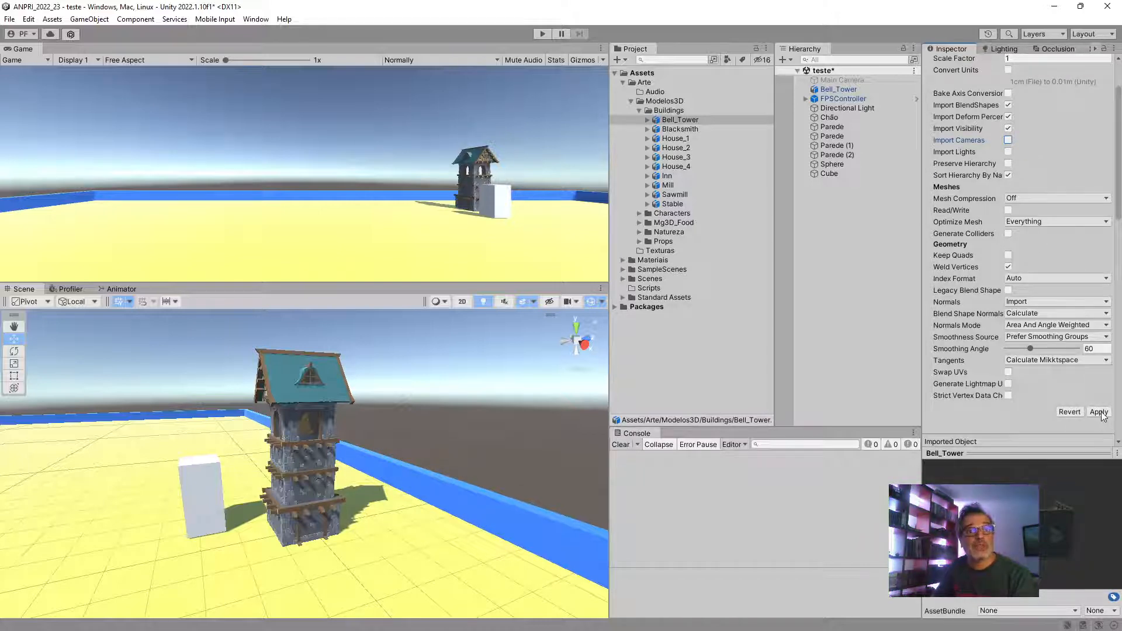
pyautogui.click(1098, 412)
# Set the Scale Factor to 0.05 in the Bell_Tower model's import settings and apply the change
pyautogui.scroll(-12, 386, 401)
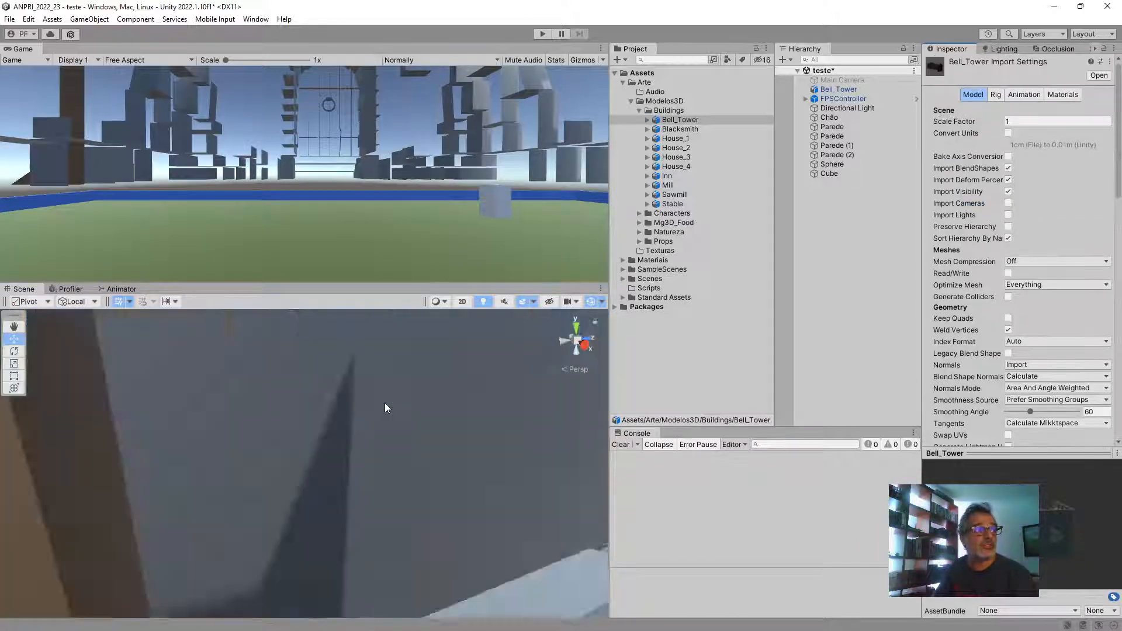
pyautogui.moveTo(347, 421); pyautogui.dragTo(405, 458, button='middle')
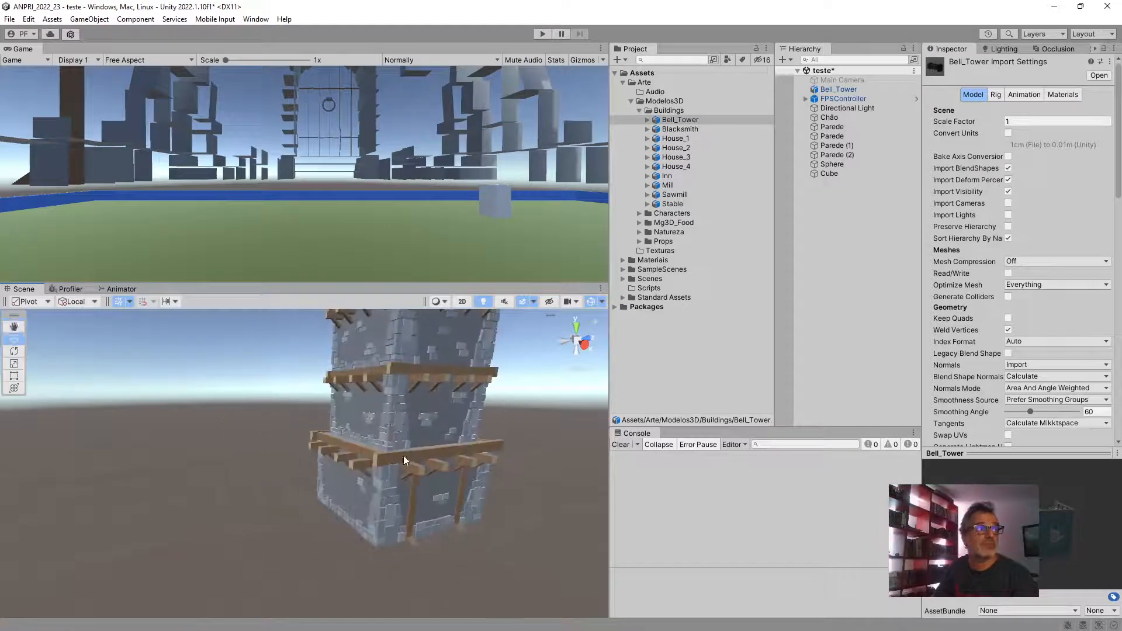
pyautogui.moveTo(356, 456); pyautogui.dragTo(409, 453, button='right')
pyautogui.scroll(-5, 402, 472)
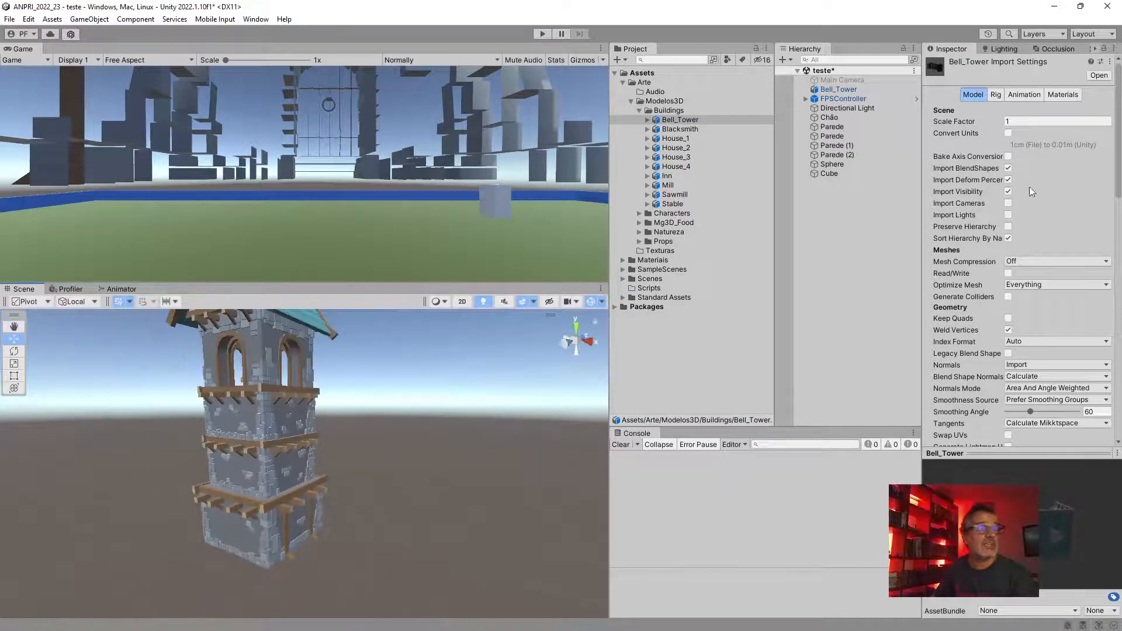
pyautogui.click(1009, 120)
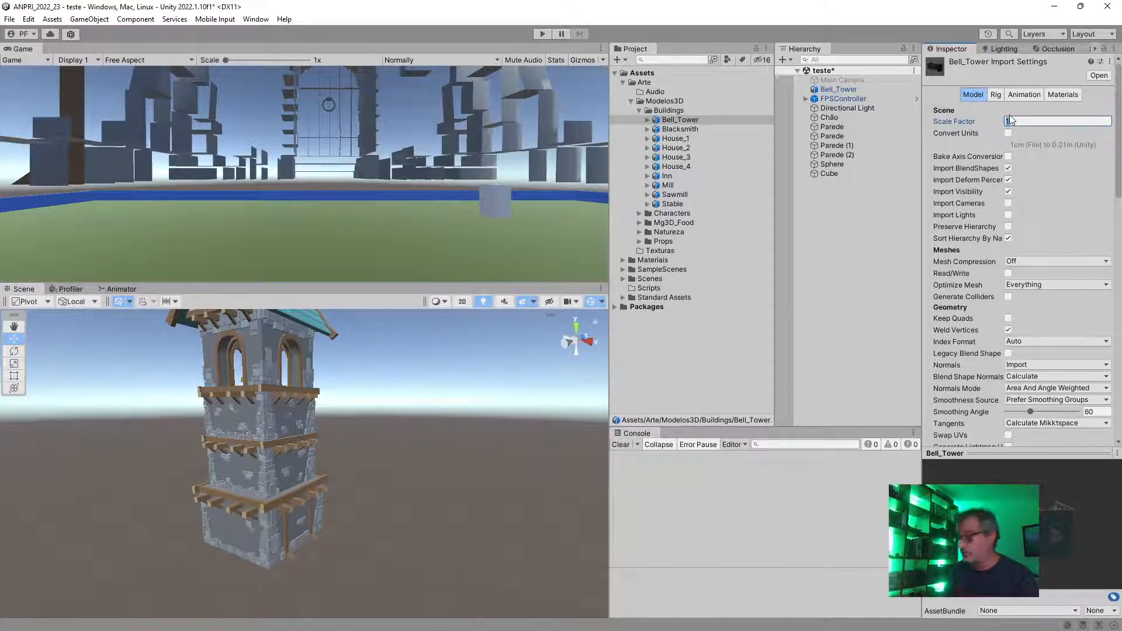
pyautogui.write('2')
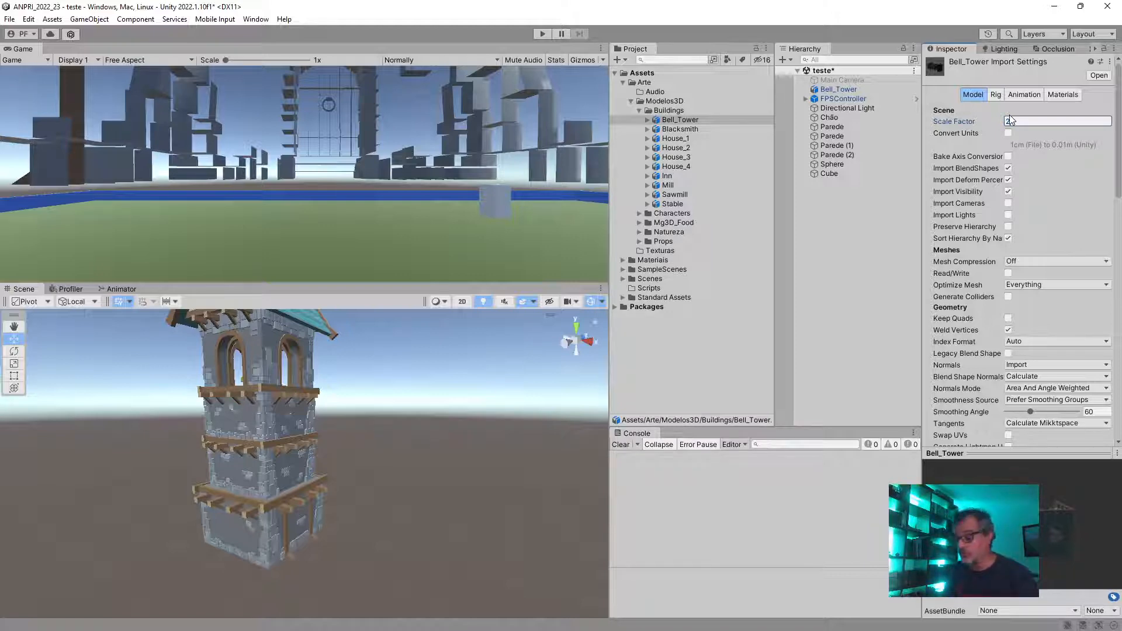
pyautogui.press('BackSpace')
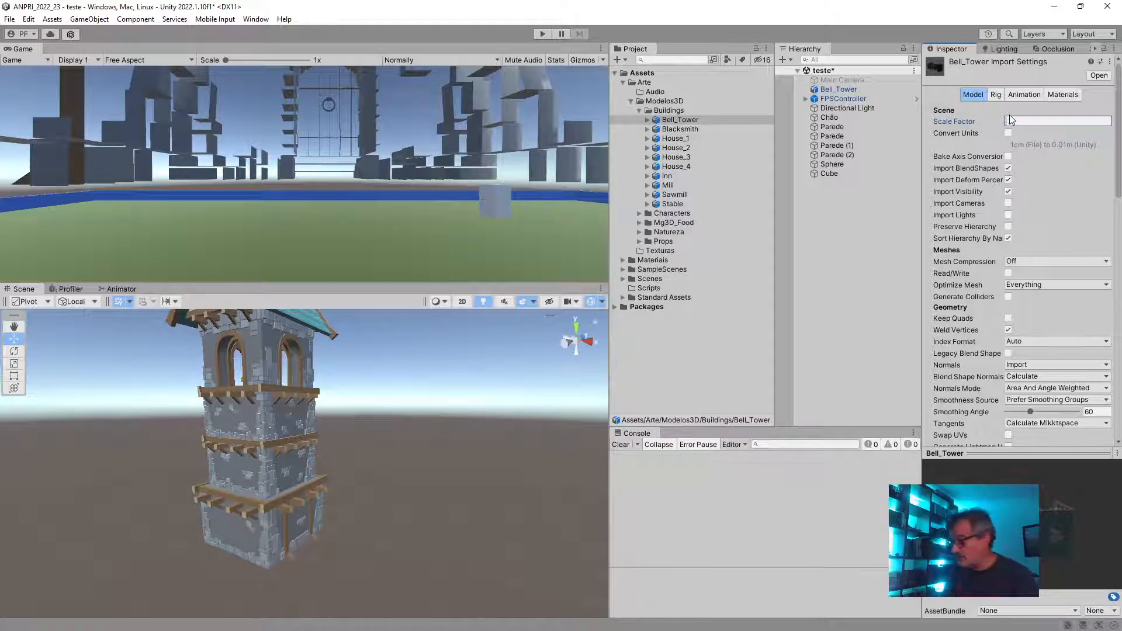
pyautogui.write('0.')
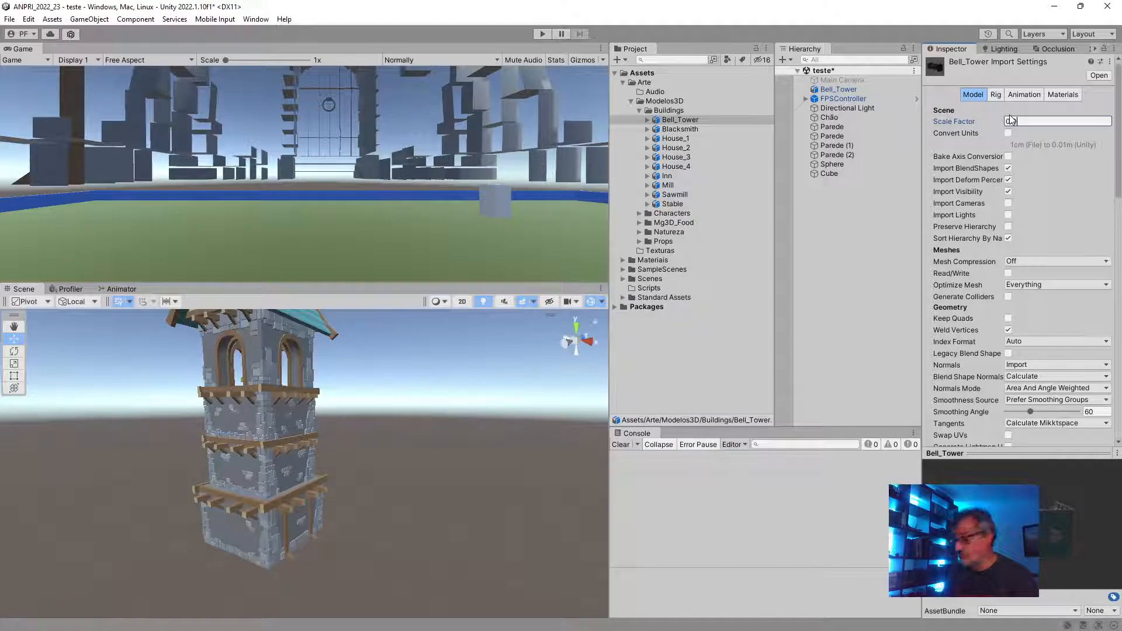
pyautogui.write('0')
pyautogui.write('1')
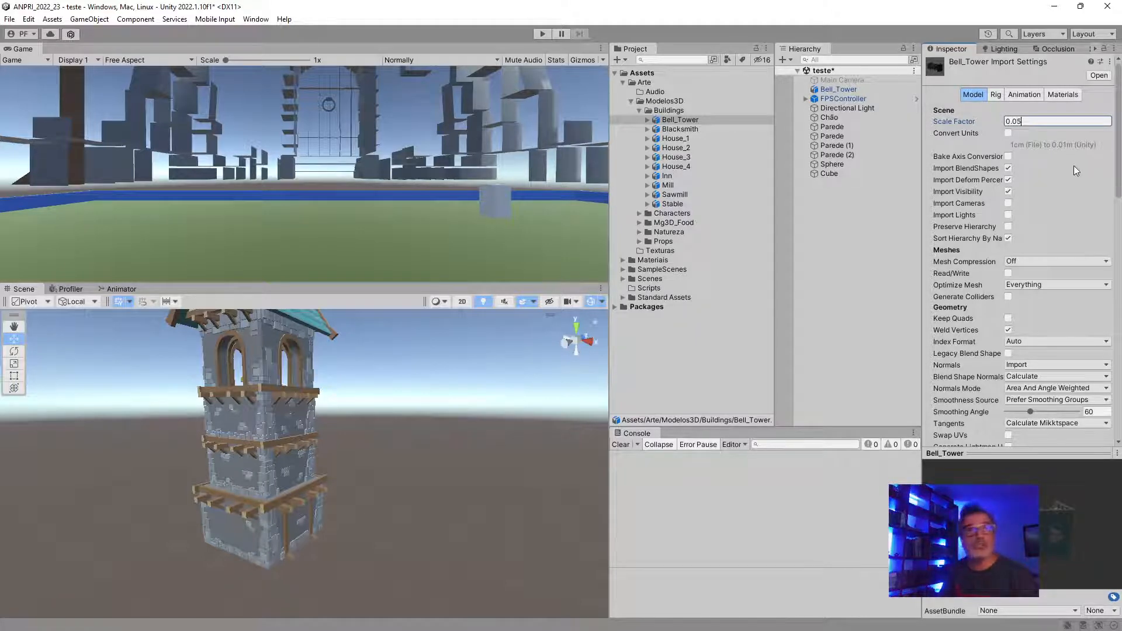
pyautogui.scroll(-3, 1046, 244)
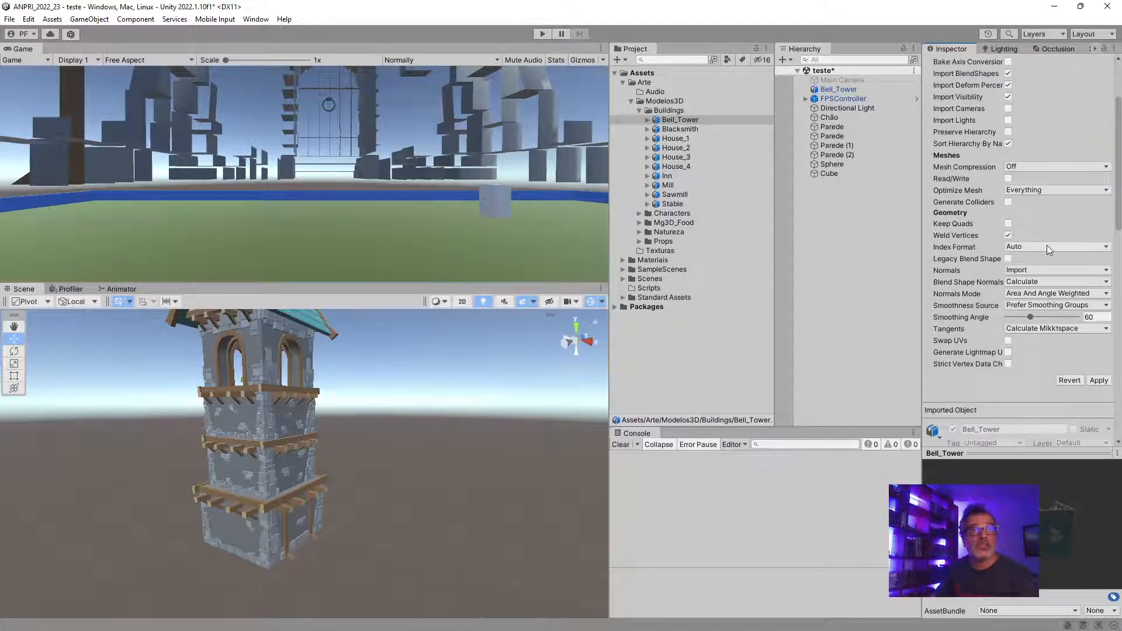
pyautogui.click(1090, 381)
# Select the Bell_Tower in the scene and compare its rescaled size with the white cube beside it
pyautogui.scroll(3, 271, 570)
pyautogui.moveTo(302, 542); pyautogui.dragTo(327, 496, button='middle')
pyautogui.scroll(5, 409, 524)
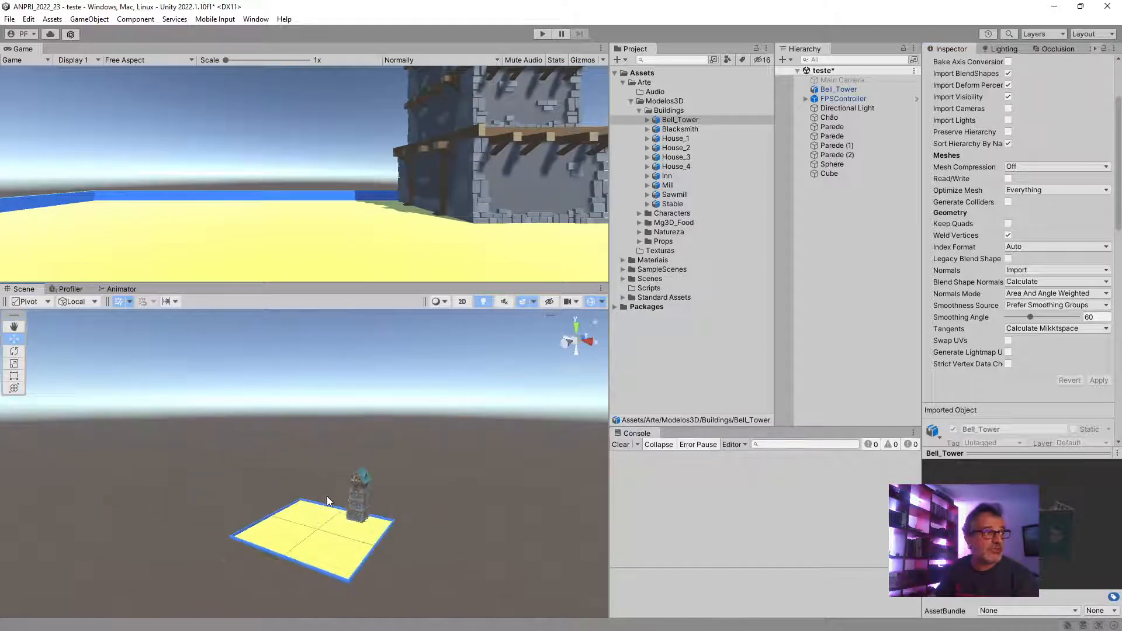
pyautogui.scroll(4, 328, 497)
pyautogui.moveTo(383, 525); pyautogui.dragTo(354, 497, button='middle')
pyautogui.scroll(8, 355, 501)
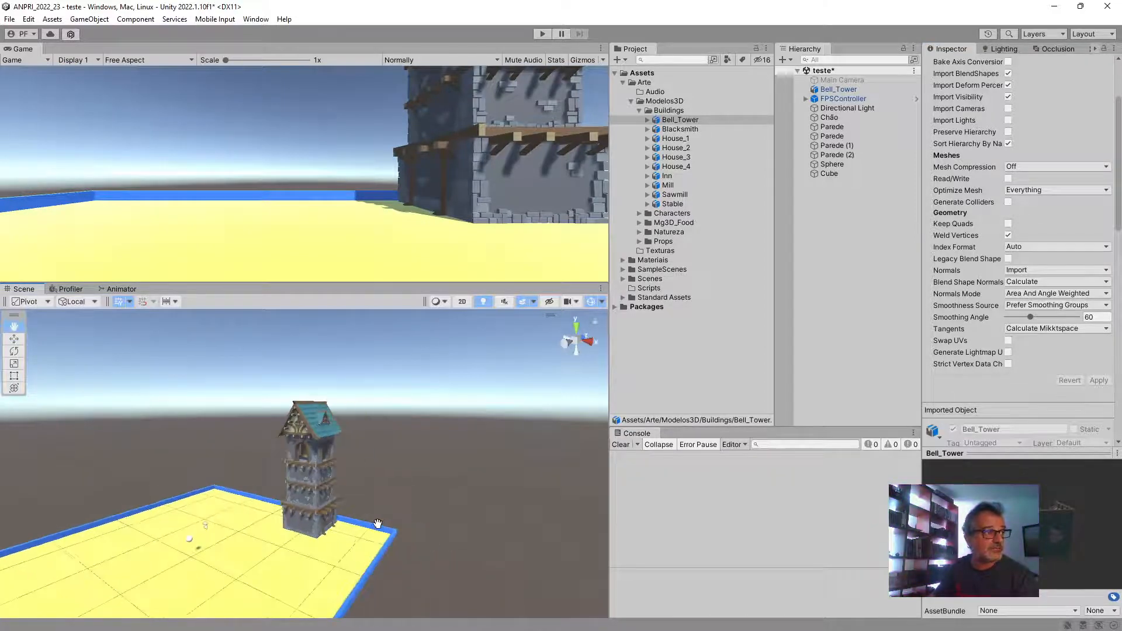
pyautogui.moveTo(402, 520)
pyautogui.keyDown('alt'); pyautogui.mouseDown()
pyautogui.moveTo(371, 523)
pyautogui.moveTo(403, 514)
pyautogui.moveTo(416, 488)
pyautogui.moveTo(409, 513)
pyautogui.moveTo(377, 516)
pyautogui.moveTo(418, 515)
pyautogui.mouseUp(); pyautogui.keyUp('alt')
pyautogui.click(416, 489)
pyautogui.moveTo(413, 511); pyautogui.dragTo(291, 498, button='right')
pyautogui.press('d')
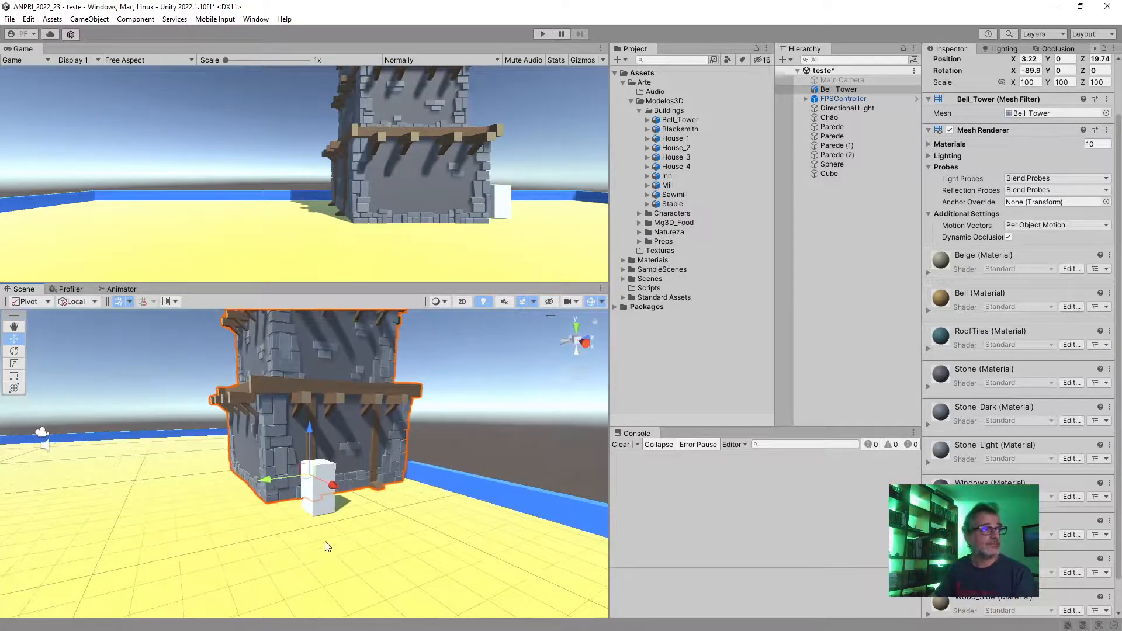
pyautogui.press('a')
pyautogui.moveTo(325, 543); pyautogui.dragTo(335, 543, button='right')
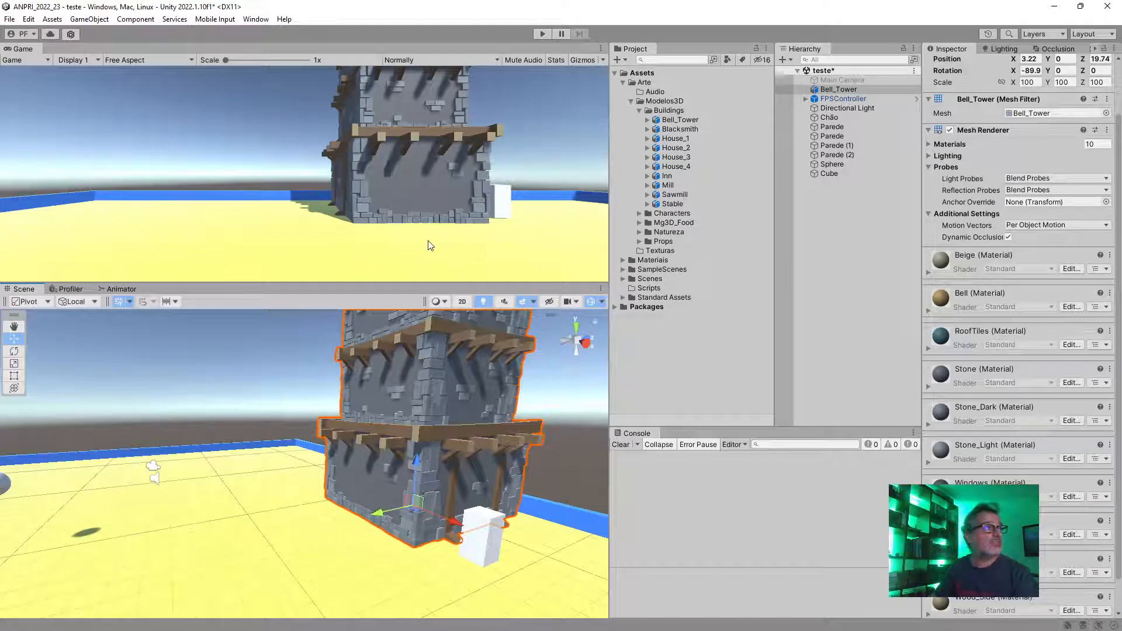
# Enlarge the Game view and play the scene, walking around the Bell_Tower to judge its size, and stop playing
pyautogui.moveTo(351, 282); pyautogui.dragTo(352, 317)
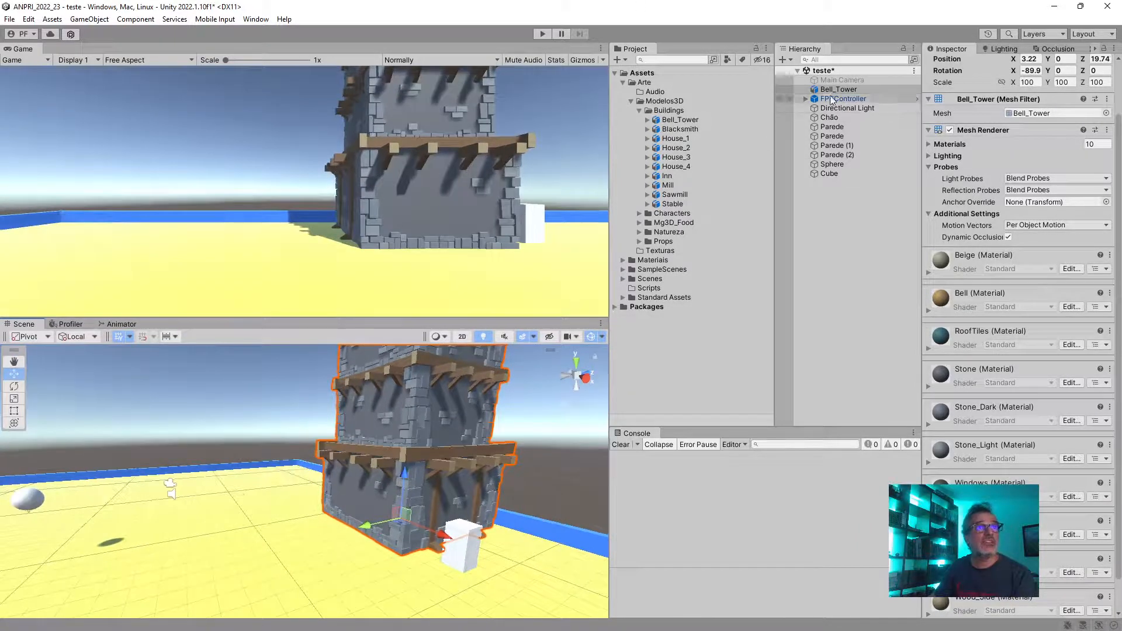
pyautogui.click(540, 34)
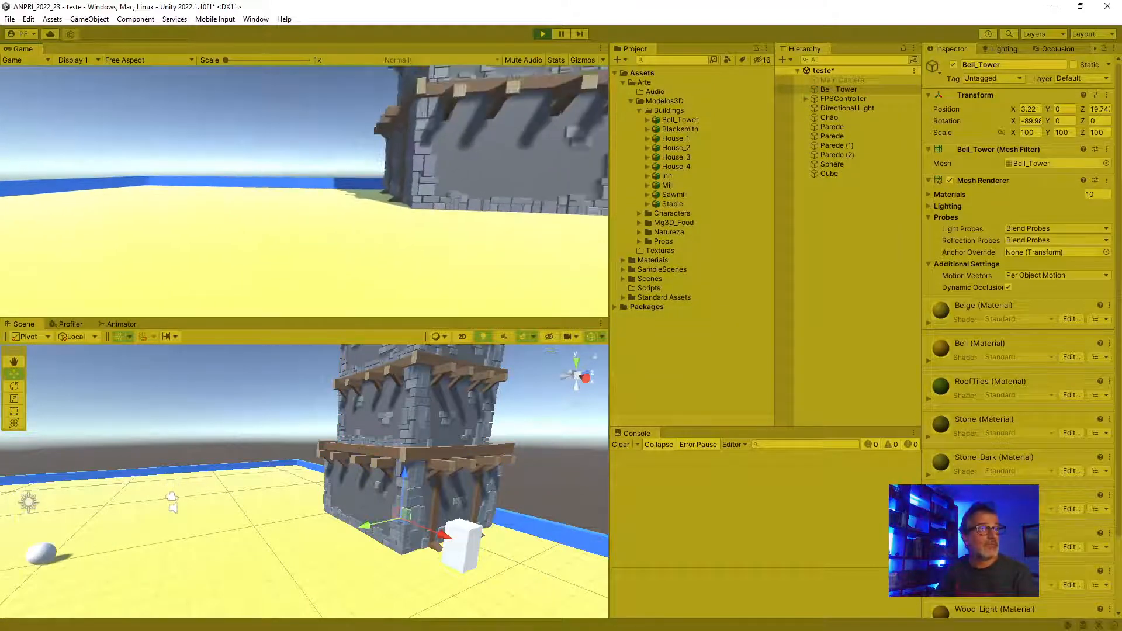
pyautogui.press('w')
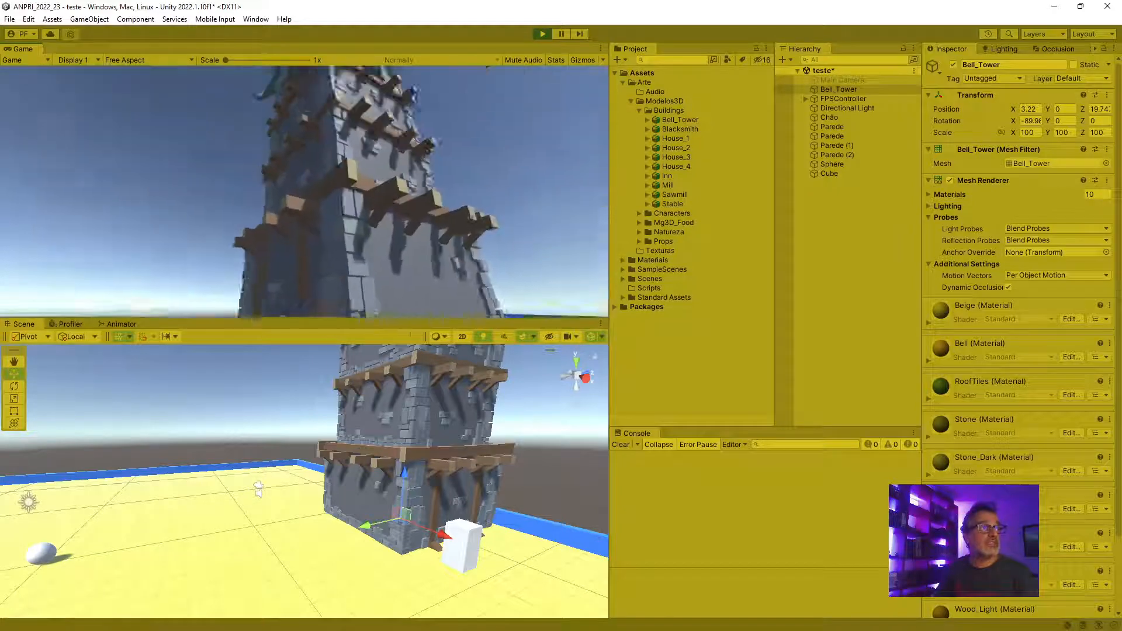
pyautogui.press('w')
pyautogui.press('w')
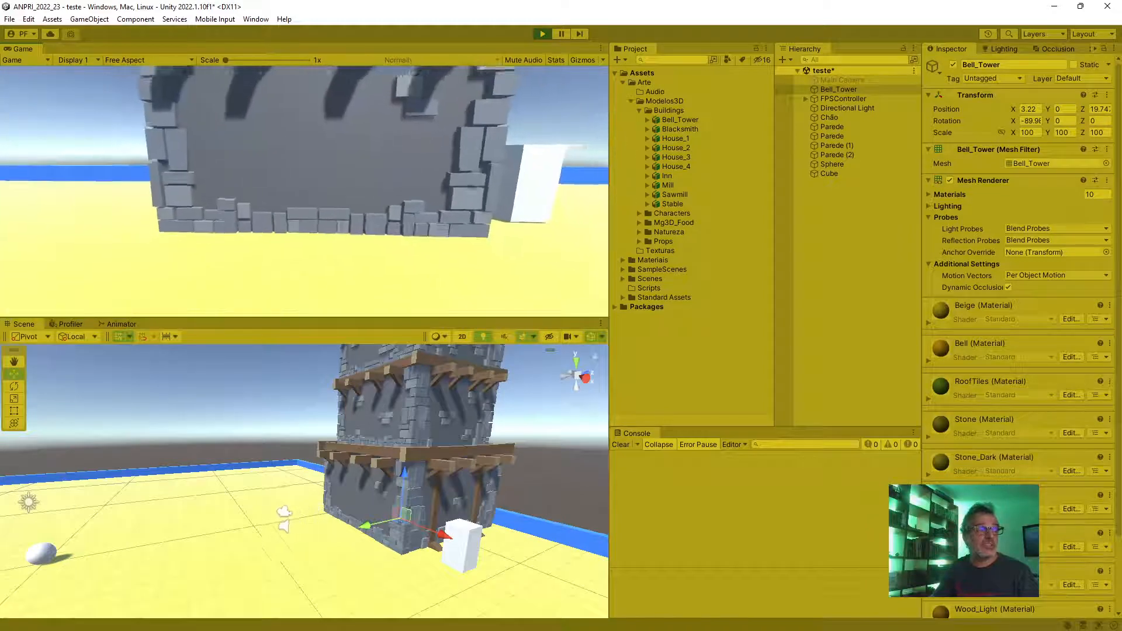
pyautogui.press('a')
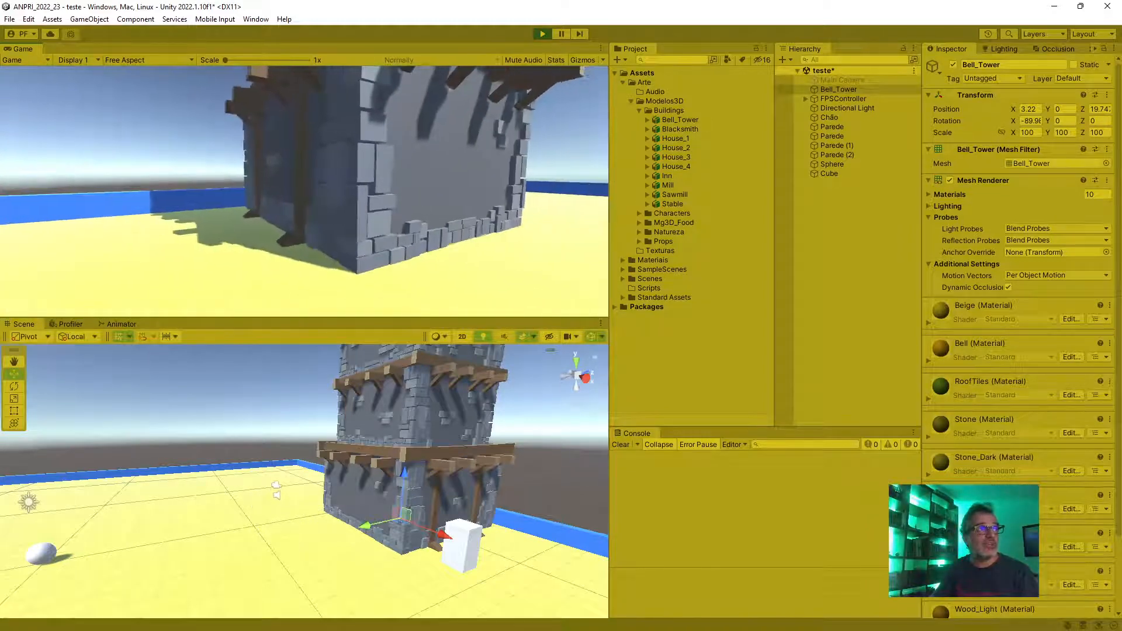
pyautogui.press('Escape')
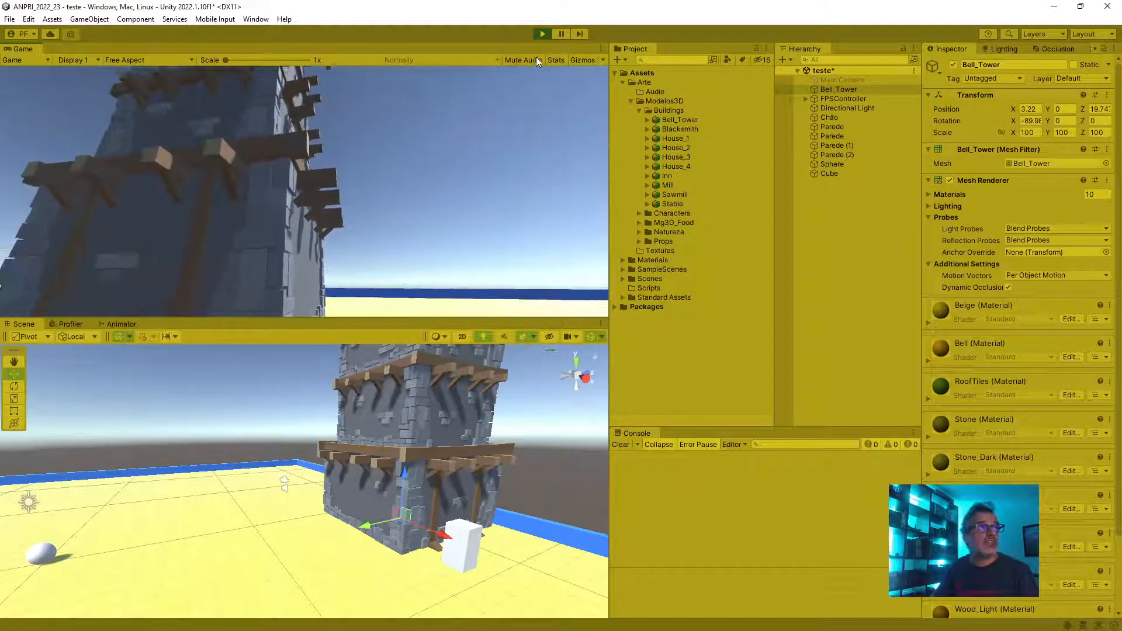
pyautogui.click(542, 34)
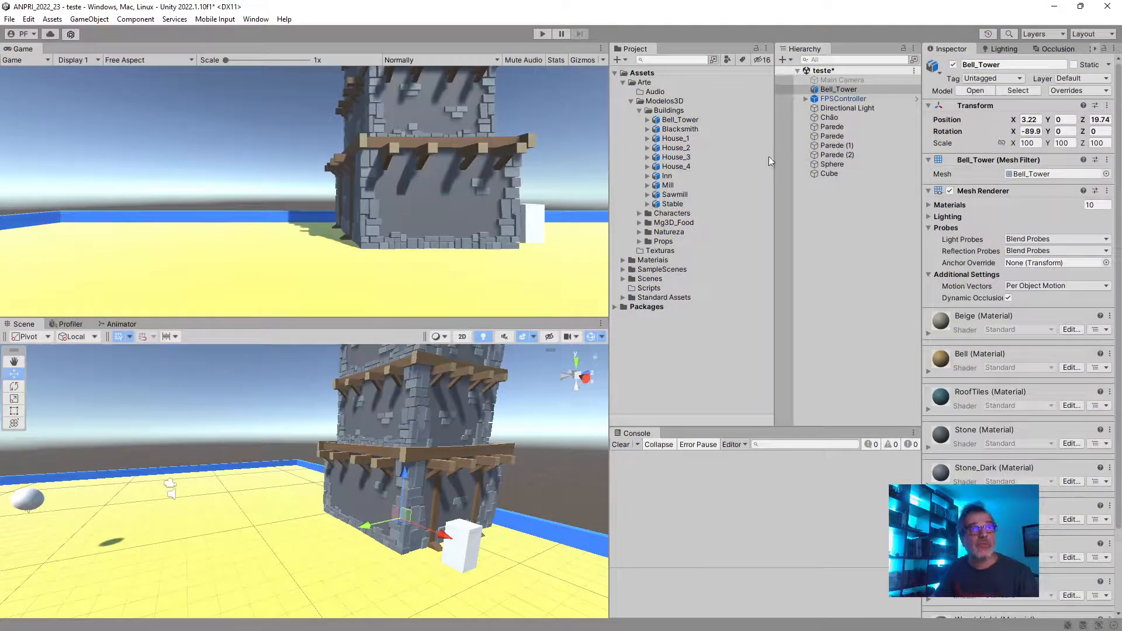
# Collapse the Mesh Renderer and Mesh Filter components of the Bell_Tower
pyautogui.scroll(-4, 945, 208)
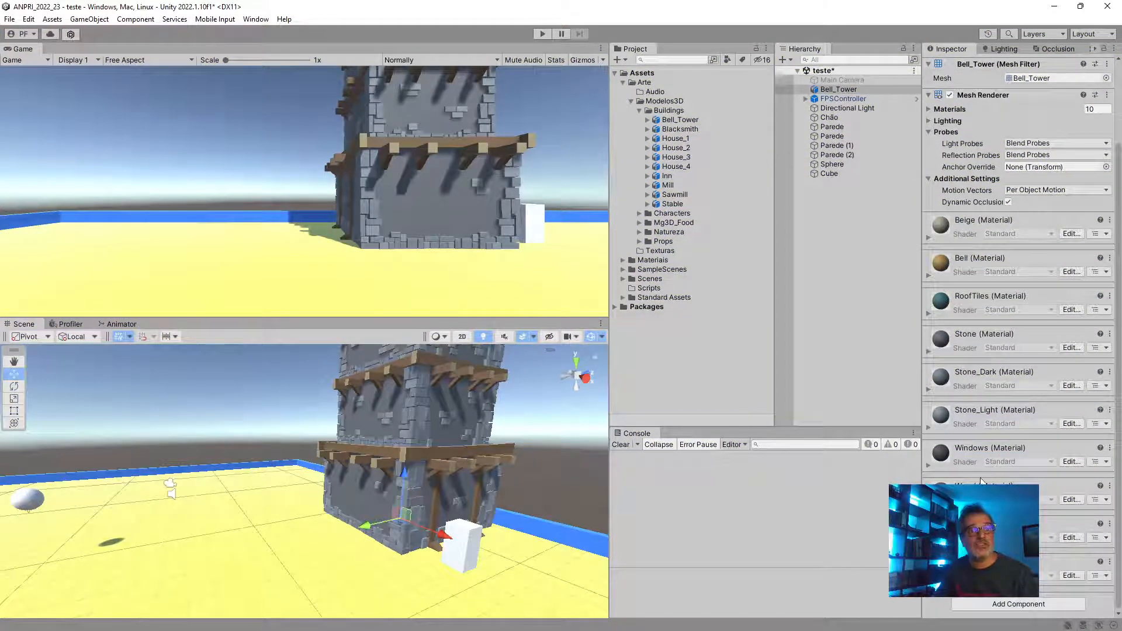
pyautogui.scroll(4, 930, 176)
pyautogui.click(928, 191)
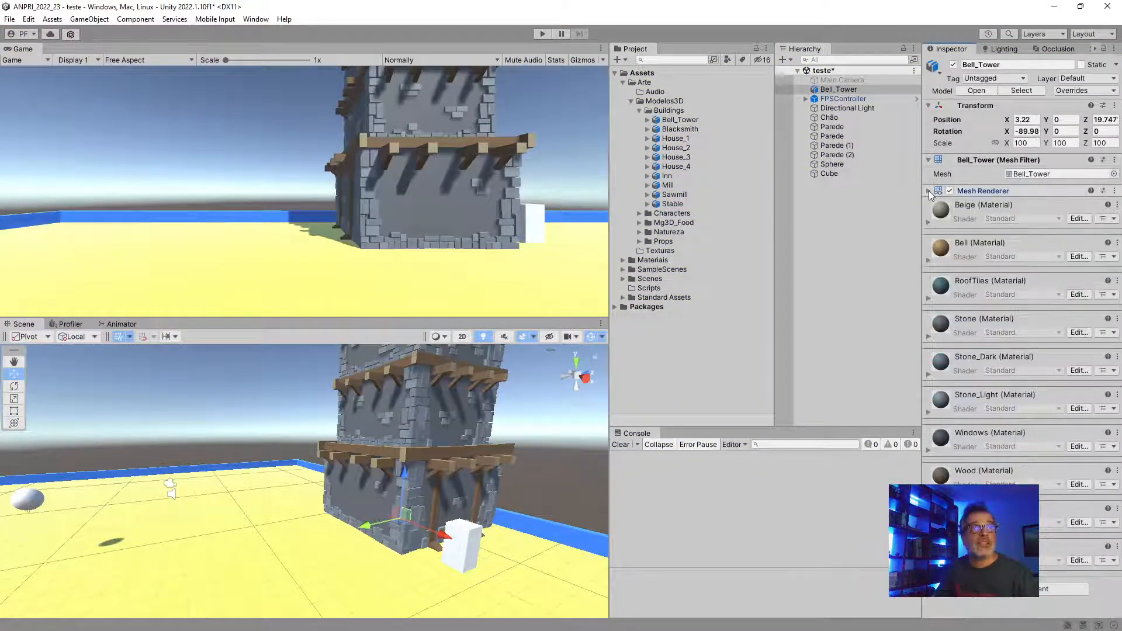
pyautogui.click(928, 160)
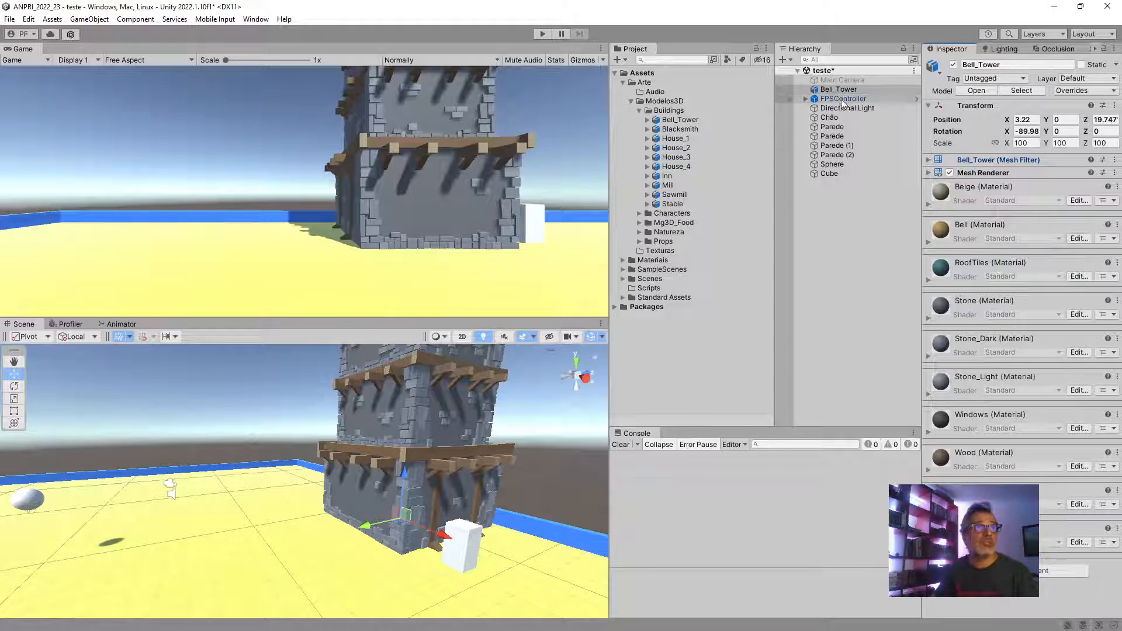
# Search the components for "coll" and add a Box Collider to the Bell_Tower
pyautogui.click(829, 90)
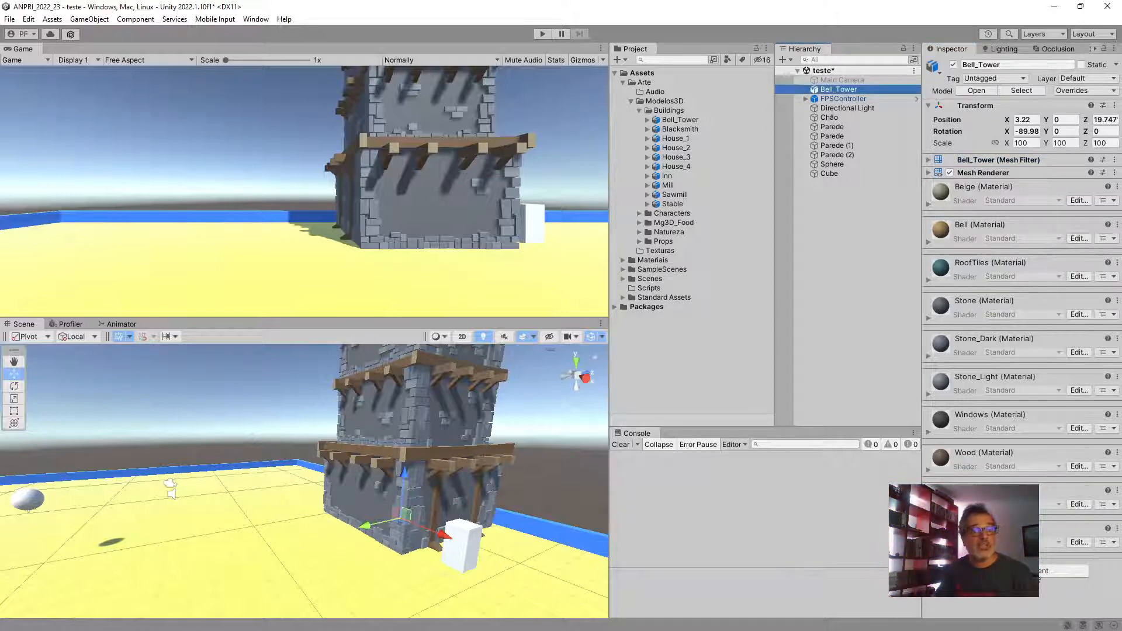
pyautogui.click(1039, 573)
pyautogui.write('co')
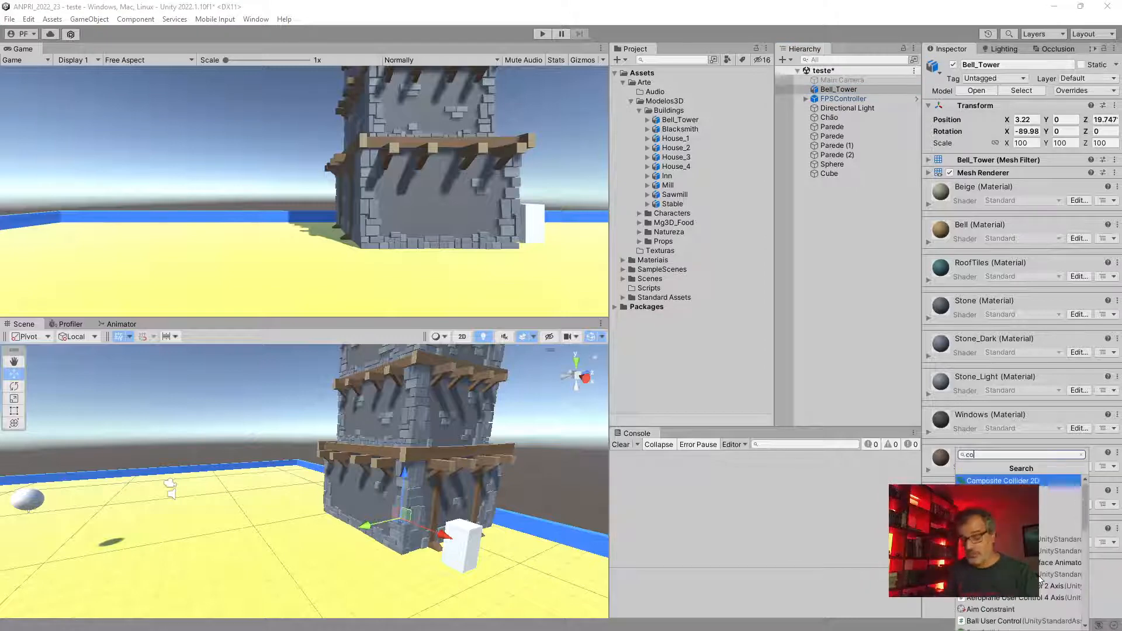
pyautogui.write('ll')
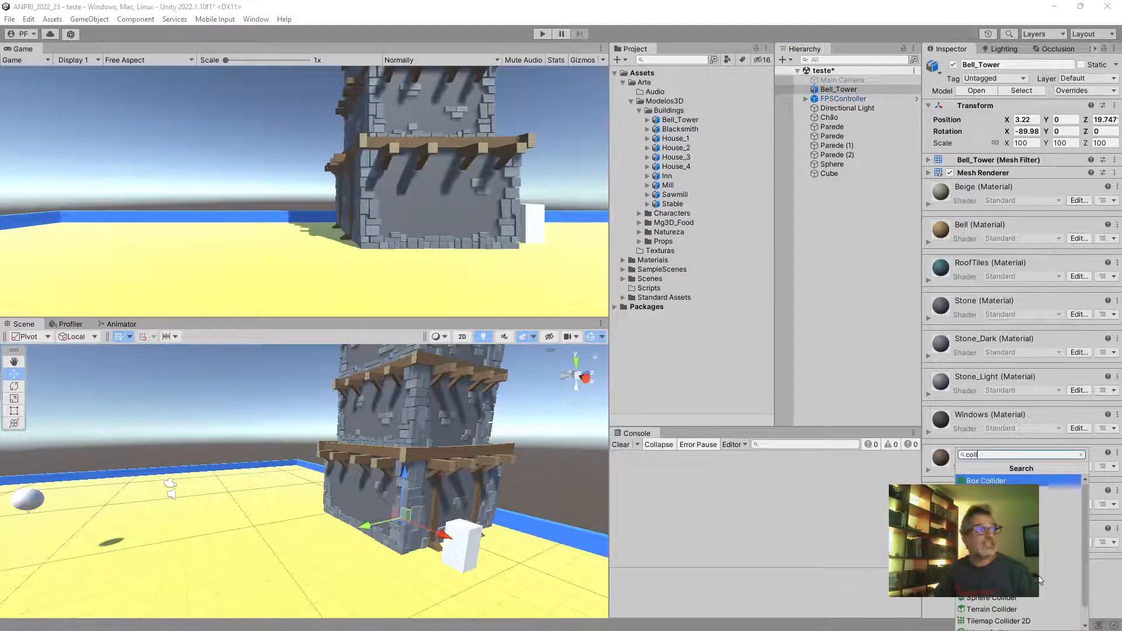
pyautogui.moveTo(451, 481); pyautogui.dragTo(392, 482, button='middle')
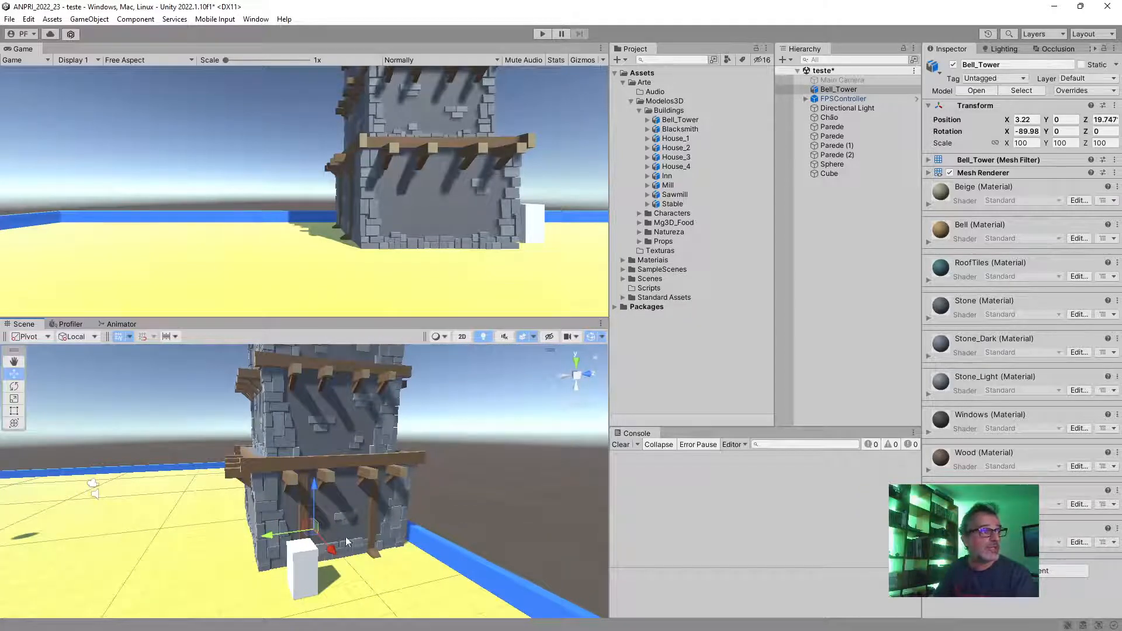
pyautogui.click(1047, 572)
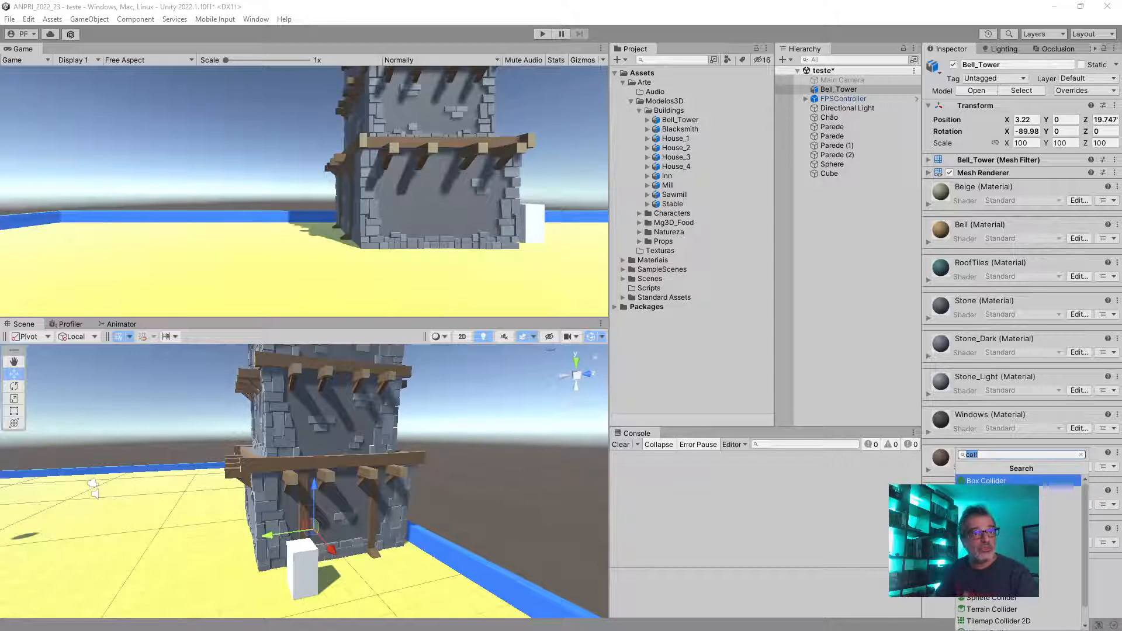
pyautogui.click(1051, 481)
# Examine from several sides how the Box Collider's outline fits around the Bell_Tower's walls and base
pyautogui.moveTo(213, 560); pyautogui.dragTo(273, 558, button='right')
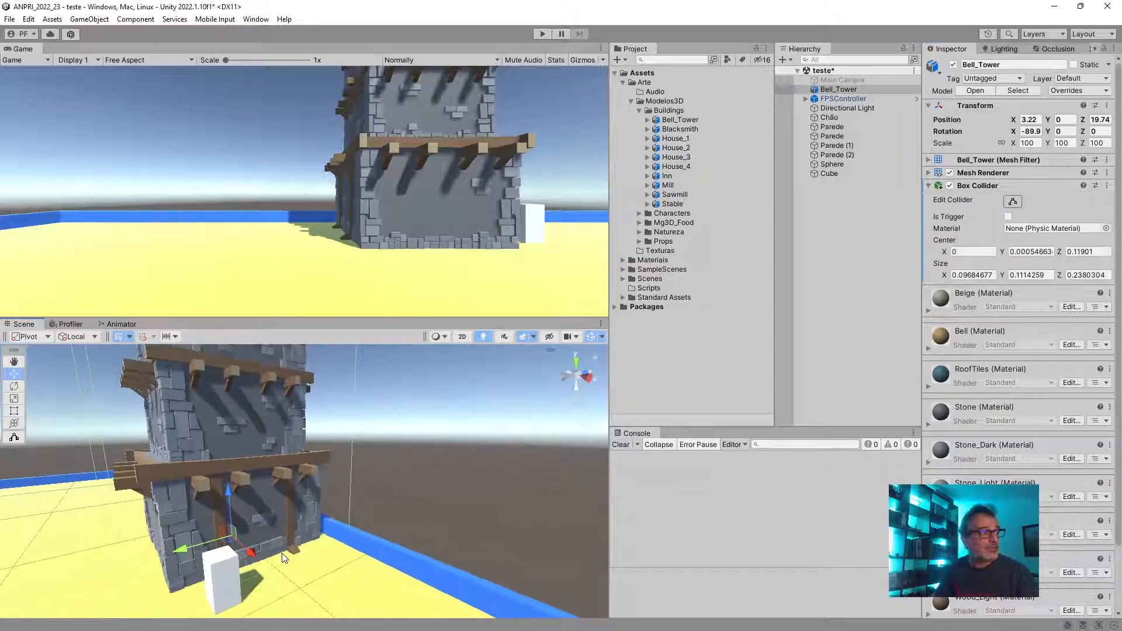
pyautogui.moveTo(234, 555); pyautogui.dragTo(321, 562, button='middle')
pyautogui.moveTo(253, 561); pyautogui.dragTo(436, 486, button='right')
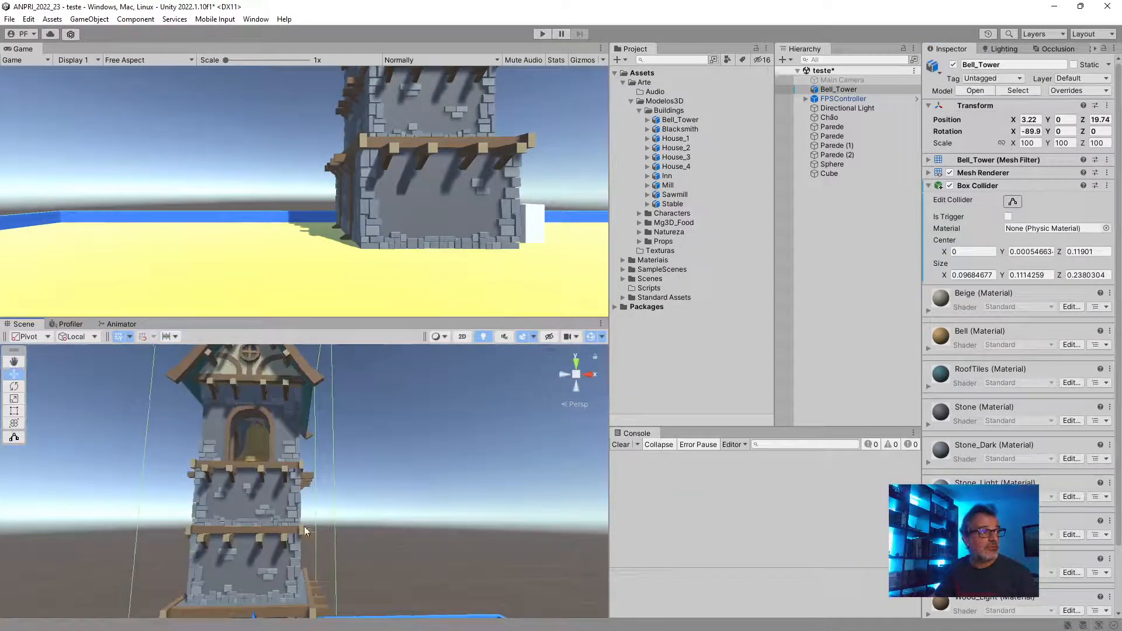
pyautogui.moveTo(304, 537); pyautogui.dragTo(254, 13, button='right')
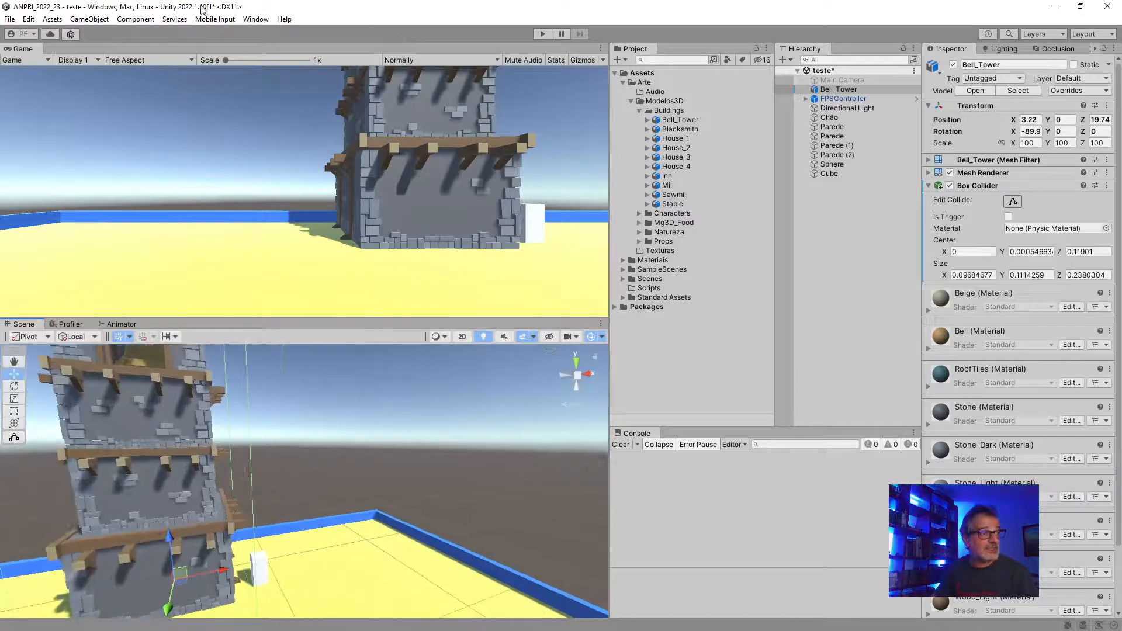
pyautogui.moveTo(377, 465); pyautogui.dragTo(509, 461, button='right')
pyautogui.scroll(4, 385, 463)
pyautogui.moveTo(510, 461); pyautogui.dragTo(473, 456, button='middle')
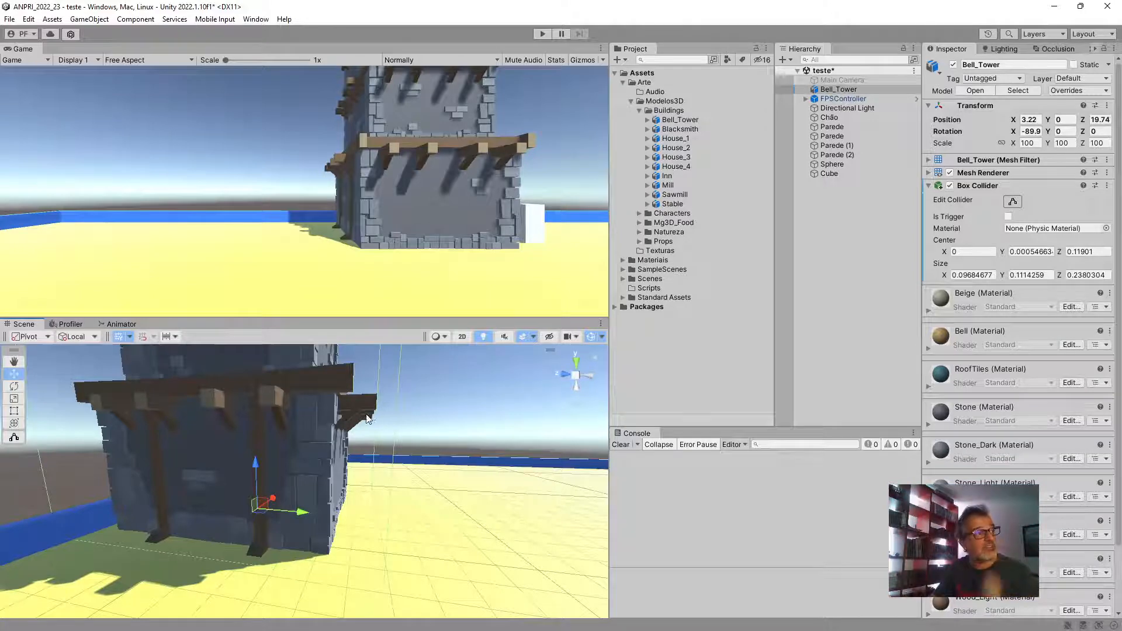
pyautogui.moveTo(451, 454); pyautogui.dragTo(398, 433, button='right')
pyautogui.press('d')
pyautogui.press('a')
pyautogui.press('d')
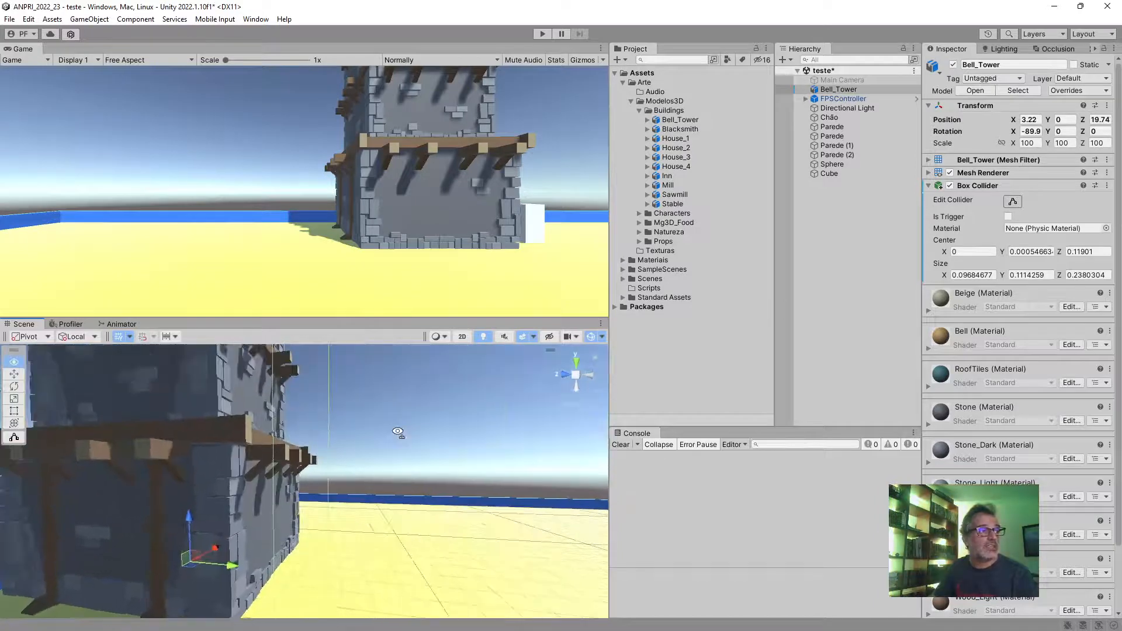
pyautogui.scroll(-5, 393, 439)
pyautogui.moveTo(393, 440); pyautogui.dragTo(392, 451, button='middle')
pyautogui.moveTo(392, 451); pyautogui.dragTo(355, 460, button='right')
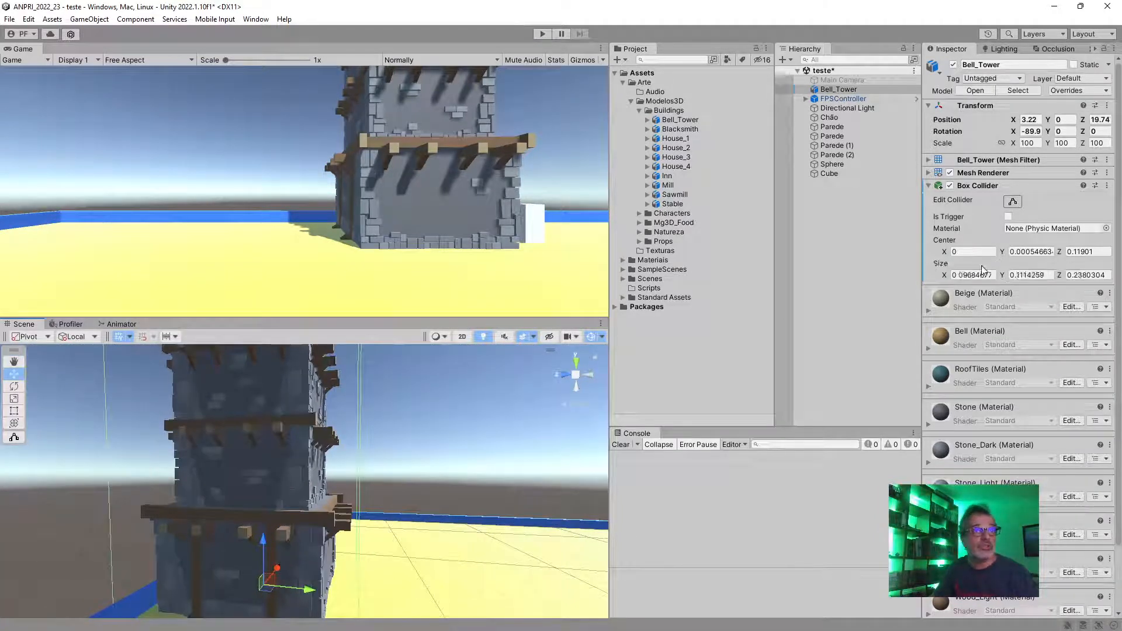
# Edit the Bell_Tower's Box Collider, pulling one side face in to the tower wall for a Y size of about 0.096
pyautogui.click(1013, 202)
pyautogui.moveTo(464, 463); pyautogui.dragTo(457, 449, button='right')
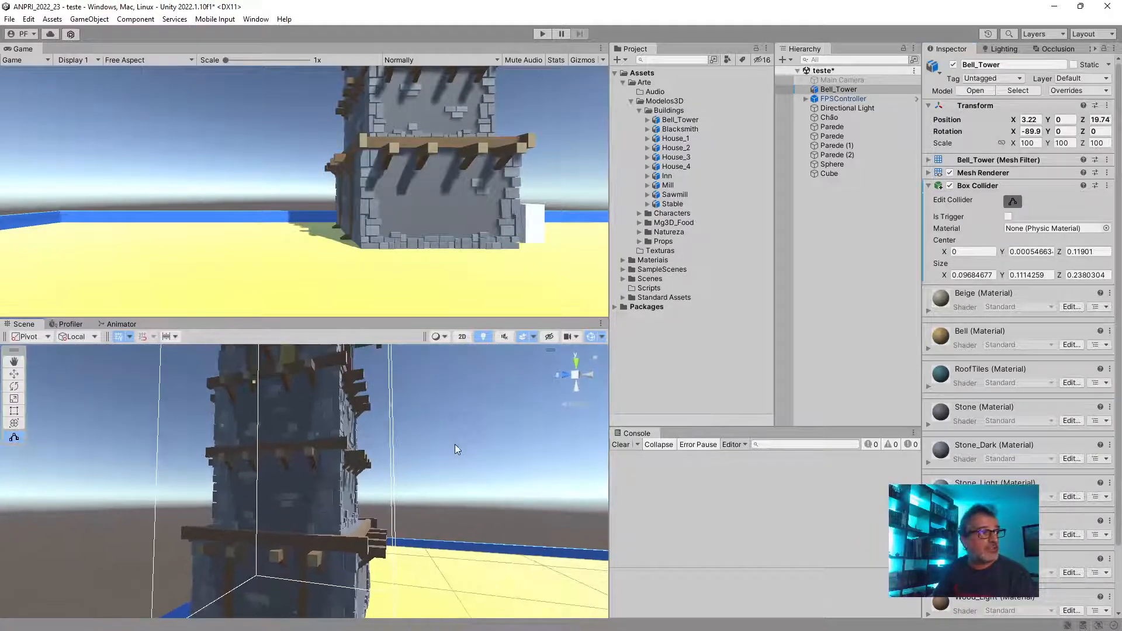
pyautogui.moveTo(457, 448); pyautogui.dragTo(445, 445, button='middle')
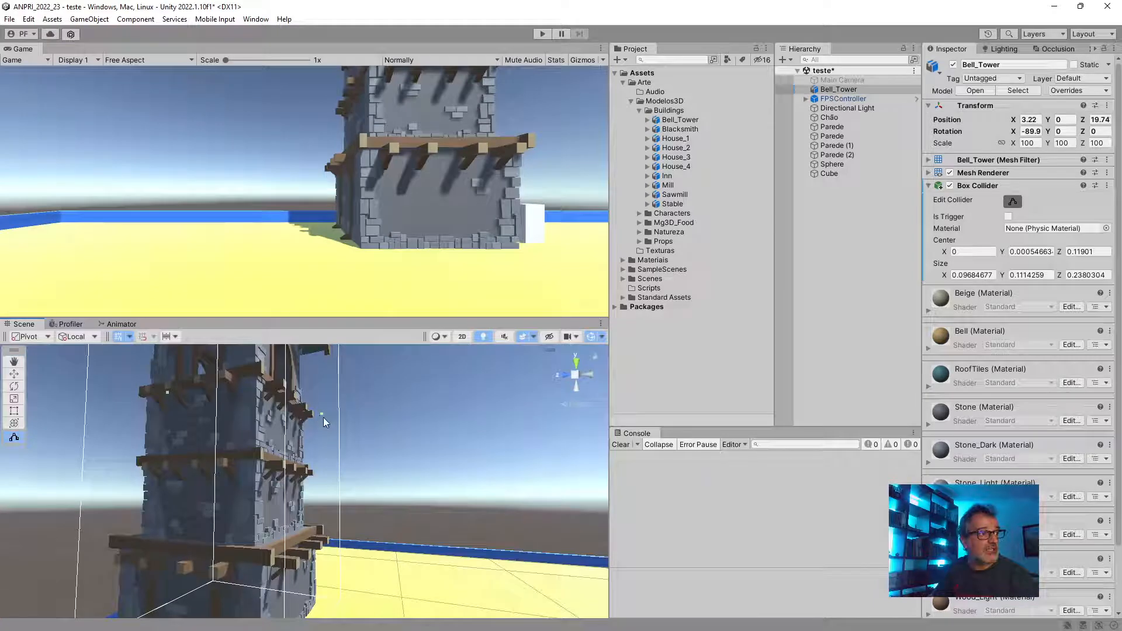
pyautogui.moveTo(324, 412); pyautogui.dragTo(317, 423)
pyautogui.moveTo(317, 423); pyautogui.dragTo(355, 422, button='middle')
pyautogui.moveTo(383, 435); pyautogui.dragTo(371, 433)
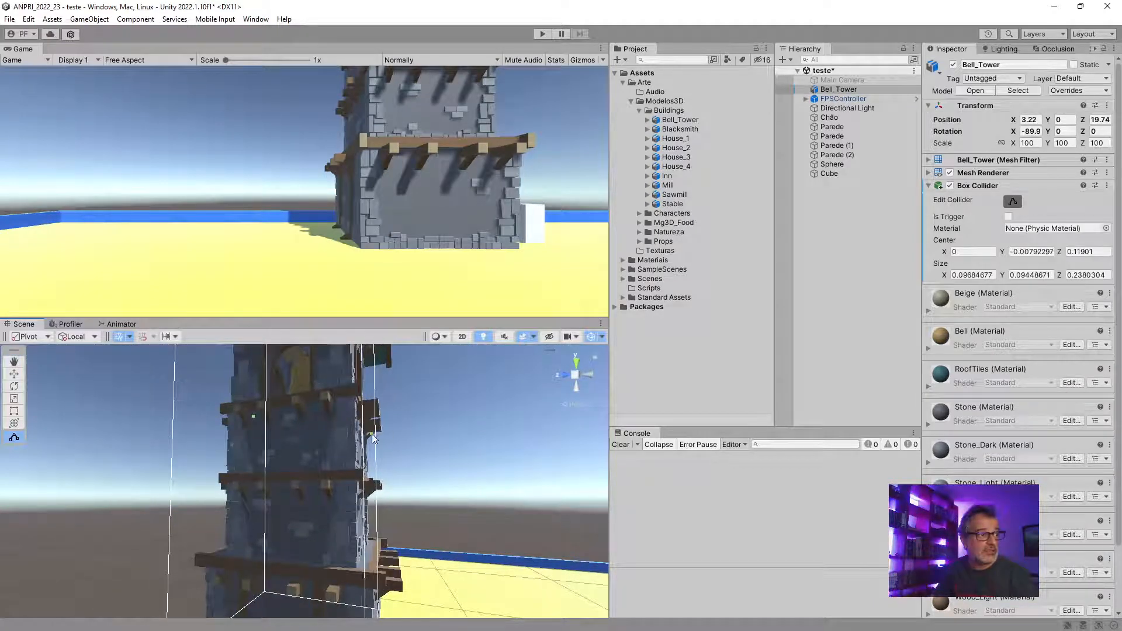
pyautogui.moveTo(371, 433); pyautogui.dragTo(413, 437, button='middle')
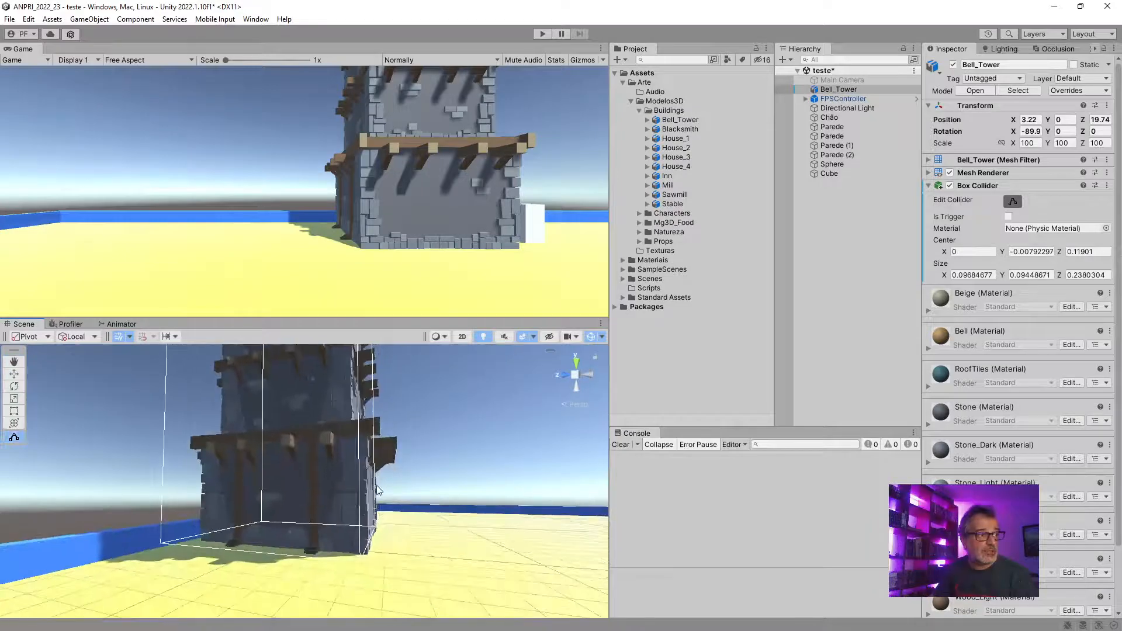
pyautogui.scroll(3, 438, 462)
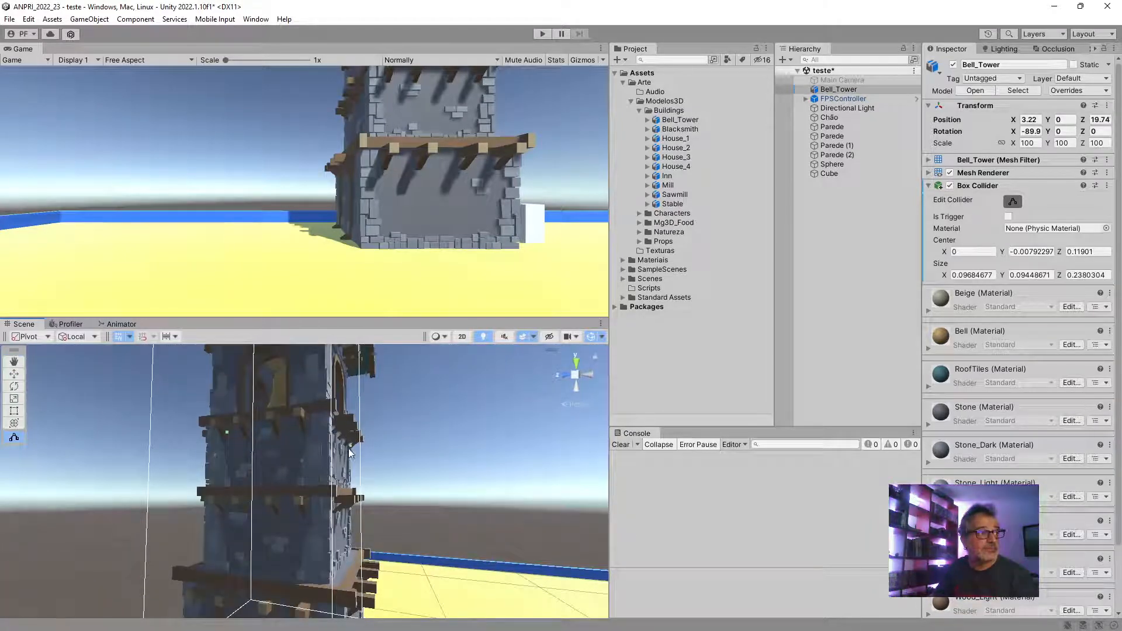
pyautogui.moveTo(349, 447); pyautogui.dragTo(353, 447)
# Pull both X-side faces of the Box Collider in to the tower walls, for an X size of about 0.080
pyautogui.moveTo(442, 451); pyautogui.dragTo(354, 490, button='right')
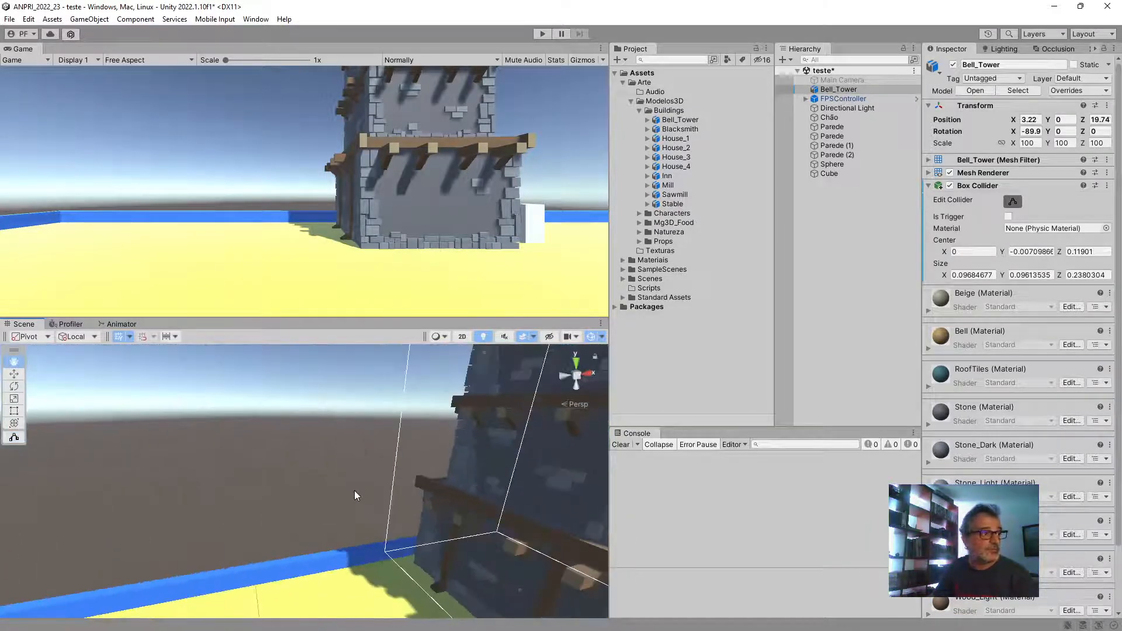
pyautogui.moveTo(354, 489); pyautogui.dragTo(327, 495, button='middle')
pyautogui.scroll(-3, 327, 496)
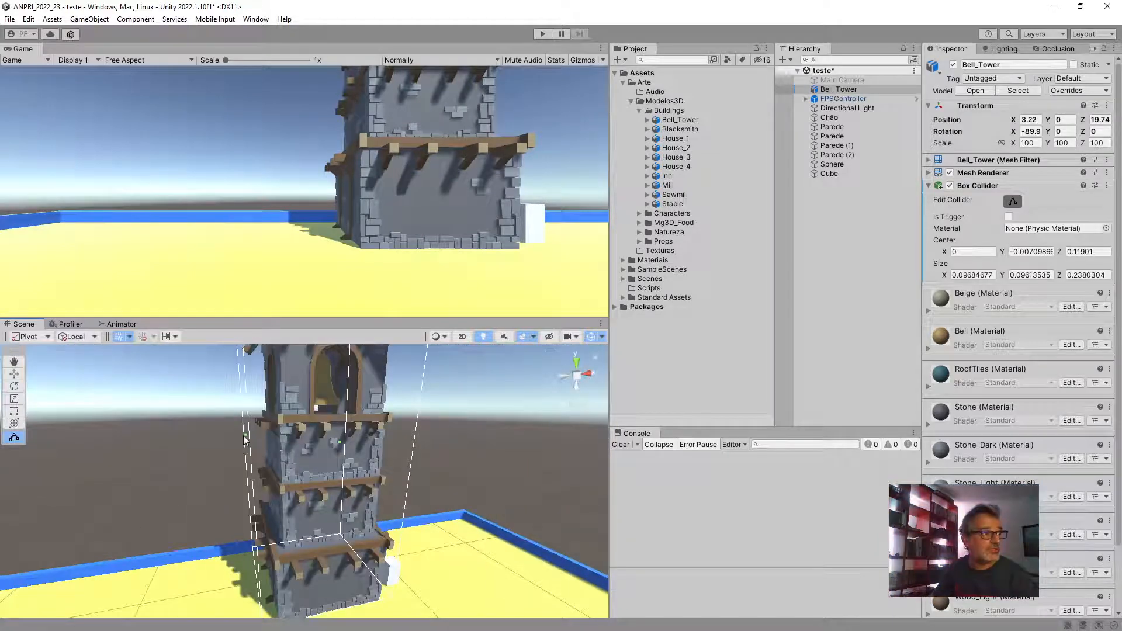
pyautogui.moveTo(244, 436); pyautogui.dragTo(259, 439)
pyautogui.moveTo(421, 471); pyautogui.dragTo(372, 472, button='right')
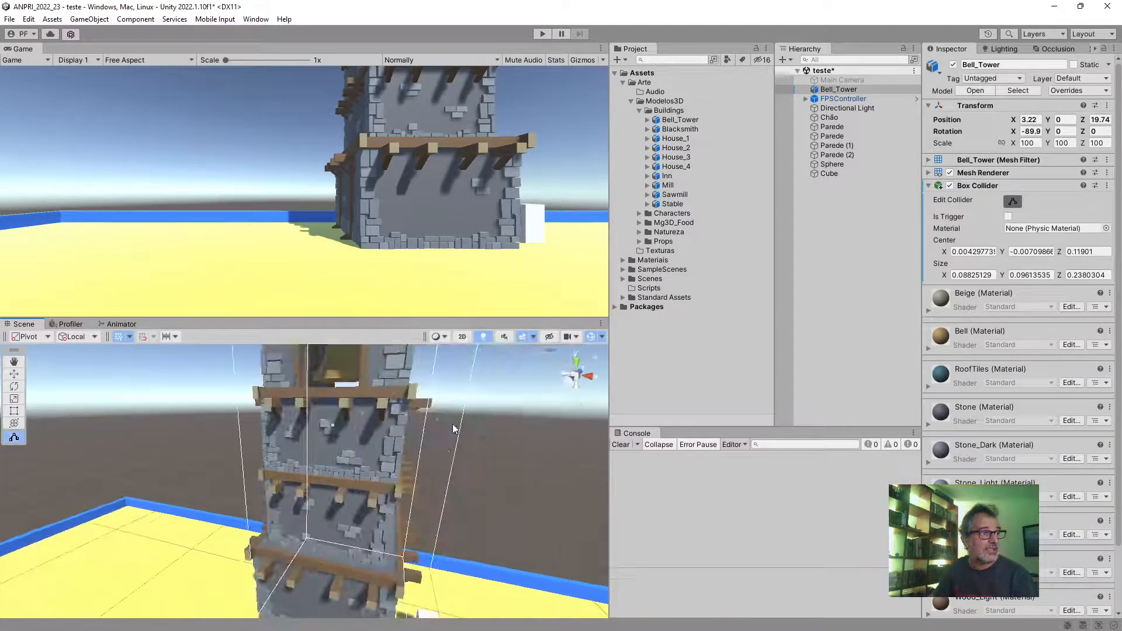
pyautogui.moveTo(436, 419); pyautogui.dragTo(418, 422)
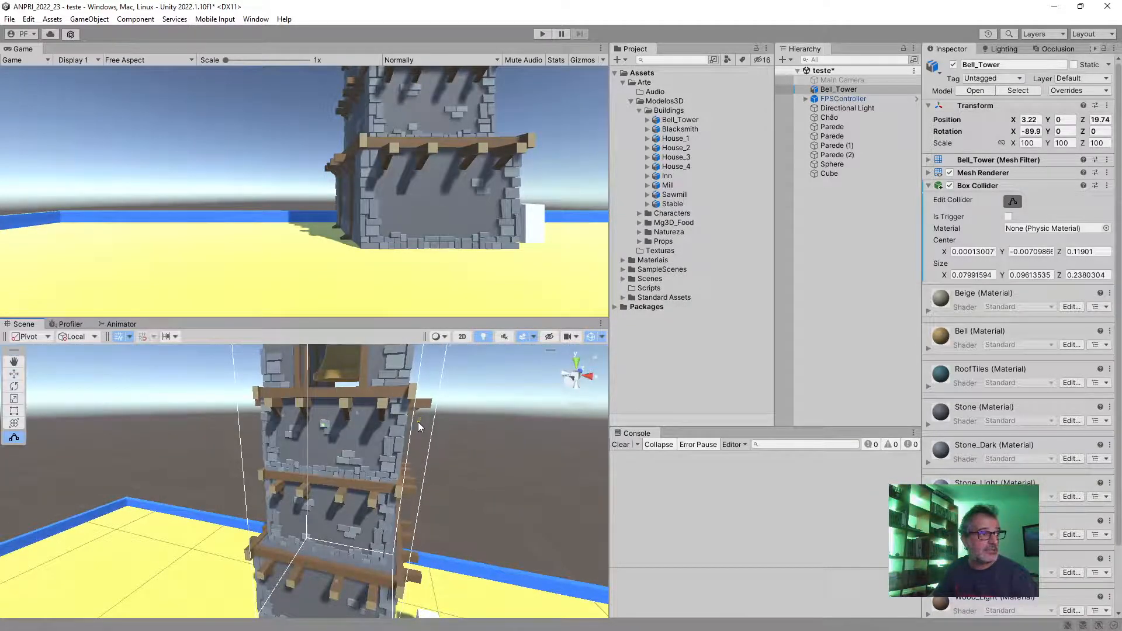
# Pull the remaining loose side of the Box Collider in for a Y size of about 0.083 and finish editing it
pyautogui.moveTo(418, 421); pyautogui.dragTo(324, 392, button='right')
pyautogui.moveTo(322, 390); pyautogui.dragTo(302, 399)
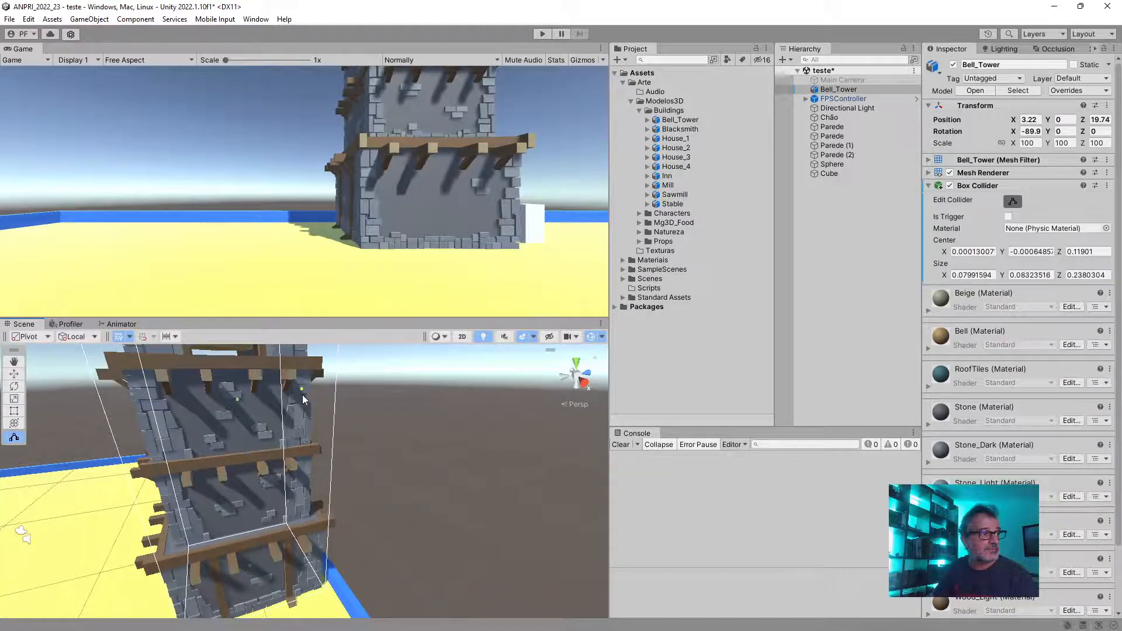
pyautogui.click(1012, 202)
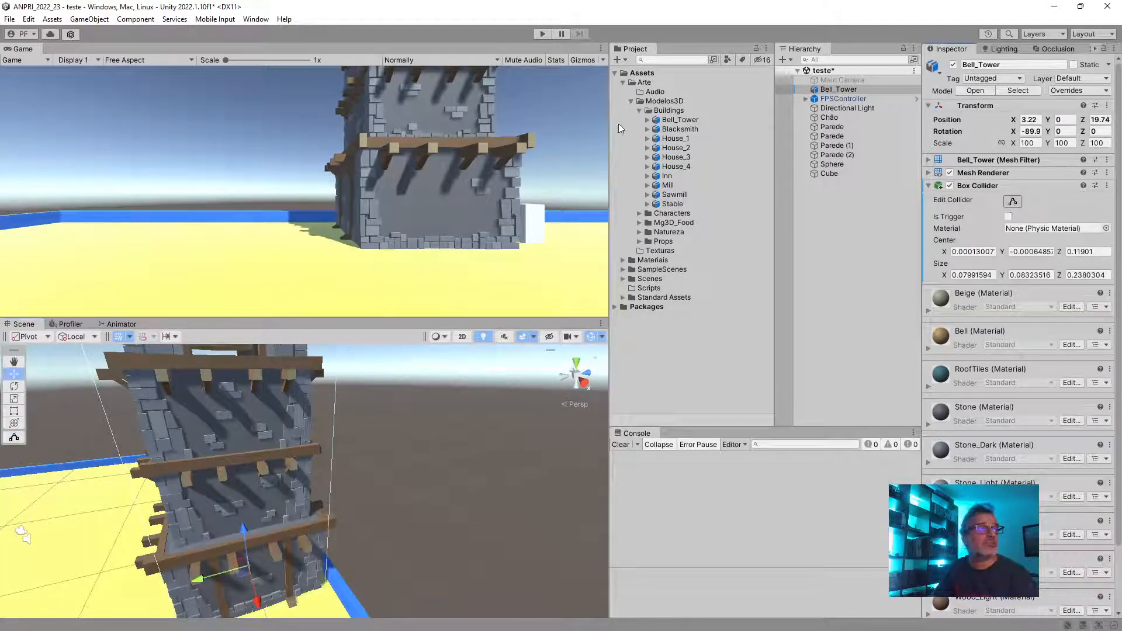
# Play the scene, walk against and around the Bell_Tower to test its collider, and stop playing
pyautogui.click(543, 33)
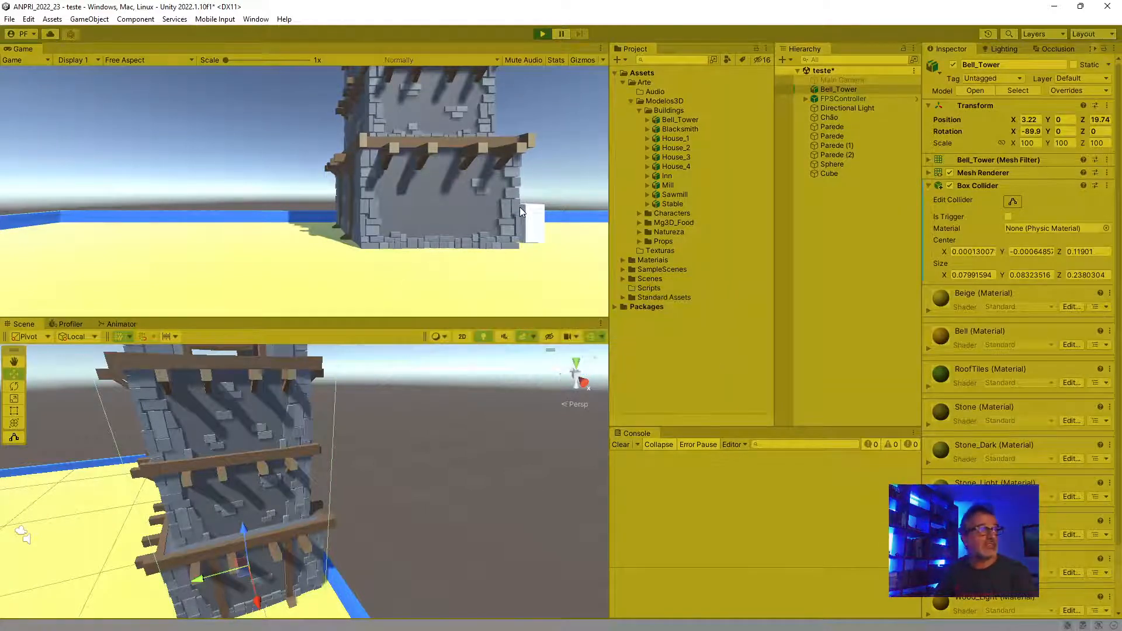
pyautogui.click(509, 224)
pyautogui.press('w')
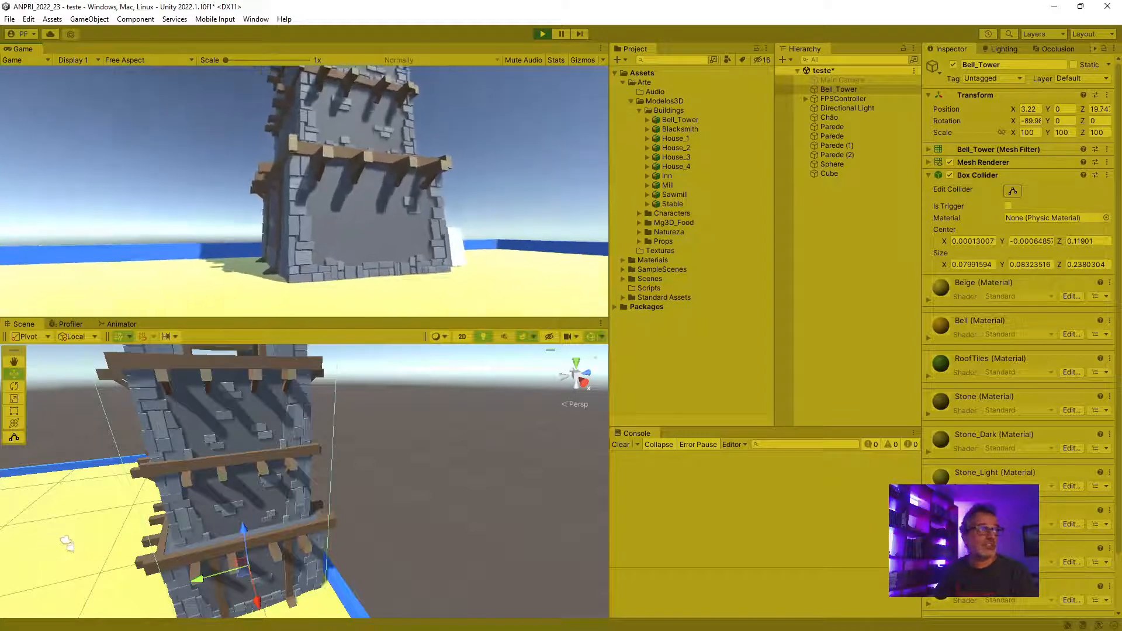
pyautogui.press('w')
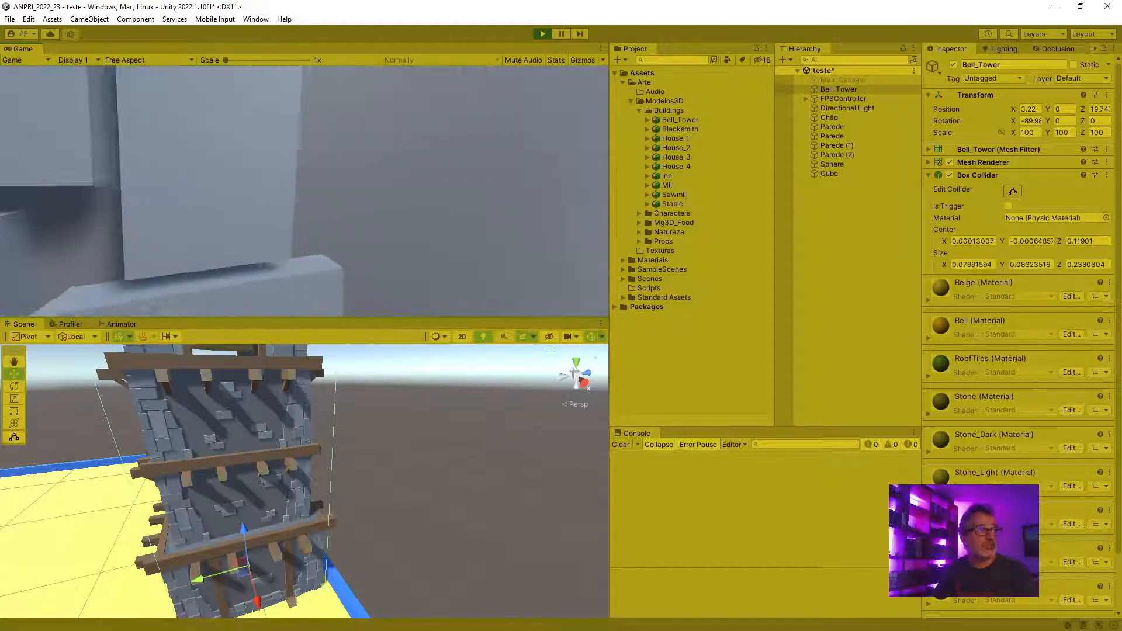
pyautogui.press('w')
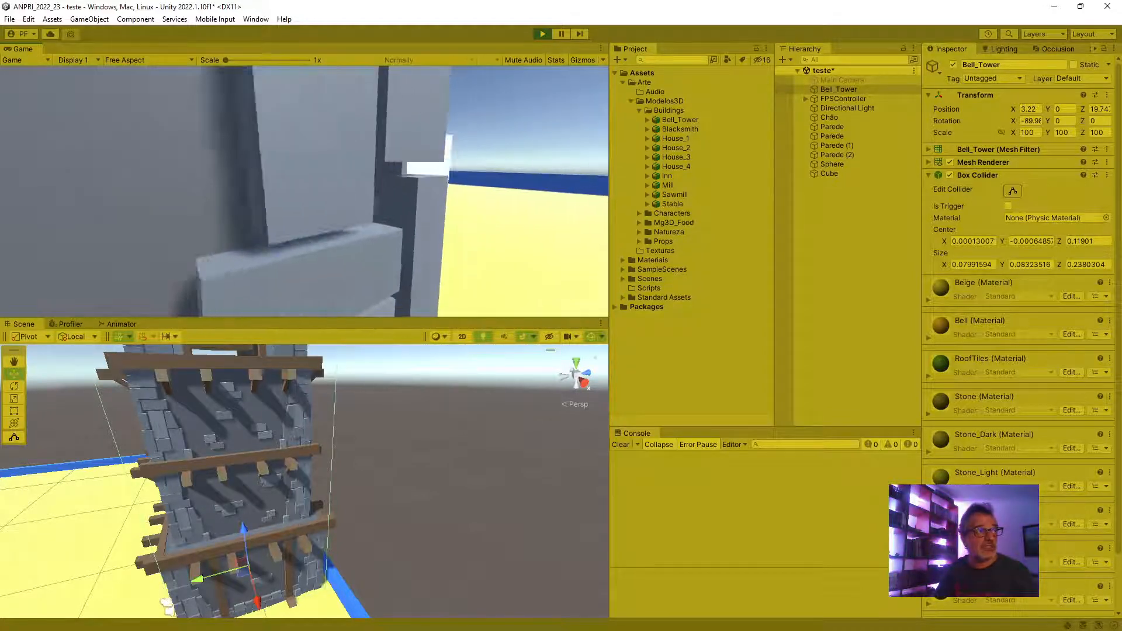
pyautogui.press('w')
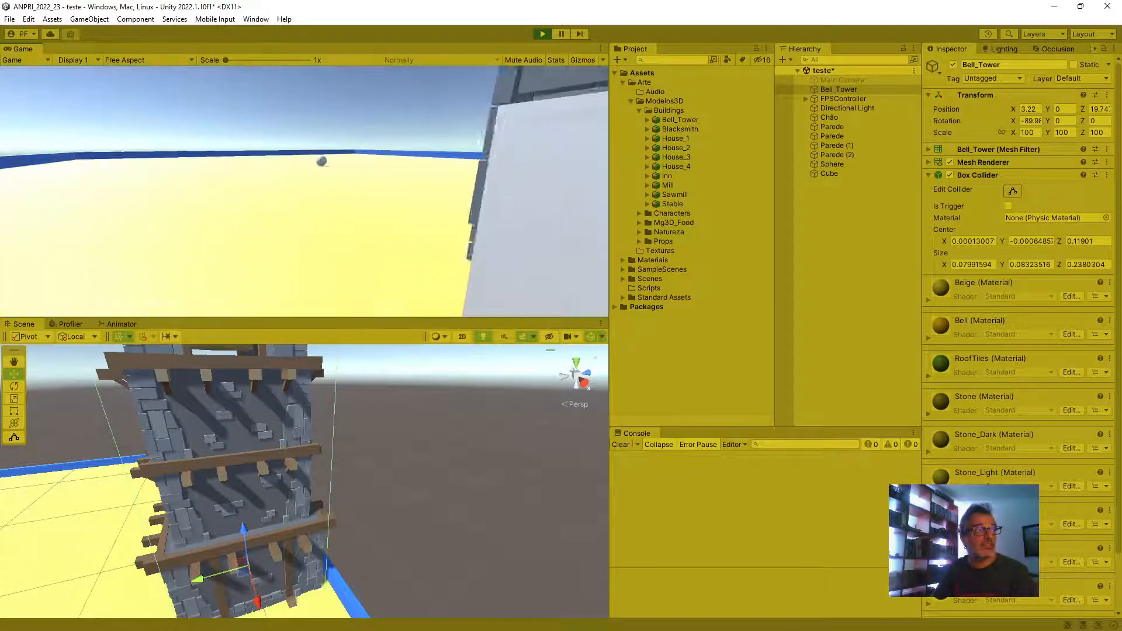
pyautogui.press('w')
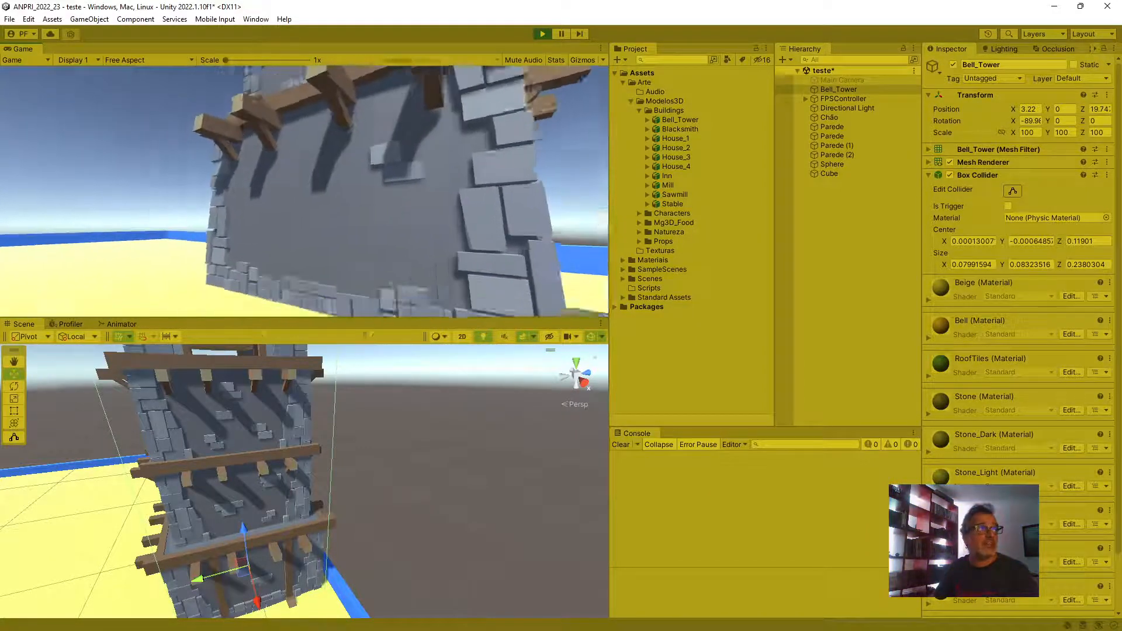
pyautogui.press('Escape')
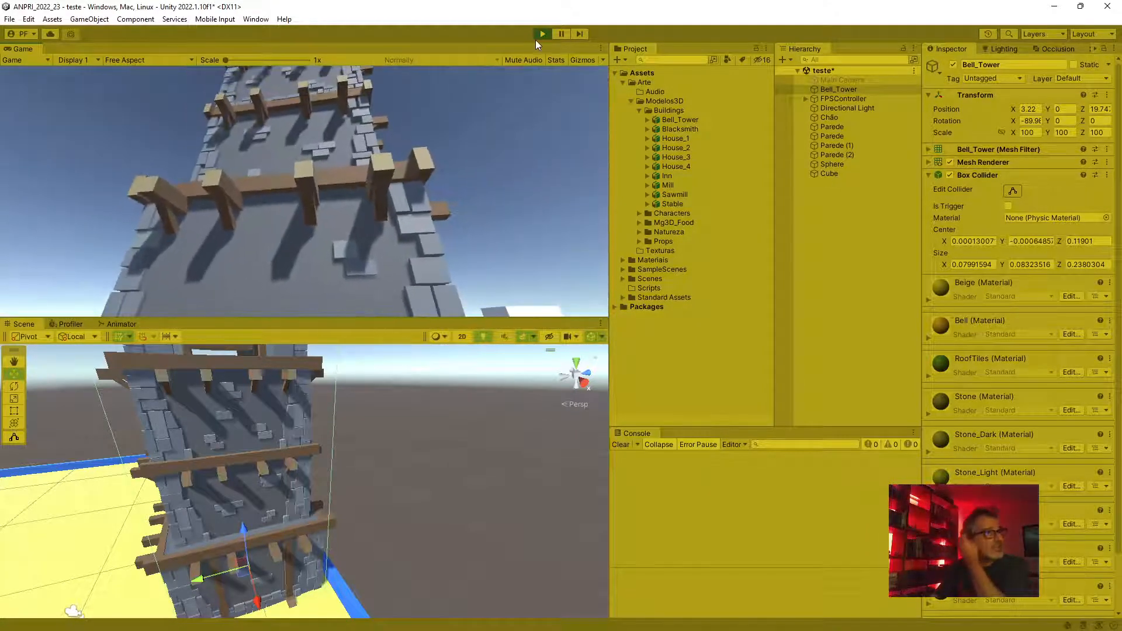
pyautogui.click(541, 35)
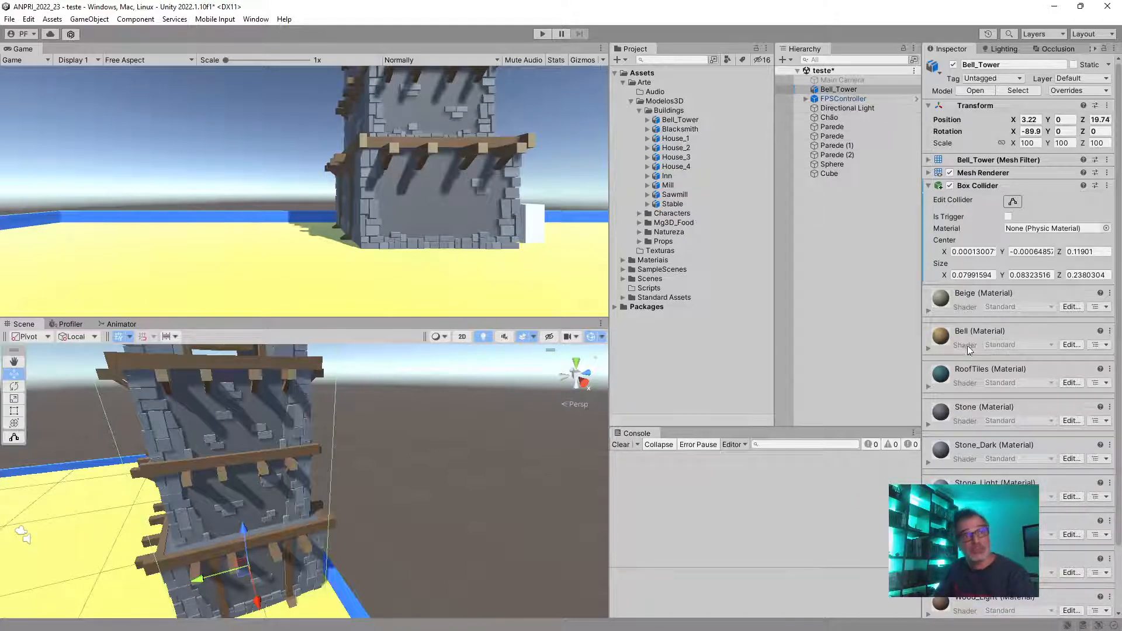
# Review the Bell_Tower model's import settings and return to the components of its object in the scene
pyautogui.scroll(-3, 1023, 444)
pyautogui.scroll(3, 1023, 292)
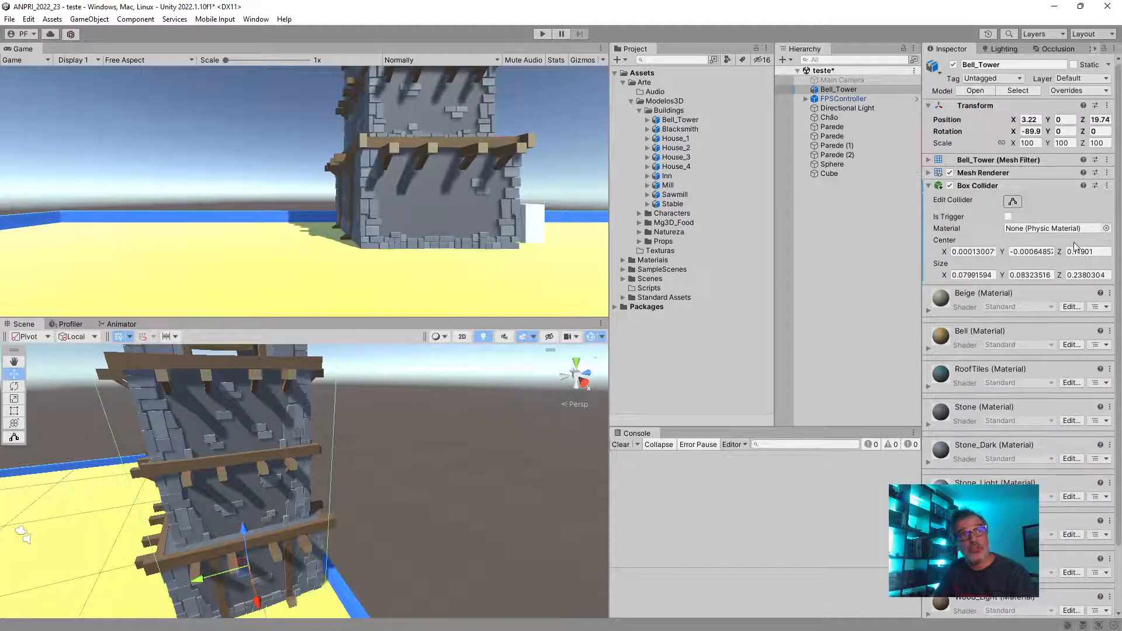
pyautogui.click(683, 120)
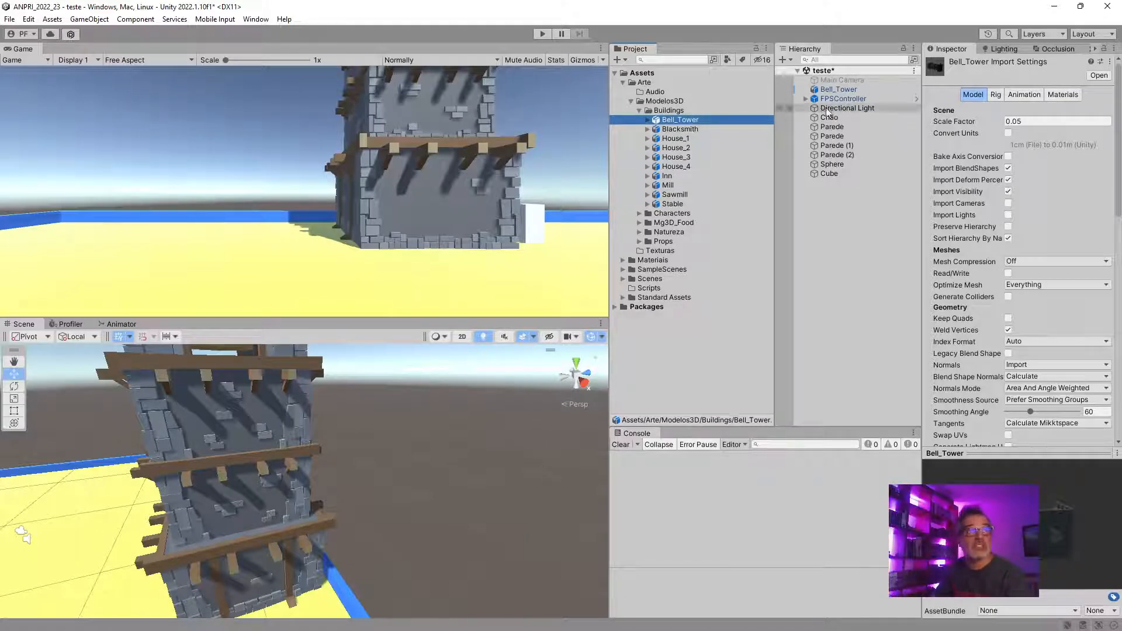
pyautogui.click(846, 90)
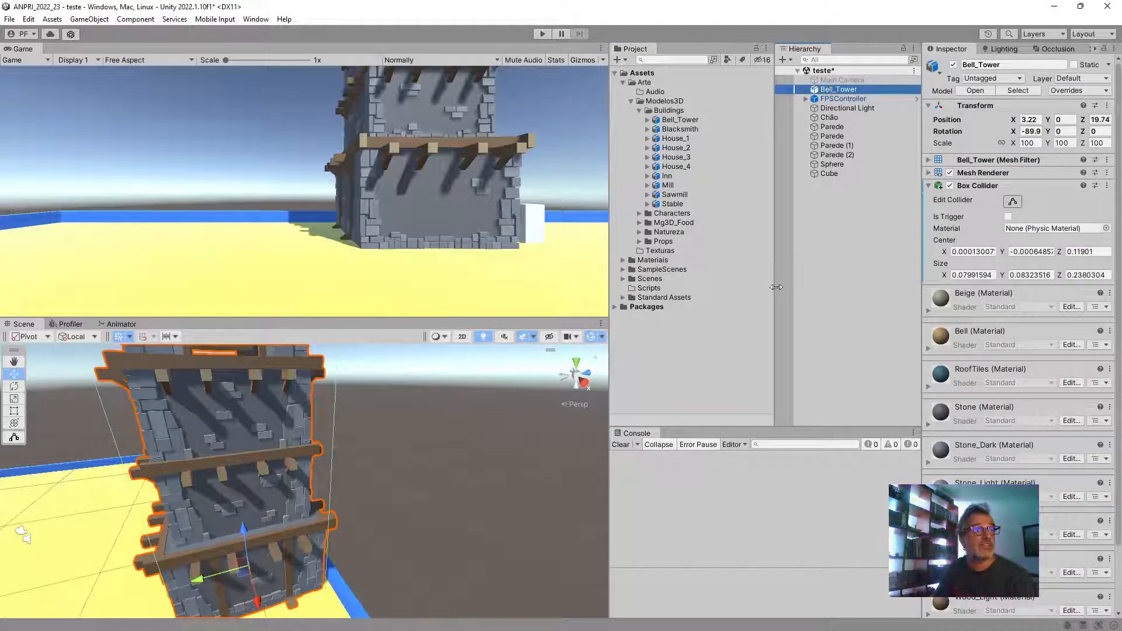
# Widen the scene object list slightly and collapse the Modelos3D folder among the project assets
pyautogui.moveTo(771, 308); pyautogui.dragTo(761, 308)
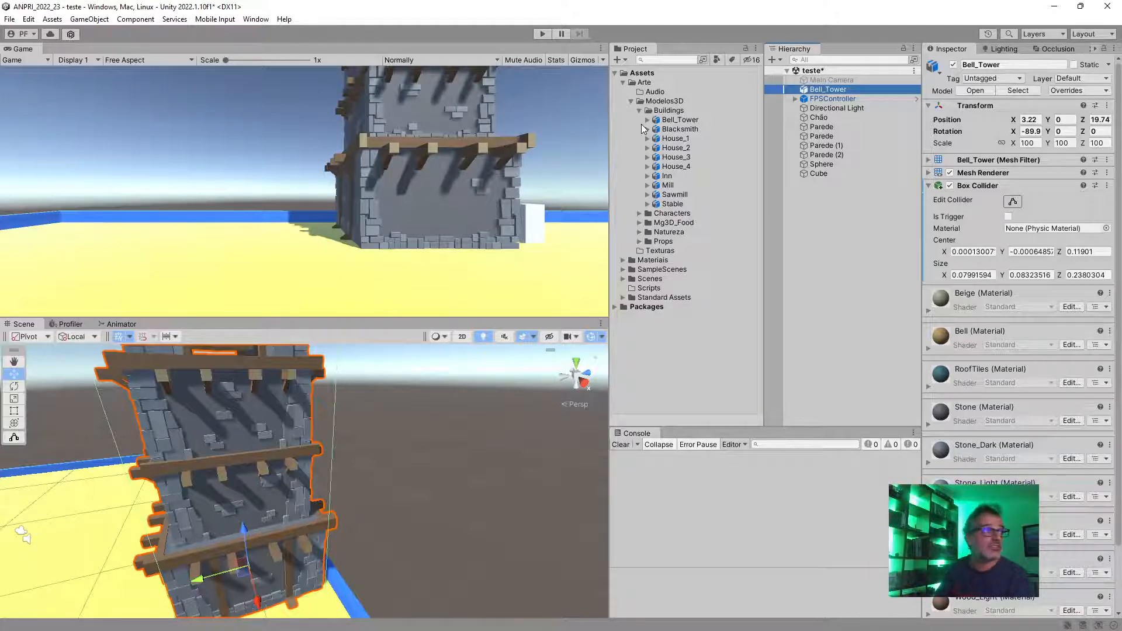
pyautogui.scroll(-8, 254, 433)
pyautogui.moveTo(254, 432); pyautogui.dragTo(229, 479, button='right')
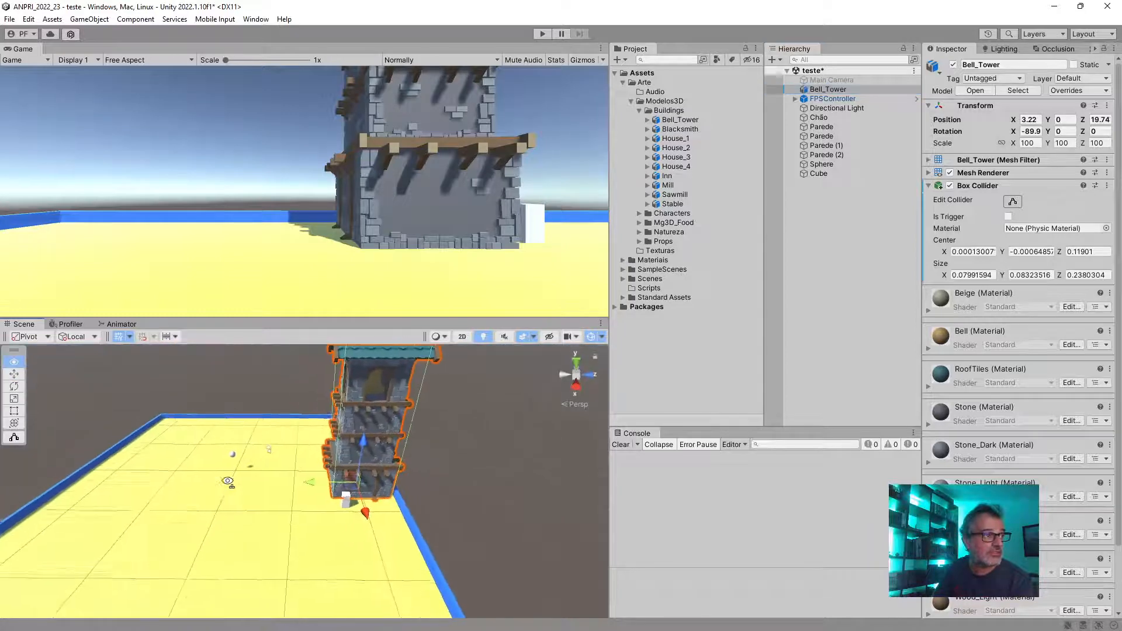
pyautogui.moveTo(229, 479); pyautogui.dragTo(242, 481, button='middle')
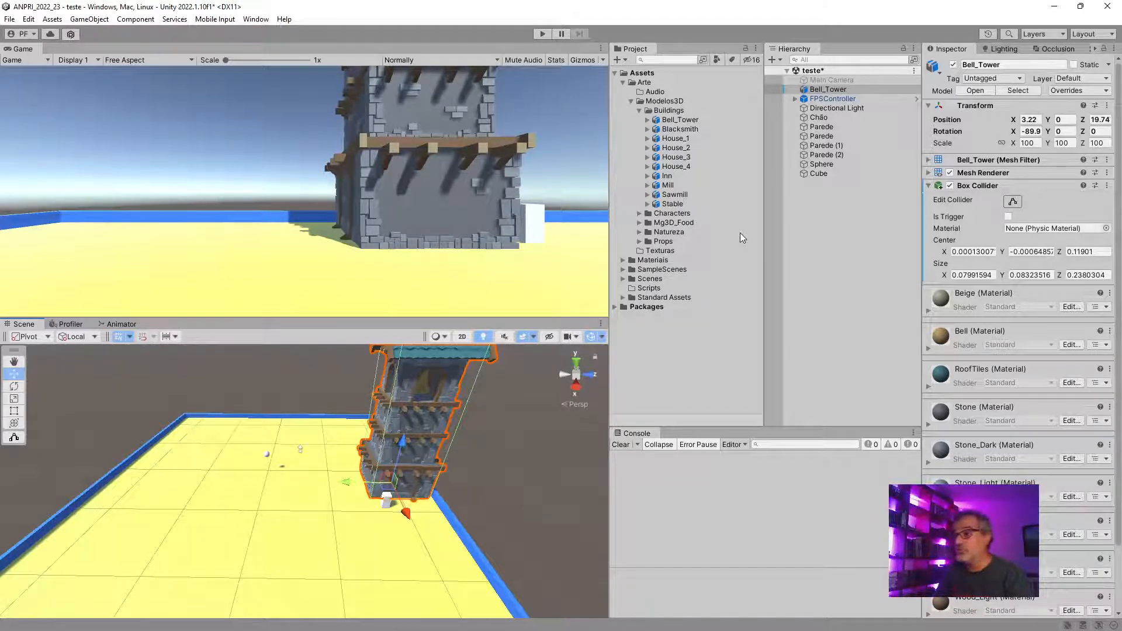
pyautogui.click(630, 102)
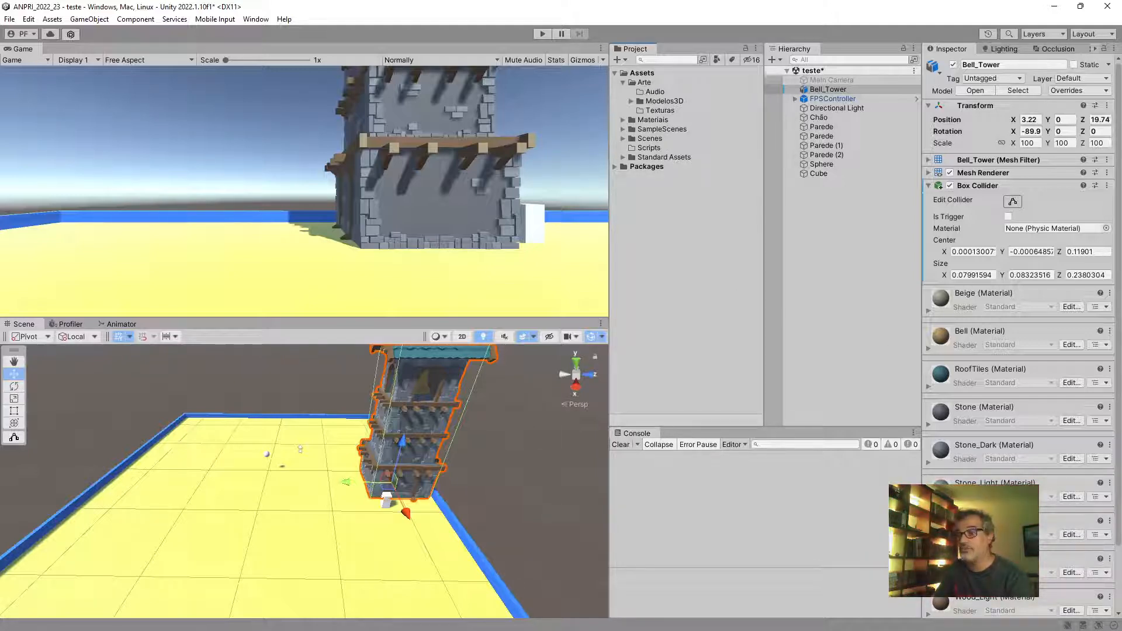
# Move the Cube from the Bell_Tower's base onto the open floor and delete it from the scene
pyautogui.moveTo(436, 496); pyautogui.dragTo(395, 479, button='right')
pyautogui.moveTo(419, 517); pyautogui.dragTo(367, 521, button='middle')
pyautogui.moveTo(367, 521); pyautogui.dragTo(457, 519, button='right')
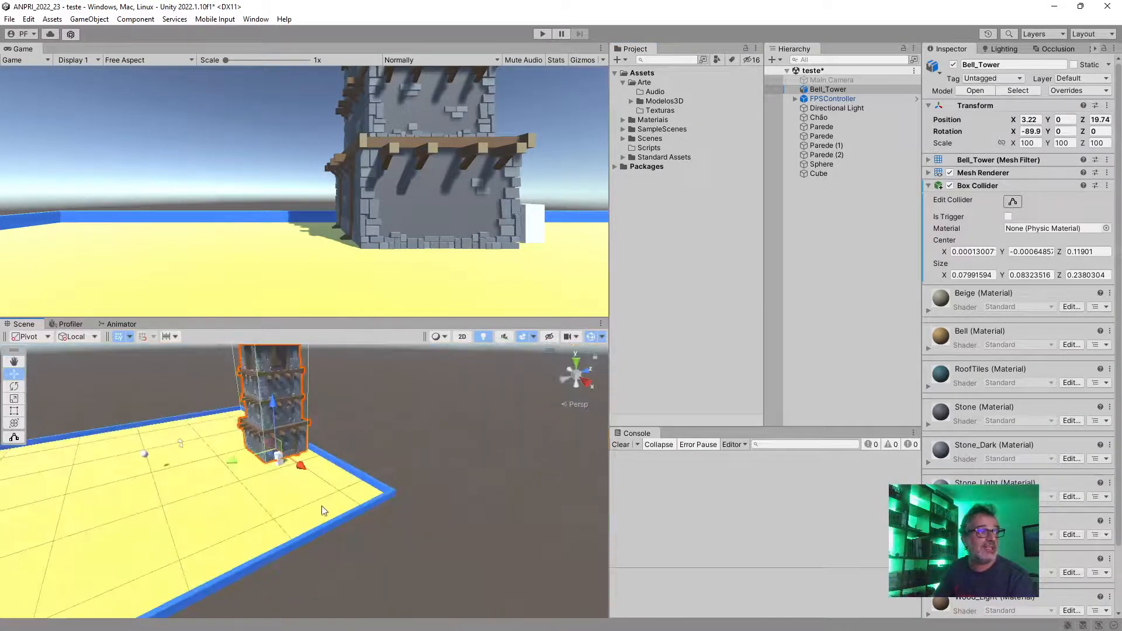
pyautogui.moveTo(332, 494); pyautogui.dragTo(343, 507, button='right')
pyautogui.moveTo(304, 473); pyautogui.dragTo(392, 487, button='middle')
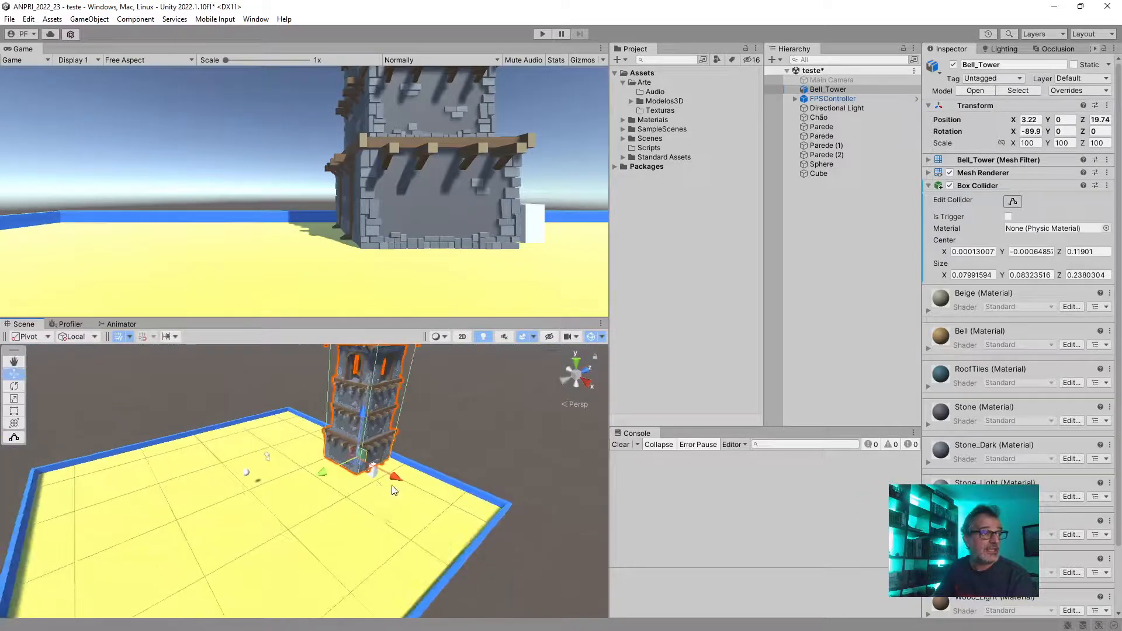
pyautogui.click(374, 475)
pyautogui.moveTo(375, 473); pyautogui.dragTo(281, 507)
pyautogui.moveTo(299, 520); pyautogui.dragTo(338, 521, button='right')
pyautogui.moveTo(338, 520); pyautogui.dragTo(345, 515, button='middle')
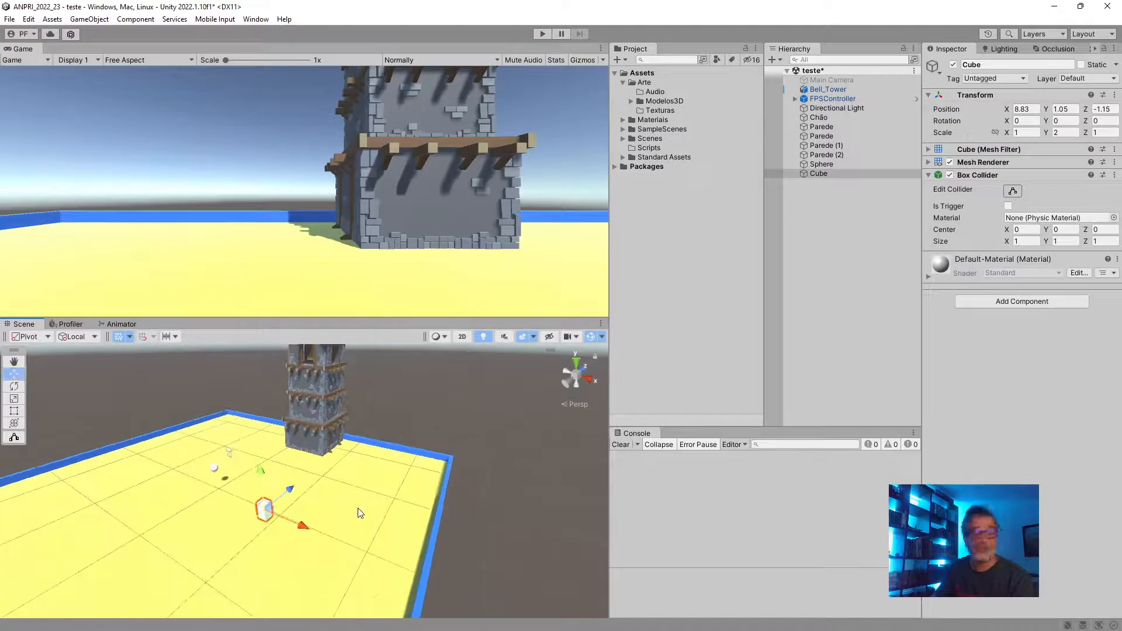
pyautogui.press('Delete')
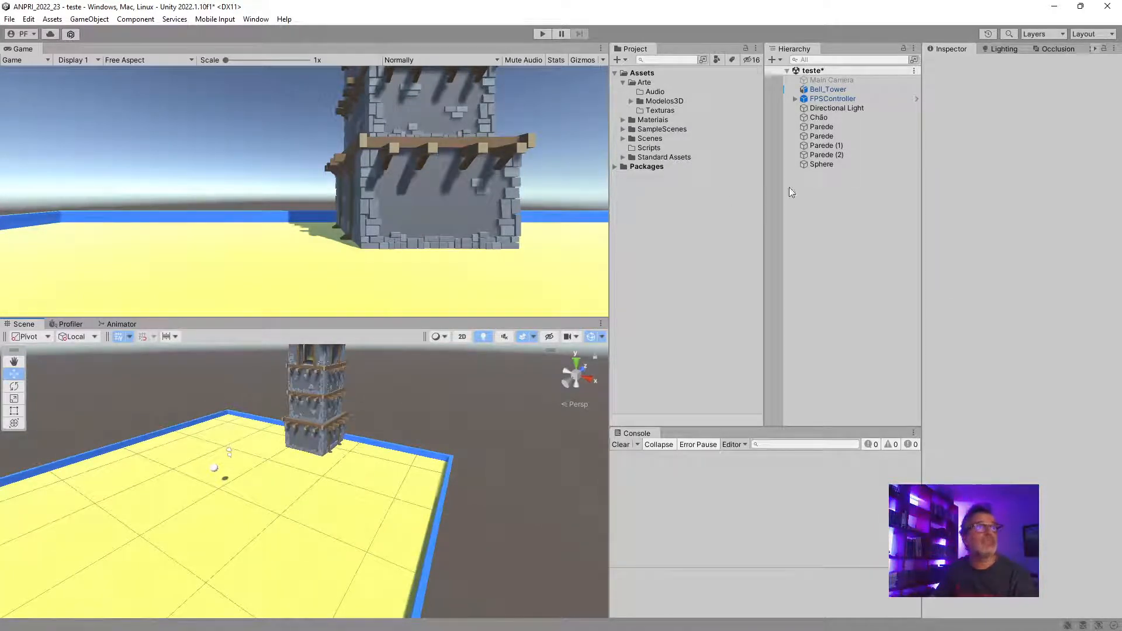
# Add a Capsule 3D object to the scene and reset its Transform
pyautogui.click(779, 60)
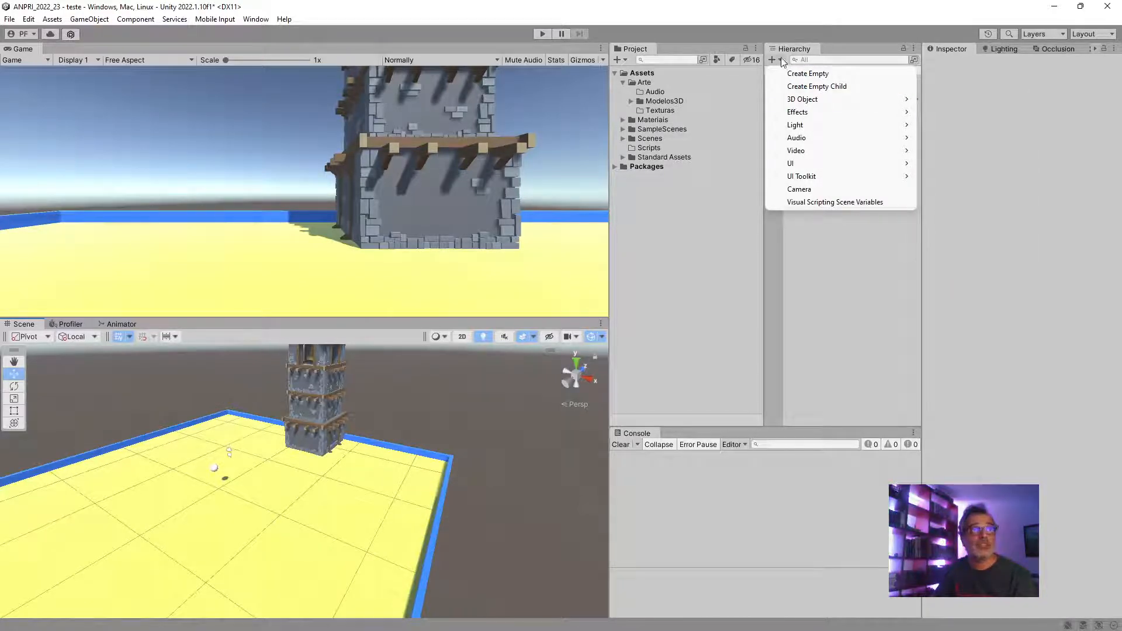
pyautogui.moveTo(800, 102)
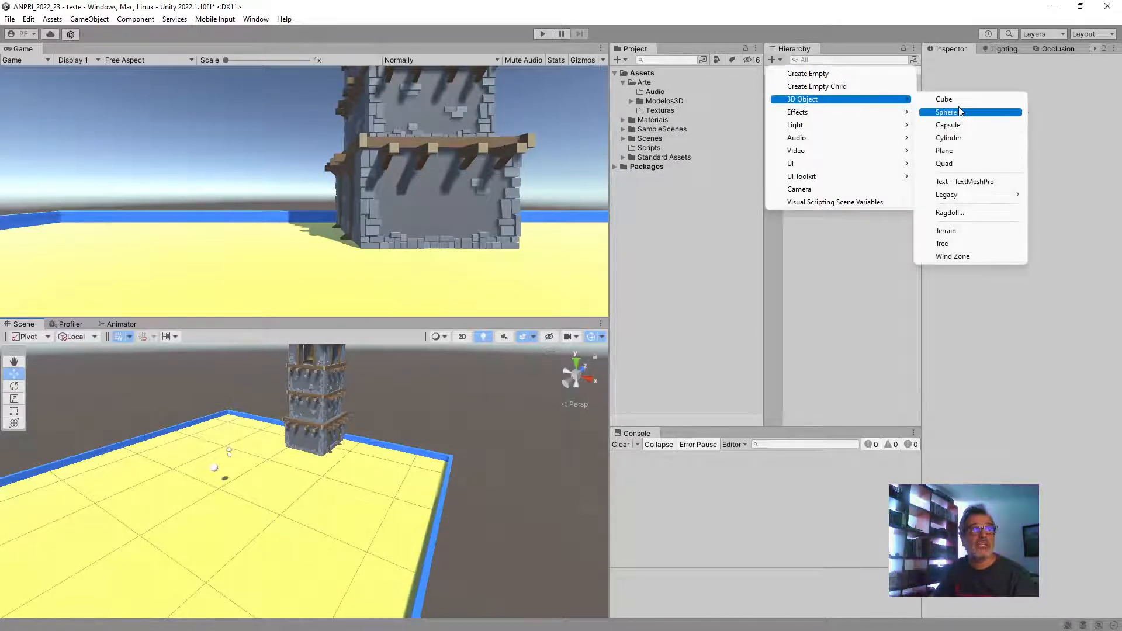
pyautogui.click(948, 125)
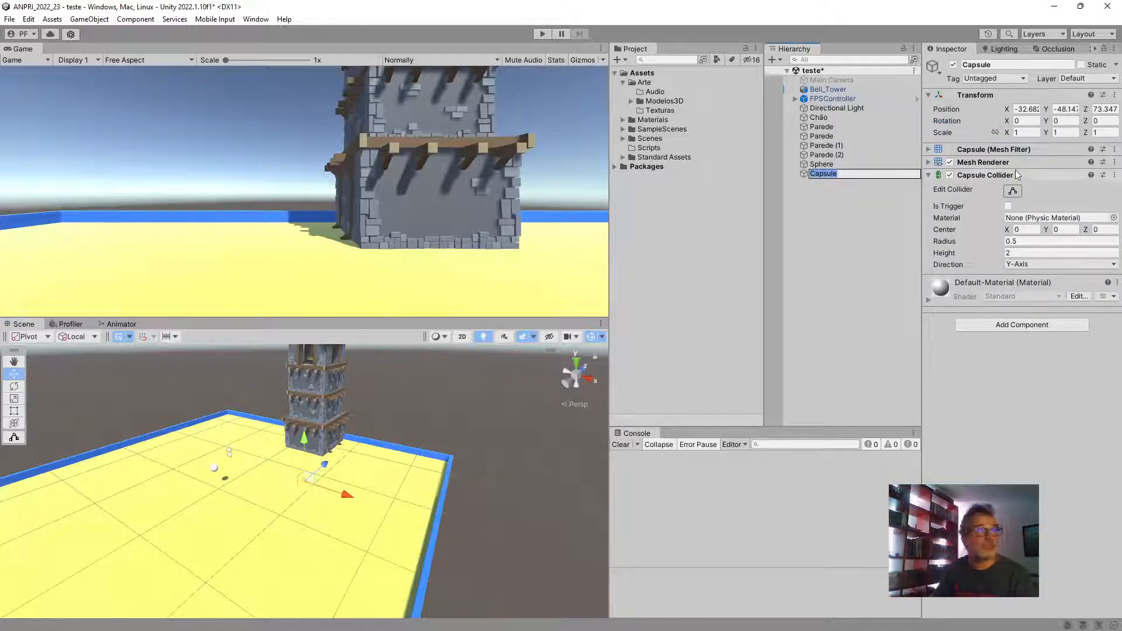
pyautogui.rightClick(1072, 95)
pyautogui.click(1073, 107)
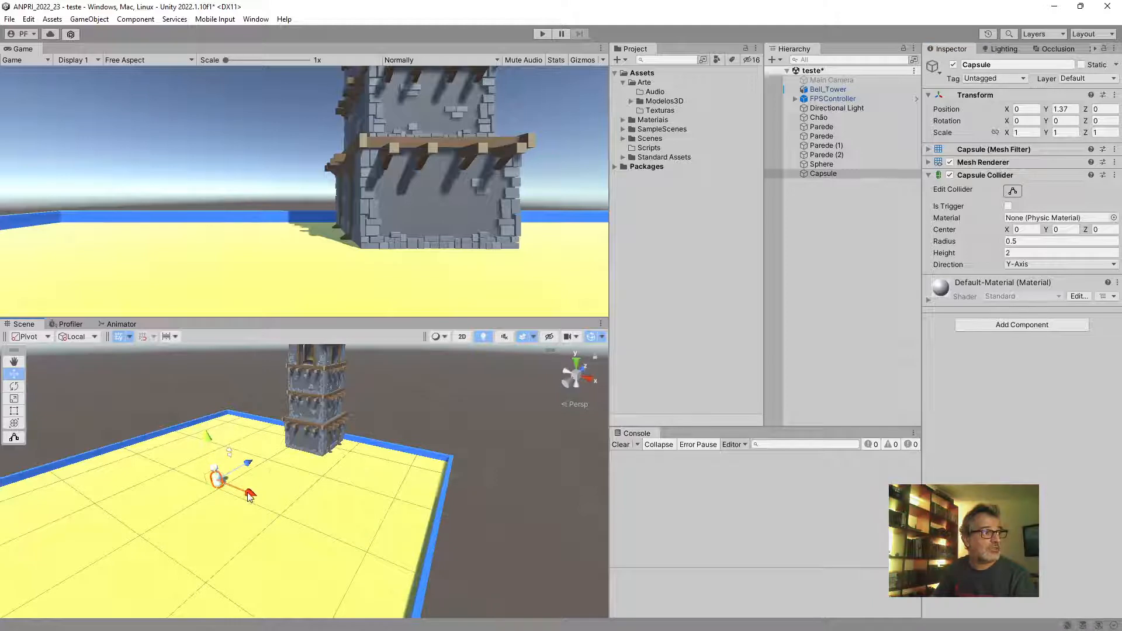
# Raise the Capsule to about Y 1.37 and move it along the X axis to about 6.05
pyautogui.moveTo(251, 495); pyautogui.dragTo(287, 514)
pyautogui.scroll(5, 290, 520)
pyautogui.moveTo(261, 514); pyautogui.dragTo(291, 501, button='middle')
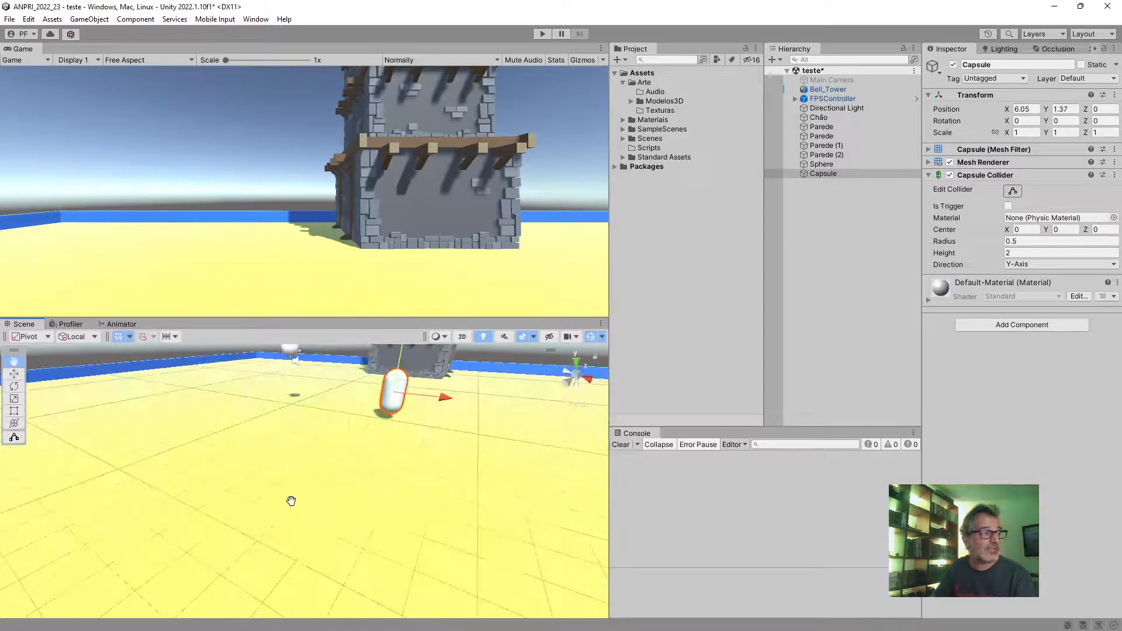
# Lower the Capsule towards the floor to about Y 1.02
pyautogui.moveTo(291, 501); pyautogui.dragTo(492, 444, button='right')
pyautogui.moveTo(492, 443); pyautogui.dragTo(246, 451, button='middle')
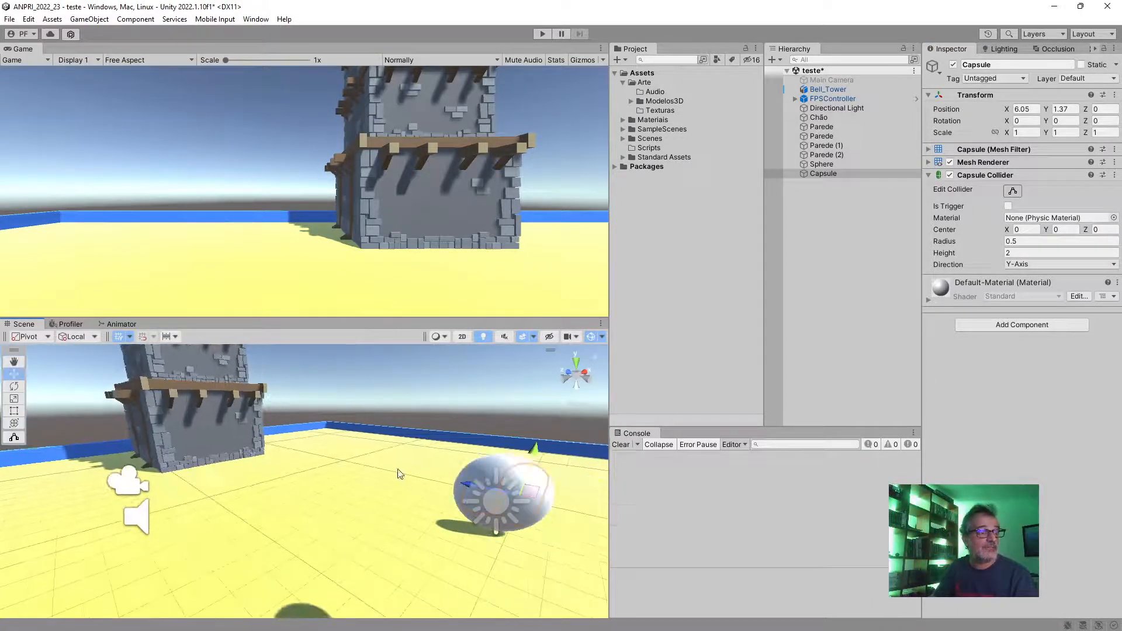
pyautogui.moveTo(313, 462); pyautogui.dragTo(350, 475, button='right')
pyautogui.moveTo(350, 474); pyautogui.dragTo(330, 455, button='middle')
pyautogui.moveTo(331, 455); pyautogui.dragTo(374, 450, button='right')
pyautogui.moveTo(477, 406); pyautogui.dragTo(477, 421)
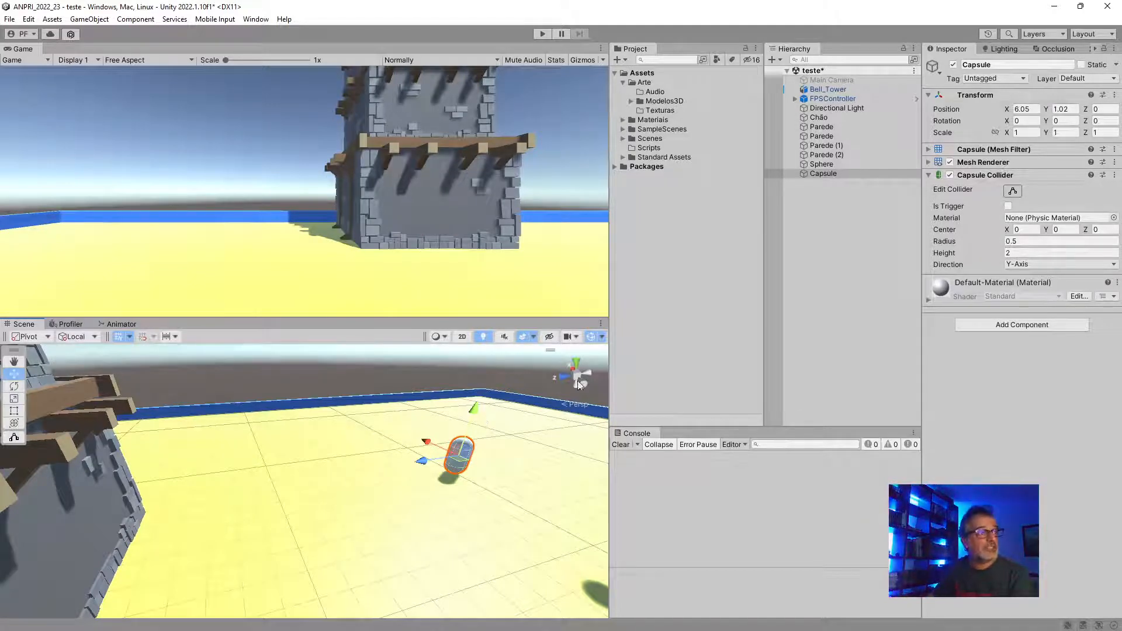
pyautogui.click(539, 425)
# Select the Capsule again and move it along the Z axis to about 1.35
pyautogui.moveTo(415, 458); pyautogui.dragTo(477, 453, button='right')
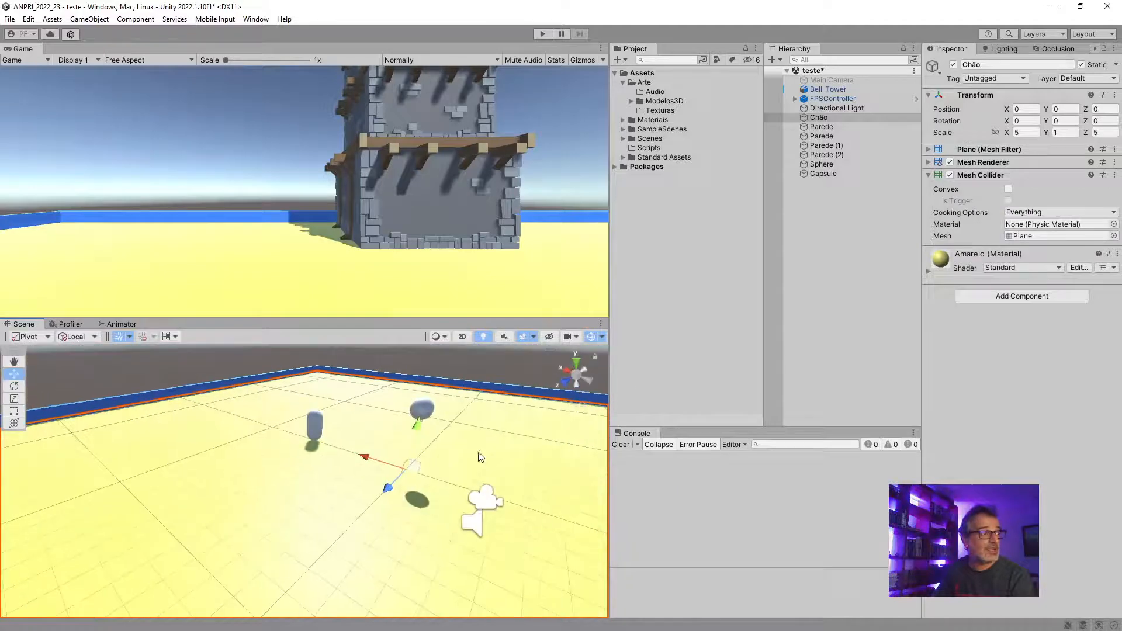
pyautogui.scroll(3, 449, 484)
pyautogui.moveTo(382, 450); pyautogui.dragTo(380, 466, button='middle')
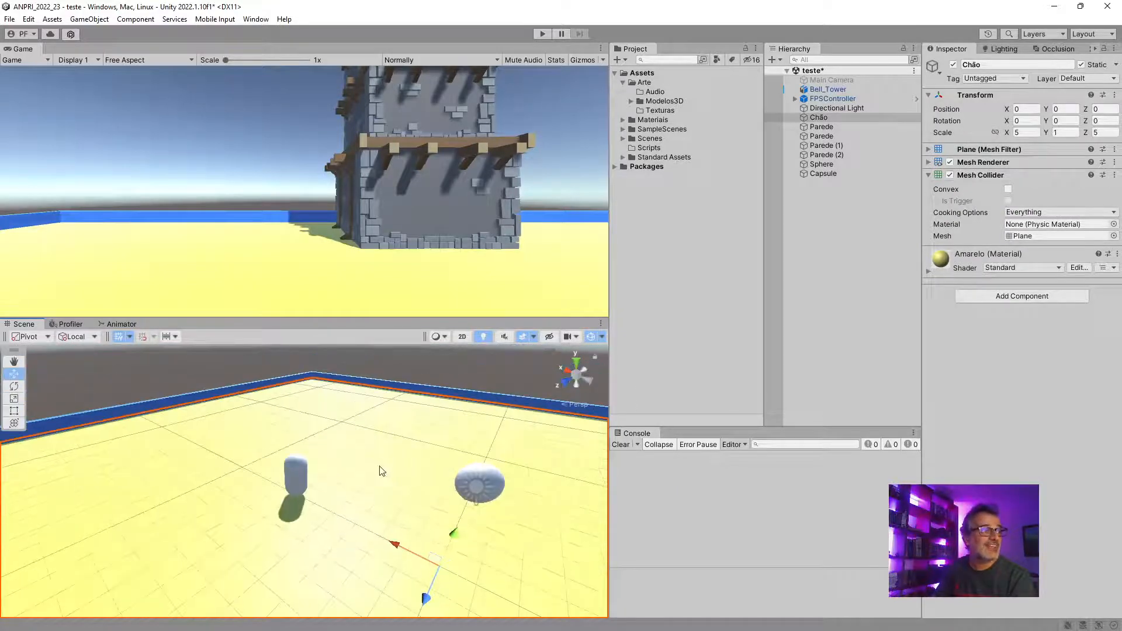
pyautogui.click(293, 477)
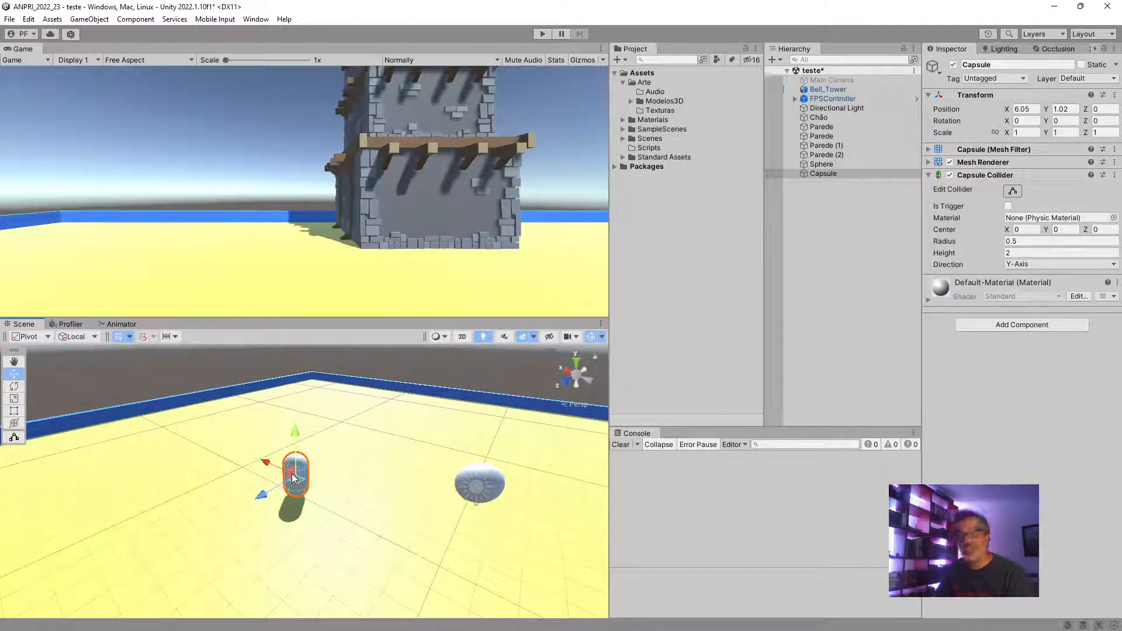
pyautogui.moveTo(367, 467); pyautogui.dragTo(336, 486, button='right')
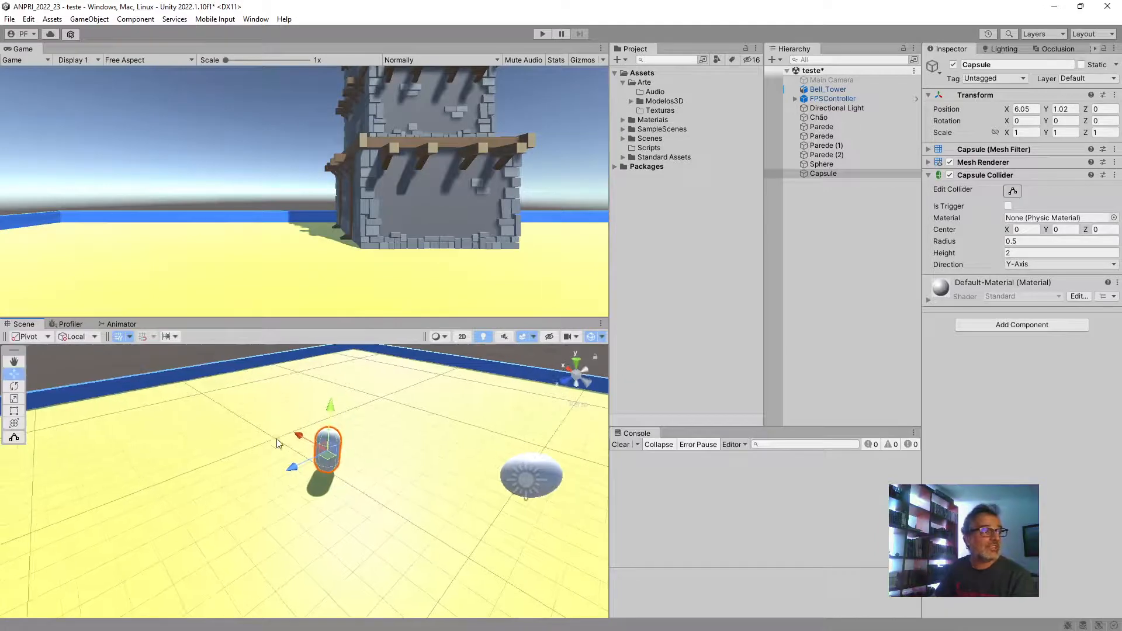
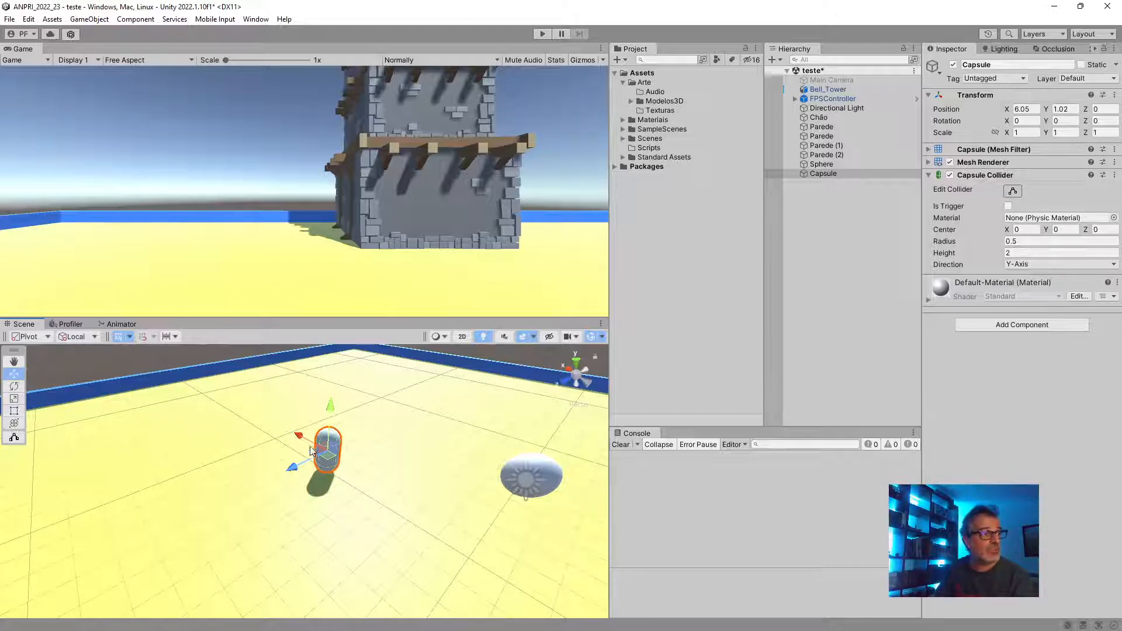
pyautogui.moveTo(295, 469); pyautogui.dragTo(266, 481)
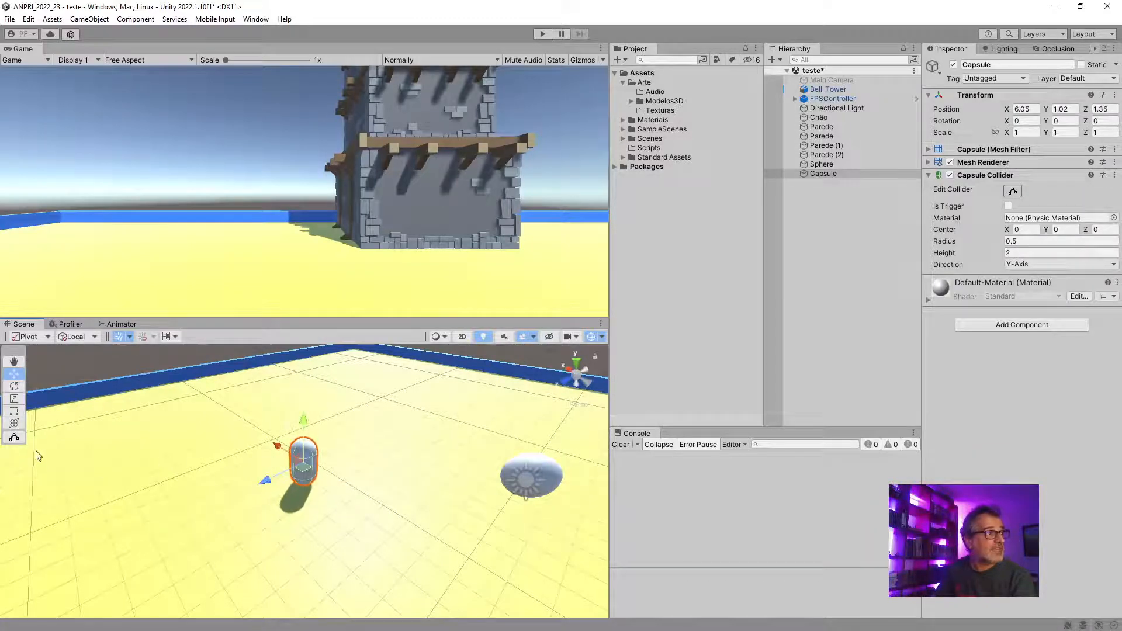
# Rotate the Capsule about its vertical axis to a Y rotation of -35 and return to the Move tool
pyautogui.click(15, 388)
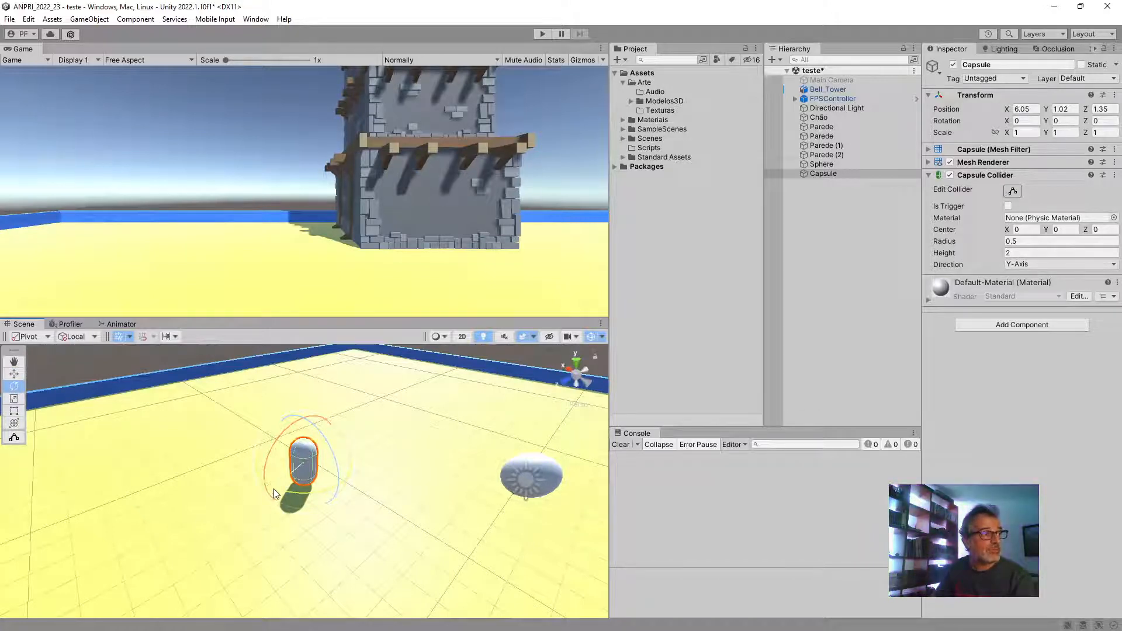
pyautogui.moveTo(275, 491); pyautogui.dragTo(343, 497)
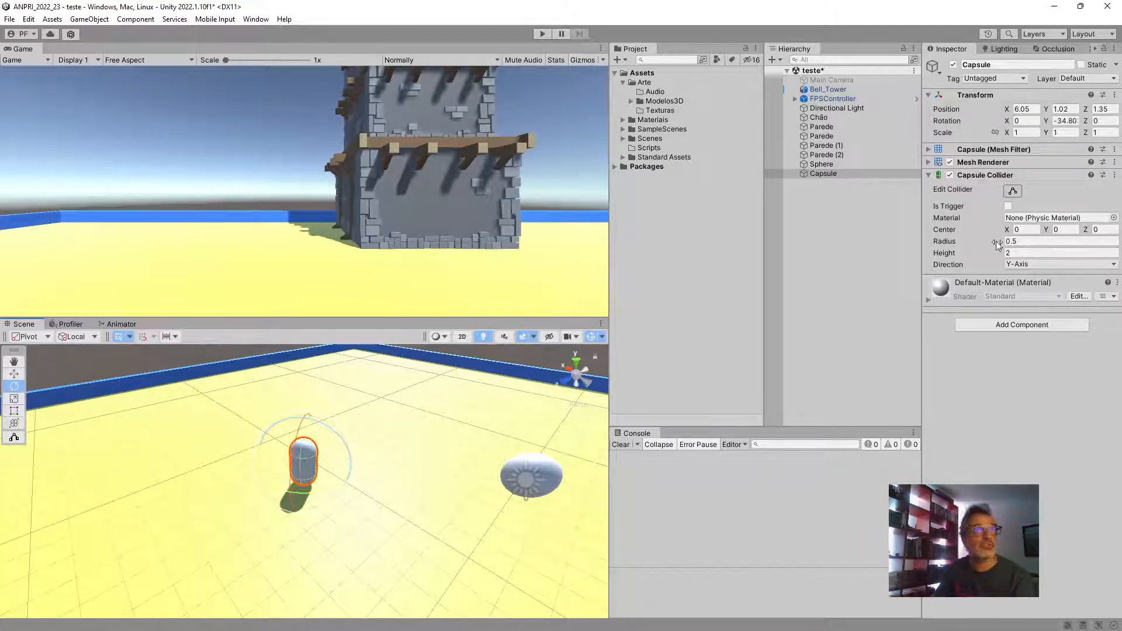
pyautogui.click(1060, 121)
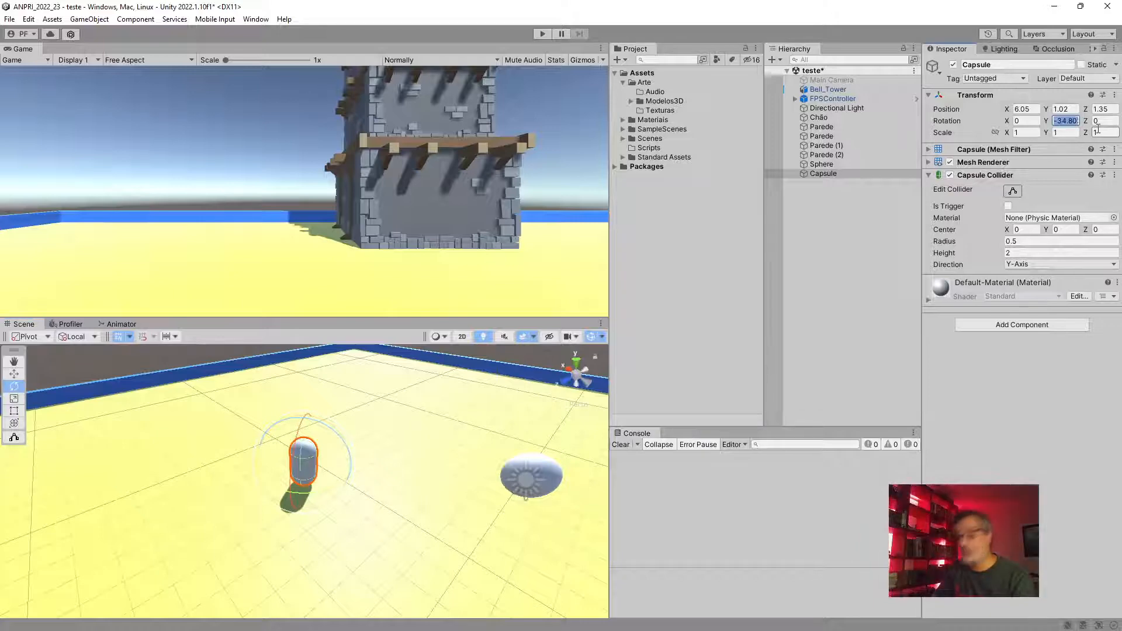
pyautogui.write('-35')
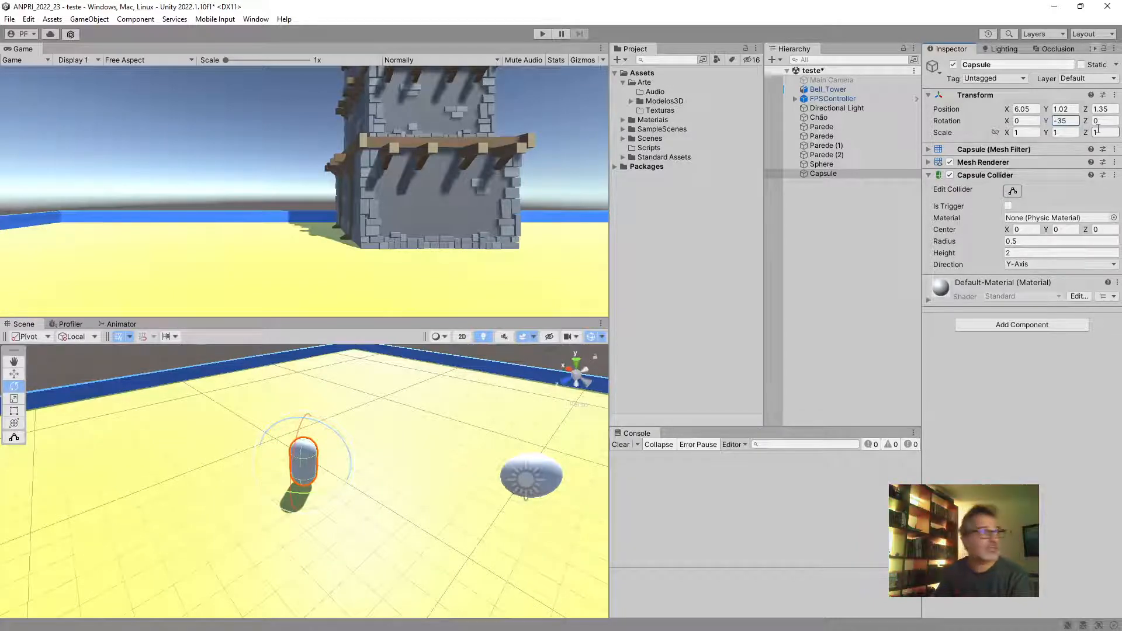
pyautogui.click(14, 375)
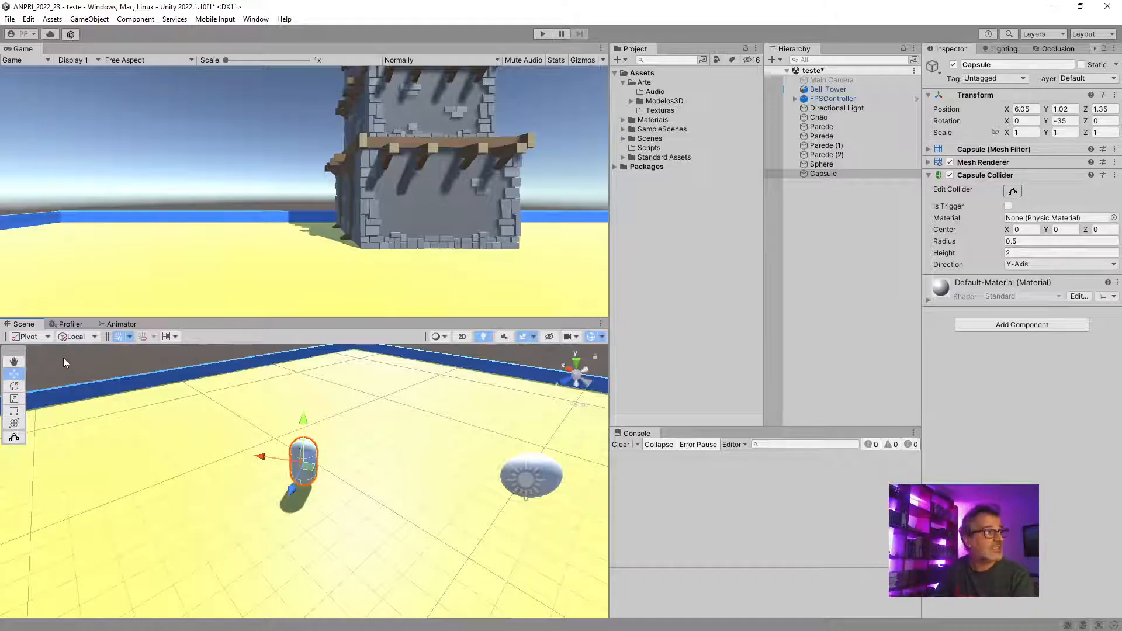
# Switch the handle orientation to Global and examine the rotated Capsule's move axes from several angles
pyautogui.click(95, 337)
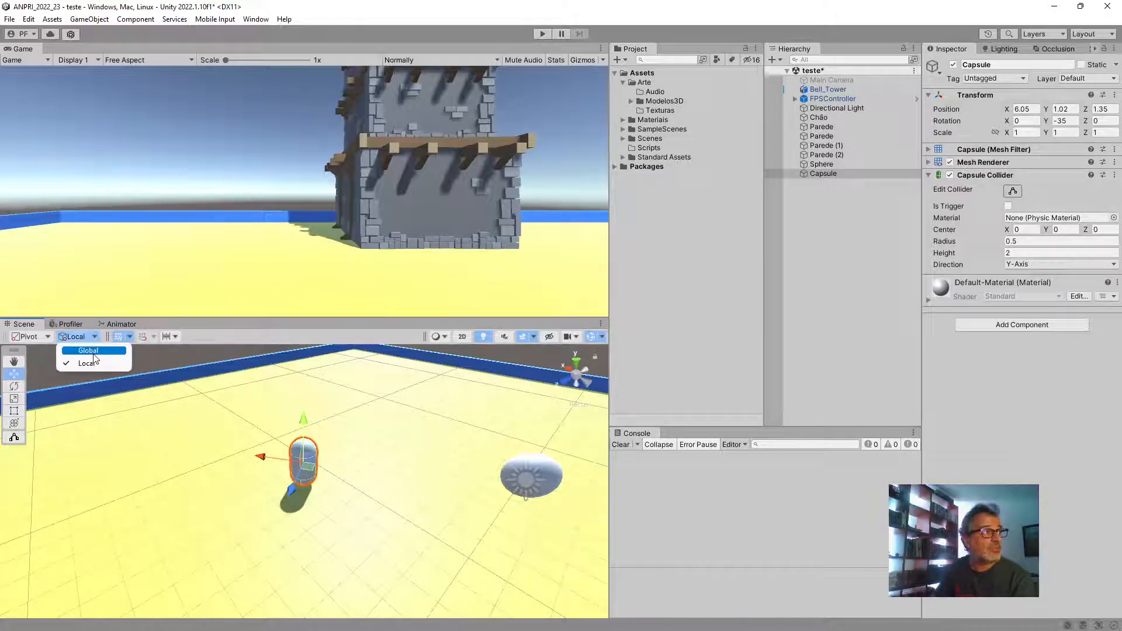
pyautogui.click(94, 351)
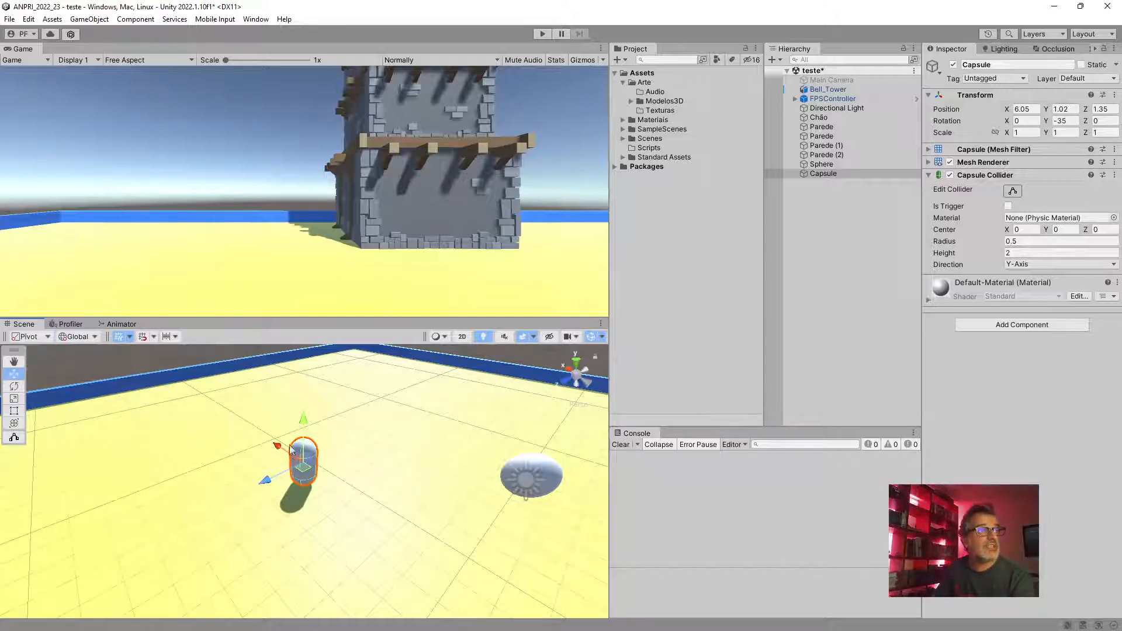
pyautogui.moveTo(362, 482); pyautogui.dragTo(249, 463, button='right')
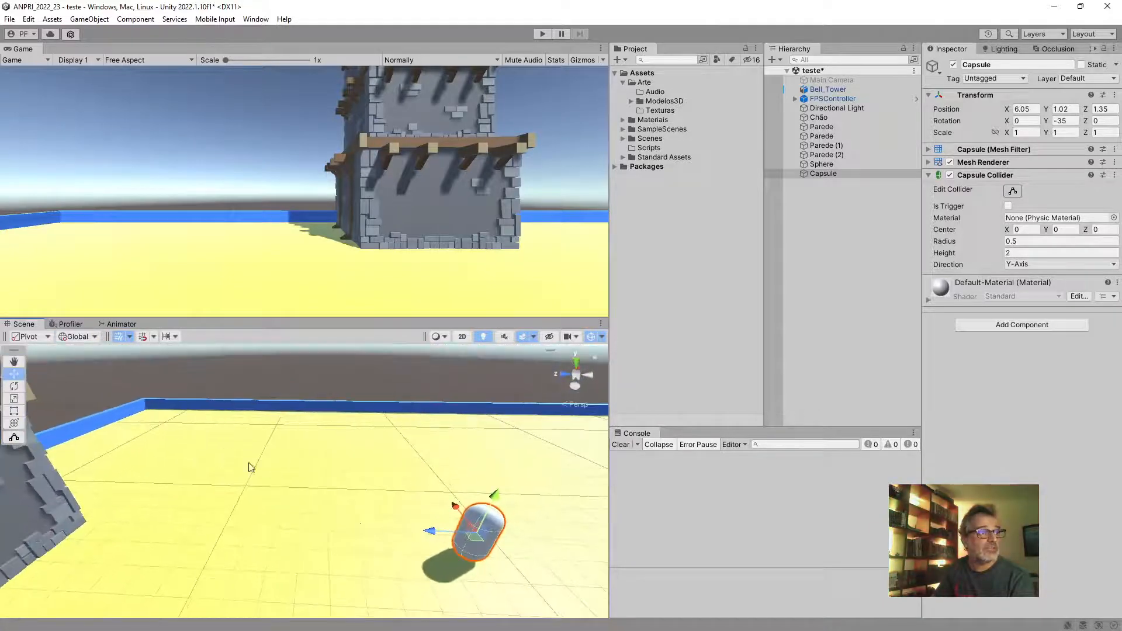
pyautogui.moveTo(461, 583); pyautogui.dragTo(331, 438, button='middle')
pyautogui.moveTo(380, 555); pyautogui.dragTo(383, 520, button='right')
pyautogui.moveTo(383, 519); pyautogui.dragTo(381, 528, button='middle')
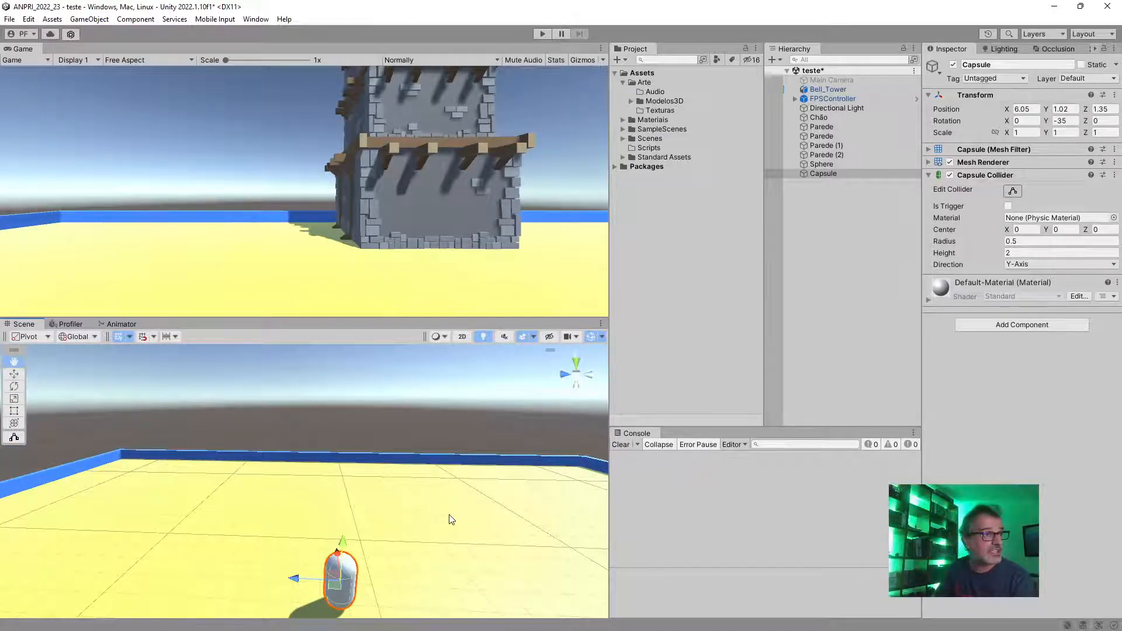
pyautogui.scroll(-3, 451, 517)
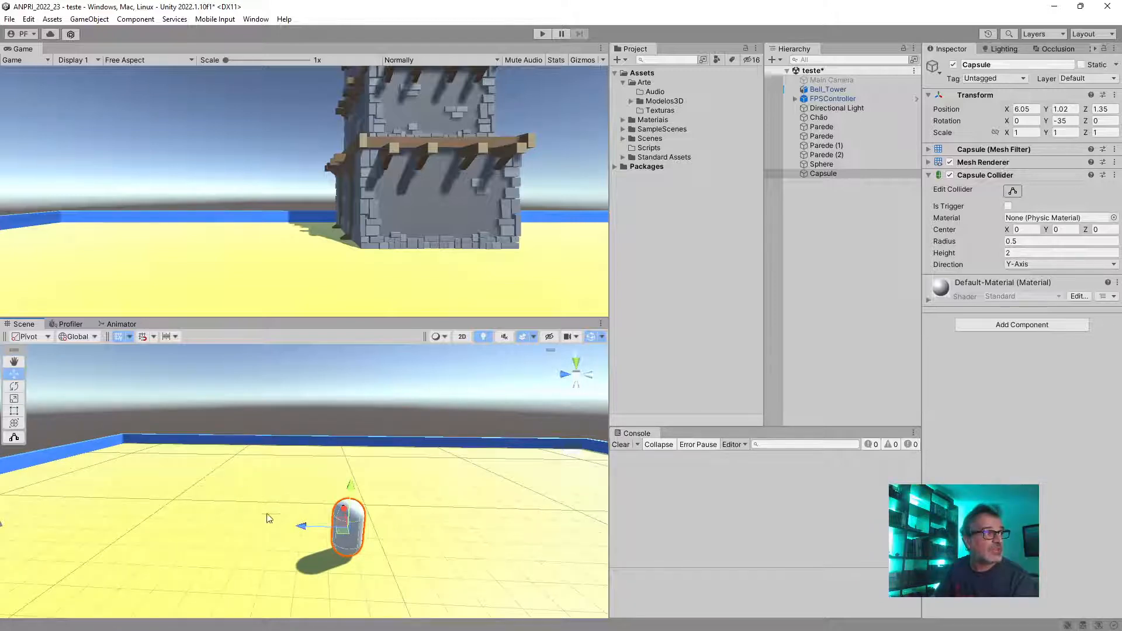
pyautogui.moveTo(209, 463); pyautogui.dragTo(301, 509, button='right')
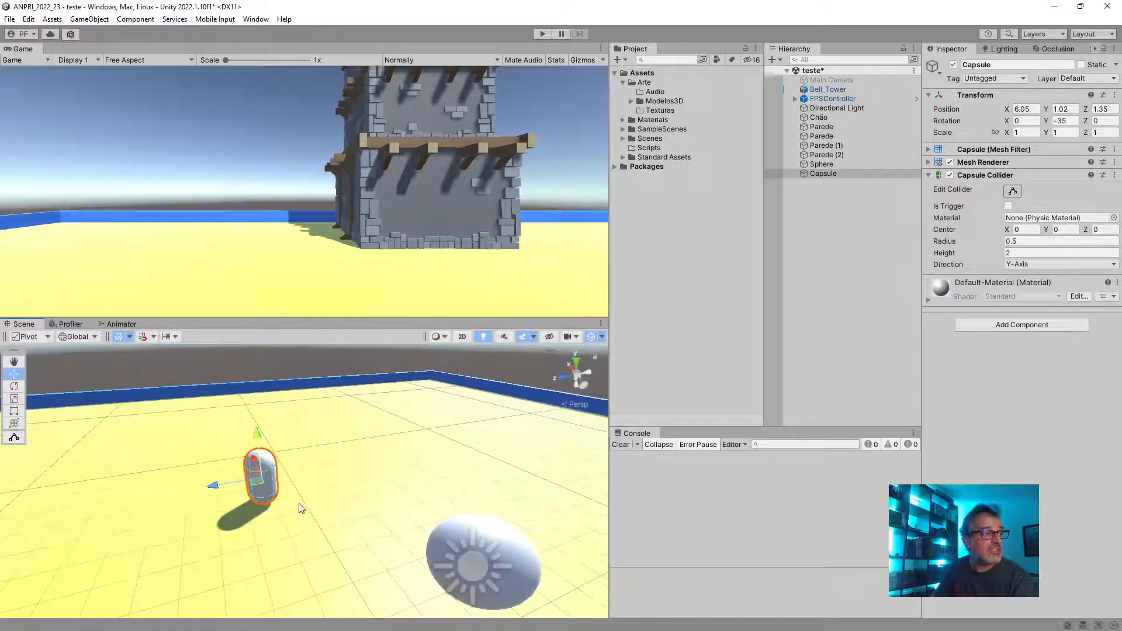
pyautogui.moveTo(289, 503); pyautogui.dragTo(298, 508, button='middle')
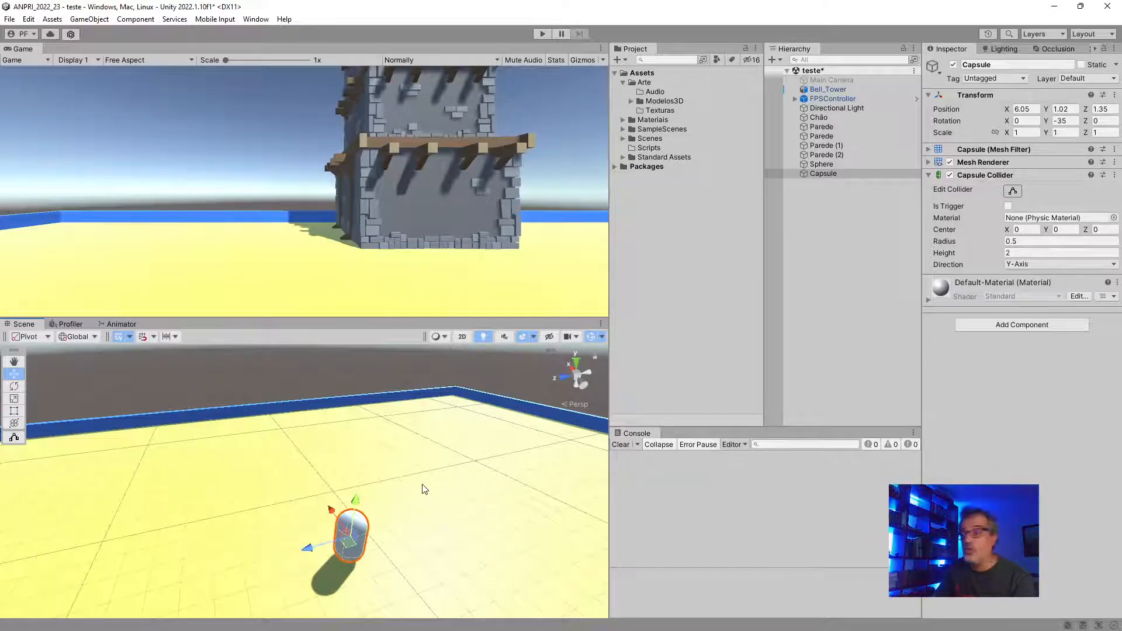
# Set the handle orientation back to Local for the rotated Capsule
pyautogui.click(89, 336)
pyautogui.click(92, 364)
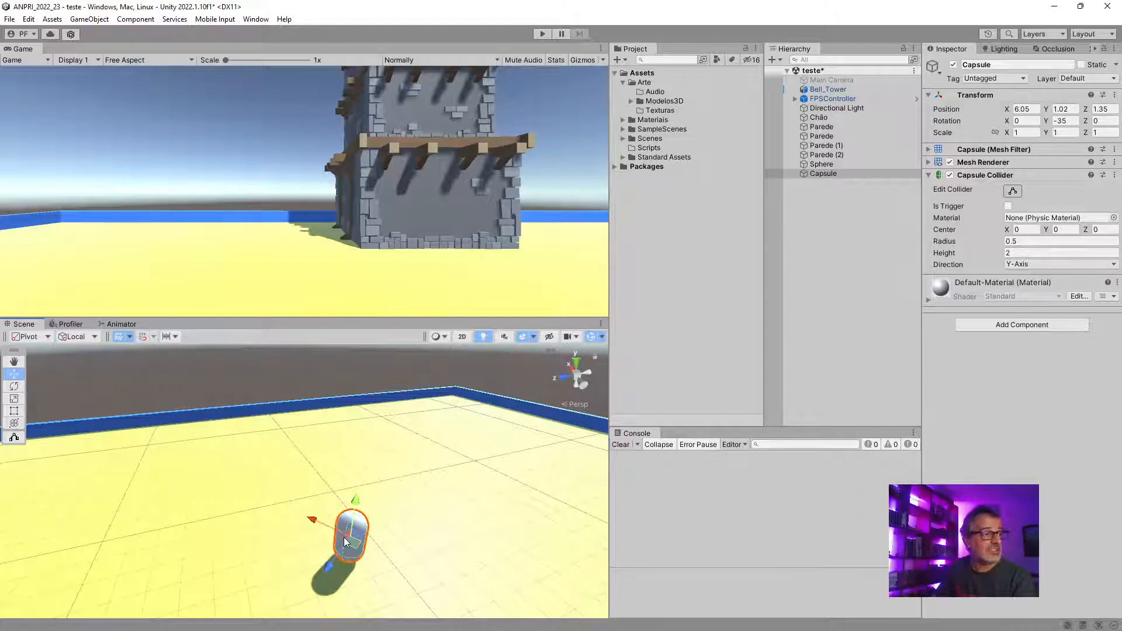
pyautogui.moveTo(344, 537); pyautogui.dragTo(311, 503, button='middle')
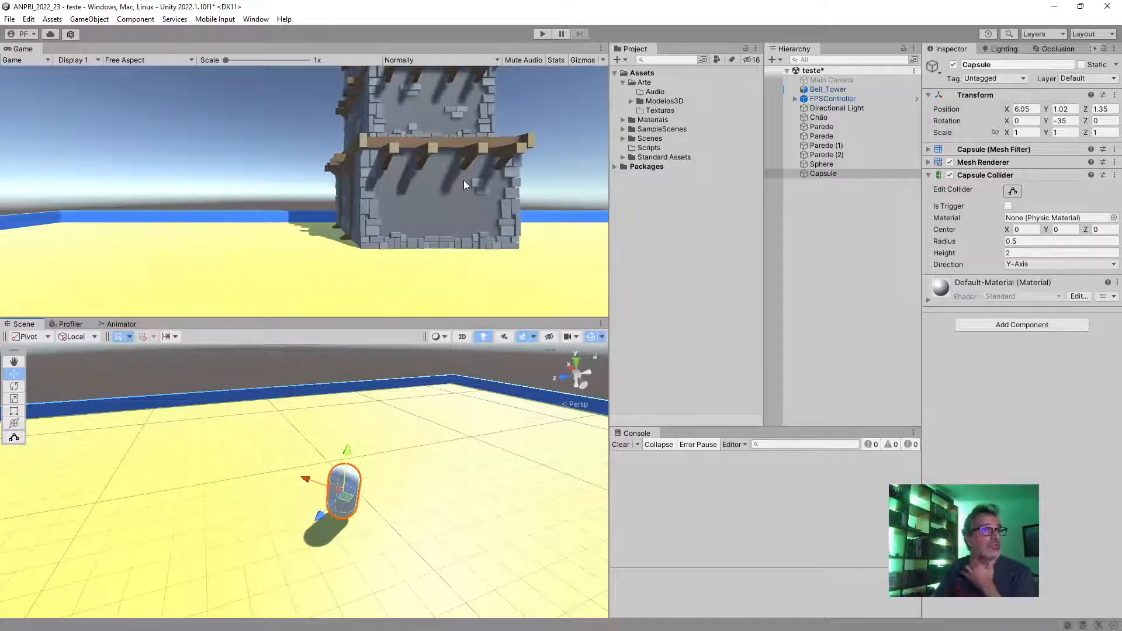
# Select the Bell_Tower and examine its pivot location and local axes from several sides
pyautogui.click(840, 91)
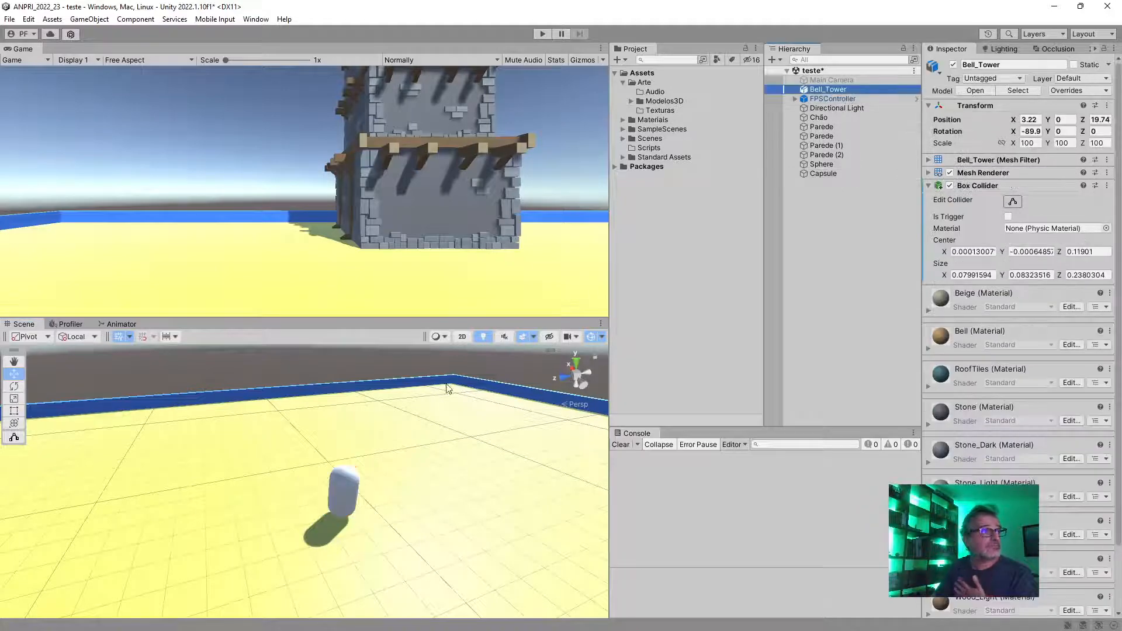
pyautogui.scroll(-4, 412, 421)
pyautogui.moveTo(312, 489); pyautogui.dragTo(324, 461, button='middle')
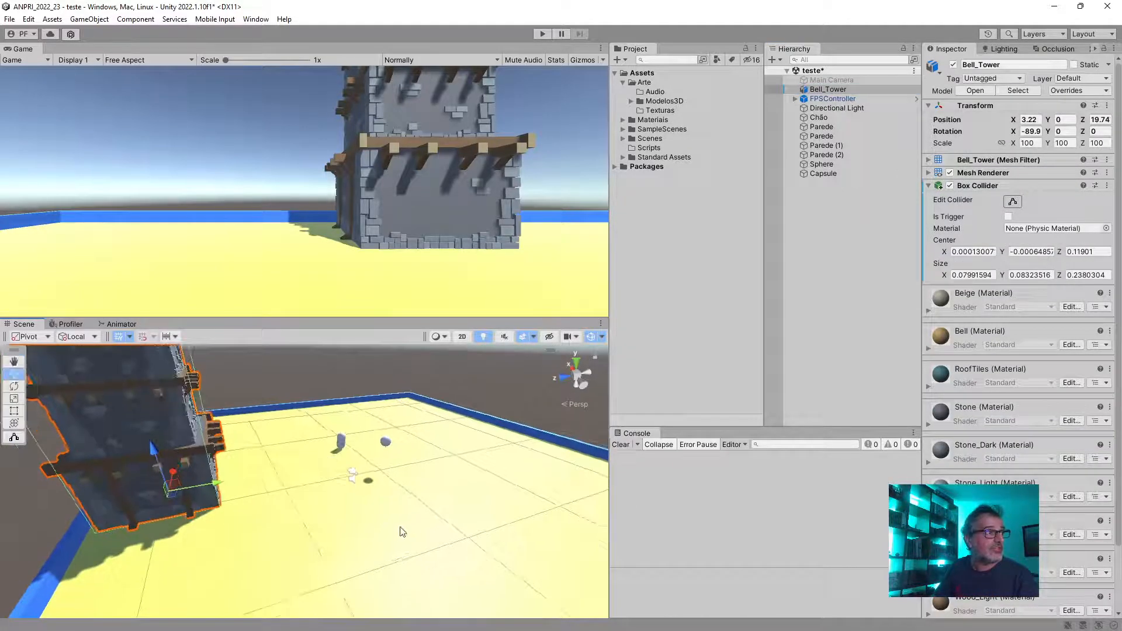
pyautogui.moveTo(401, 530); pyautogui.dragTo(309, 502, button='right')
pyautogui.moveTo(311, 519); pyautogui.dragTo(312, 479, button='middle')
pyautogui.moveTo(309, 517); pyautogui.dragTo(299, 482, button='middle')
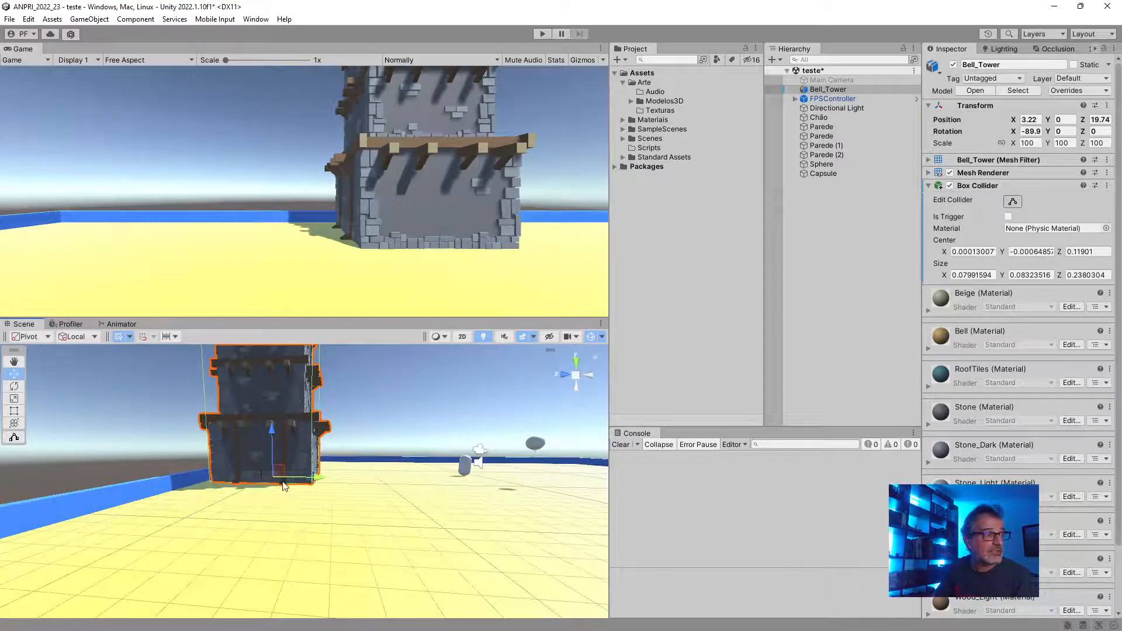
pyautogui.moveTo(441, 473); pyautogui.dragTo(440, 508, button='middle')
pyautogui.moveTo(440, 508); pyautogui.dragTo(343, 508, button='right')
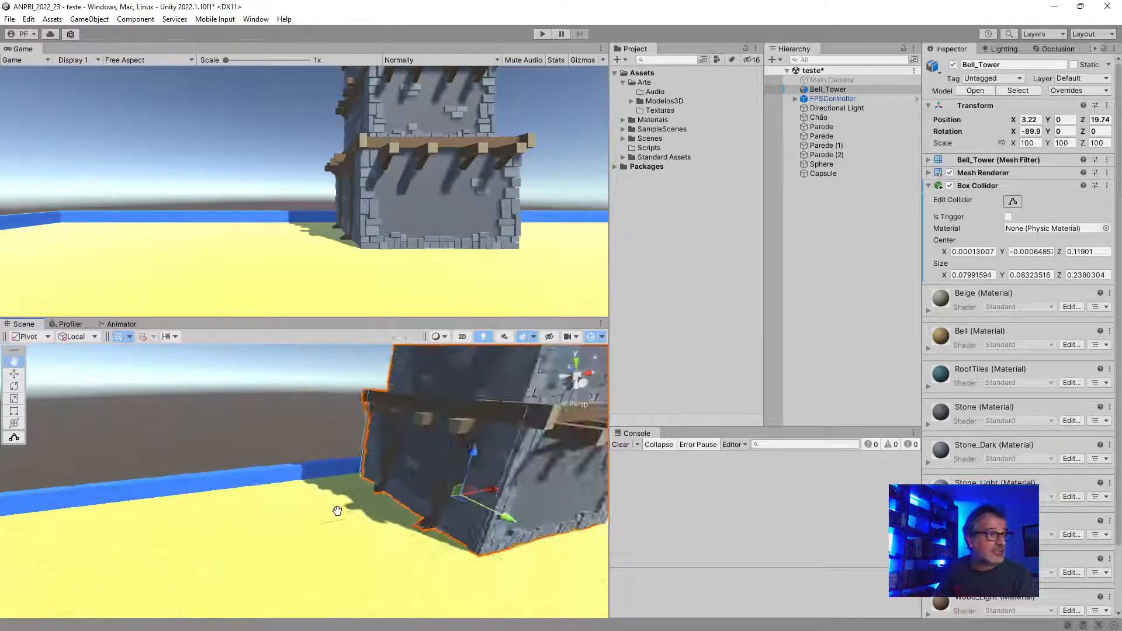
pyautogui.moveTo(343, 509); pyautogui.dragTo(314, 508, button='middle')
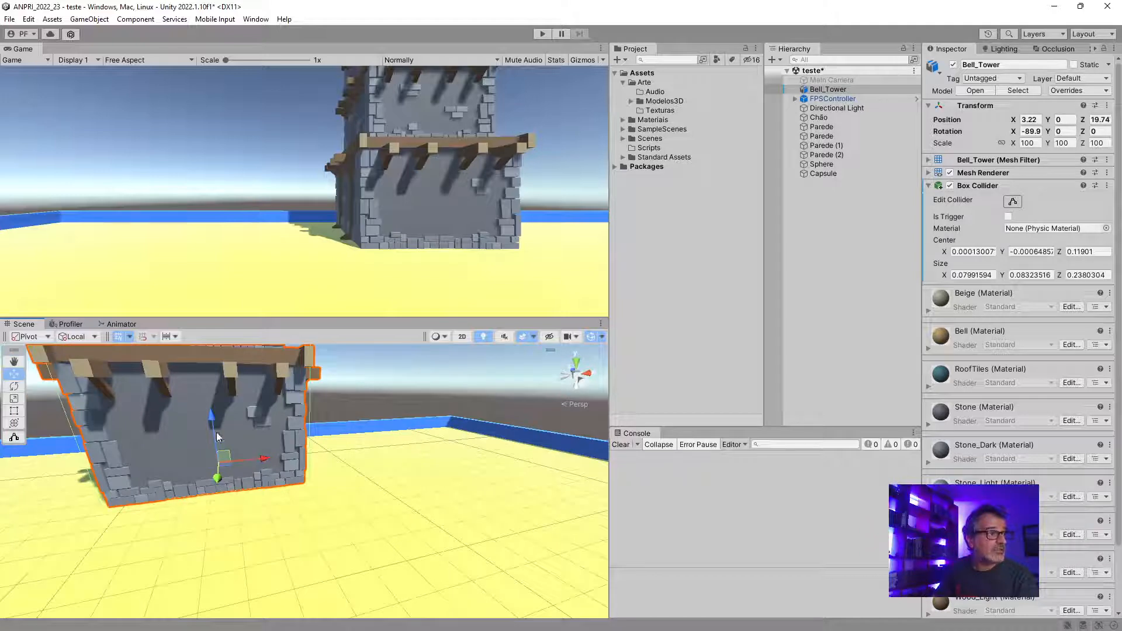
pyautogui.moveTo(381, 571); pyautogui.dragTo(327, 523, button='right')
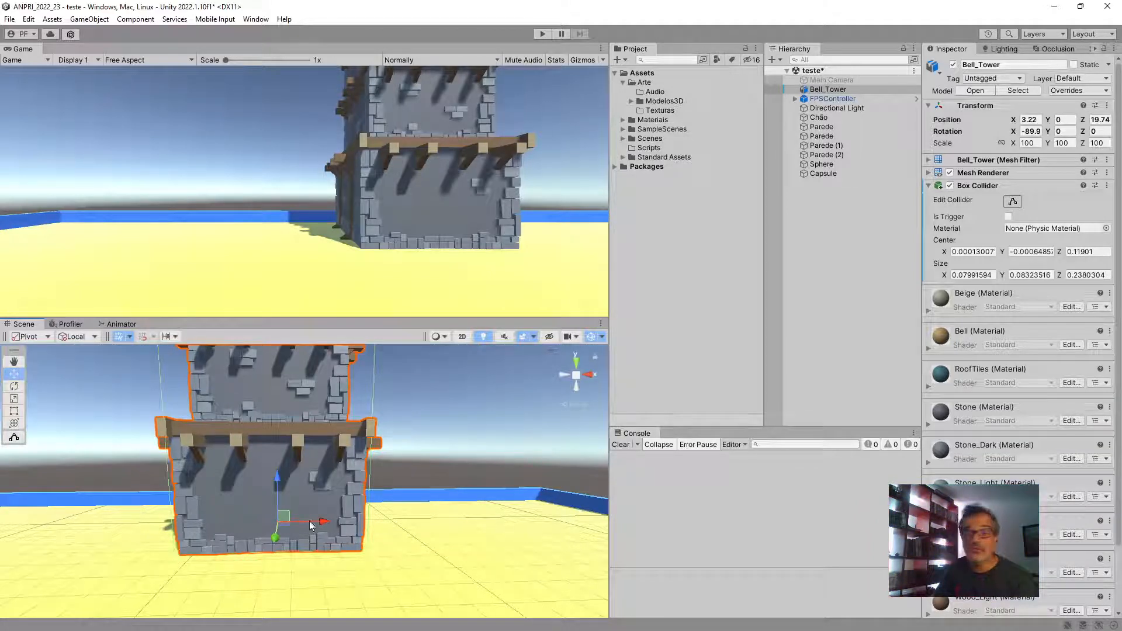
pyautogui.scroll(-5, 268, 537)
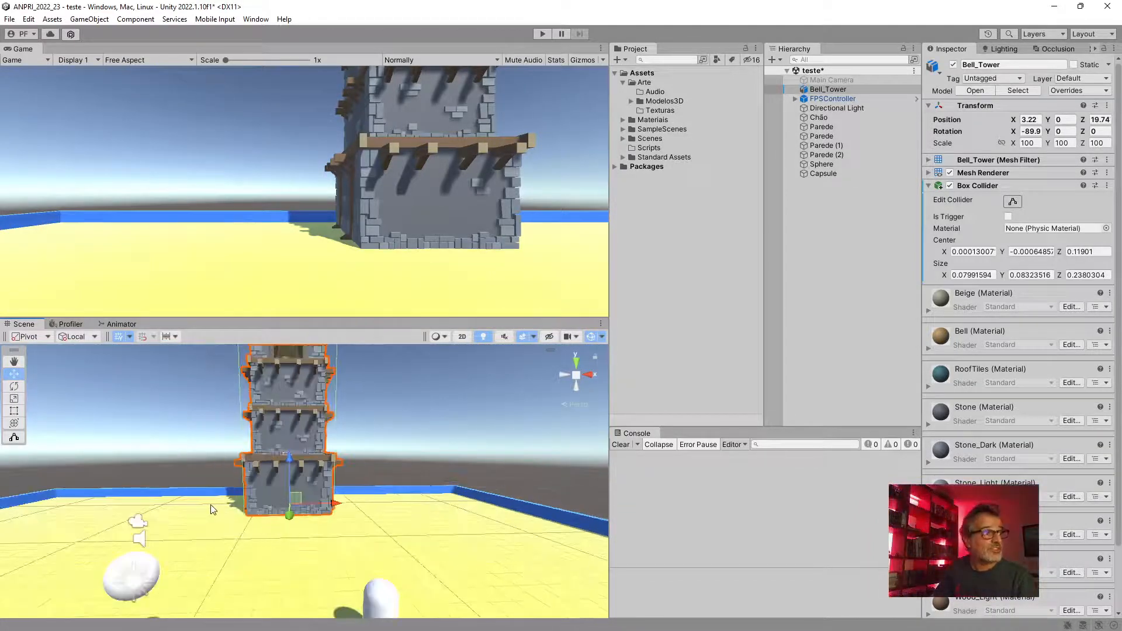
pyautogui.moveTo(210, 504); pyautogui.dragTo(232, 525, button='middle')
pyautogui.moveTo(210, 522); pyautogui.dragTo(322, 542, button='right')
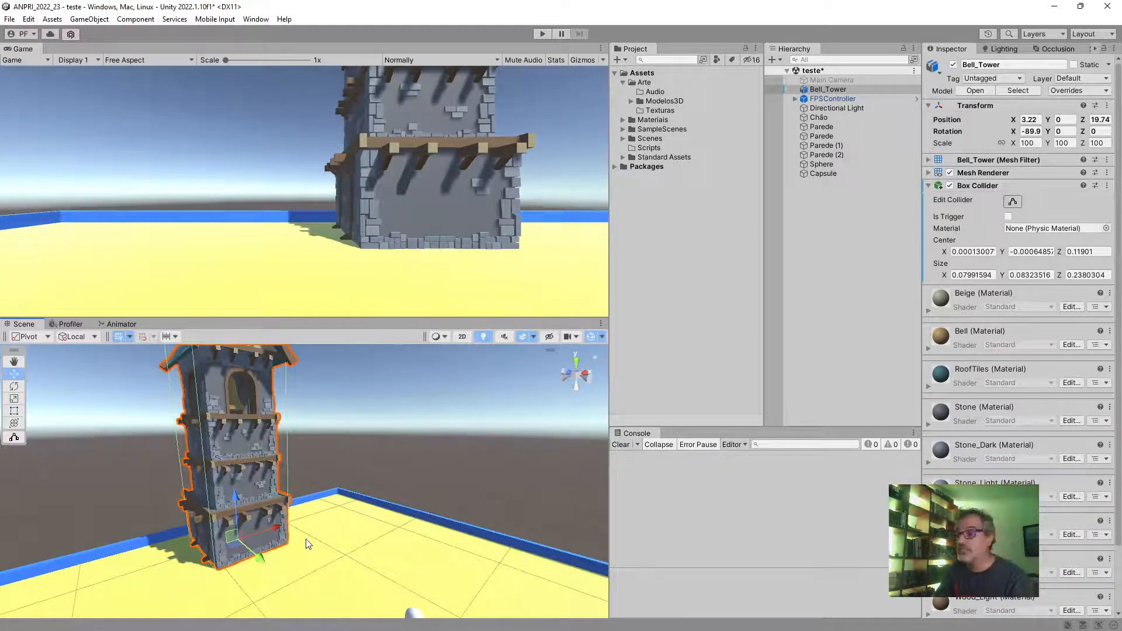
# Switch the handle position to Center and check where the Bell_Tower's handle sits
pyautogui.click(48, 337)
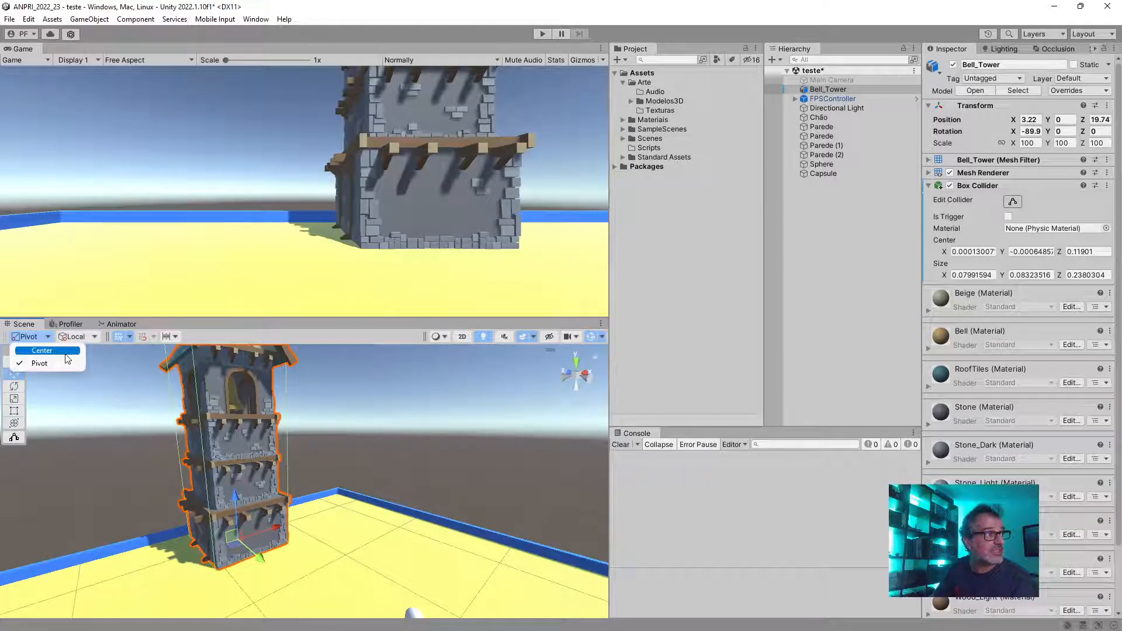
pyautogui.click(42, 350)
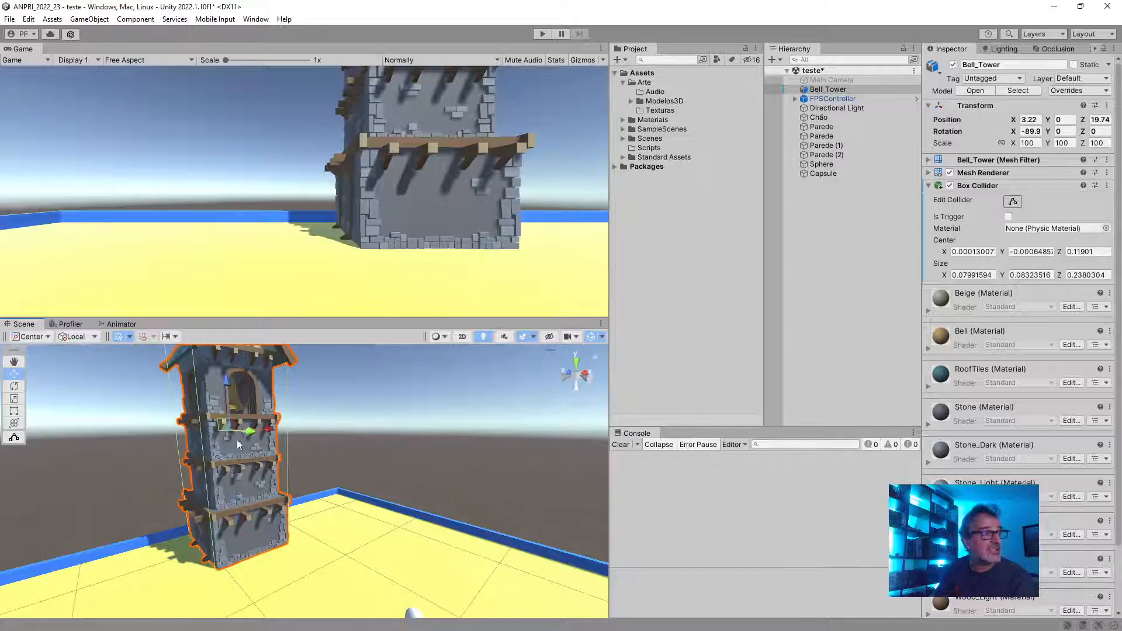
pyautogui.scroll(2, 237, 439)
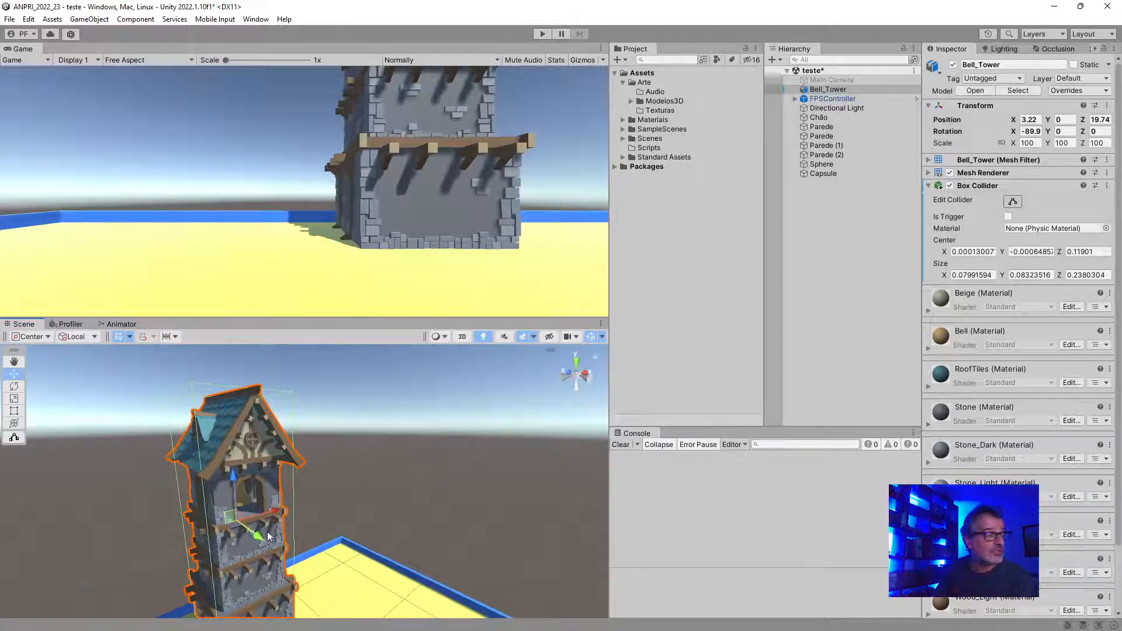
pyautogui.moveTo(299, 539); pyautogui.dragTo(301, 524, button='middle')
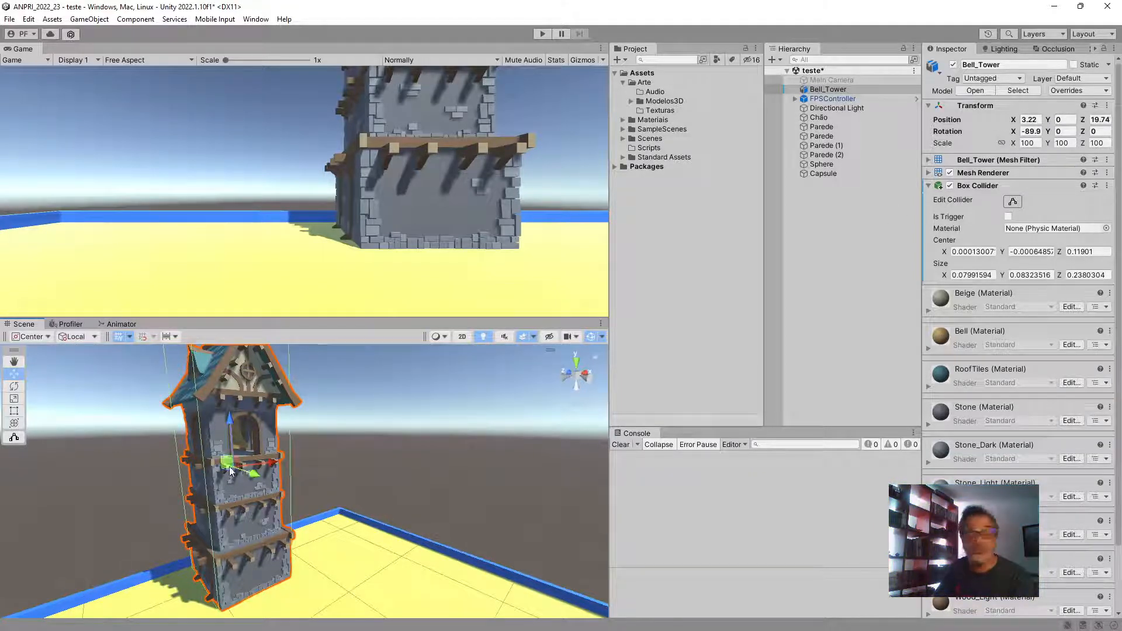
# Set the handle position back to Pivot and check the handle at the Bell_Tower's base
pyautogui.click(45, 337)
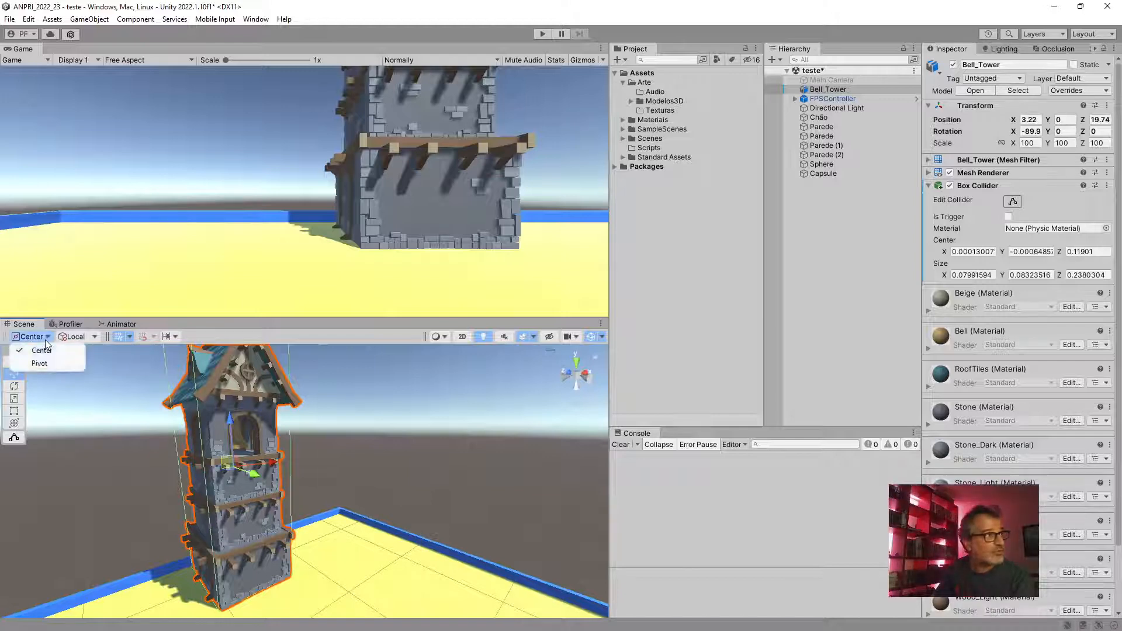
pyautogui.click(42, 362)
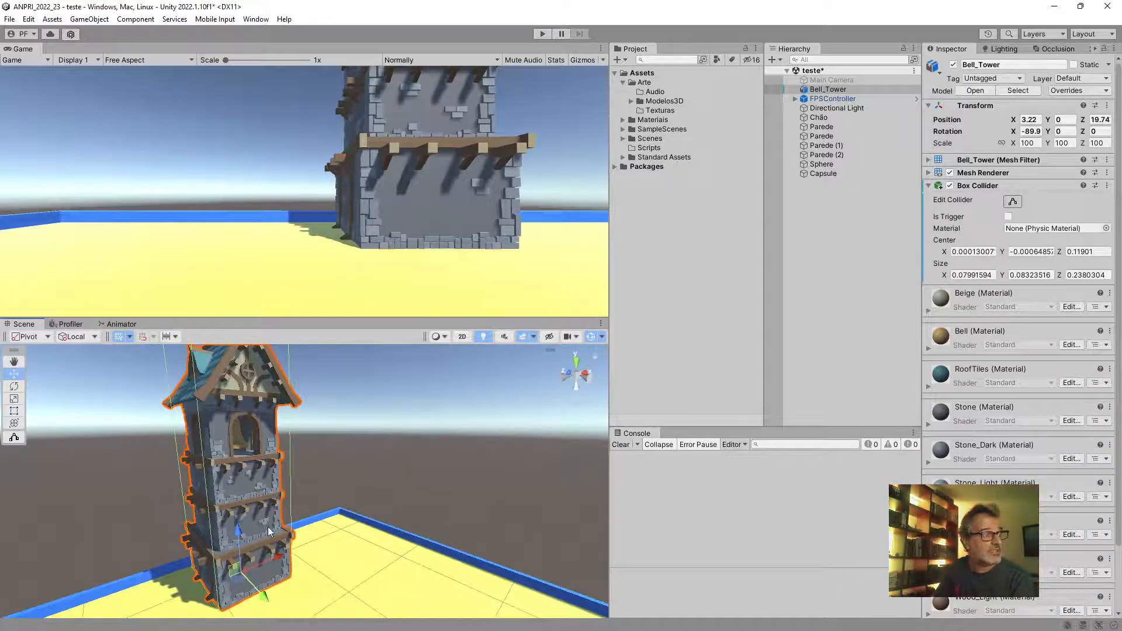
pyautogui.moveTo(268, 527); pyautogui.dragTo(340, 465, button='middle')
pyautogui.scroll(3, 283, 529)
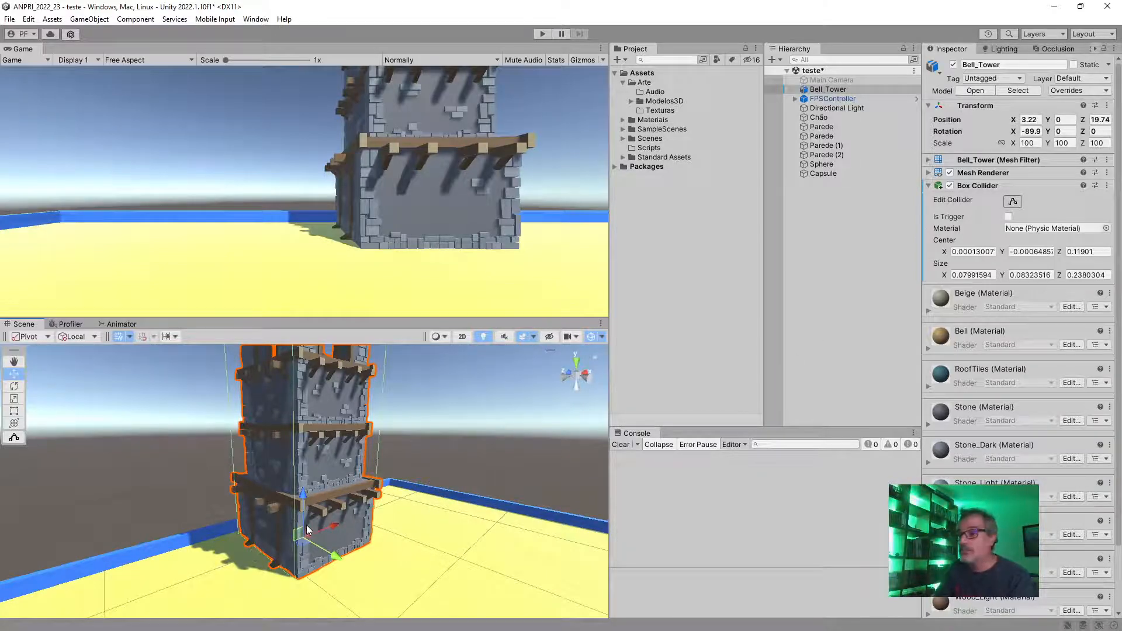
# Keep the handle orientation on Local and examine the Bell_Tower's axes around its base
pyautogui.click(94, 336)
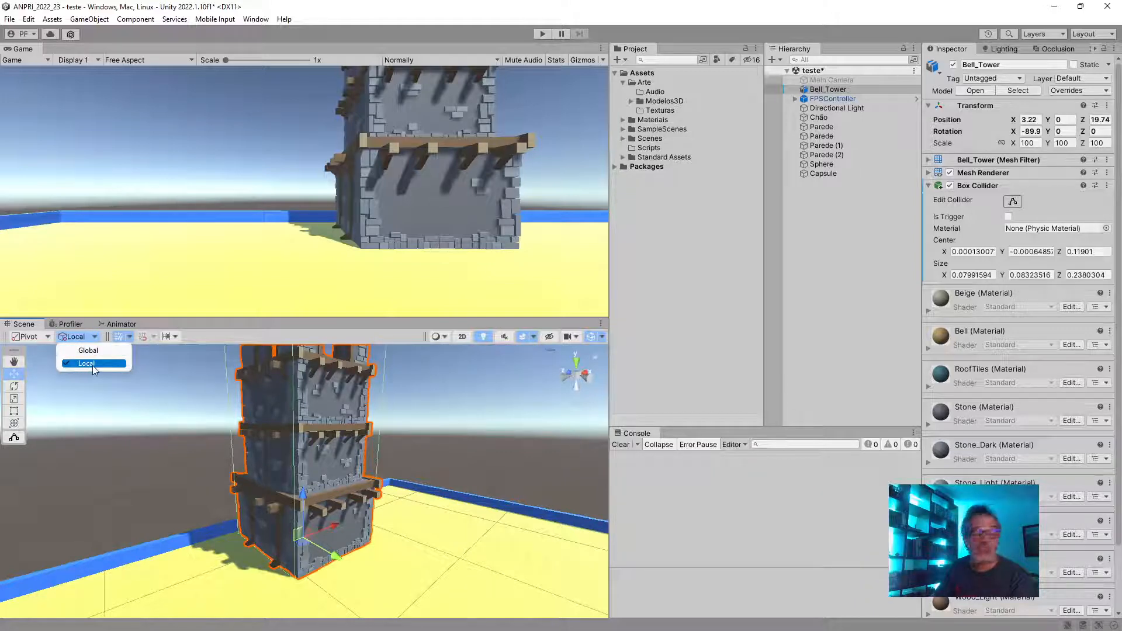
pyautogui.click(93, 363)
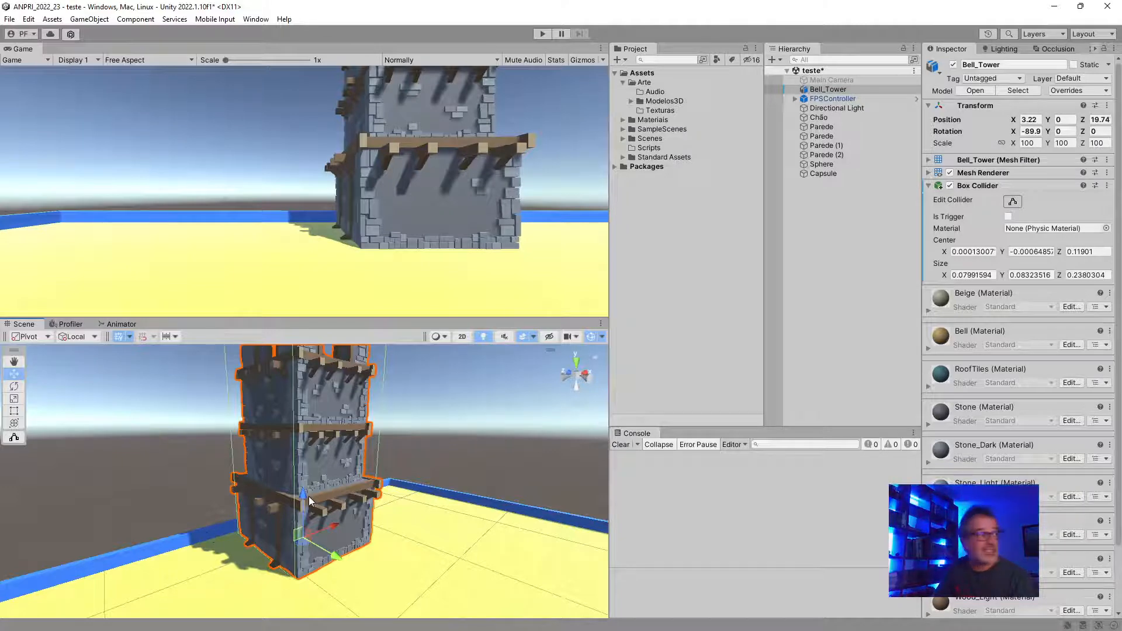
pyautogui.moveTo(284, 517); pyautogui.dragTo(270, 553, button='right')
pyautogui.scroll(-3, 343, 562)
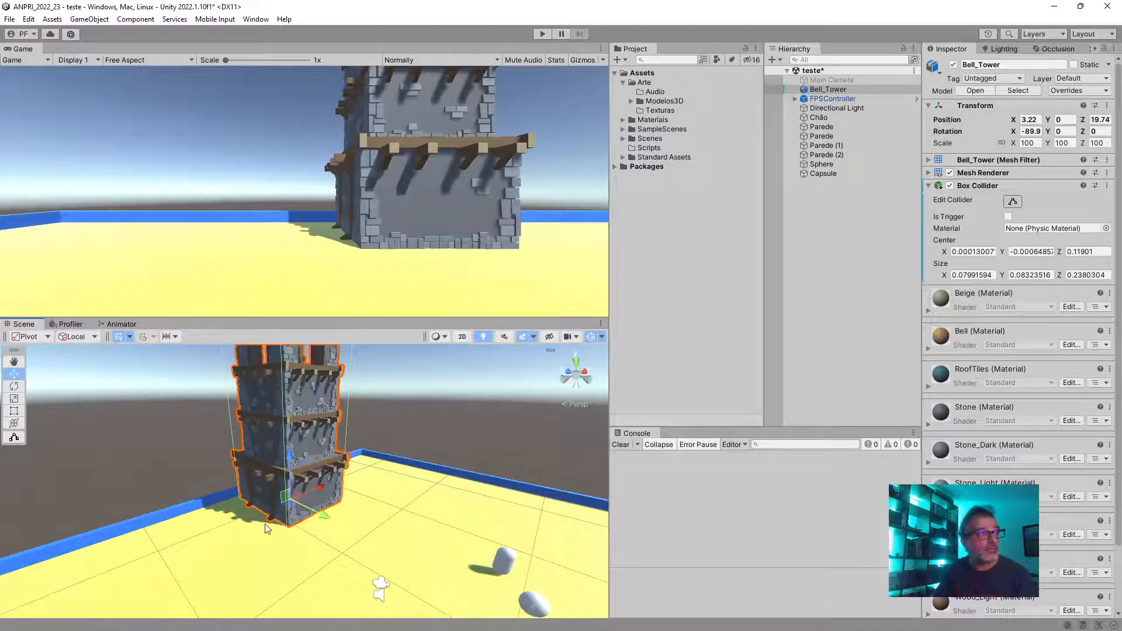
pyautogui.moveTo(266, 525); pyautogui.dragTo(368, 540, button='right')
# Select the Sphere to check its components, and reselect the Capsule in a closer view
pyautogui.click(836, 166)
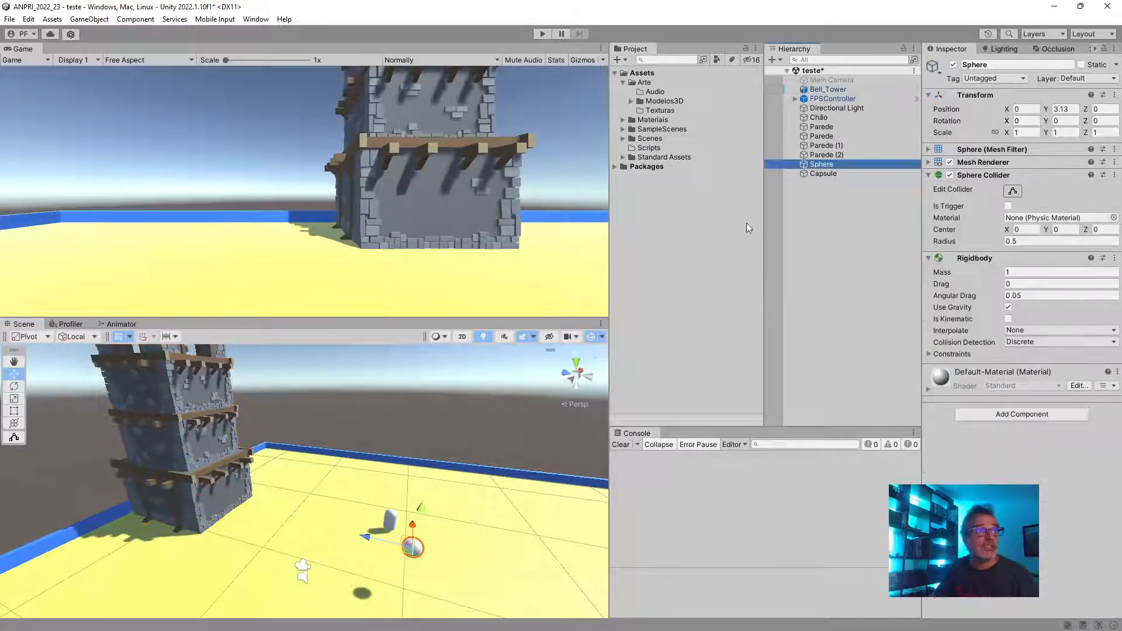
pyautogui.click(830, 172)
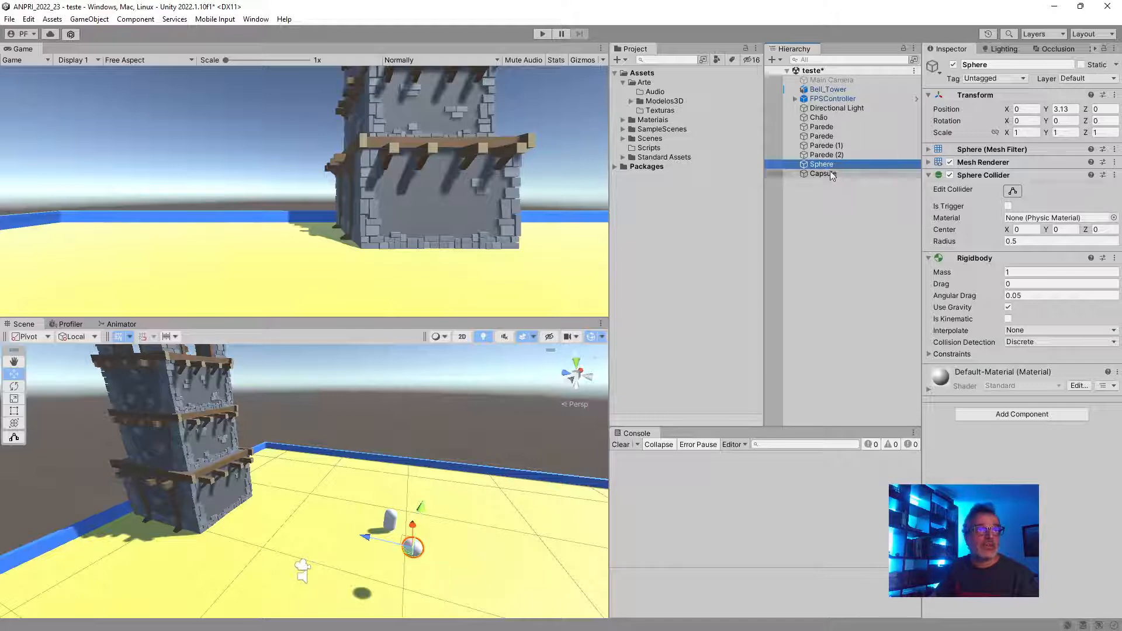
pyautogui.moveTo(317, 539); pyautogui.dragTo(373, 529, button='right')
pyautogui.scroll(3, 380, 525)
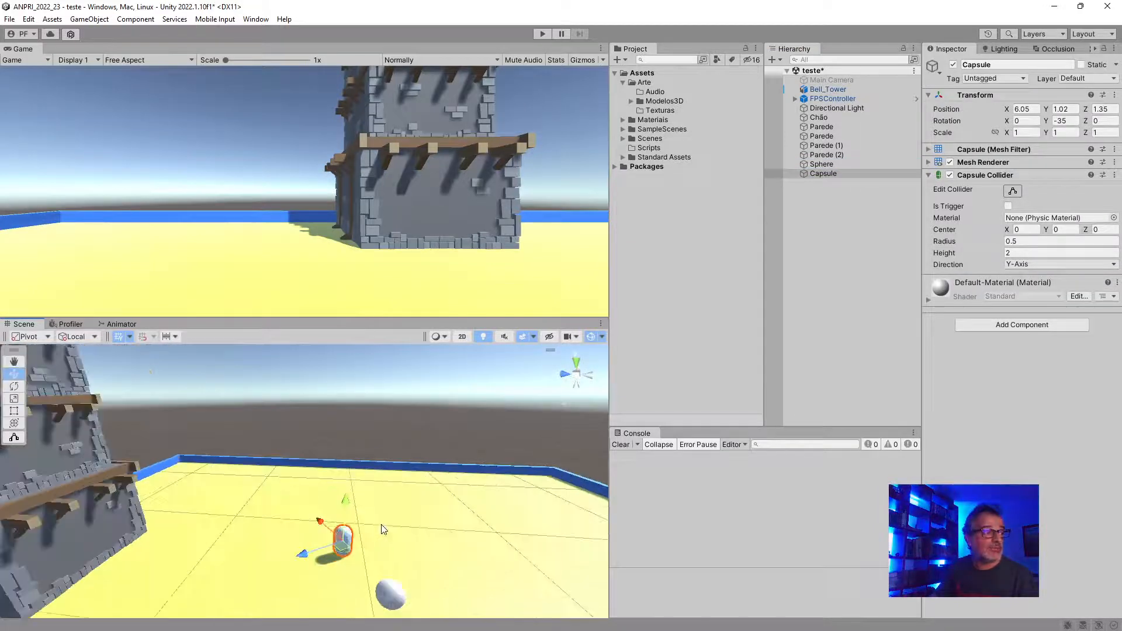
# Apply the Azul material from the Materiais folder to the Capsule, undoing and redoing the assignment once
pyautogui.moveTo(381, 526); pyautogui.dragTo(415, 499, button='middle')
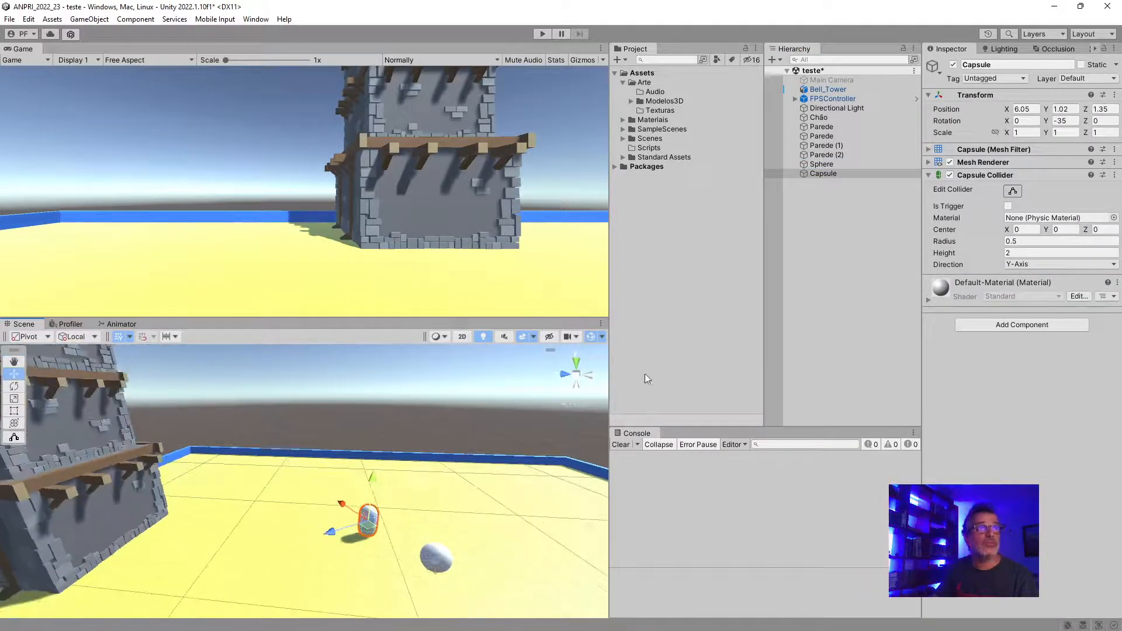
pyautogui.click(622, 120)
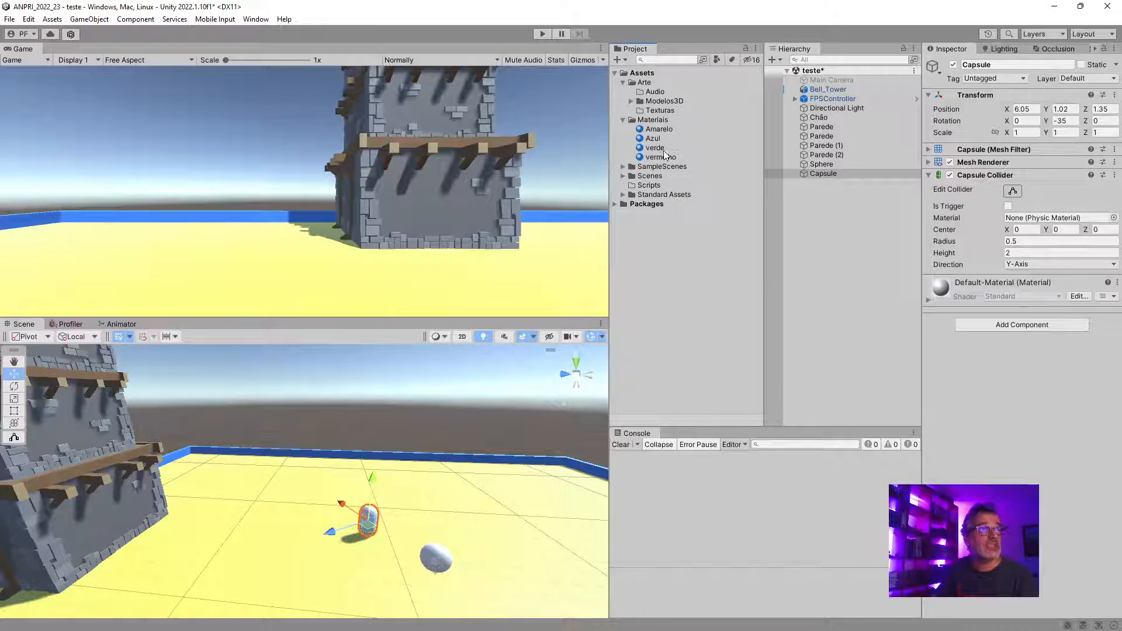
pyautogui.moveTo(654, 139); pyautogui.dragTo(365, 523)
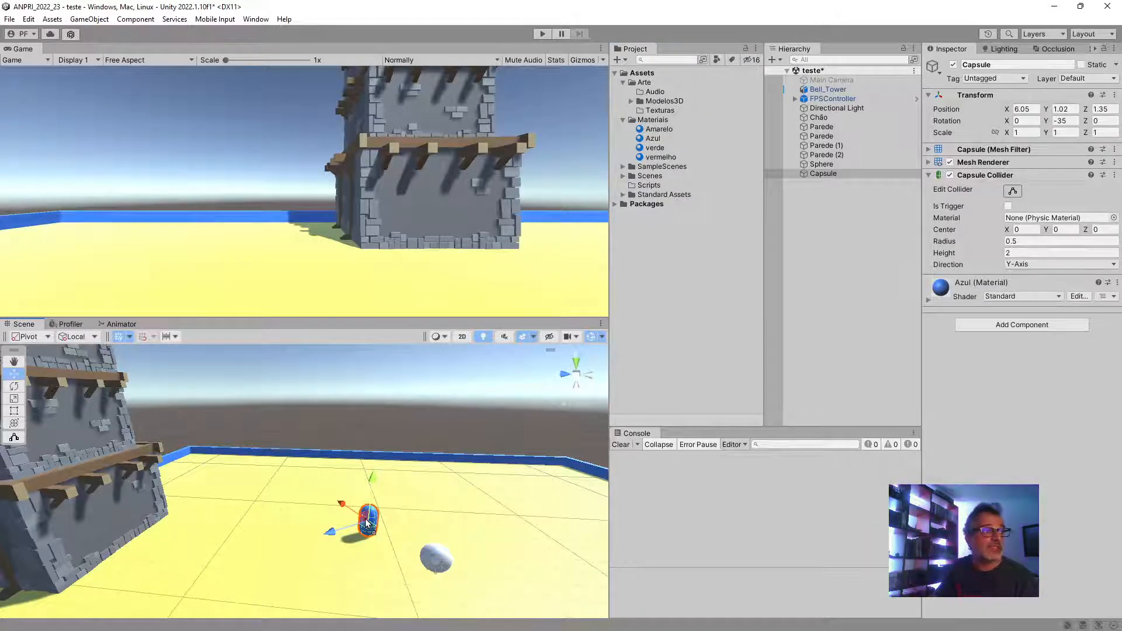
pyautogui.hotkey('ctrl', 'z')
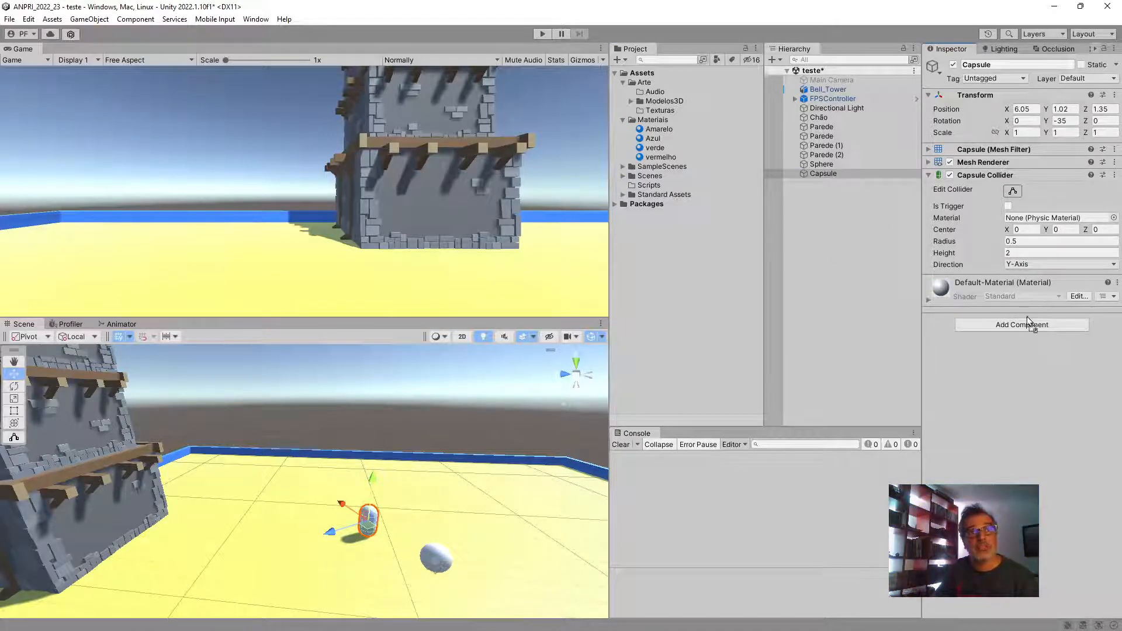
pyautogui.hotkey('ctrl', 'y')
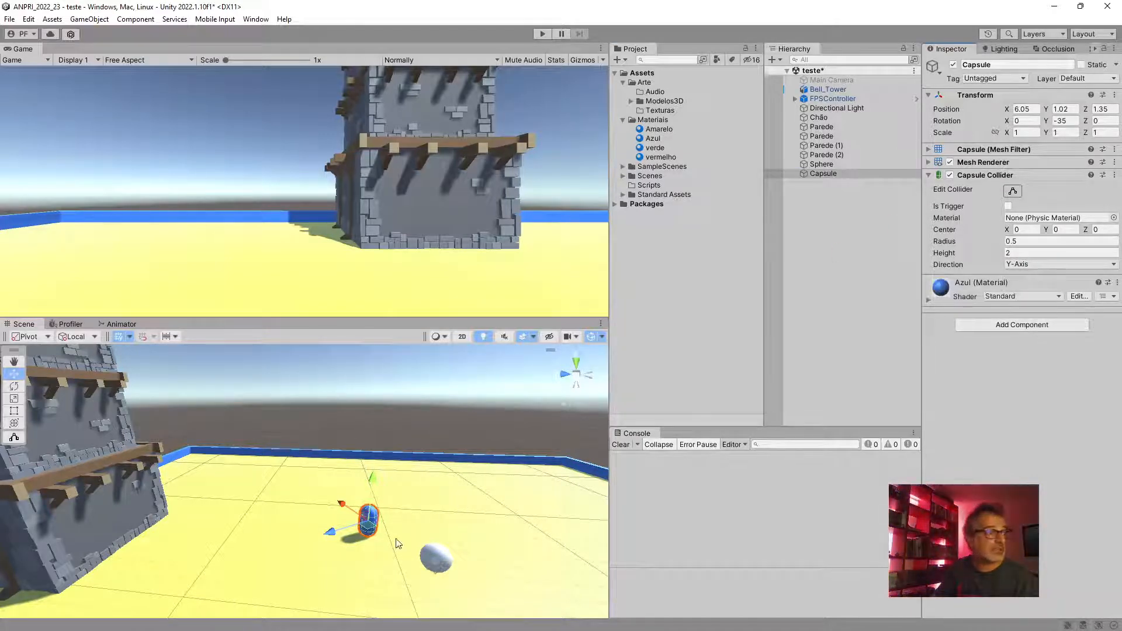
# Add a 3D Cube as a child of the Capsule
pyautogui.scroll(2, 397, 543)
pyautogui.scroll(3, 394, 542)
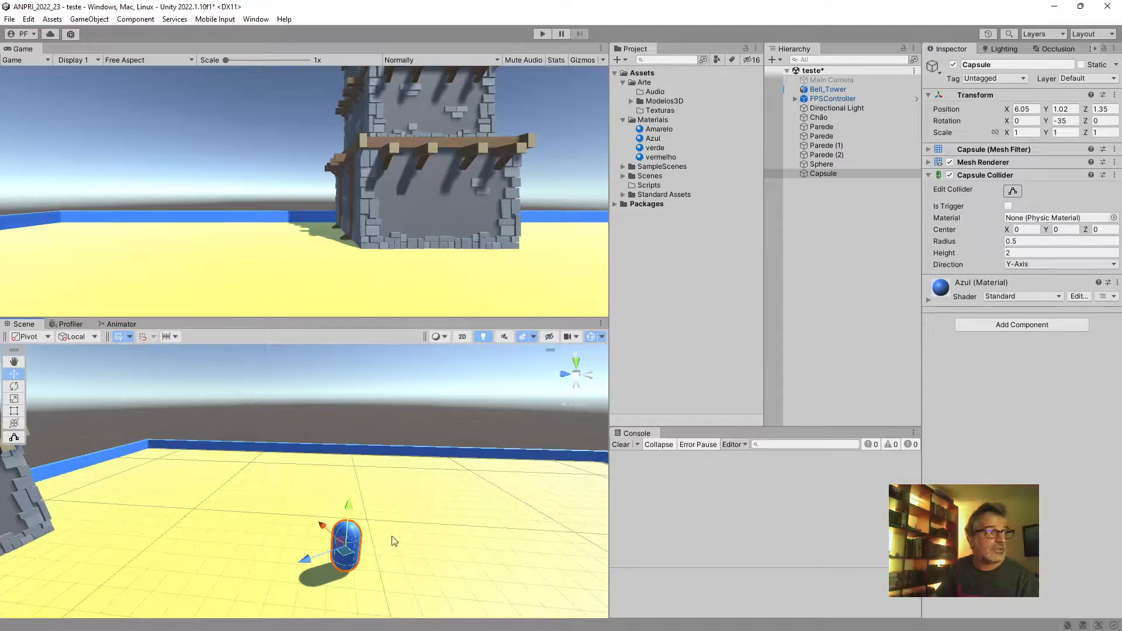
pyautogui.click(386, 535)
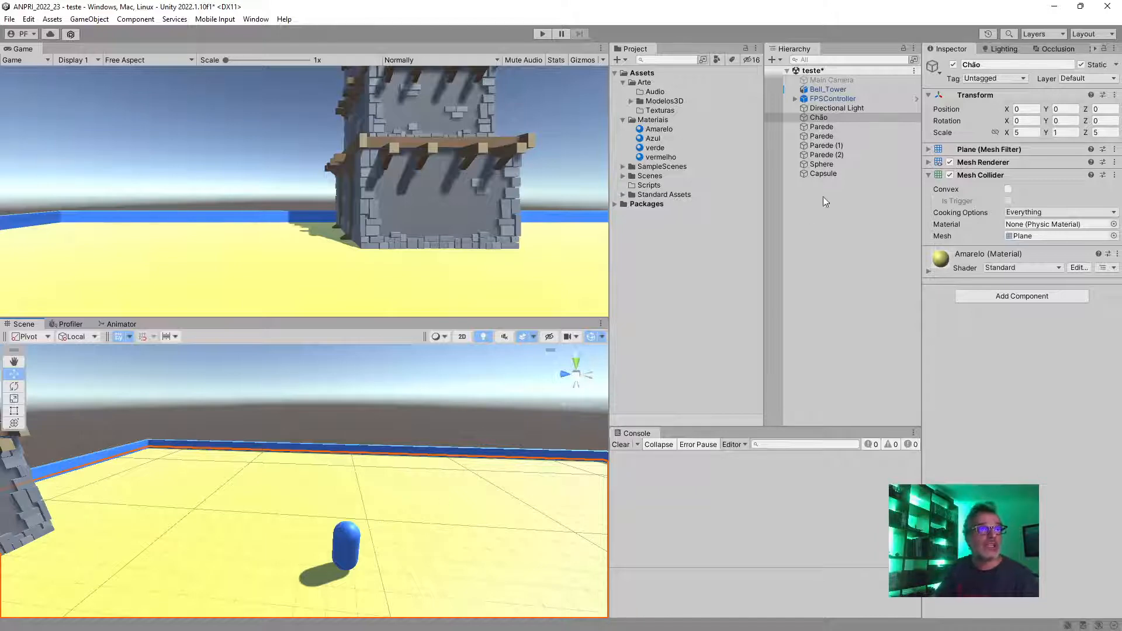
pyautogui.click(833, 173)
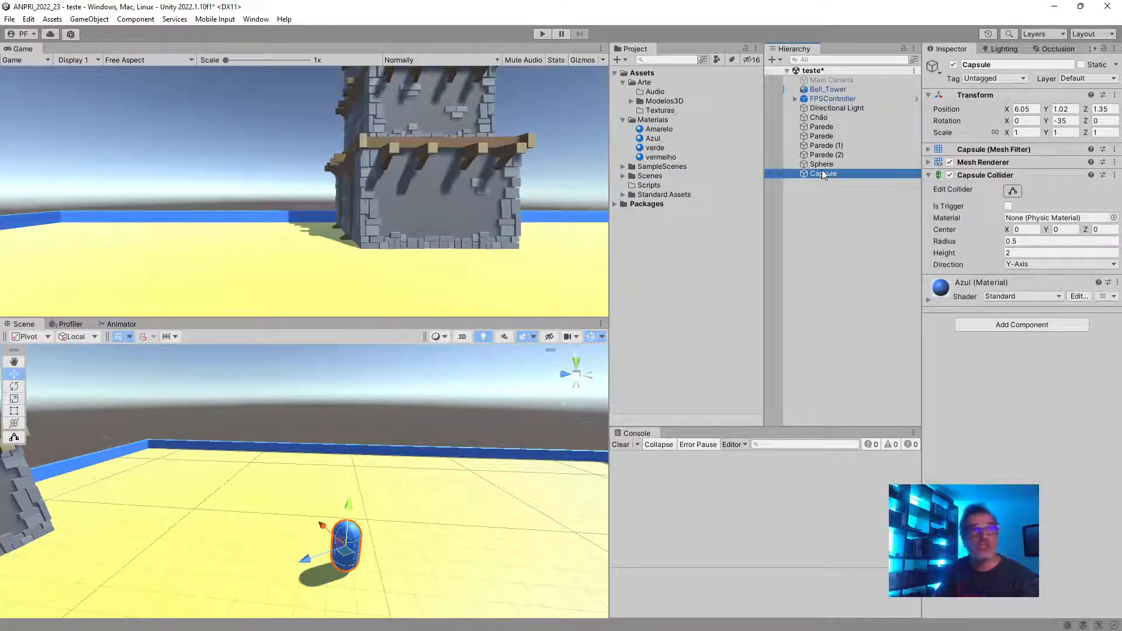
pyautogui.rightClick(815, 174)
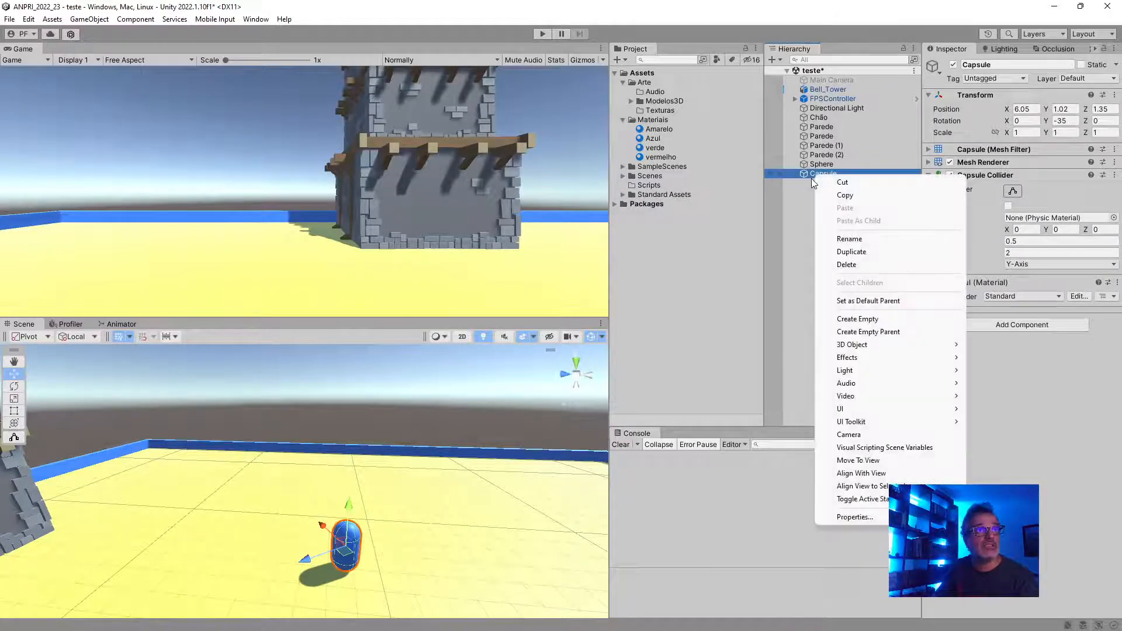
pyautogui.moveTo(859, 345)
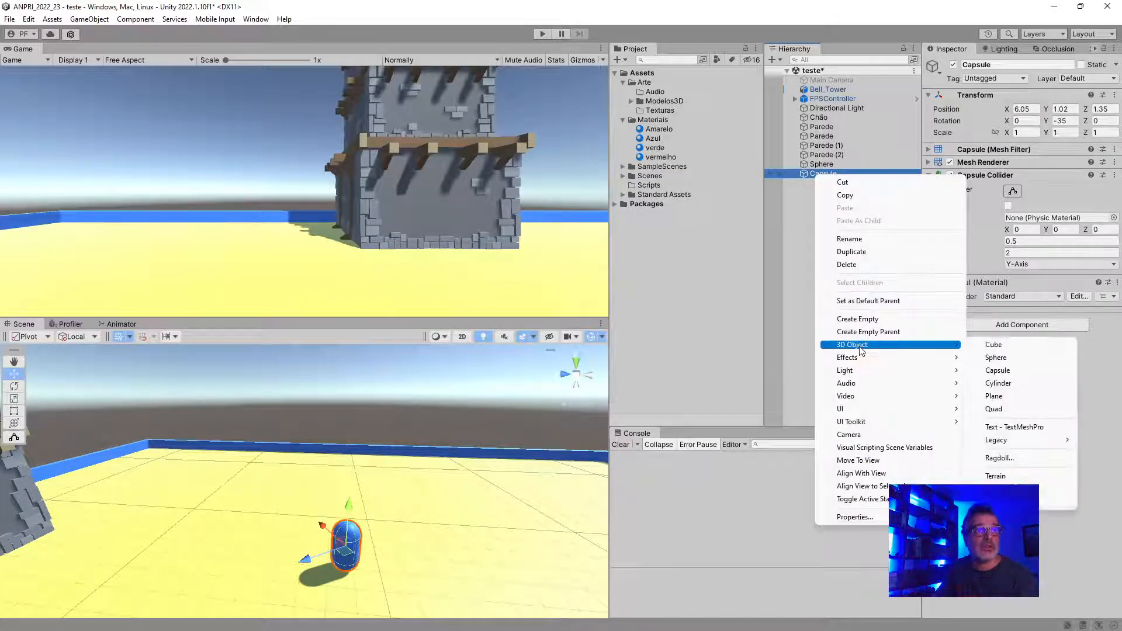
pyautogui.click(995, 349)
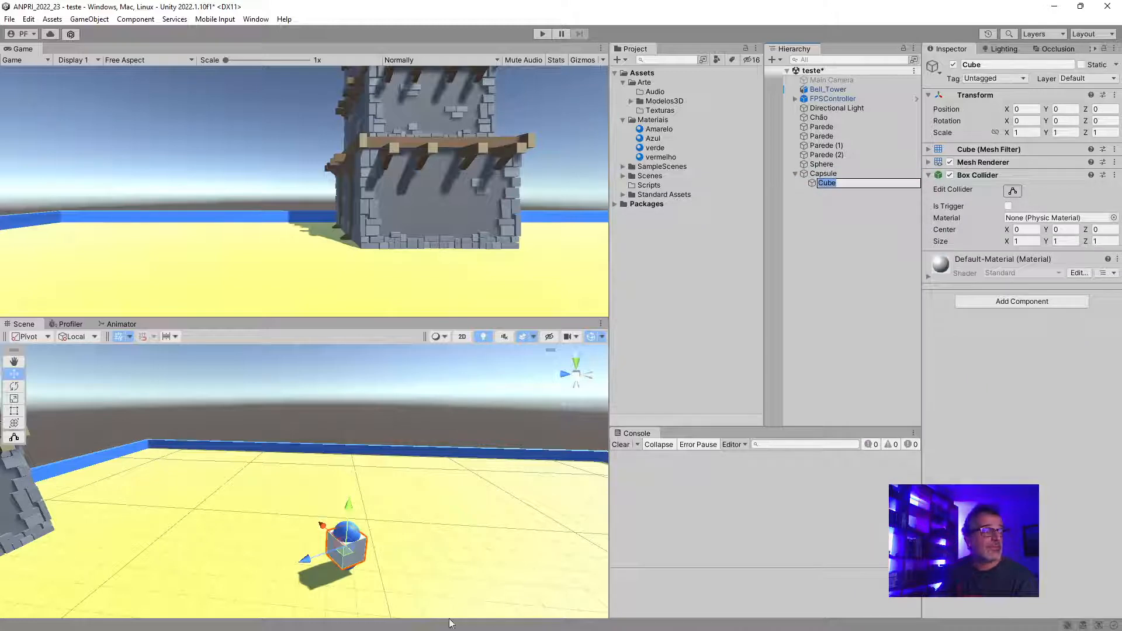
# Scale the child Cube to 0.5 on X, 0.2 on Y and 0.5 on Z
pyautogui.moveTo(377, 536); pyautogui.dragTo(382, 534, button='middle')
pyautogui.scroll(3, 380, 550)
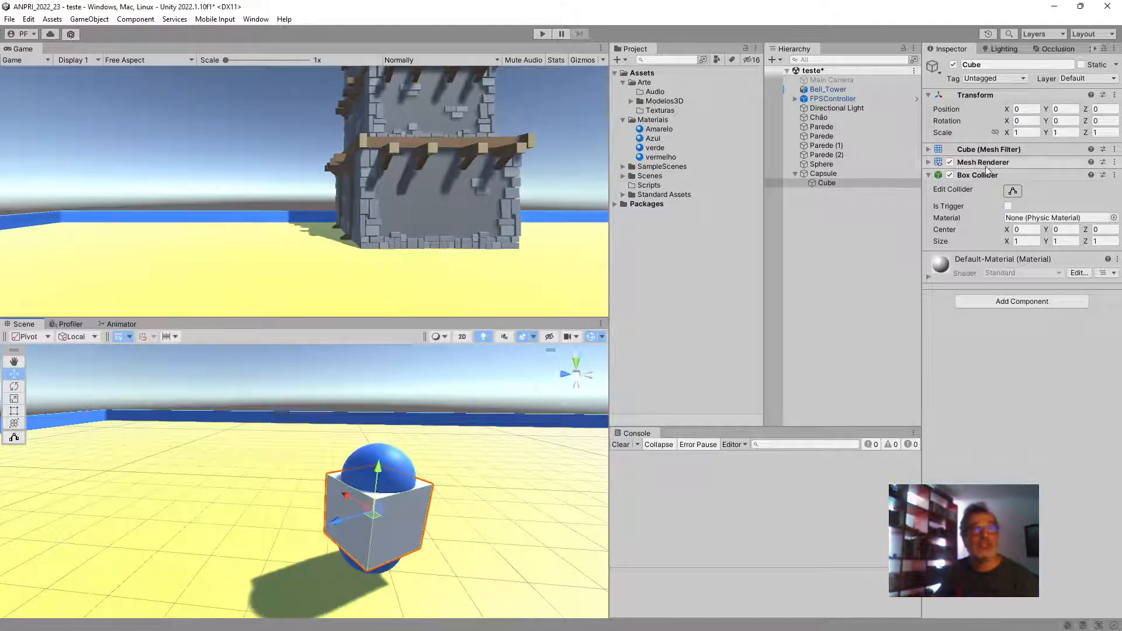
pyautogui.click(1028, 133)
pyautogui.write('0,5')
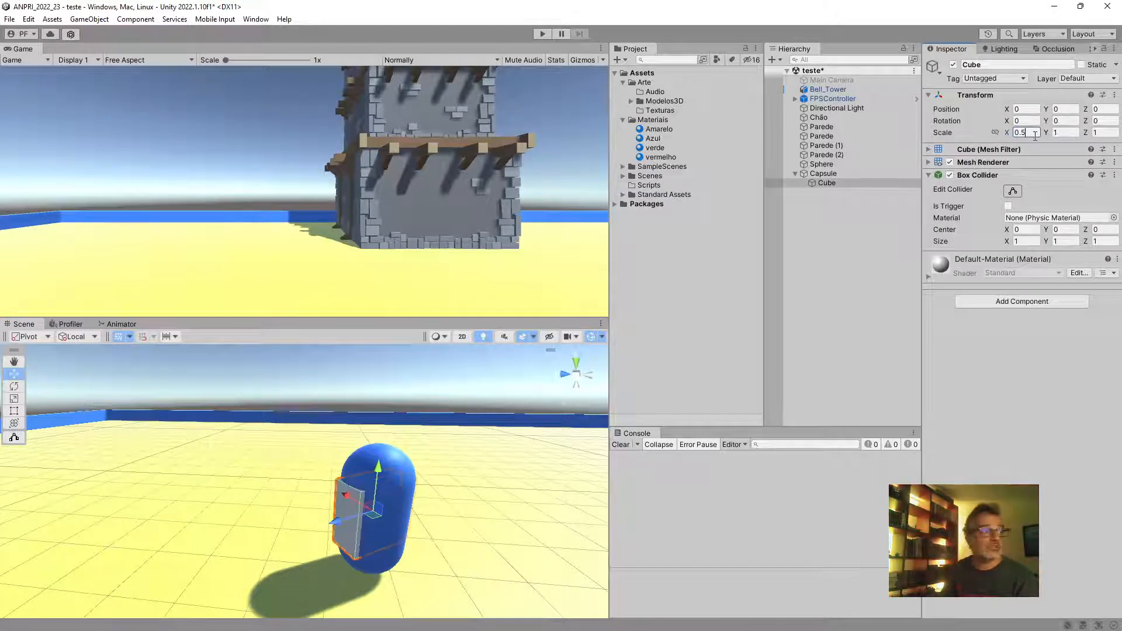
pyautogui.click(1067, 134)
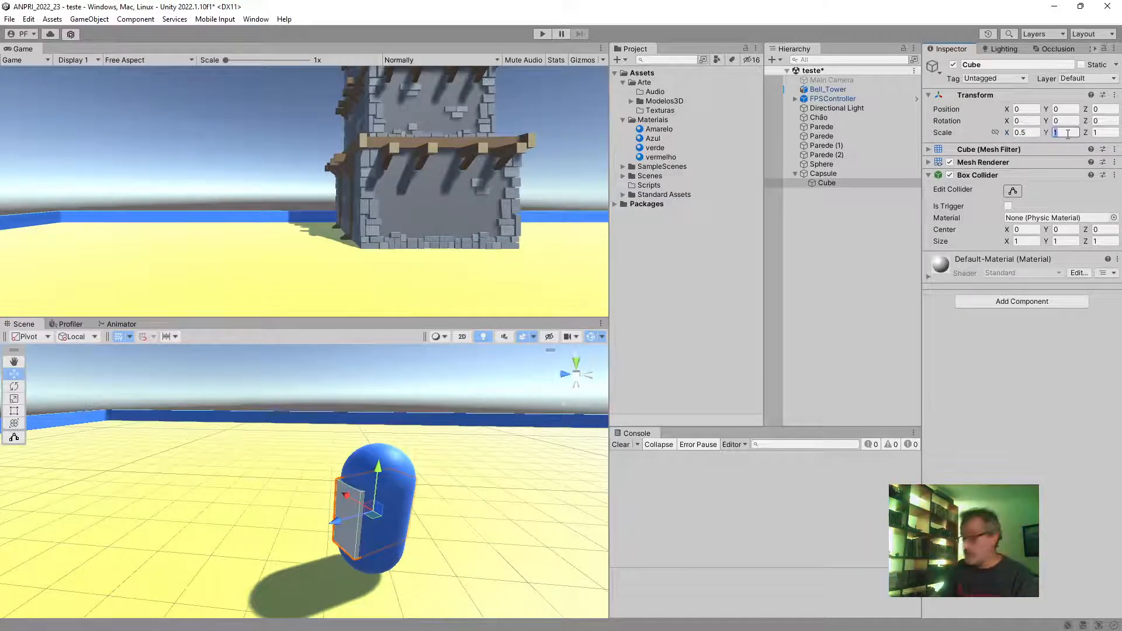
pyautogui.write('0.5')
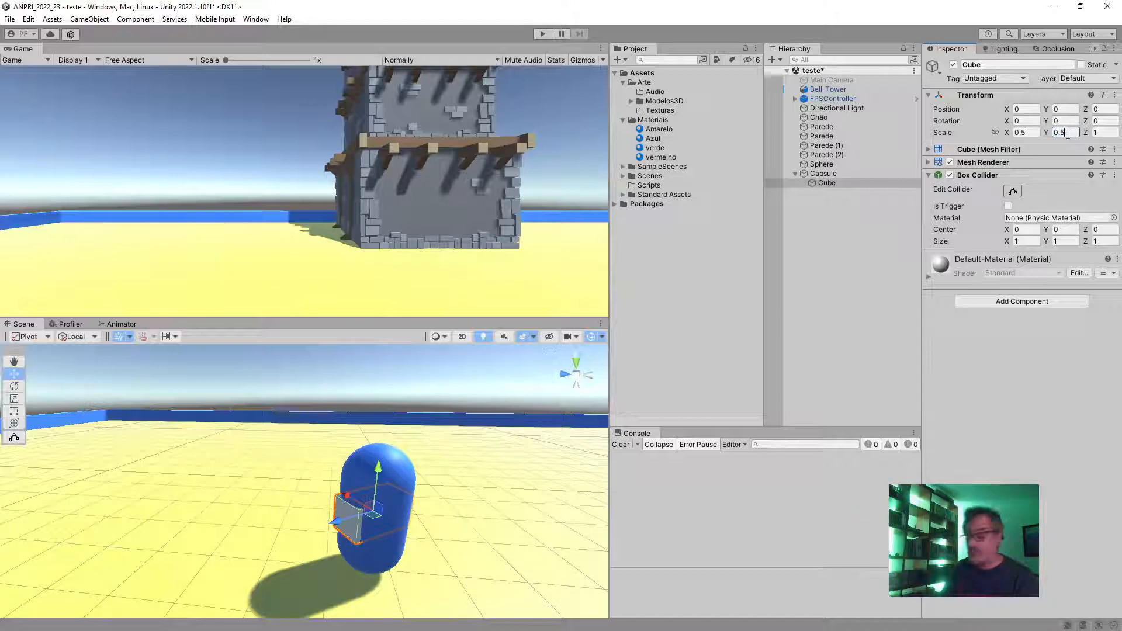
pyautogui.press('BackSpace')
pyautogui.write('2')
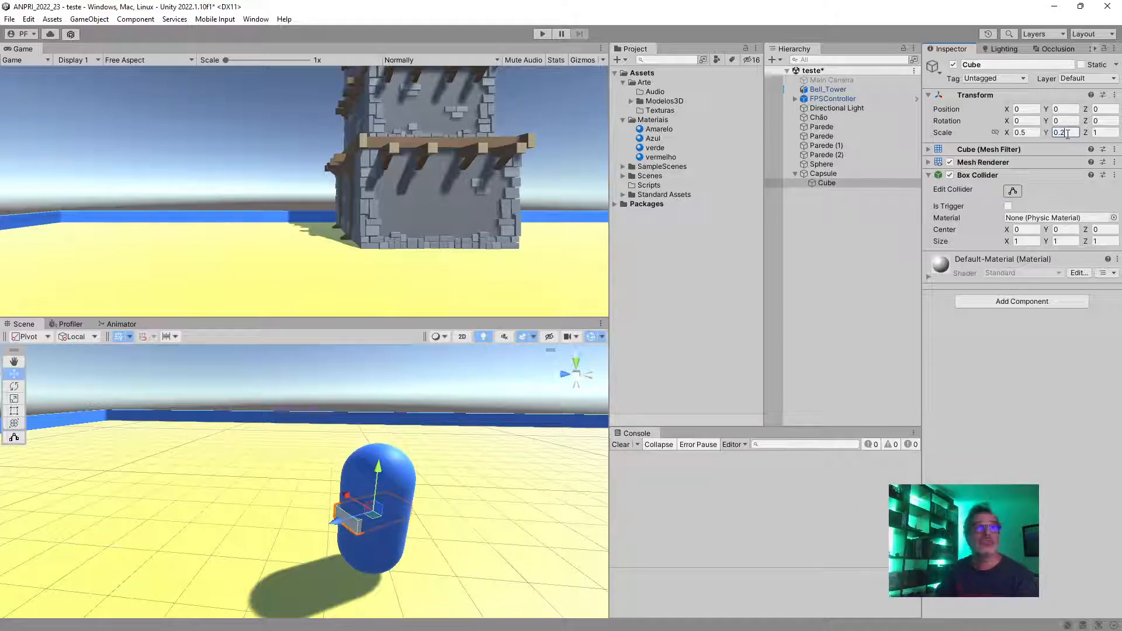
pyautogui.click(1100, 133)
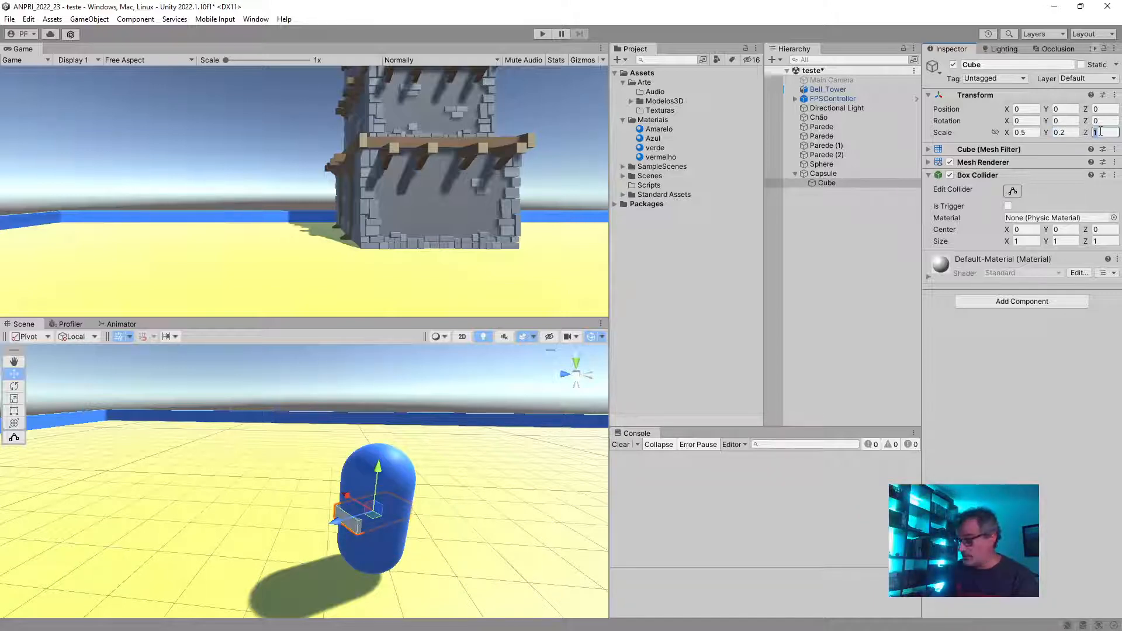
pyautogui.write('0.2')
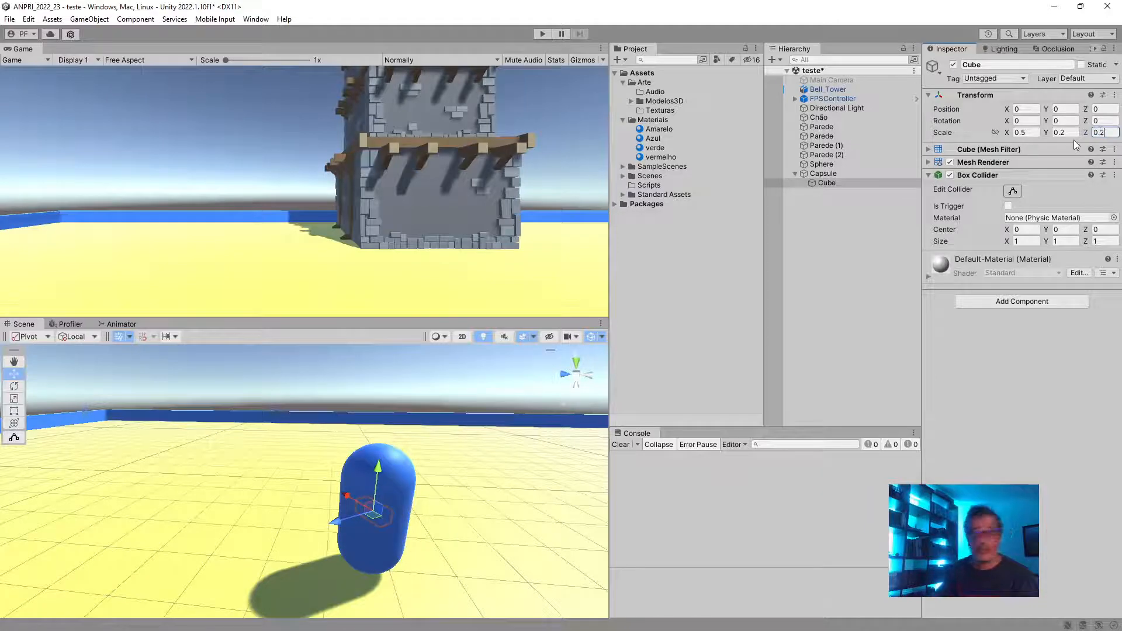
pyautogui.press('BackSpace')
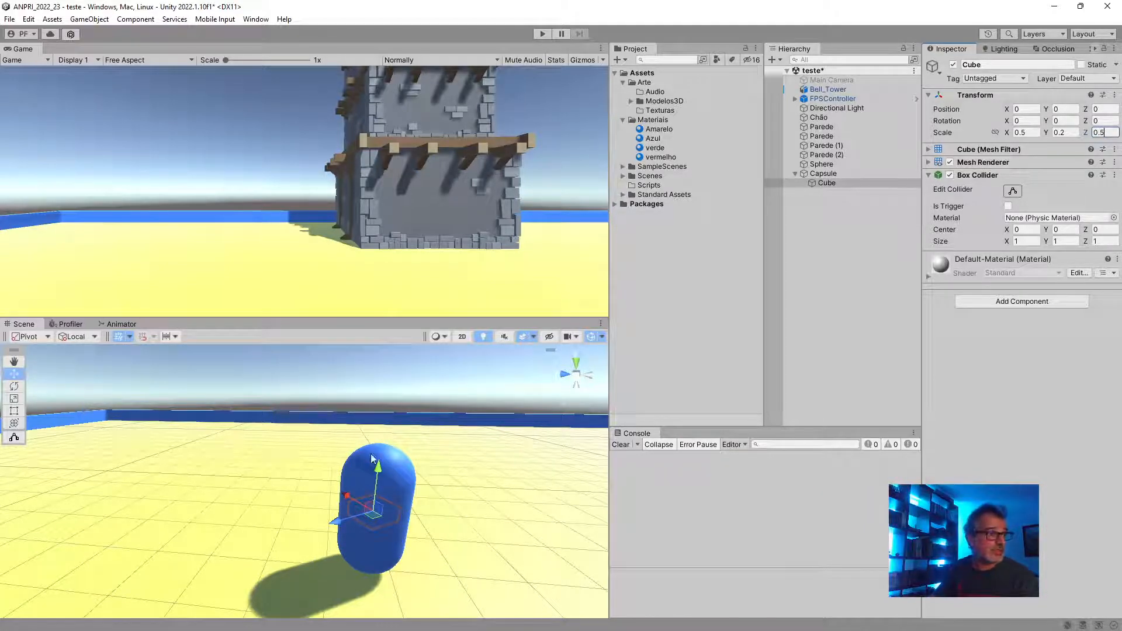
# Move the Cube up to about Y 0.505 and forward to about Z 0.342, so it protrudes like a visor
pyautogui.moveTo(379, 472); pyautogui.dragTo(379, 430)
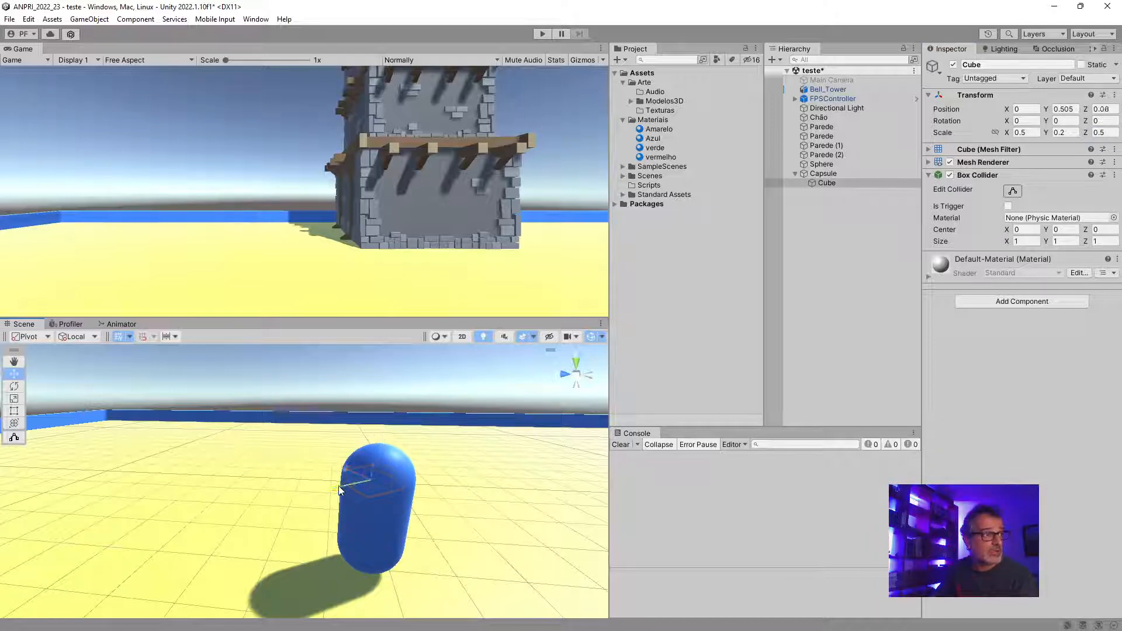
pyautogui.moveTo(345, 490); pyautogui.dragTo(328, 500)
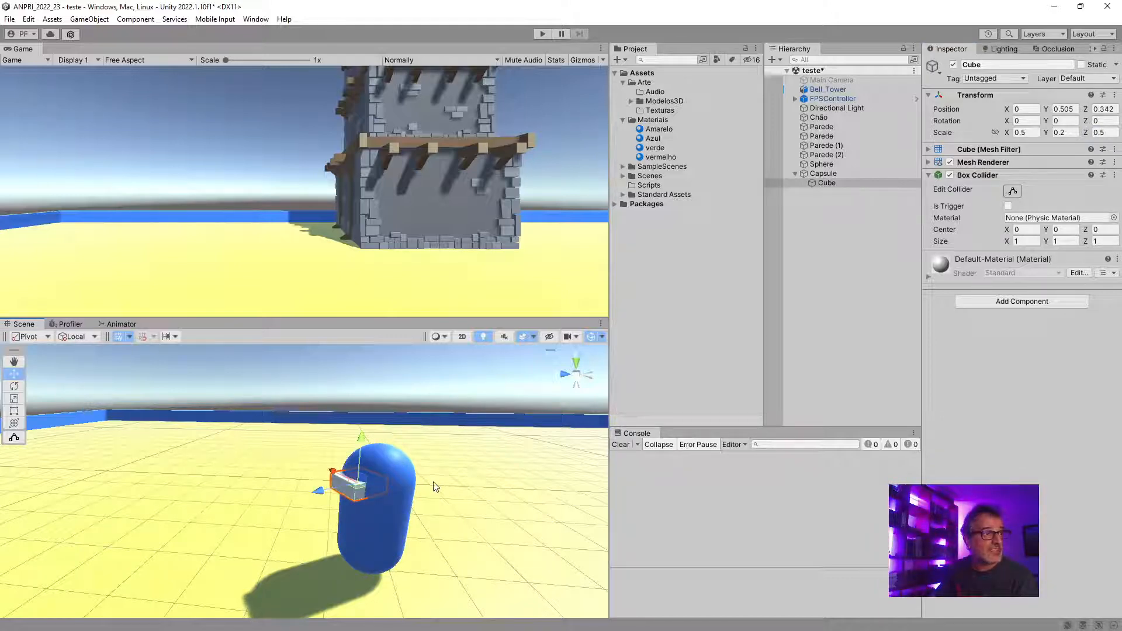
pyautogui.click(484, 479)
# Assign the vermelho material to the Cube on the Capsule and view it from the front
pyautogui.press('f')
pyautogui.scroll(3, 461, 501)
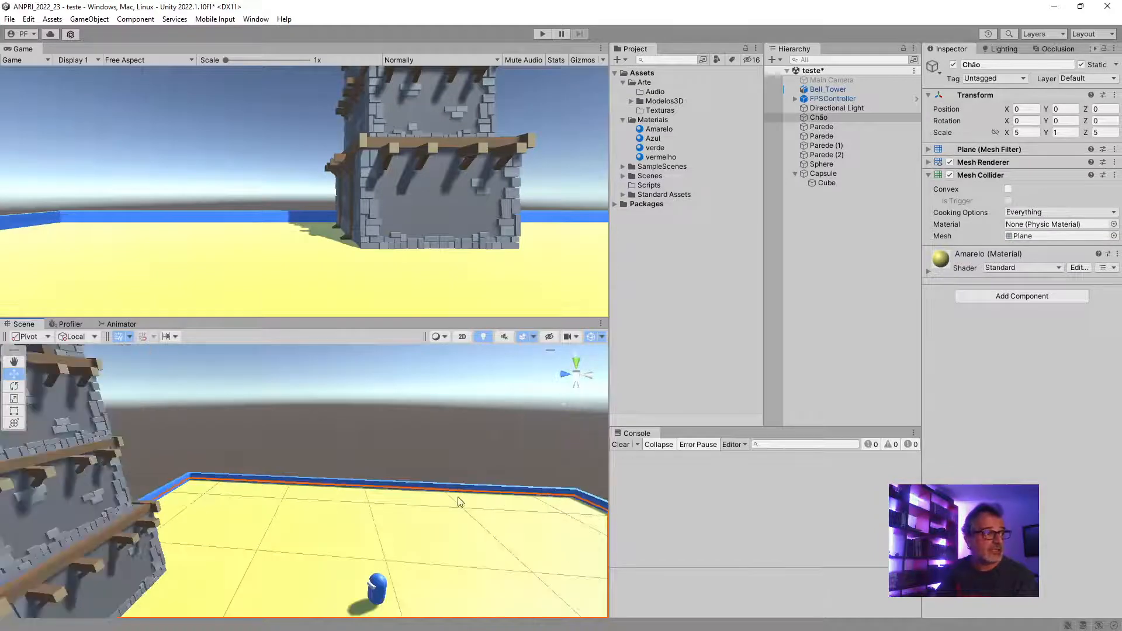
pyautogui.moveTo(399, 443); pyautogui.dragTo(396, 476, button='right')
pyautogui.scroll(4, 411, 492)
pyautogui.scroll(-6, 413, 496)
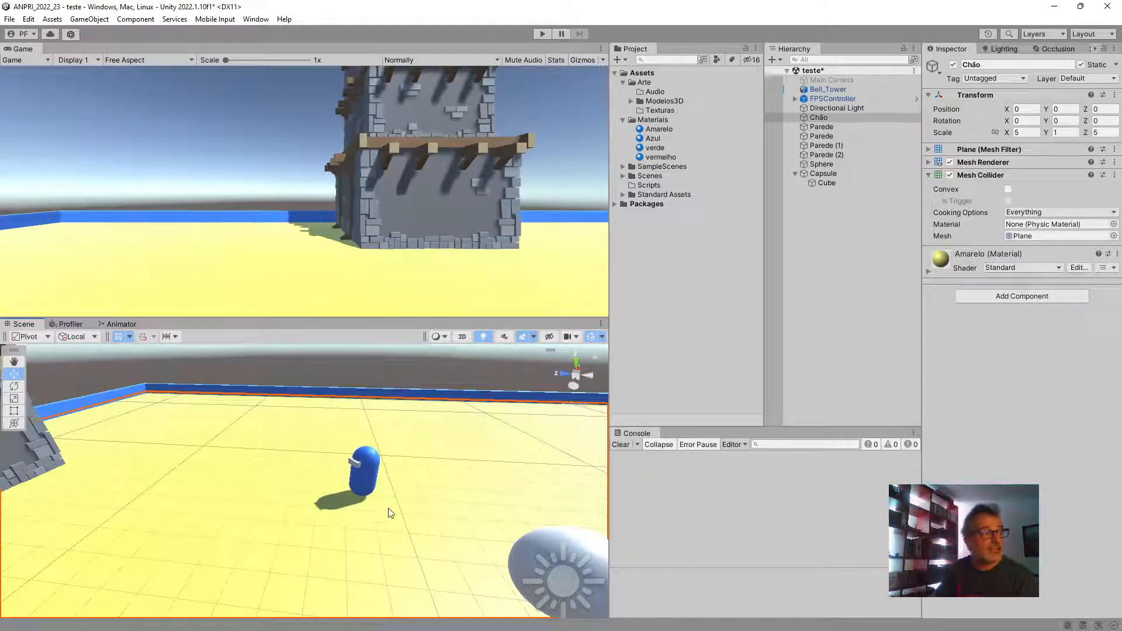
pyautogui.click(353, 463)
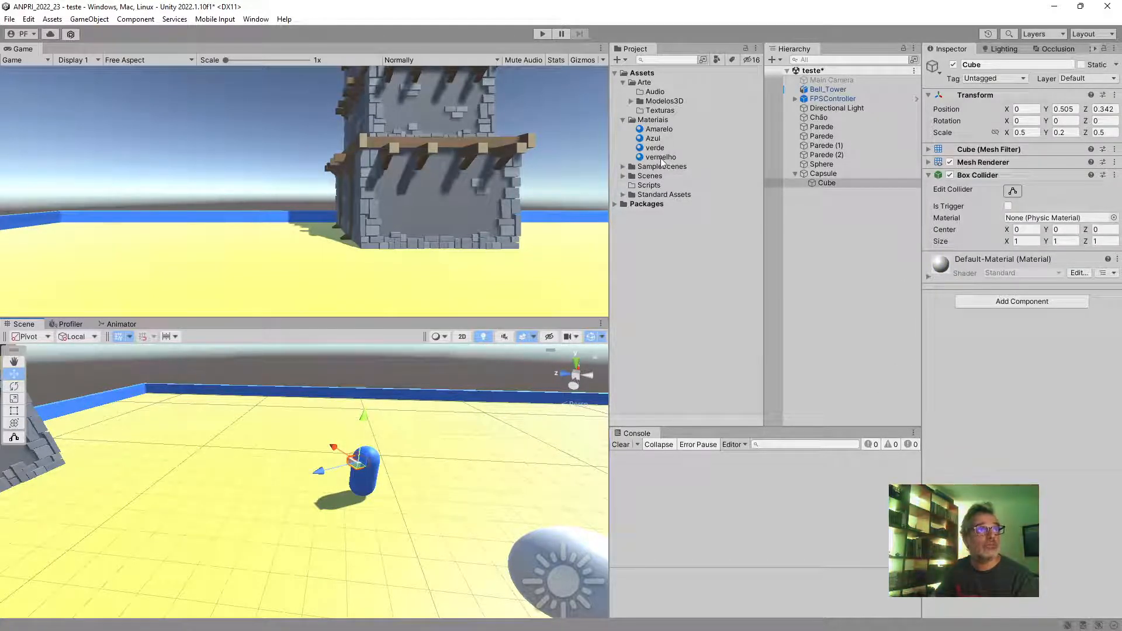
pyautogui.moveTo(661, 162); pyautogui.dragTo(966, 303)
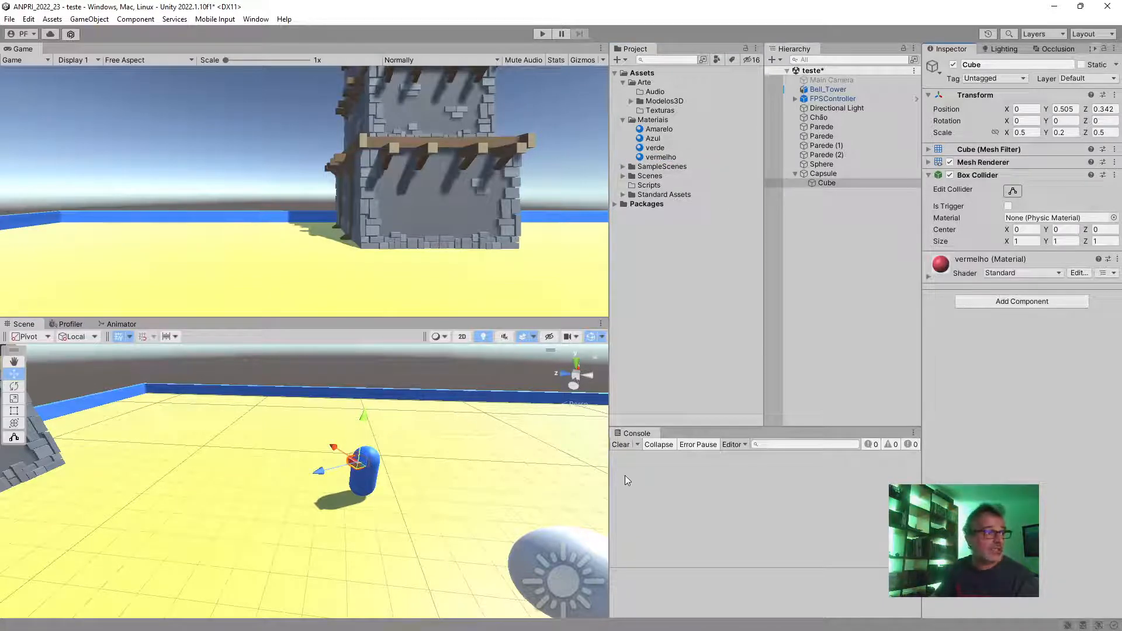
pyautogui.click(437, 493)
pyautogui.moveTo(437, 493); pyautogui.dragTo(295, 452, button='middle')
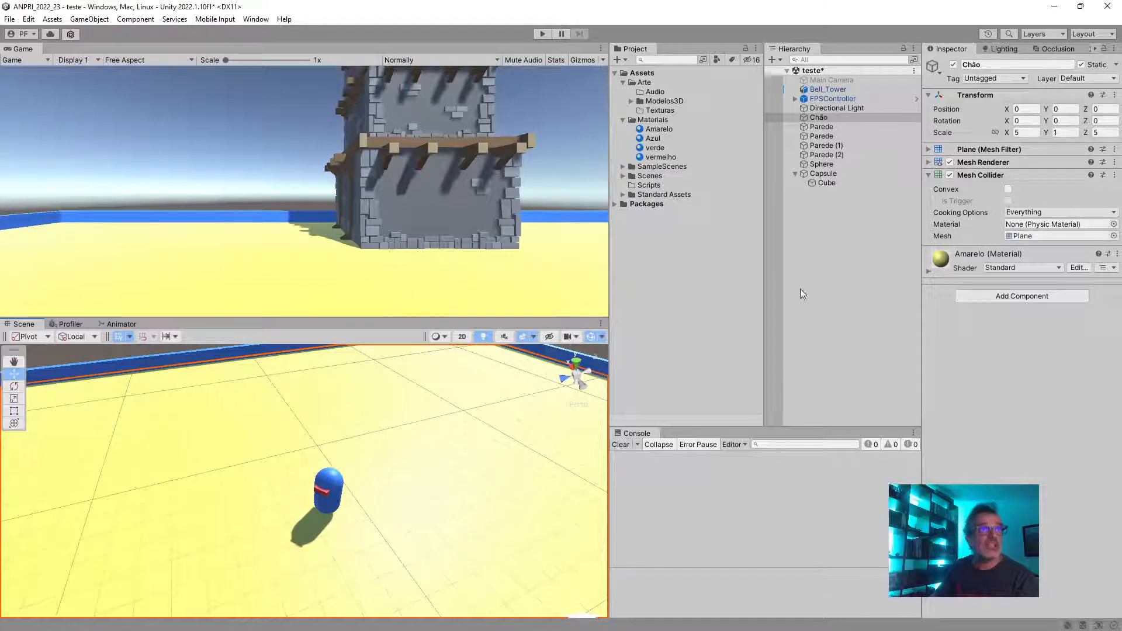
# Select the parent Capsule and examine its local axes against the red visor from several angles
pyautogui.click(839, 173)
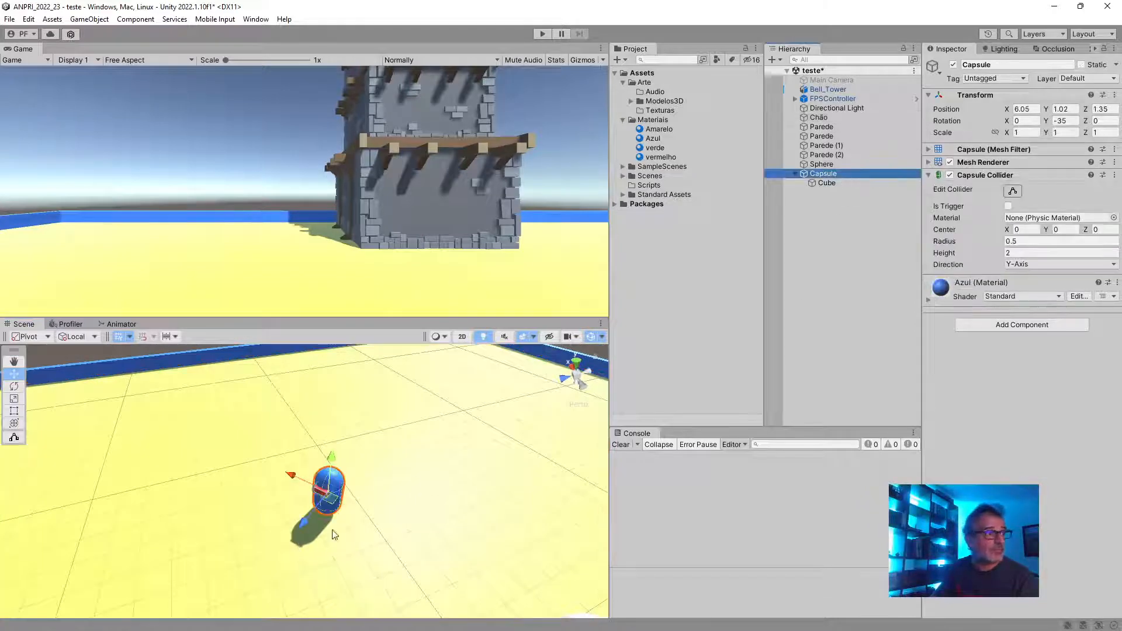
pyautogui.moveTo(362, 488); pyautogui.dragTo(430, 482, button='right')
pyautogui.moveTo(370, 492); pyautogui.dragTo(372, 488, button='middle')
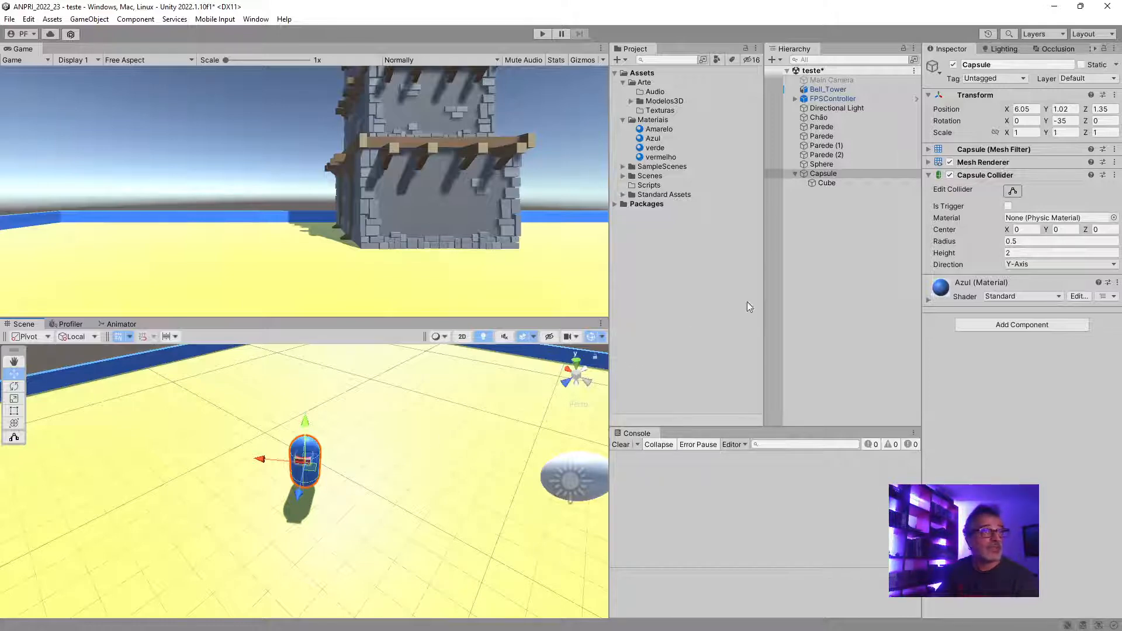
pyautogui.click(836, 174)
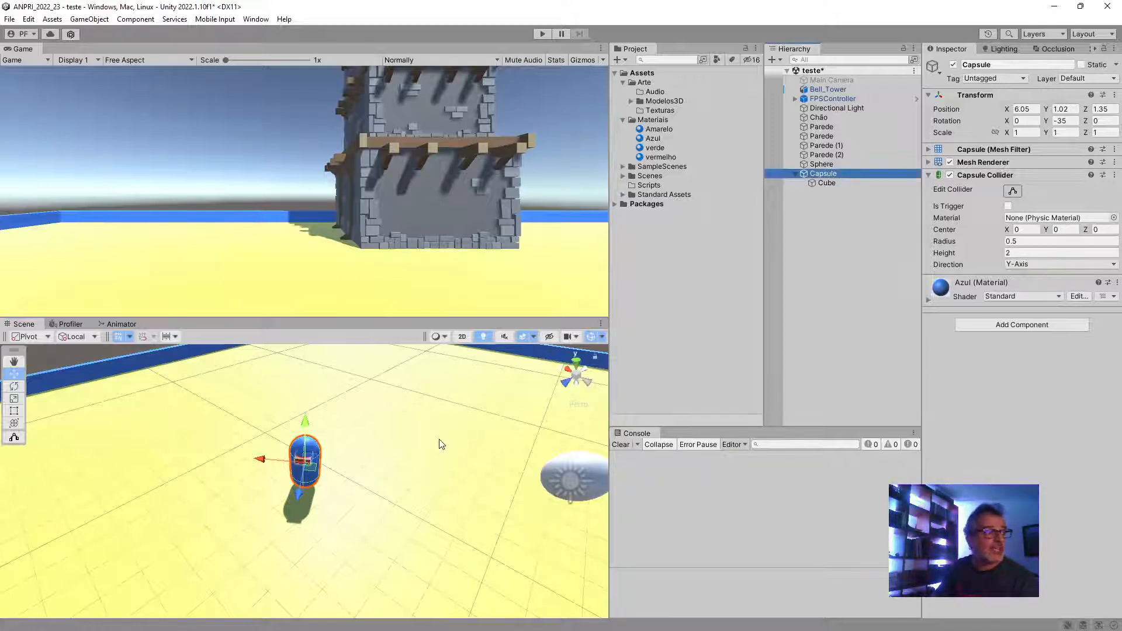
pyautogui.click(441, 444)
pyautogui.click(821, 173)
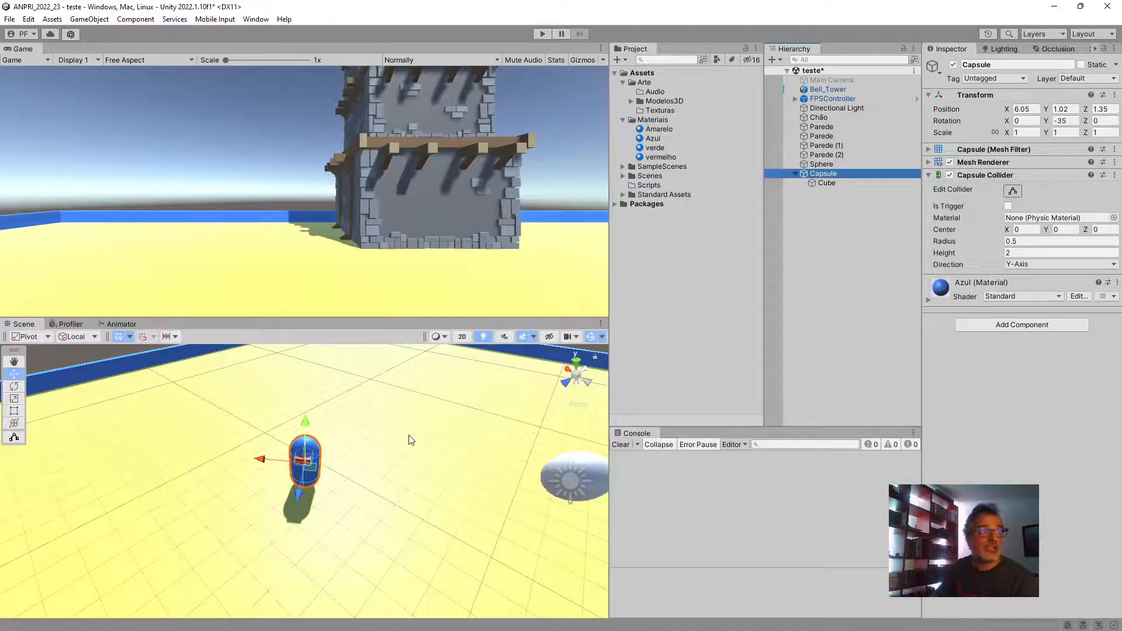
pyautogui.moveTo(411, 440); pyautogui.dragTo(272, 416, button='right')
pyautogui.moveTo(464, 535); pyautogui.dragTo(398, 471, button='middle')
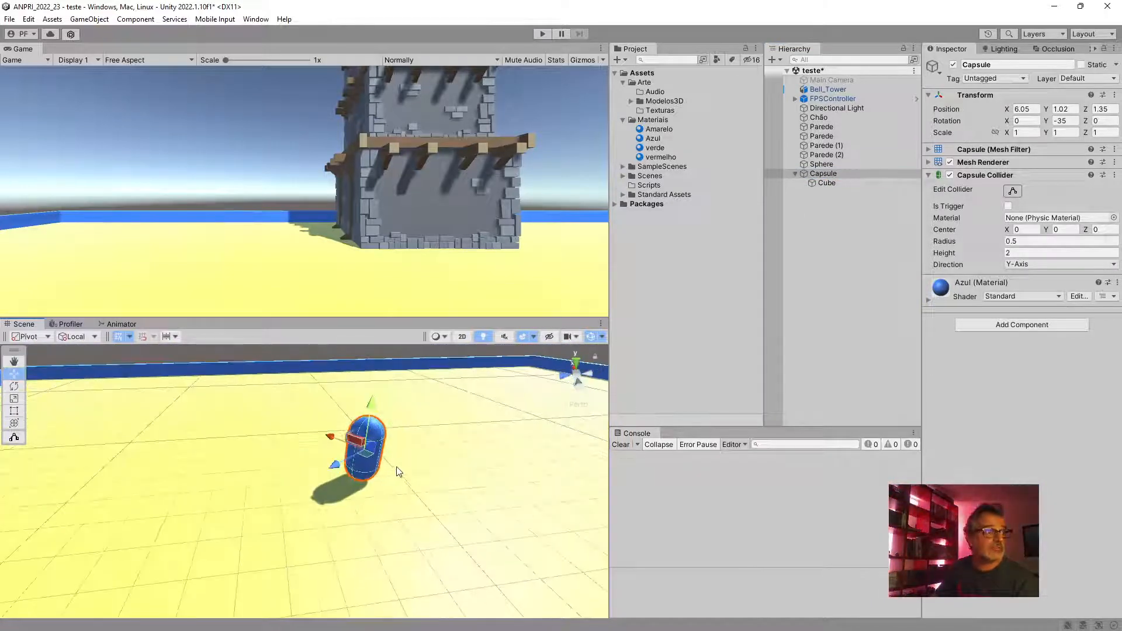
pyautogui.moveTo(444, 524); pyautogui.dragTo(351, 460, button='right')
pyautogui.moveTo(468, 510); pyautogui.dragTo(380, 521, button='middle')
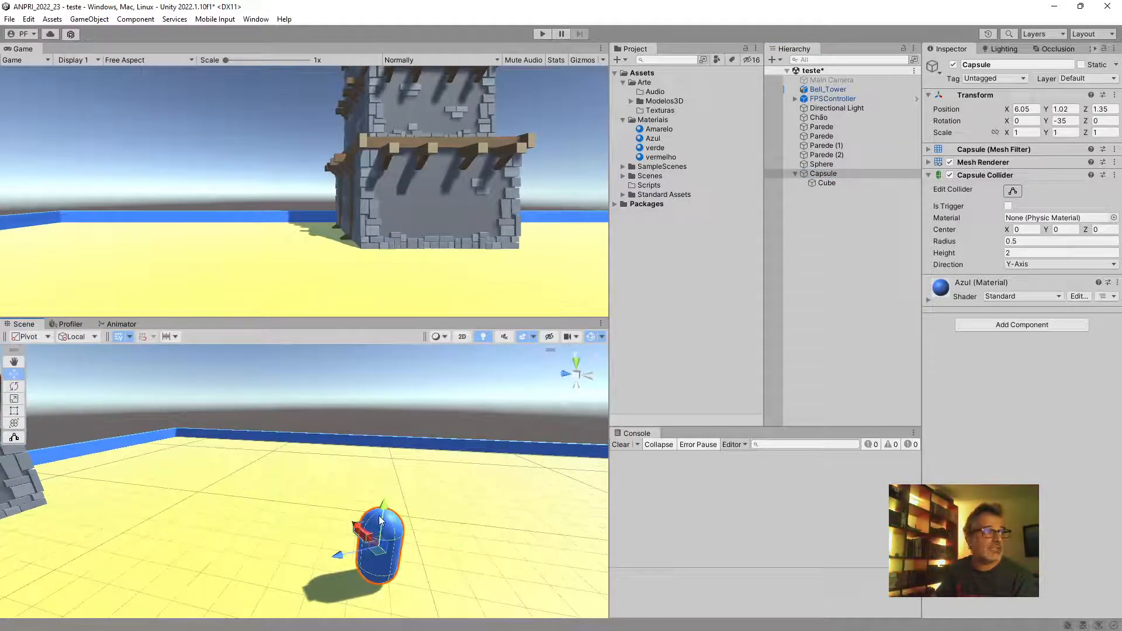
pyautogui.scroll(-4, 380, 520)
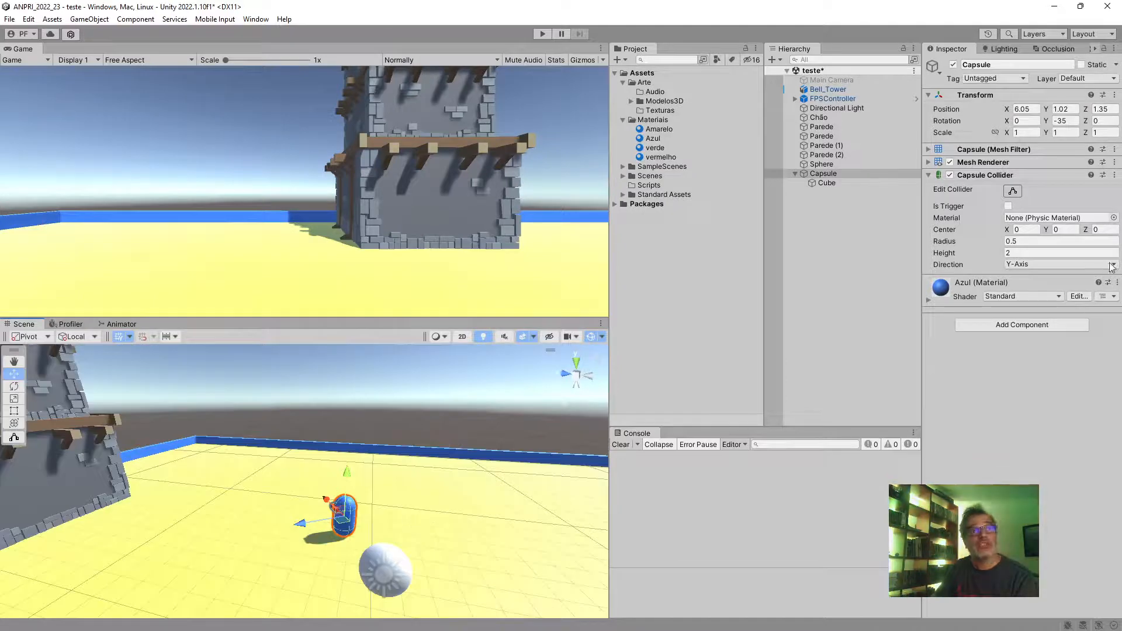
pyautogui.scroll(-3, 292, 510)
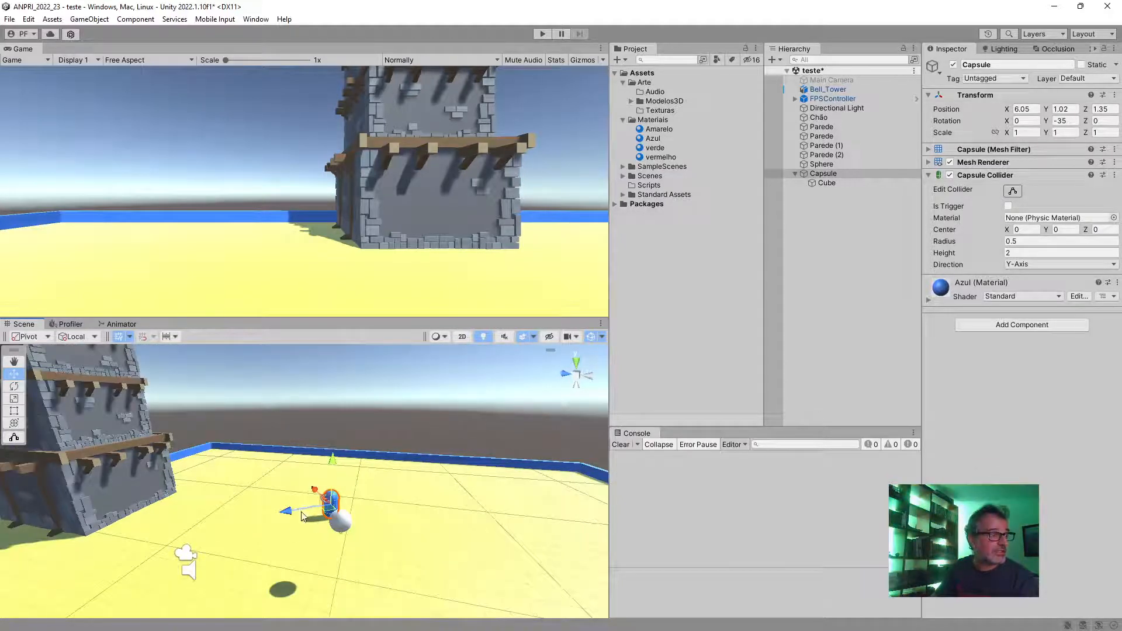
# Select the FPSController in the scene and examine its axes alongside the Capsule
pyautogui.moveTo(286, 510); pyautogui.dragTo(335, 516, button='right')
pyautogui.moveTo(261, 516)
pyautogui.mouseDown(button='middle')
pyautogui.moveTo(314, 515)
pyautogui.moveTo(271, 501)
pyautogui.mouseUp(button='middle')
pyautogui.click(186, 487)
pyautogui.moveTo(325, 472); pyautogui.dragTo(243, 486, button='right')
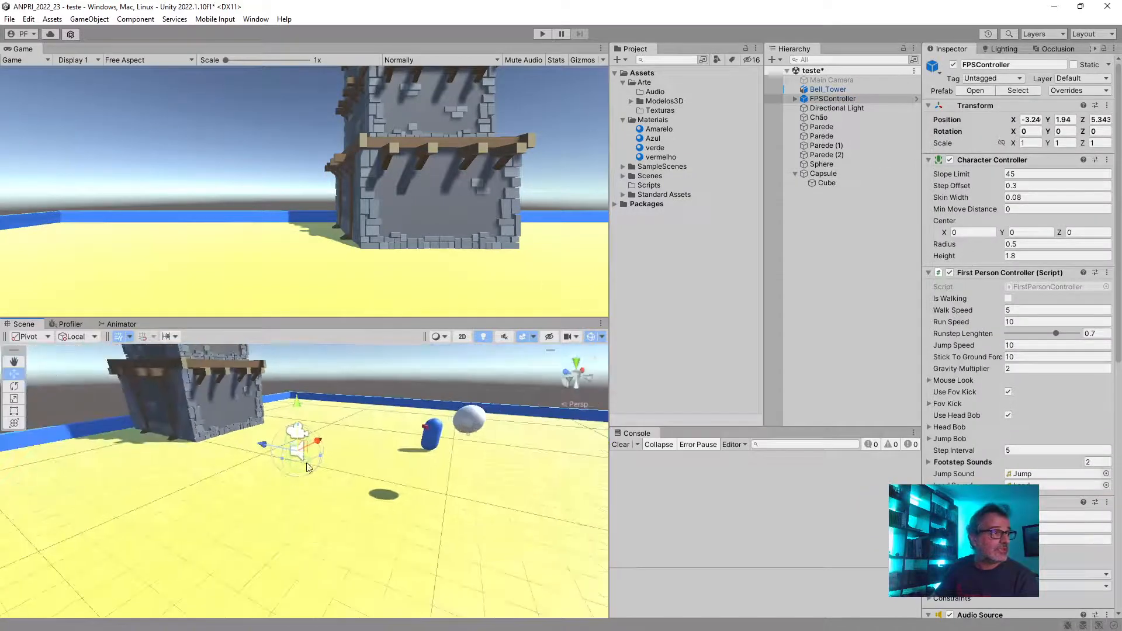
# Move the FPSController along its local X axis toward the Capsule, and clear the selection
pyautogui.moveTo(317, 440); pyautogui.dragTo(377, 412)
pyautogui.click(369, 422)
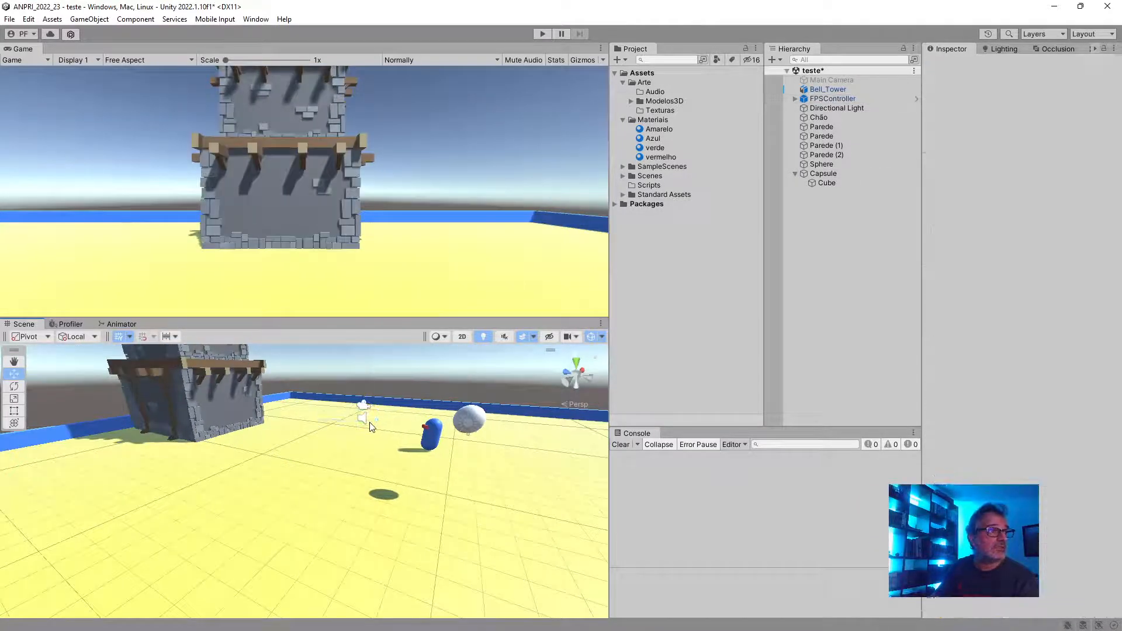
# Set the Capsule's Y scale to 2 and view the stretched body and its red visor up close
pyautogui.click(437, 440)
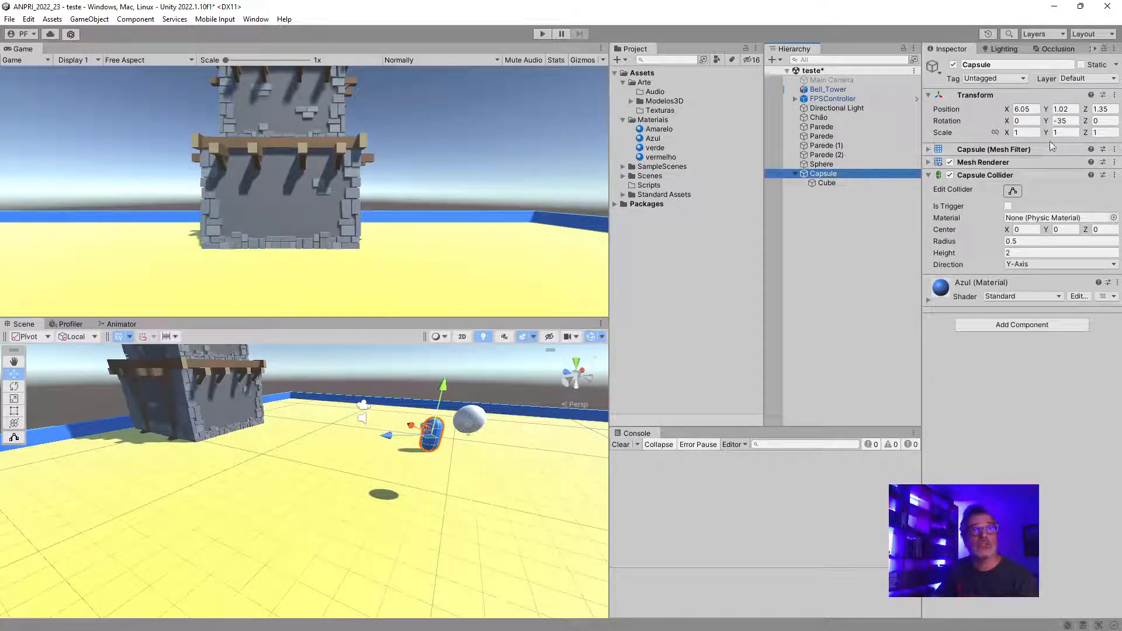
pyautogui.click(1064, 132)
pyautogui.write('2')
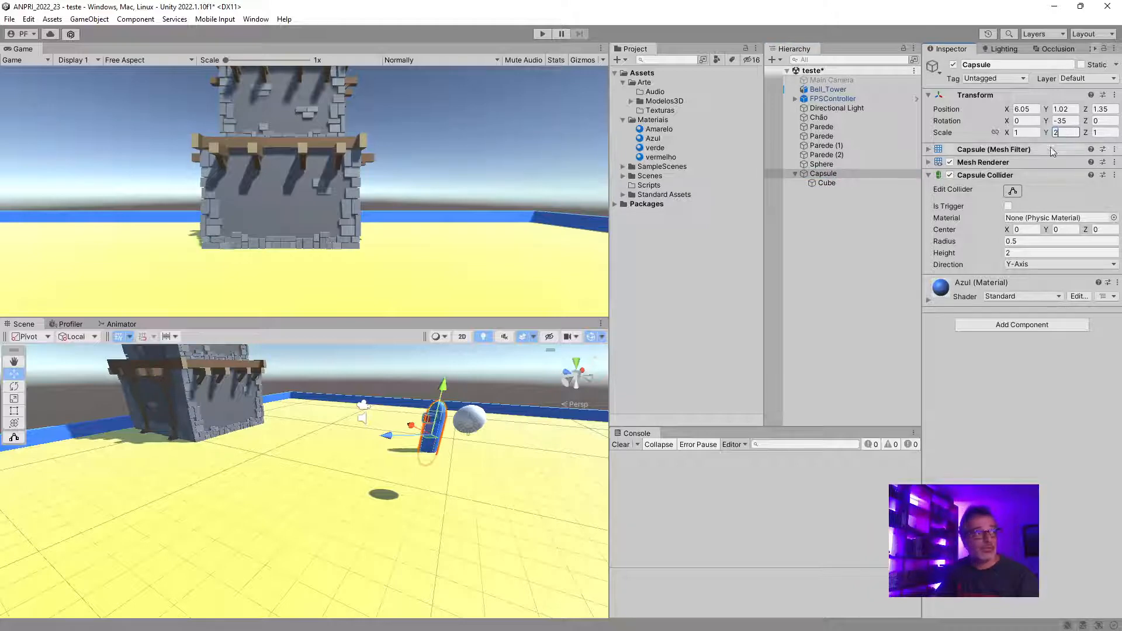
pyautogui.scroll(3, 456, 449)
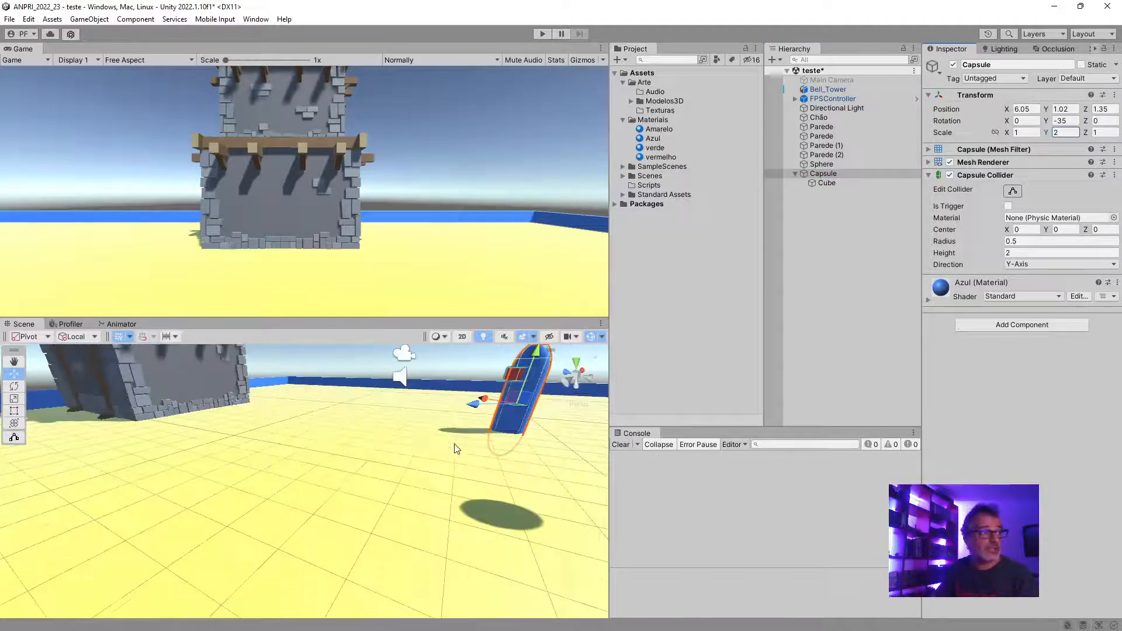
pyautogui.scroll(-4, 450, 433)
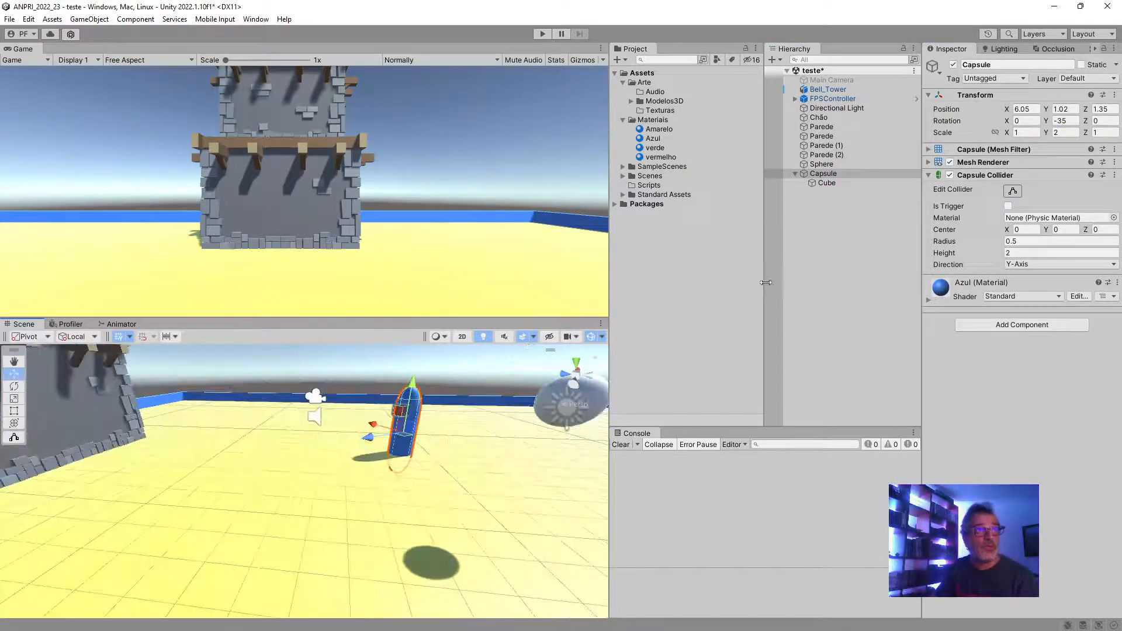
pyautogui.scroll(4, 414, 407)
pyautogui.moveTo(447, 405); pyautogui.dragTo(437, 446, button='middle')
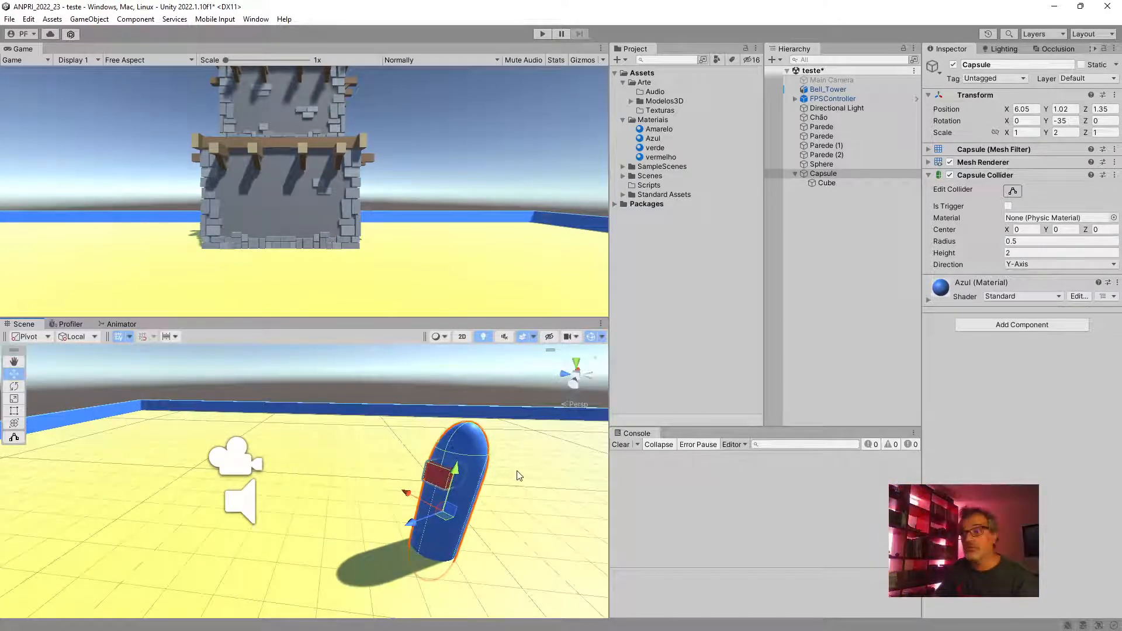
# Compare the Transform scale values of the child Cube with those of the stretched parent Capsule
pyautogui.click(836, 183)
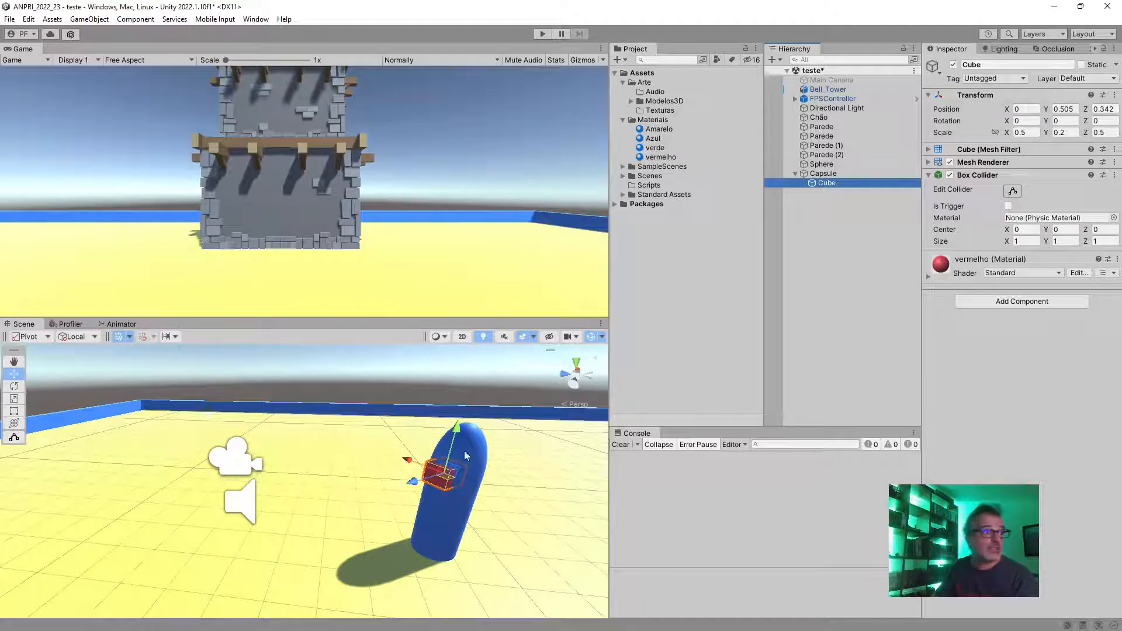
pyautogui.click(831, 172)
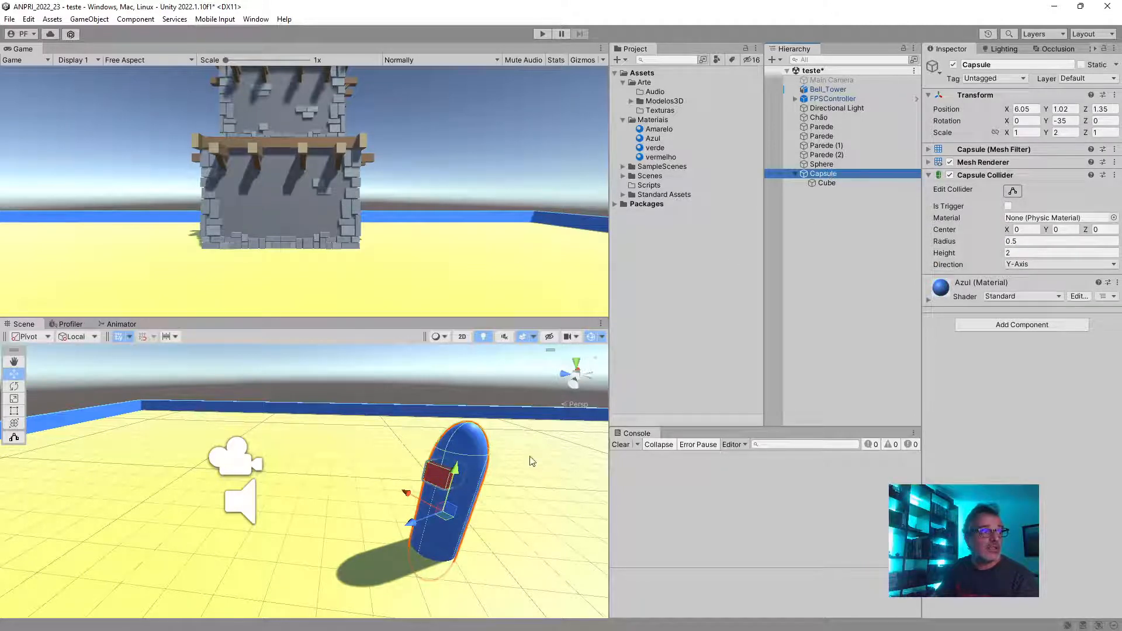
pyautogui.click(825, 184)
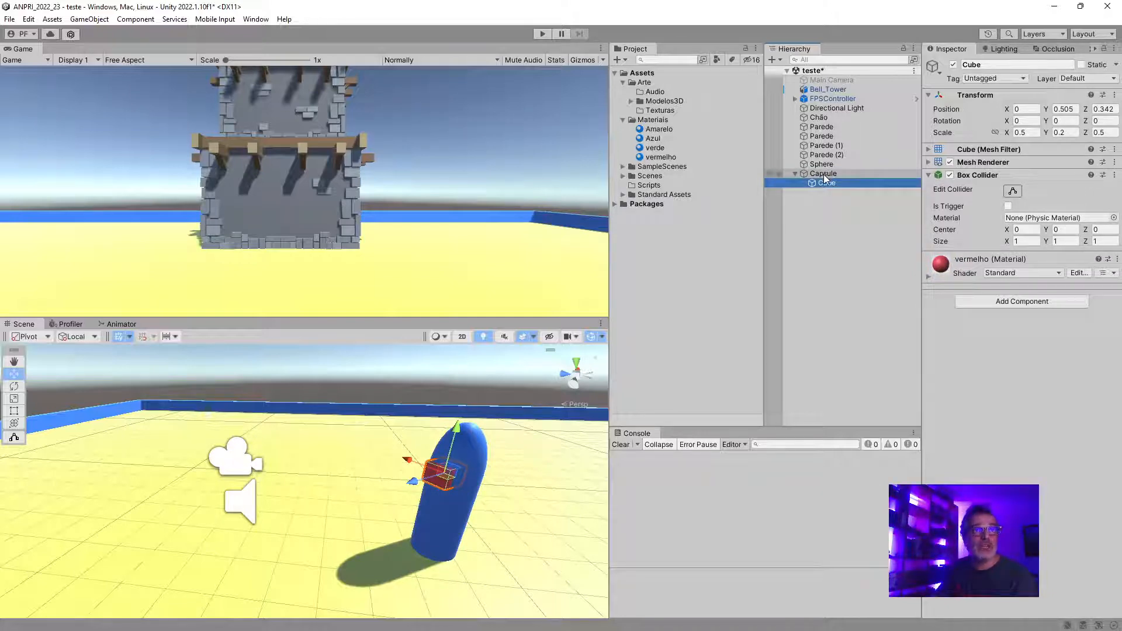
pyautogui.click(825, 175)
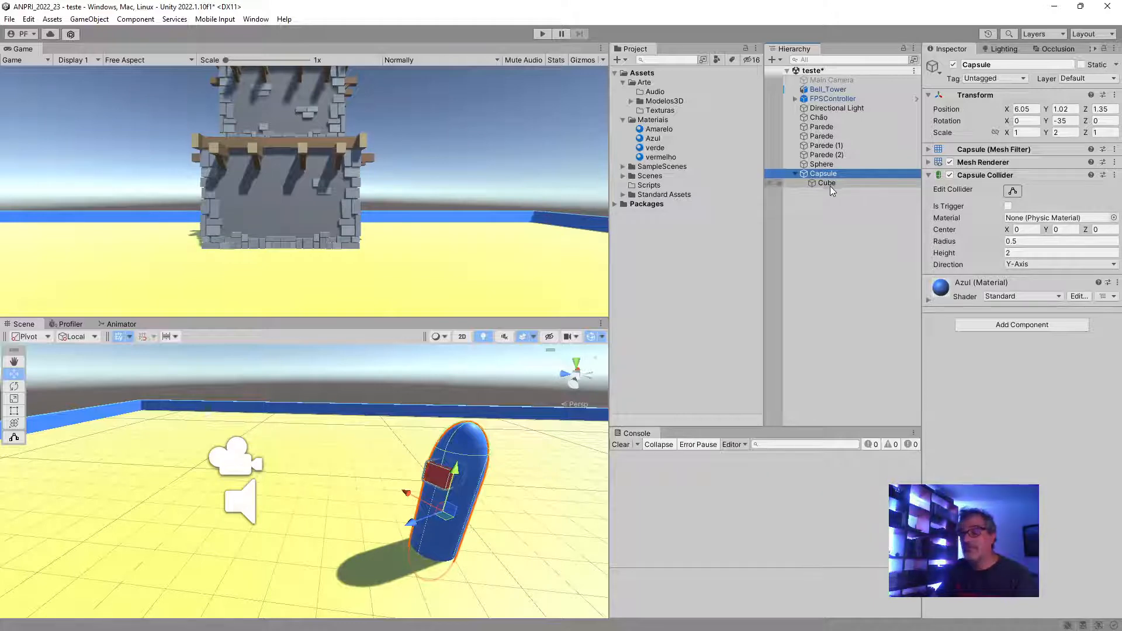
# Set the Capsule's Y scale back to 1
pyautogui.click(1071, 133)
pyautogui.write('1')
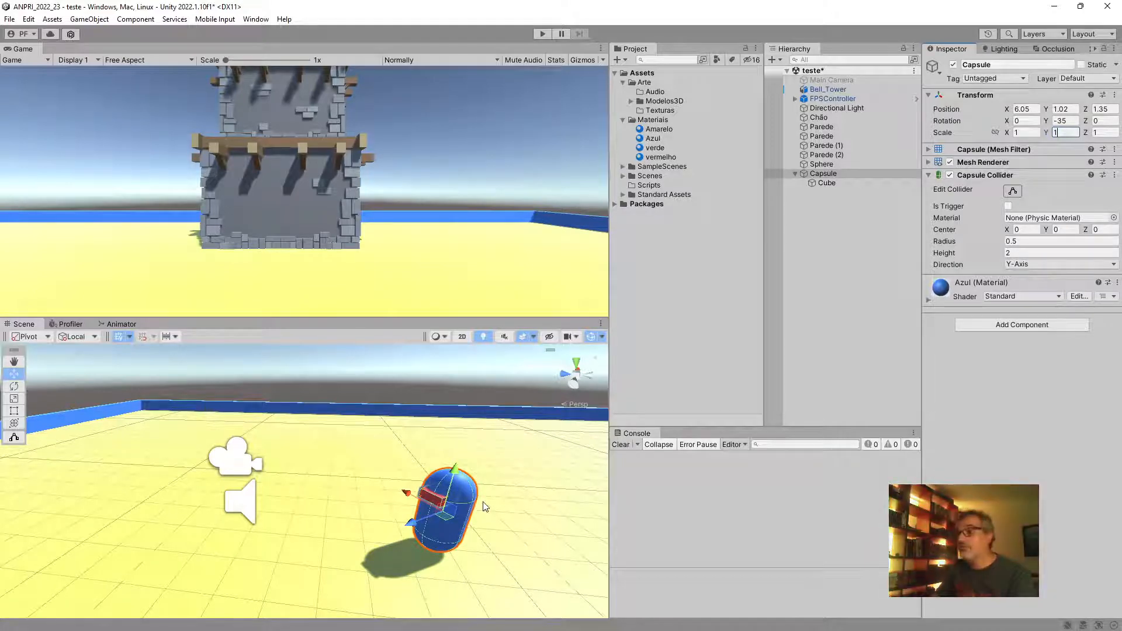
# Rotate the parent Capsule slightly about its Y axis to about -37.6°, turning the visor with it
pyautogui.click(850, 174)
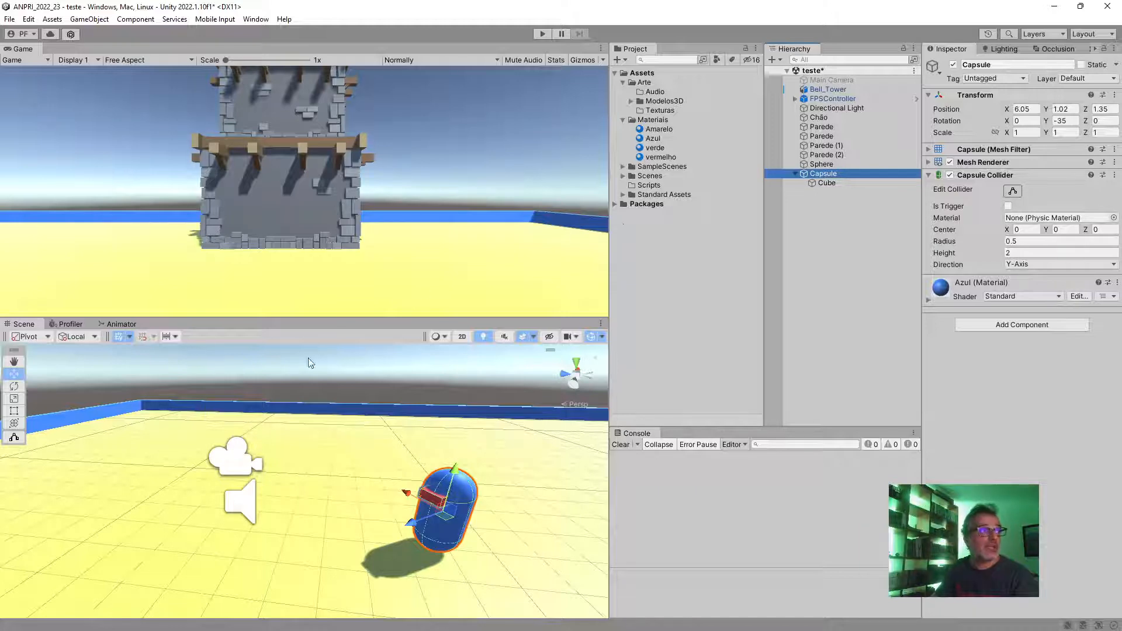
pyautogui.click(15, 387)
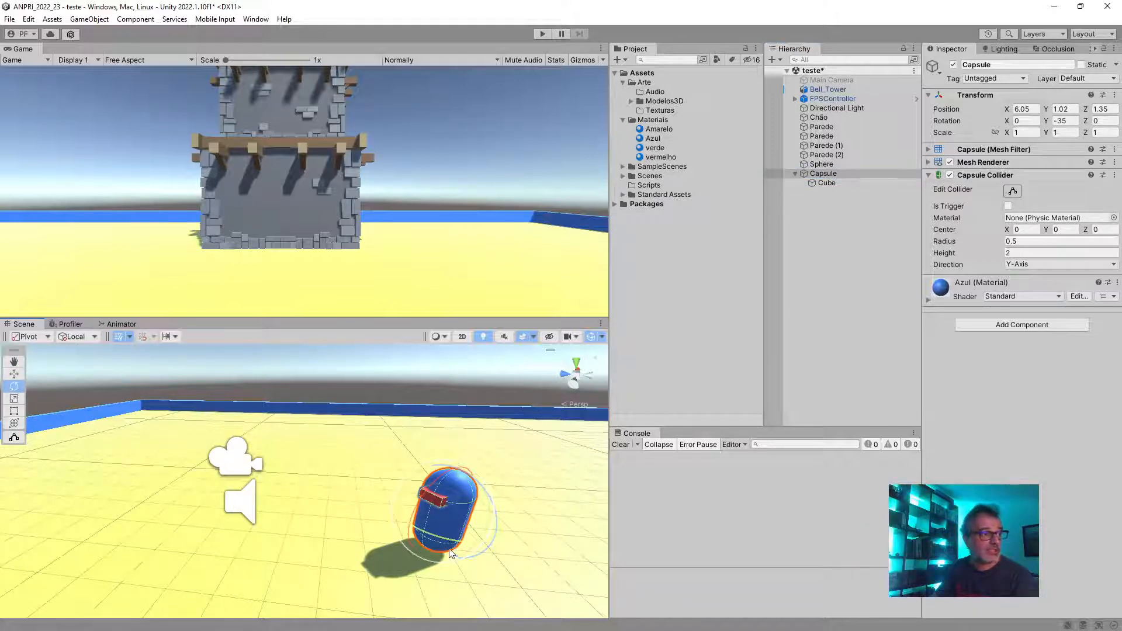
pyautogui.moveTo(451, 545); pyautogui.dragTo(430, 455)
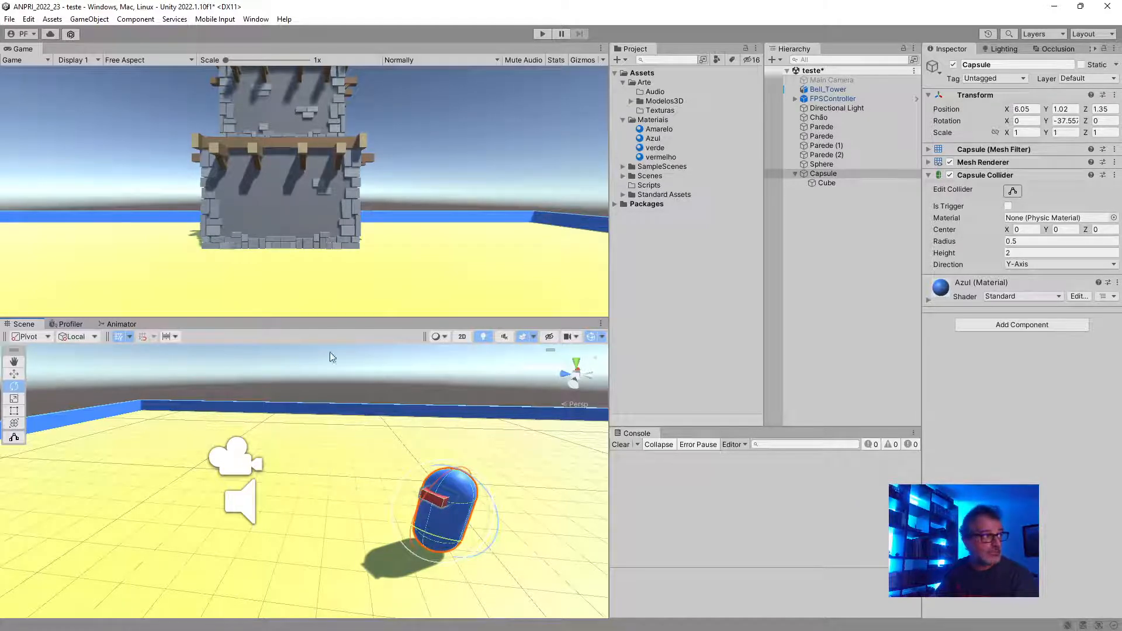
pyautogui.click(821, 174)
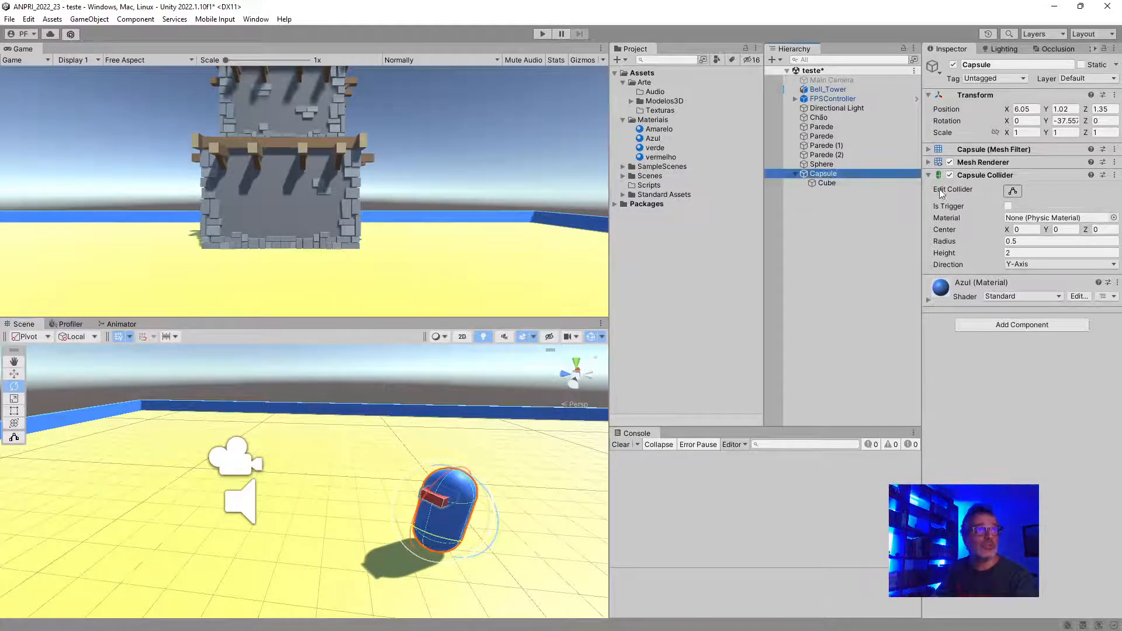
# Set the child Cube's Y scale to 1 and rotate only the Cube about its Y axis to about 28.8°
pyautogui.click(827, 182)
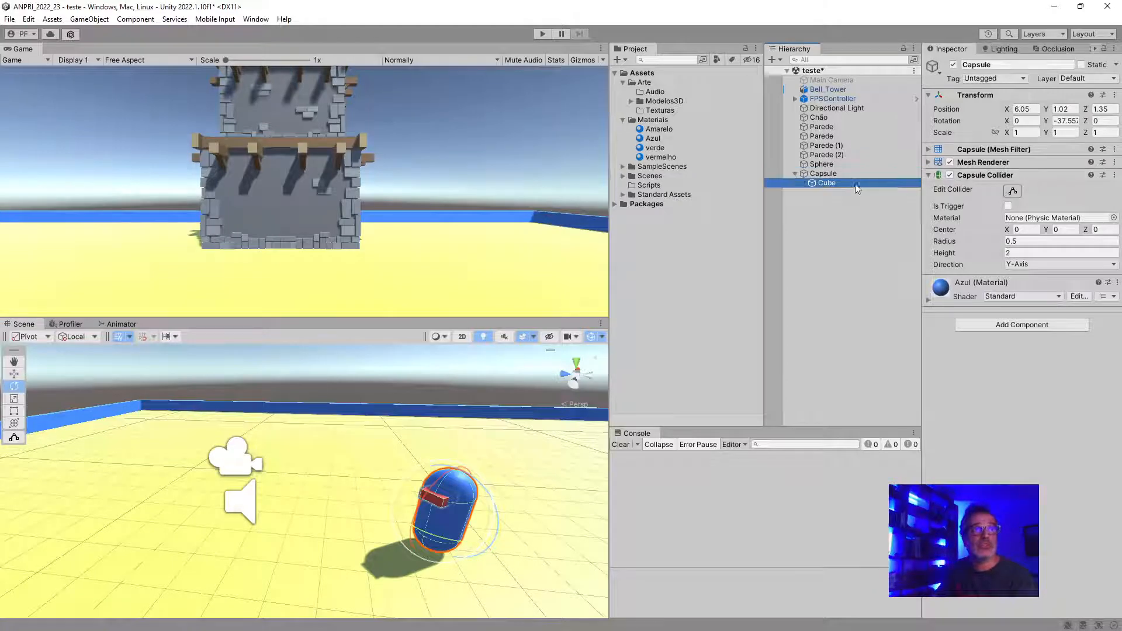
pyautogui.click(1067, 132)
pyautogui.write('1')
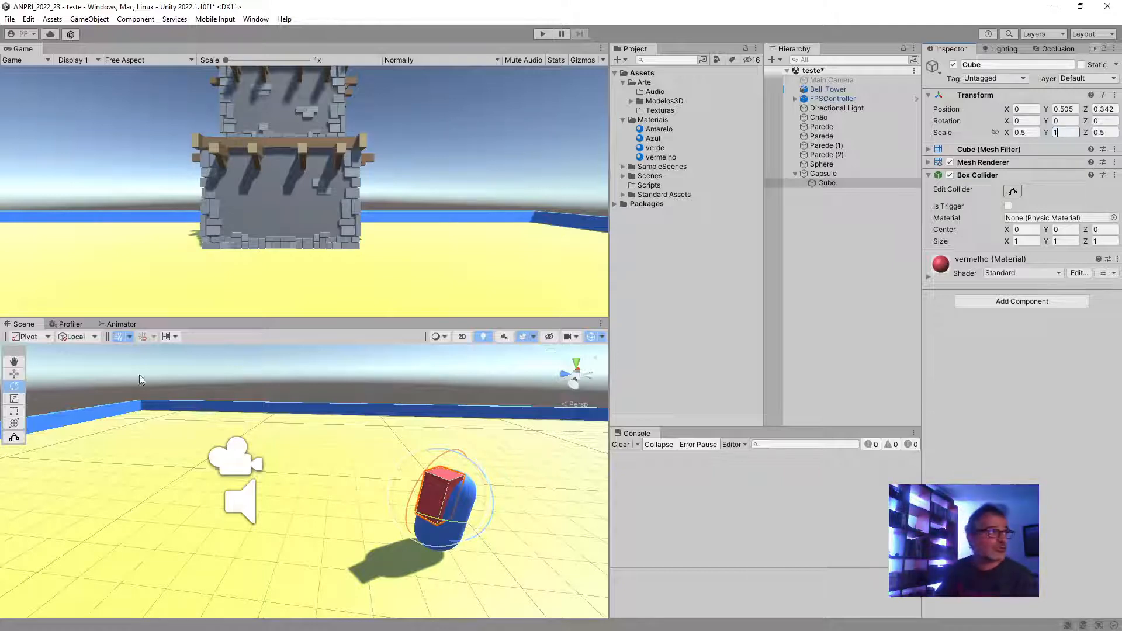
pyautogui.moveTo(431, 519); pyautogui.dragTo(377, 517)
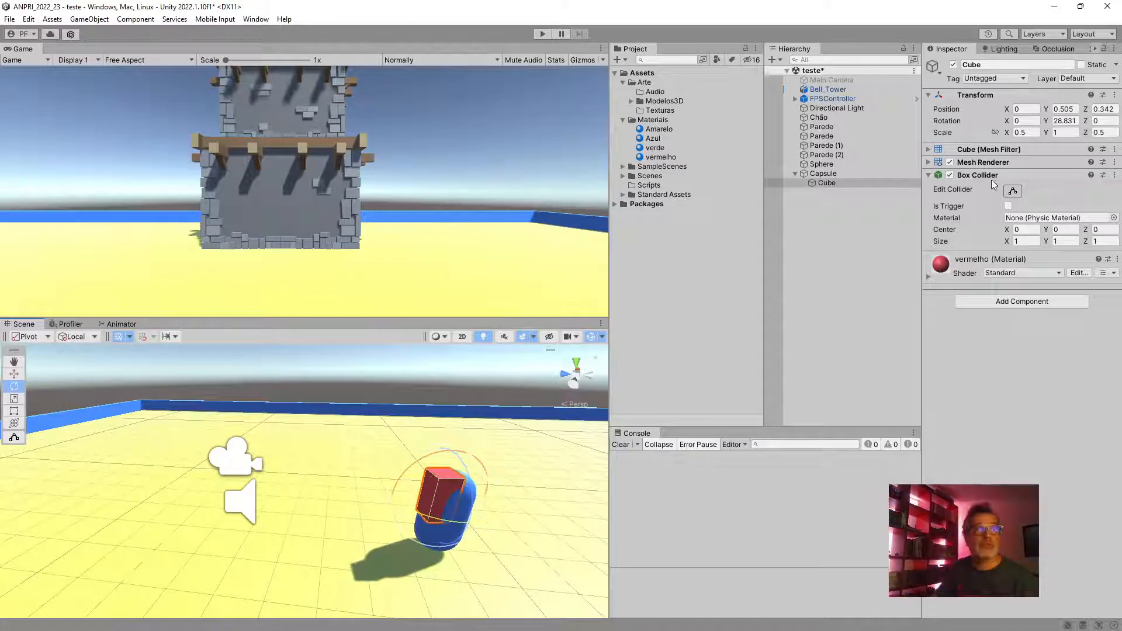
# Reset the Cube's Y rotation to 0 and its Y scale to 0.2
pyautogui.click(1063, 120)
pyautogui.write('0')
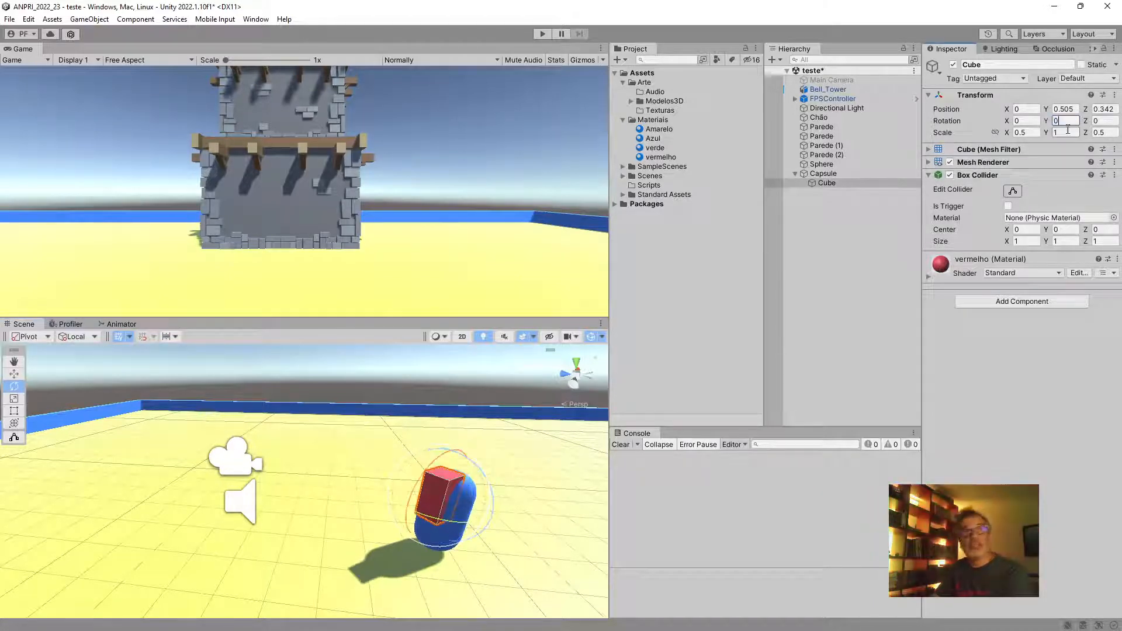
pyautogui.click(1066, 132)
pyautogui.write('0.1')
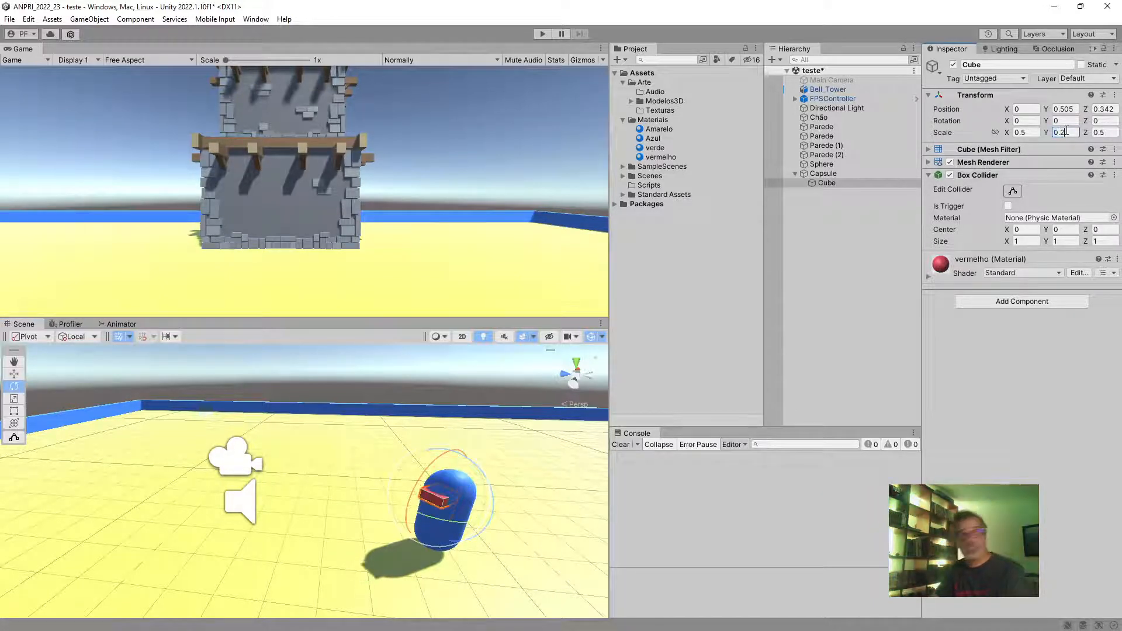
# Move the parent Capsule forward along its local Z axis to about X 5.92, Z 1.63
pyautogui.click(883, 173)
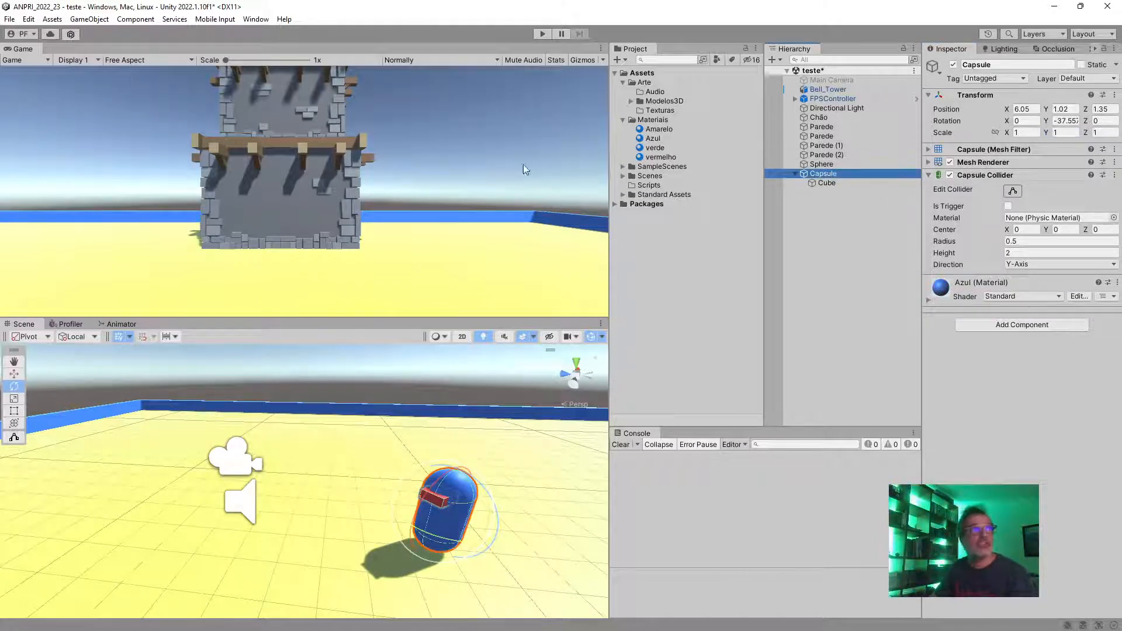
pyautogui.click(14, 374)
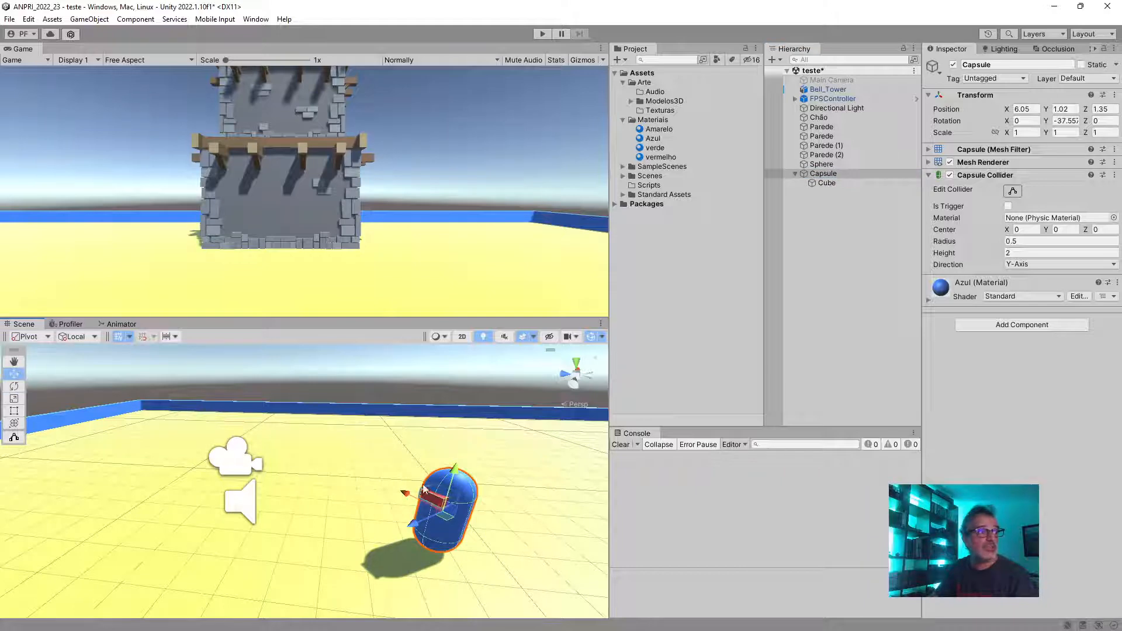
pyautogui.moveTo(422, 526); pyautogui.dragTo(398, 512)
# Tilt the child Cube about its X axis to about 8° and reset its X rotation to 0
pyautogui.click(419, 506)
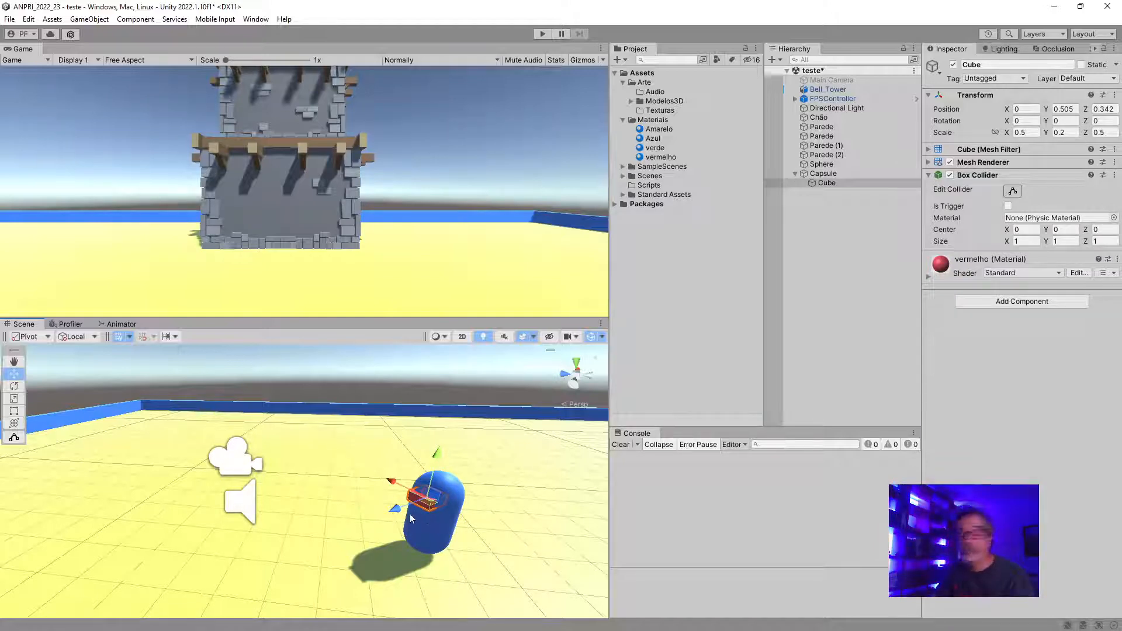
pyautogui.click(14, 386)
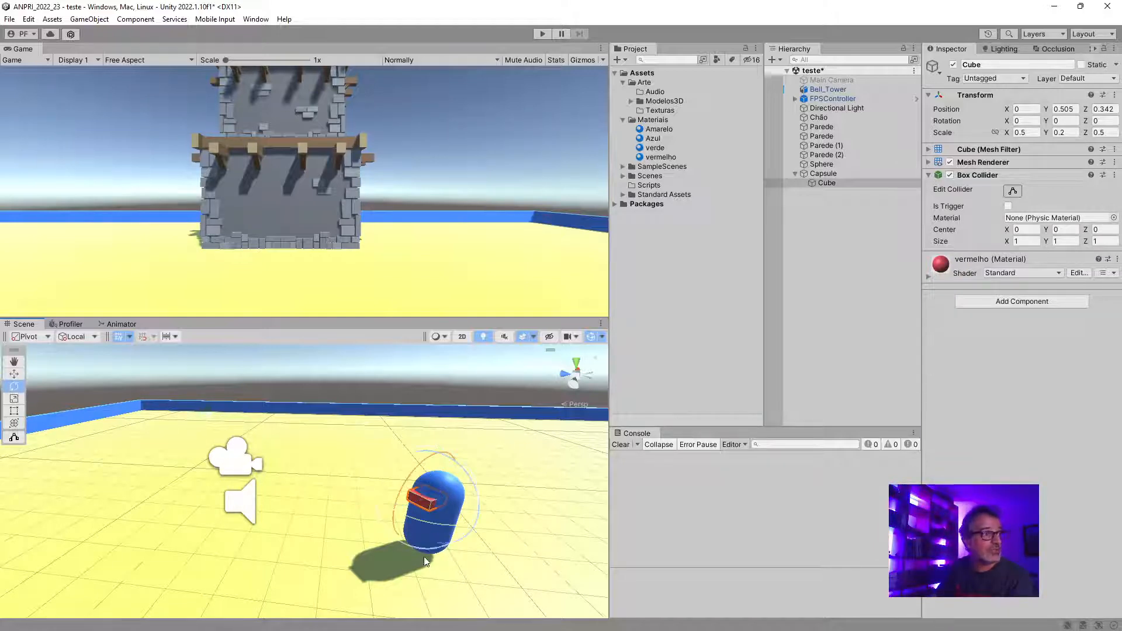
pyautogui.moveTo(399, 516)
pyautogui.mouseDown()
pyautogui.moveTo(393, 535)
pyautogui.moveTo(391, 515)
pyautogui.mouseUp()
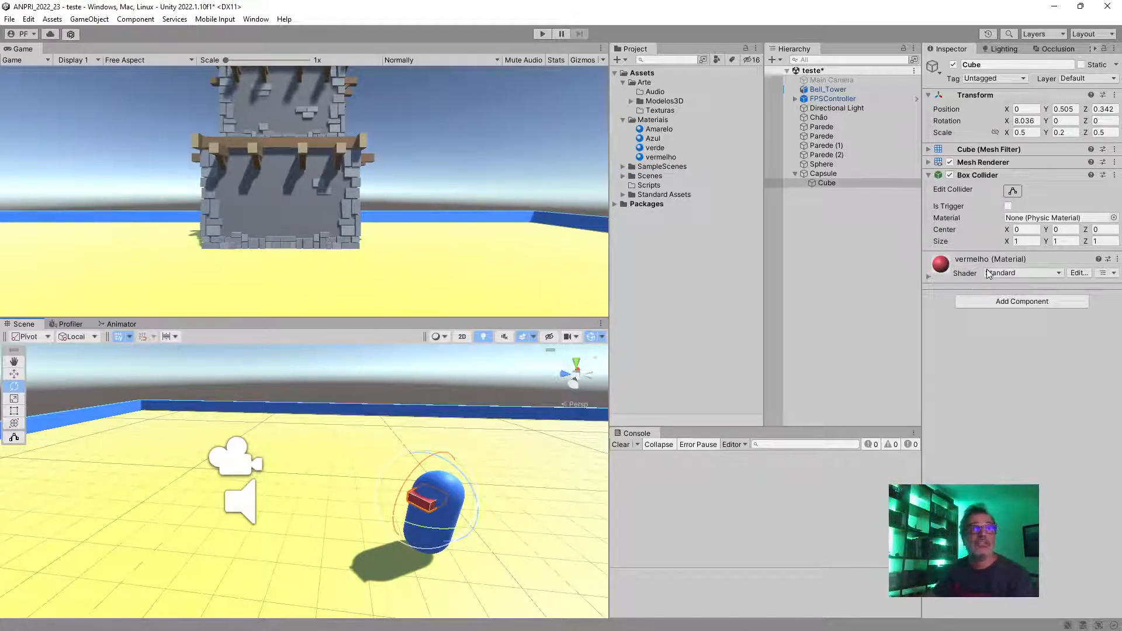
pyautogui.click(1032, 120)
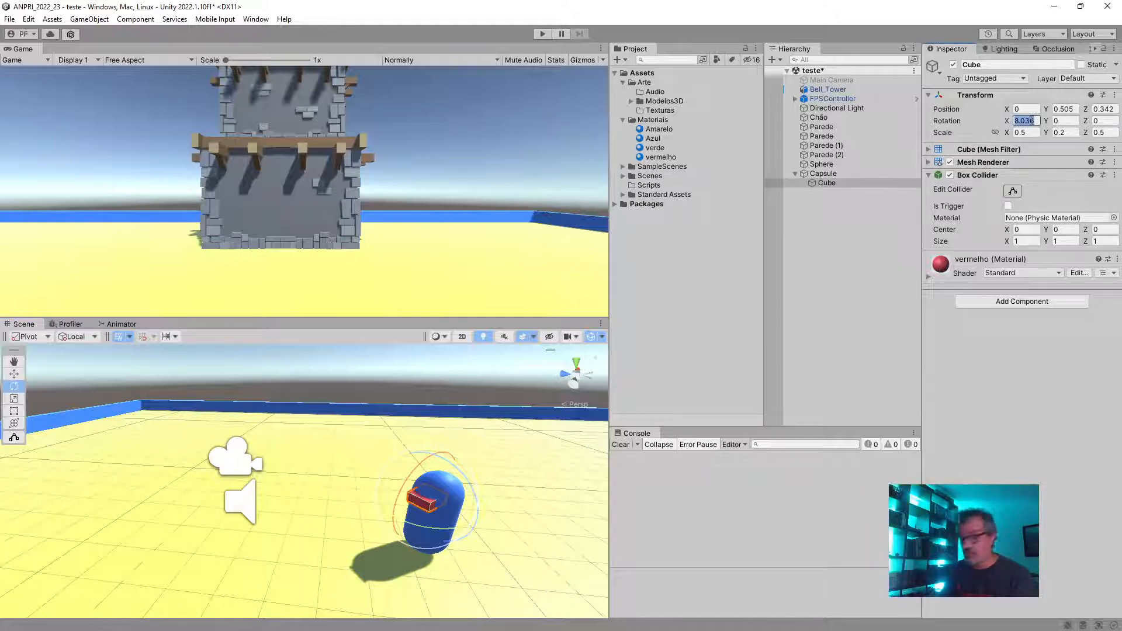
pyautogui.write('0')
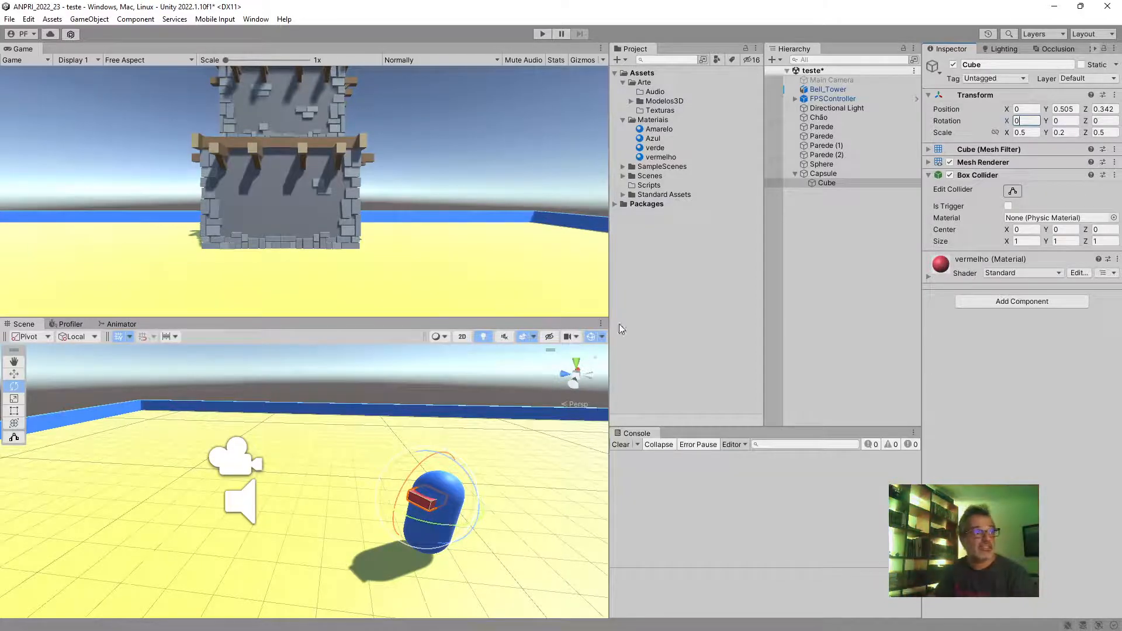
# Examine the Capsule's and Cube's Move handles and compare the parent's position with the child's relative position
pyautogui.click(825, 174)
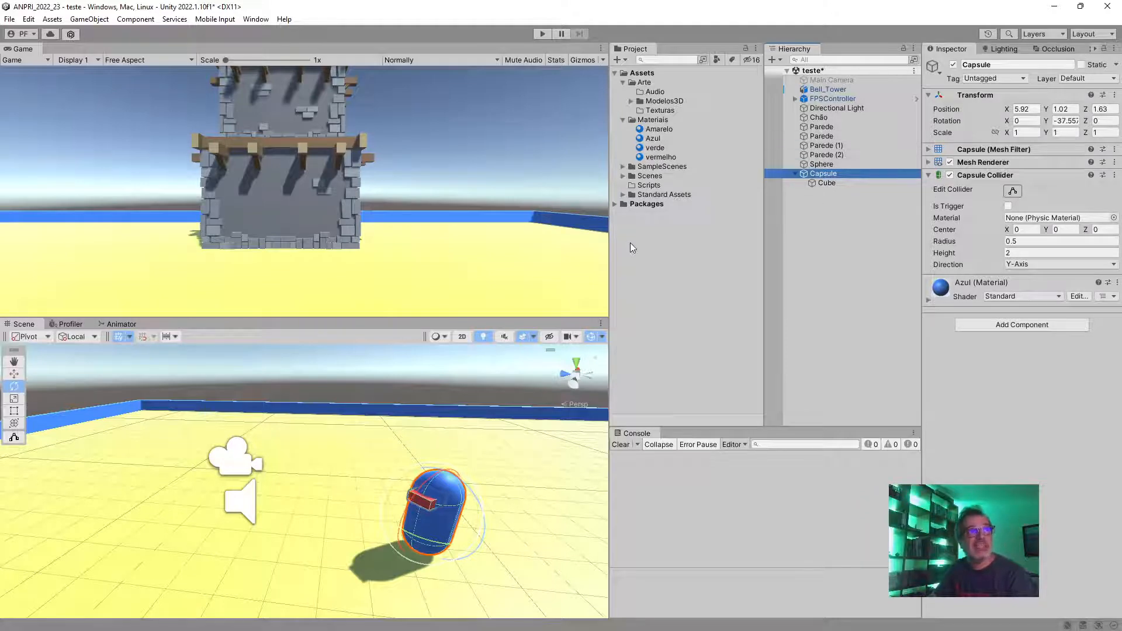
pyautogui.click(16, 374)
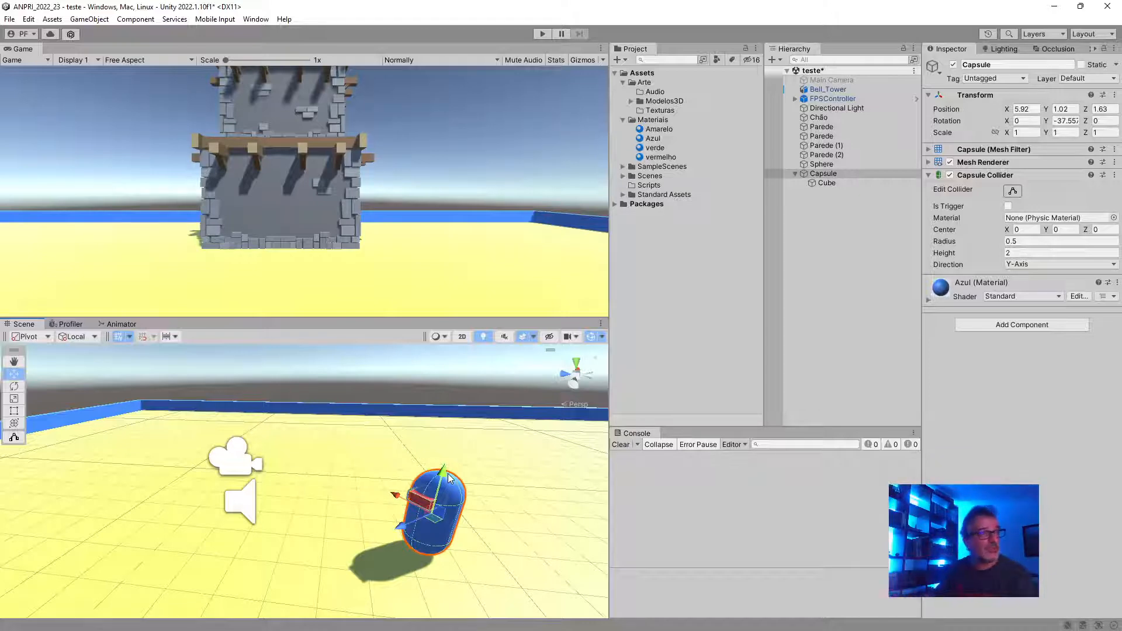
pyautogui.click(840, 185)
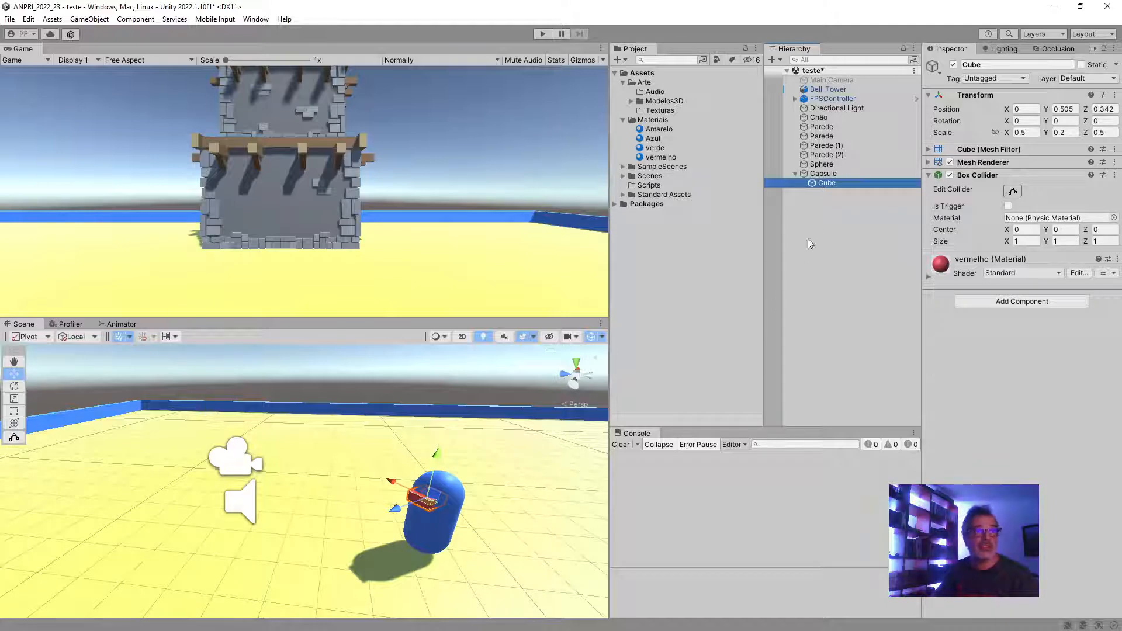
pyautogui.click(837, 172)
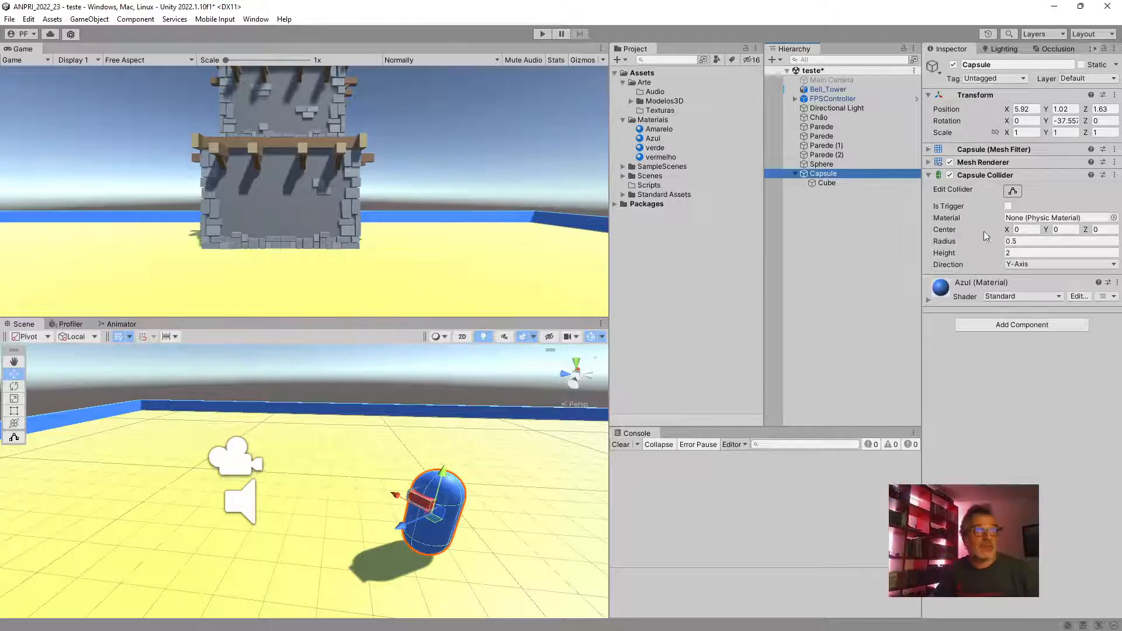
# Set the Cube's position to Y 0.5 and Z 0.3 relative to the Capsule, and reselect the Capsule
pyautogui.click(832, 182)
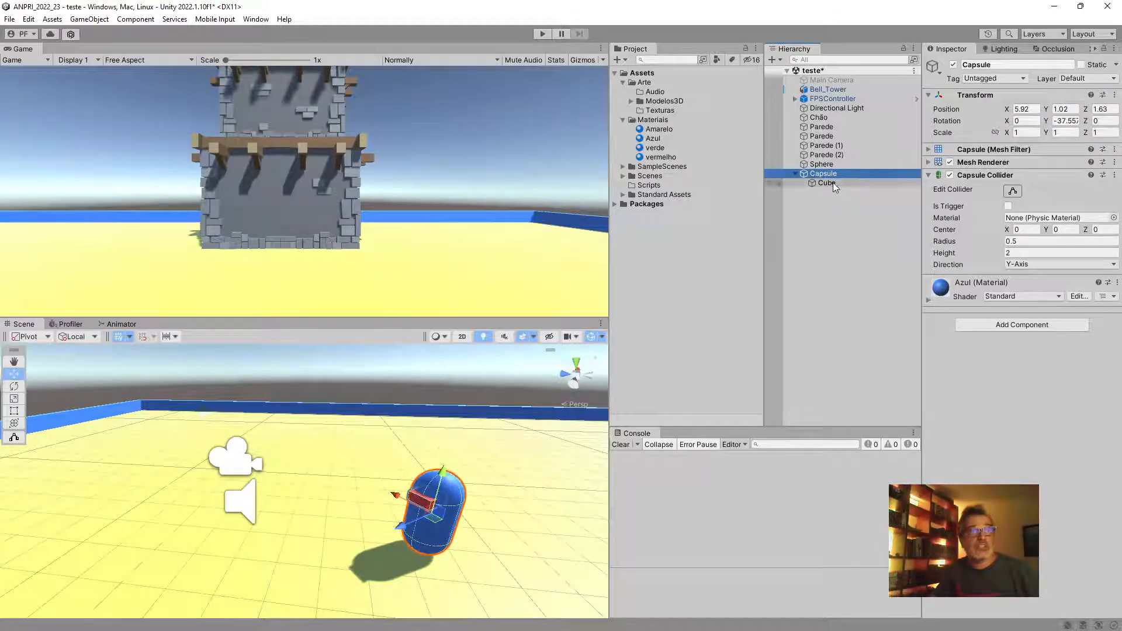
pyautogui.click(1065, 110)
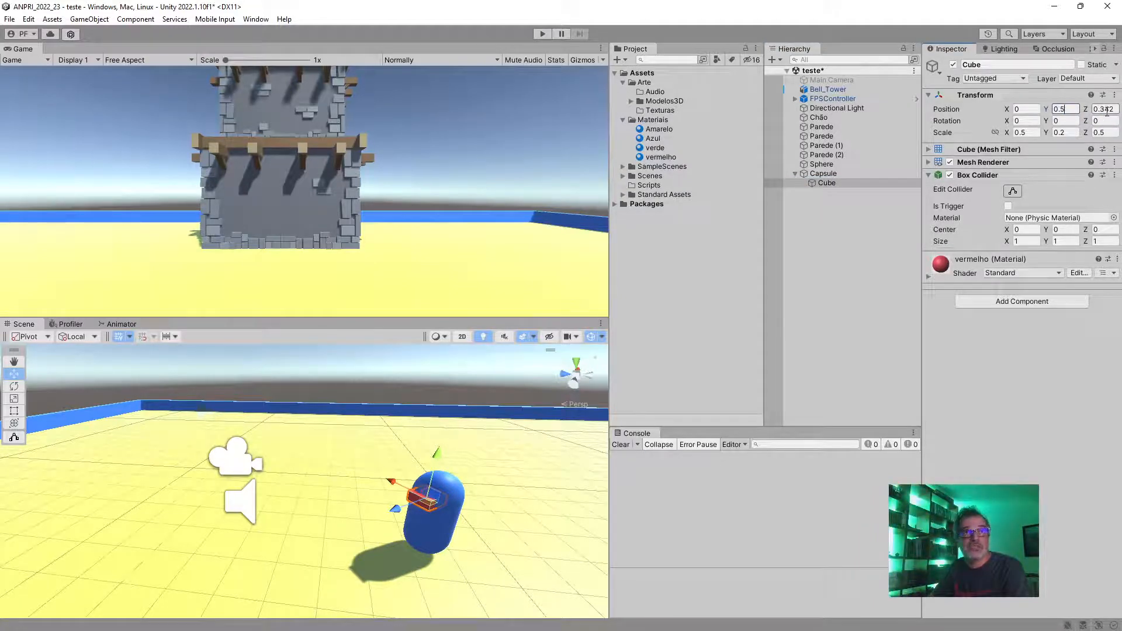
pyautogui.write('0.3')
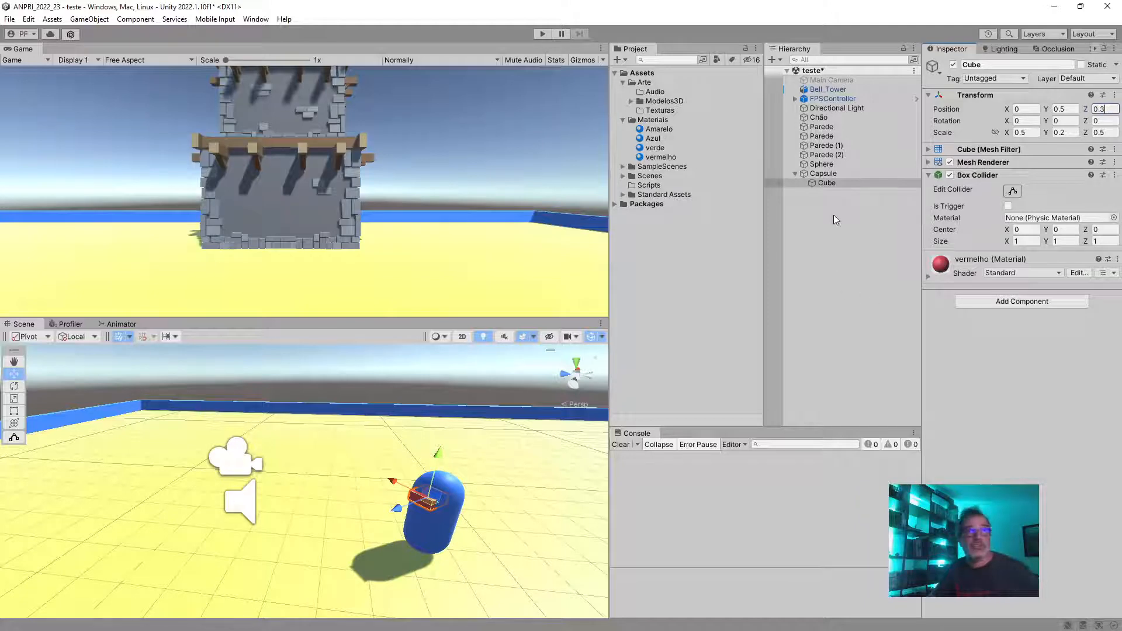
pyautogui.click(843, 173)
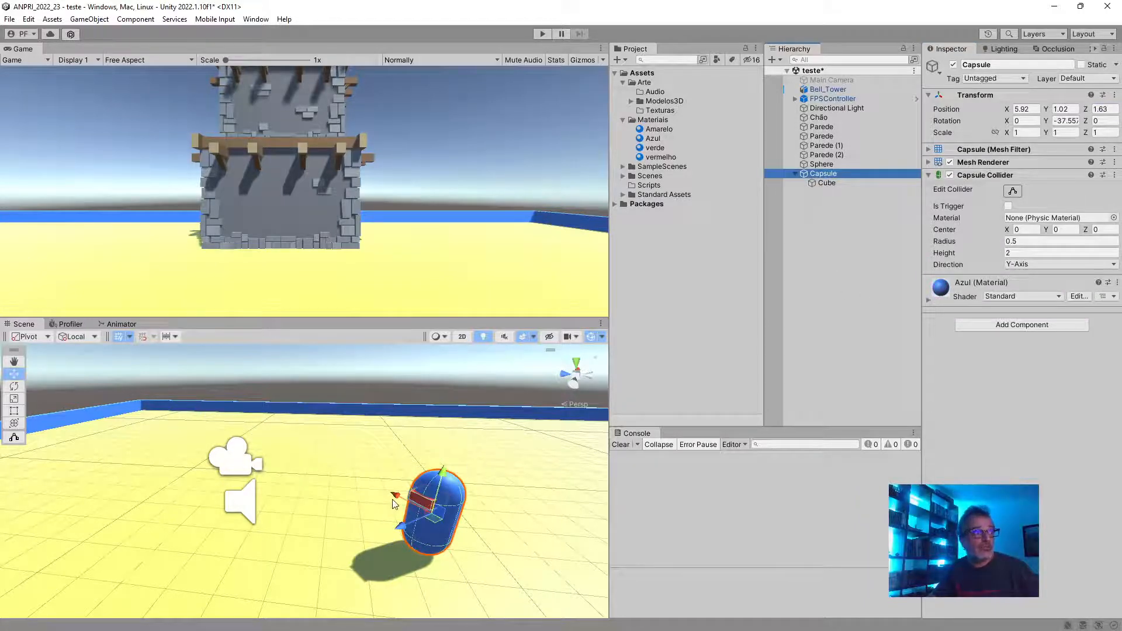
# Move the parent Capsule to about X 6.13, Z 2.06, and check the Cube's relative position and the Capsule's Mesh Filter
pyautogui.moveTo(398, 497)
pyautogui.mouseDown()
pyautogui.moveTo(349, 469)
pyautogui.moveTo(384, 489)
pyautogui.moveTo(355, 535)
pyautogui.moveTo(456, 482)
pyautogui.moveTo(394, 501)
pyautogui.moveTo(392, 517)
pyautogui.mouseUp()
pyautogui.click(840, 182)
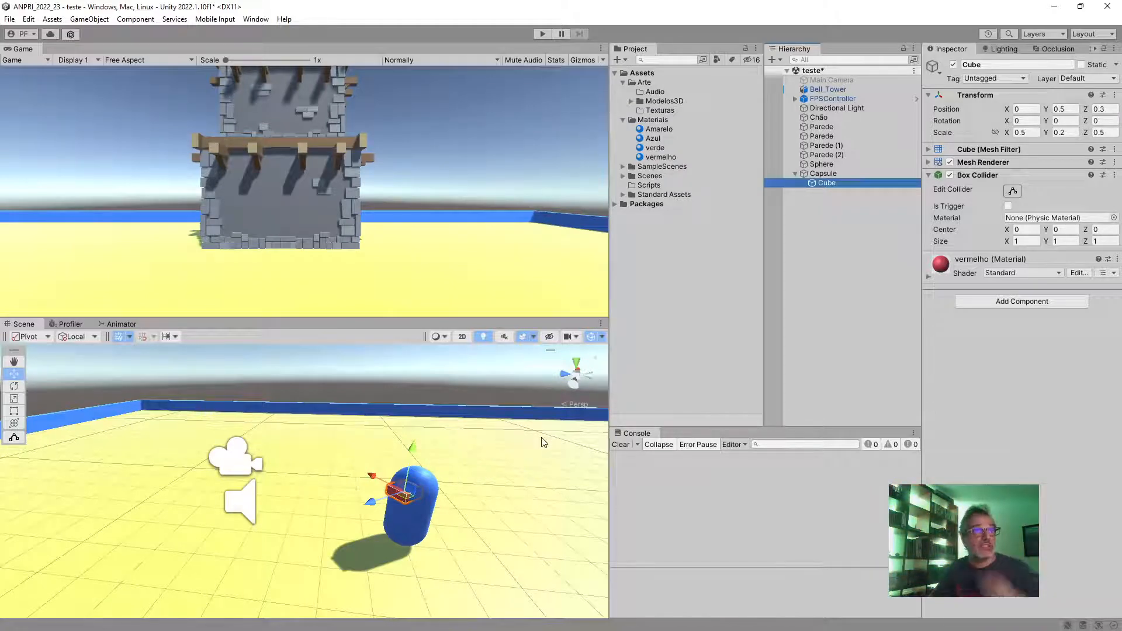
pyautogui.click(834, 174)
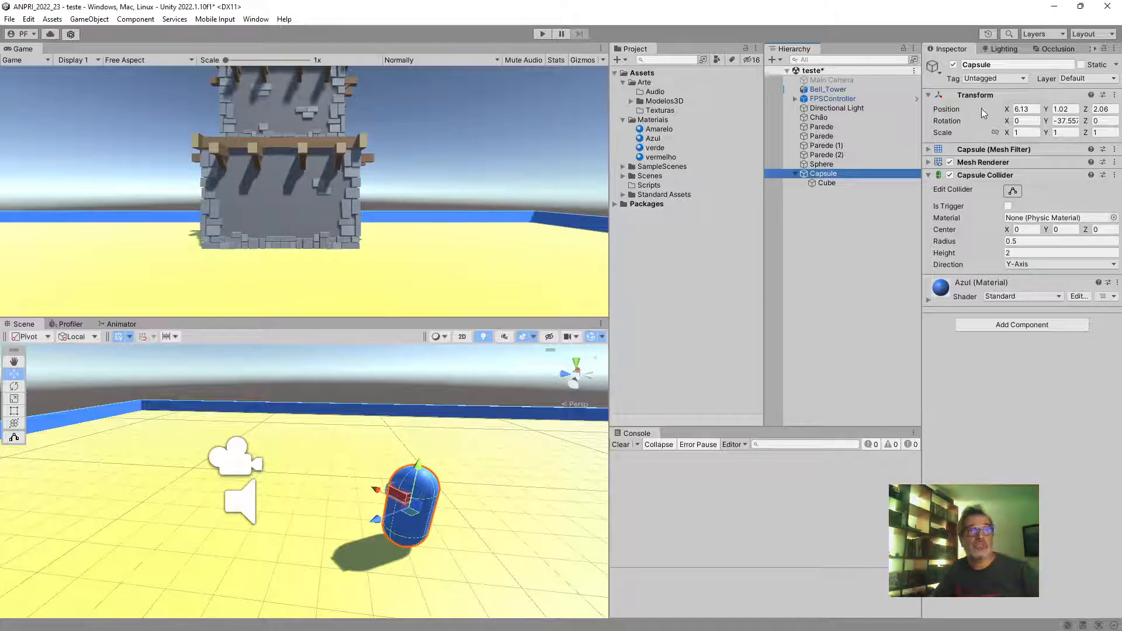
pyautogui.click(928, 151)
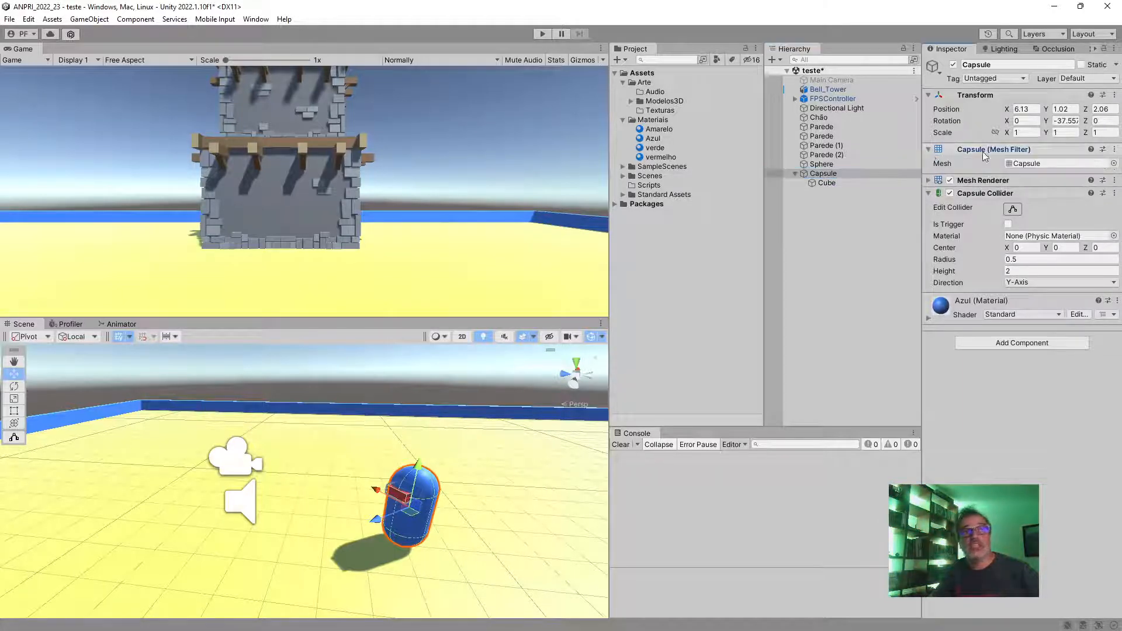
pyautogui.click(928, 151)
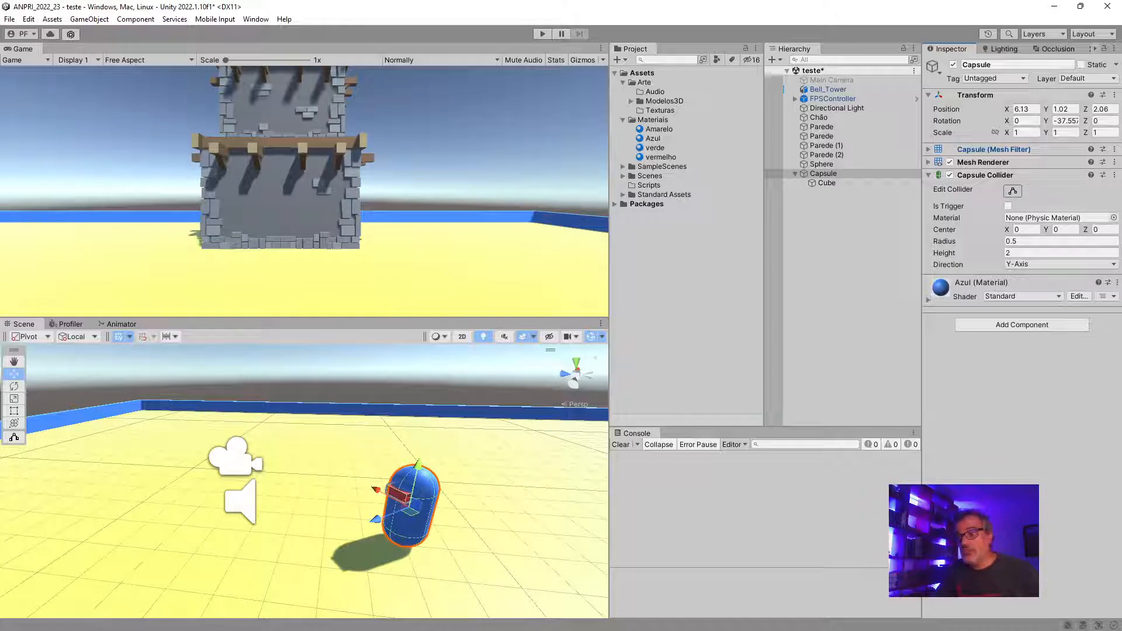
# Add a Rigidbody component to the Capsule
pyautogui.click(992, 328)
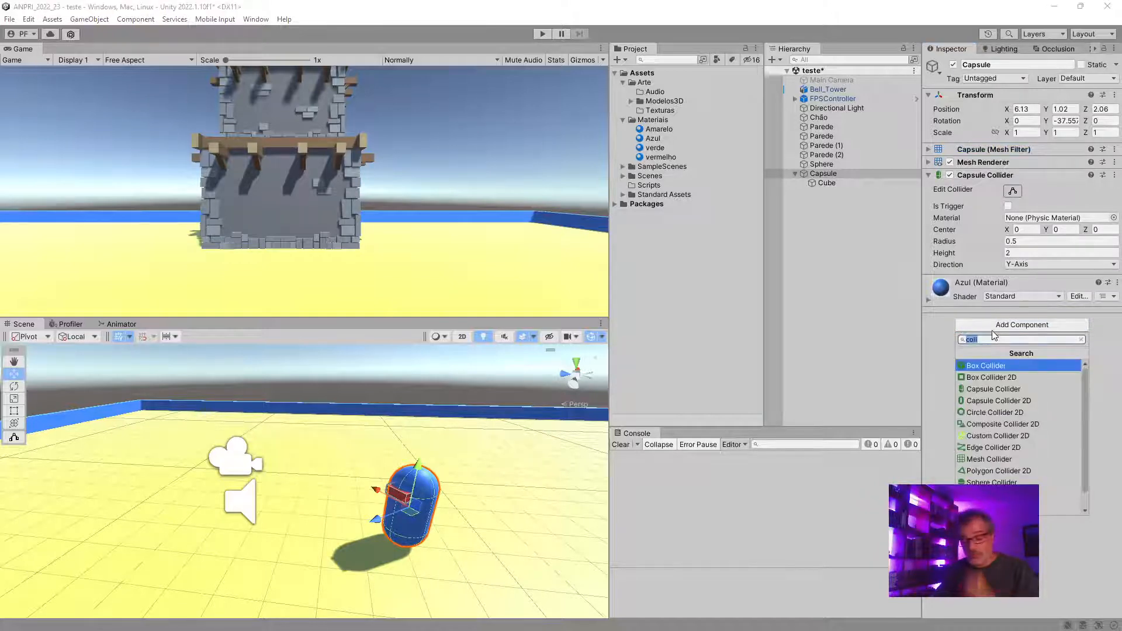
pyautogui.write('rig')
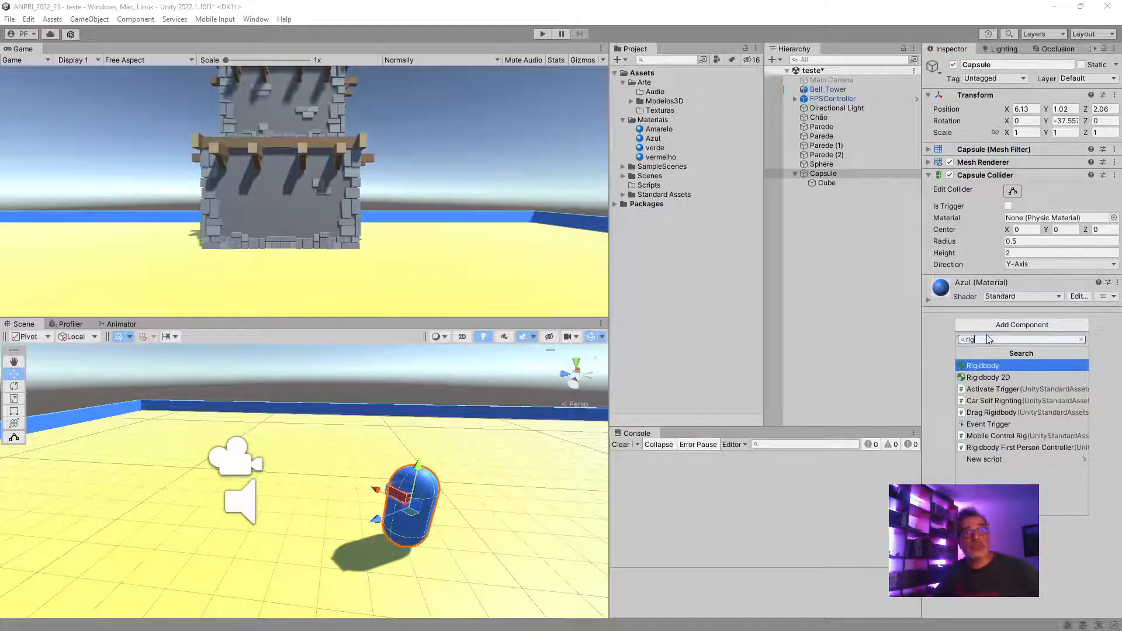
pyautogui.click(993, 366)
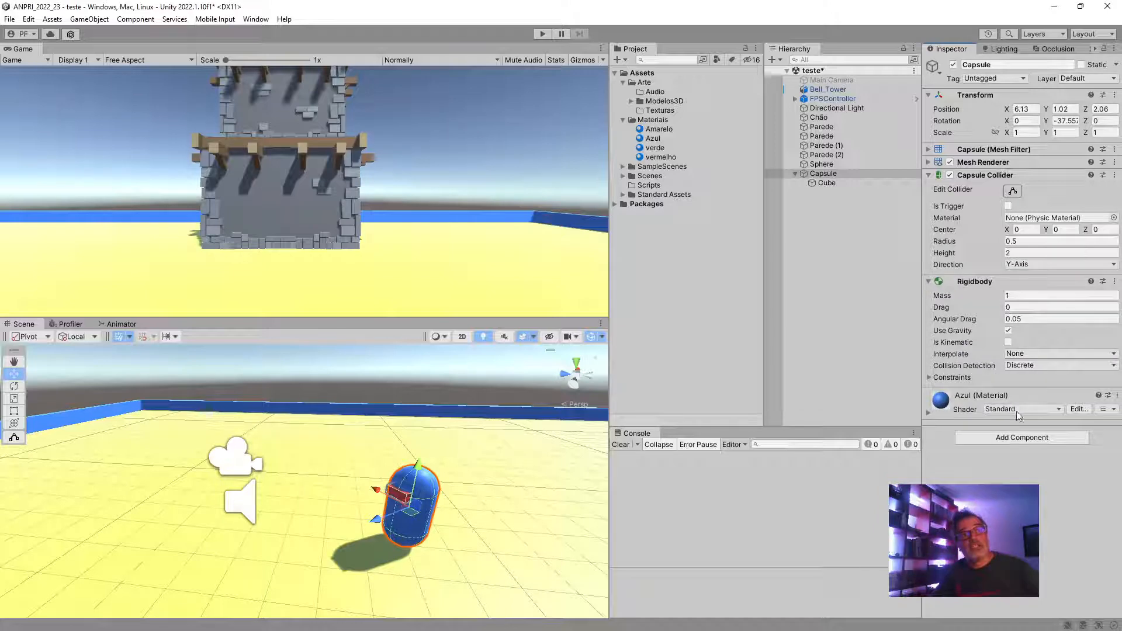
# Remove the Rigidbody component from the Capsule
pyautogui.click(1114, 281)
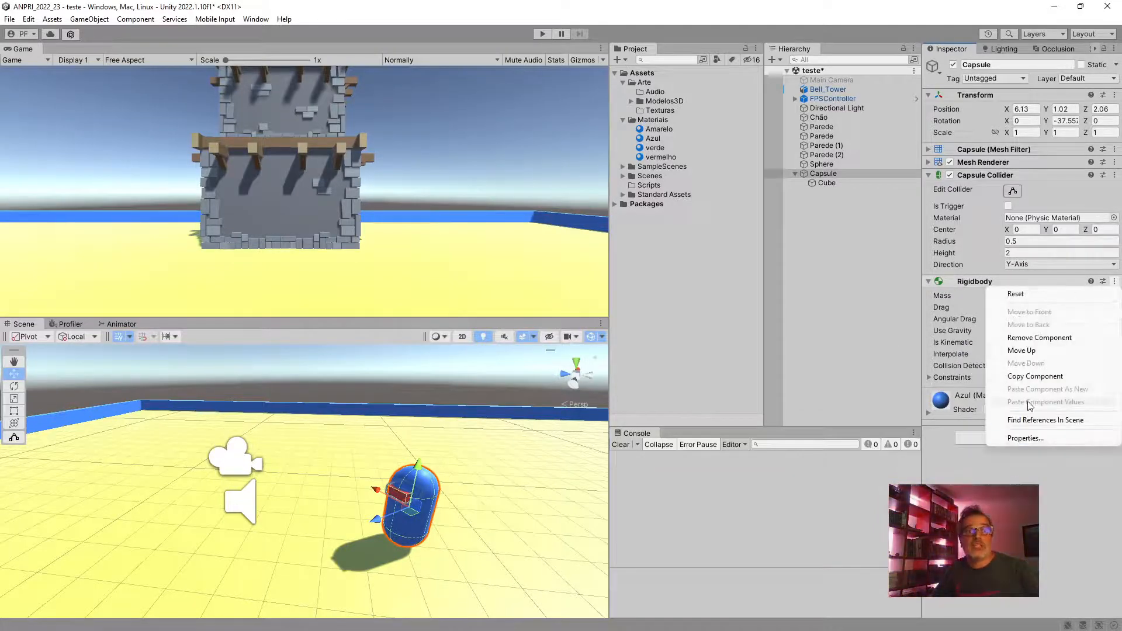
pyautogui.click(1003, 452)
pyautogui.click(1007, 439)
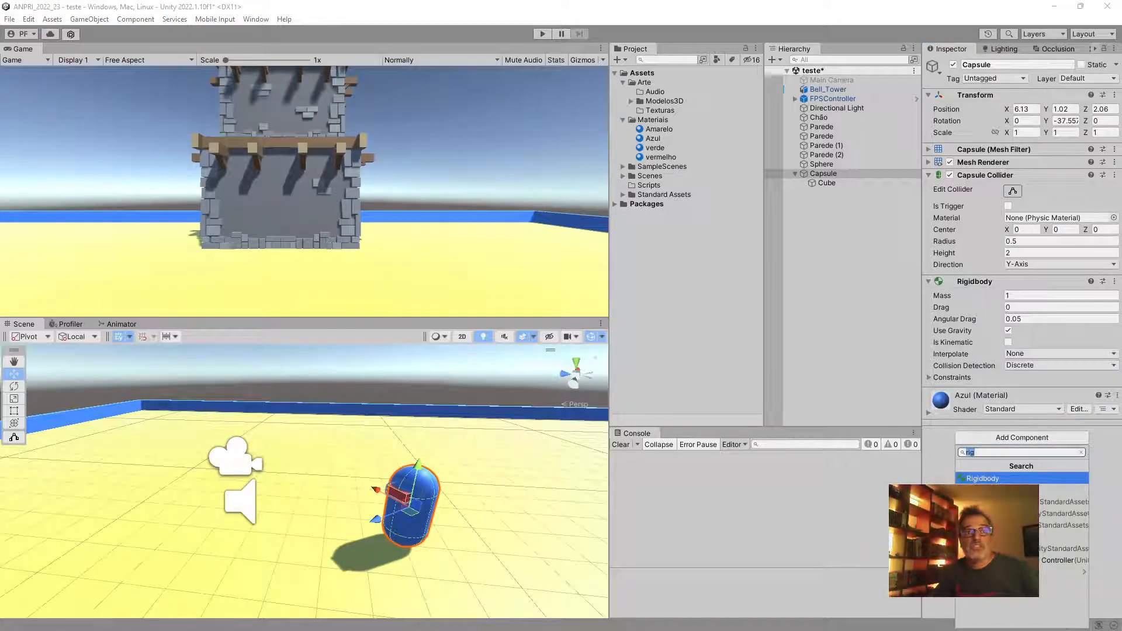
pyautogui.click(1117, 447)
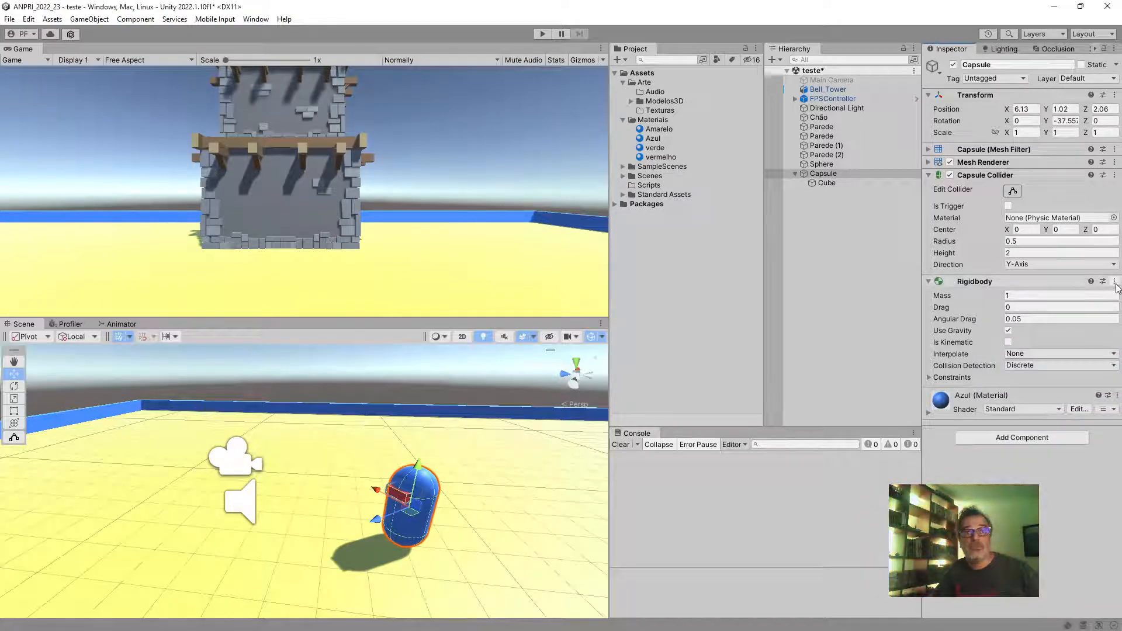
pyautogui.click(1115, 282)
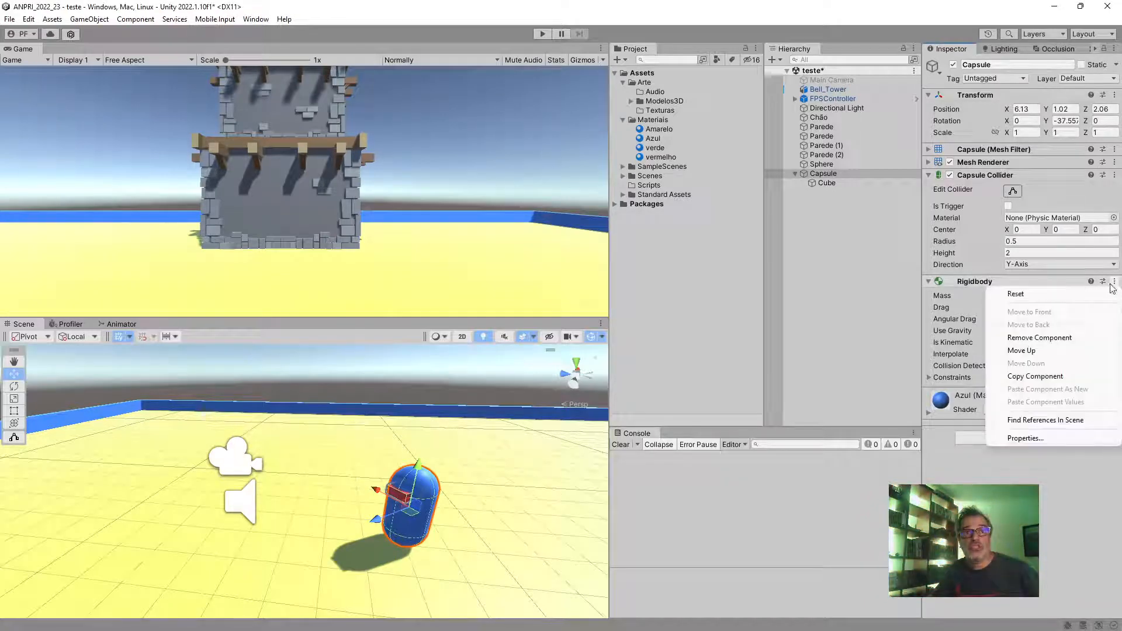
pyautogui.click(1028, 339)
# Add a Character Controller component to the Capsule, and remove that component again after viewing its properties
pyautogui.click(1013, 326)
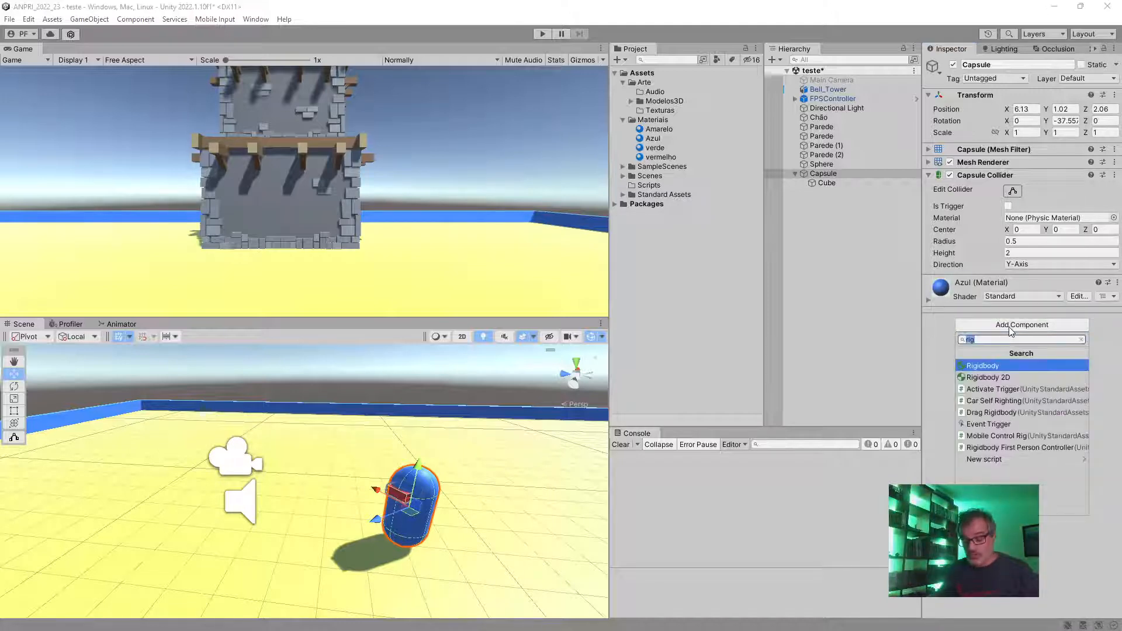
pyautogui.write('char')
pyautogui.press('Return')
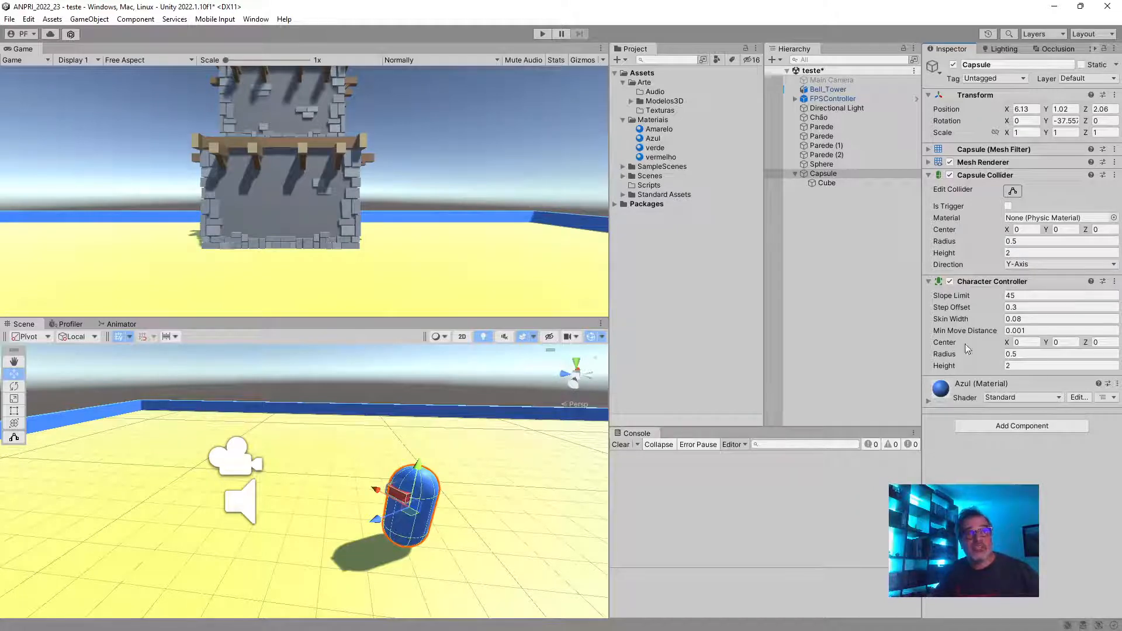
pyautogui.click(1114, 281)
pyautogui.click(1063, 337)
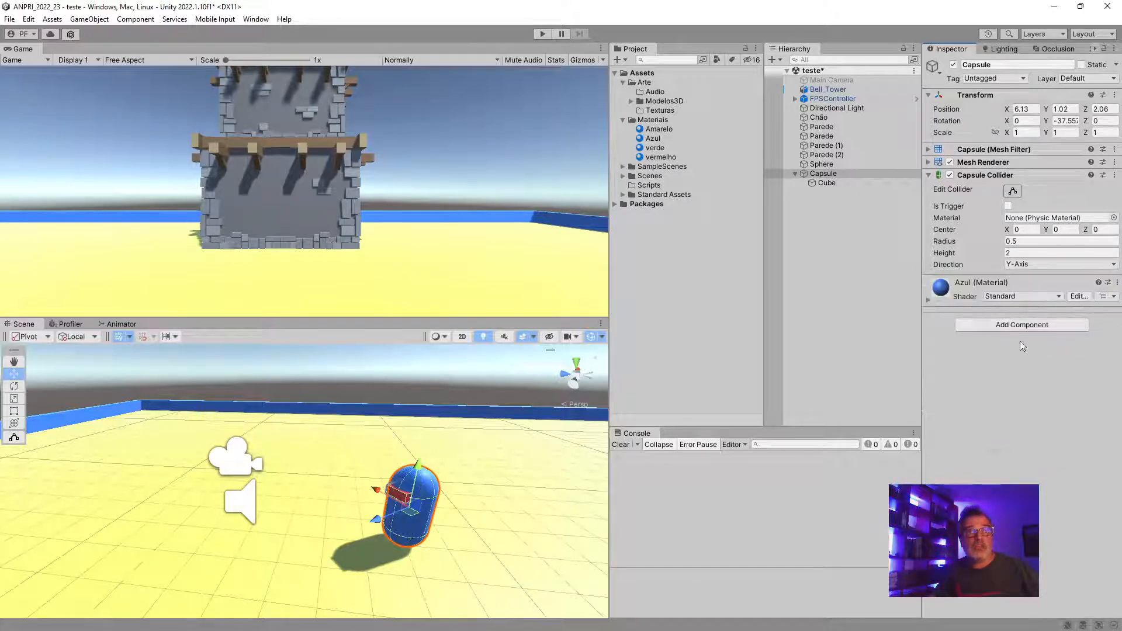
# Add an Audio Source component to the Capsule and turn off its Play On Awake option
pyautogui.click(1022, 325)
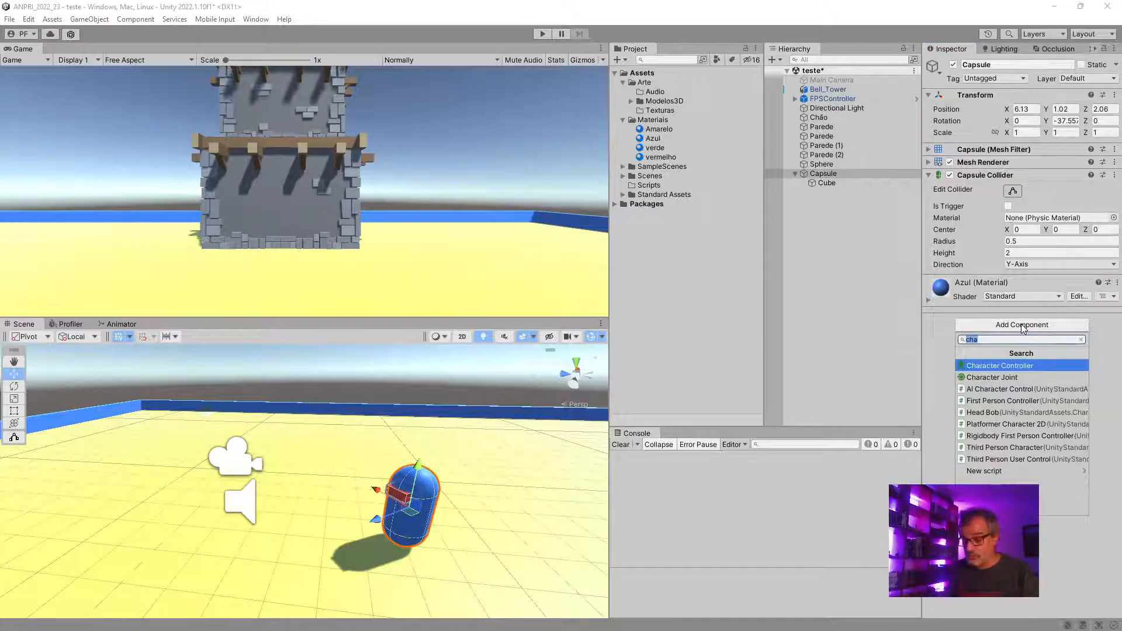
pyautogui.write('aud')
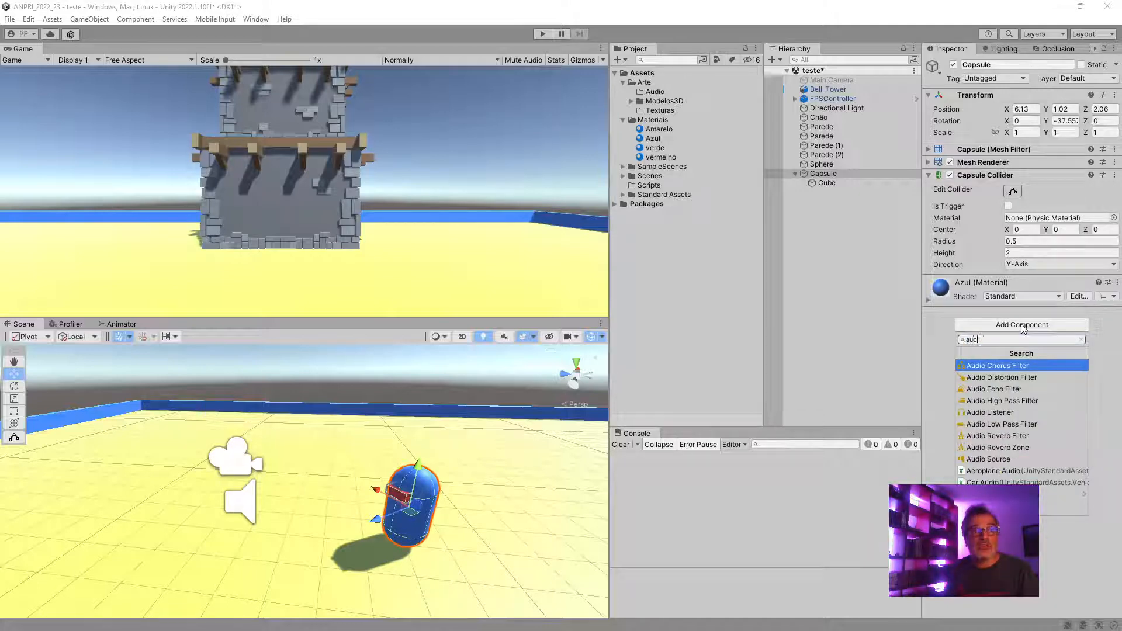
pyautogui.write('io')
pyautogui.press('Down')
pyautogui.press('Down')
pyautogui.press('Down')
pyautogui.press('Down')
pyautogui.press('Down')
pyautogui.press('Down')
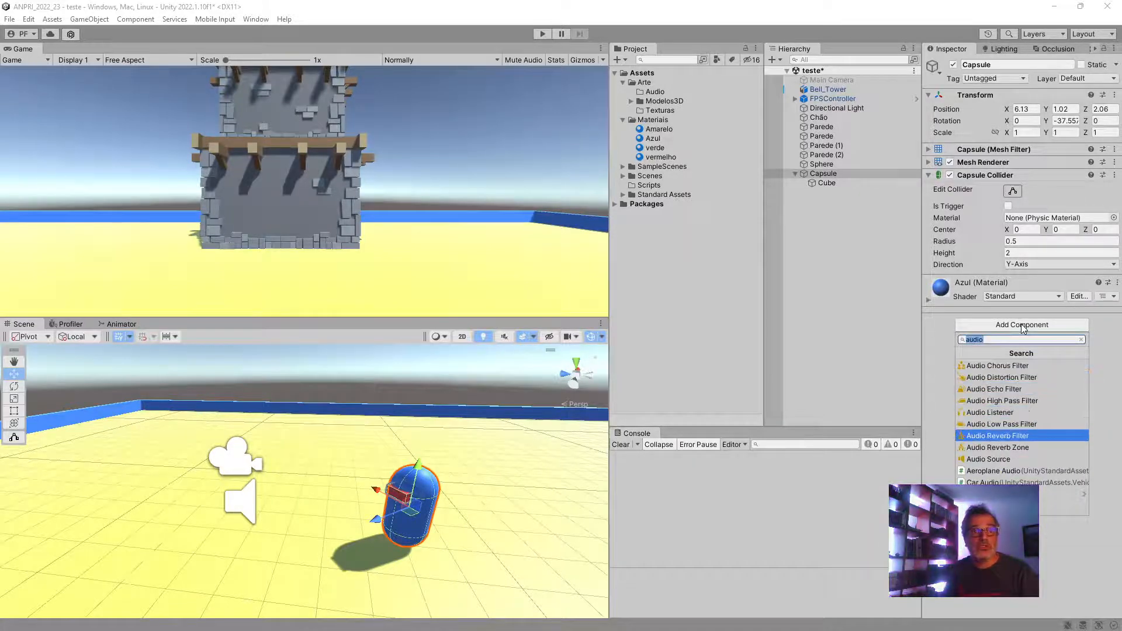
pyautogui.press('Down')
pyautogui.press('Down')
pyautogui.press('Return')
pyautogui.scroll(-3, 1010, 331)
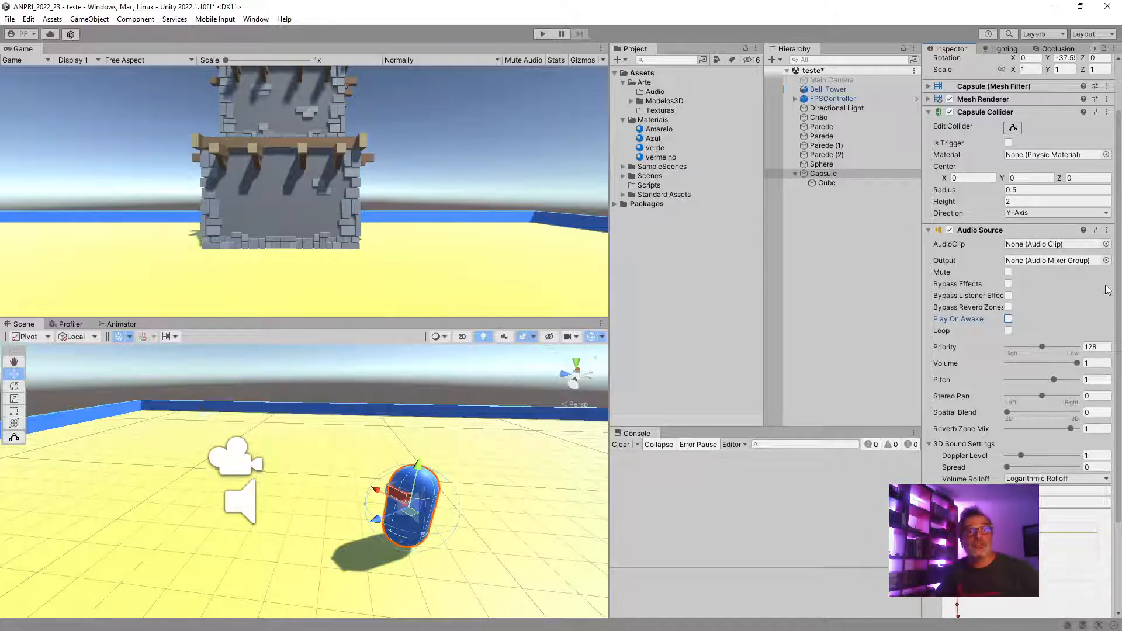
# Remove the Audio Source component from the Capsule
pyautogui.click(1106, 230)
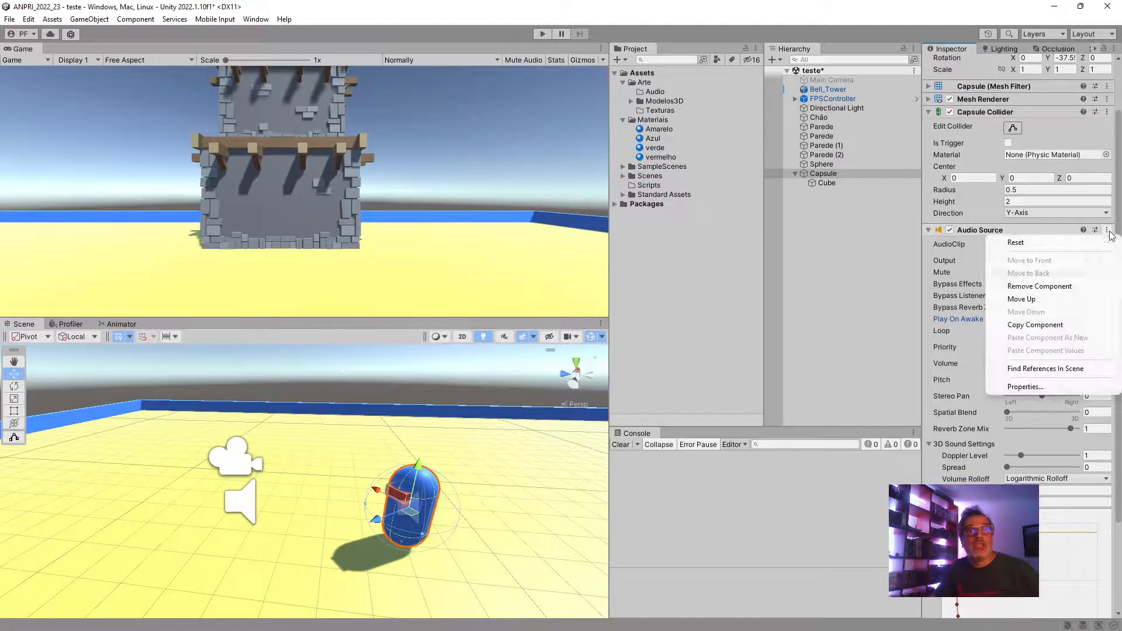
pyautogui.click(1081, 286)
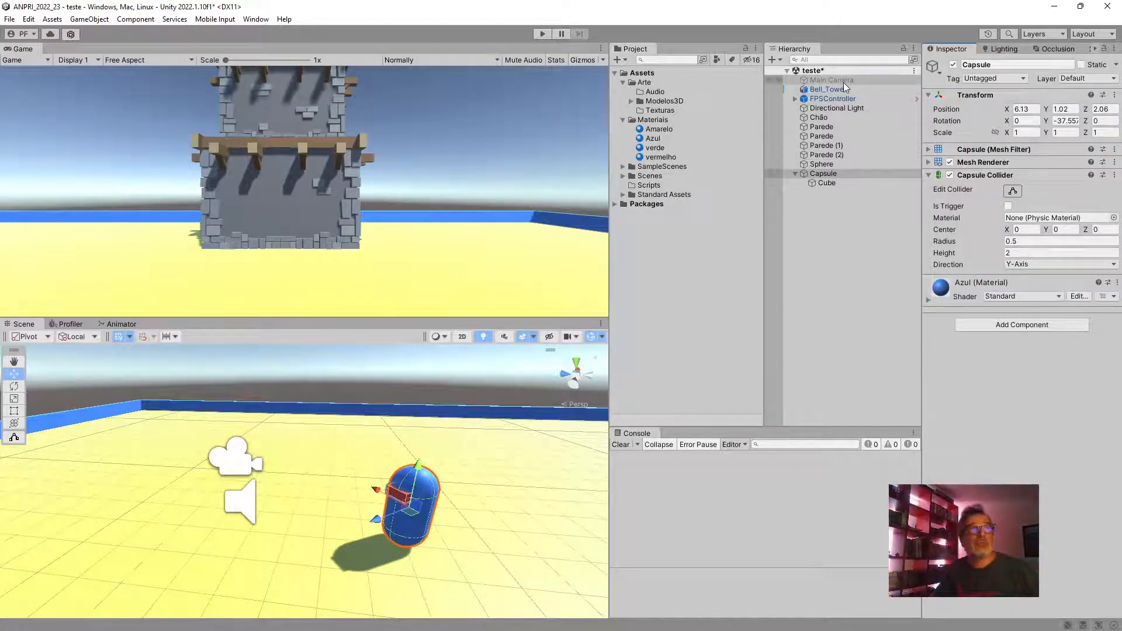
# Examine the audio components on the Main Camera, the FPSController and its child FirstPersonCharacter
pyautogui.click(829, 80)
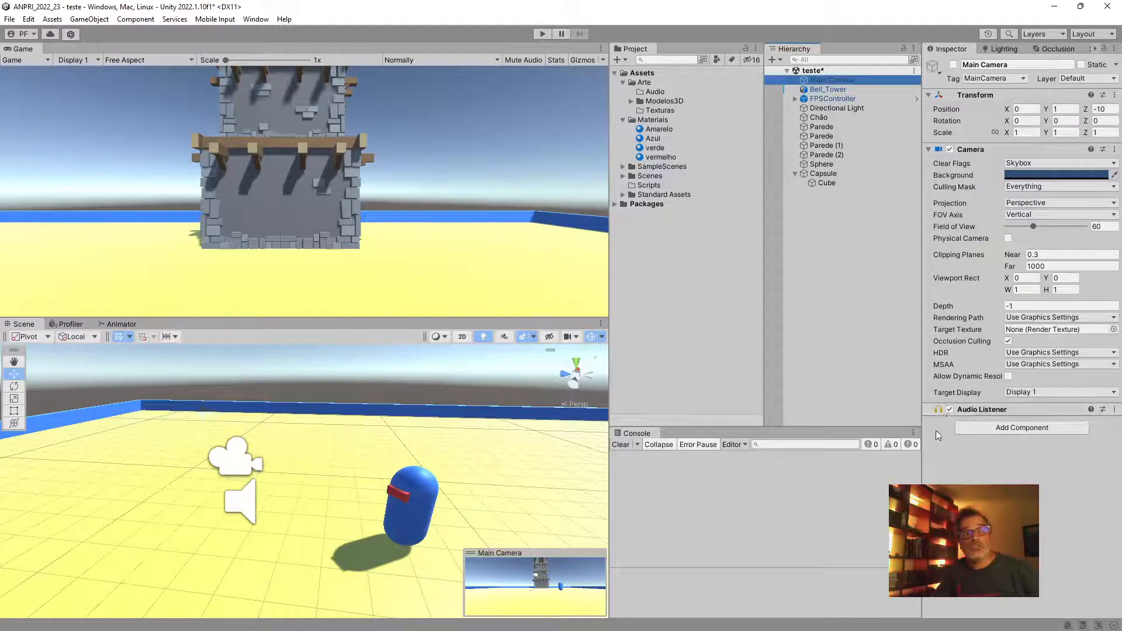
pyautogui.click(837, 99)
pyautogui.scroll(-5, 1077, 370)
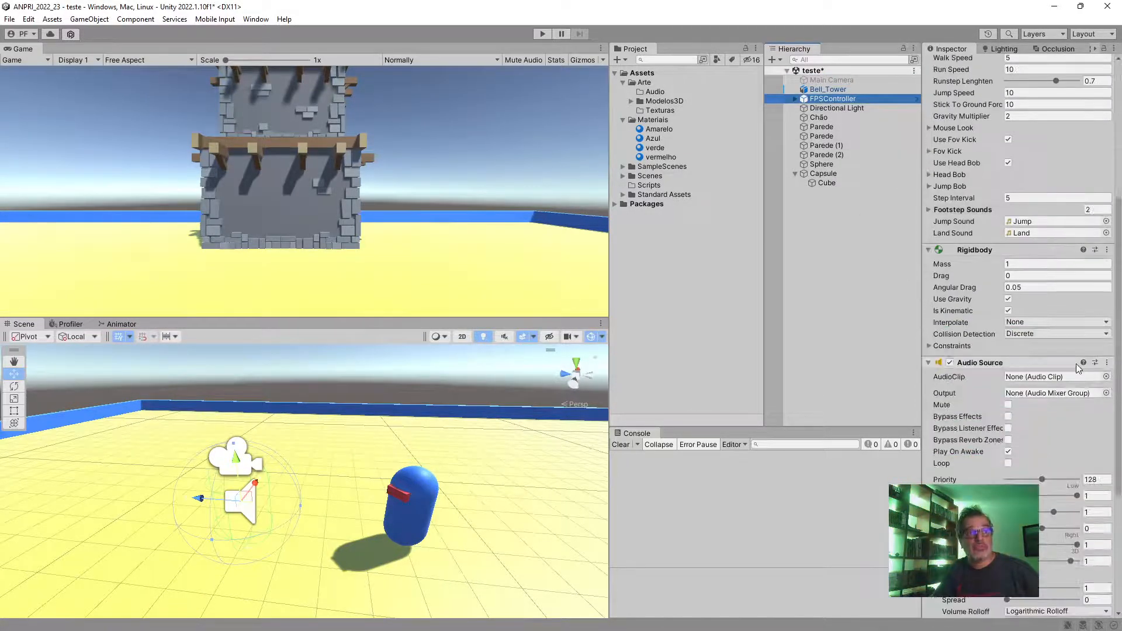
pyautogui.scroll(-5, 1075, 363)
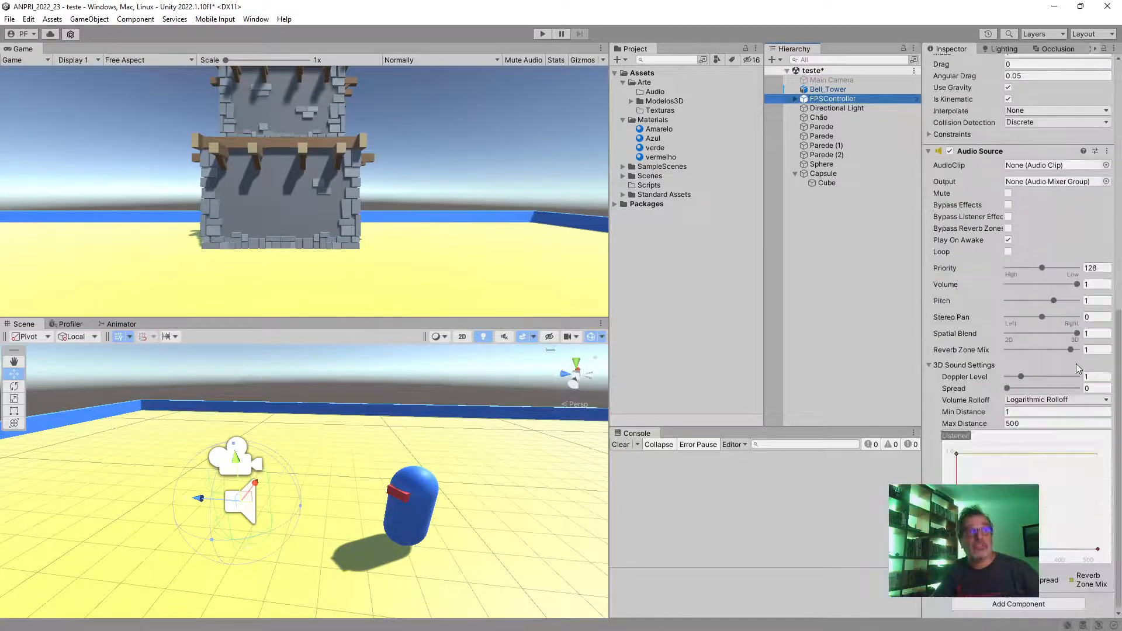
pyautogui.click(795, 99)
pyautogui.click(848, 109)
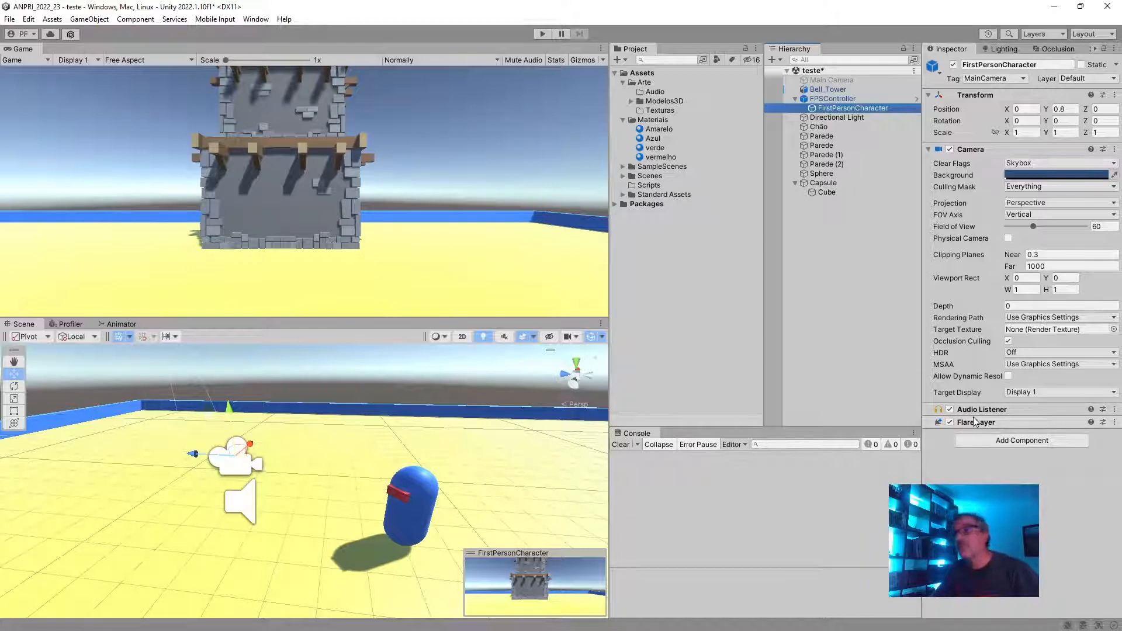
pyautogui.click(797, 98)
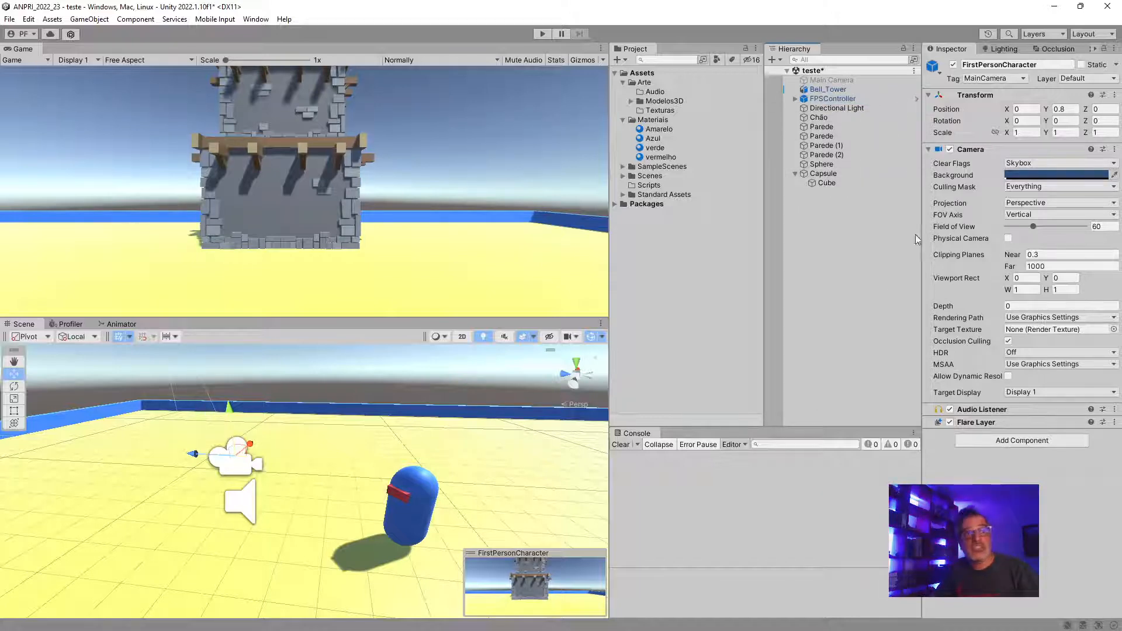
# Briefly play the scene with the Main Camera activated, and deactivate the camera again
pyautogui.click(835, 80)
pyautogui.click(953, 65)
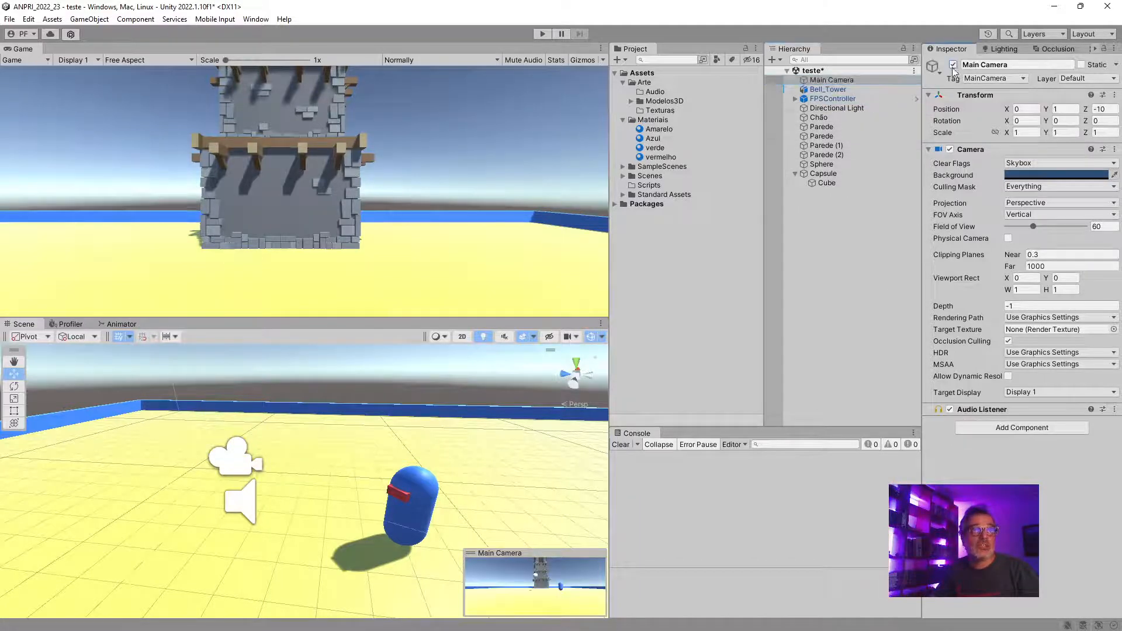
pyautogui.click(543, 34)
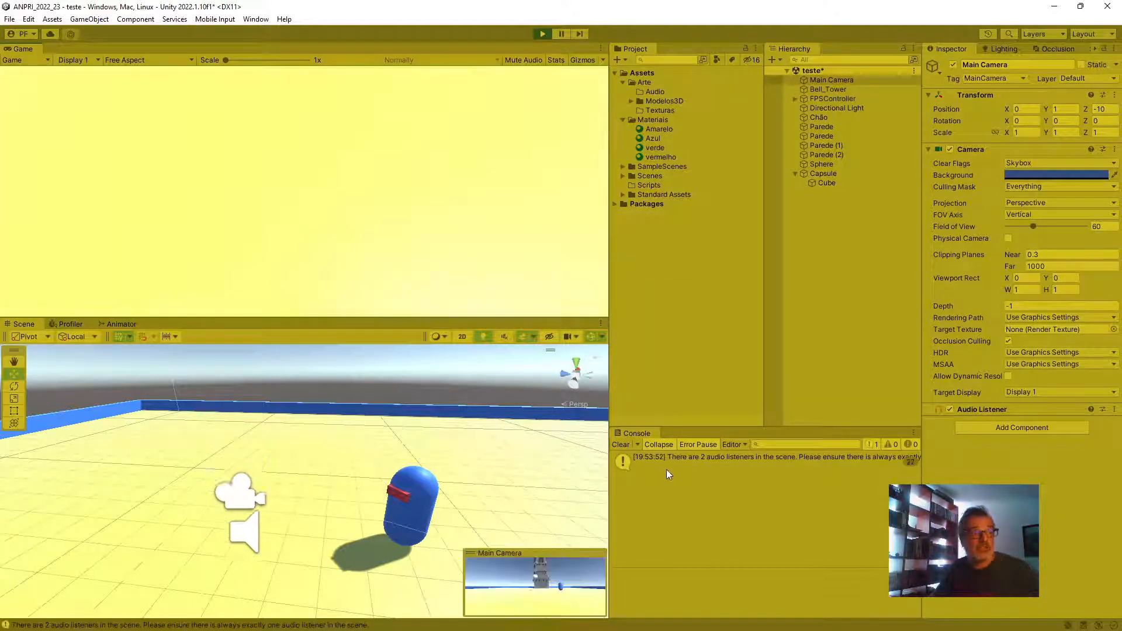
pyautogui.click(540, 35)
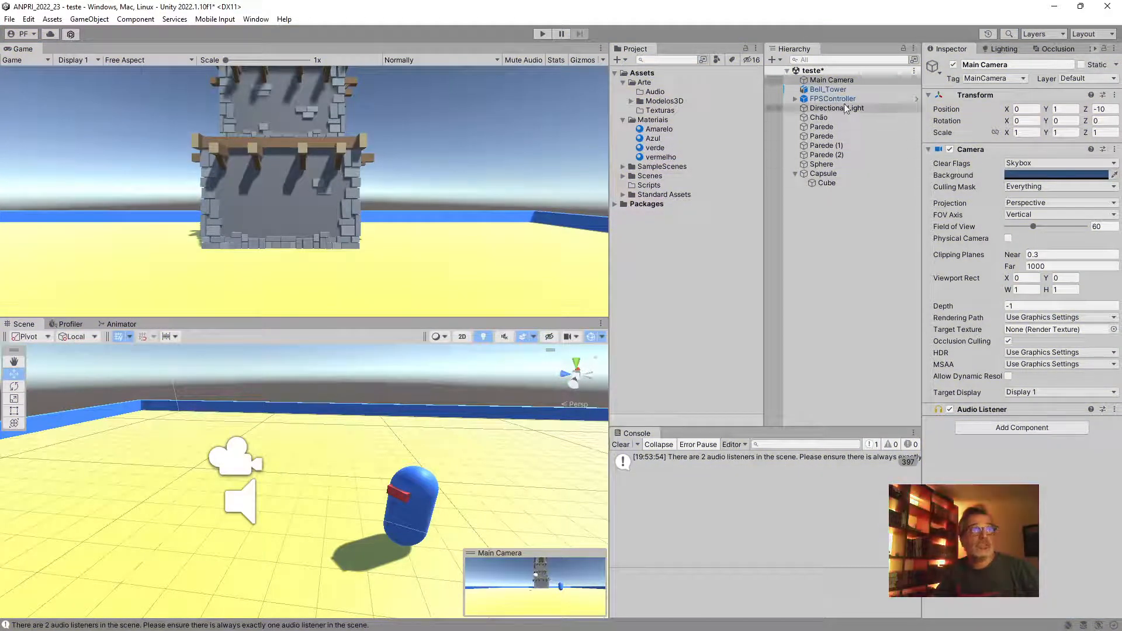
pyautogui.click(954, 64)
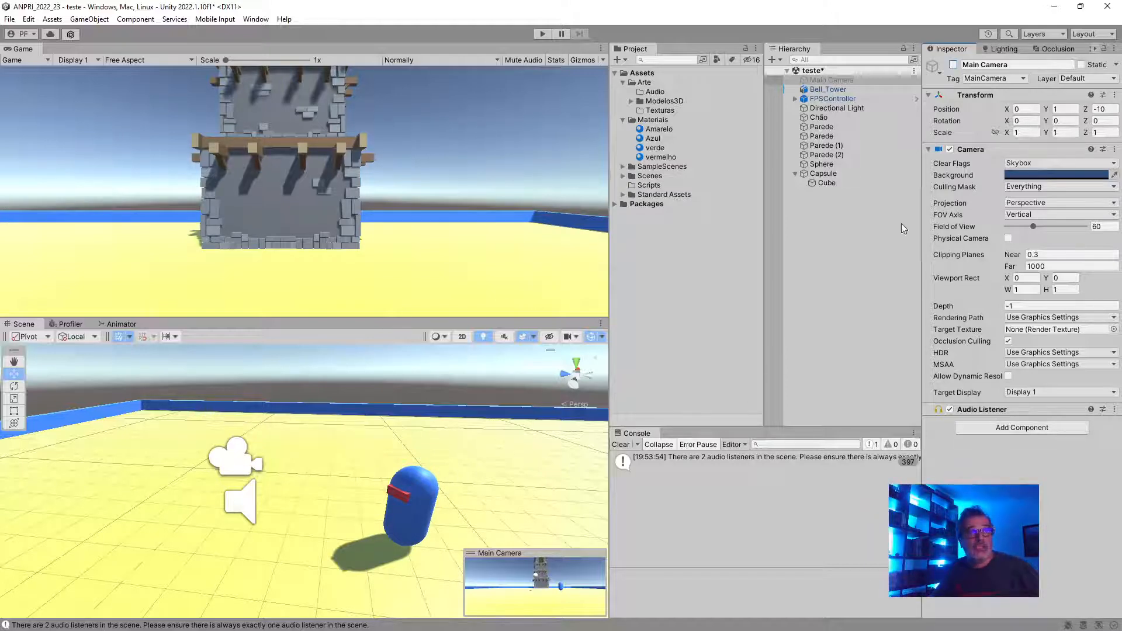
# Add a Particle System component to the Capsule and look through its settings and modules
pyautogui.click(843, 173)
pyautogui.click(1039, 324)
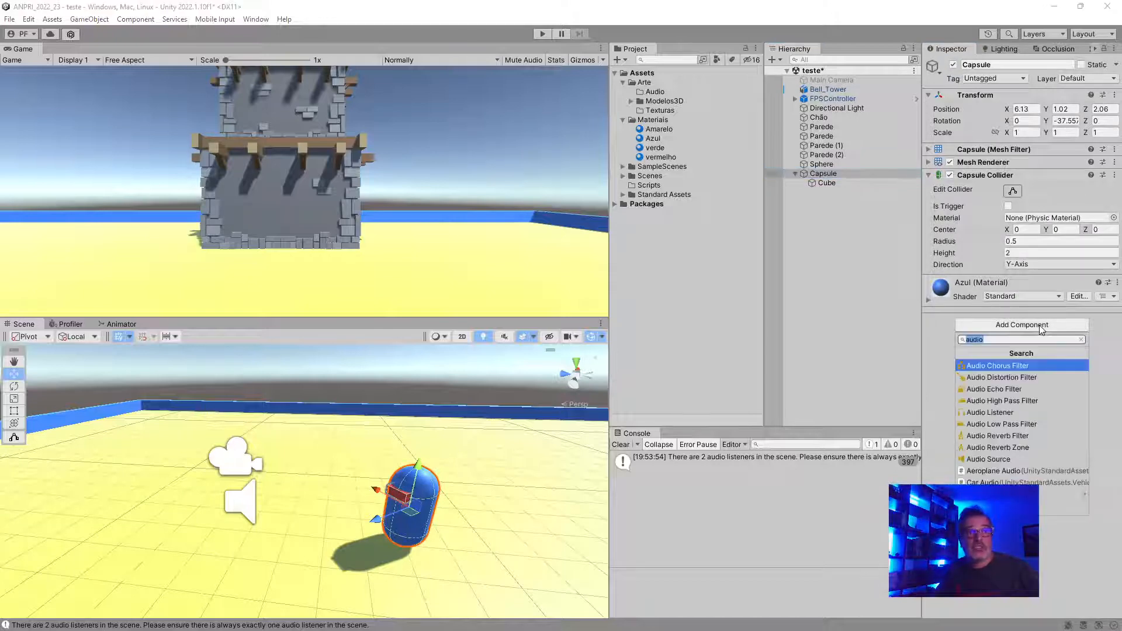
pyautogui.press('BackSpace')
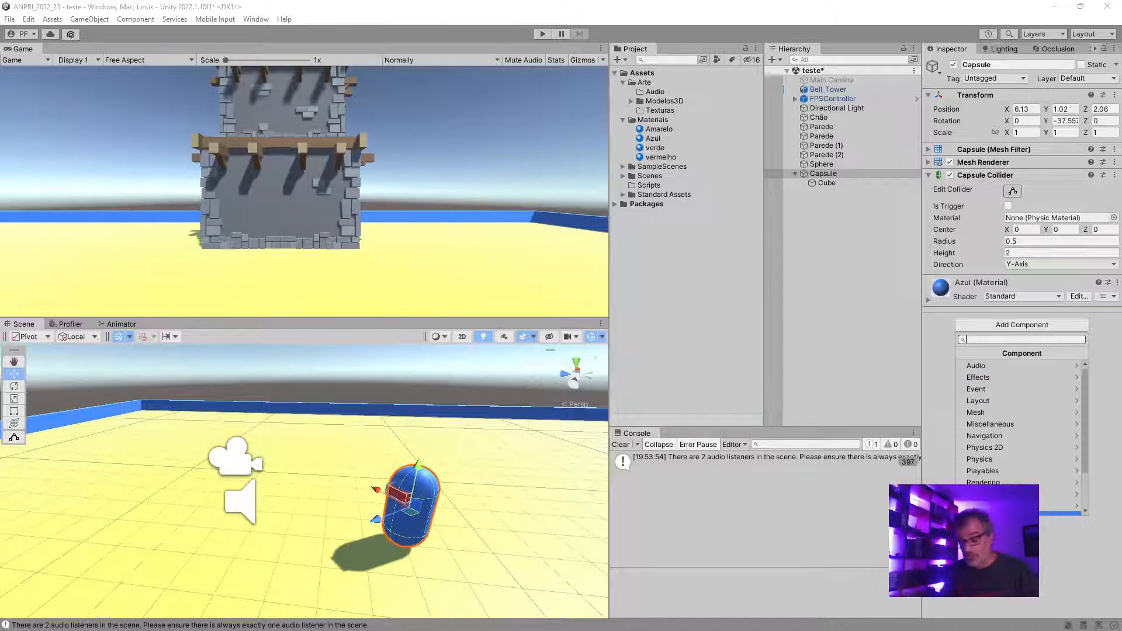
pyautogui.write('part')
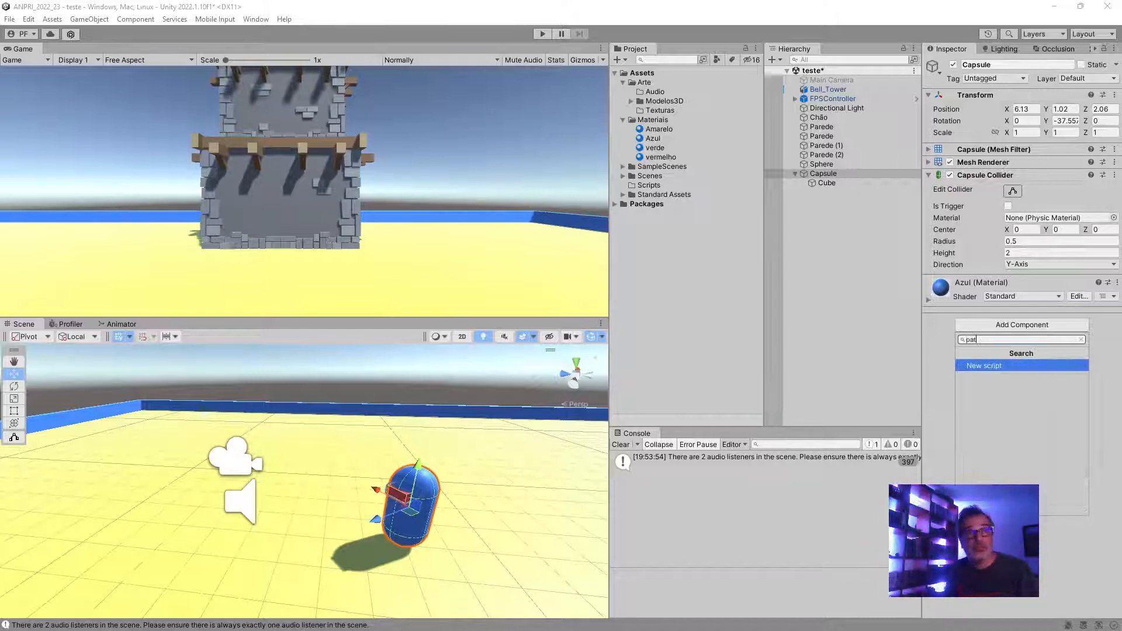
pyautogui.press('Return')
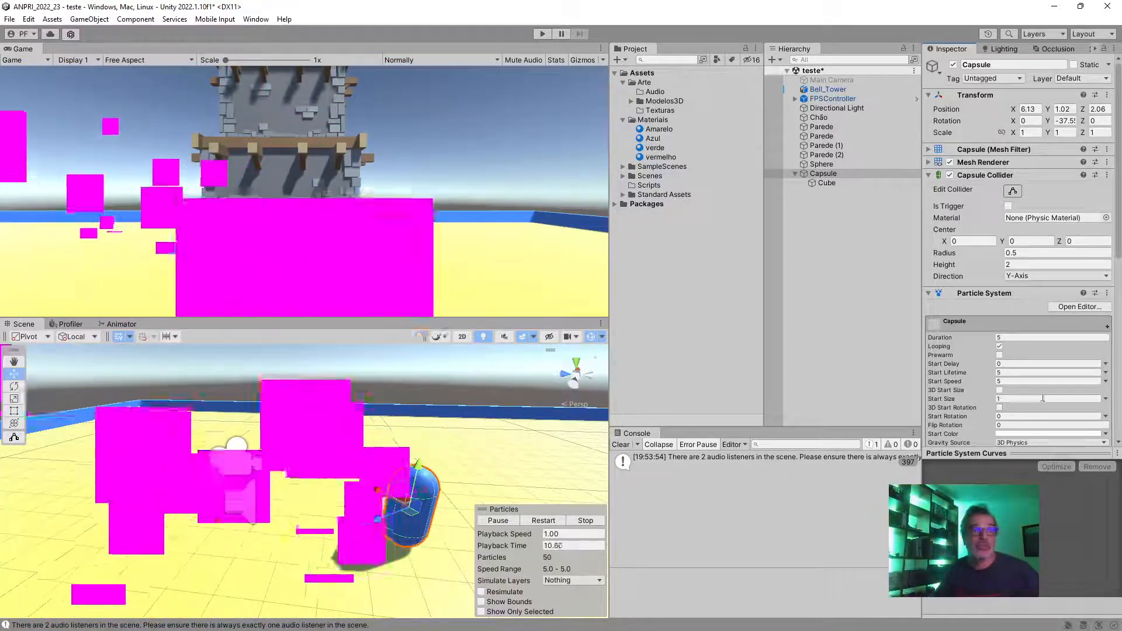
pyautogui.scroll(-5, 1023, 374)
pyautogui.scroll(-4, 1036, 272)
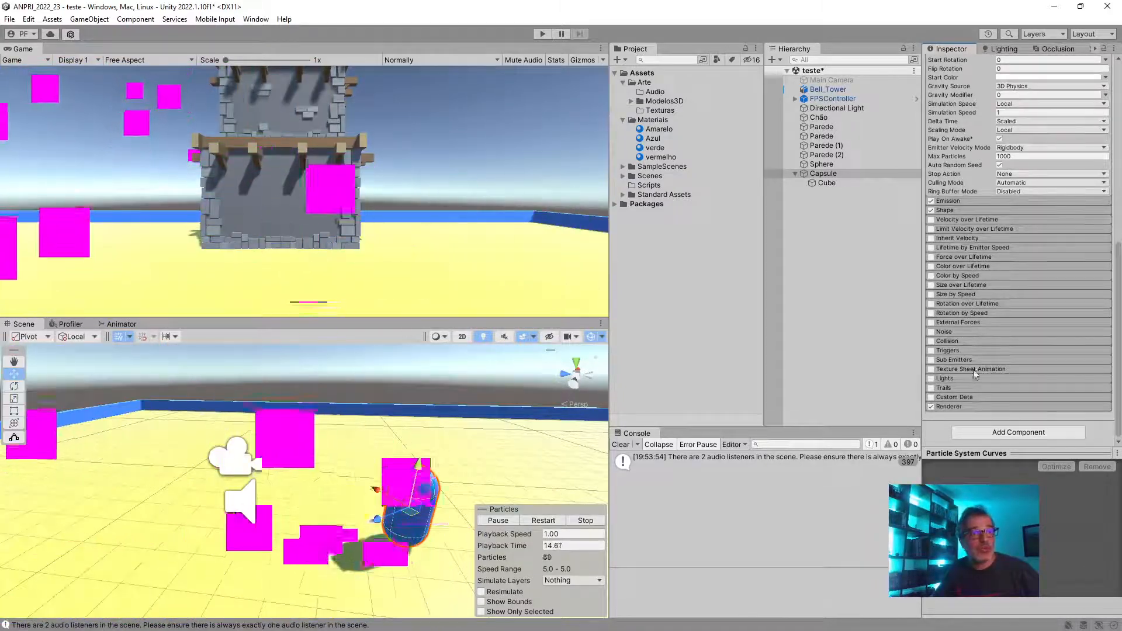
pyautogui.scroll(2, 976, 401)
pyautogui.scroll(8, 977, 422)
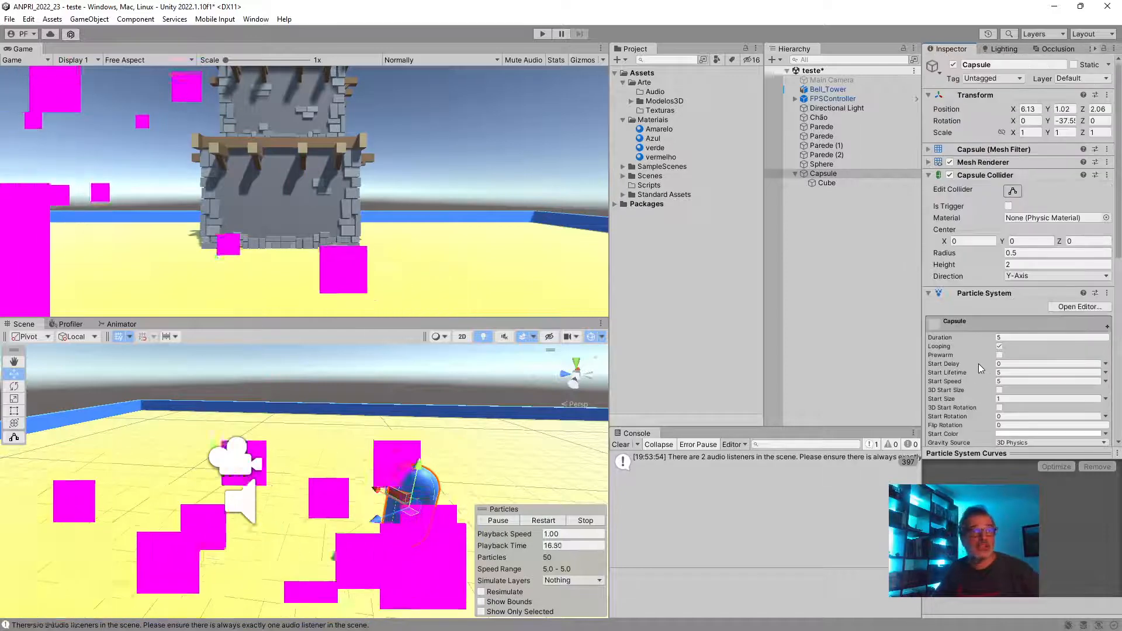
# Remove the Particle System component from the Capsule
pyautogui.click(1106, 292)
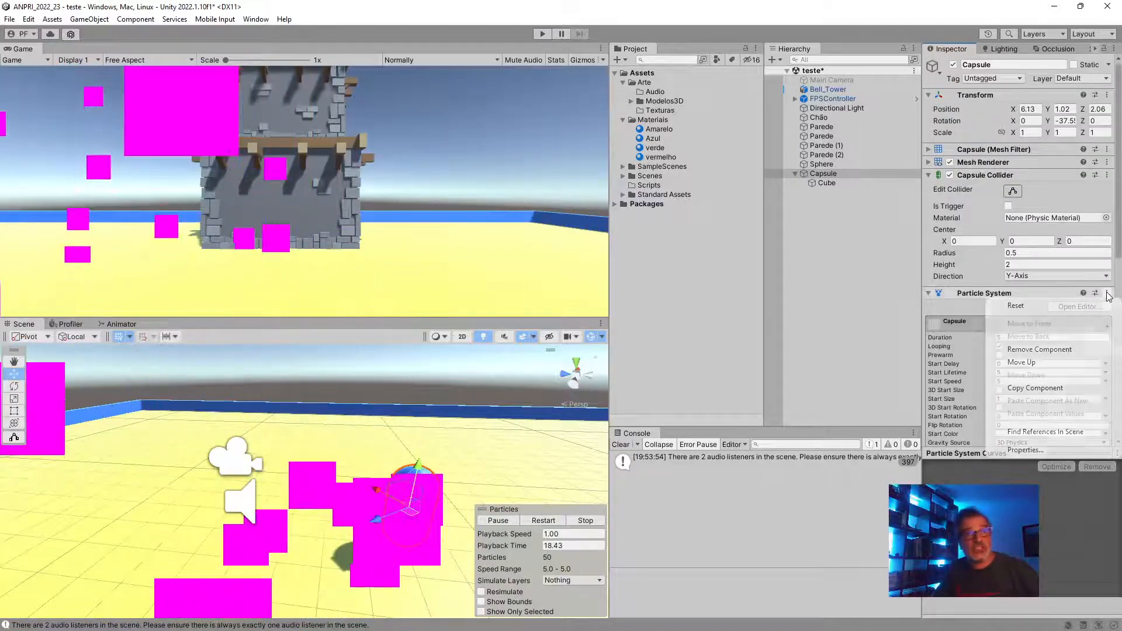
pyautogui.click(1064, 350)
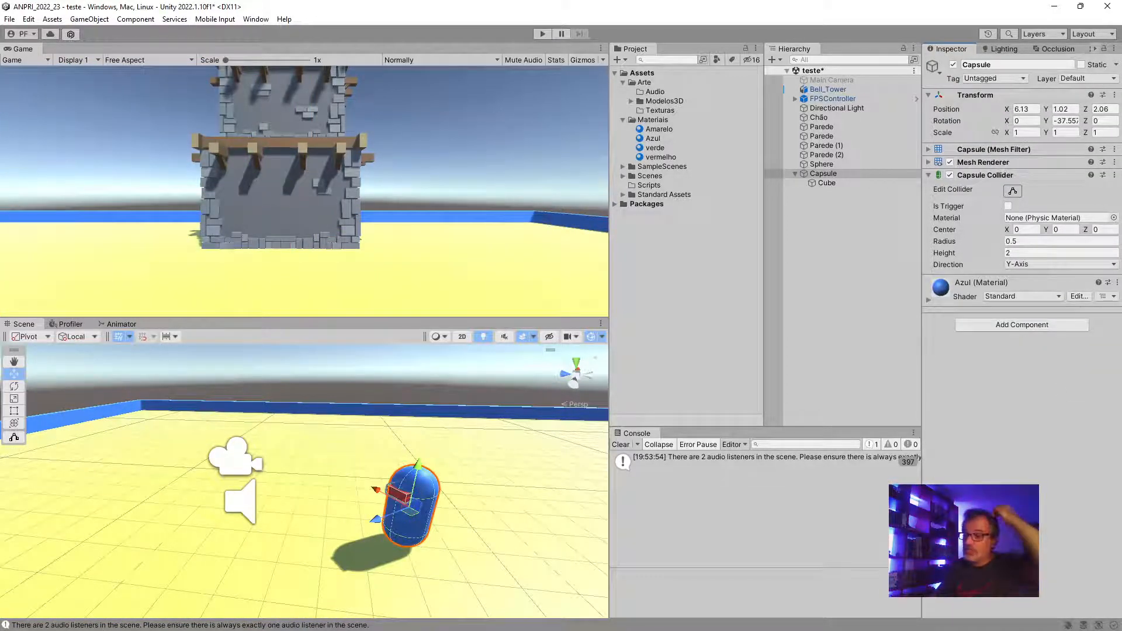
pyautogui.hotkey('alt', 'Tab')
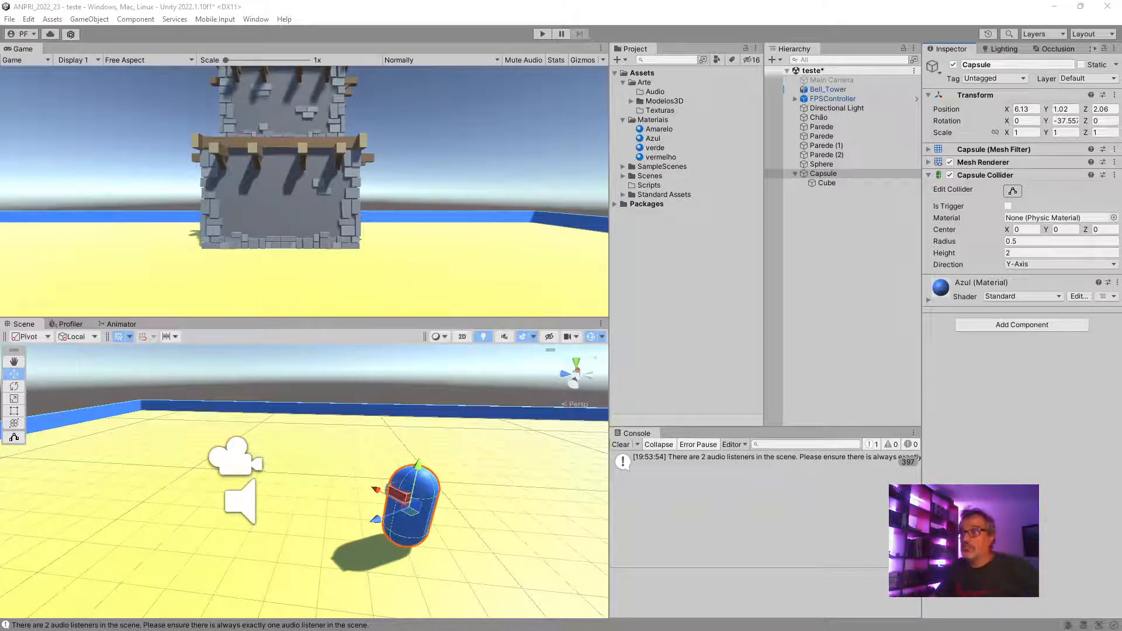
# Set the Main Camera's Viewport Rect width to 0.5 and activate the camera
pyautogui.click(829, 81)
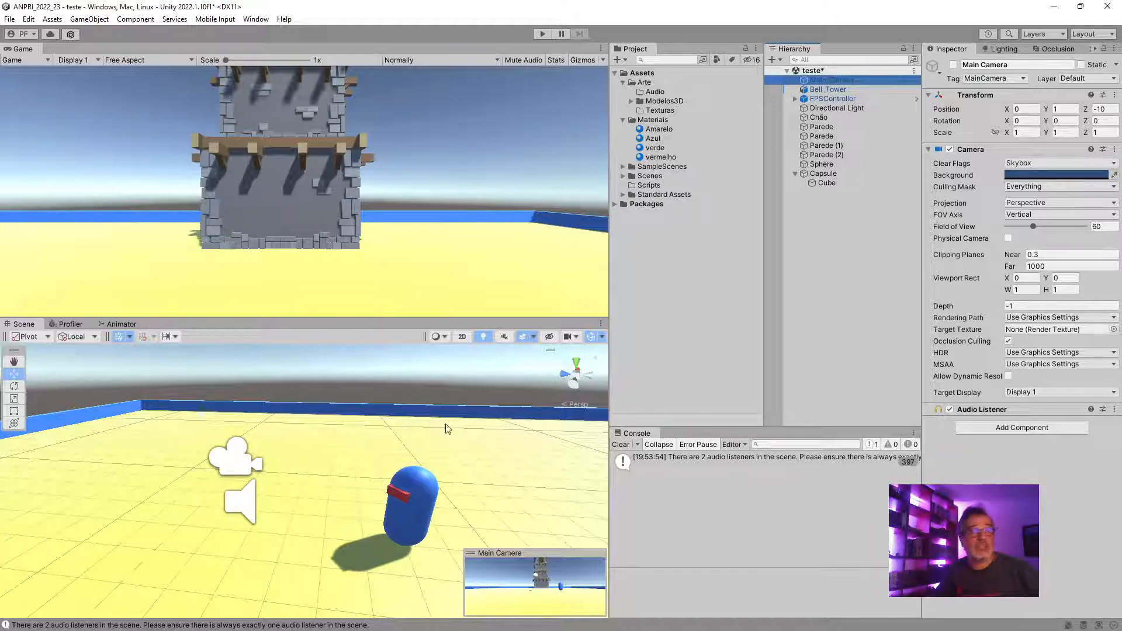
pyautogui.click(1036, 290)
pyautogui.write('0.')
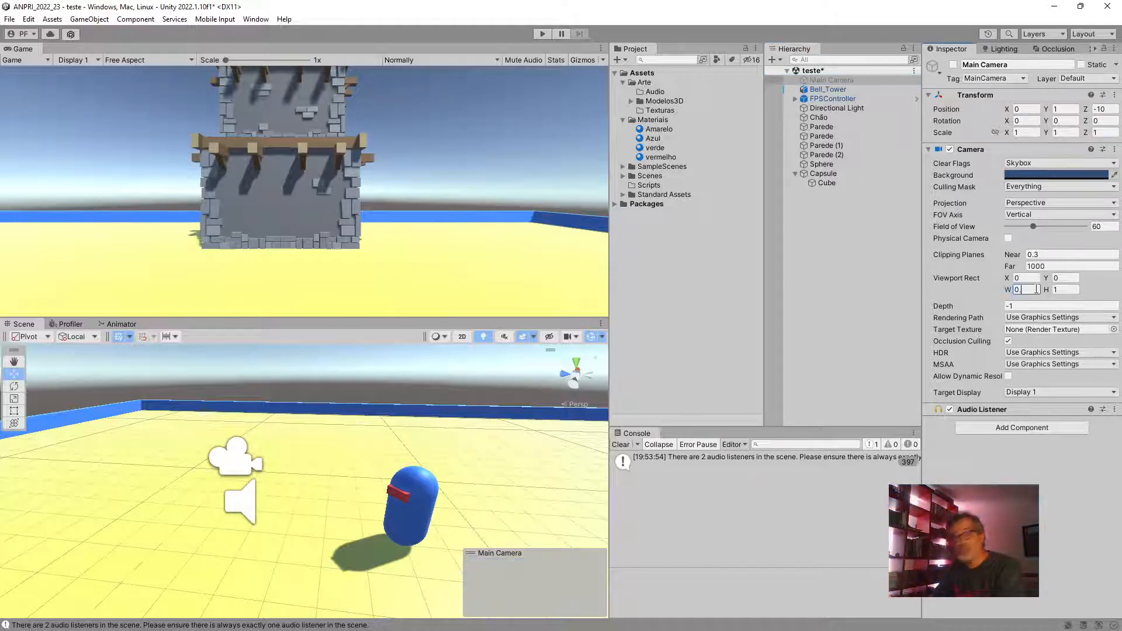
pyautogui.write('5')
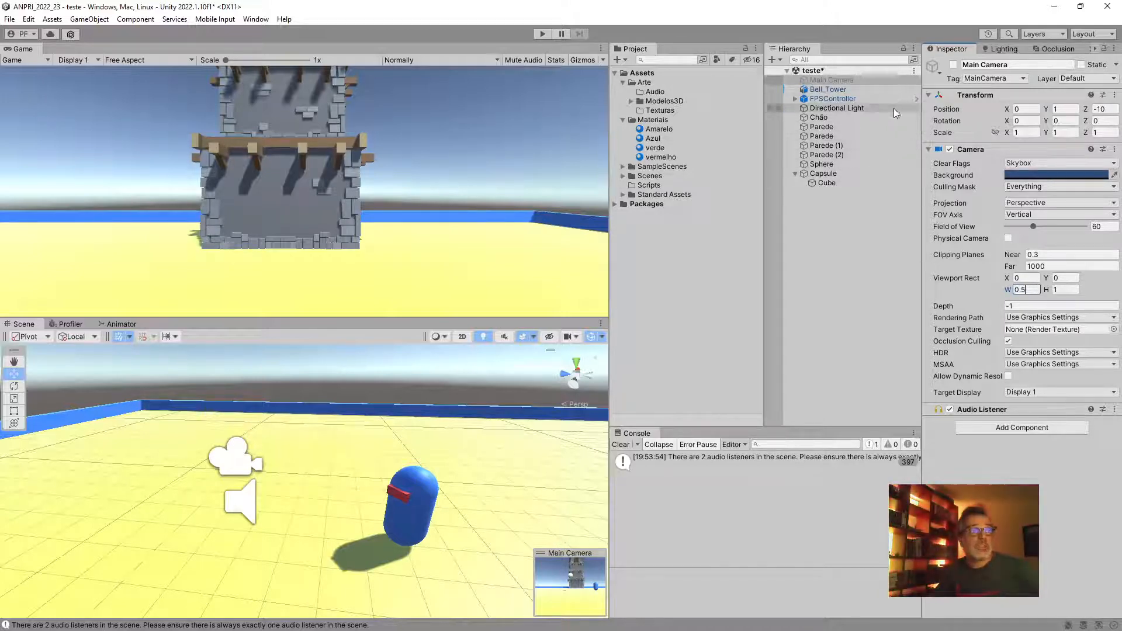
pyautogui.click(953, 64)
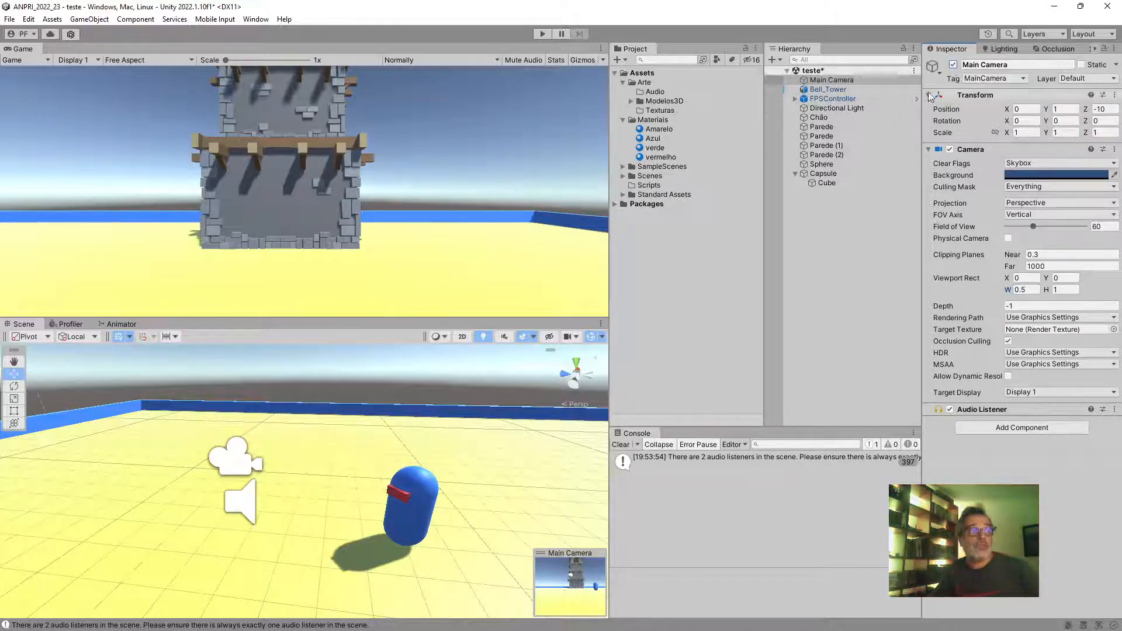
# Play the scene briefly with the FPSController selected, look around in first person, and stop playback
pyautogui.click(838, 99)
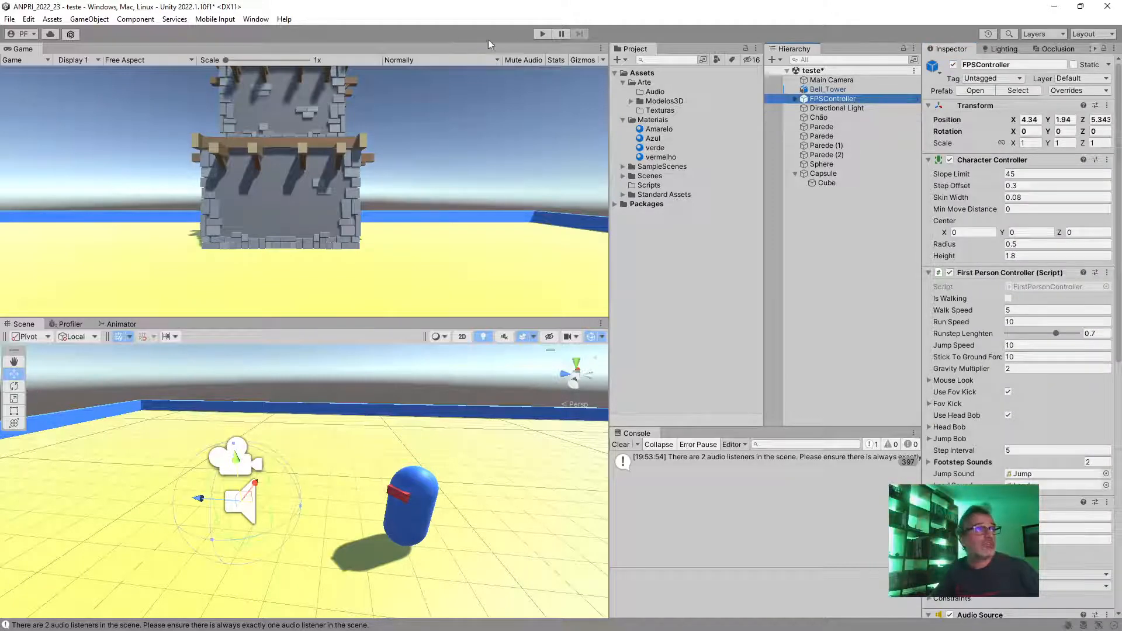
pyautogui.click(542, 34)
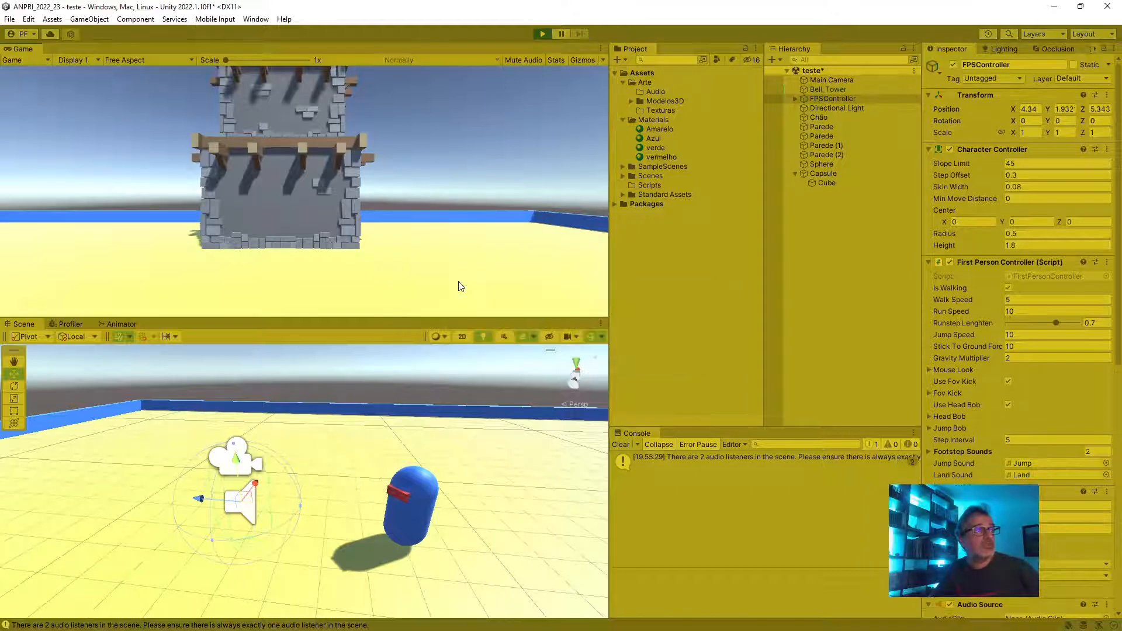
pyautogui.click(463, 254)
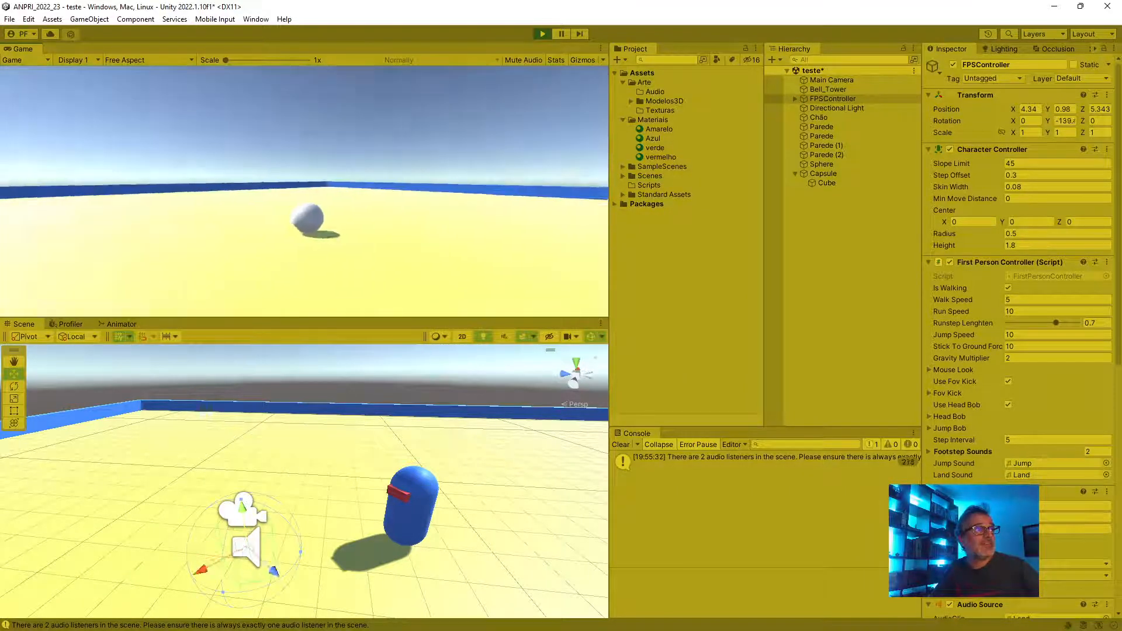
pyautogui.press('Escape')
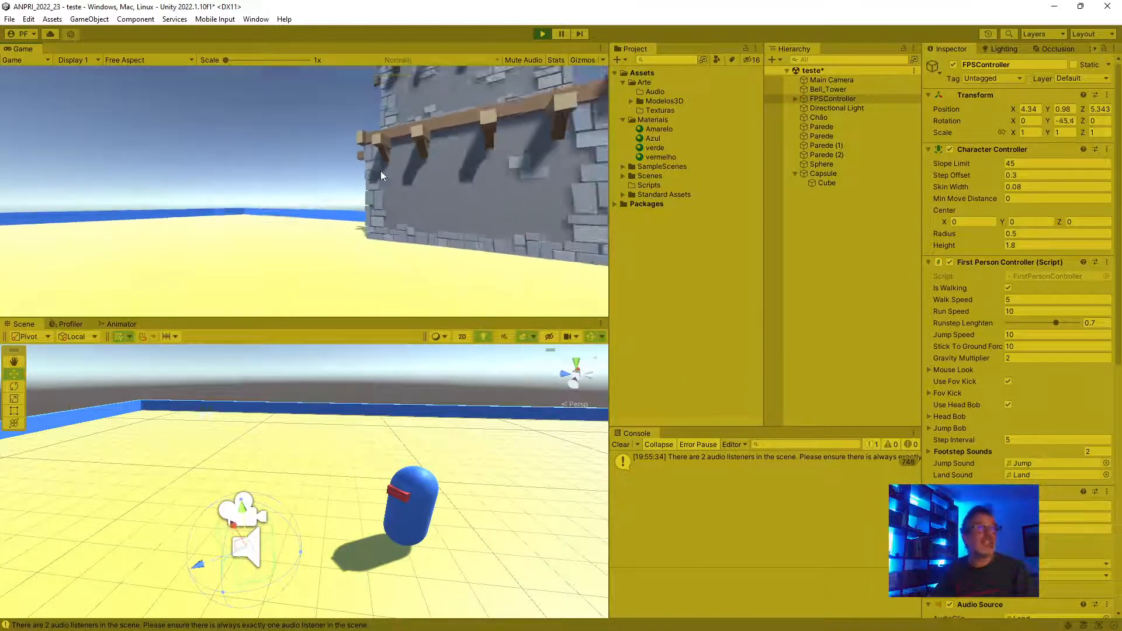
pyautogui.click(541, 34)
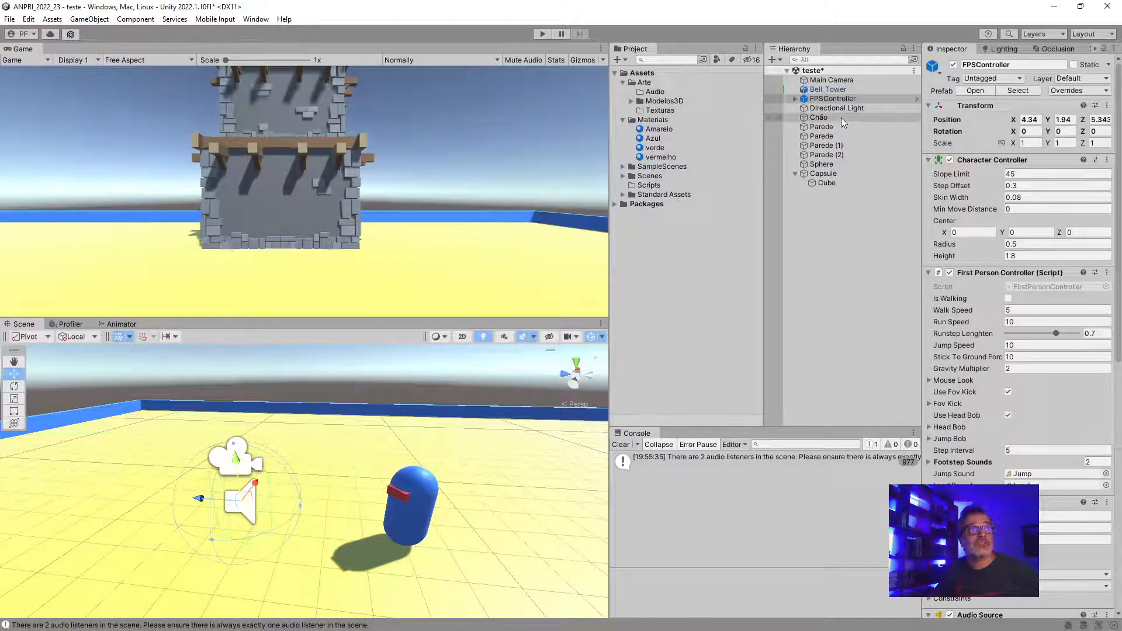
# Try a Viewport Rect X of 0.5 on the FirstPersonCharacter camera and return it to 0
pyautogui.click(796, 98)
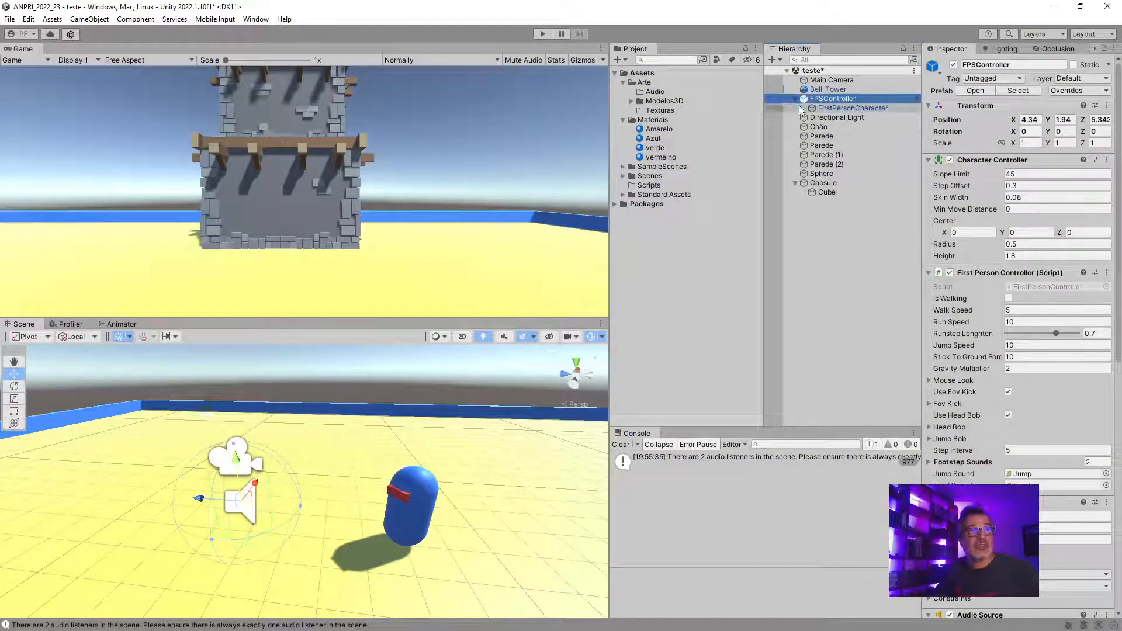
pyautogui.click(842, 108)
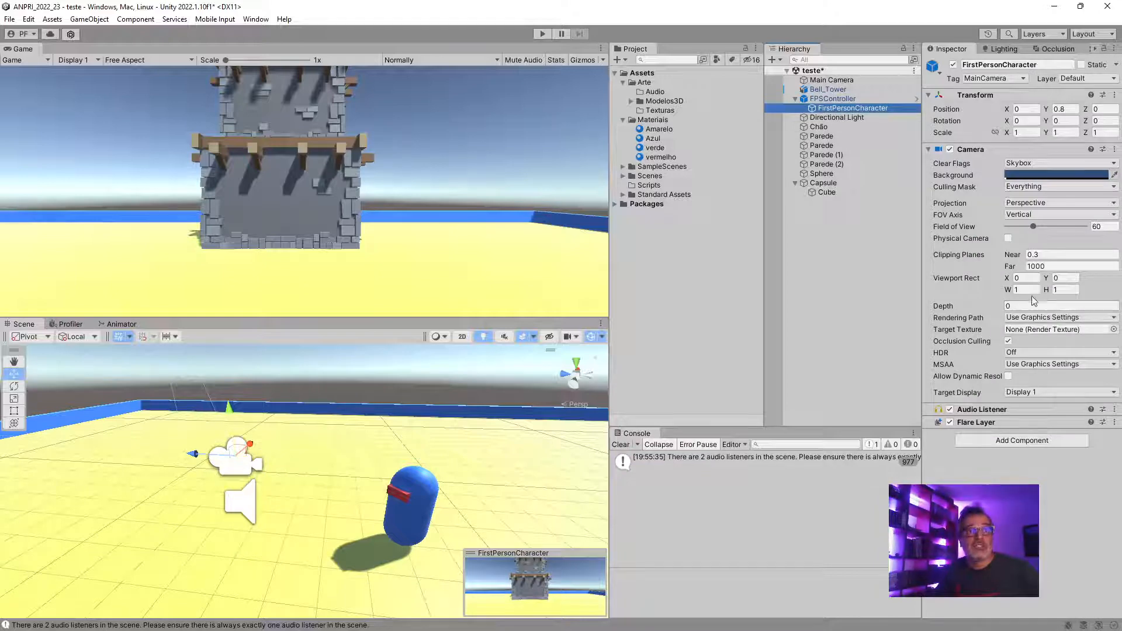
pyautogui.click(1028, 279)
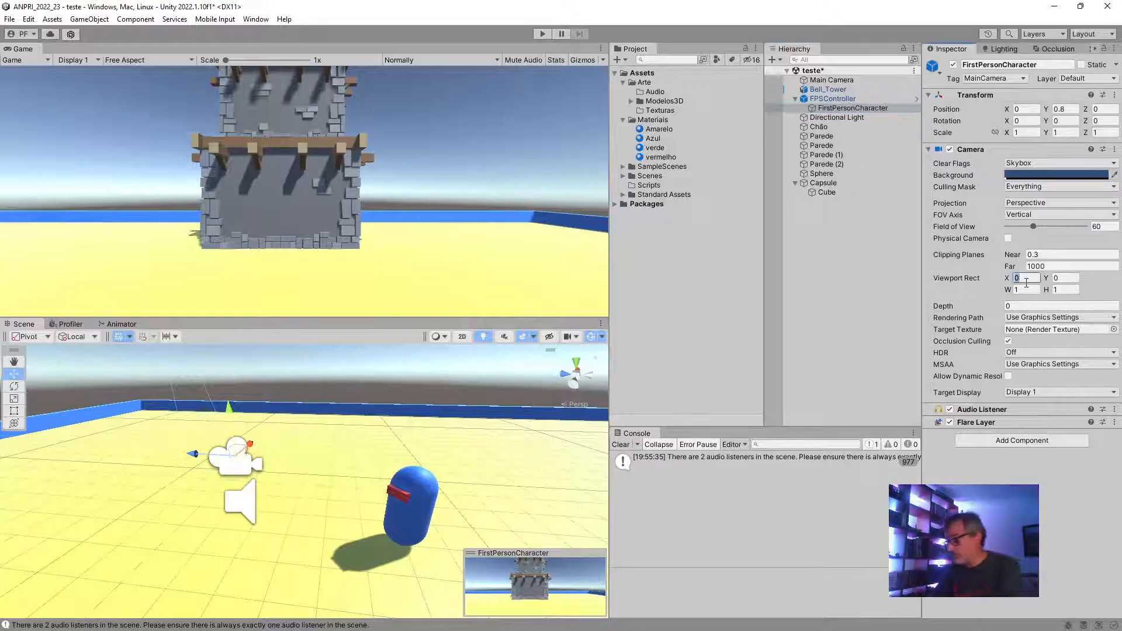
pyautogui.write('0.5')
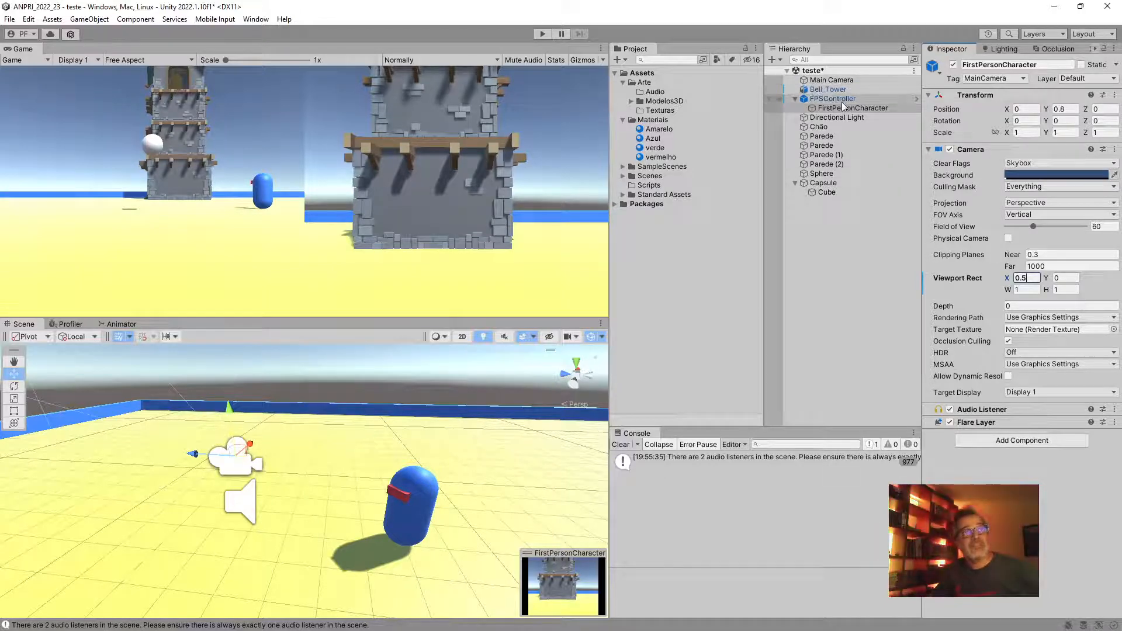
pyautogui.moveTo(1030, 278); pyautogui.dragTo(998, 282)
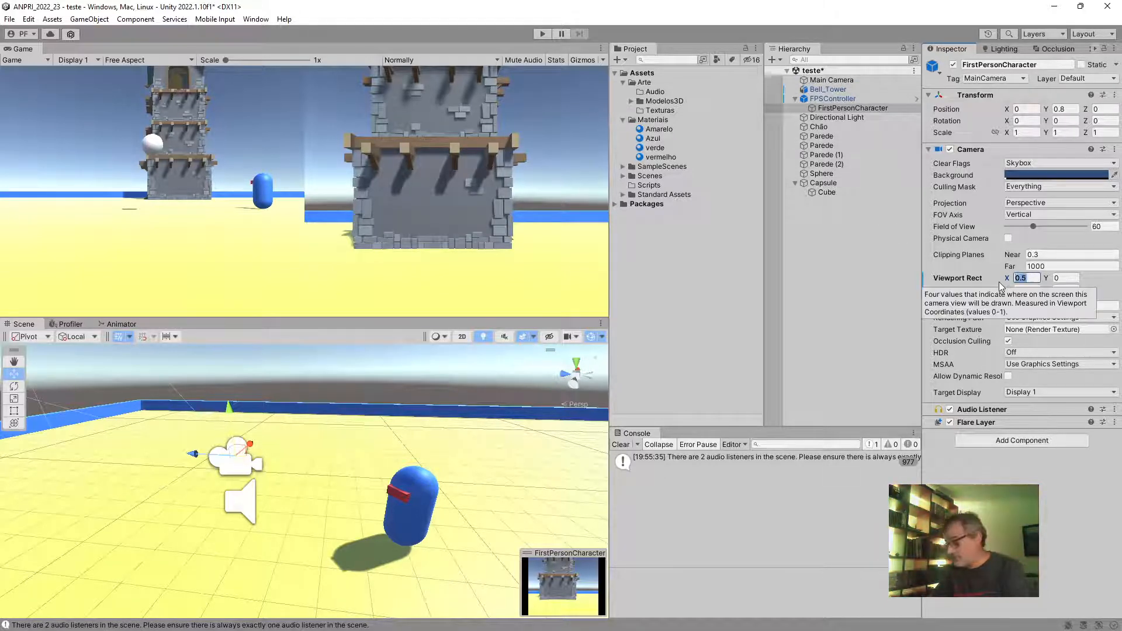
pyautogui.write('0')
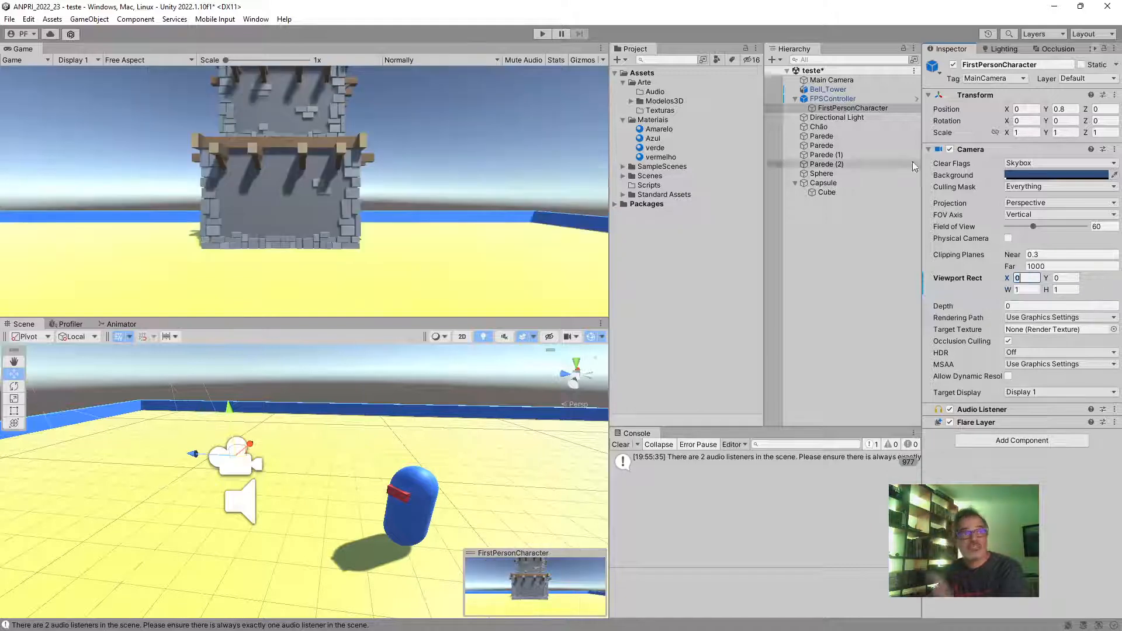
# Restore the Main Camera's Viewport Rect width to 1 and deactivate the camera
pyautogui.click(795, 98)
pyautogui.click(832, 80)
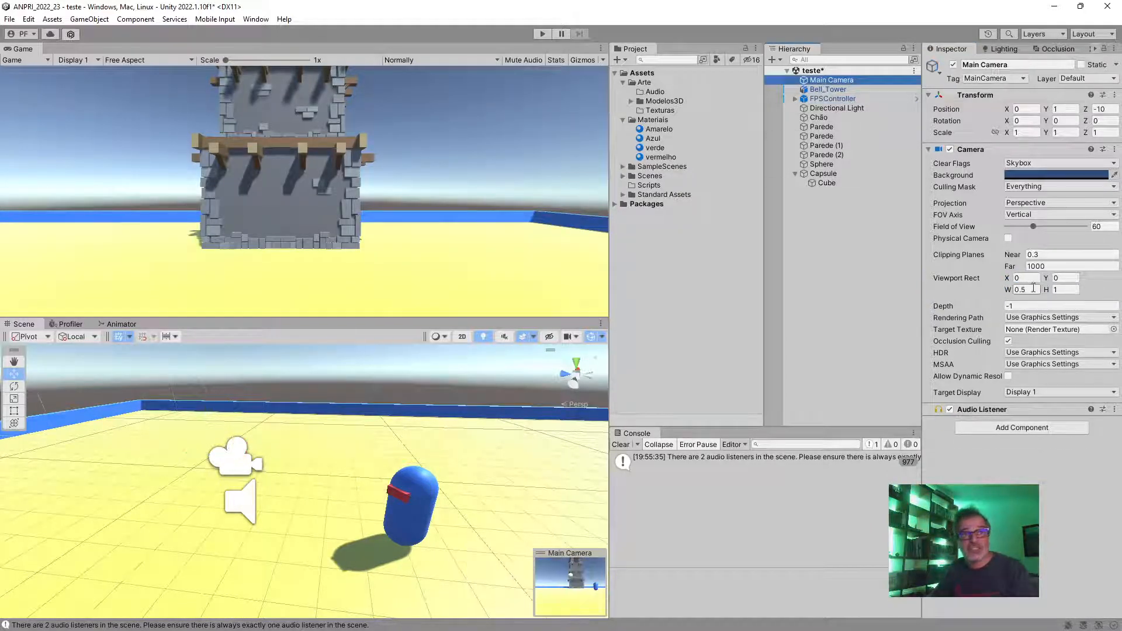
pyautogui.moveTo(1031, 290); pyautogui.dragTo(987, 300)
pyautogui.write('1')
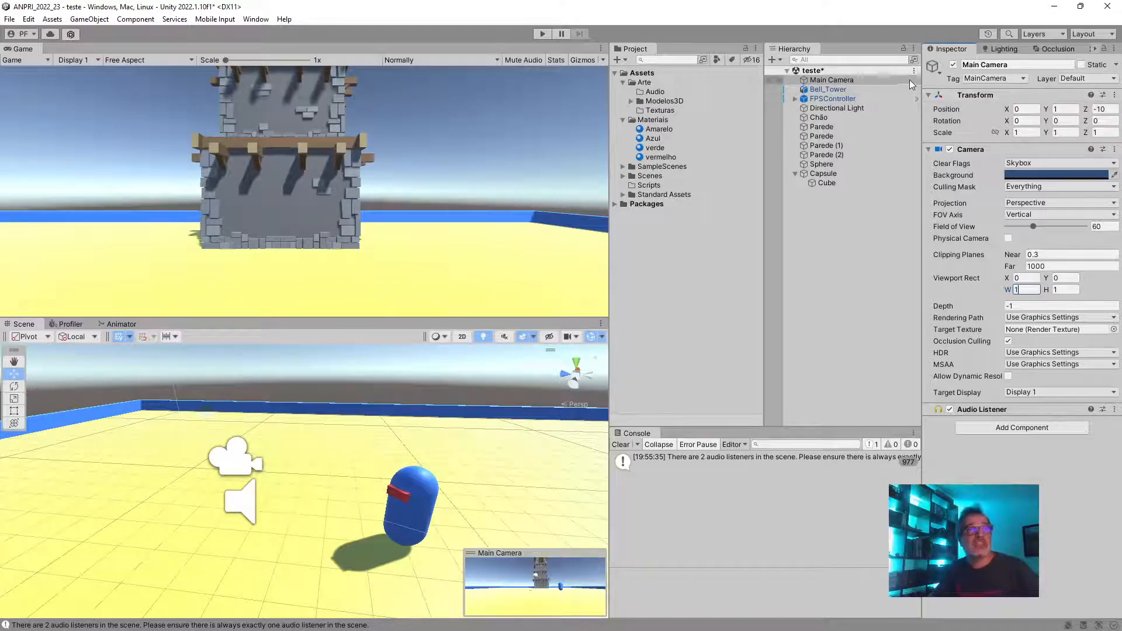
pyautogui.click(953, 65)
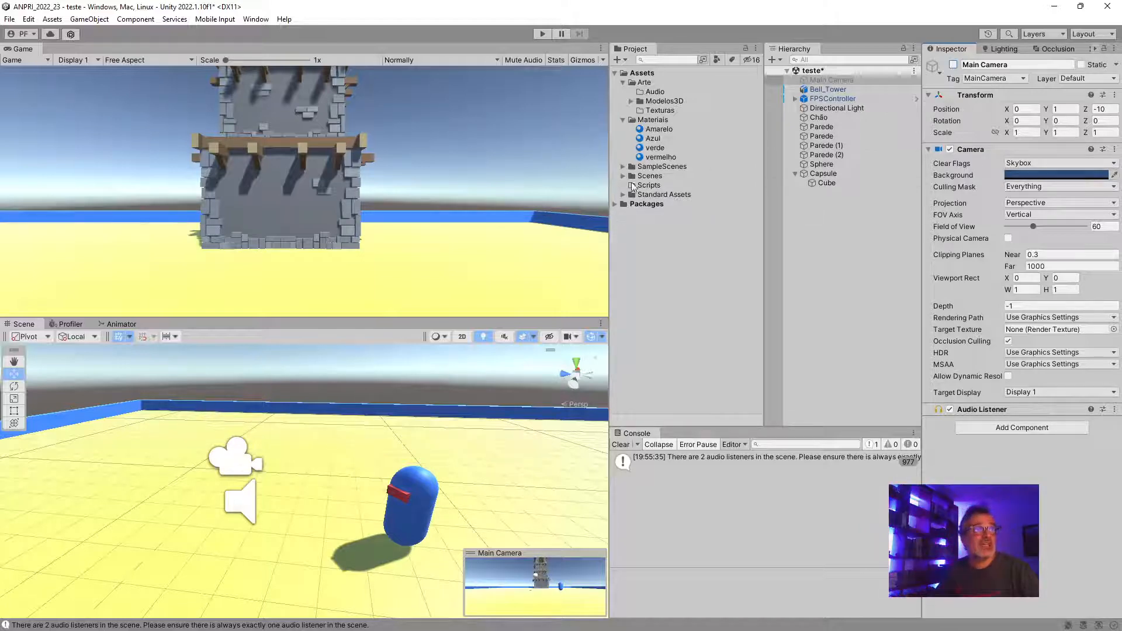
# Collapse the Materiais folder, expand Modelos3D, and view the import settings of the Inn and Bell_Tower building models
pyautogui.click(622, 119)
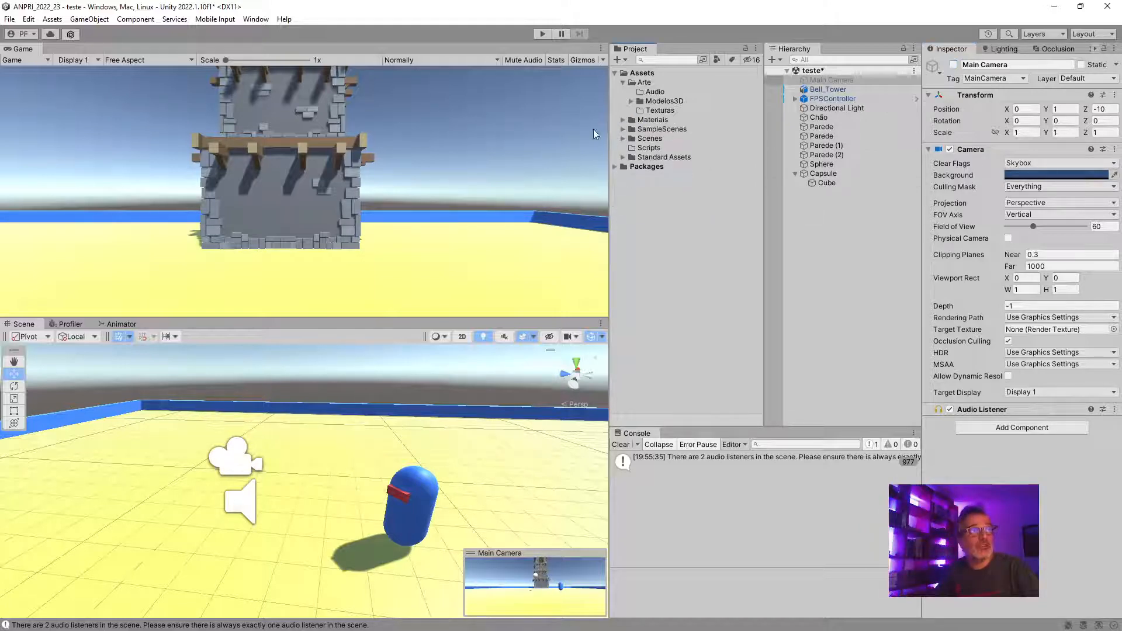
pyautogui.click(631, 101)
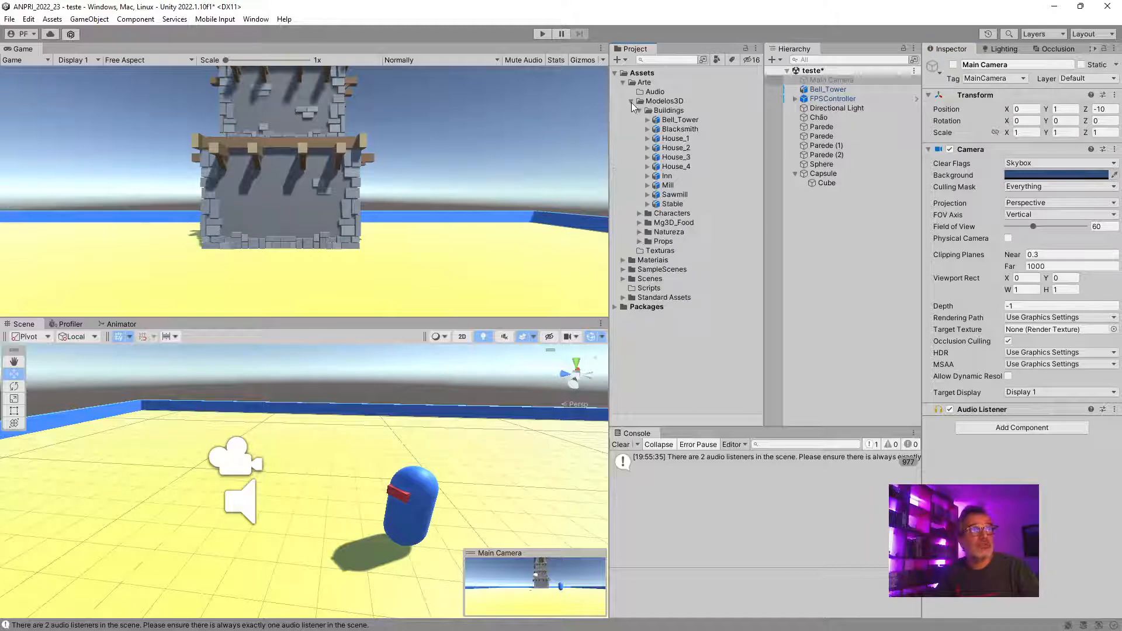
pyautogui.click(664, 178)
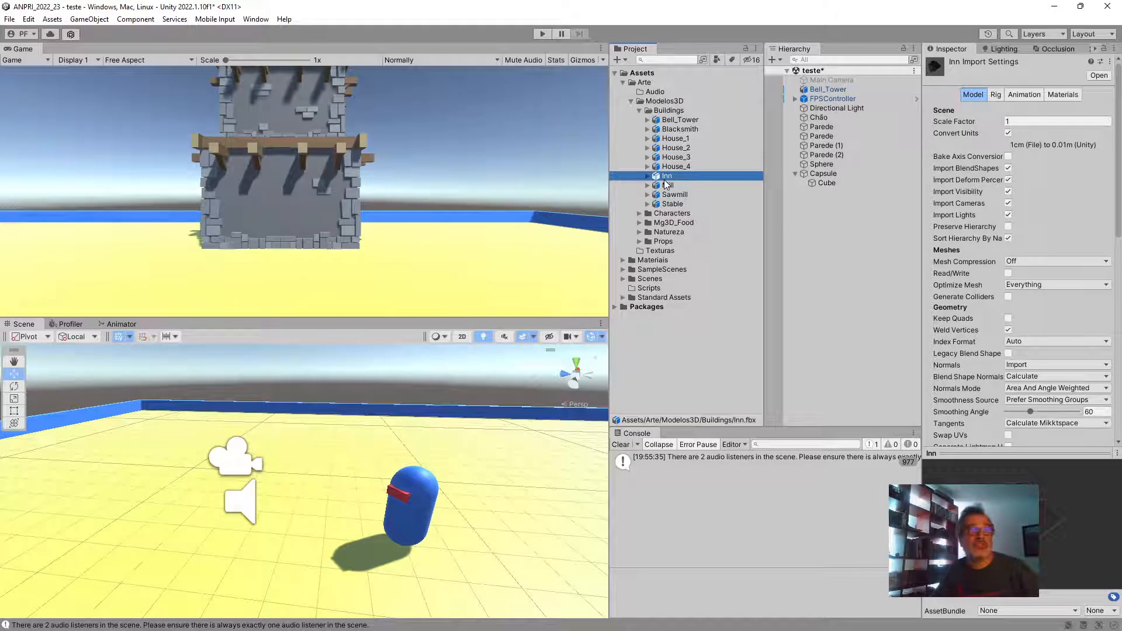
pyautogui.click(835, 80)
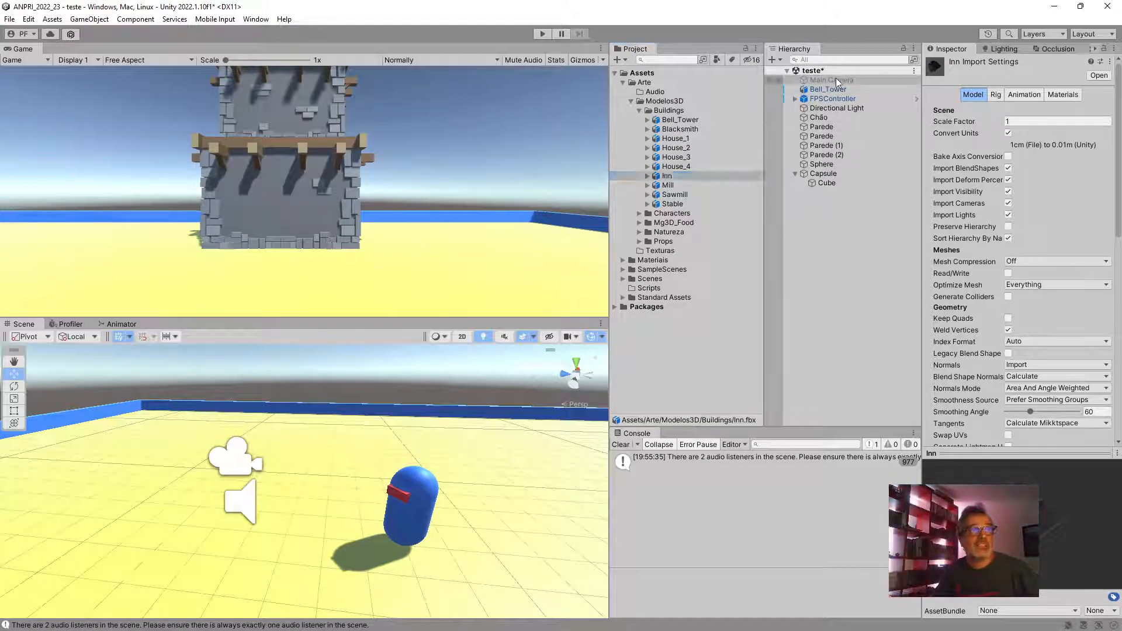
pyautogui.click(678, 120)
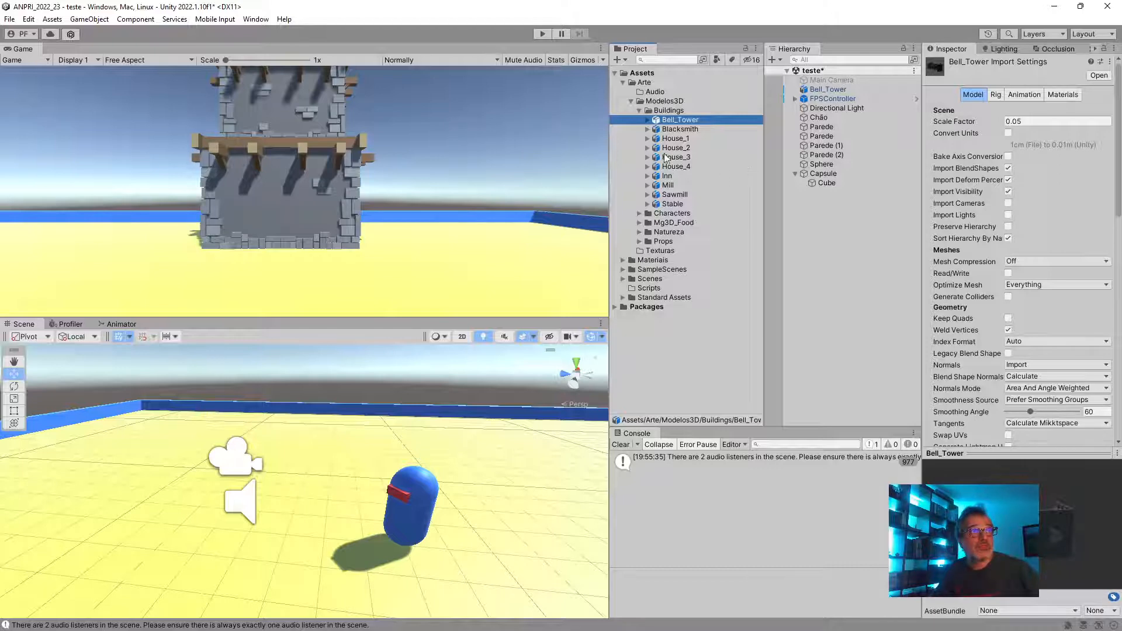
# Examine the Capsule's Azul material properties and the list of available shaders, and collapse the Modelos3D folder
pyautogui.click(836, 171)
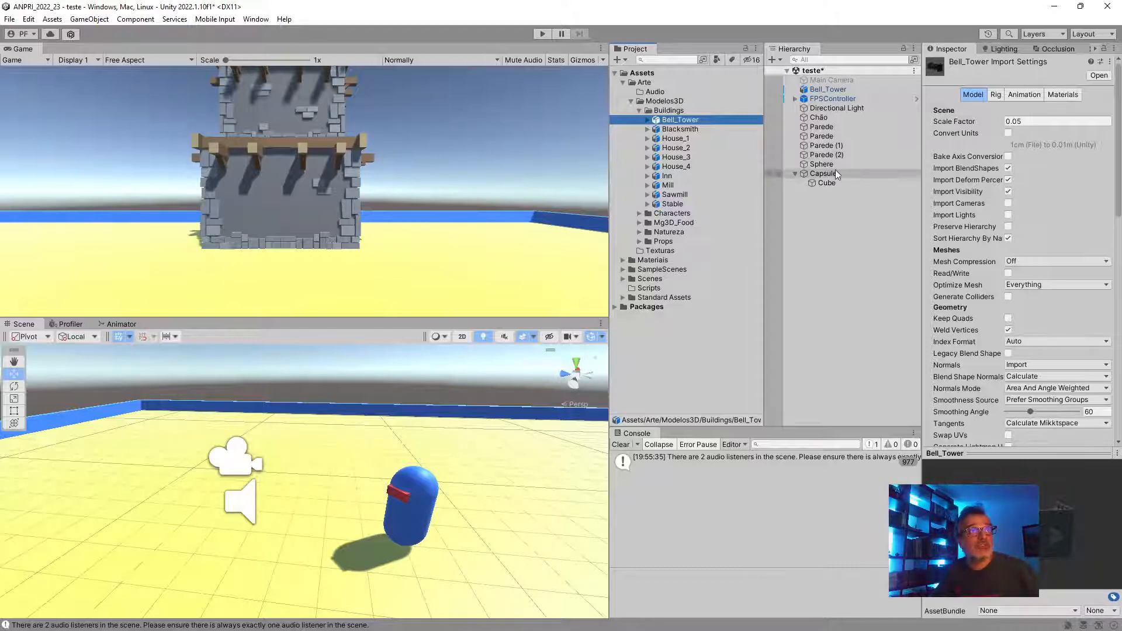
pyautogui.click(930, 302)
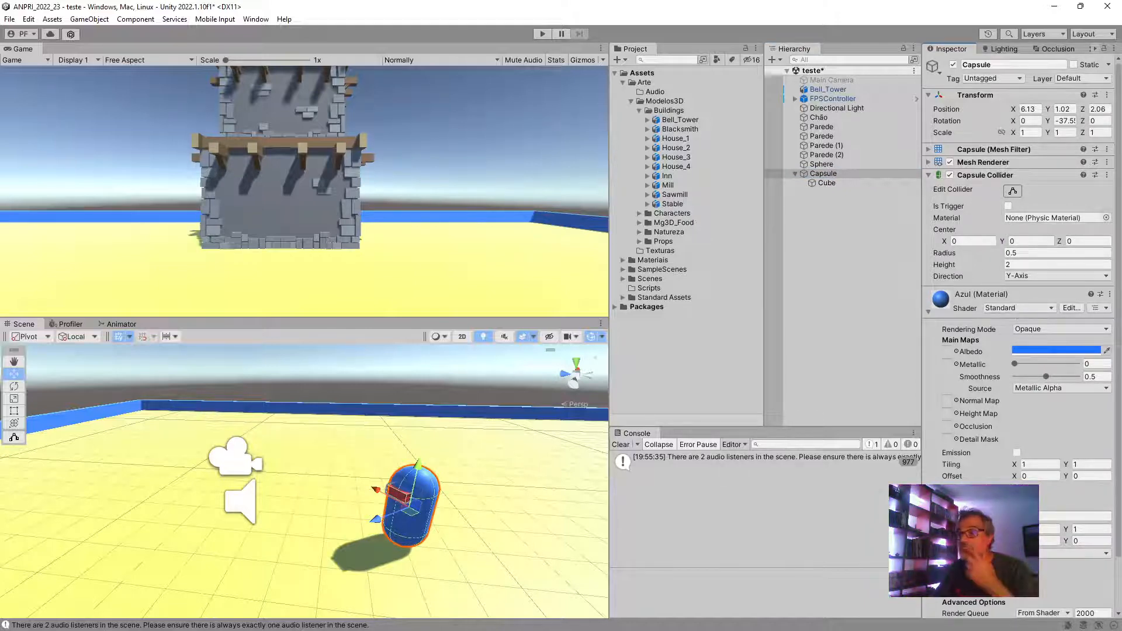
pyautogui.click(1033, 308)
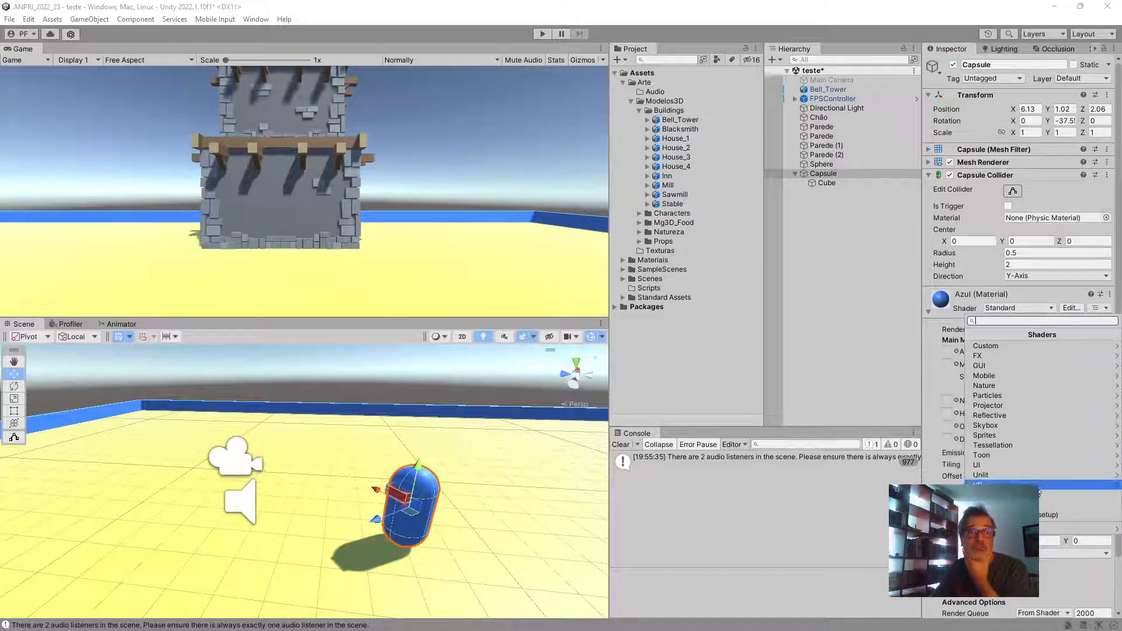
pyautogui.click(993, 297)
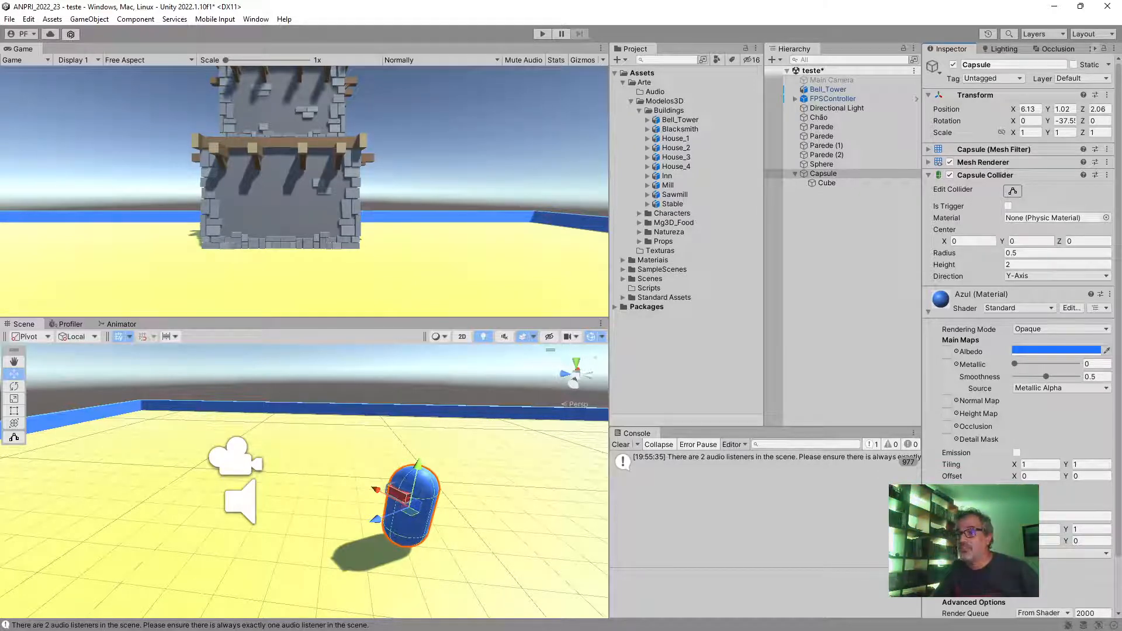
pyautogui.click(631, 101)
# Add a Terrain object to the scene and enlarge the Scene view to show it beside the walled floor
pyautogui.click(773, 60)
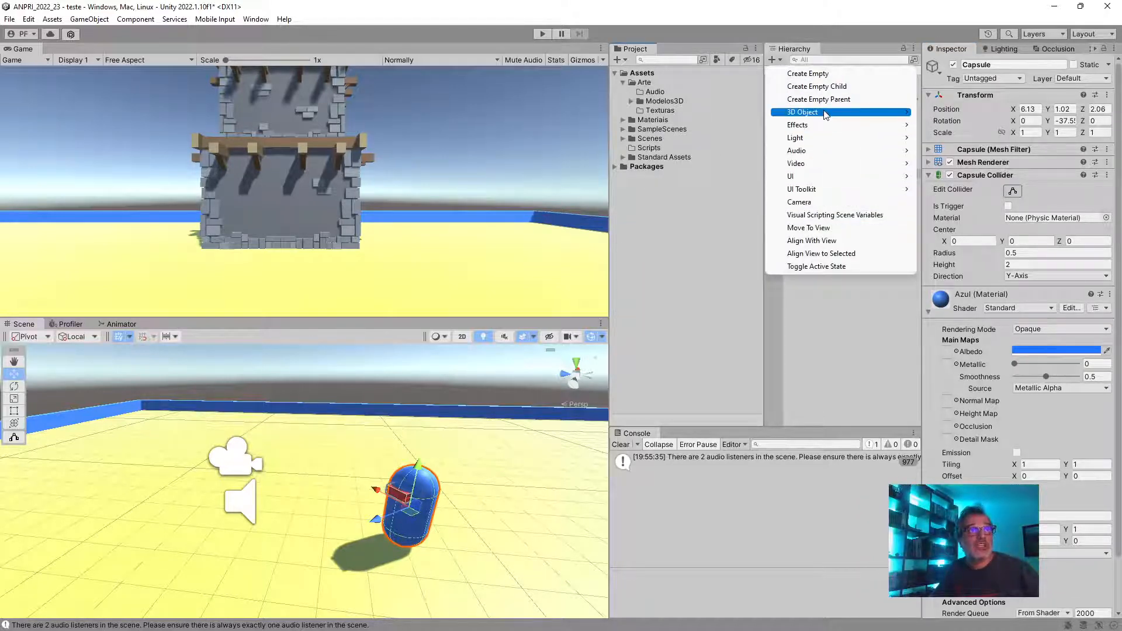
pyautogui.moveTo(818, 112)
pyautogui.click(958, 244)
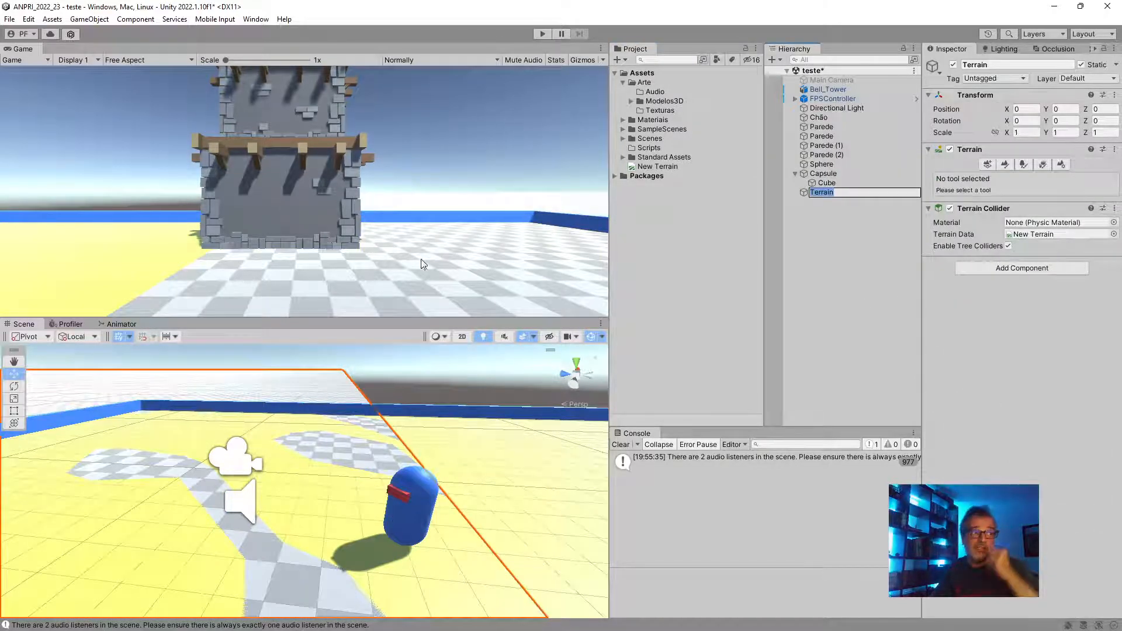
pyautogui.moveTo(417, 319); pyautogui.dragTo(415, 235)
pyautogui.scroll(-10, 388, 407)
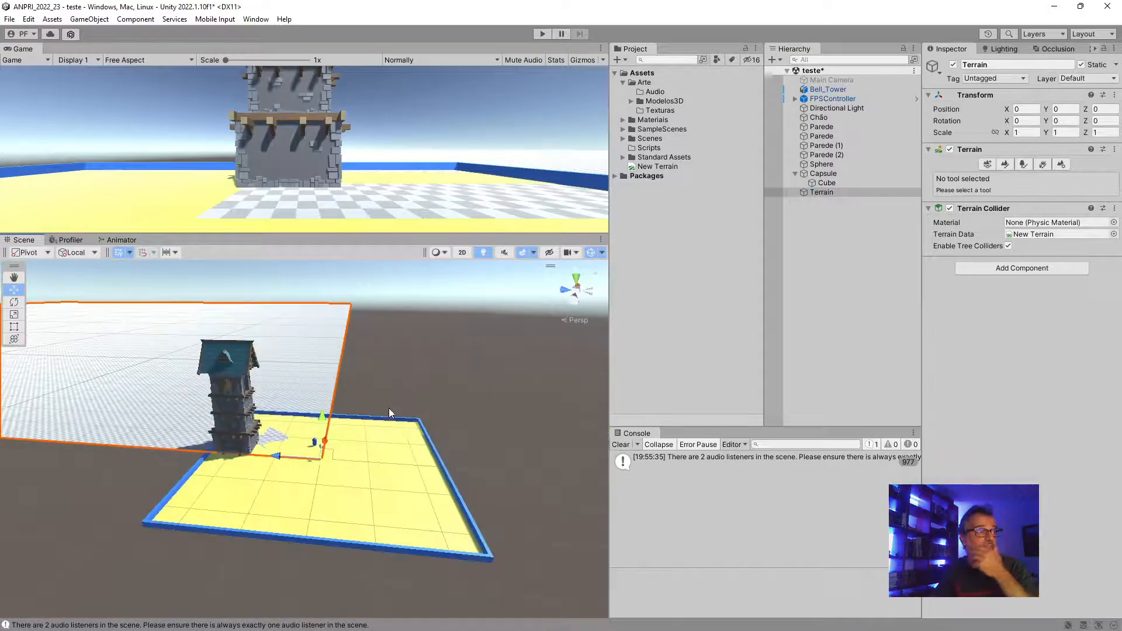
pyautogui.scroll(5, 418, 412)
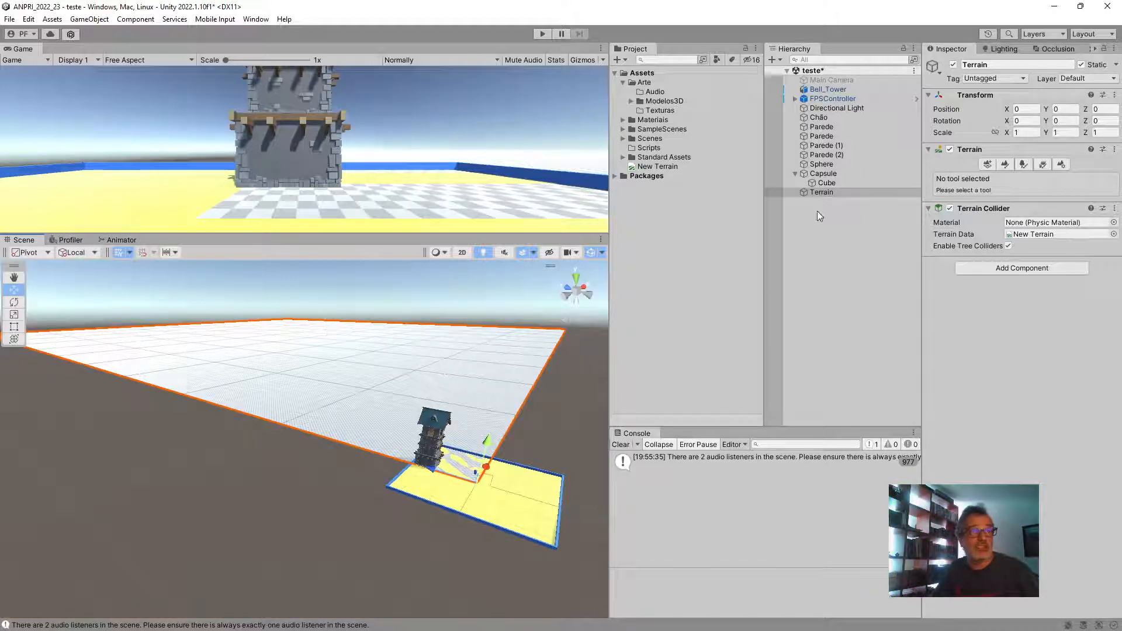
# Delete the Terrain object from the scene and permanently remove the New Terrain asset from the project
pyautogui.rightClick(817, 190)
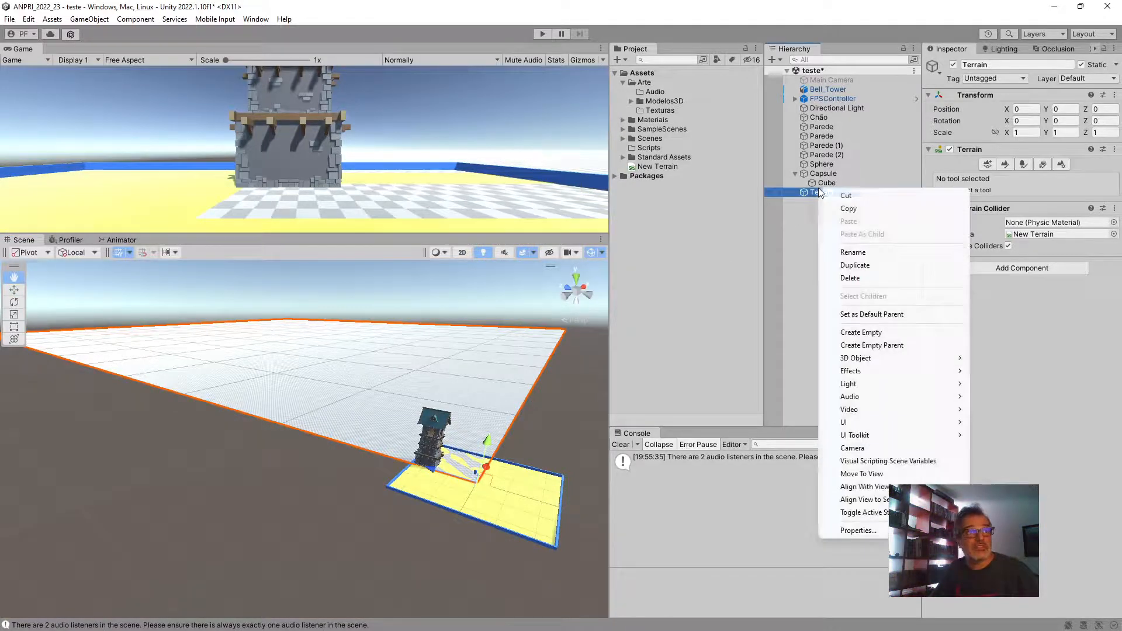
pyautogui.click(879, 278)
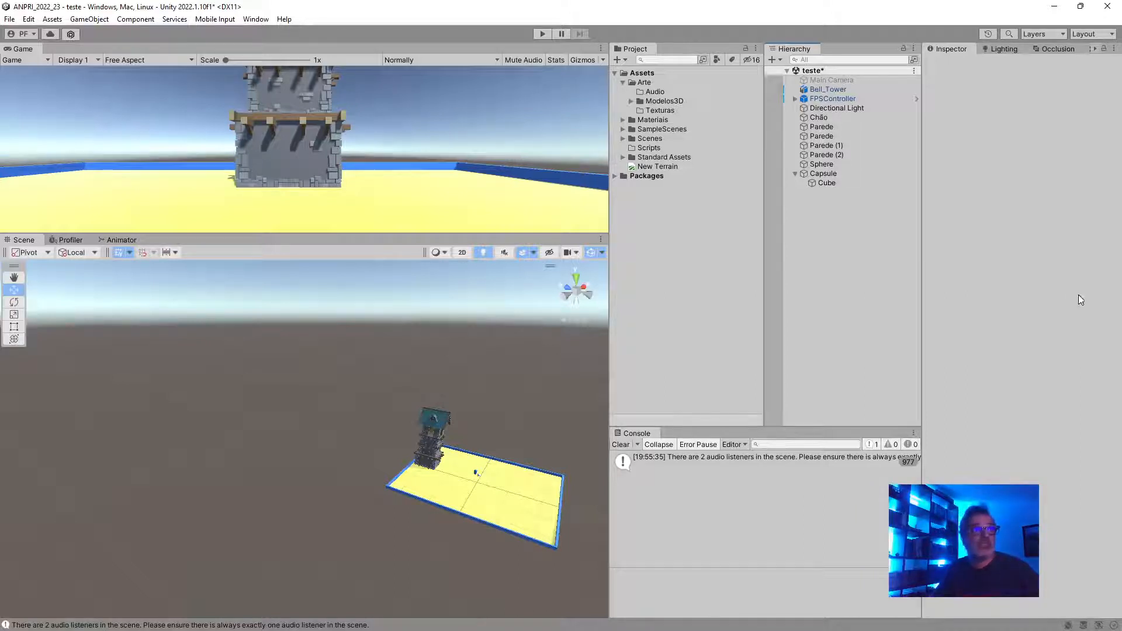
pyautogui.click(823, 174)
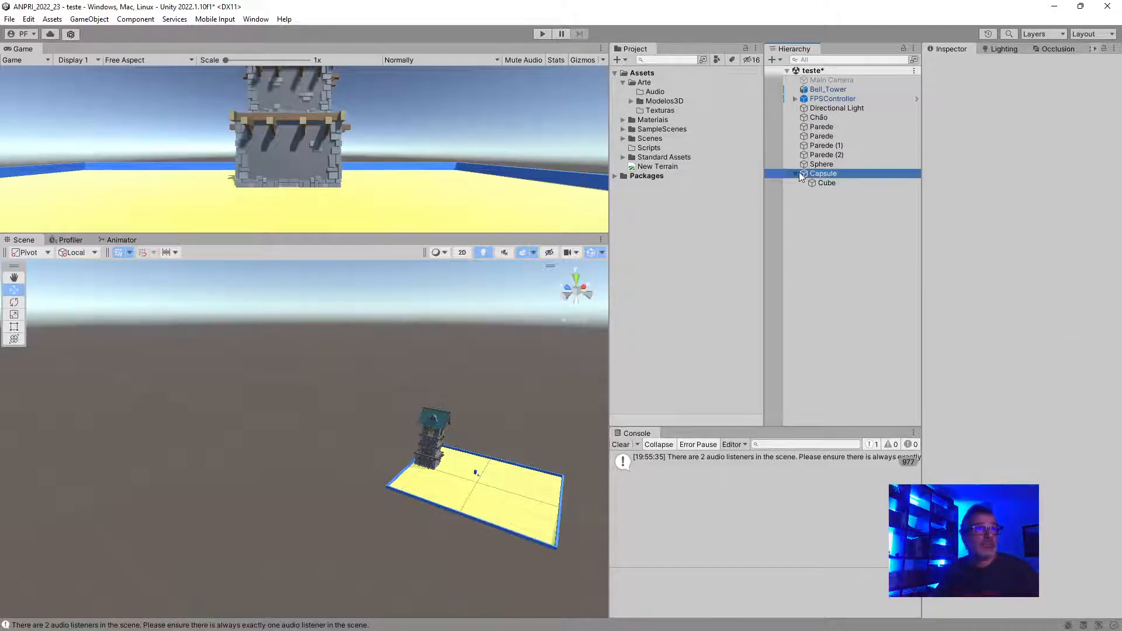
pyautogui.rightClick(661, 167)
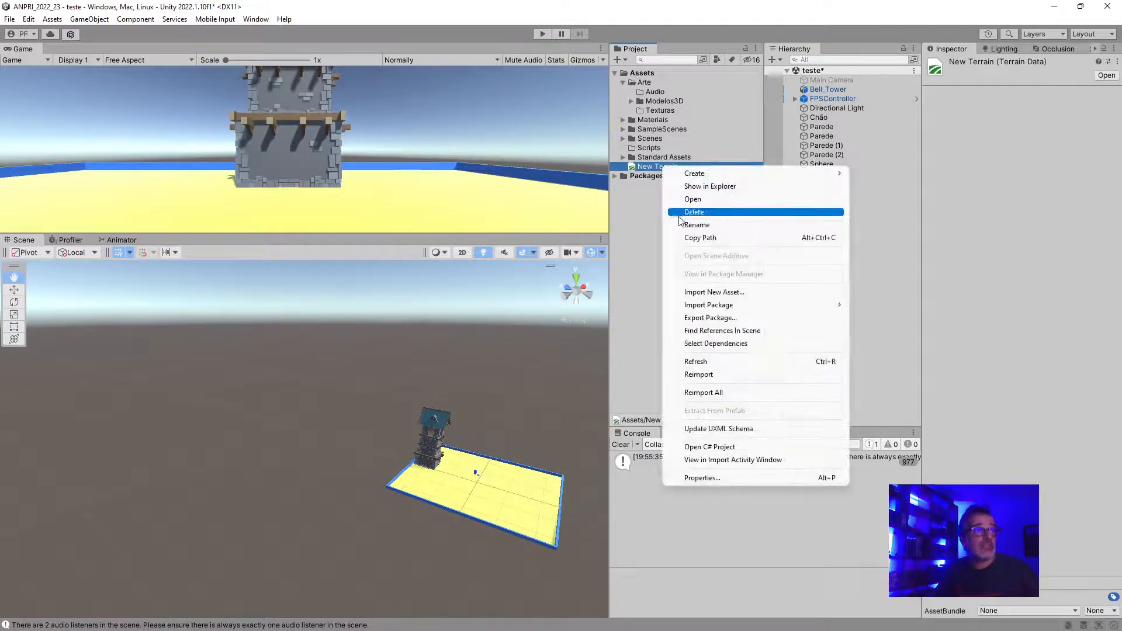
pyautogui.click(709, 212)
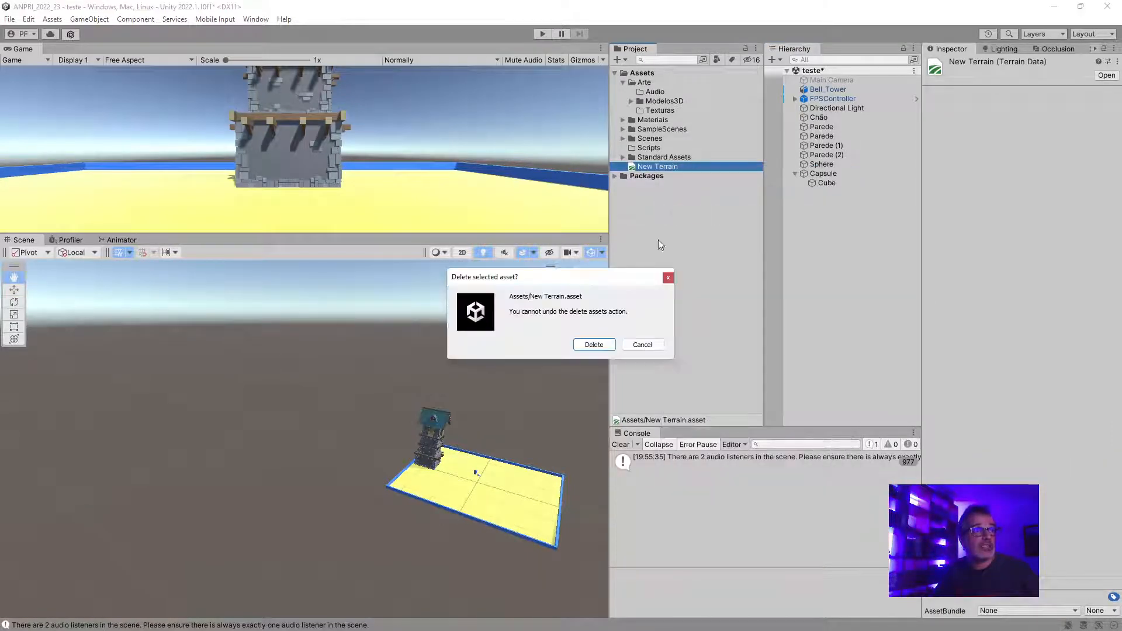
pyautogui.click(594, 344)
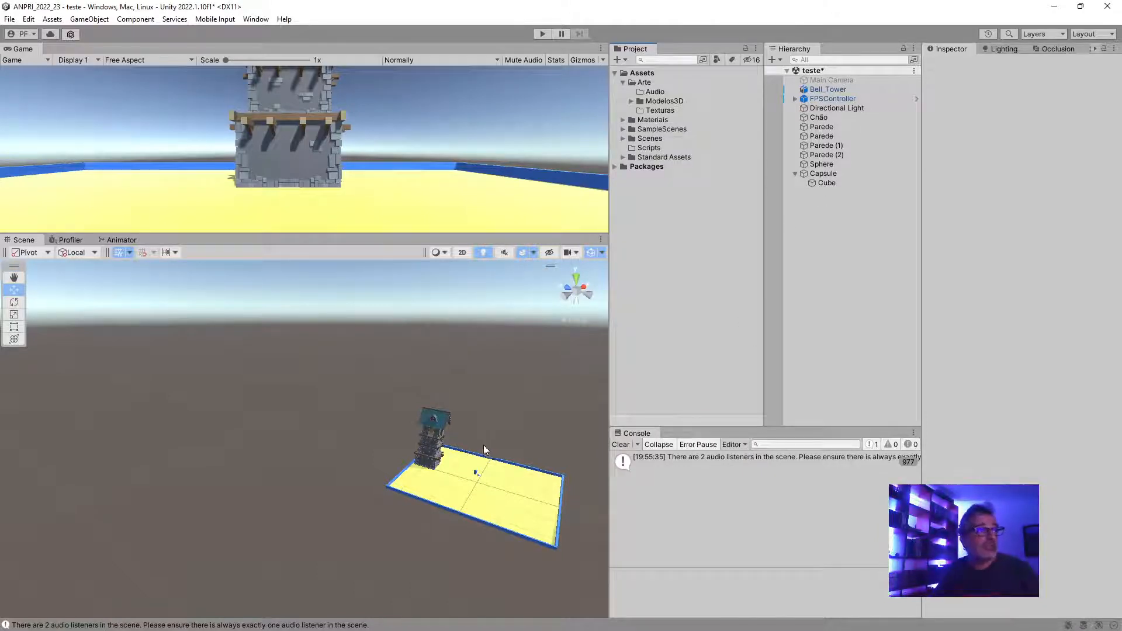
pyautogui.moveTo(484, 446); pyautogui.dragTo(388, 453, button='middle')
pyautogui.scroll(6, 493, 449)
pyautogui.scroll(3, 440, 451)
pyautogui.moveTo(440, 450); pyautogui.dragTo(411, 442, button='right')
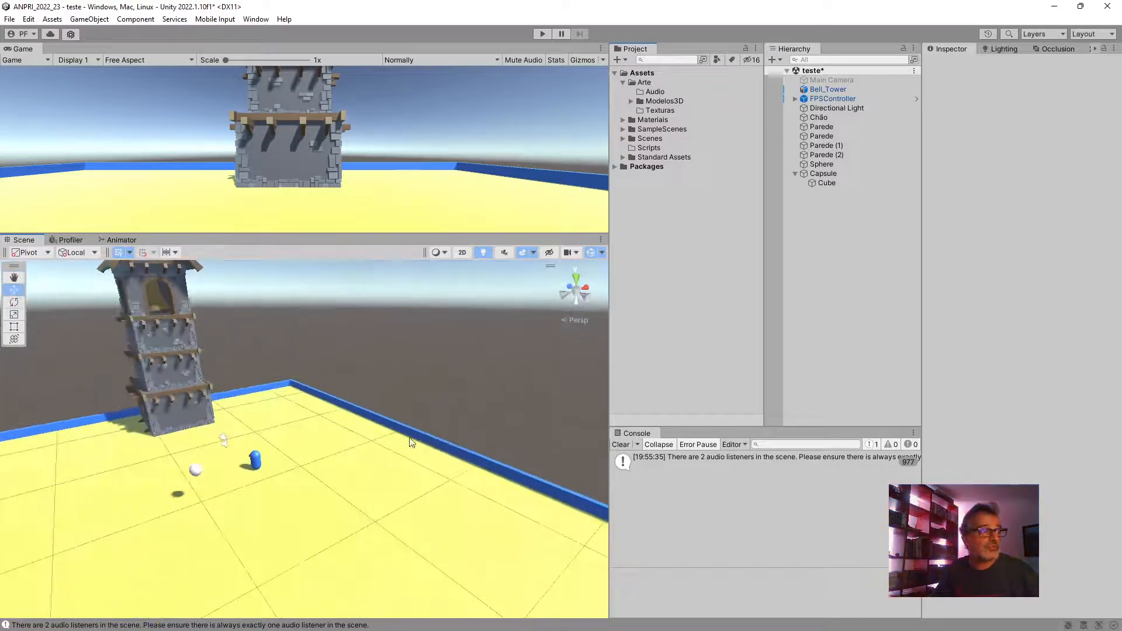
pyautogui.moveTo(404, 438); pyautogui.dragTo(419, 440, button='middle')
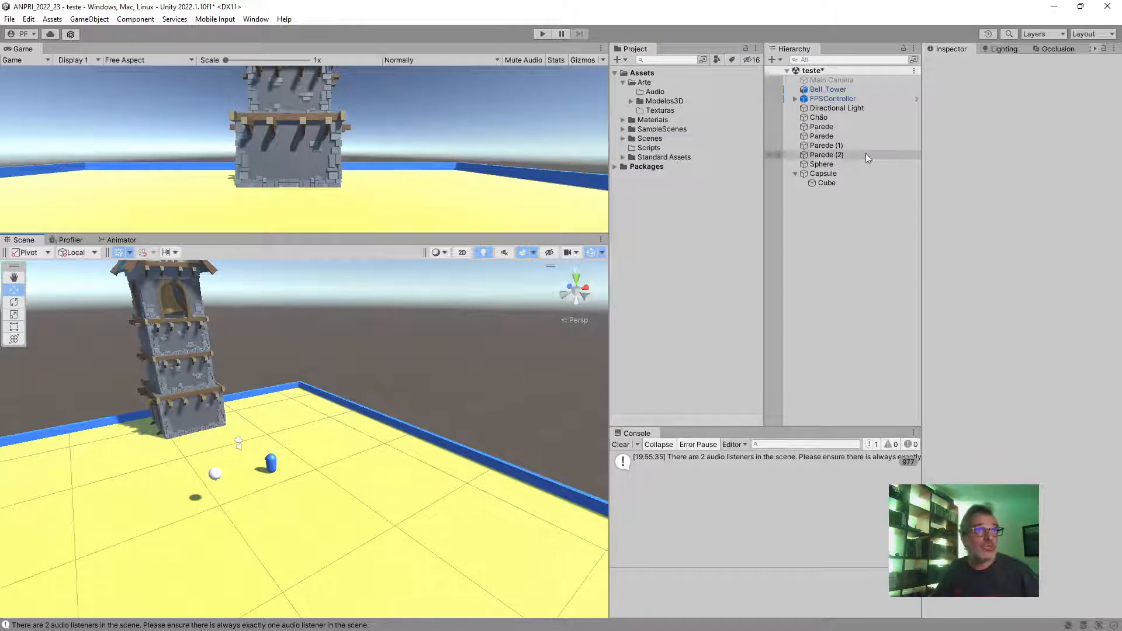
pyautogui.click(813, 174)
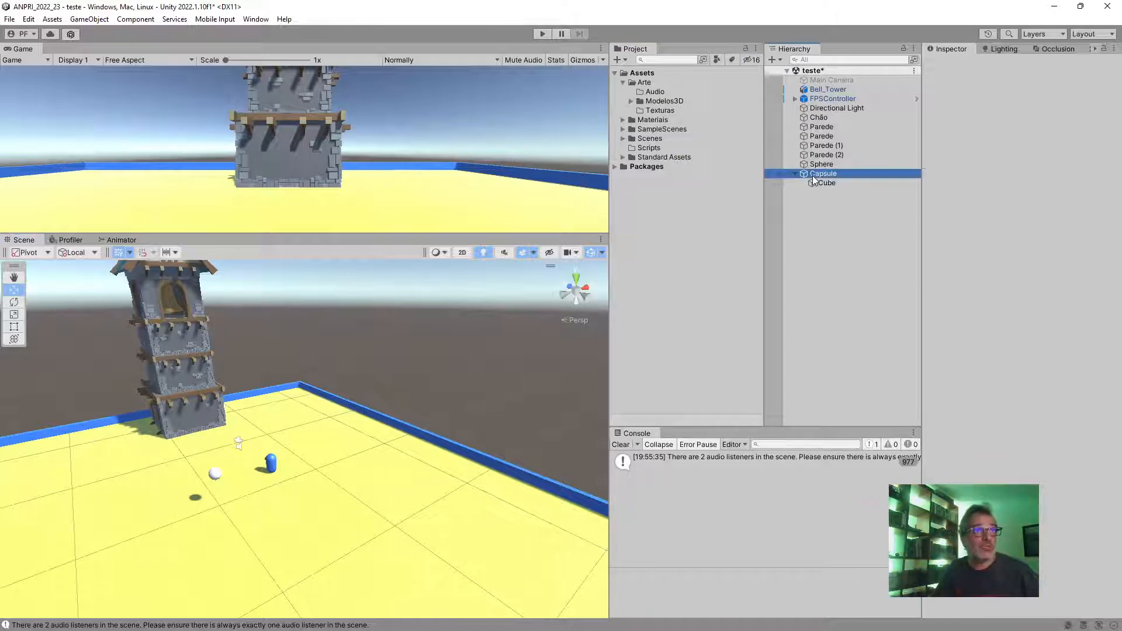
pyautogui.rightClick(659, 153)
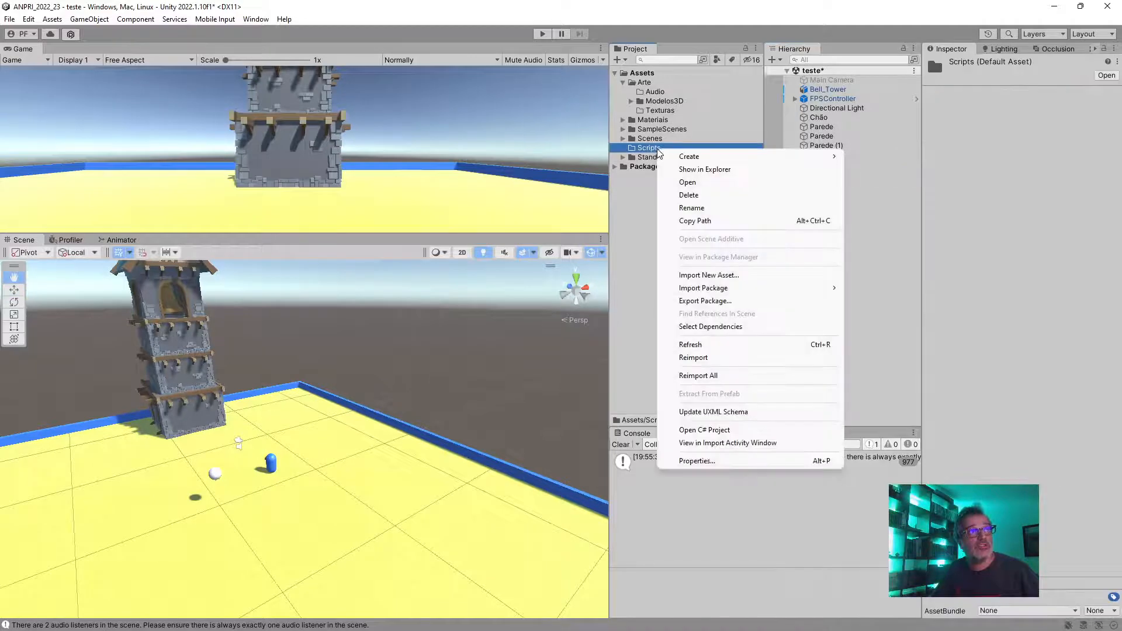
pyautogui.moveTo(730, 156)
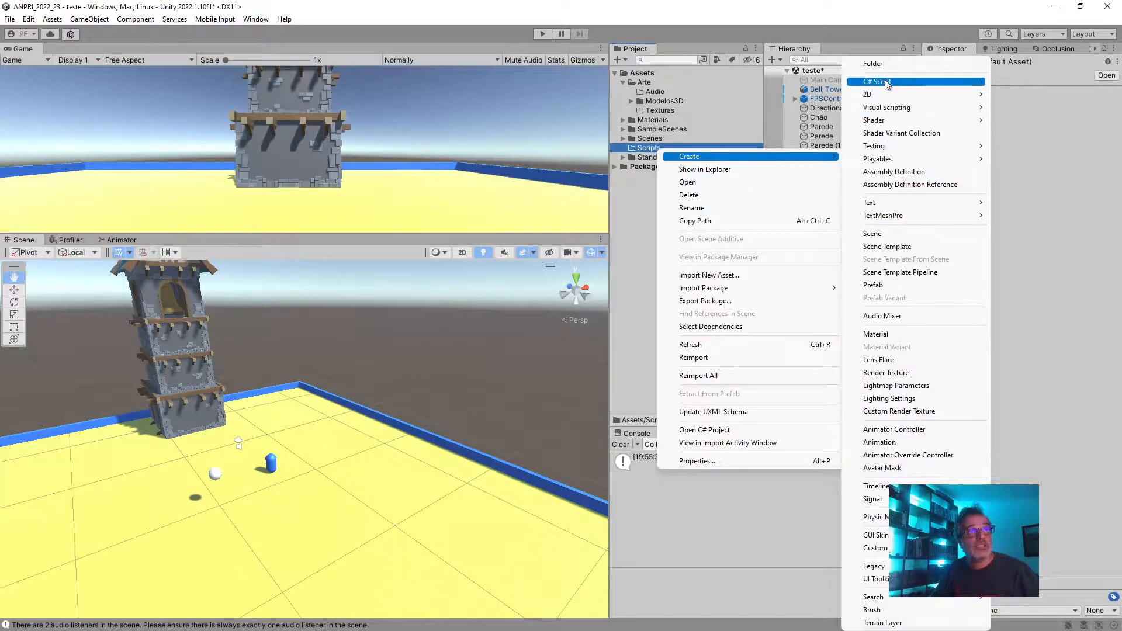
pyautogui.click(649, 251)
# Collapse the Capsule's Azul material properties and add a new script component named Teste to the Capsule
pyautogui.click(832, 173)
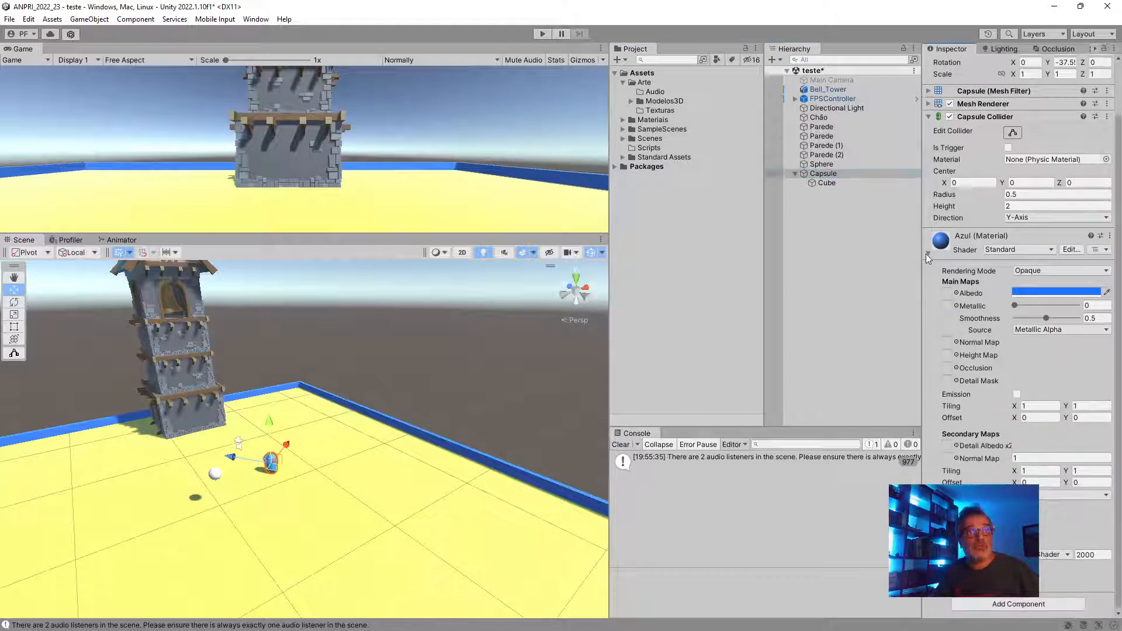
pyautogui.click(928, 301)
pyautogui.click(1036, 325)
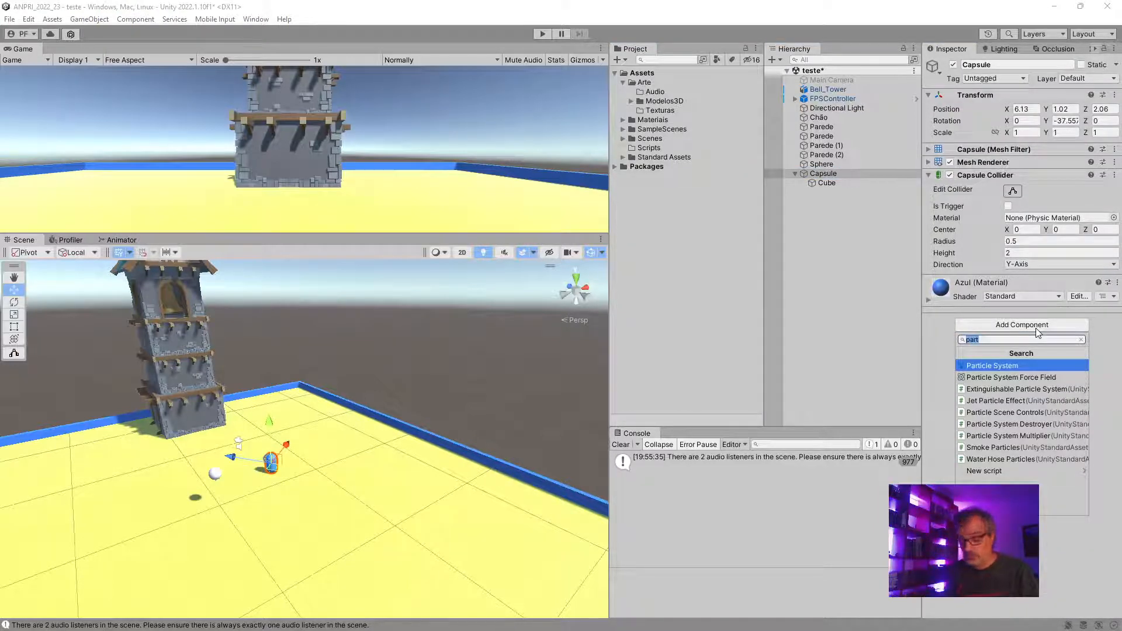
pyautogui.write('Te')
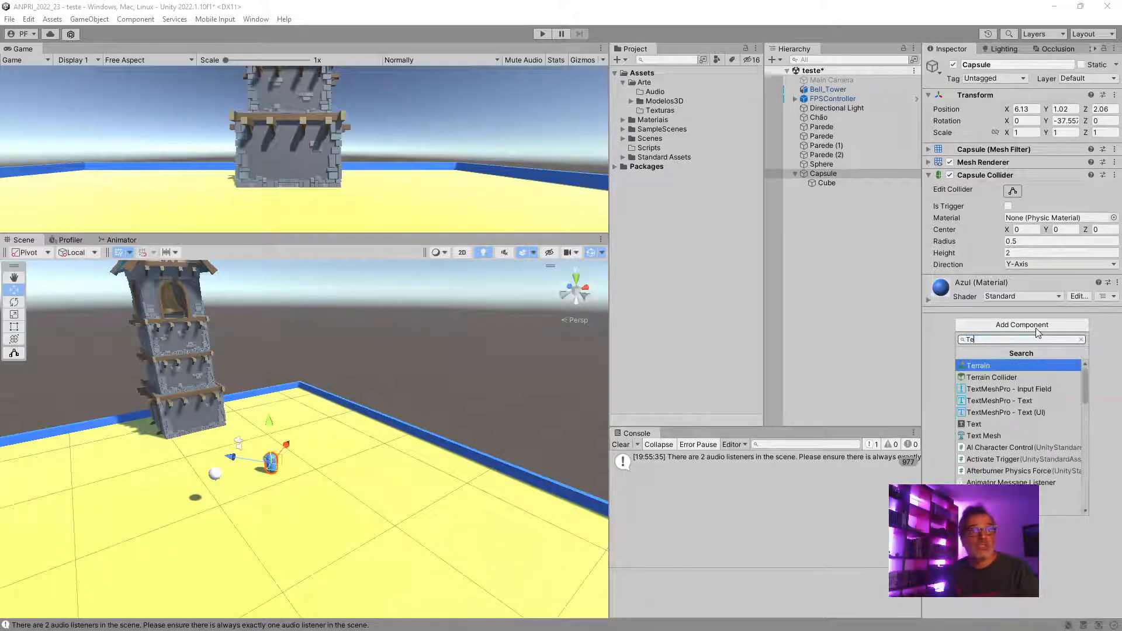
pyautogui.write('ste')
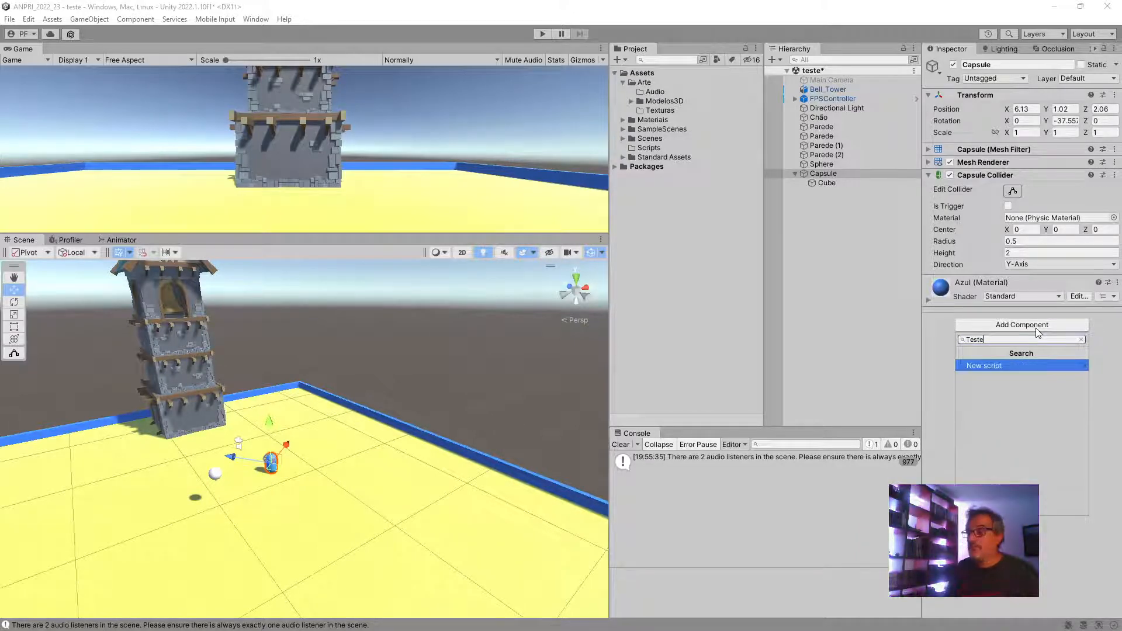
pyautogui.click(981, 367)
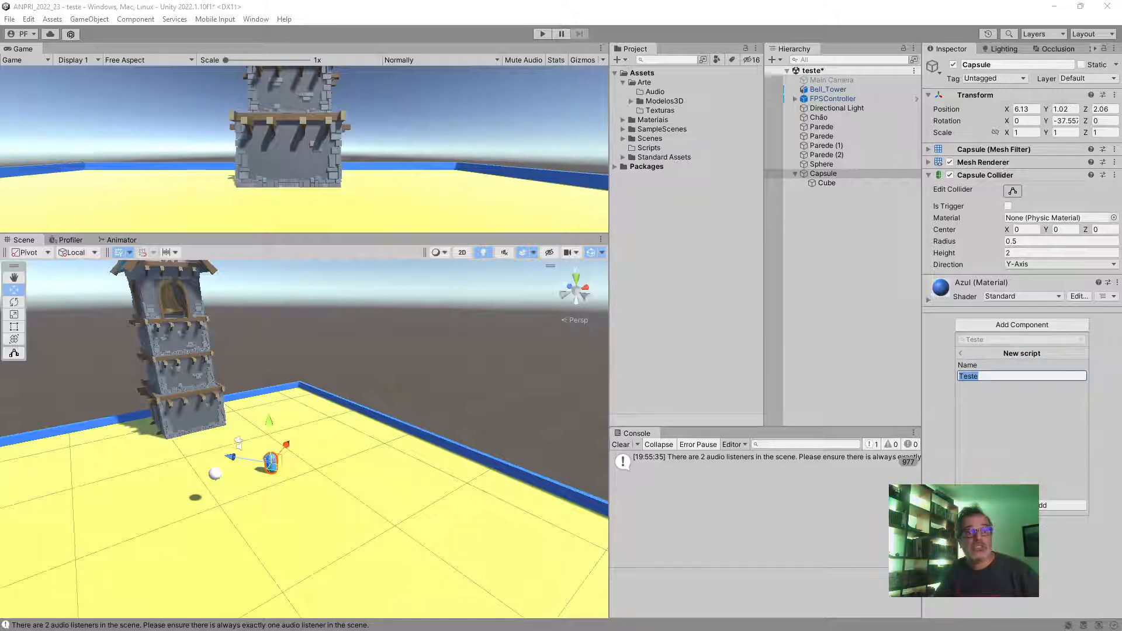
pyautogui.press('Return')
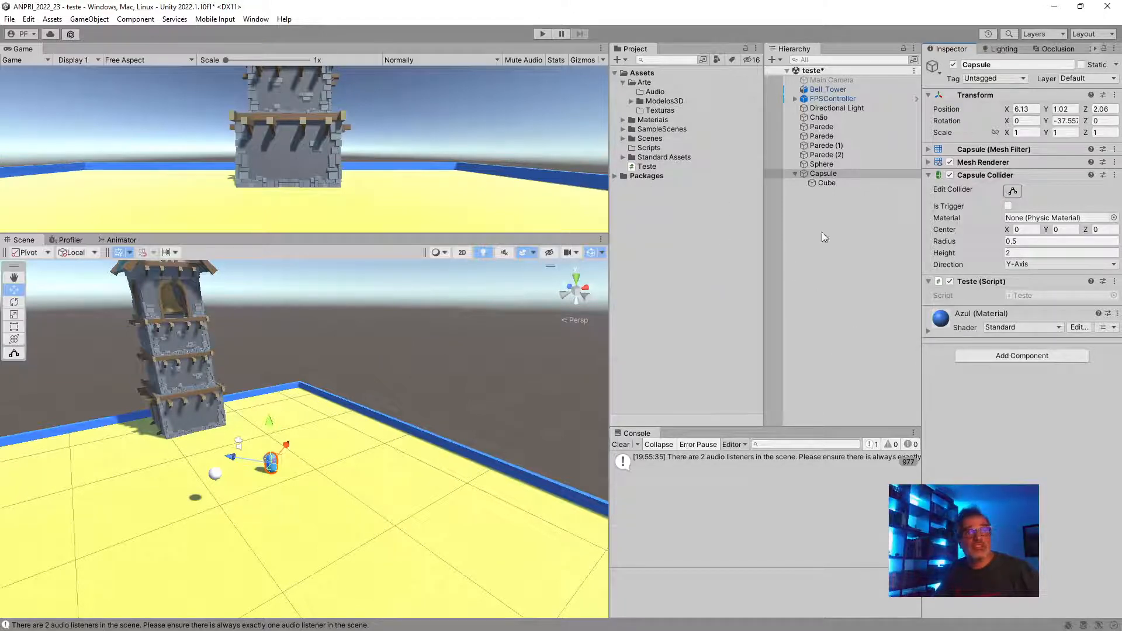
# Move the Teste script from the Assets root into the Scripts folder
pyautogui.click(648, 166)
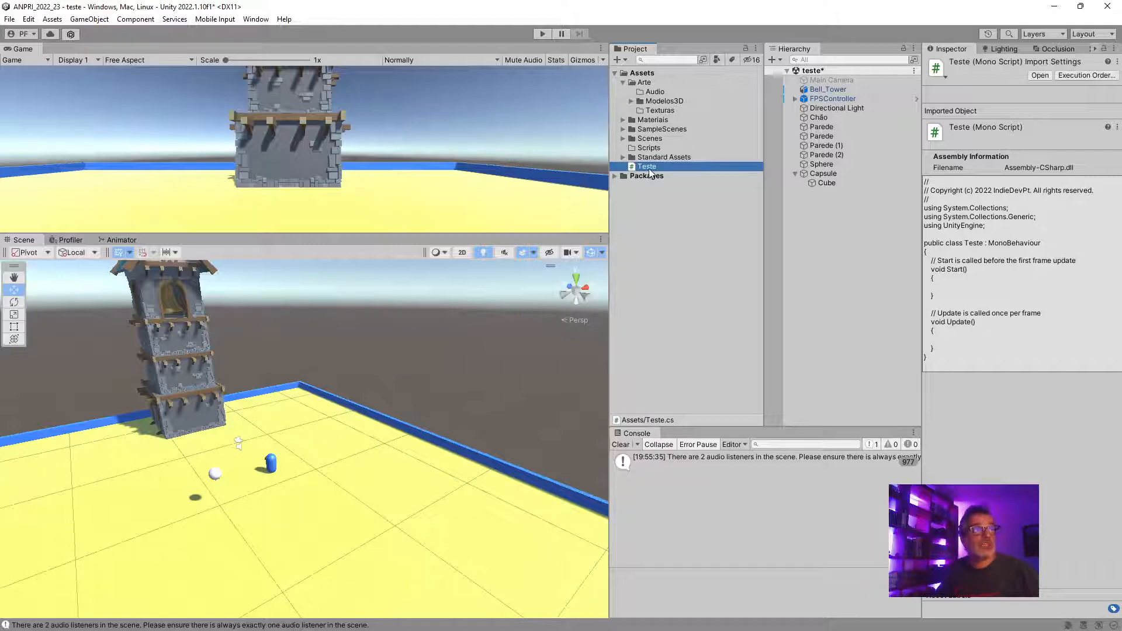
pyautogui.moveTo(654, 146); pyautogui.dragTo(649, 147)
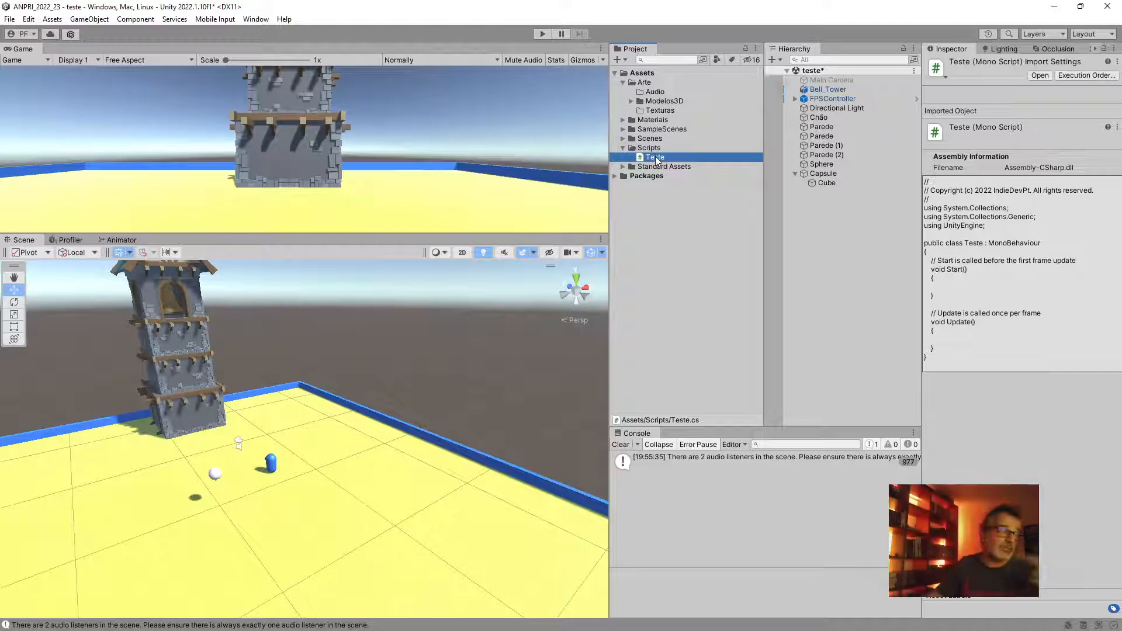
pyautogui.click(814, 176)
pyautogui.click(650, 149)
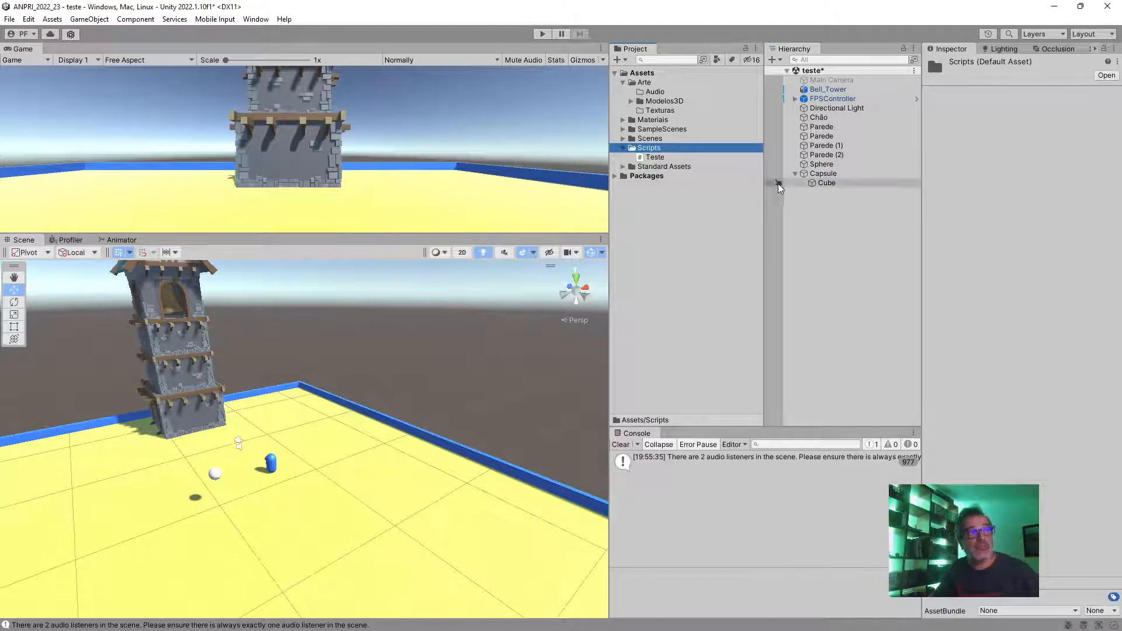
# Remove the Teste script component from the Capsule and attach the script again from the Scripts folder
pyautogui.click(816, 175)
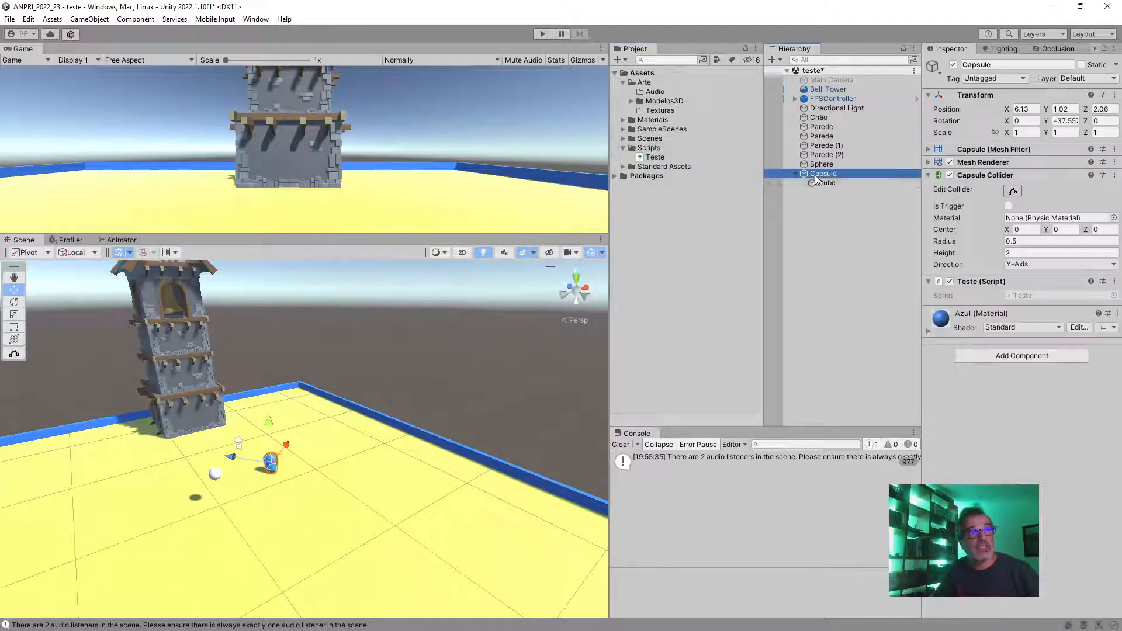
pyautogui.click(1114, 281)
pyautogui.click(1062, 338)
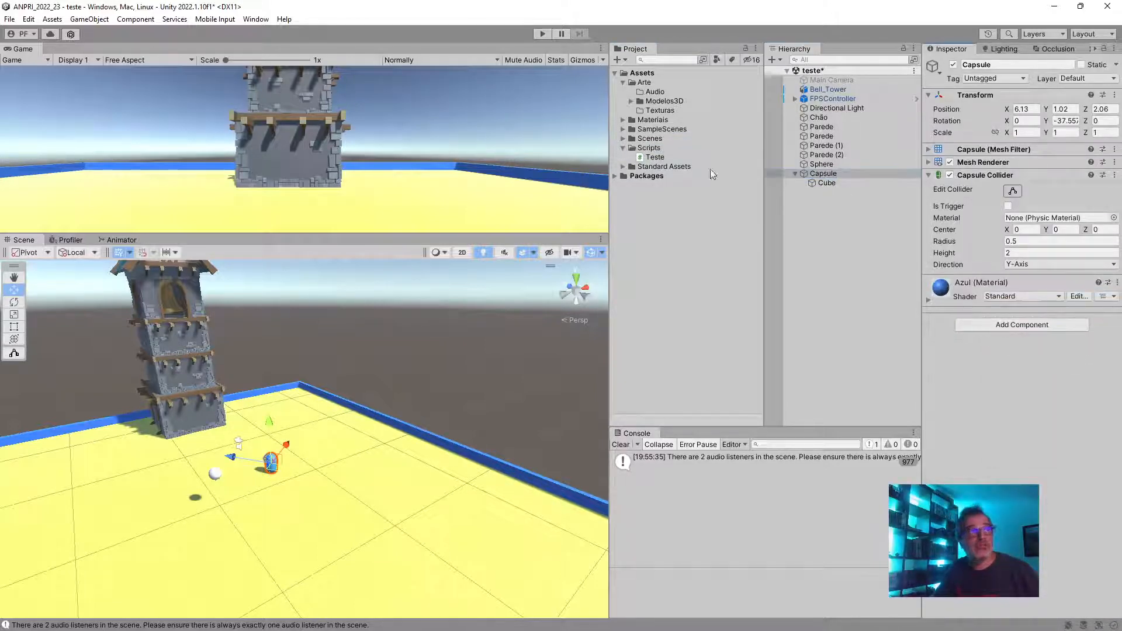
pyautogui.moveTo(657, 159); pyautogui.dragTo(1018, 317)
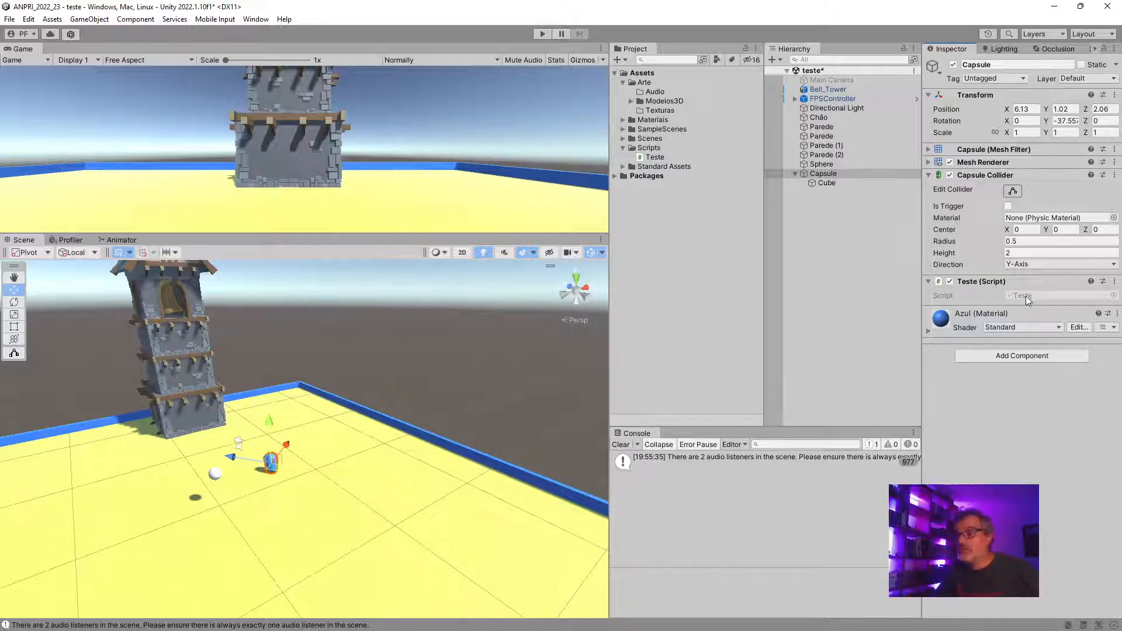
# Open the Teste script in the code editor from the Capsule's Teste component
pyautogui.click(641, 157)
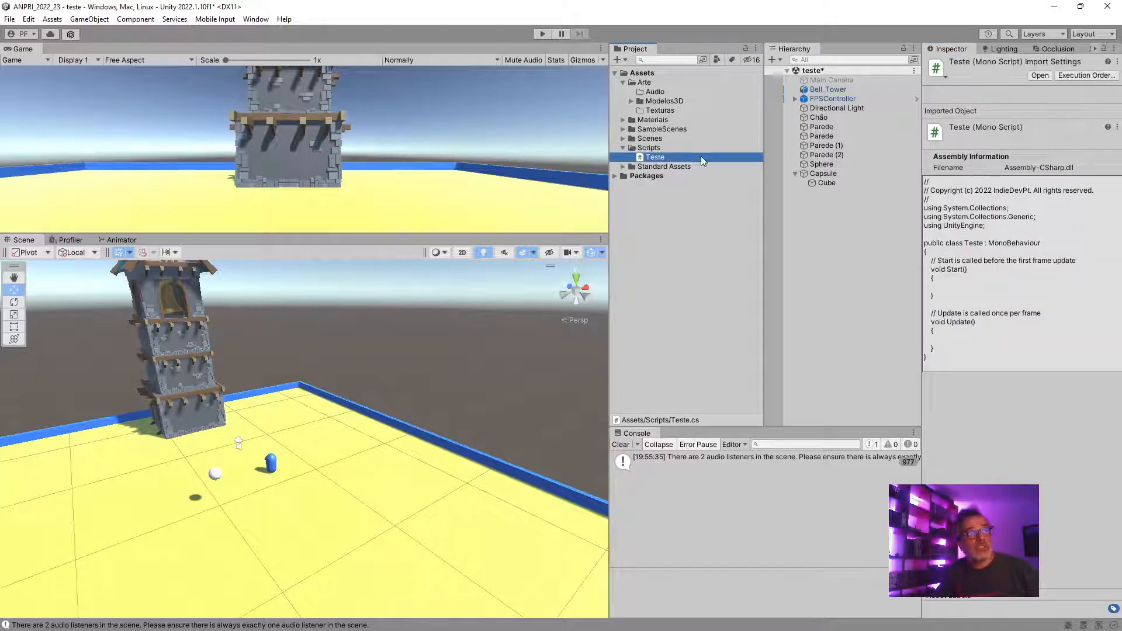
pyautogui.click(812, 174)
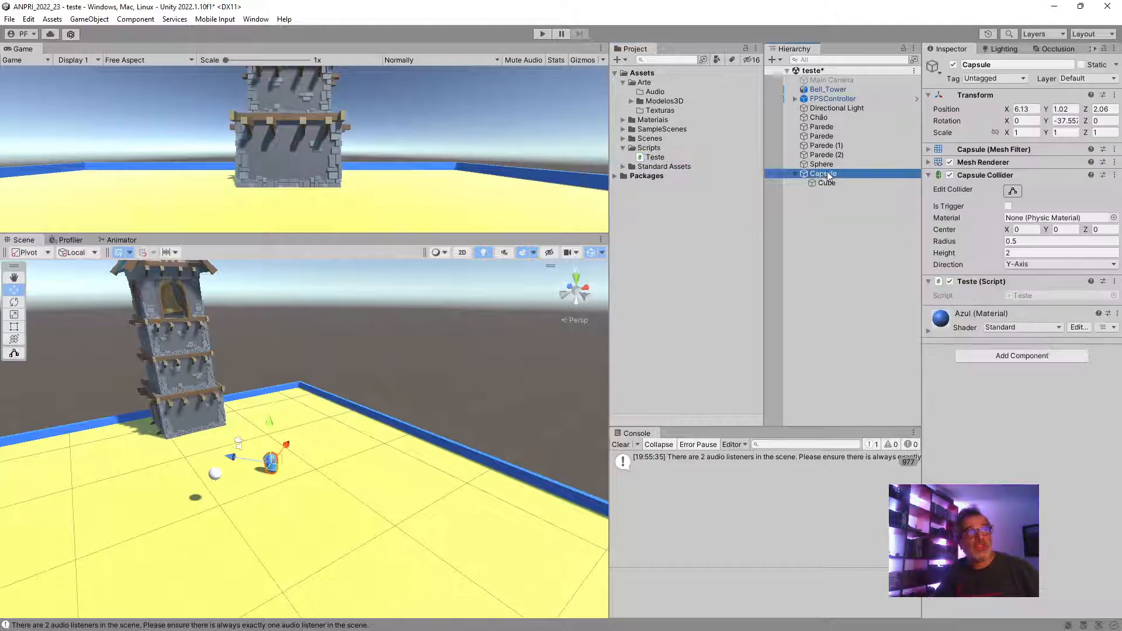
pyautogui.doubleClick(1024, 297)
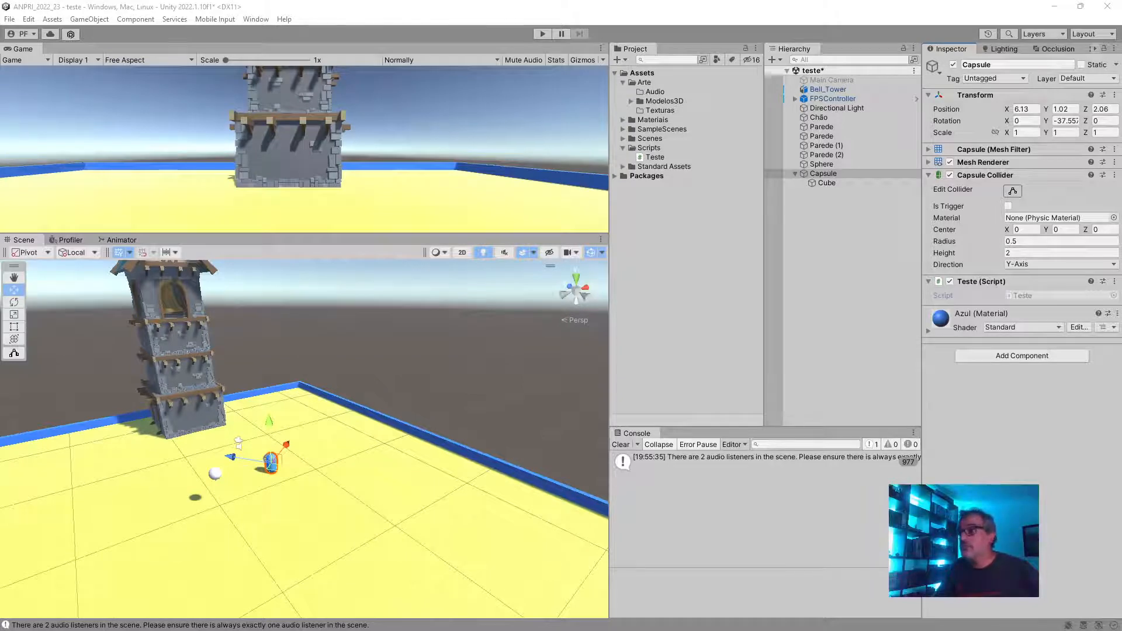
# Open the External Tools preferences and review the editors available as External Script Editor
pyautogui.click(29, 19)
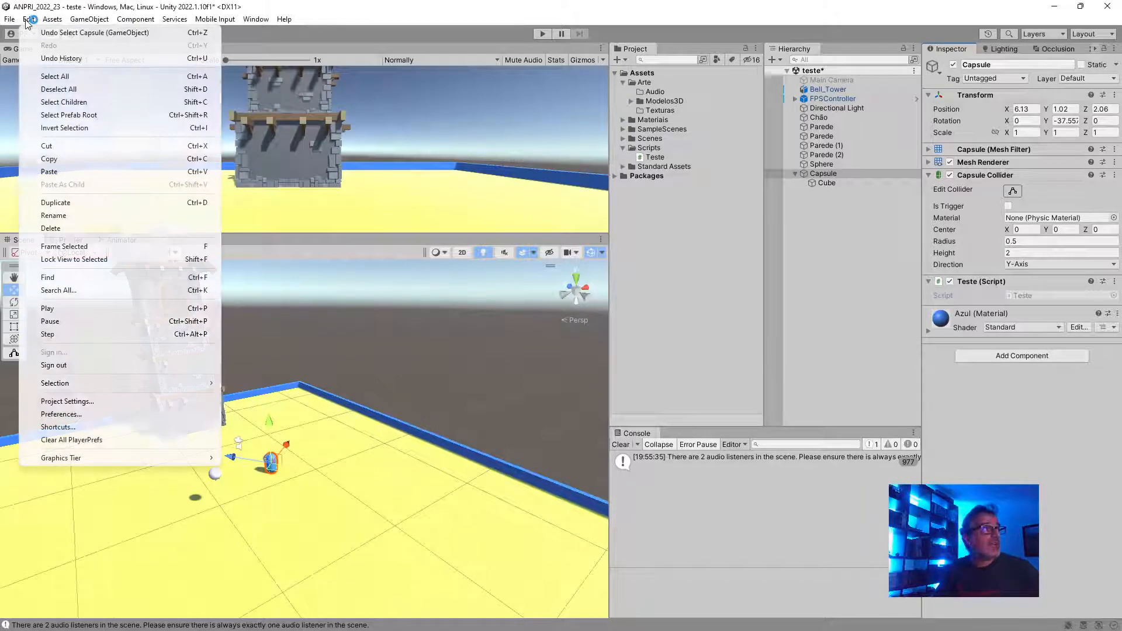
pyautogui.click(87, 414)
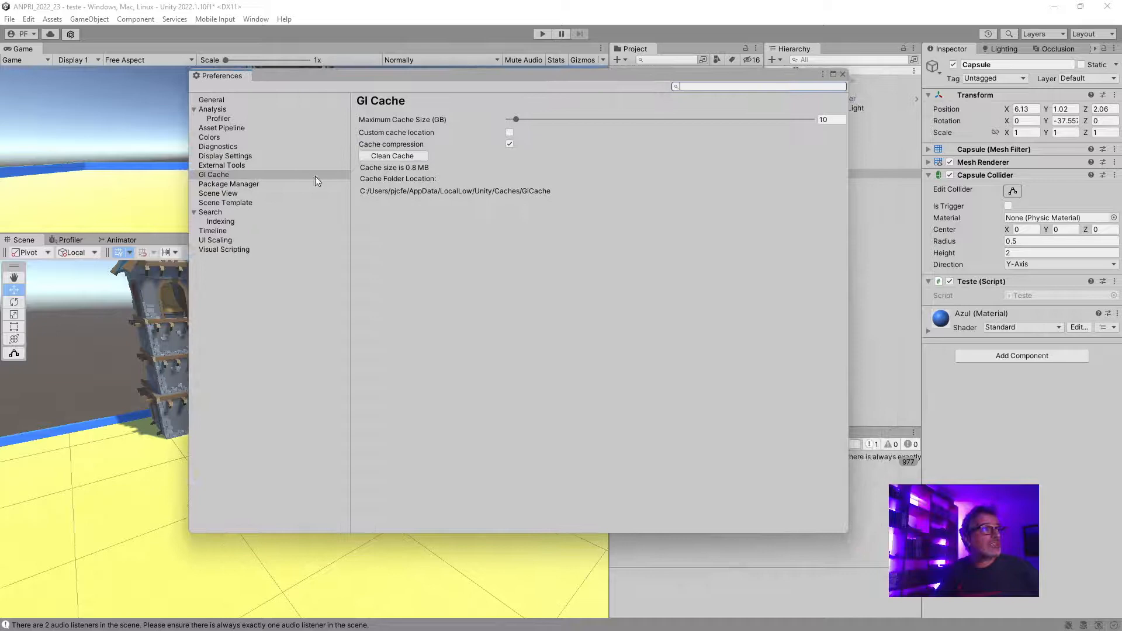
pyautogui.click(230, 165)
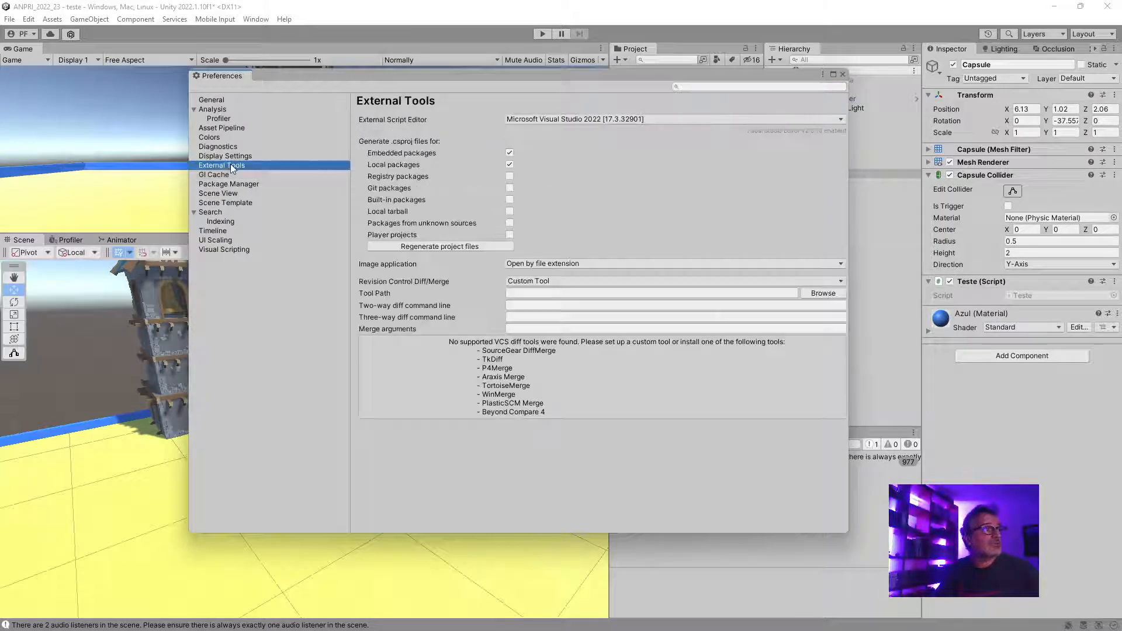
pyautogui.click(764, 118)
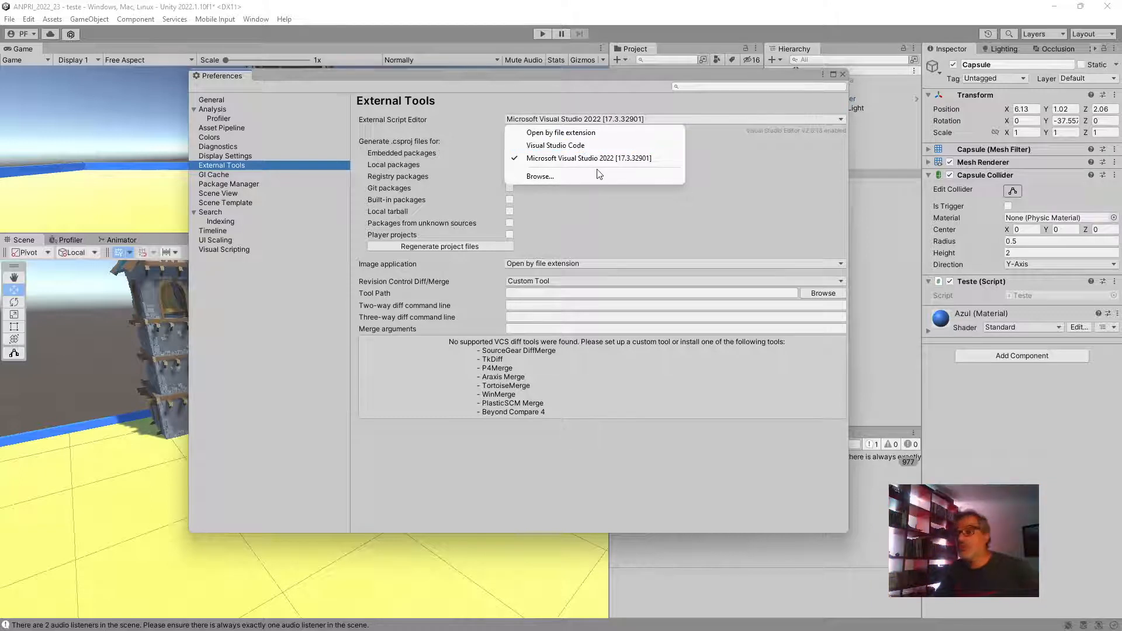
pyautogui.press('Escape')
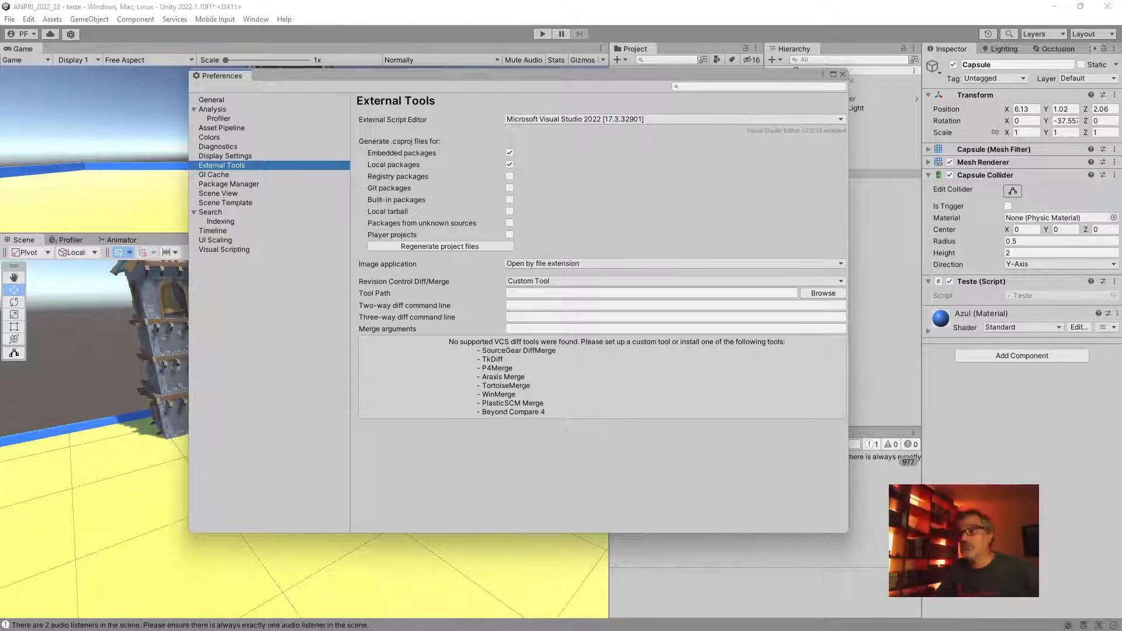
pyautogui.click(654, 117)
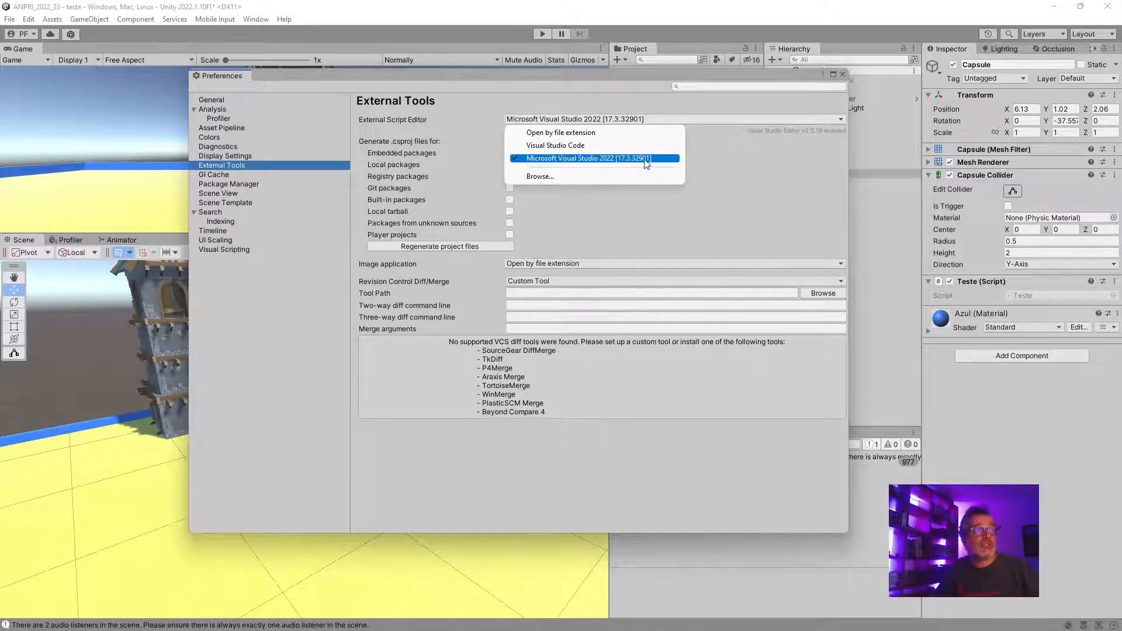
pyautogui.click(794, 173)
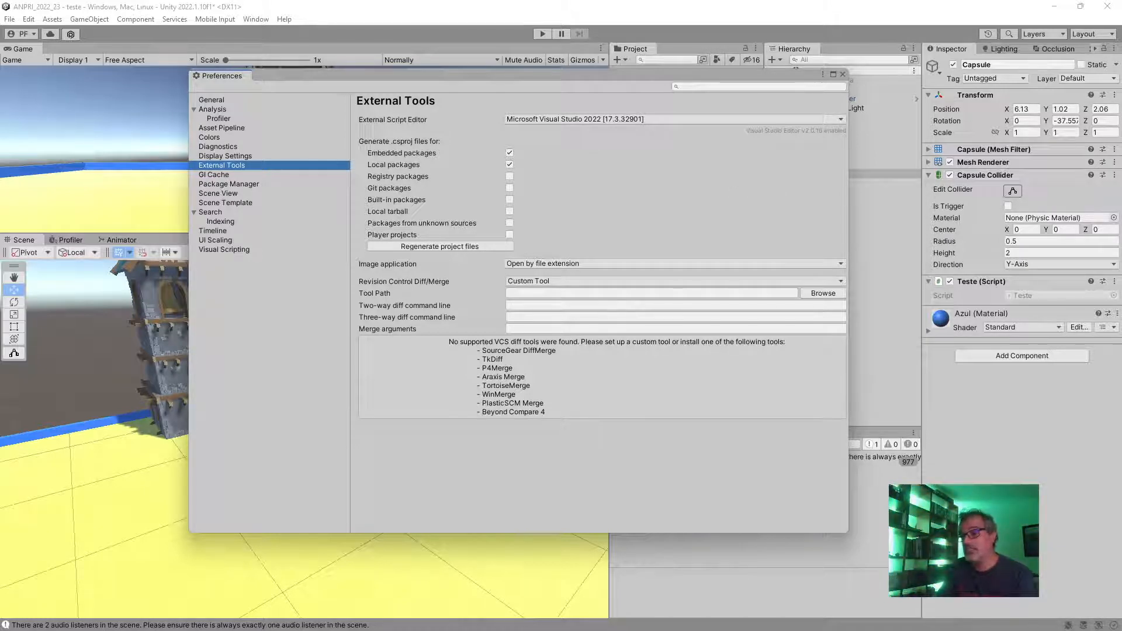
# Switch to Visual Studio, bring its window fully into view, and enlarge the Teste.cs code to 161 %
pyautogui.moveTo(1121, 54); pyautogui.dragTo(770, 55)
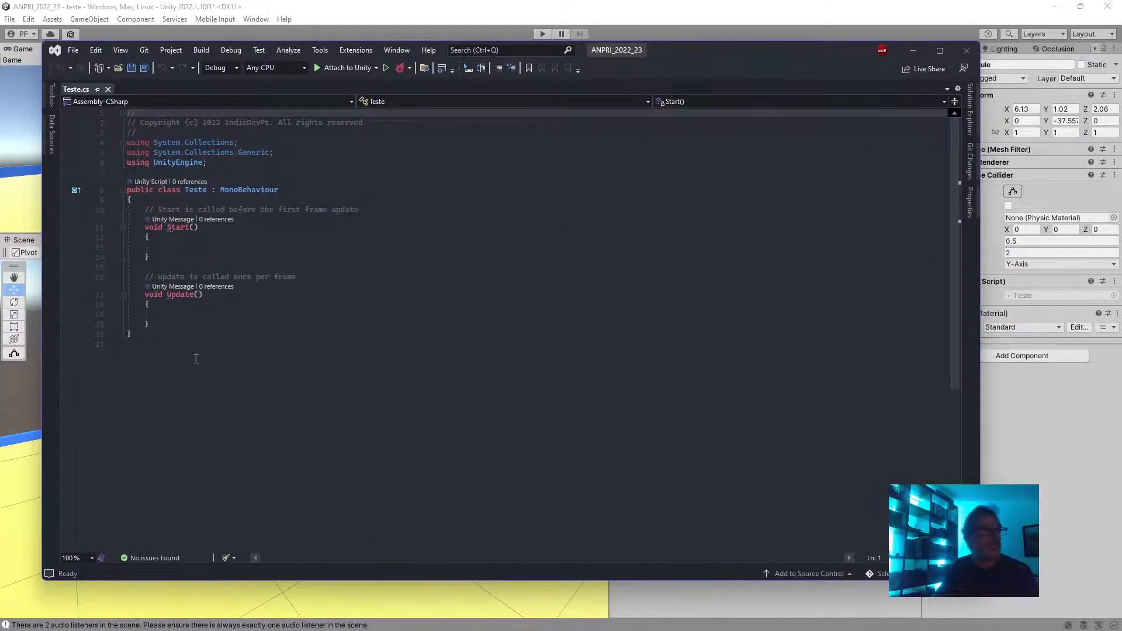
pyautogui.click(316, 312)
pyautogui.keyDown('ctrl'); pyautogui.scroll(5, 316, 312); pyautogui.keyUp('ctrl')
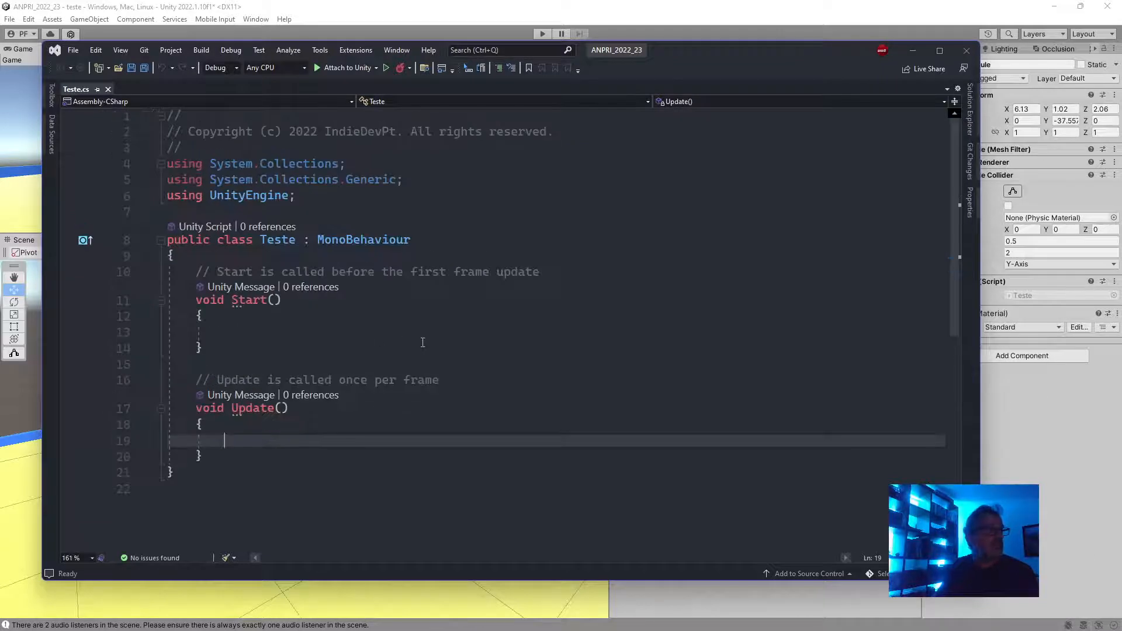
# Try code completion by entering transform.pos in the Start method, and close Visual Studio without saving
pyautogui.click(330, 328)
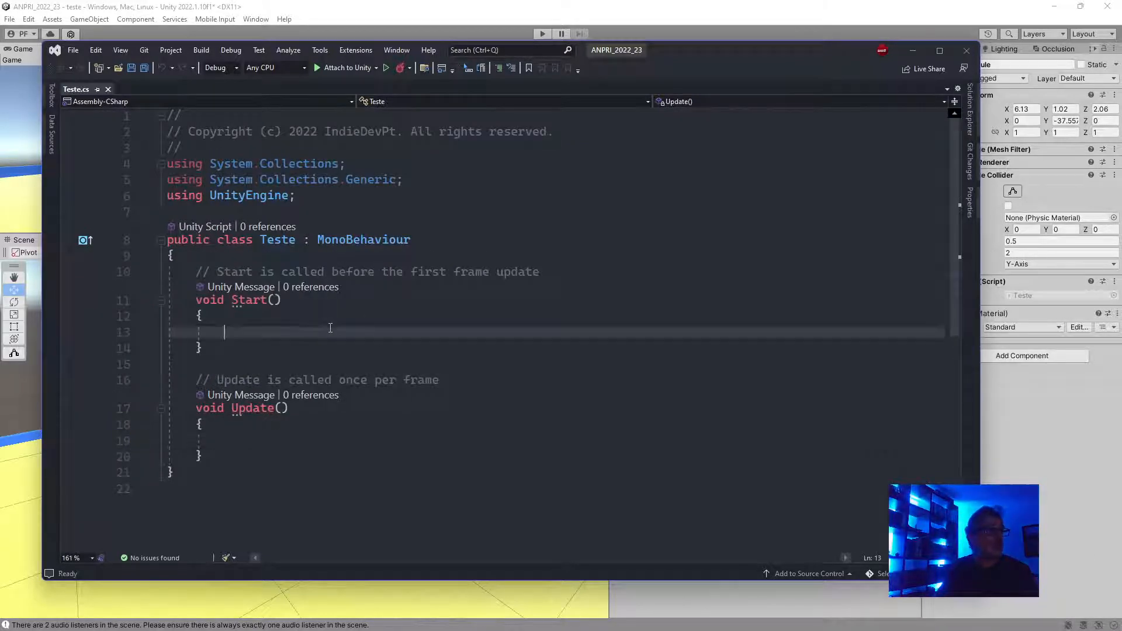
pyautogui.write('transfor')
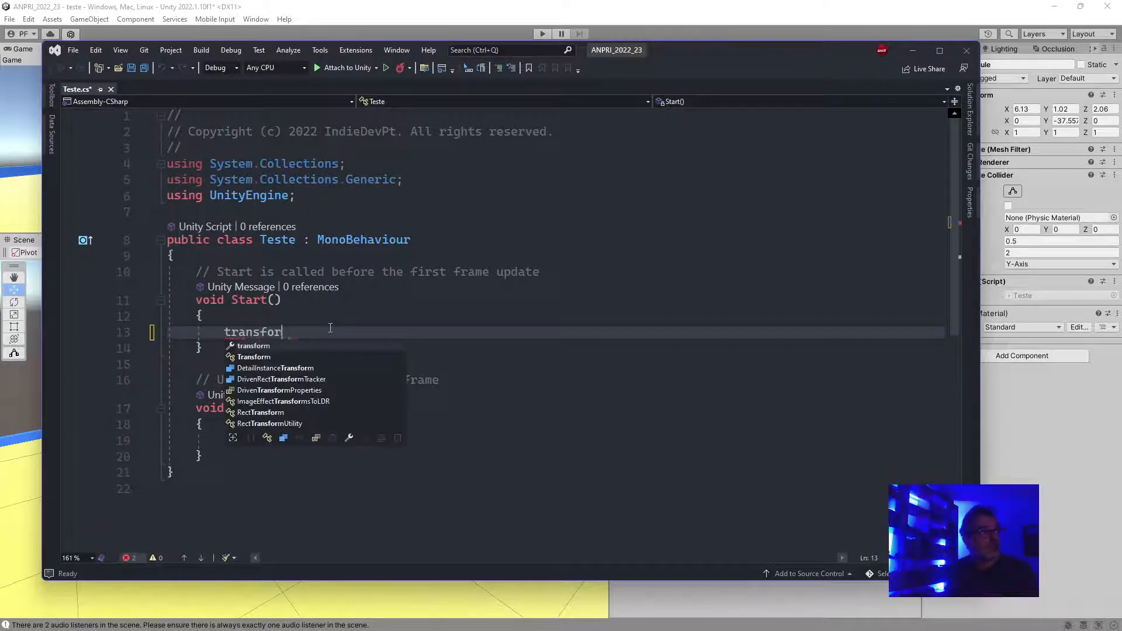
pyautogui.write('m.pos')
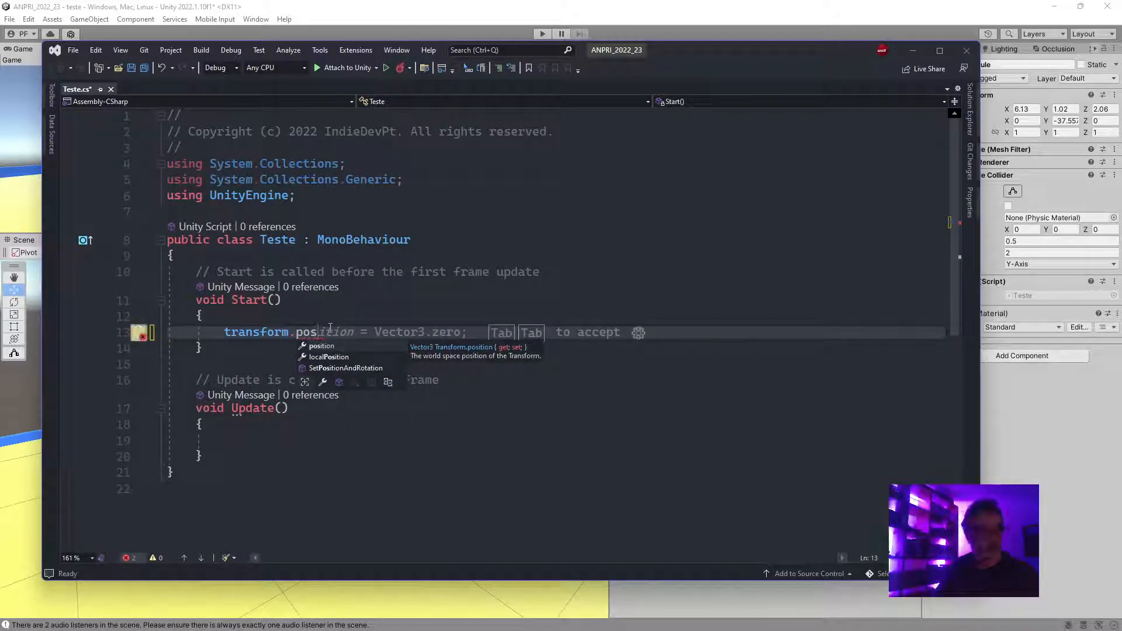
pyautogui.click(967, 51)
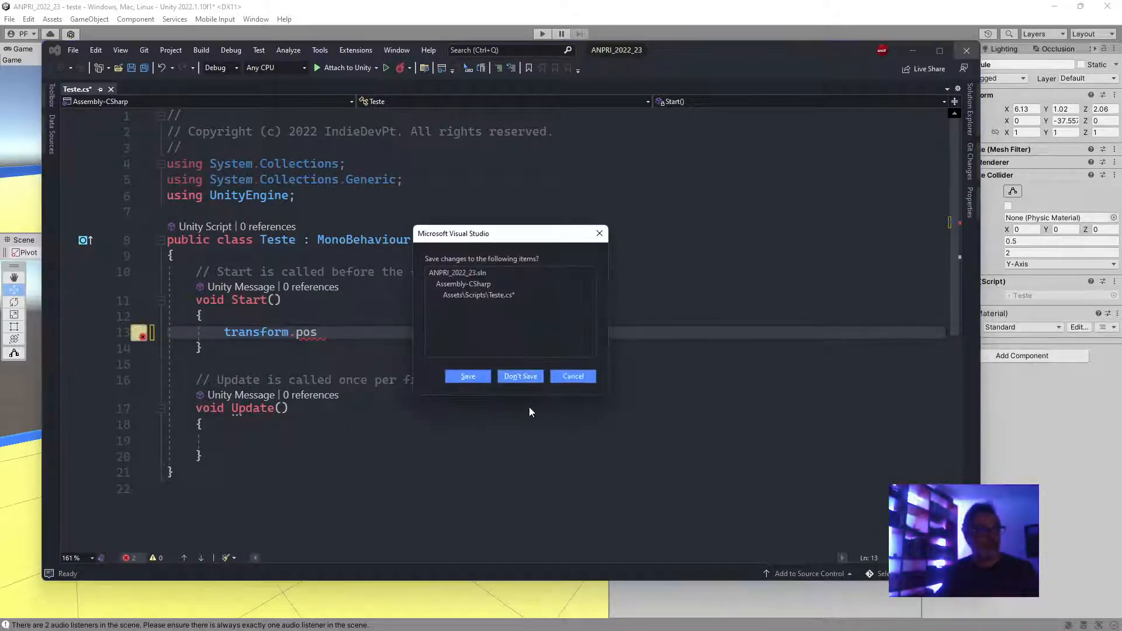
pyautogui.click(511, 375)
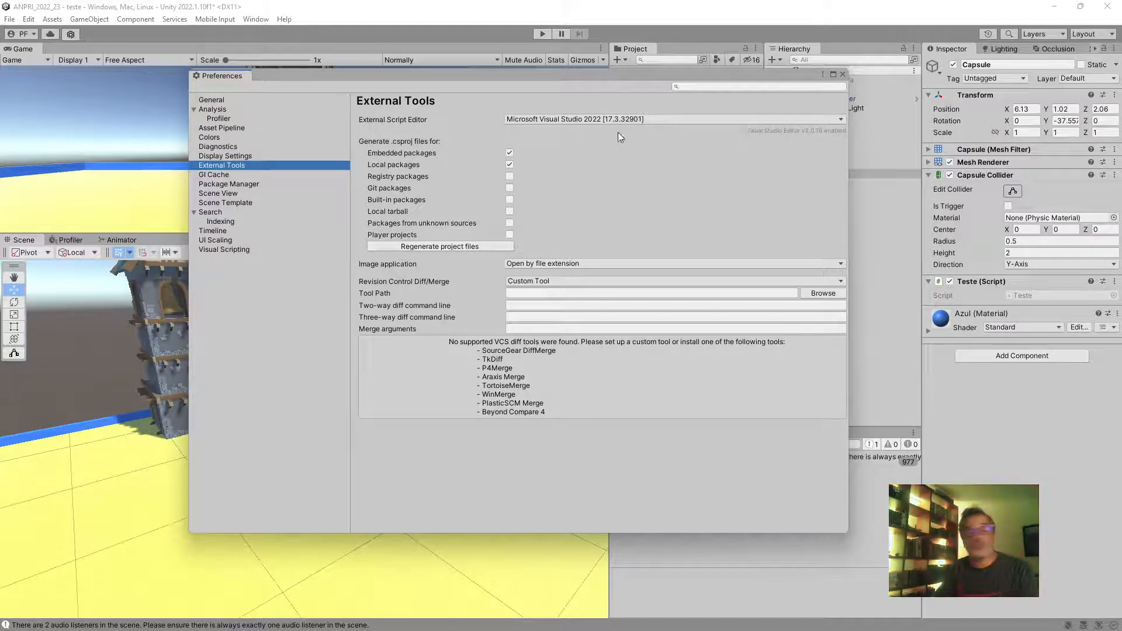
# Regenerate the project files from the External Tools preferences and close the Preferences window
pyautogui.click(443, 248)
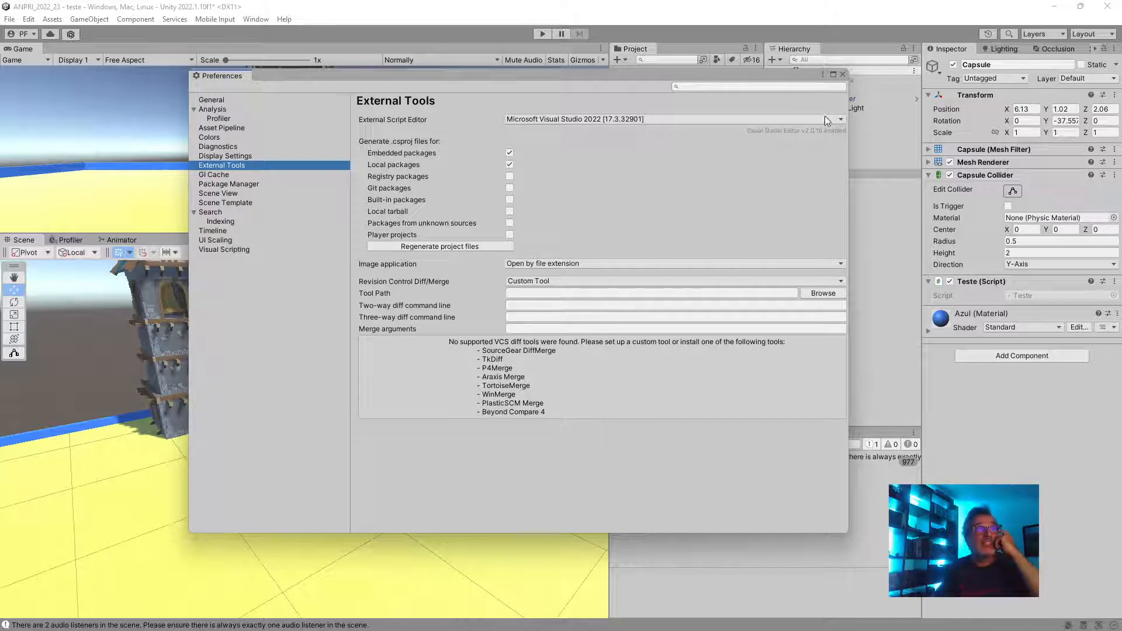
pyautogui.click(843, 74)
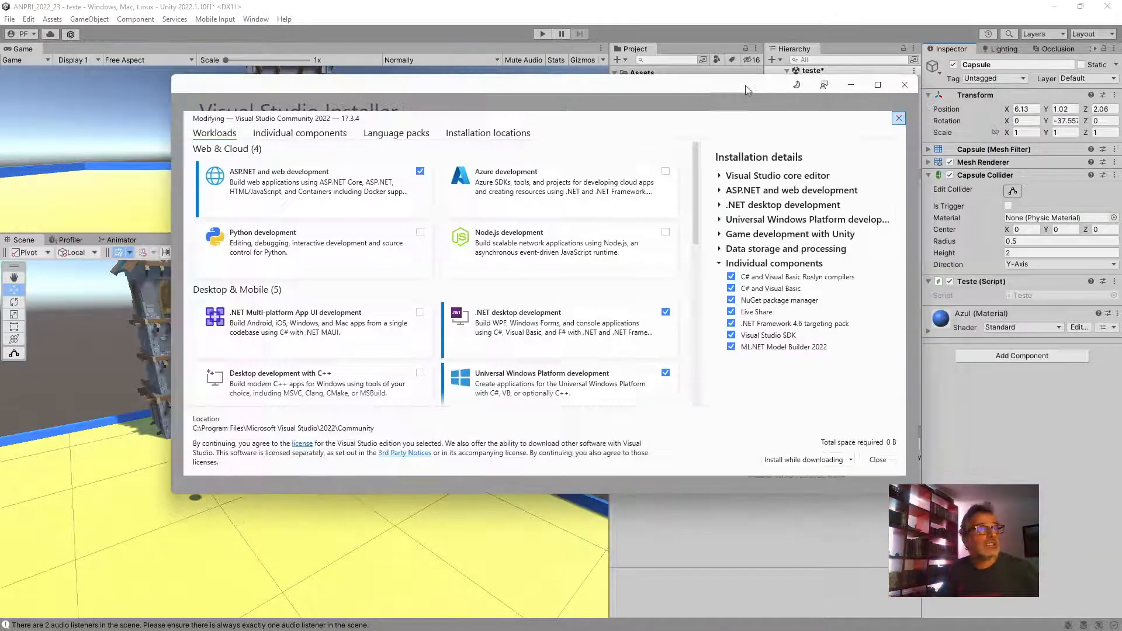
# Review the Visual Studio Community 2022 workloads in the Visual Studio Installer, including Game development with Unity, and move the installer out of view
pyautogui.scroll(-5, 405, 268)
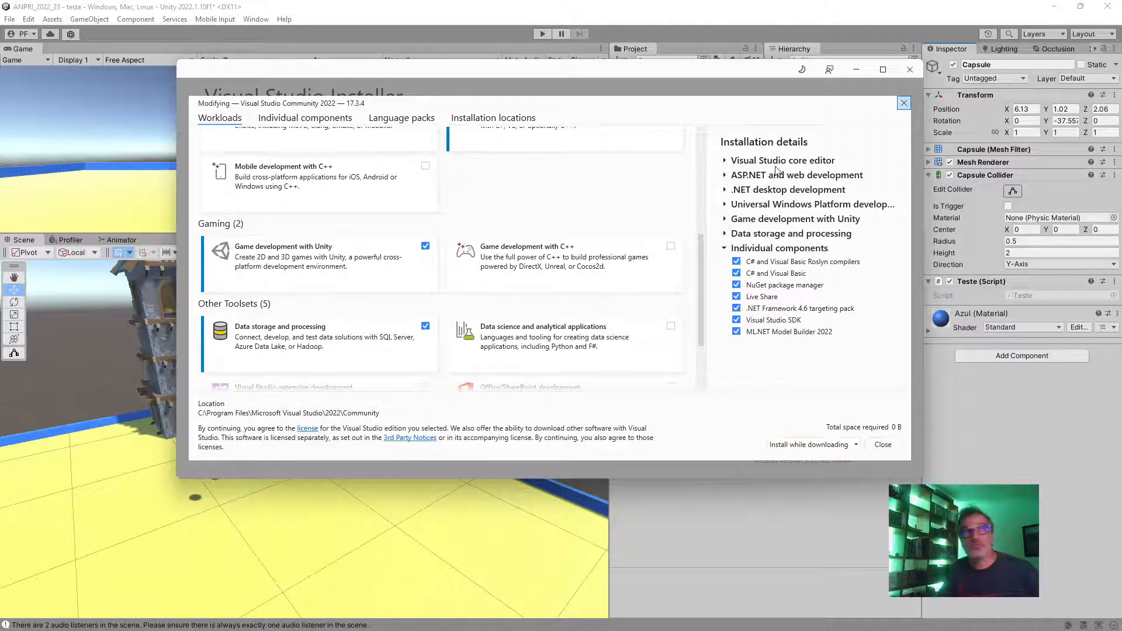
pyautogui.click(903, 103)
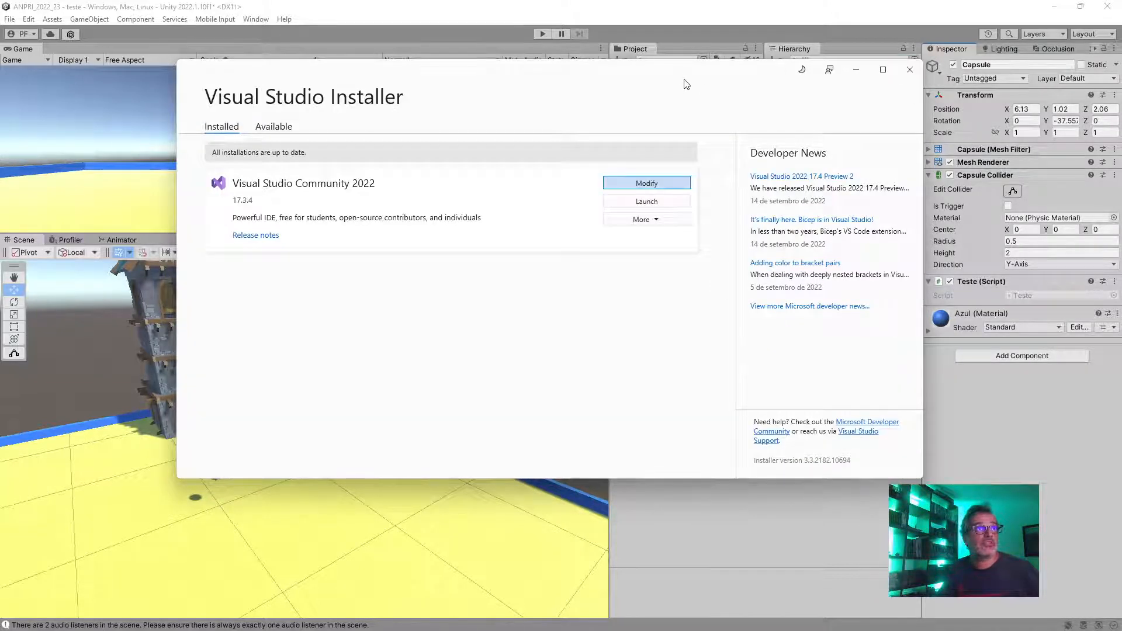
pyautogui.moveTo(683, 82); pyautogui.dragTo(1121, 85)
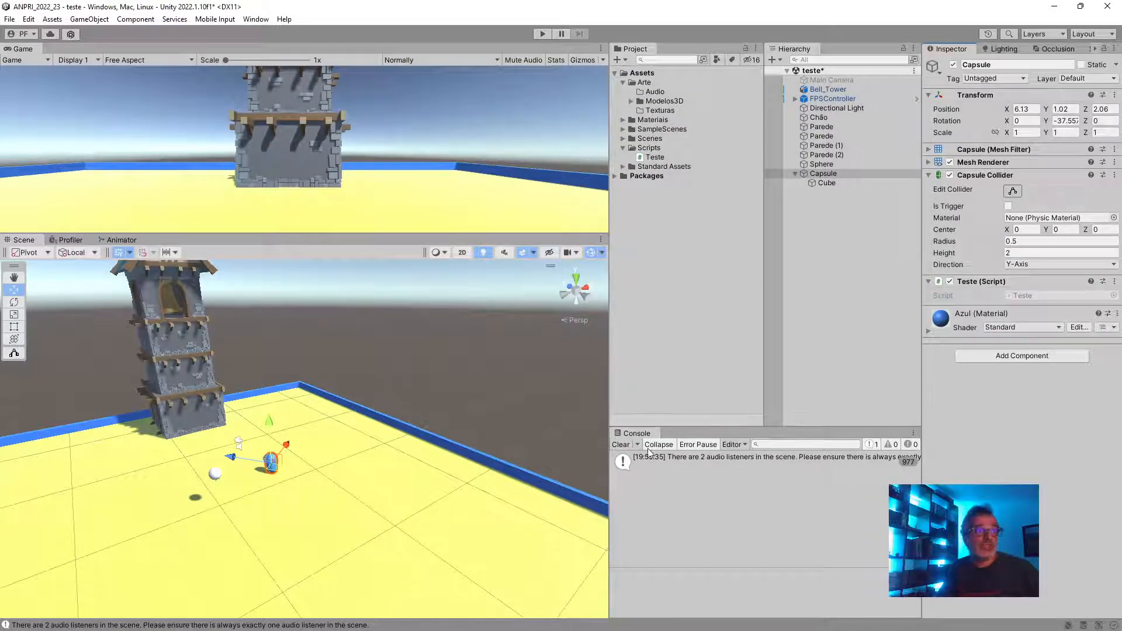
# Clear the Unity Console and open the Teste script from the Scripts folder in Visual Studio
pyautogui.click(621, 444)
pyautogui.click(659, 158)
pyautogui.doubleClick(659, 159)
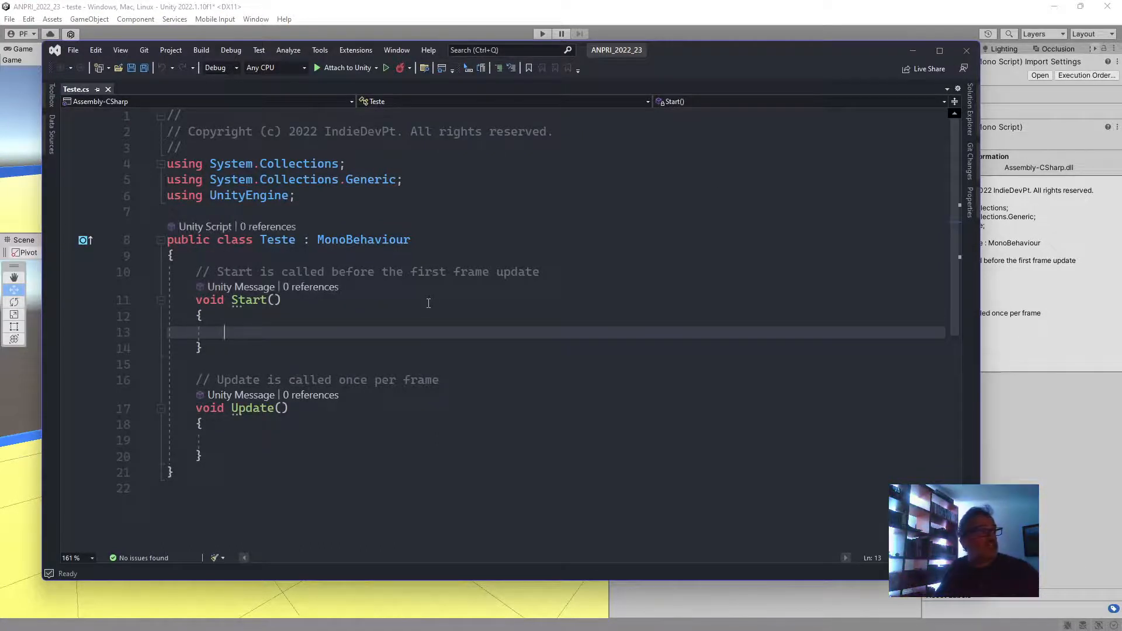
# Delete the three-line copyright comment at the beginning of Teste.cs
pyautogui.moveTo(182, 148); pyautogui.dragTo(166, 117)
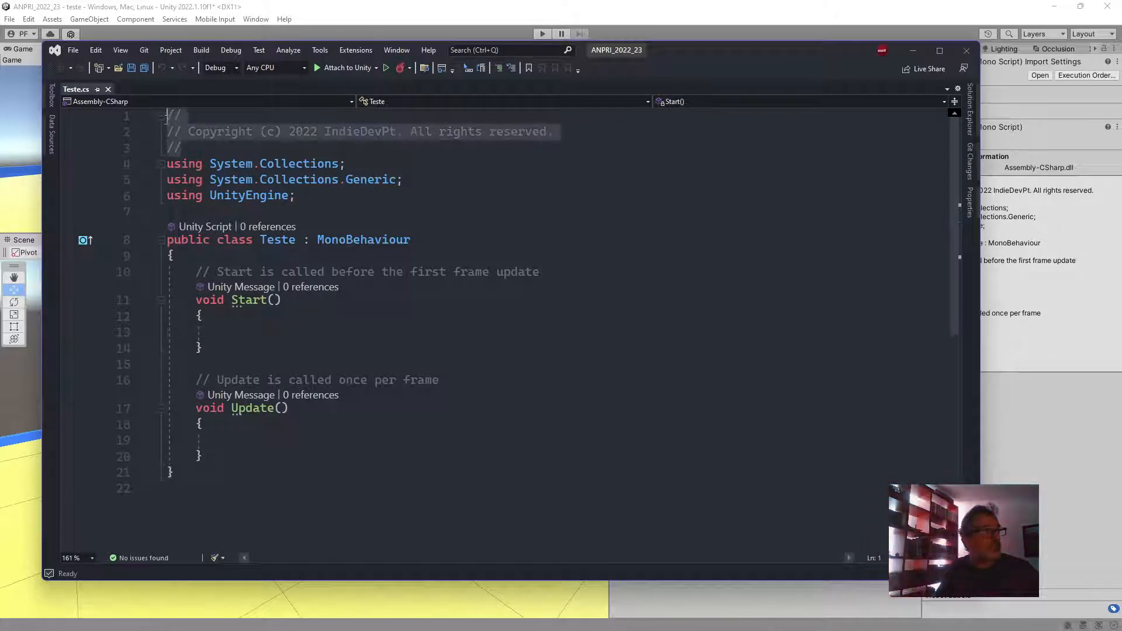
pyautogui.press('Delete')
pyautogui.press('Delete')
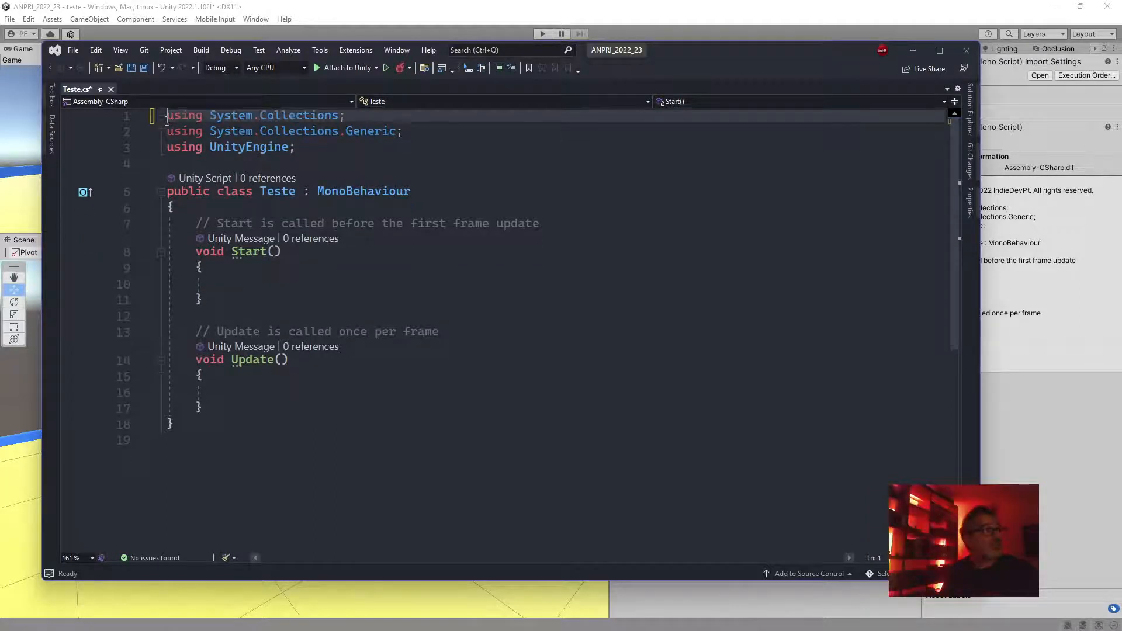
# Examine the using directives, the Teste class name, its MonoBehaviour base class, and the Start and Update methods
pyautogui.click(328, 150)
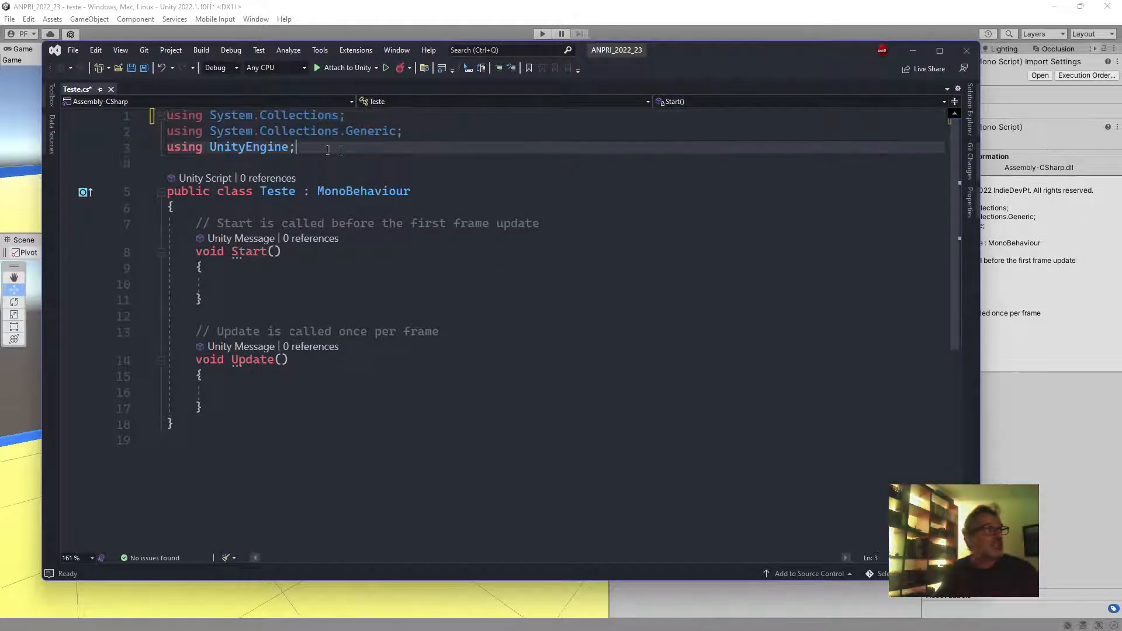
pyautogui.hotkey('ctrl', 'shift', 'Home')
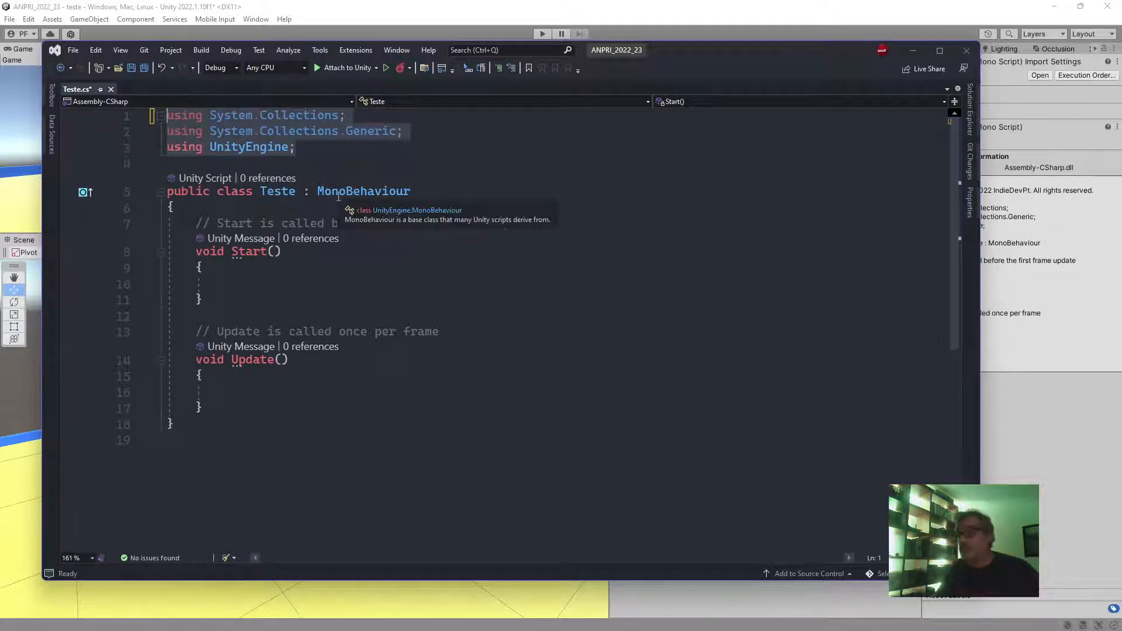
pyautogui.click(301, 151)
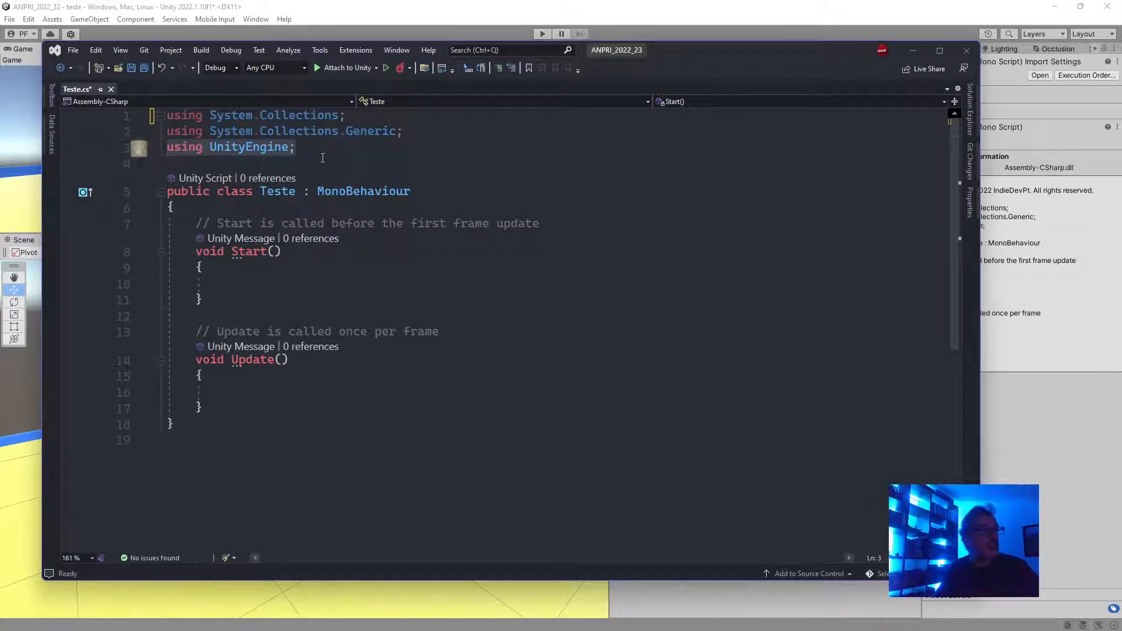
pyautogui.press('Down')
pyautogui.moveTo(426, 196); pyautogui.dragTo(303, 191)
pyautogui.click(286, 189)
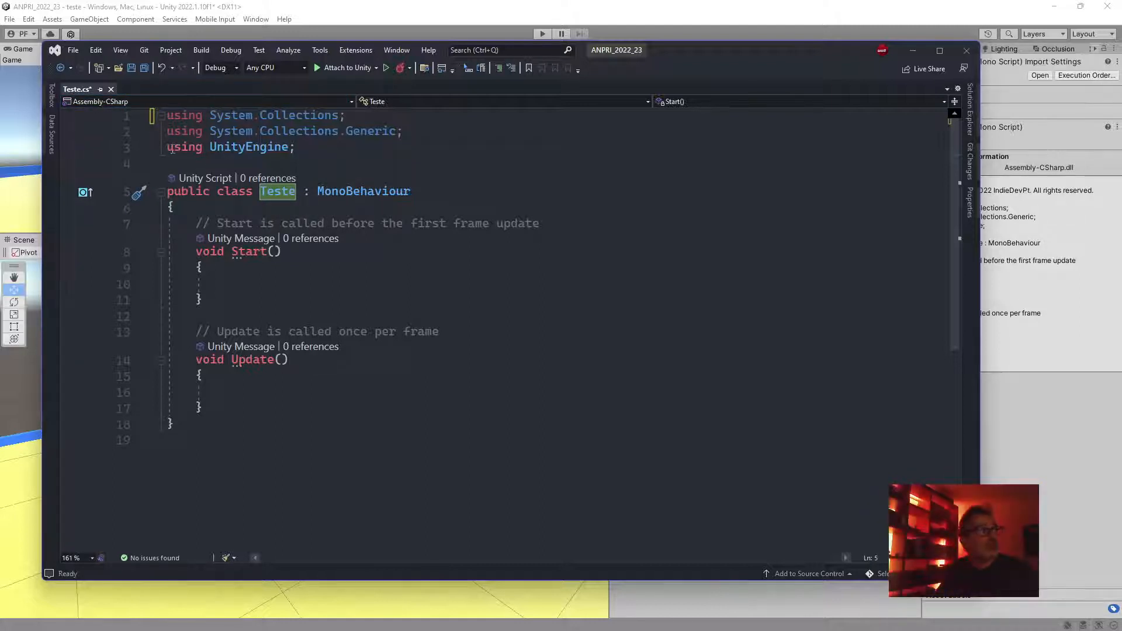
pyautogui.click(381, 197)
pyautogui.doubleClick(380, 197)
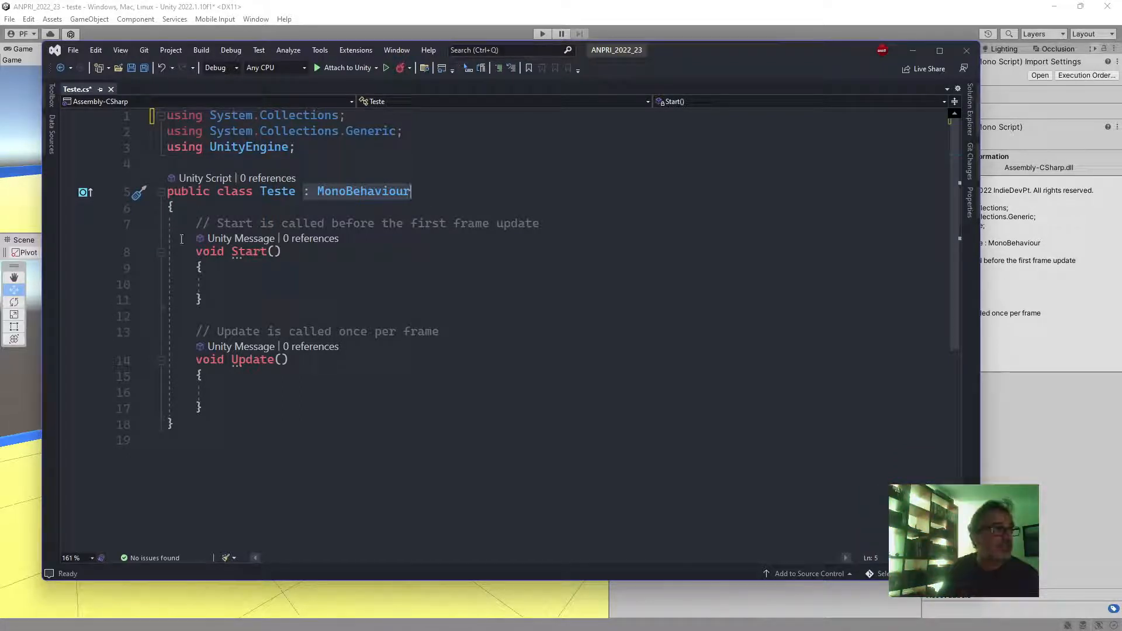
pyautogui.moveTo(193, 223); pyautogui.dragTo(236, 289)
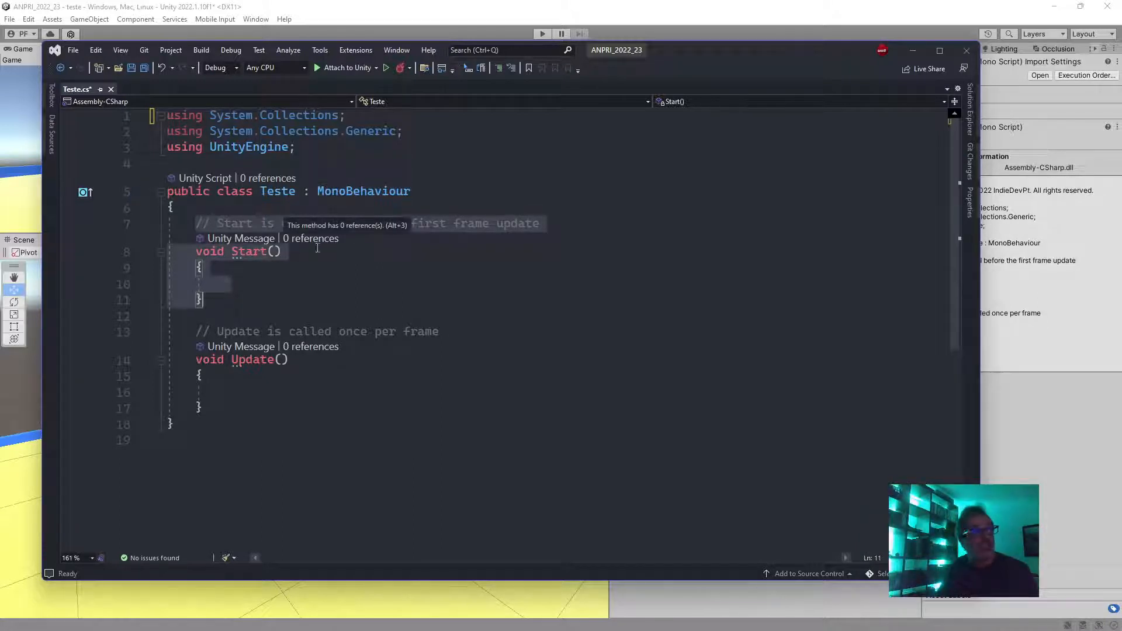
pyautogui.click(430, 193)
pyautogui.doubleClick(386, 194)
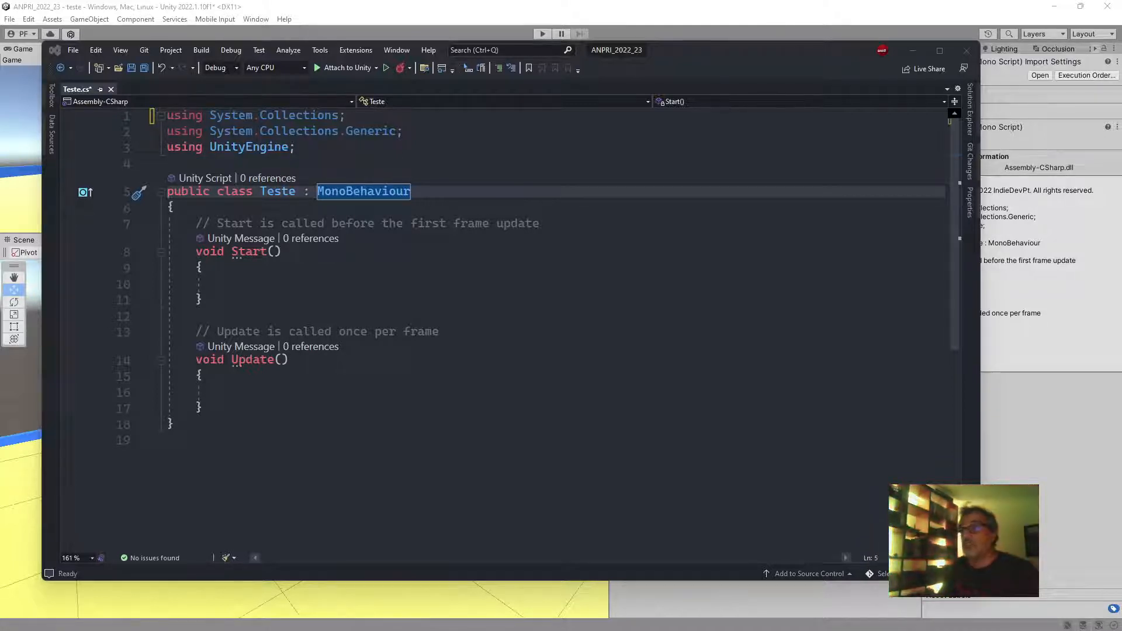
pyautogui.click(238, 305)
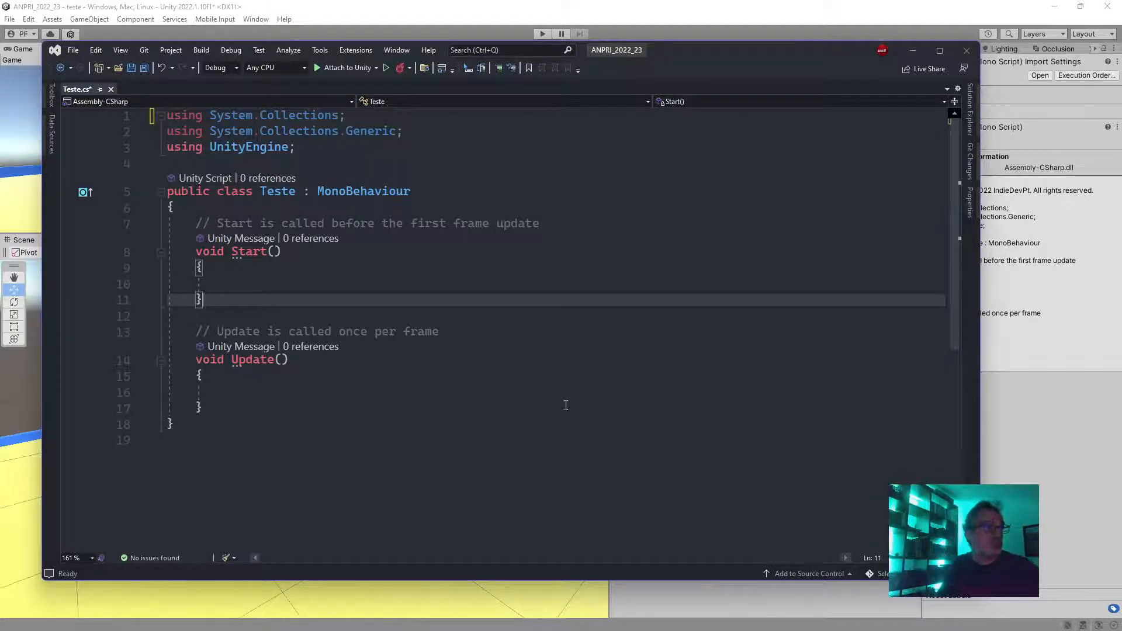
pyautogui.moveTo(226, 408); pyautogui.dragTo(197, 223)
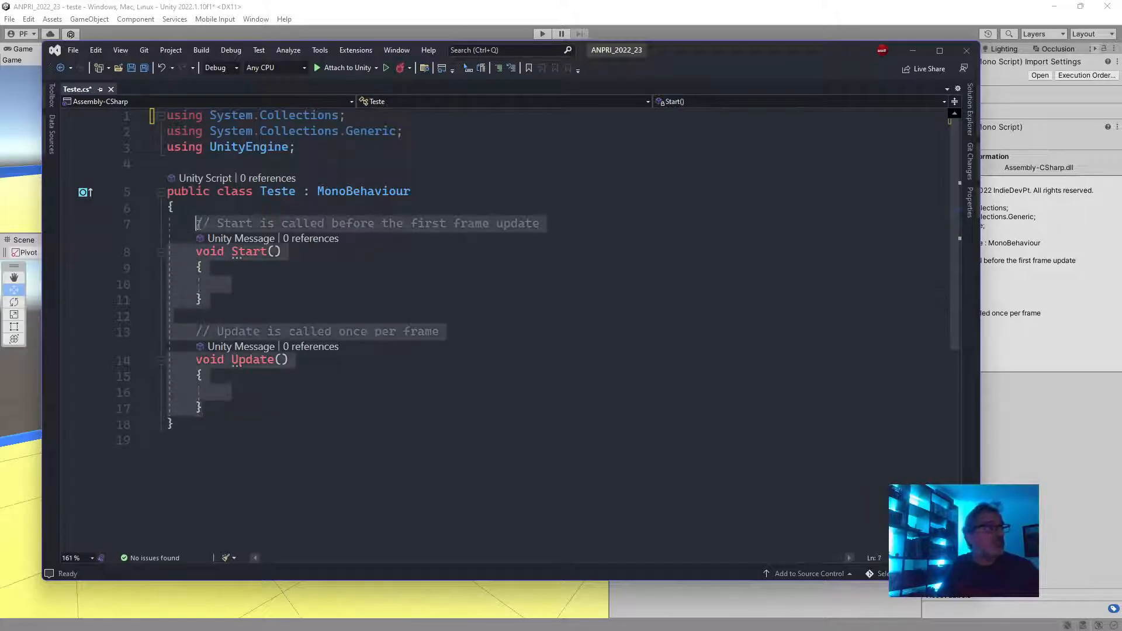
pyautogui.click(252, 401)
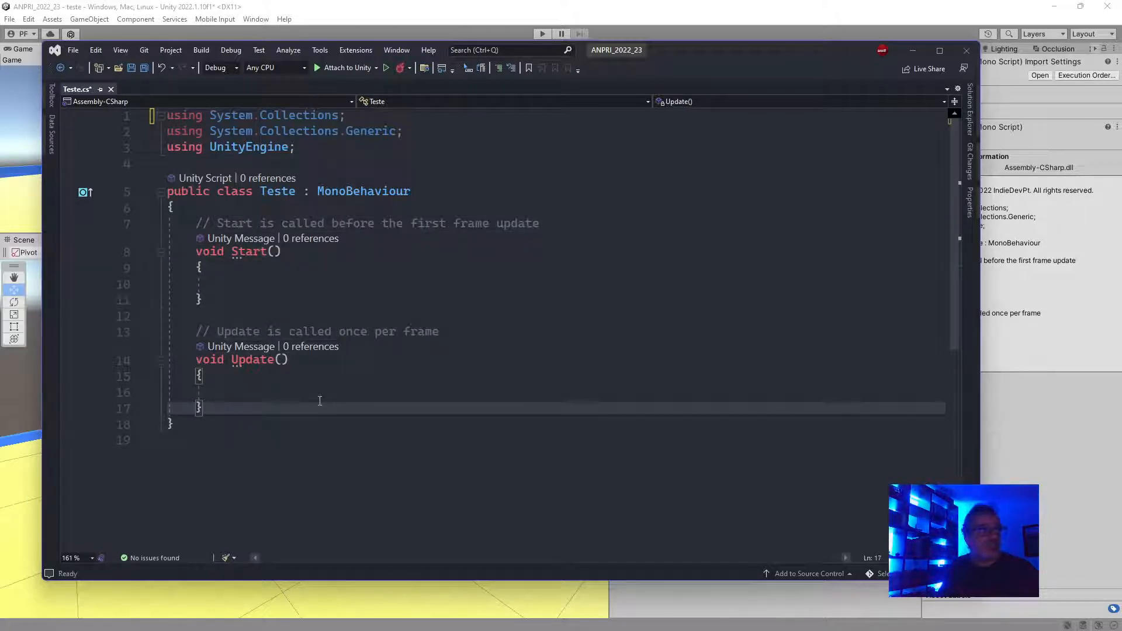
# Declare a public string variable nome initialized with a person's first name above the Start method, followed by a blank line
pyautogui.click(284, 213)
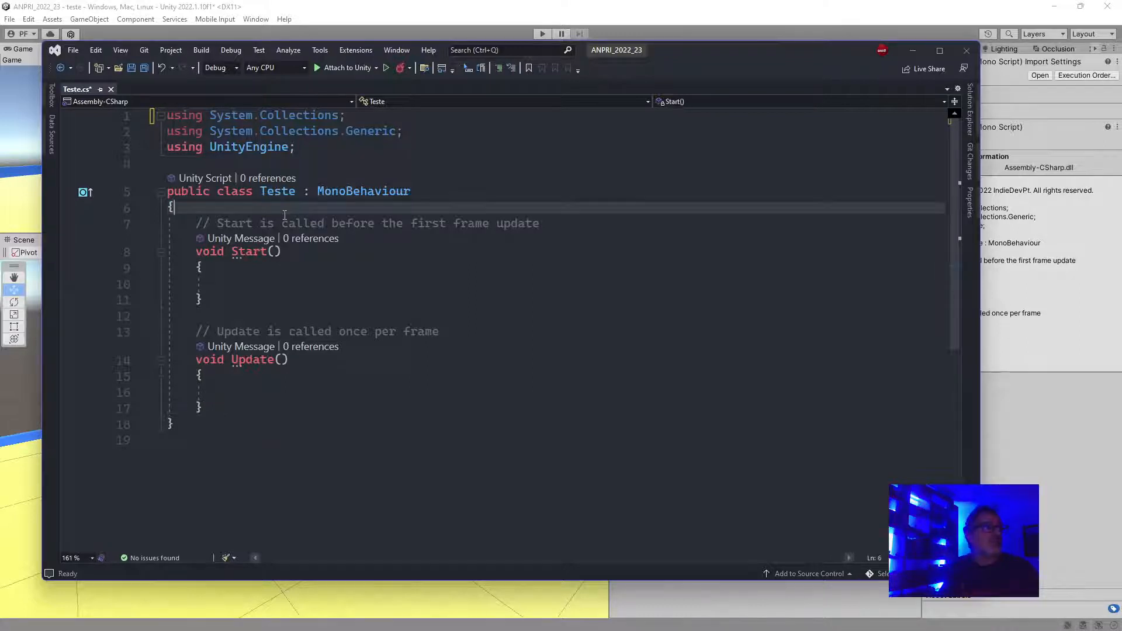
pyautogui.press('Return')
pyautogui.write('p')
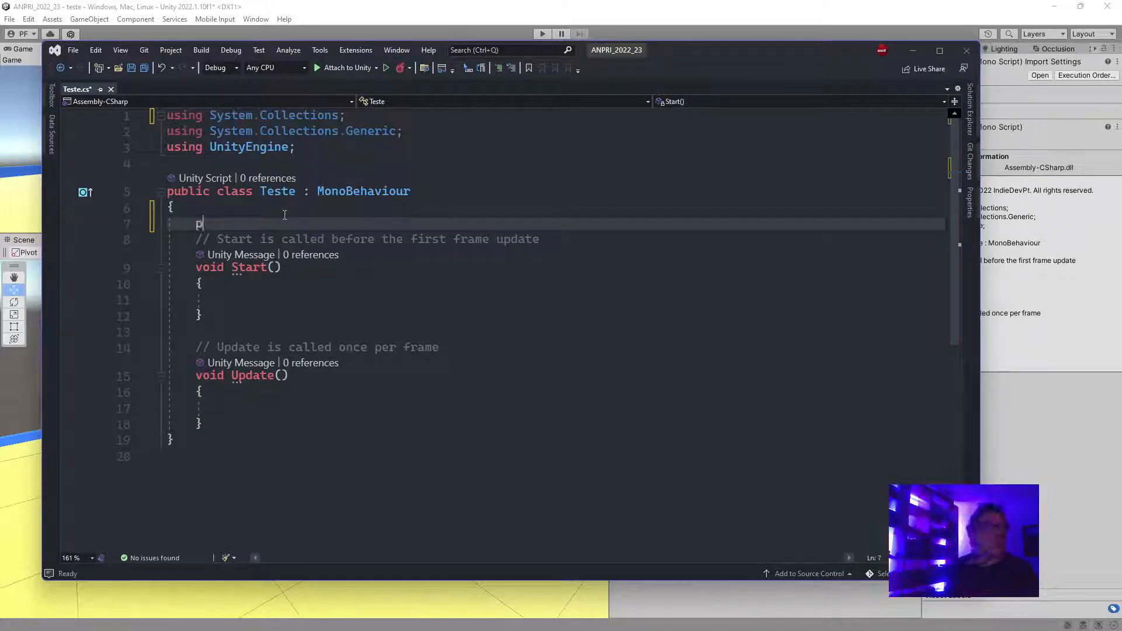
pyautogui.write('ublic string nome ')
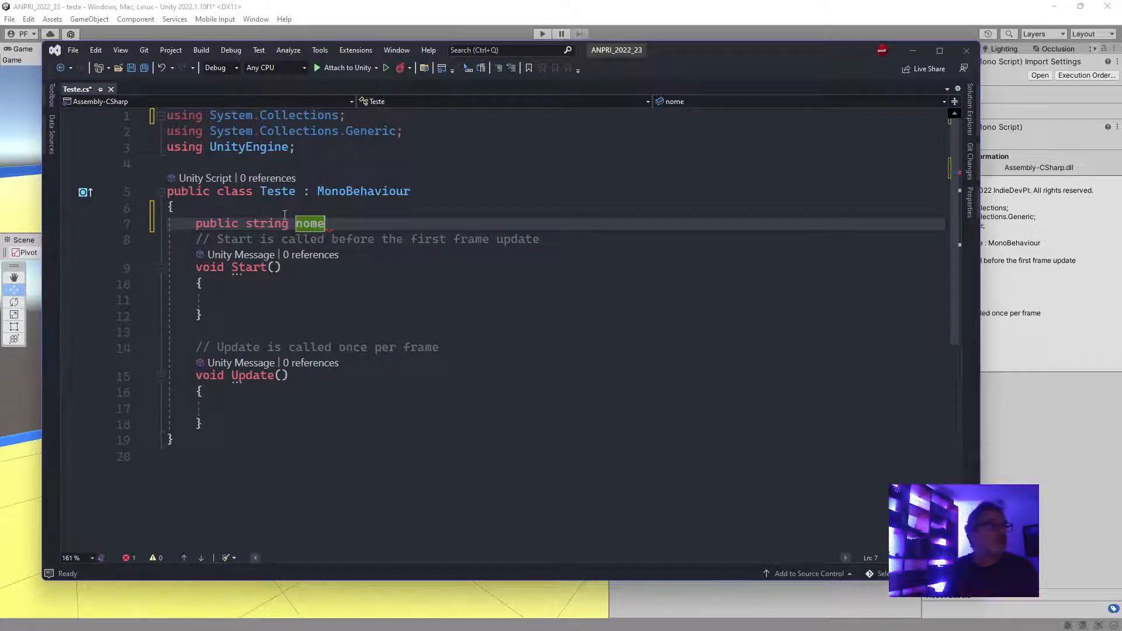
pyautogui.write('= "Maria";')
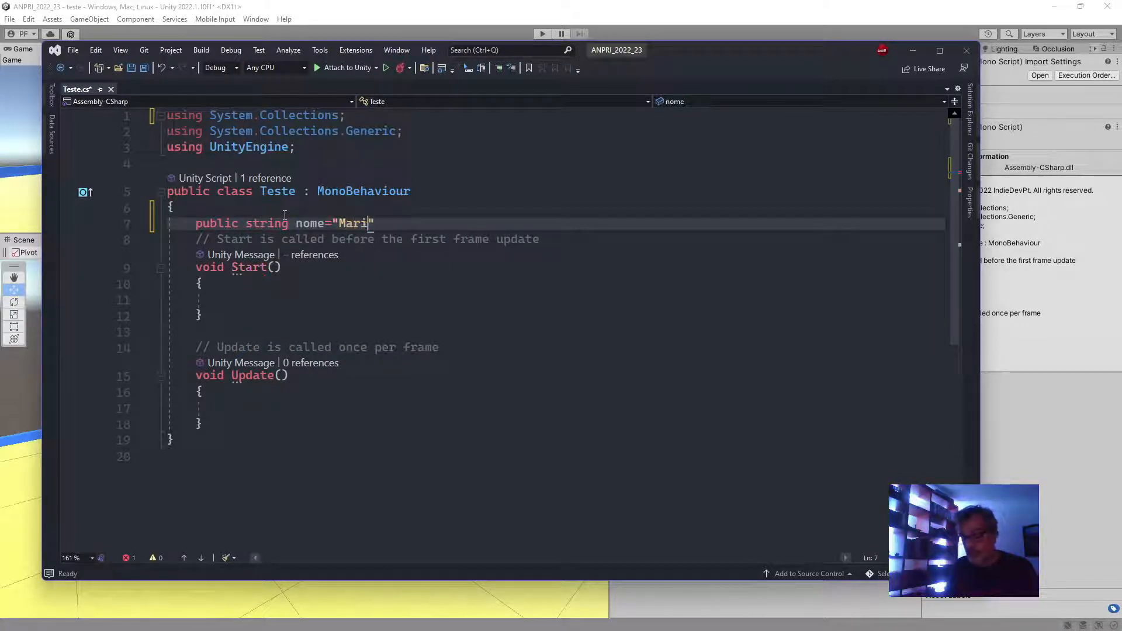
pyautogui.press('Return')
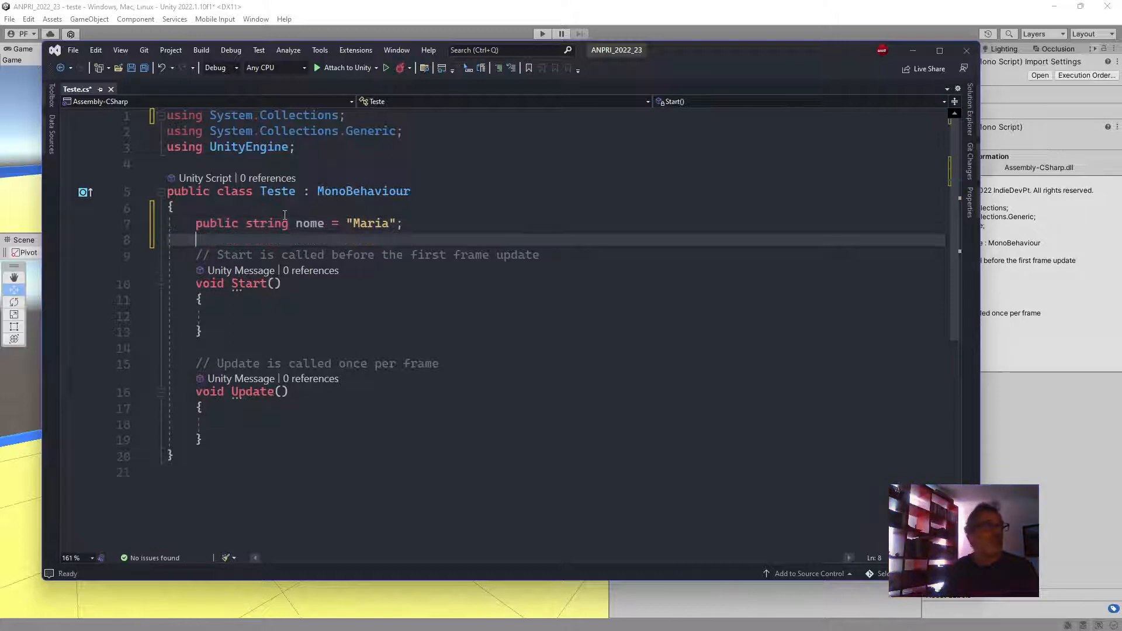
# Assign a different first name to nome inside the Start method and save Teste.cs
pyautogui.click(301, 315)
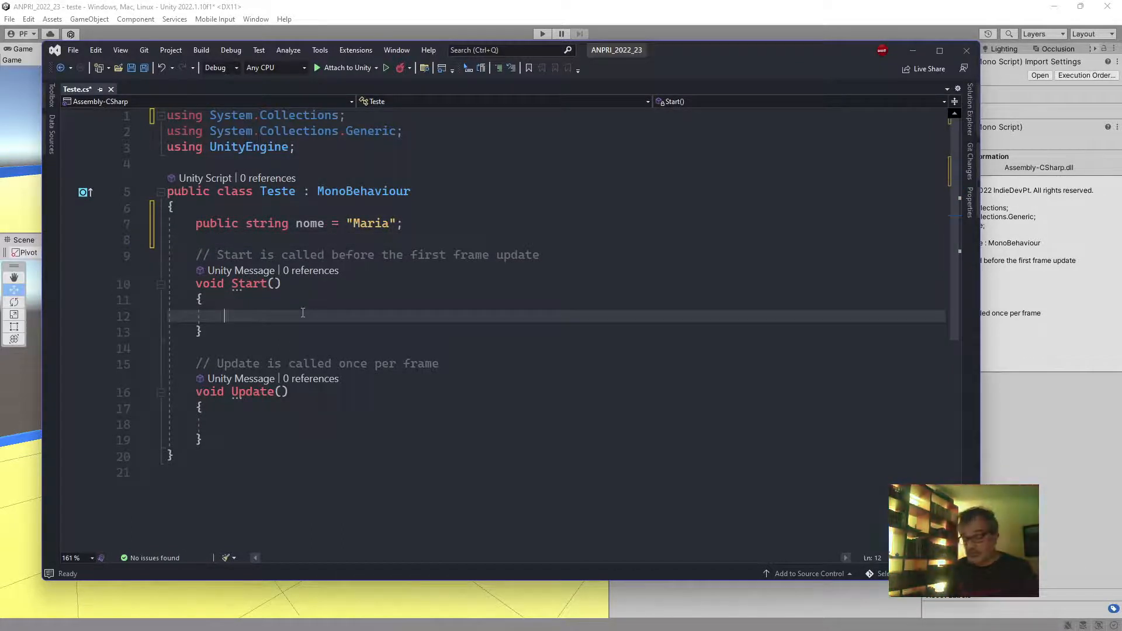
pyautogui.write('nome = "Ma')
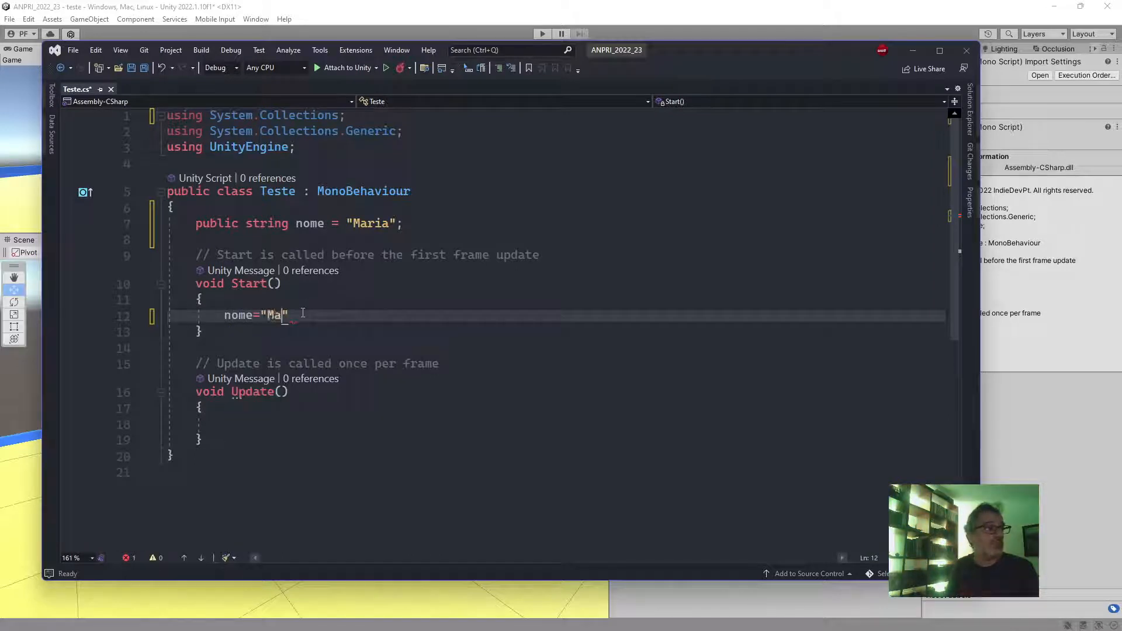
pyautogui.write('nuel";')
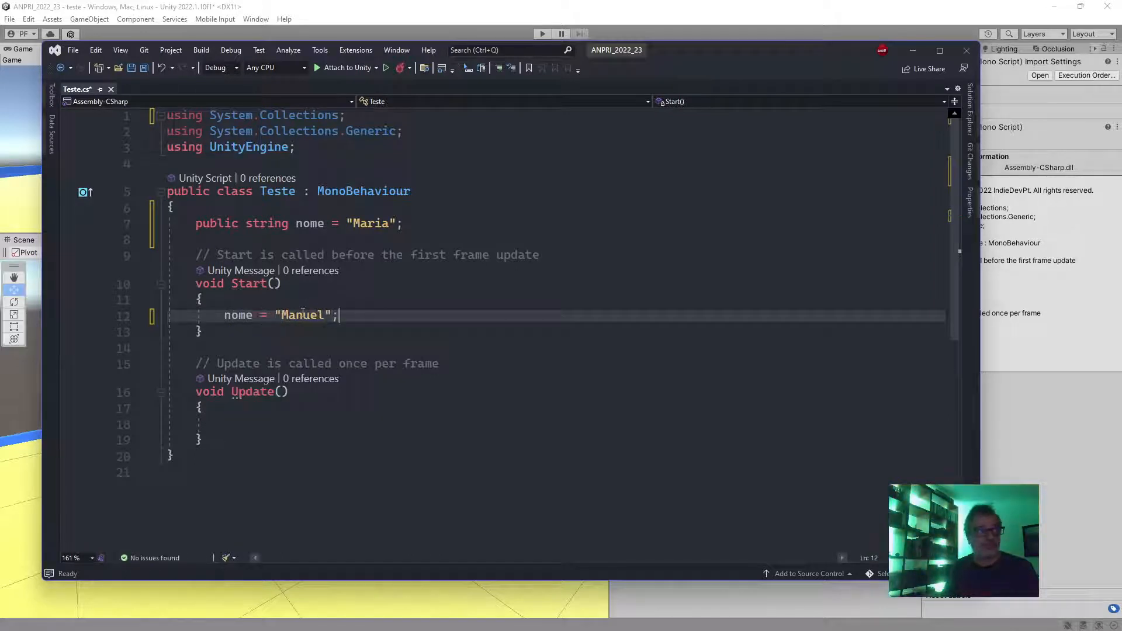
pyautogui.hotkey('ctrl', 's')
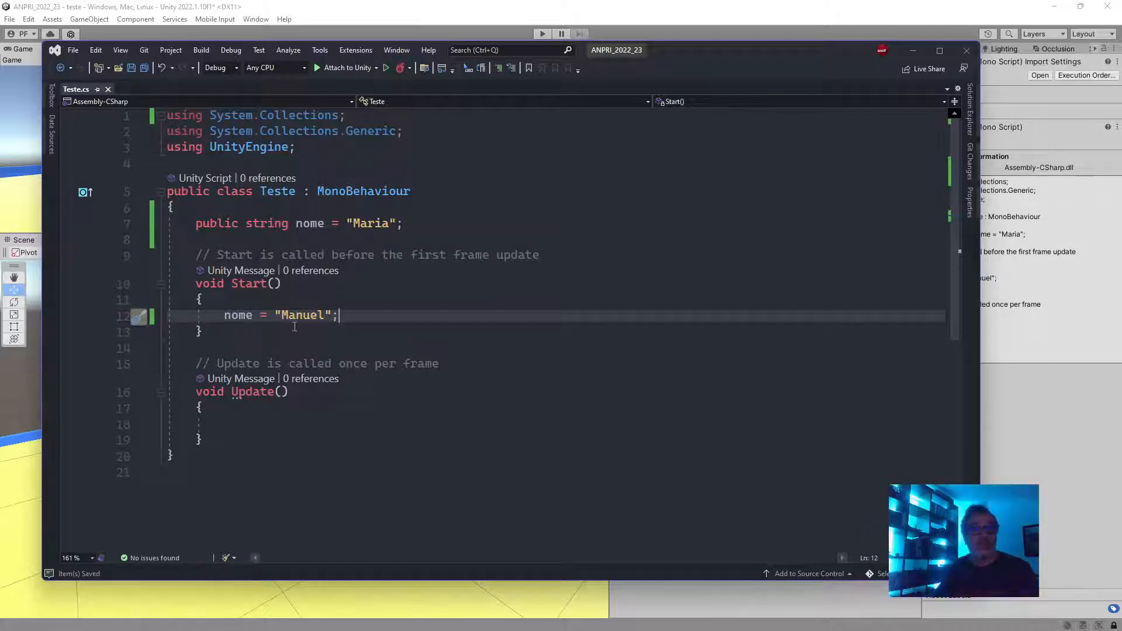
# Switch to Unity, select the Capsule to check its Teste script's Nome field, and return to Visual Studio
pyautogui.click(911, 52)
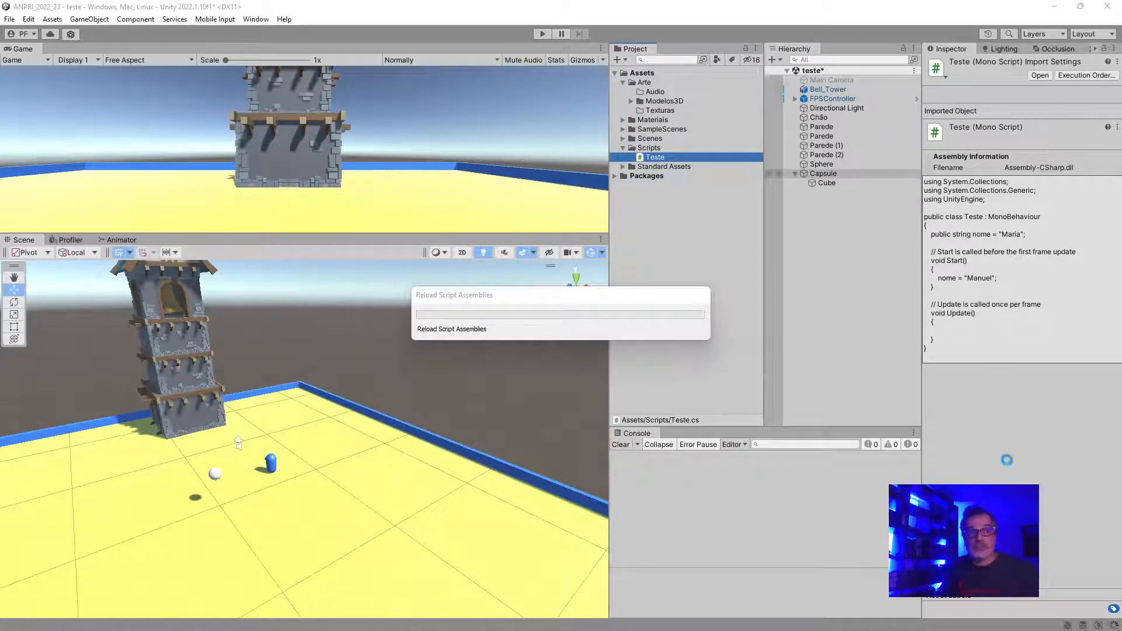
pyautogui.click(822, 173)
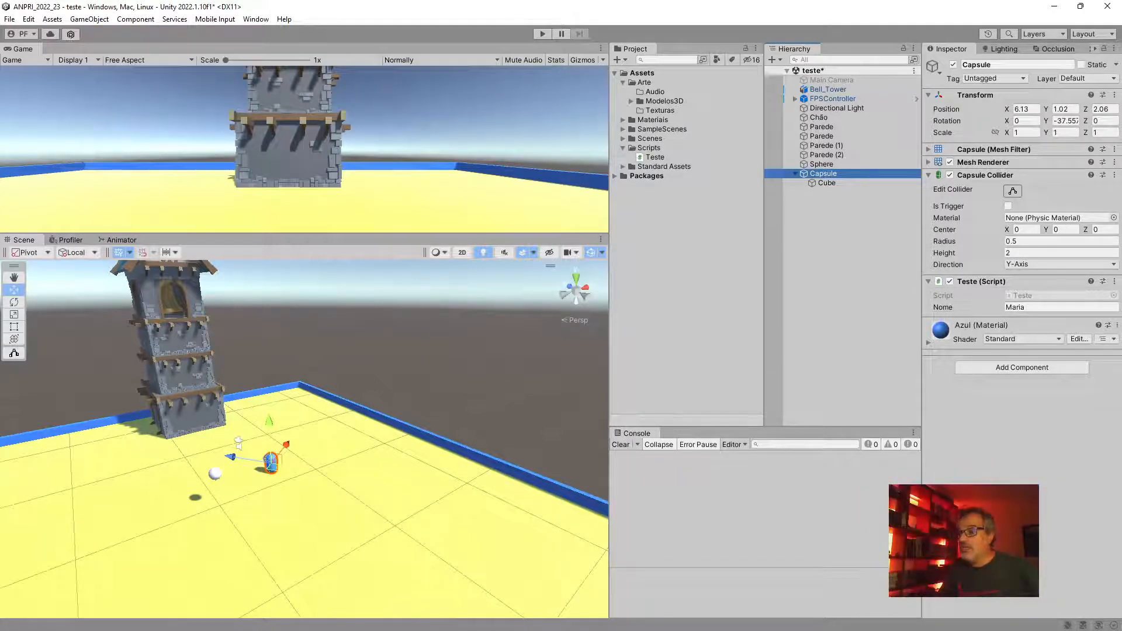
pyautogui.hotkey('alt', 'Tab')
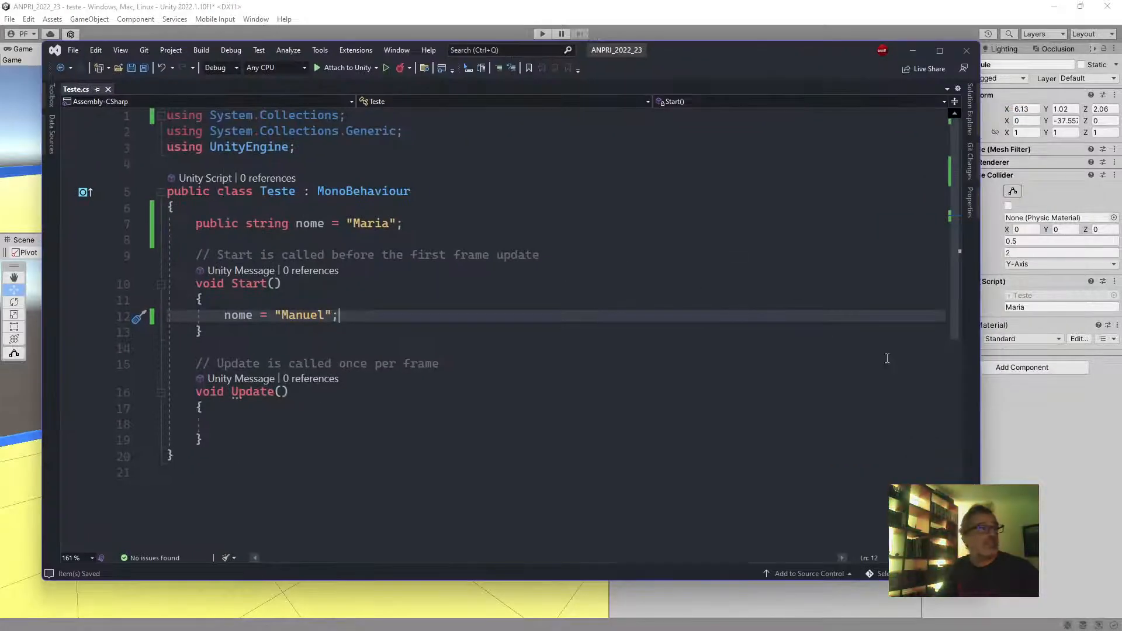
# Narrow the Visual Studio window to reveal Unity's Inspector, delete the nome assignment from the Start method, and save Teste.cs
pyautogui.moveTo(979, 407); pyautogui.dragTo(795, 413)
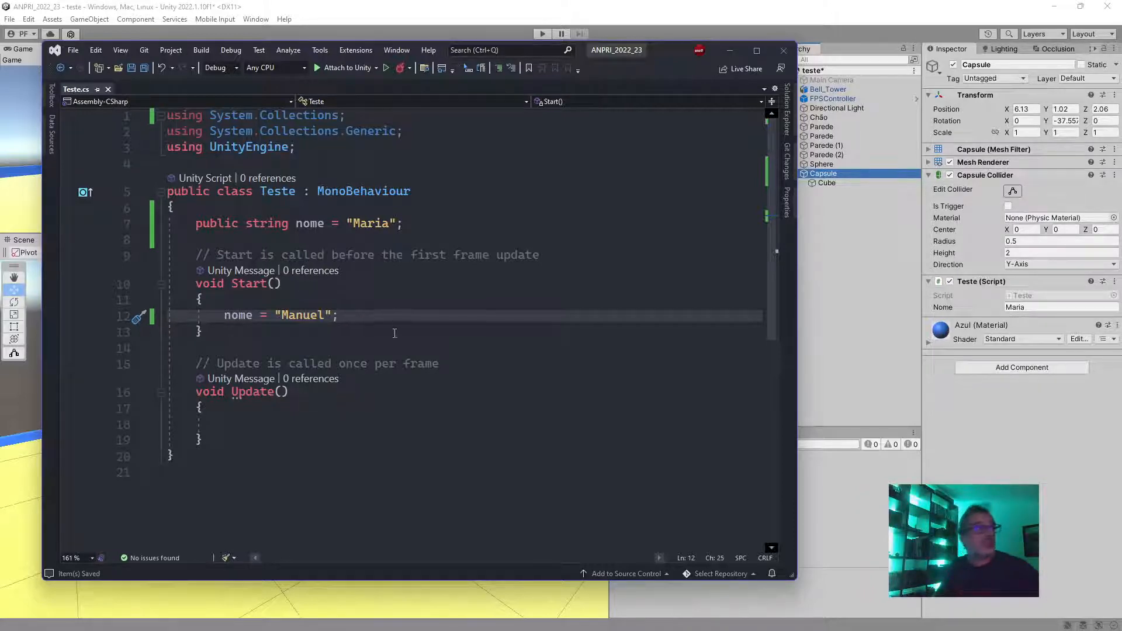
pyautogui.moveTo(338, 315); pyautogui.dragTo(146, 316)
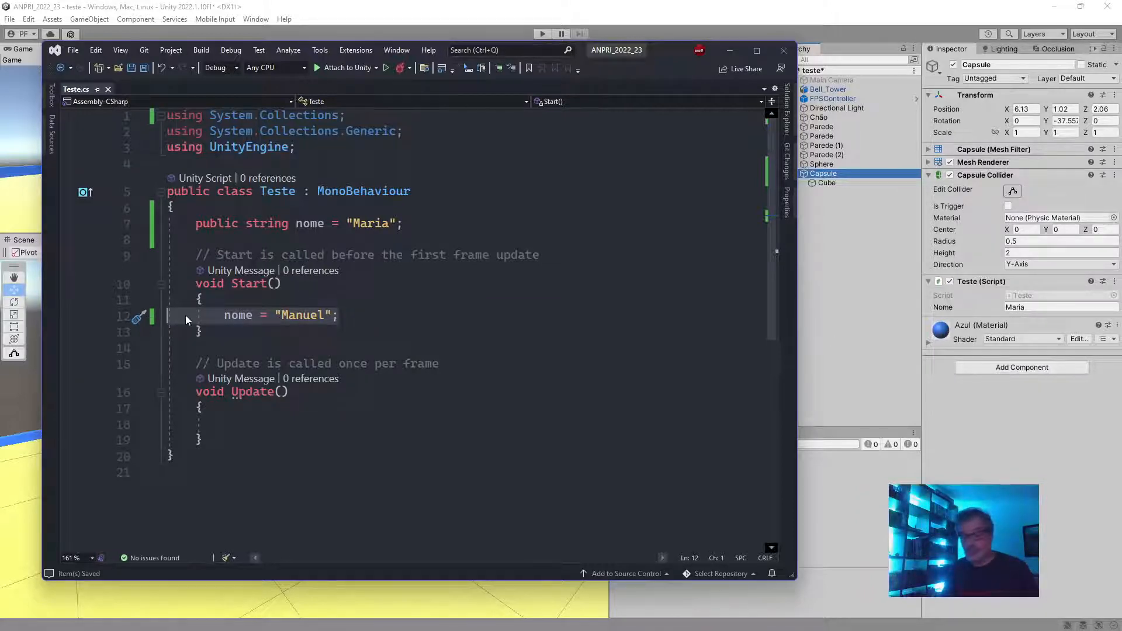
pyautogui.press('Delete')
pyautogui.hotkey('ctrl', 's')
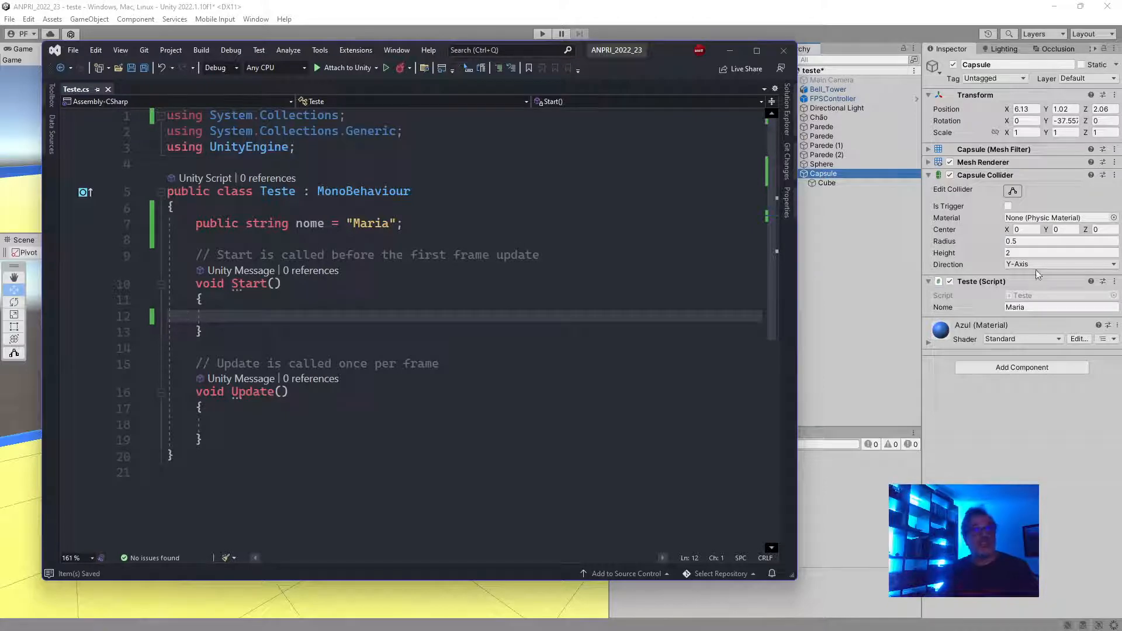
# Switch to Unity, enter a different first name in the Nome field of the Capsule's Teste script, and save the scene
pyautogui.click(1061, 310)
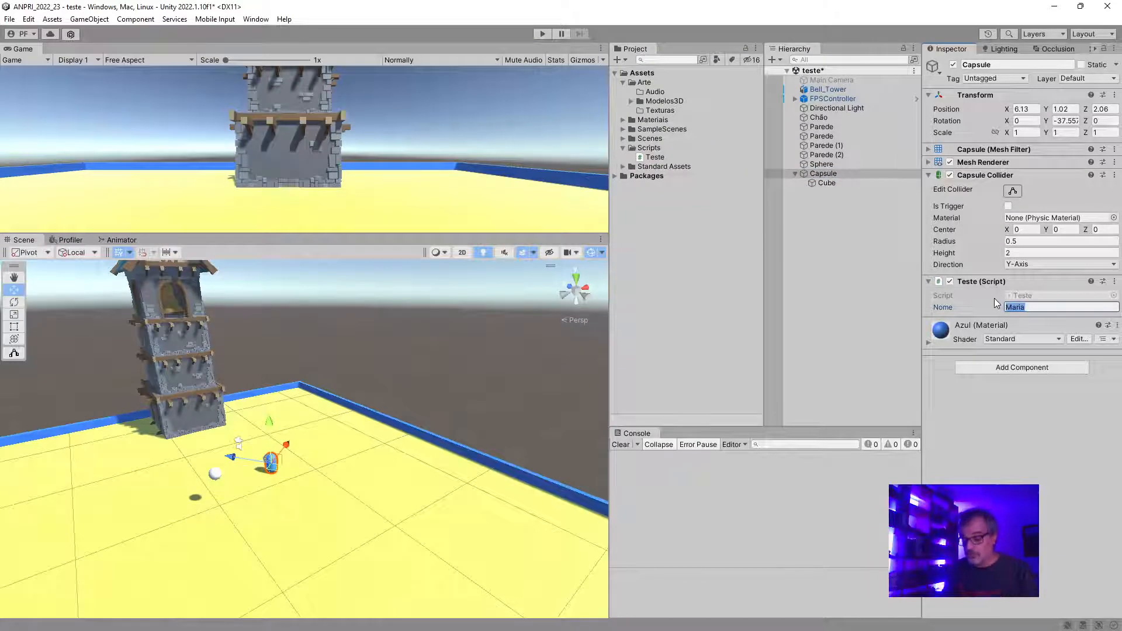
pyautogui.write('Manuel')
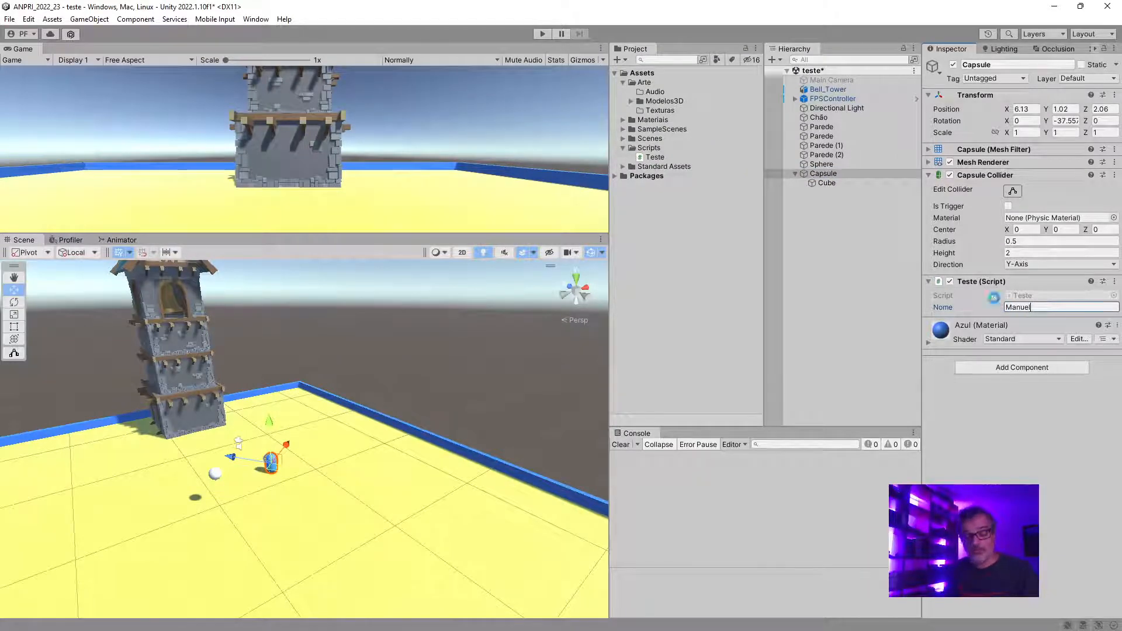
pyautogui.hotkey('ctrl', 's')
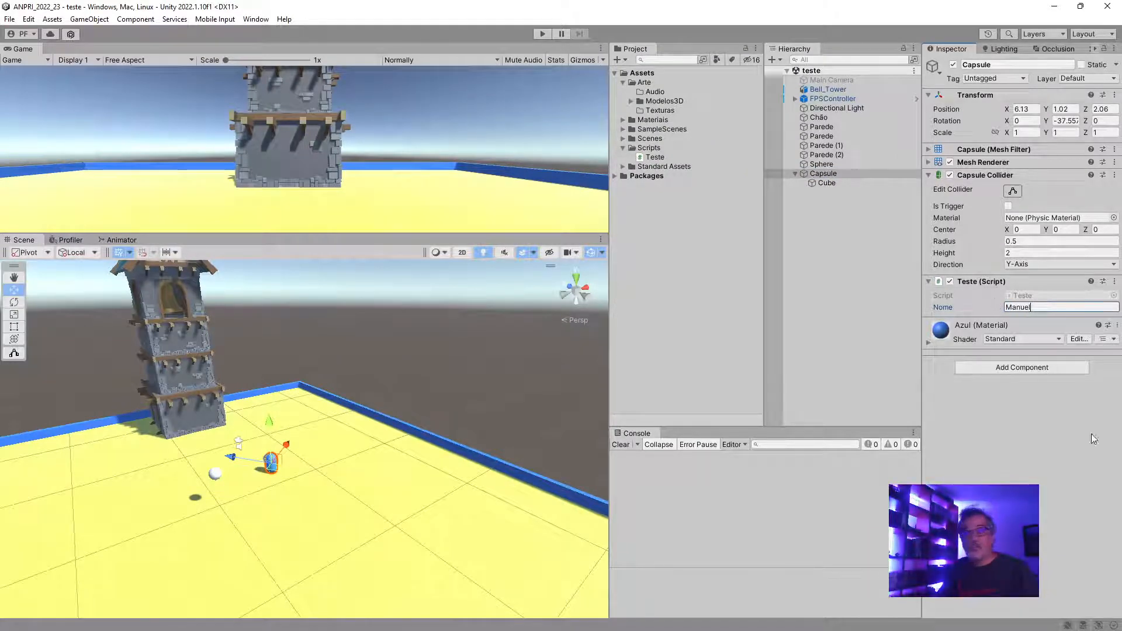
# Return to Visual Studio and add the statement Debug.Log(nome); inside the Start method
pyautogui.hotkey('alt', 'Tab')
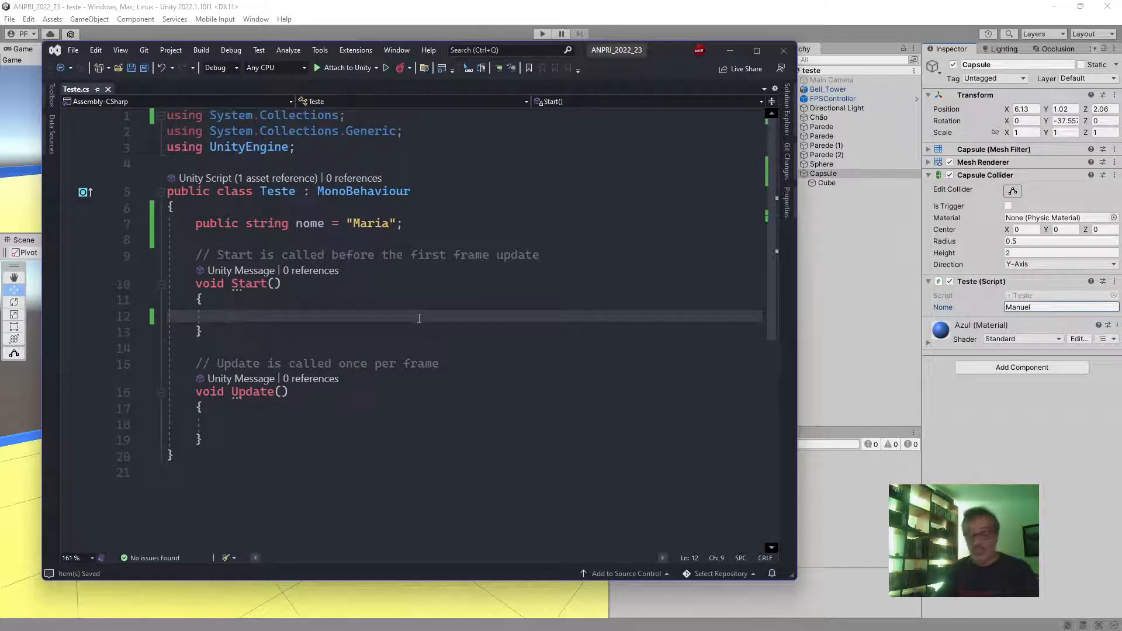
pyautogui.write('Debug.Log("n')
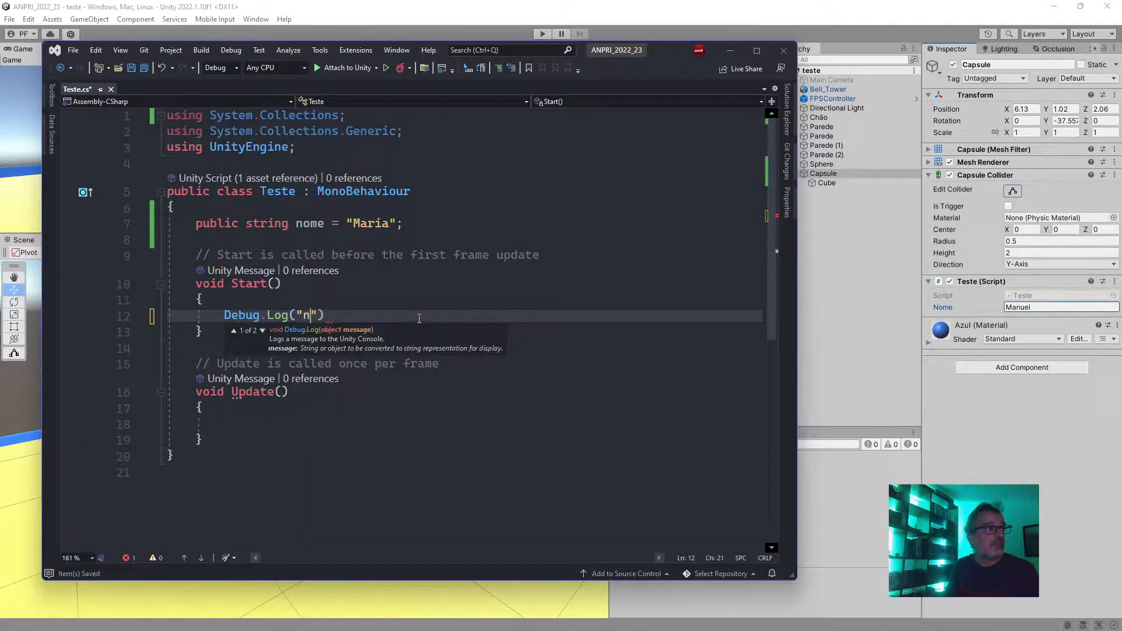
pyautogui.press('BackSpace')
pyautogui.write('nome);')
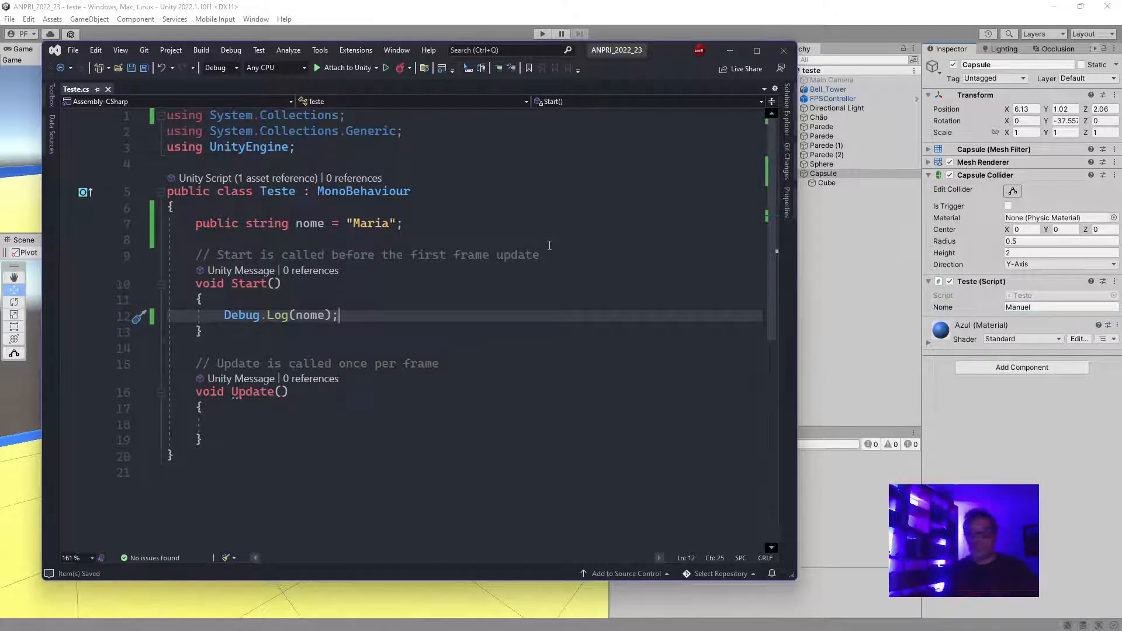
# Add Debug.Log(transform.position); on a new line below the nome log statement and save Teste.cs
pyautogui.press('Return')
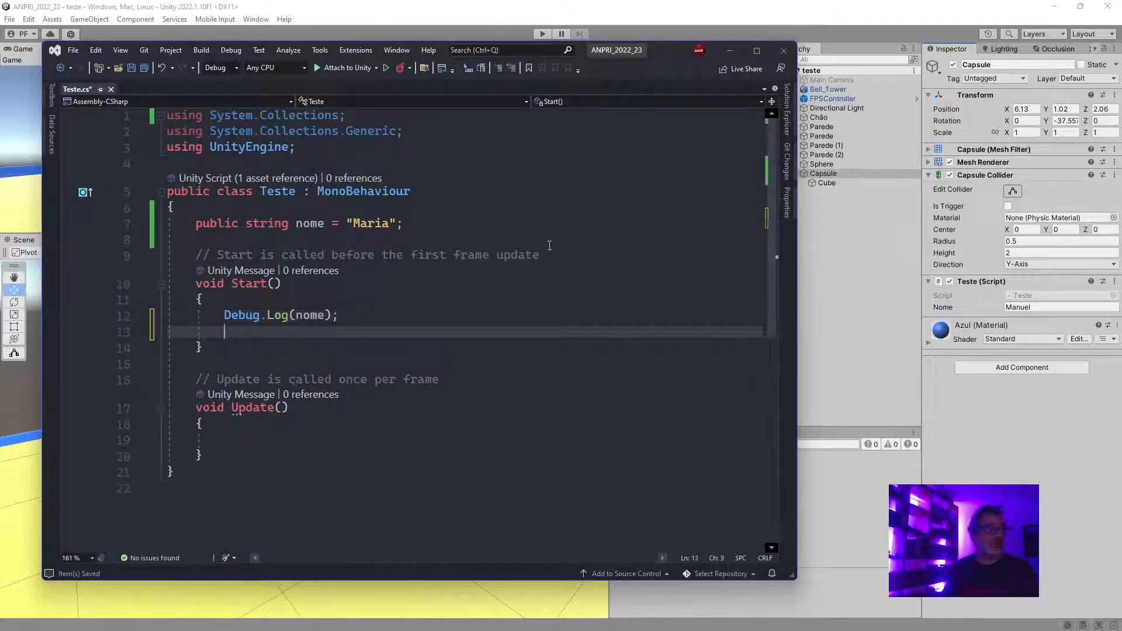
pyautogui.write('Debug.Log(')
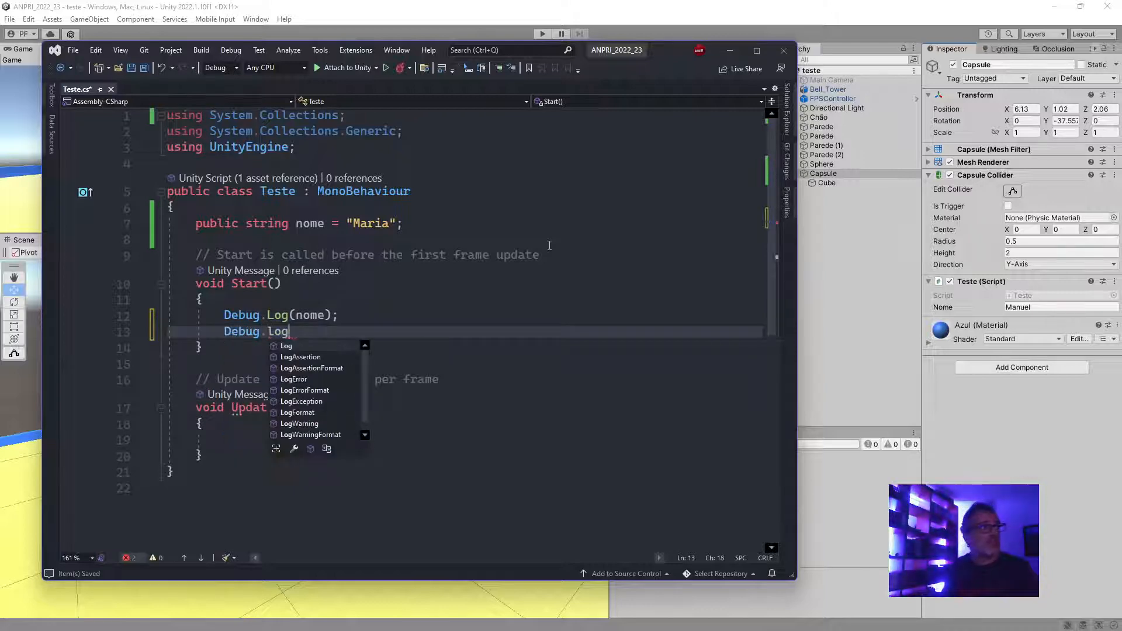
pyautogui.write('transform.position')
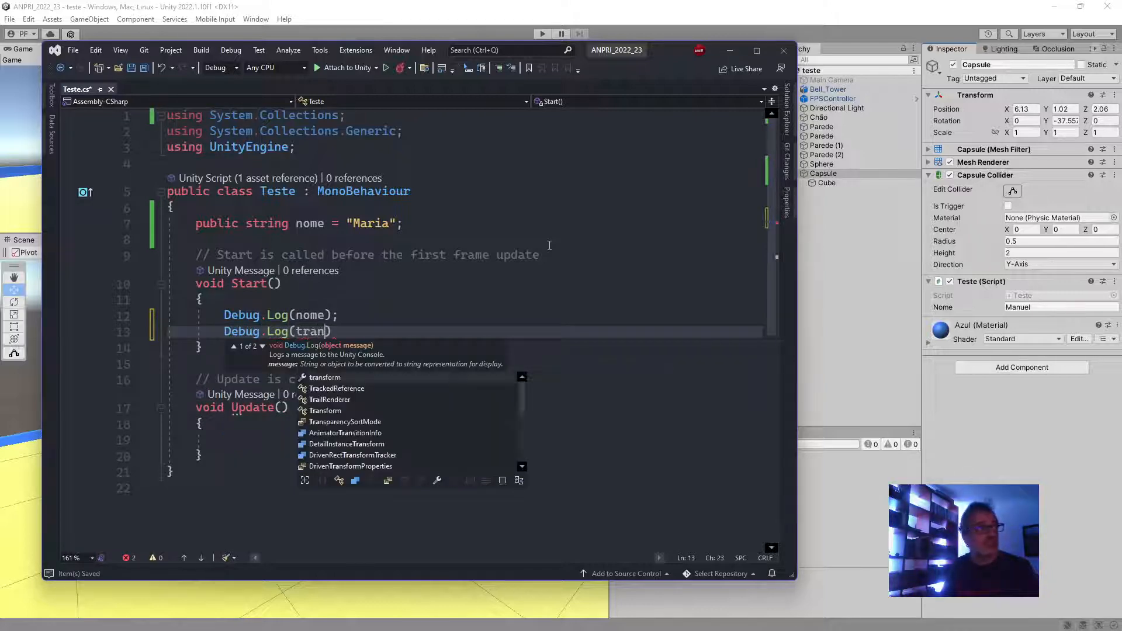
pyautogui.write(');')
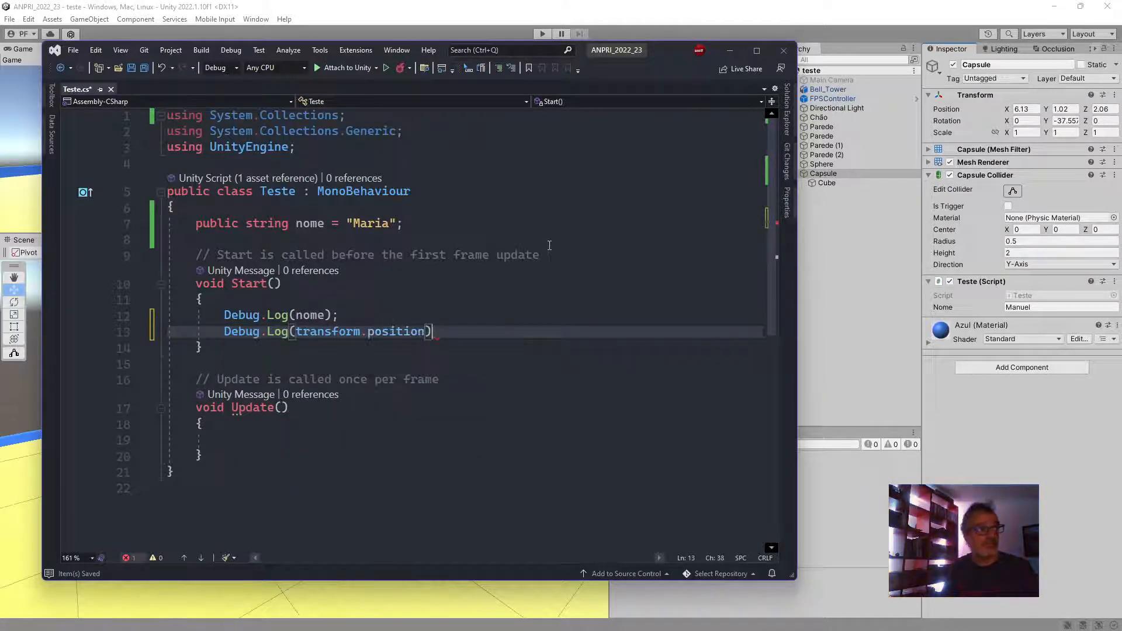
pyautogui.hotkey('ctrl', 's')
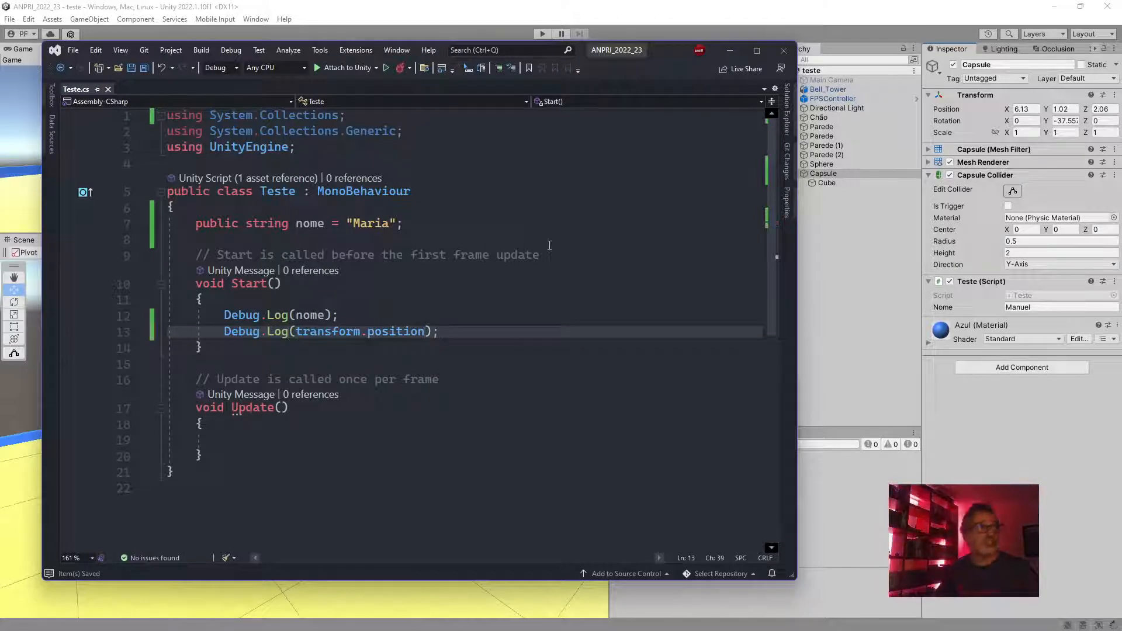
# Switch to Unity, run the scene, compare the Console messages with the Teste.cs code, and stop the game
pyautogui.click(828, 47)
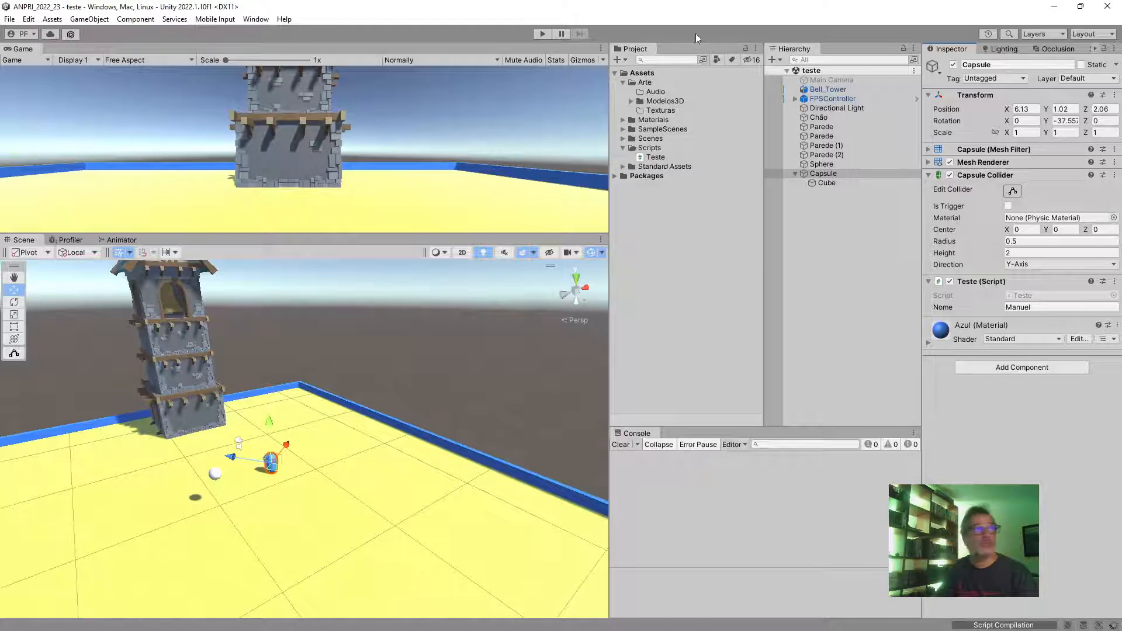
pyautogui.click(542, 34)
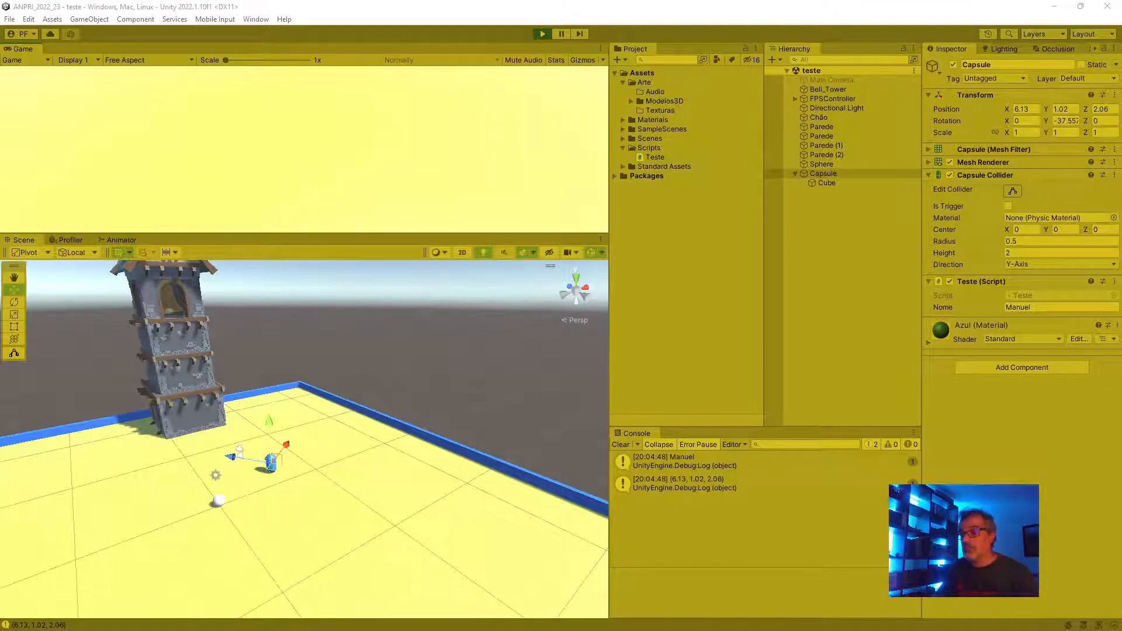
pyautogui.hotkey('alt', 'Tab')
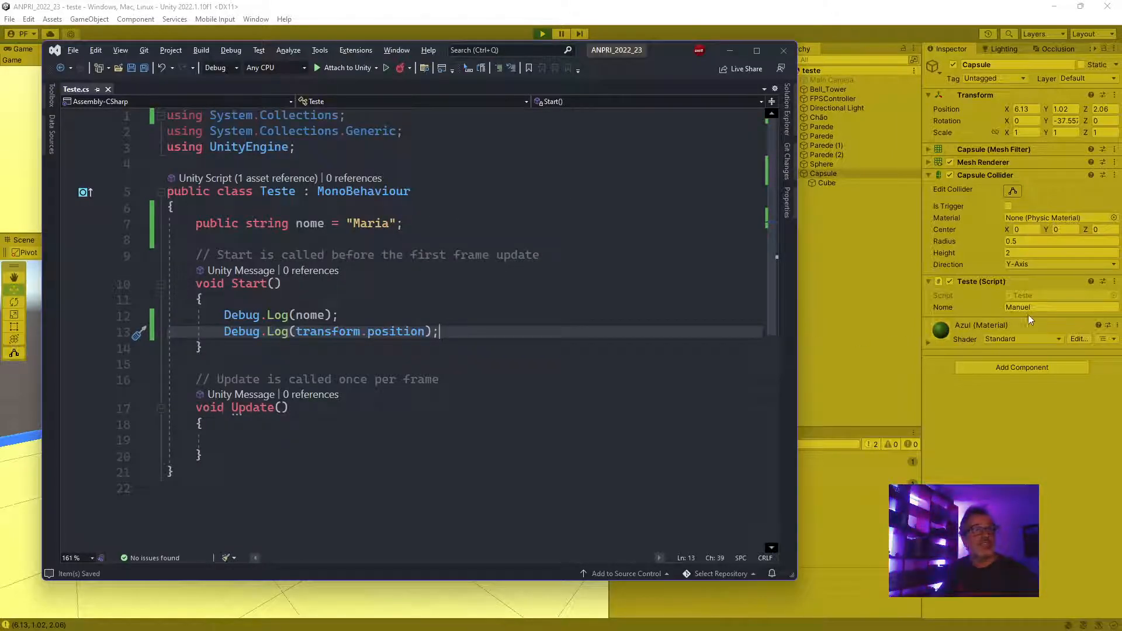
pyautogui.click(725, 51)
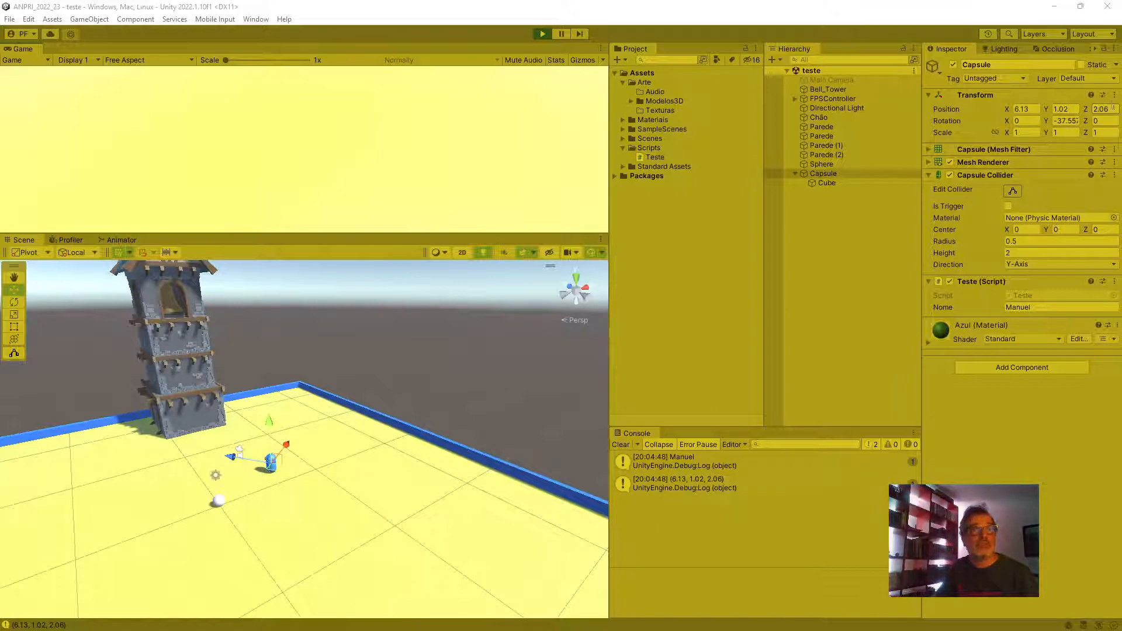
pyautogui.click(542, 34)
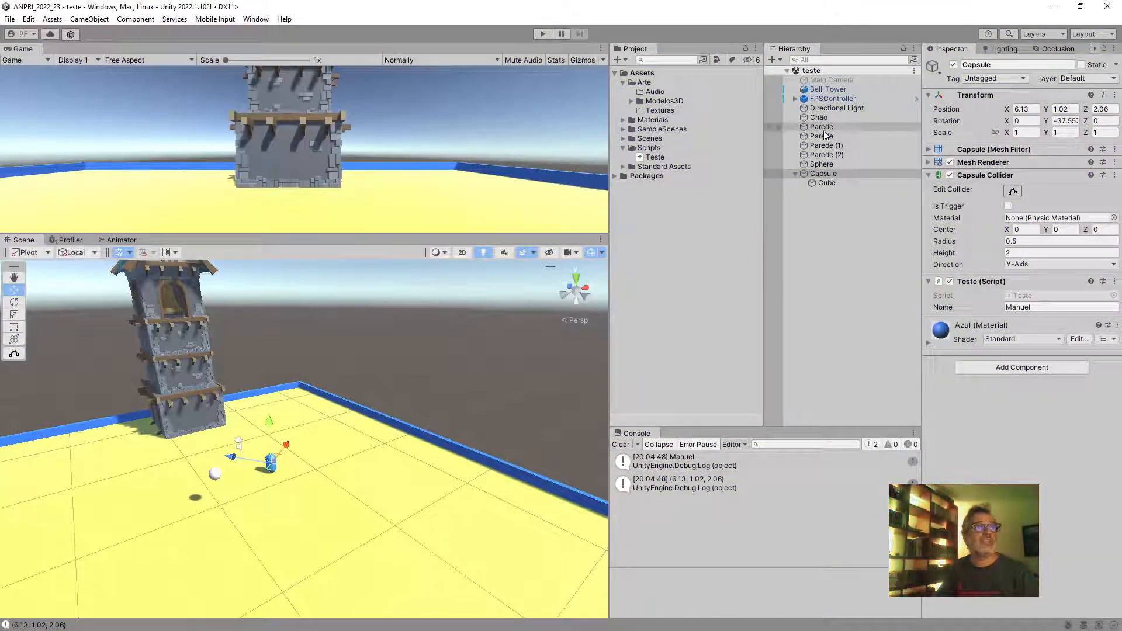
# Attach the Teste script to the Sphere as a component and run the scene
pyautogui.click(825, 164)
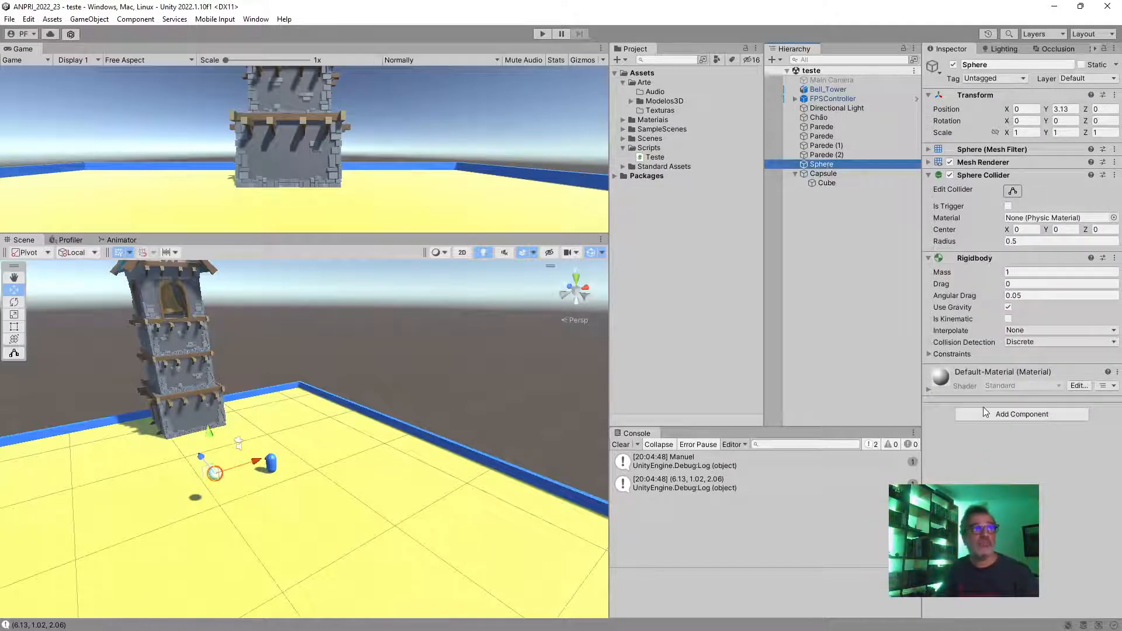
pyautogui.moveTo(659, 158); pyautogui.dragTo(1010, 406)
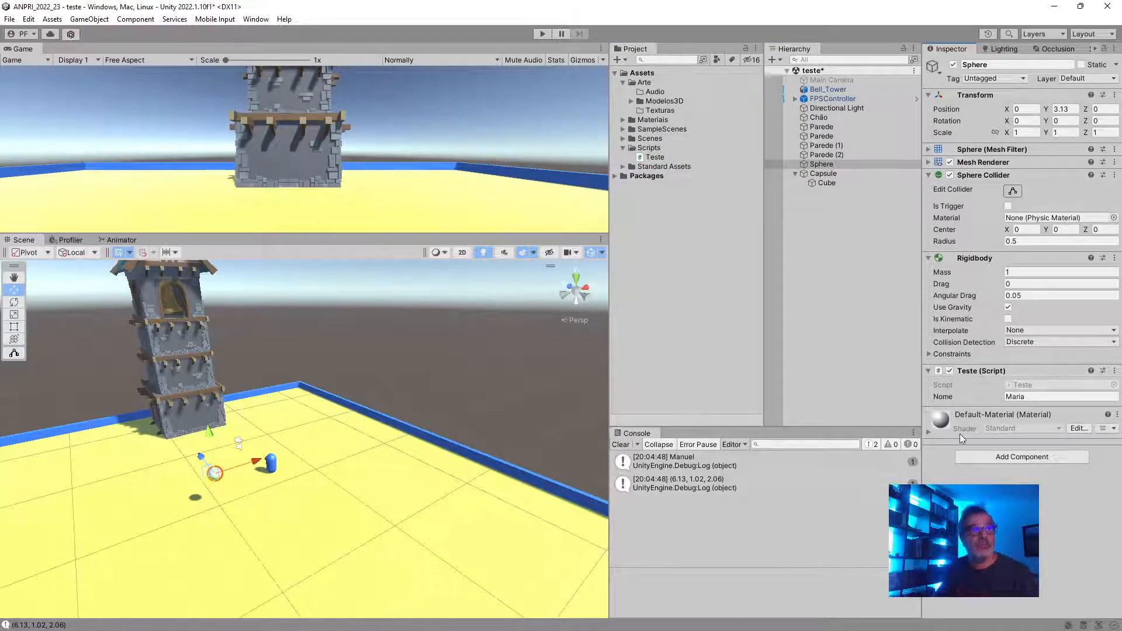
pyautogui.click(542, 34)
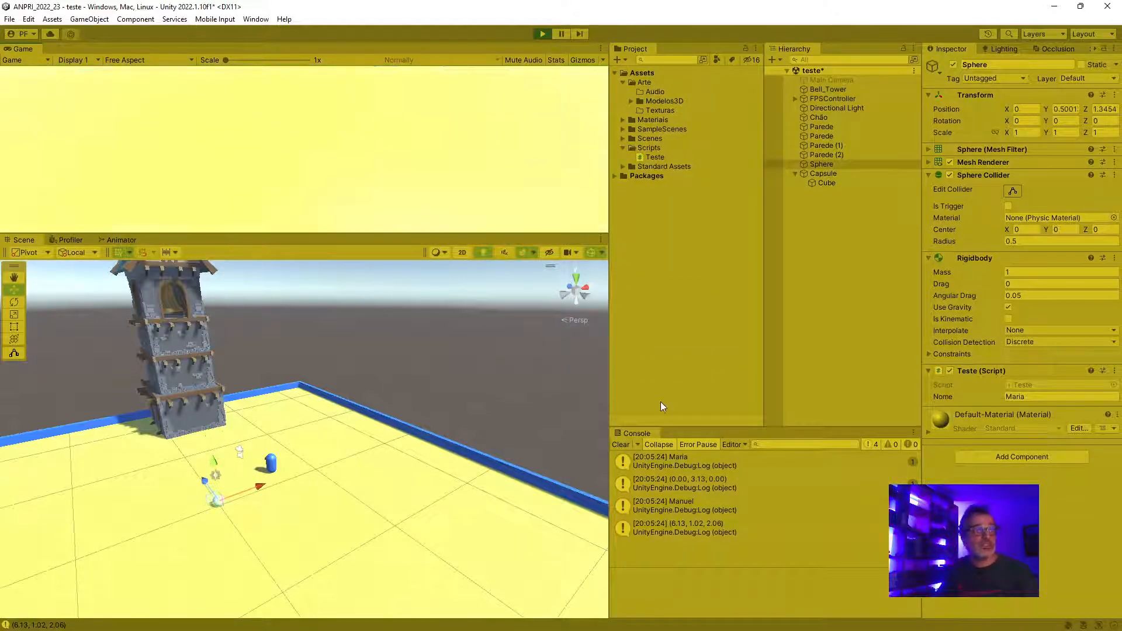
# Examine the name and position messages logged by the Sphere and the Capsule in the Console, and stop the game
pyautogui.click(685, 465)
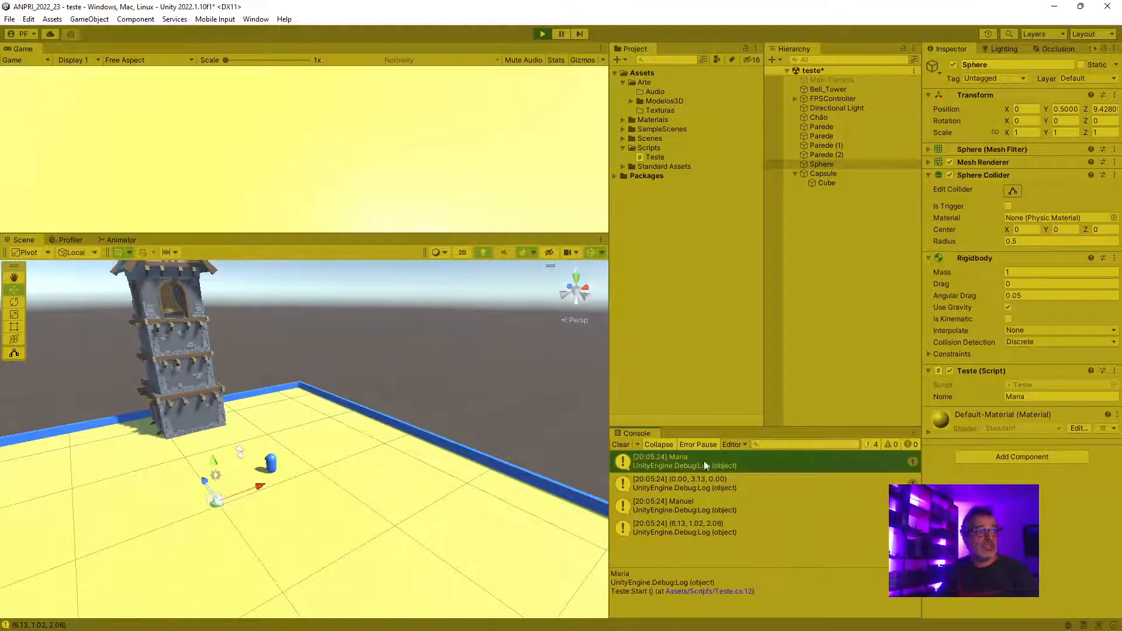
pyautogui.click(707, 483)
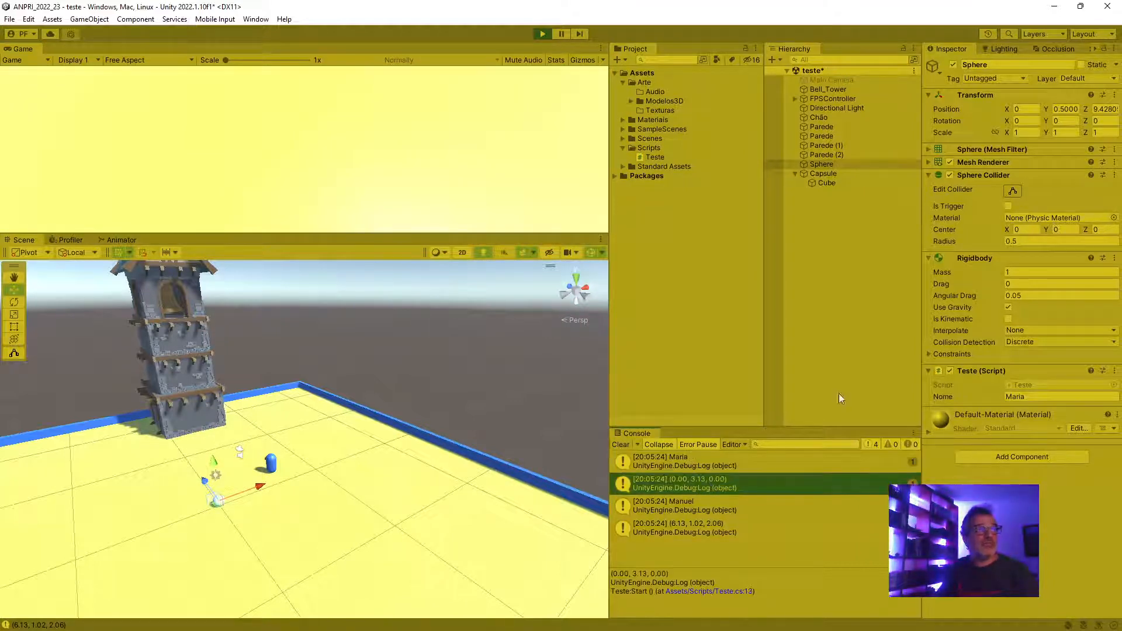
pyautogui.click(832, 173)
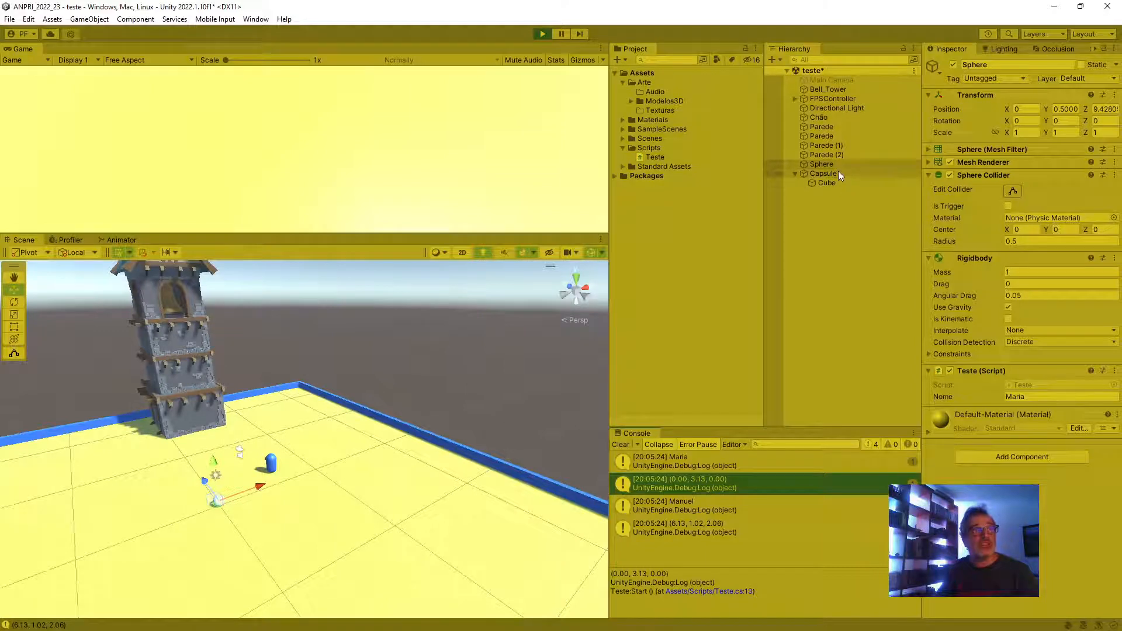
pyautogui.click(700, 507)
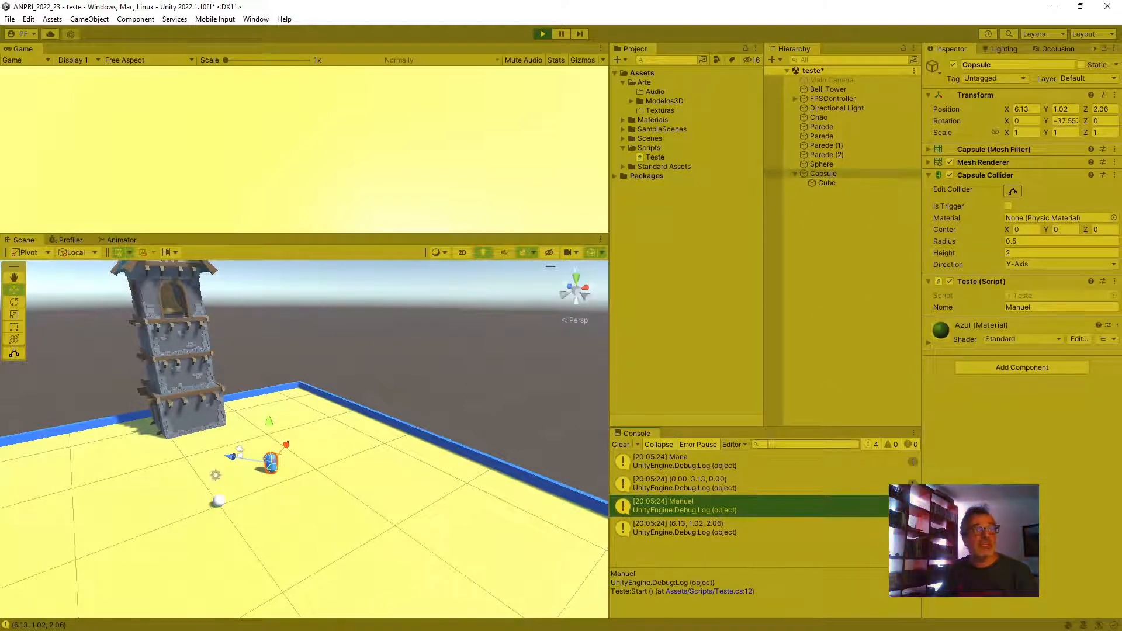
pyautogui.click(709, 528)
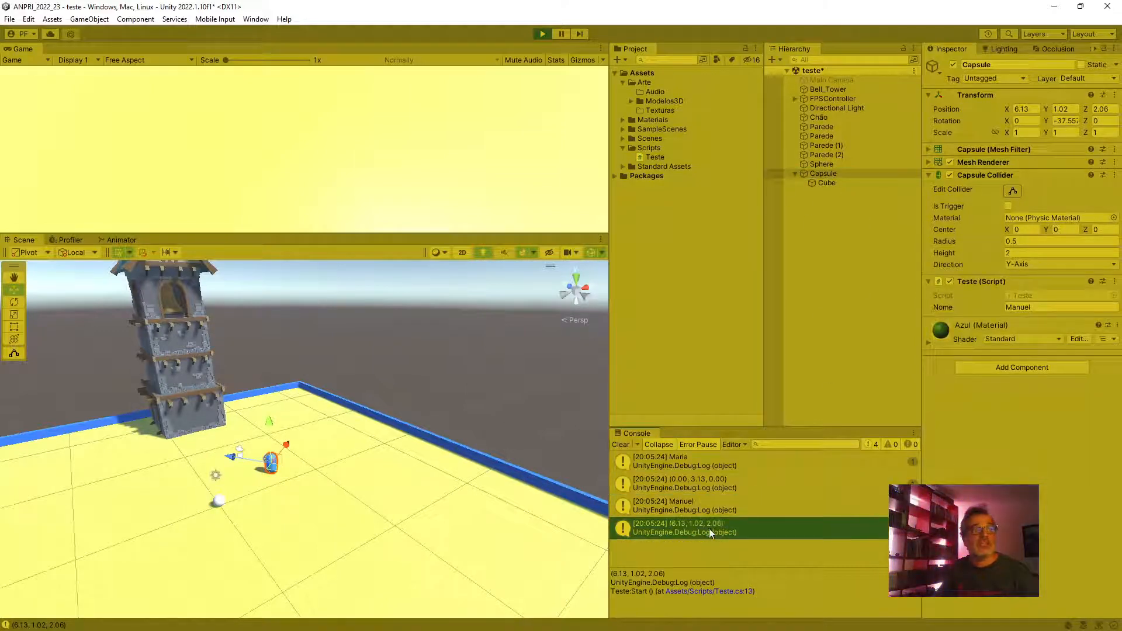
pyautogui.click(543, 33)
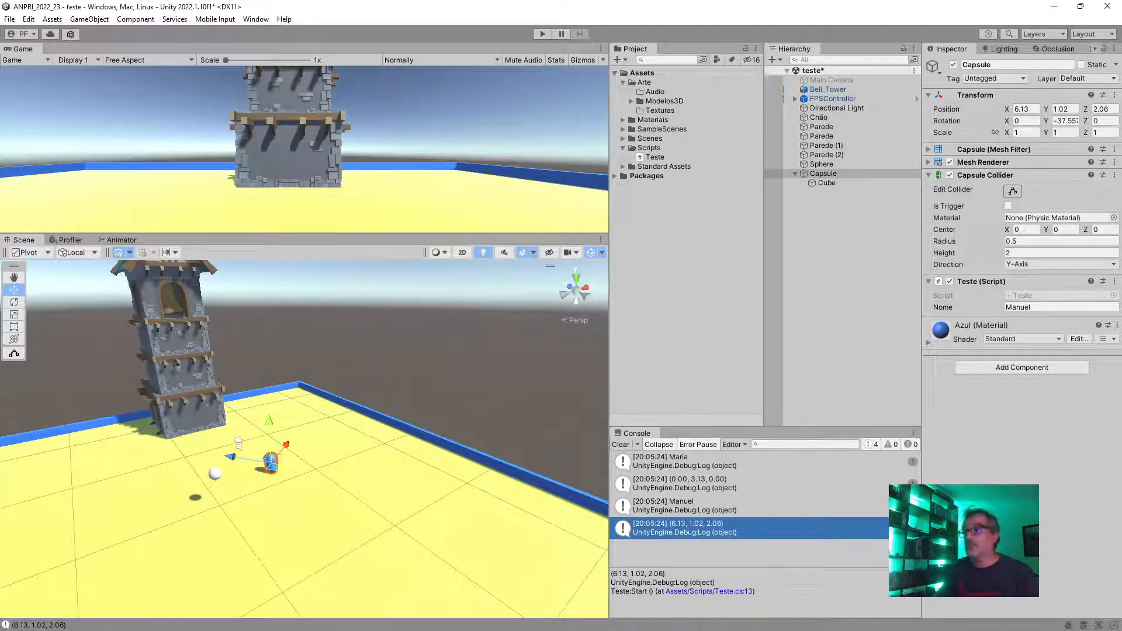
# Switch to scripts.pdf and examine the enlarged MonoBehaviour life cycle diagram on page 3
pyautogui.moveTo(1121, 176); pyautogui.dragTo(786, 2)
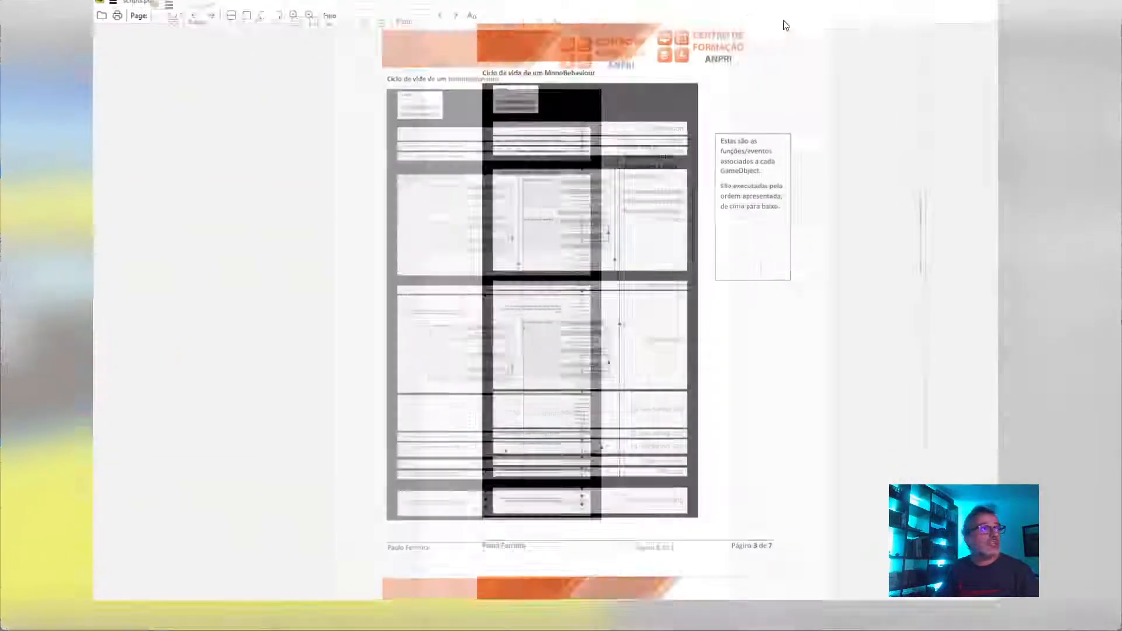
pyautogui.keyDown('ctrl'); pyautogui.scroll(3, 517, 141); pyautogui.keyUp('ctrl')
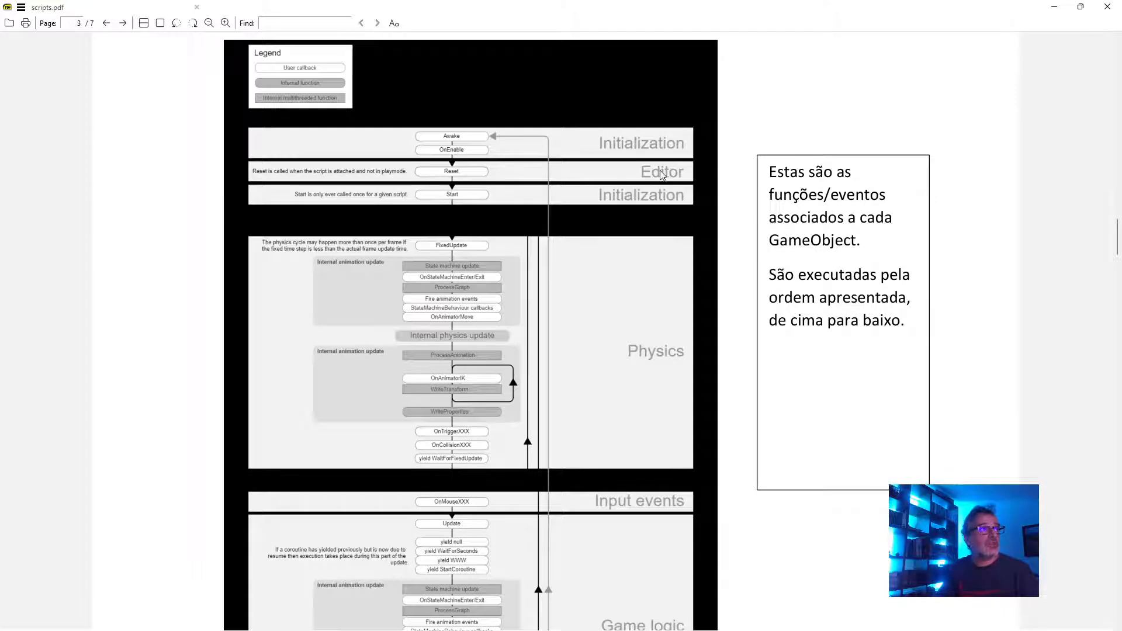
pyautogui.scroll(2, 661, 174)
pyautogui.scroll(-1, 660, 175)
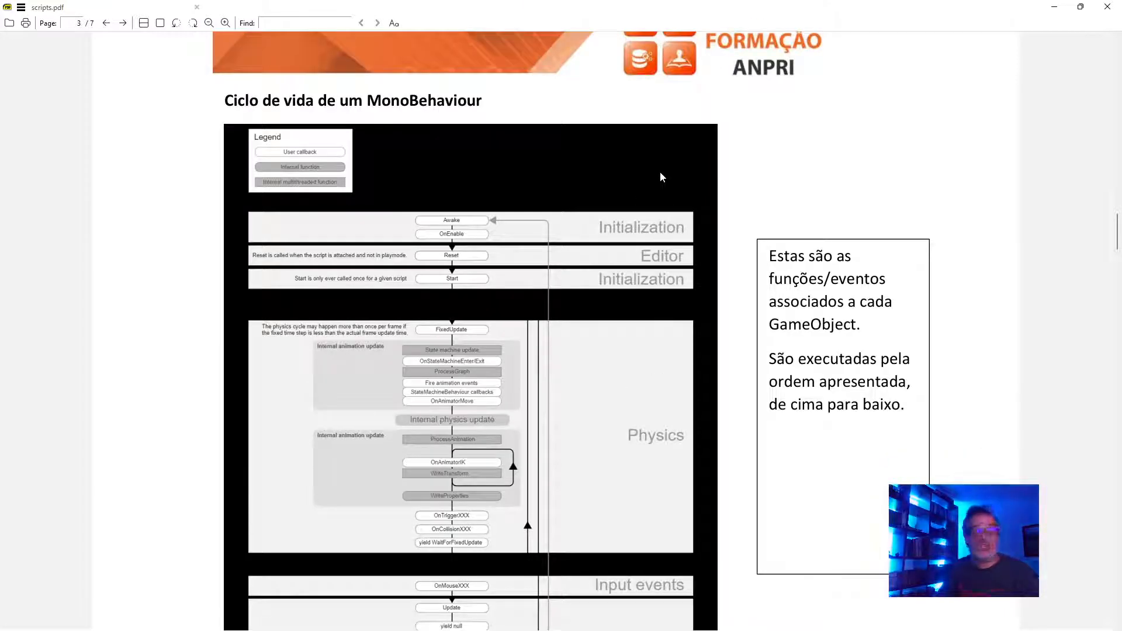